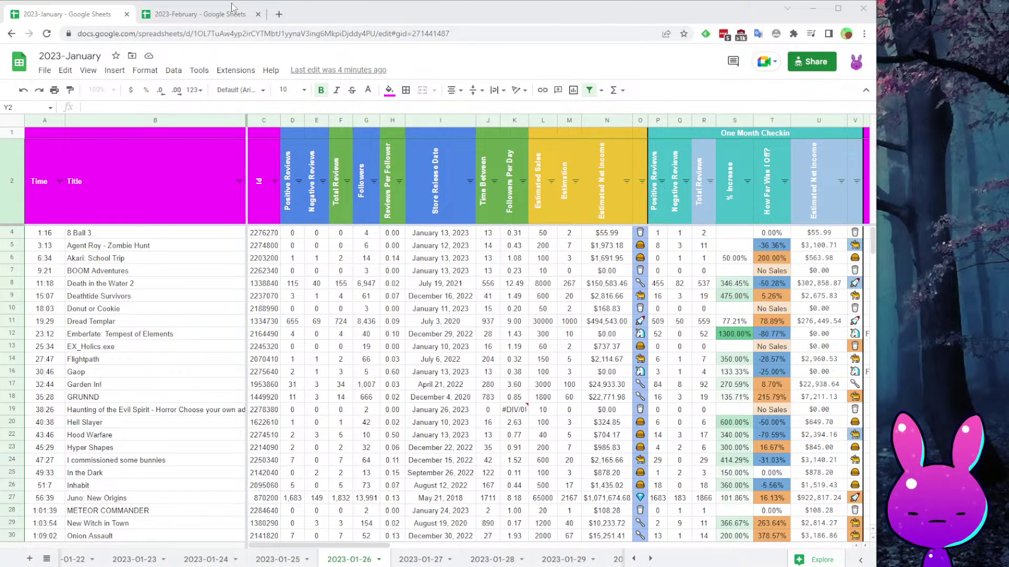
Switch to the 2023-February spreadsheet and open its 2023-02-26 sheet.
left_click(213, 15)
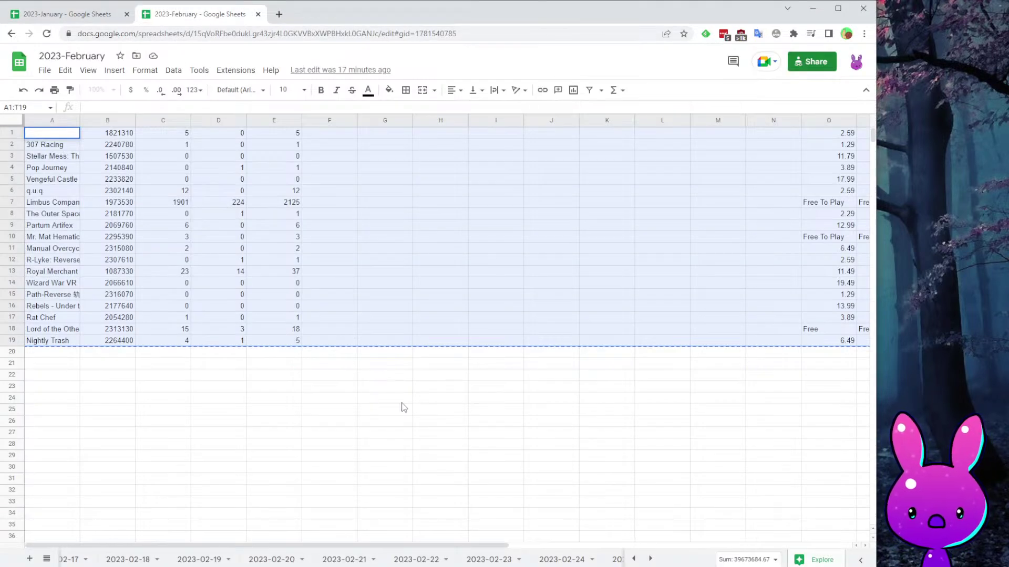
left_click(401, 399)
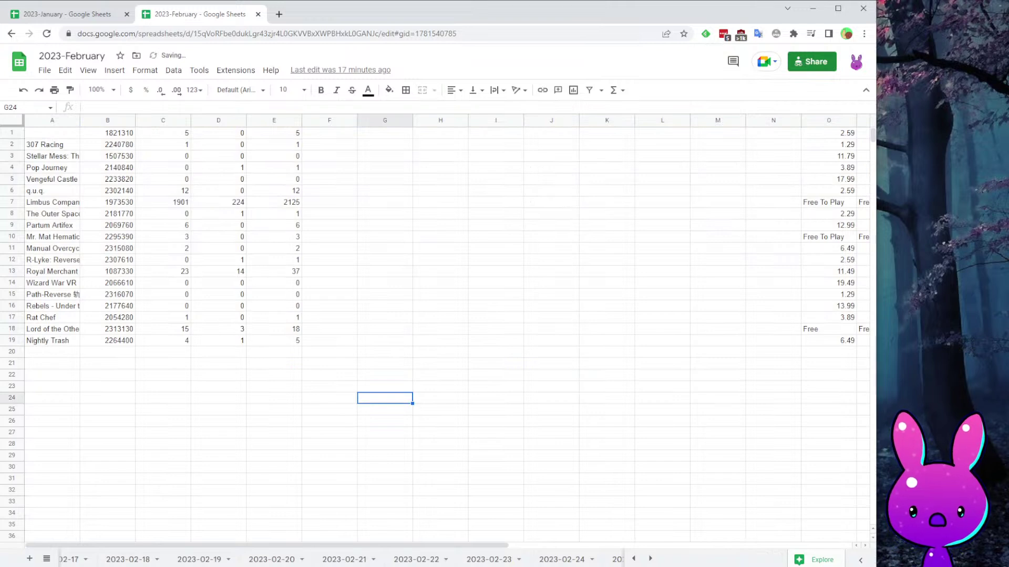
left_click(651, 559)
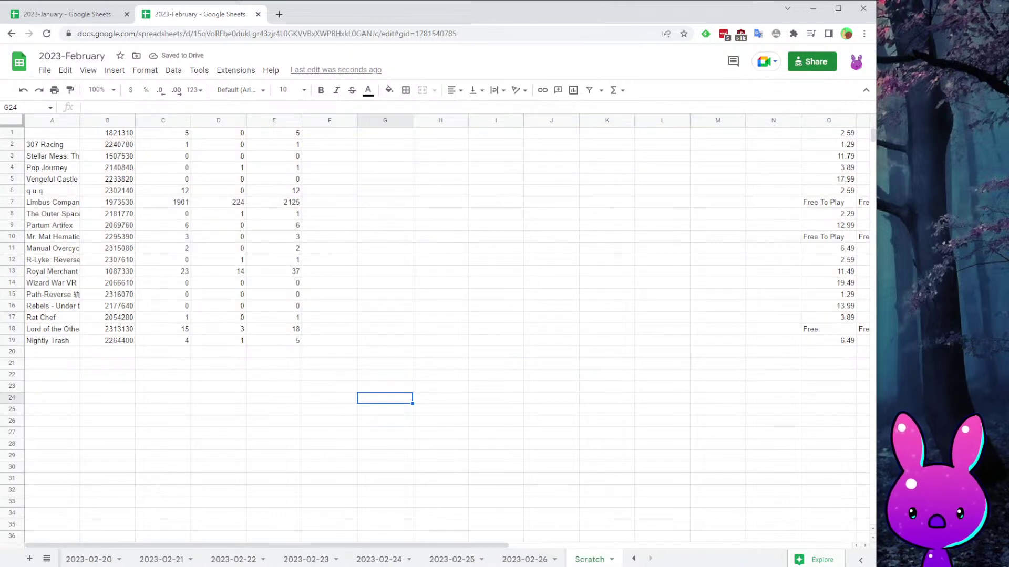
left_click(524, 560)
left_click(423, 321)
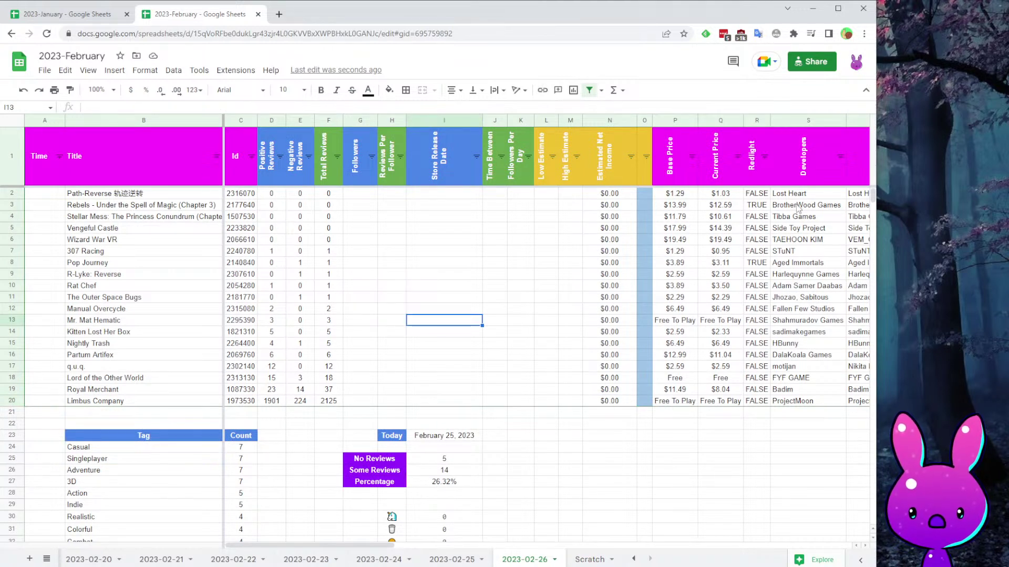
Filter the Redlight column so that only the games marked FALSE are listed.
left_click(765, 157)
left_click(631, 355)
left_click(739, 428)
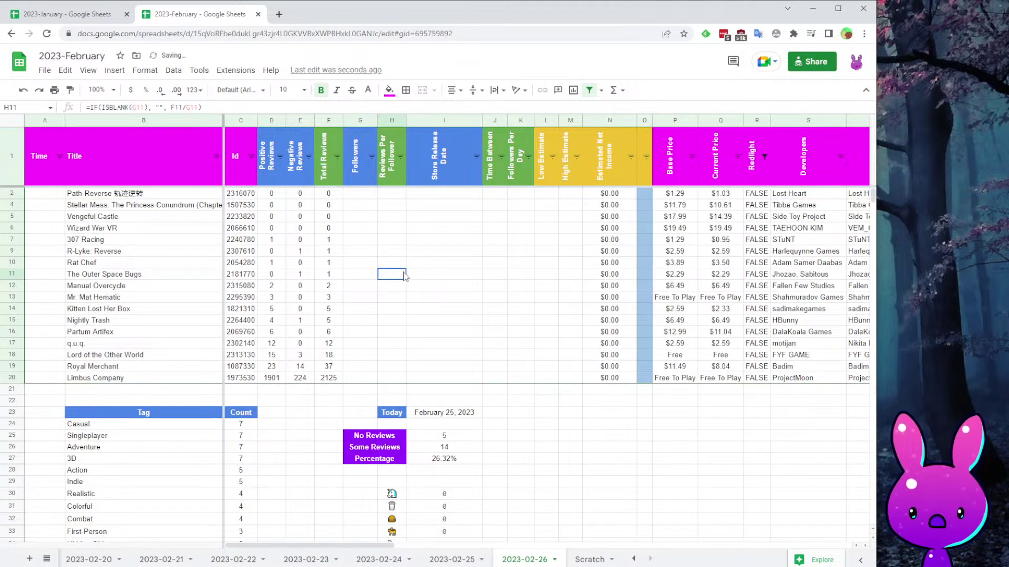
Select all the filtered game titles in column B to check how many there are.
left_click(188, 256)
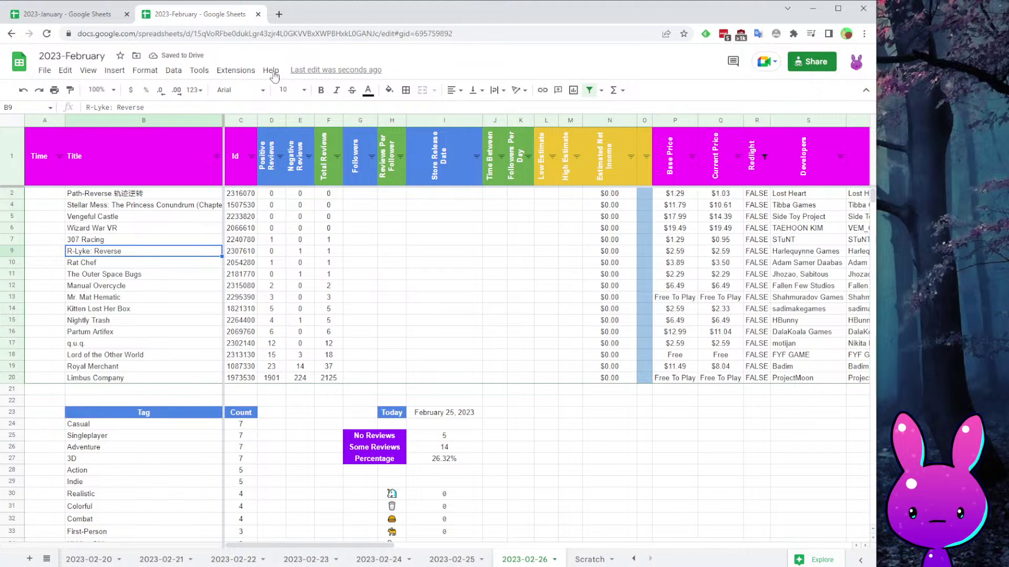
left_click(132, 195)
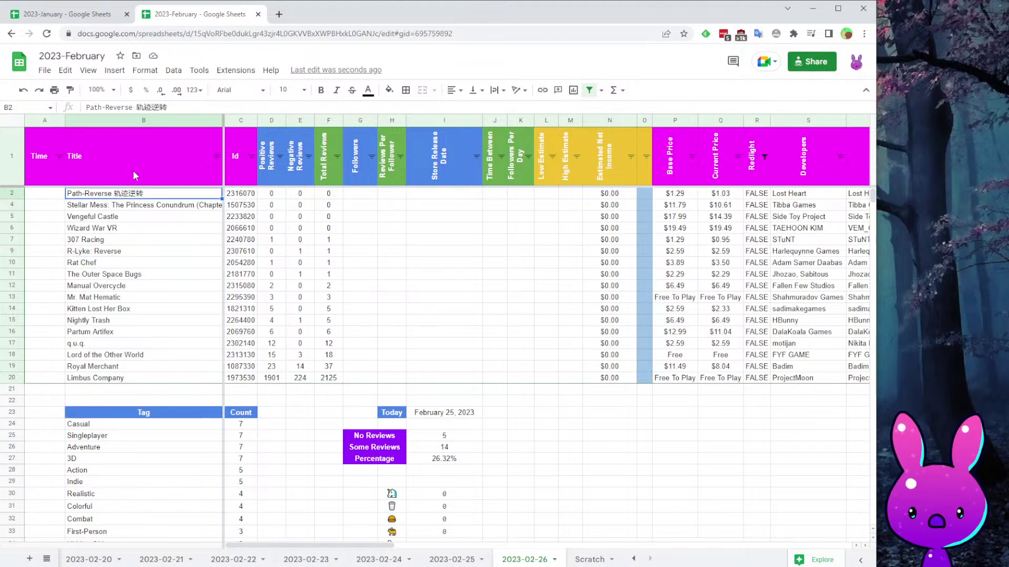
key("ctrl+shift+Down")
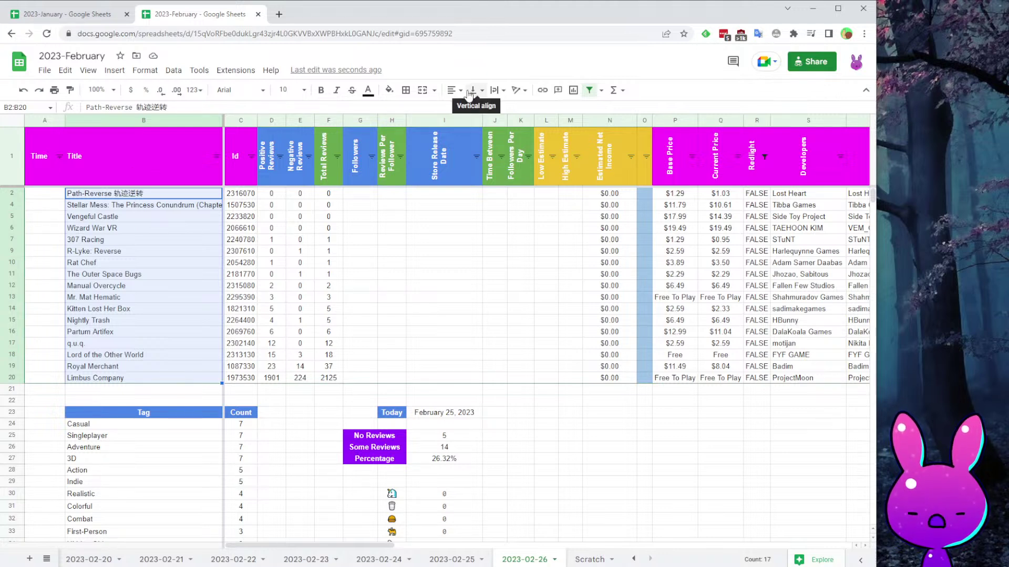
In the 2023-January spreadsheet, select the 2023-01-26 titles from 8 Ball 3 downward to check their count, and return to the first title.
left_click(67, 14)
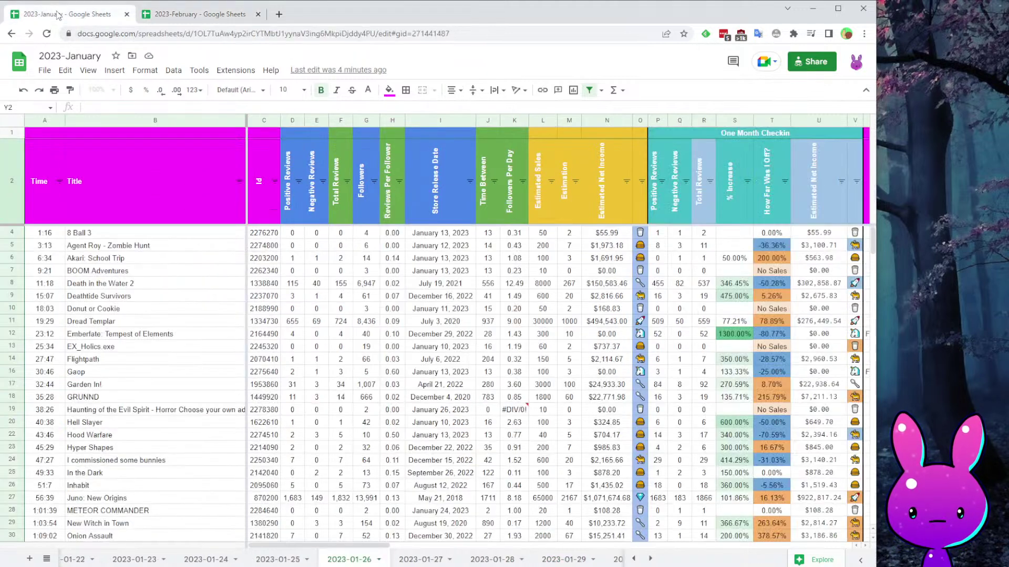
left_click(200, 233)
key("shift+Down")
key("shift+Up")
key("shift+Down")
key("ctrl+shift+Down")
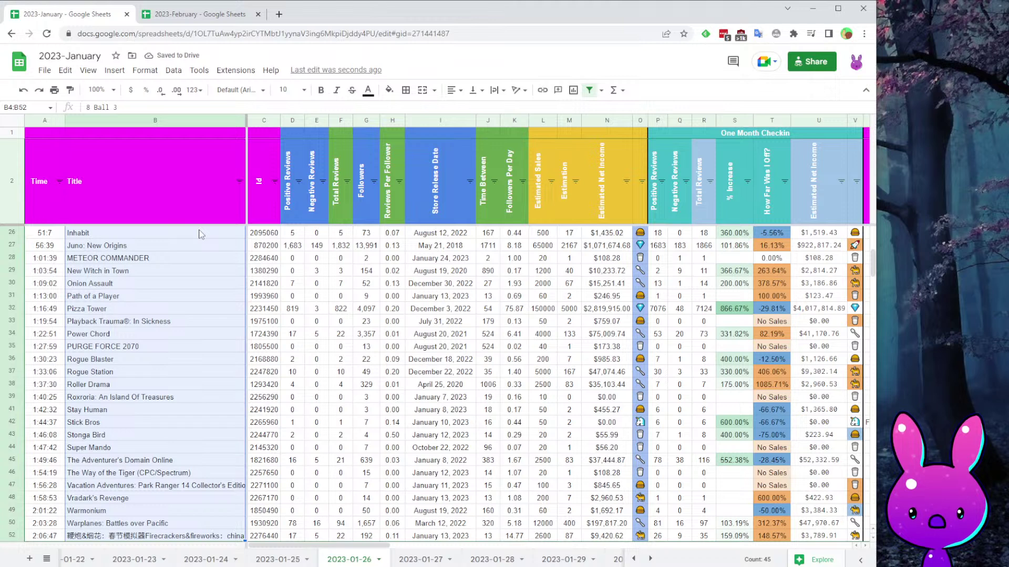
key("ctrl+Up")
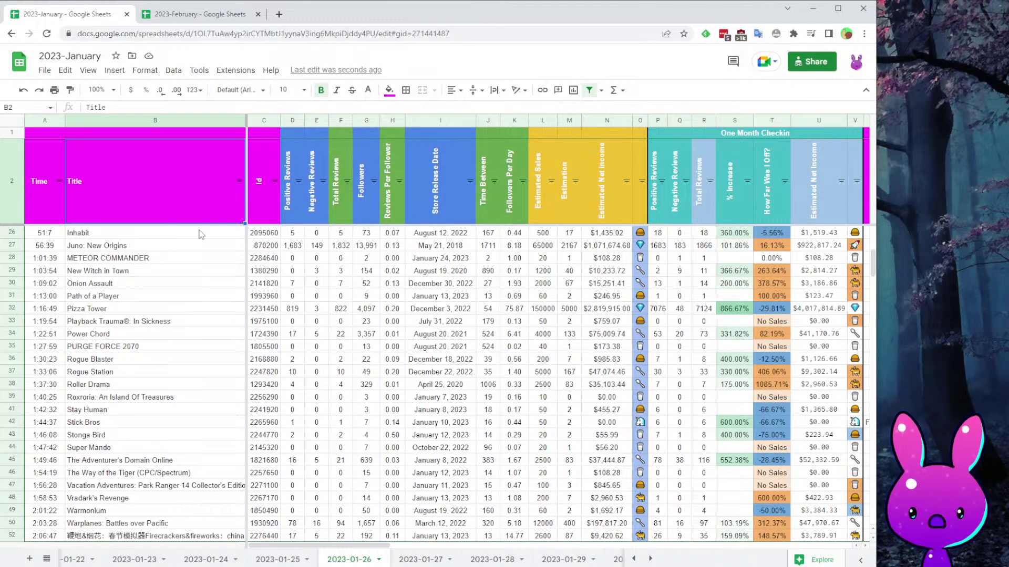
scroll(201, 234, "up", 7)
left_click(202, 234)
key("Up")
key("Up")
key("Down")
key("Down")
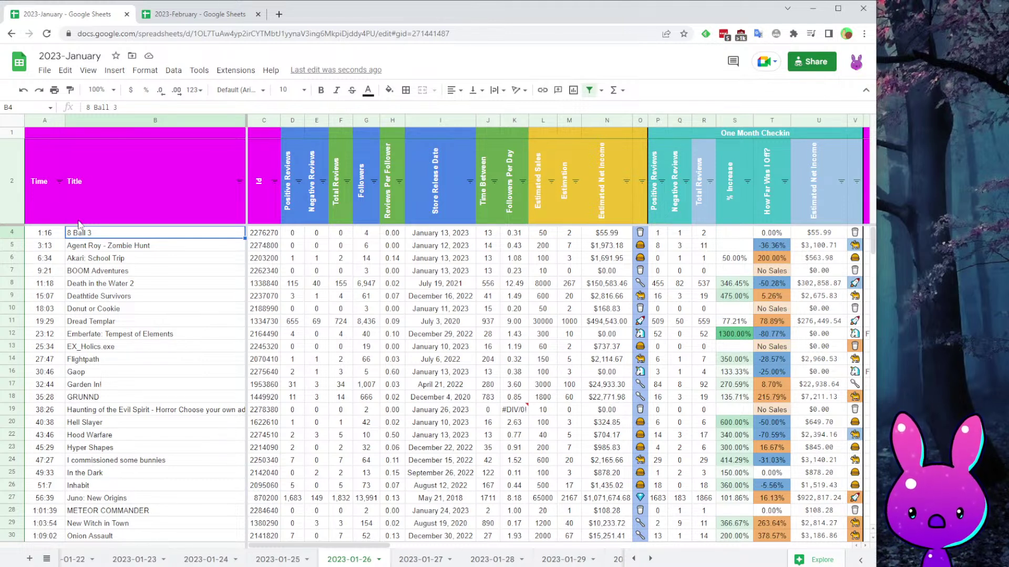
Return to the 2023-February spreadsheet and narrow the Title column.
left_click(199, 14)
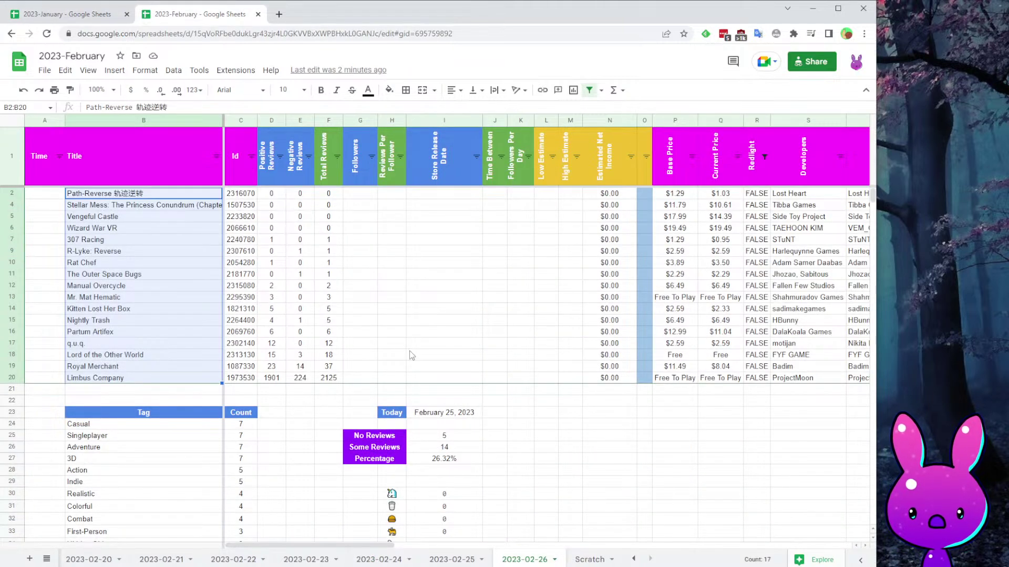
left_click(335, 449)
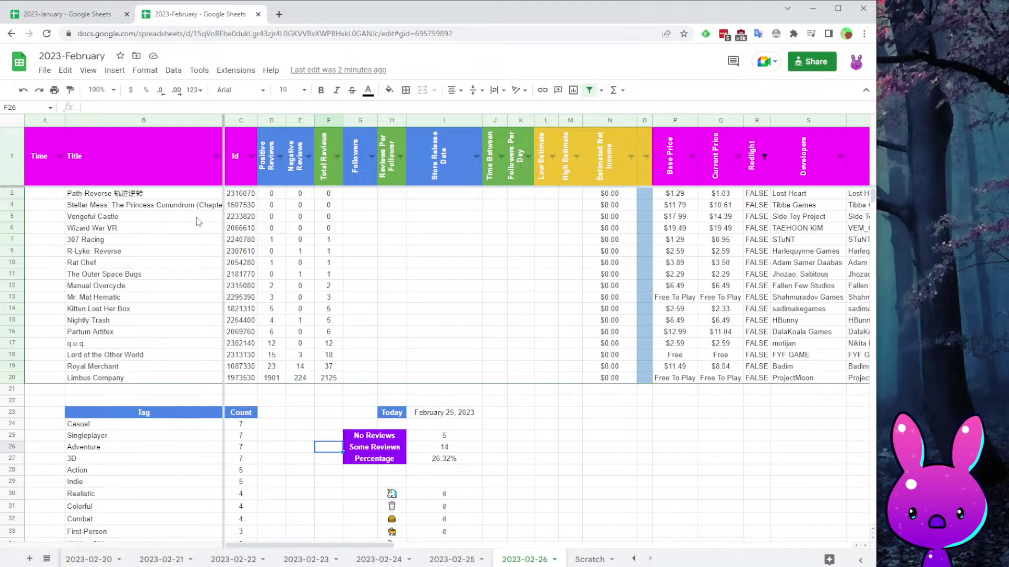
left_click_drag(223, 121, 166, 134)
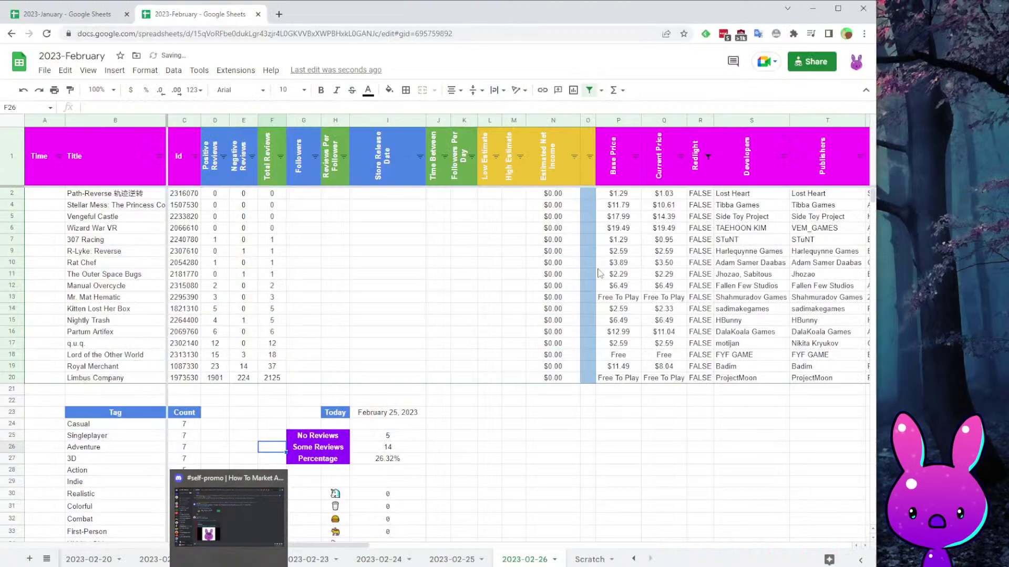
Clear all the entries below the Tag and Count headings, B24:C141.
left_click(157, 435)
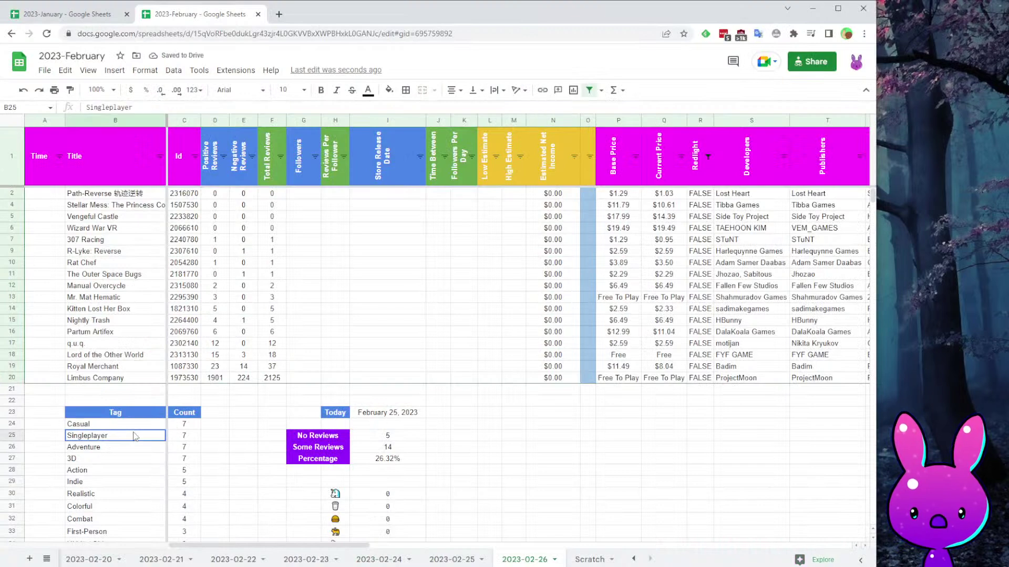
left_click(160, 424)
key("ctrl+shift+Right")
key("ctrl+shift+Down")
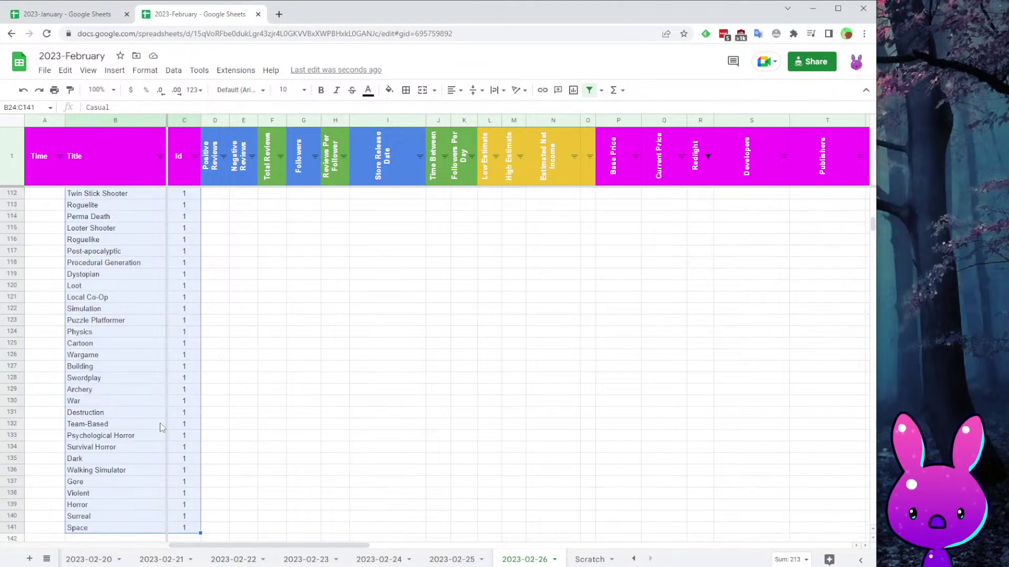
key("Delete")
key("Up")
key("Down")
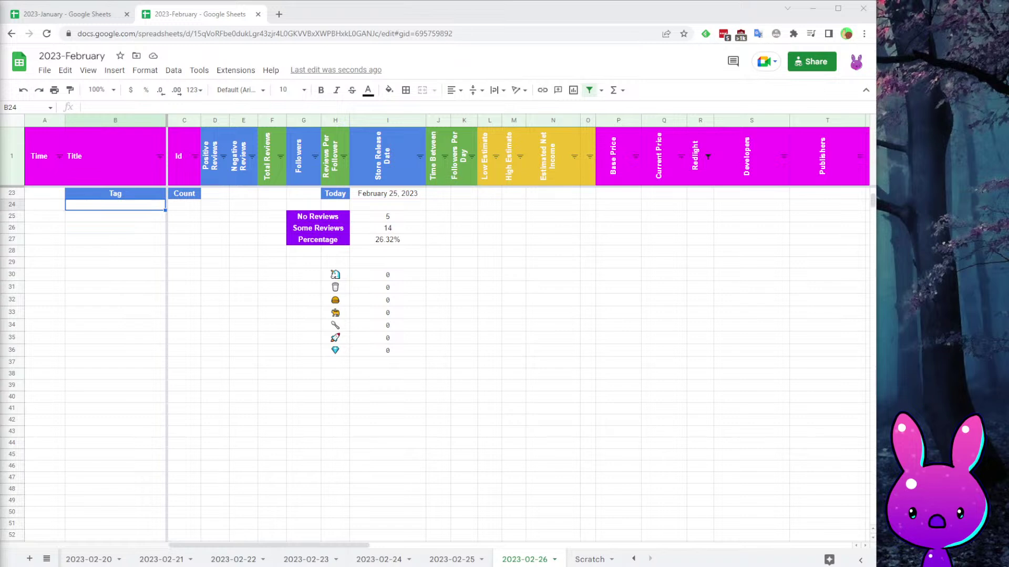
Empty the Scratch sheet and paste the copied list of tags with their counts starting at A1.
left_click(651, 384)
left_click(590, 559)
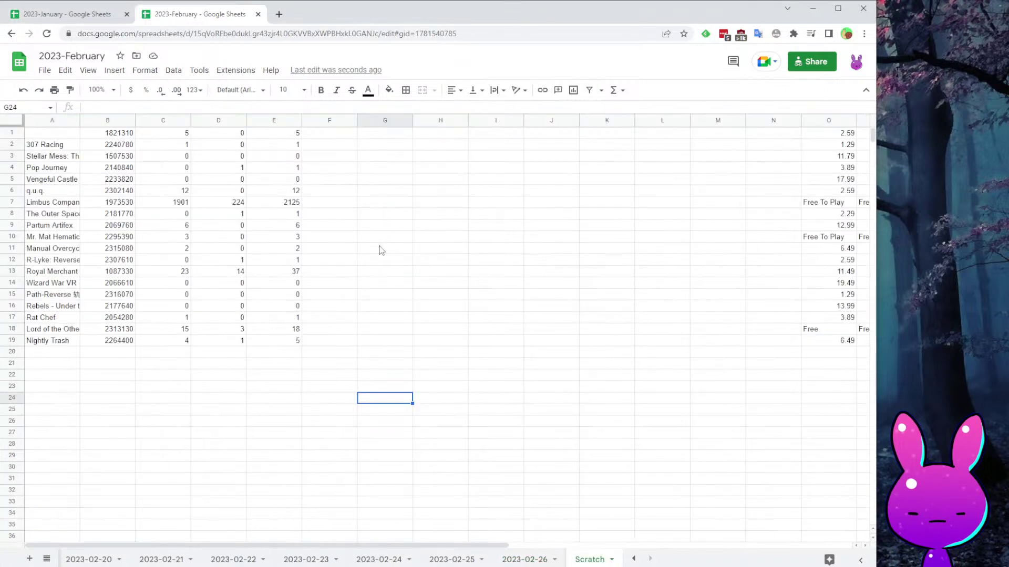
key("ctrl+a")
key("ctrl+a")
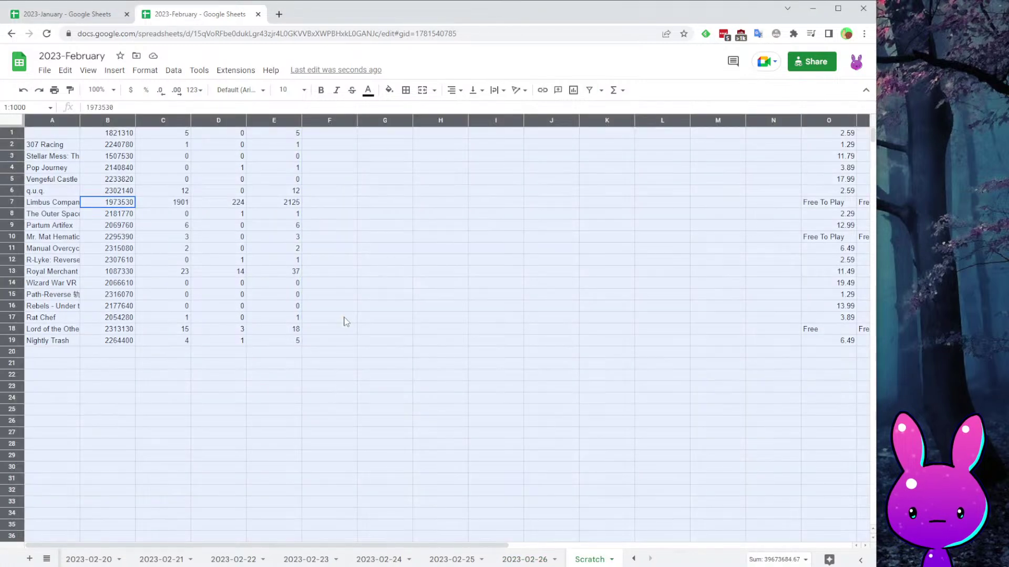
key("Delete")
key("ctrl+Up")
key("Left")
key("ctrl+v")
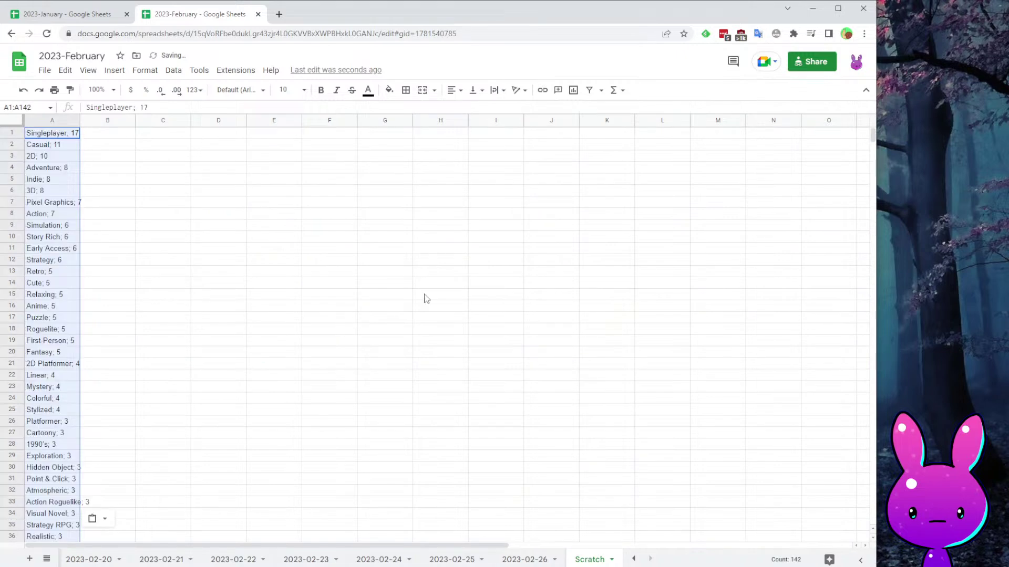
Split the pasted tag list at the semicolons into tag and count columns, and copy both columns.
left_click(174, 70)
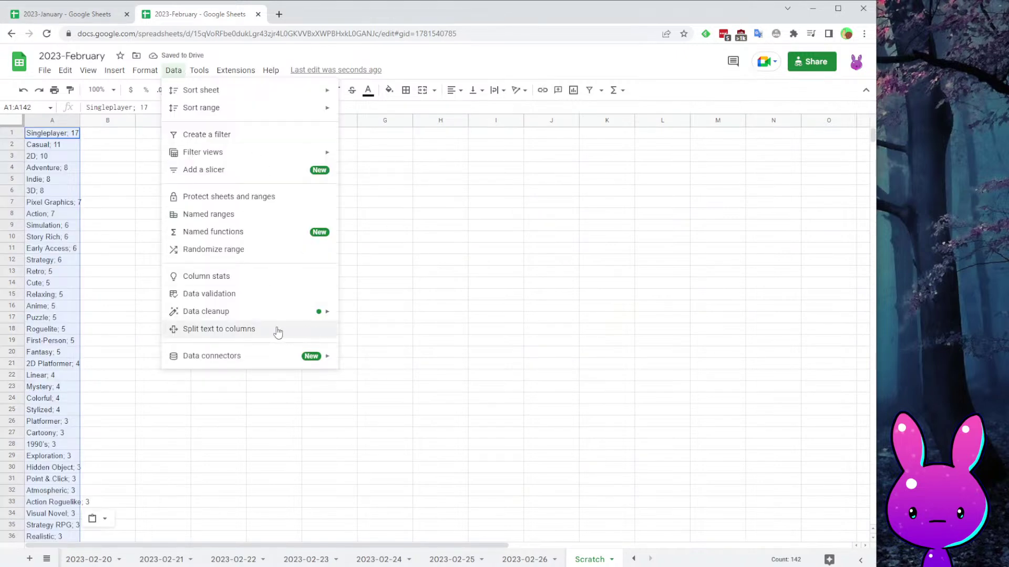
left_click(298, 344)
left_click(111, 507)
left_click(110, 502)
left_click(273, 294)
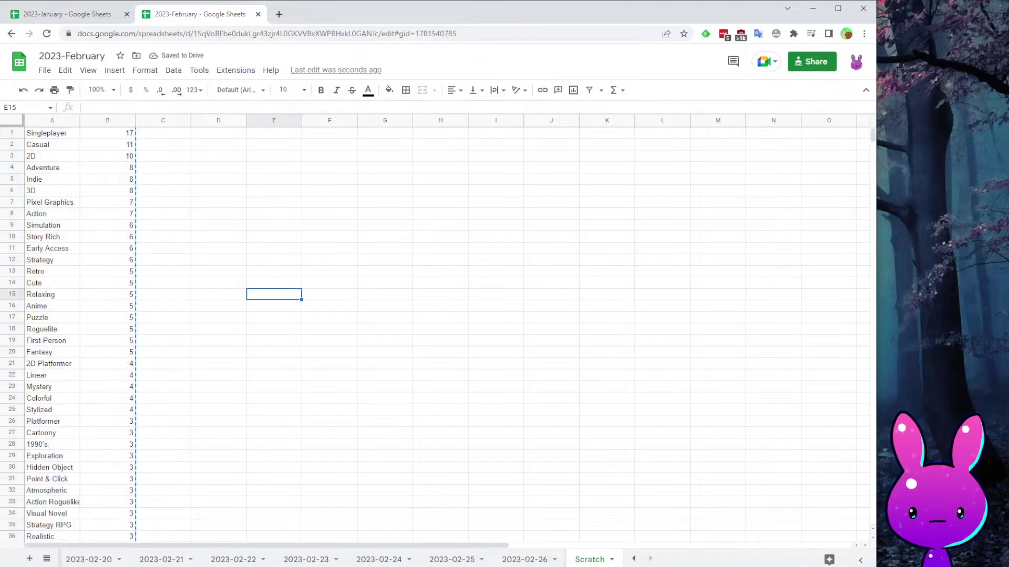
Paste the split tags and counts at B24 of the 2023-02-26 sheet, under the Tag and Count headings.
left_click(524, 559)
left_click(122, 203)
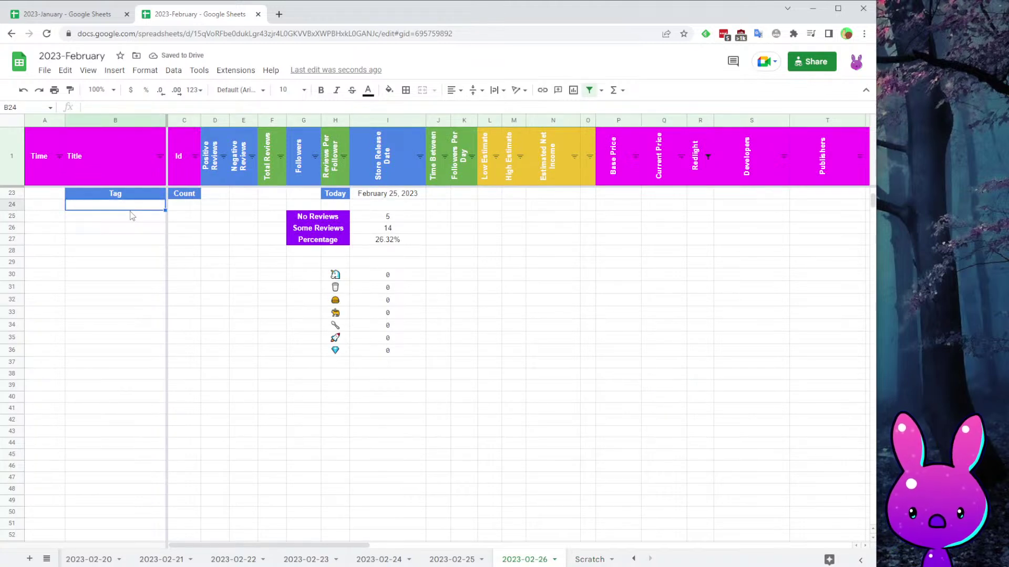
key("ctrl+v")
scroll(326, 503, "down", 3)
scroll(305, 360, "down", 20)
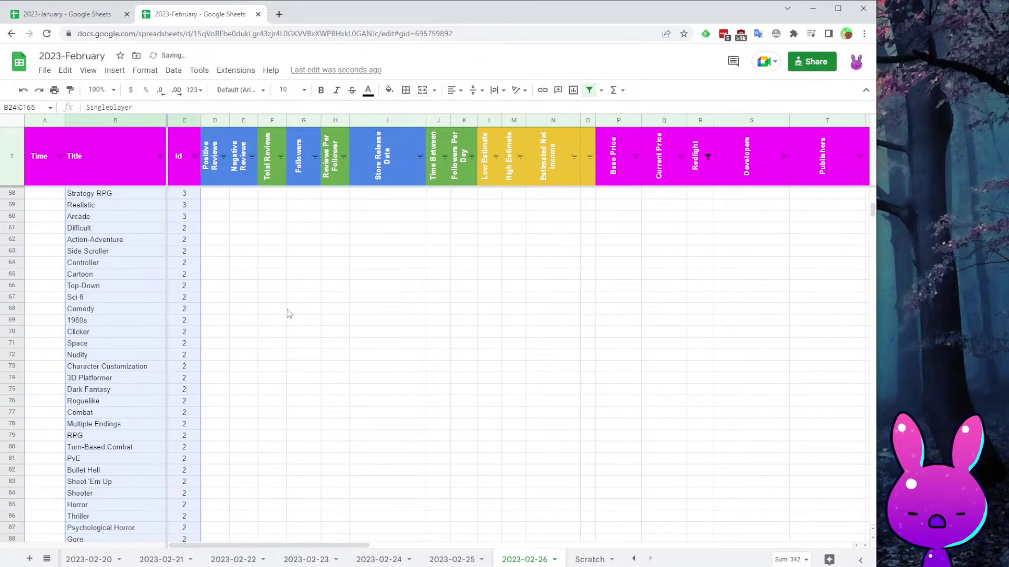
scroll(308, 251, "down", 5)
scroll(247, 322, "up", 12)
scroll(215, 360, "up", 20)
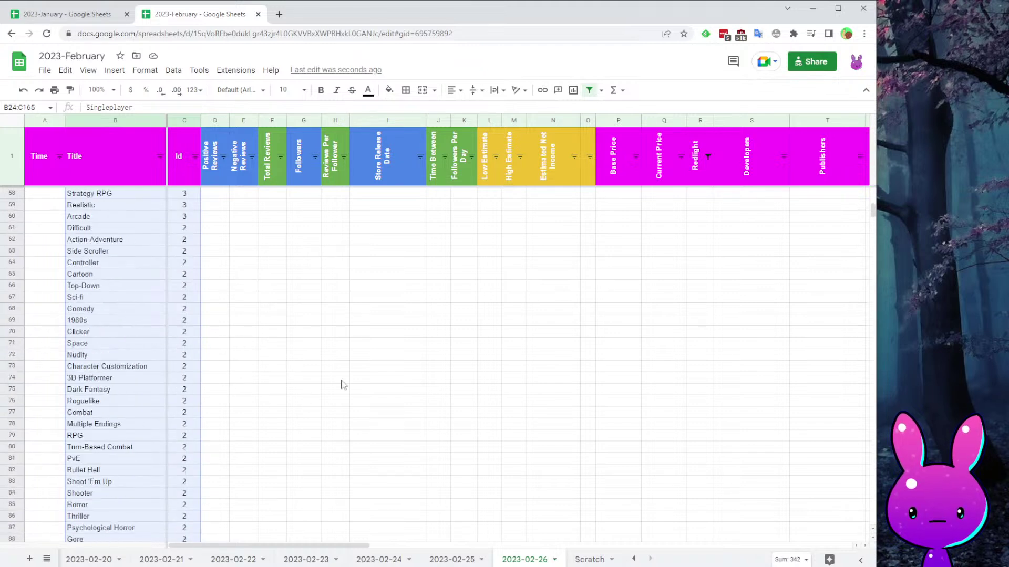
left_click(374, 242)
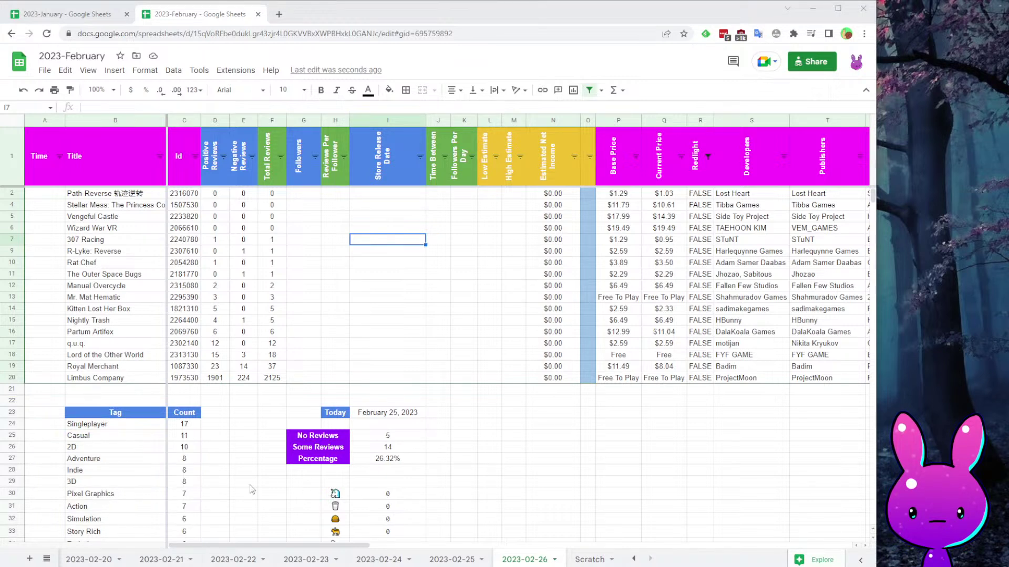
left_click(629, 460)
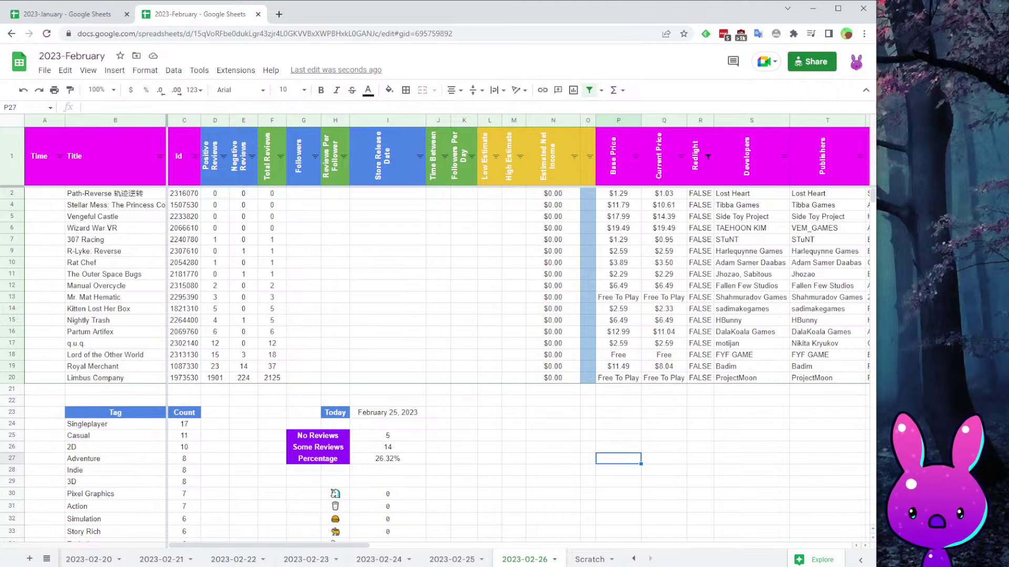
Lower the browser window and open the SteamDB charts and Steam store pages of Backrooms: The Game in new tabs, with the store first.
left_click_drag(534, 3, 534, 212)
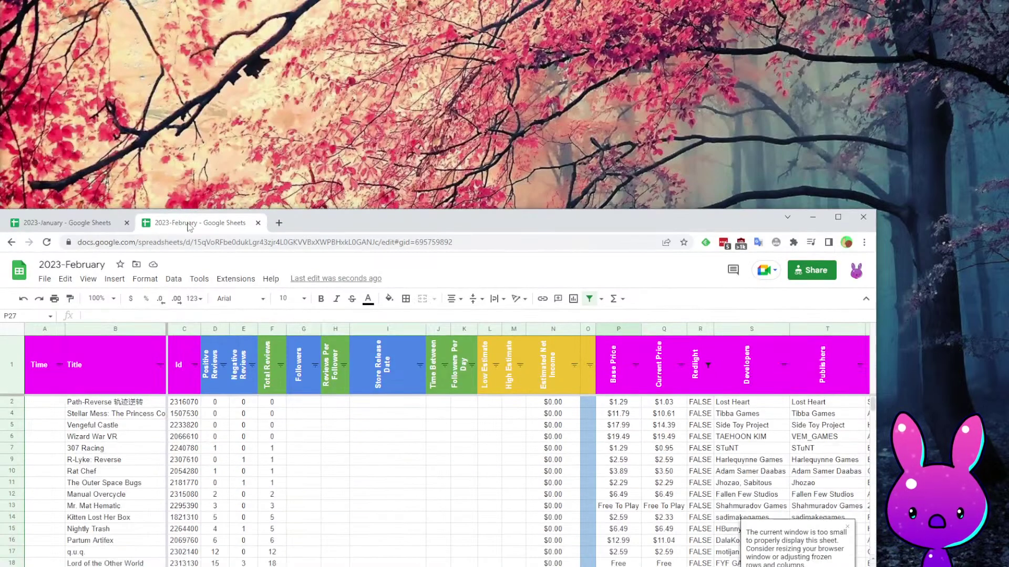
left_click(279, 222)
type("steam")
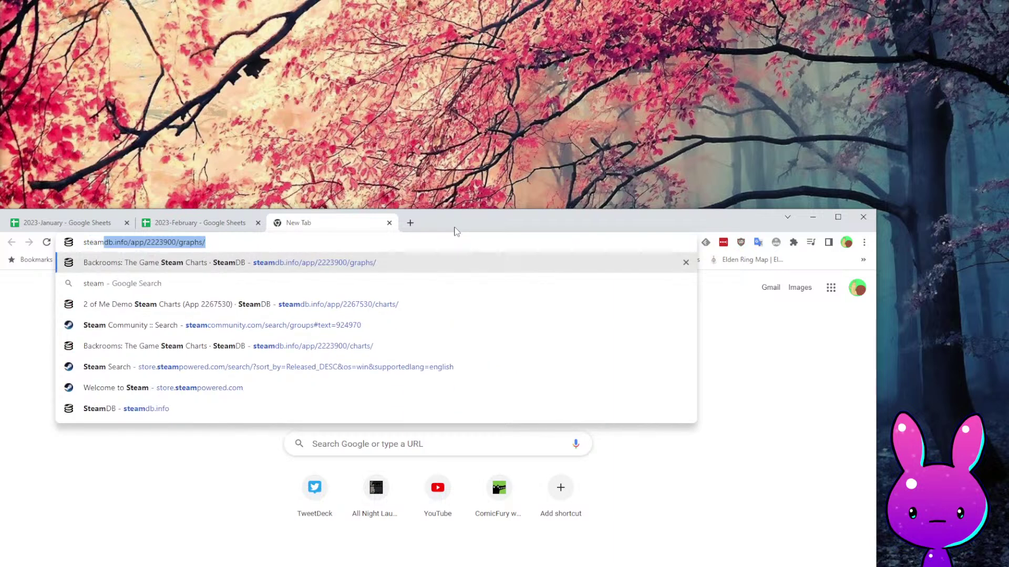
key("Return")
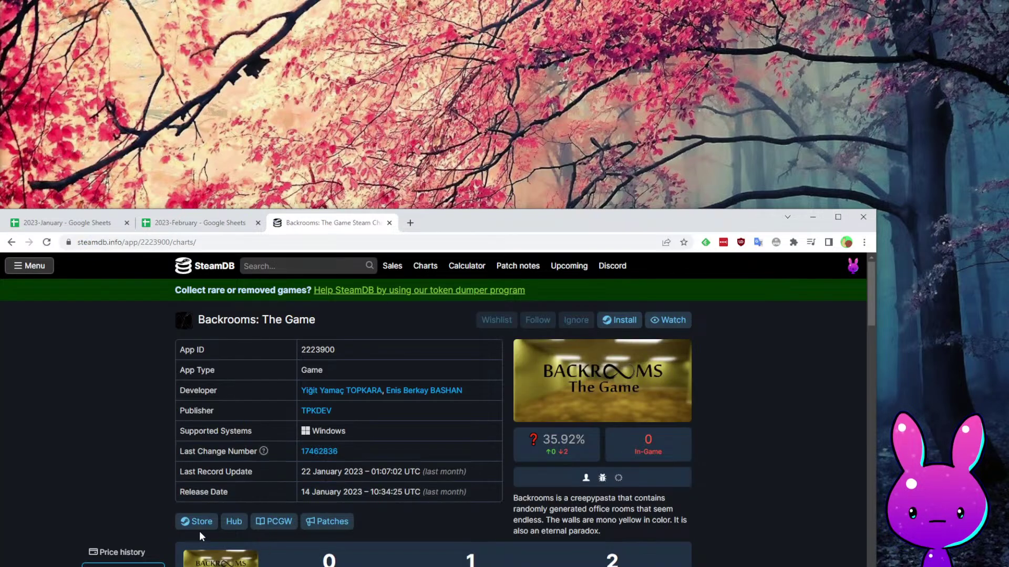
left_click_drag(373, 227, 504, 225)
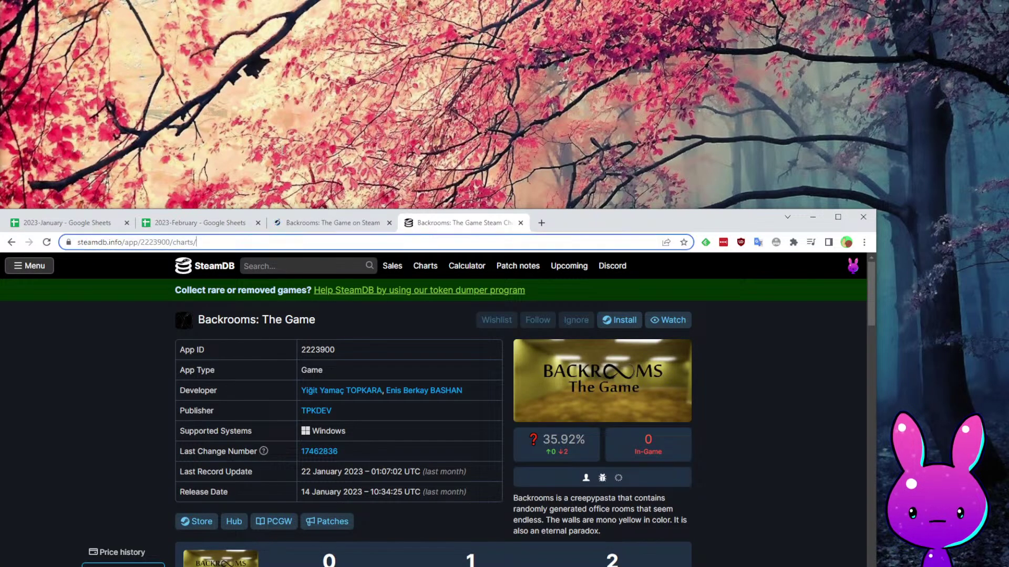
Move the Steam store and SteamDB tabs into their own widened window, above the spreadsheet window.
left_click_drag(302, 222, 448, 21)
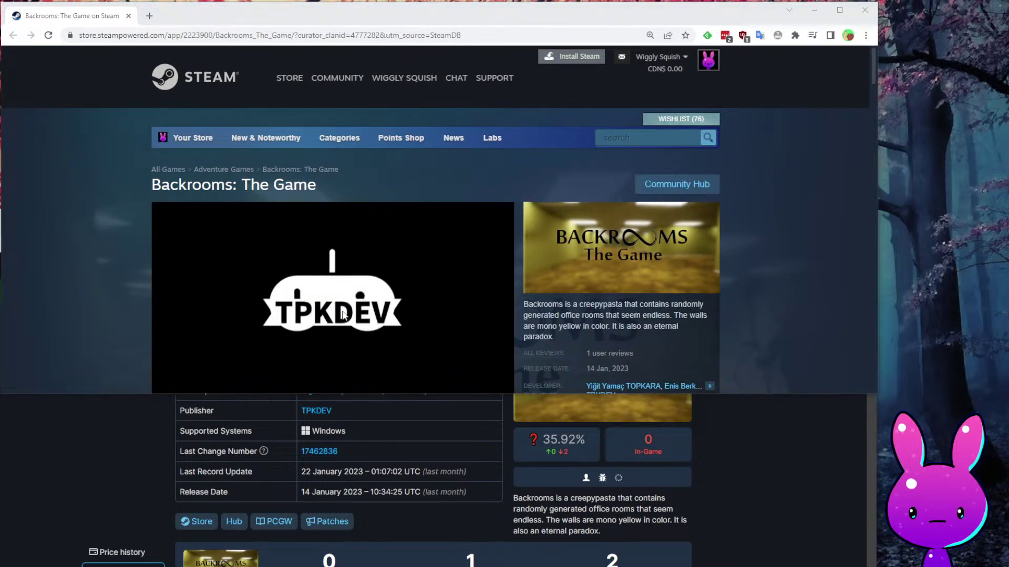
left_click_drag(877, 197, 1005, 198)
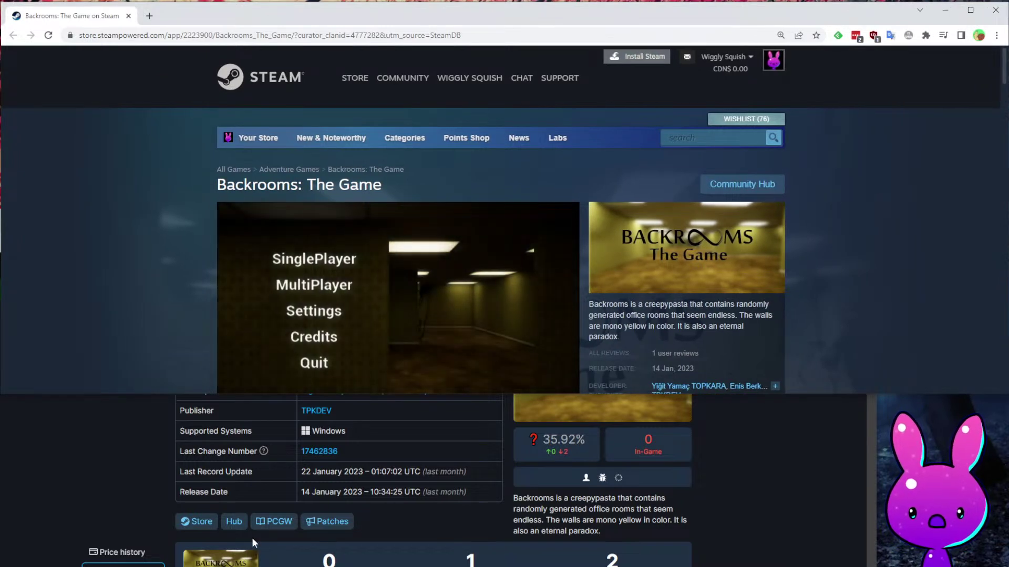
left_click(133, 397)
left_click_drag(312, 219, 227, 25)
left_click_drag(345, 22, 346, 20)
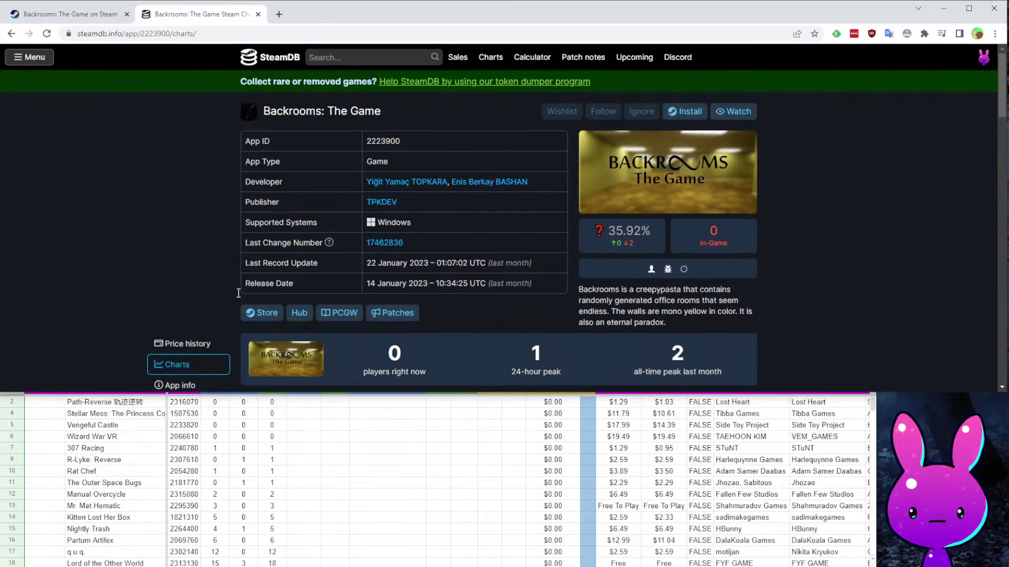
Move the spreadsheet window lower and hide its menu header so the Steam and SteamDB window gets more room.
left_click(273, 483)
left_click(152, 141)
left_click(438, 482)
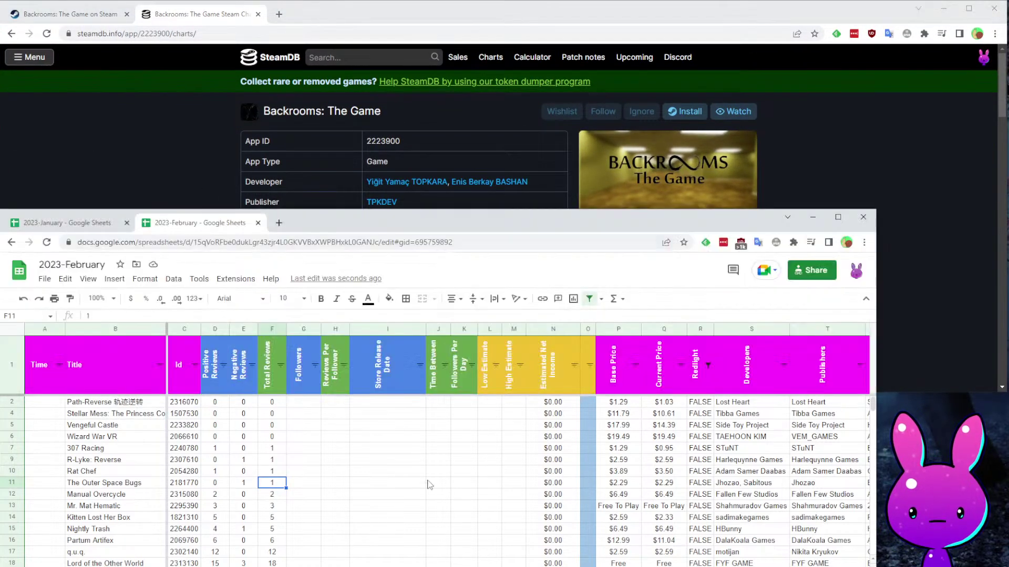
left_click_drag(541, 207, 534, 328)
left_click(154, 246)
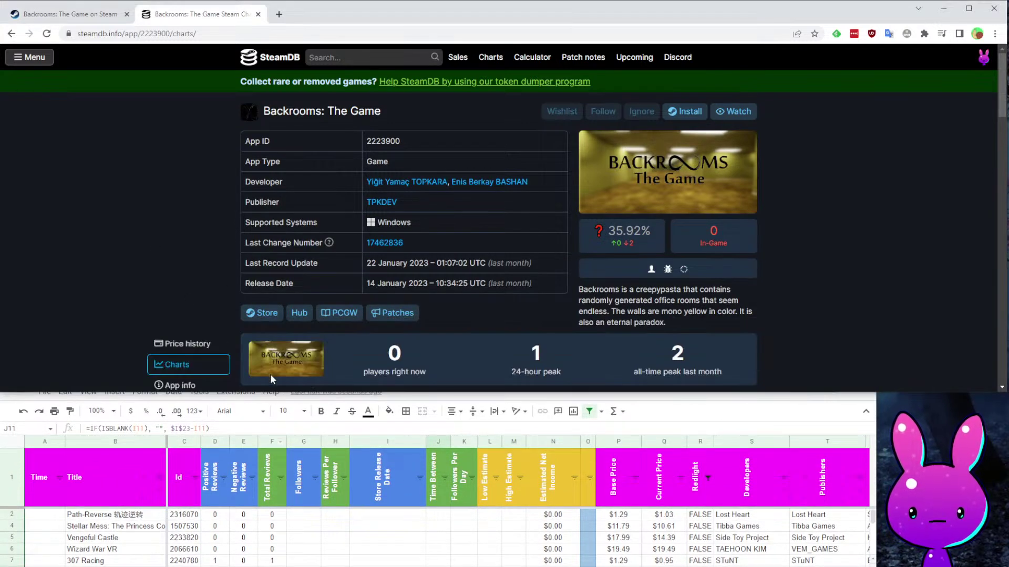
left_click(865, 413)
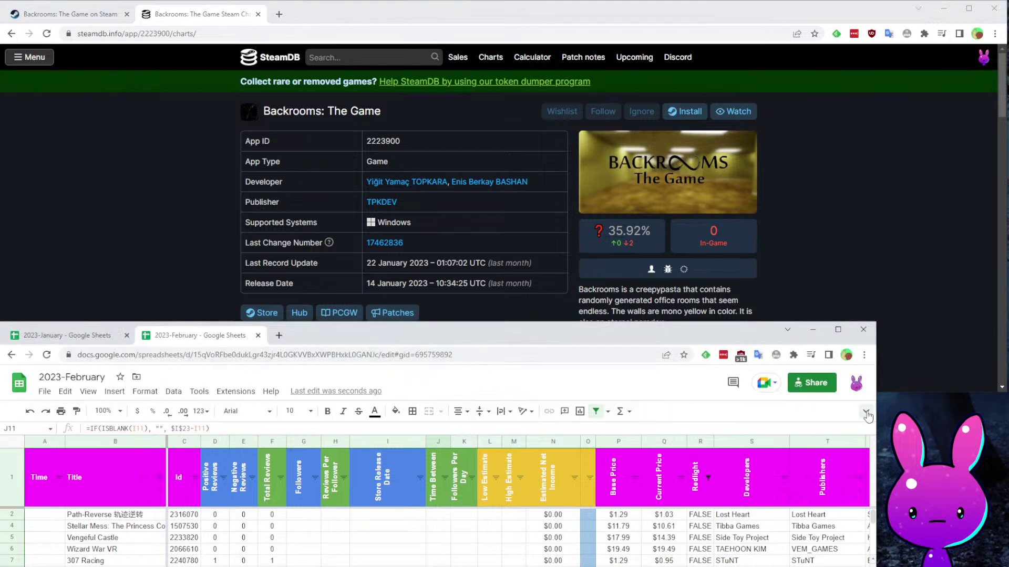
Extend the lower edge of the Steam and SteamDB window down to the spreadsheet's first data rows.
left_click(945, 326)
left_click_drag(922, 394, 923, 471)
left_click(251, 532)
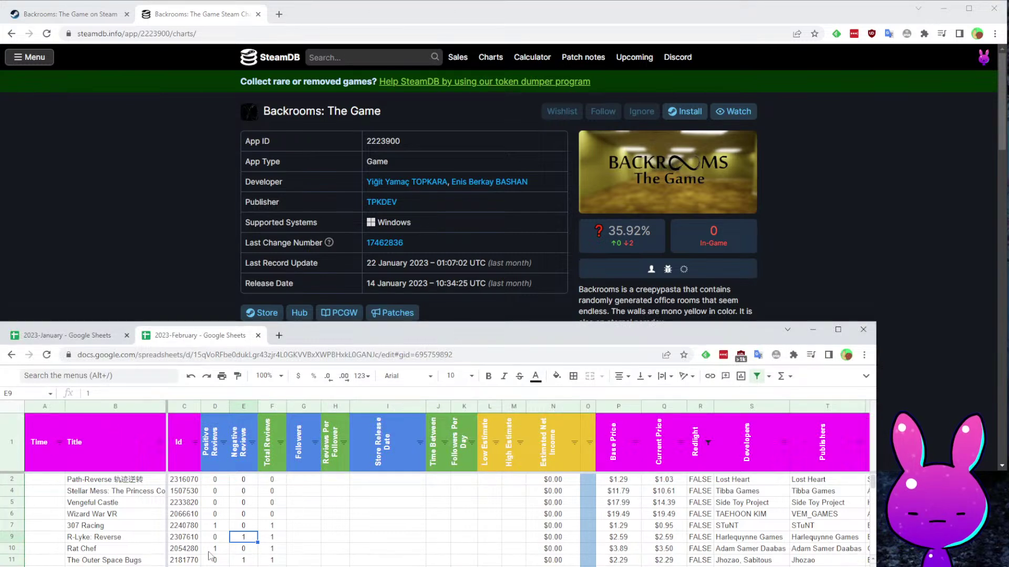
left_click(151, 213)
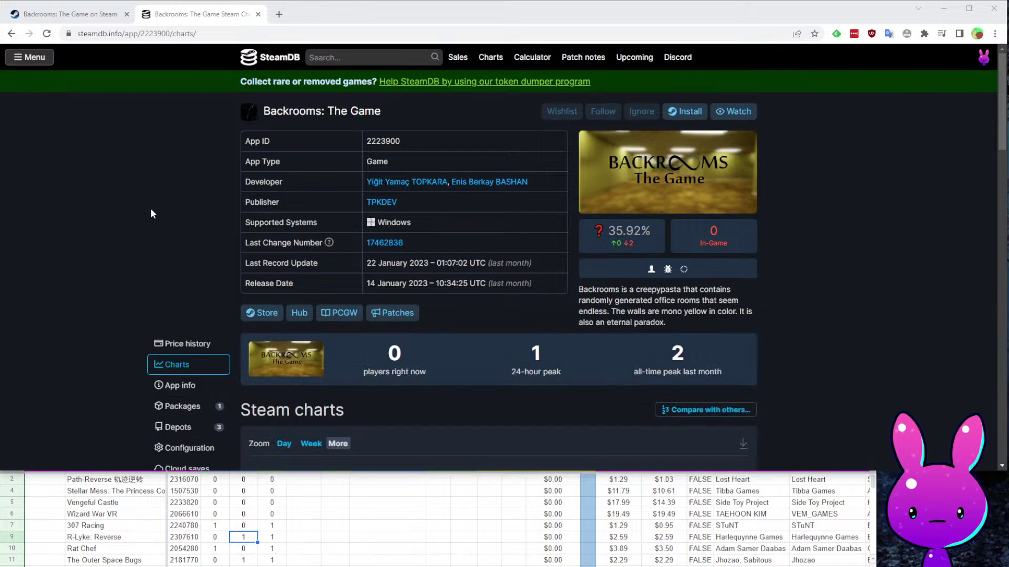
left_click(156, 526)
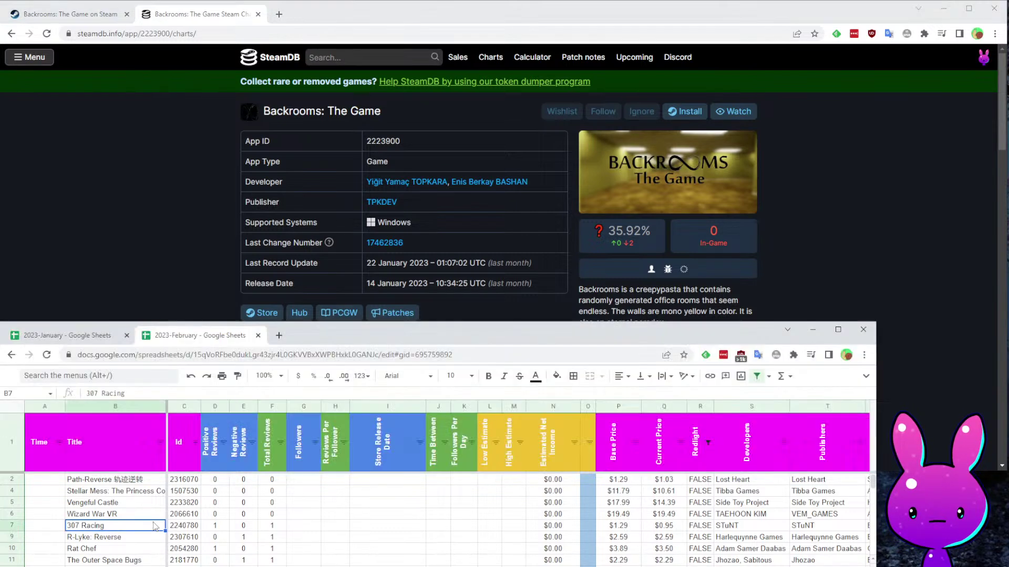
scroll(237, 518, "down", 2)
scroll(322, 521, "up", 2)
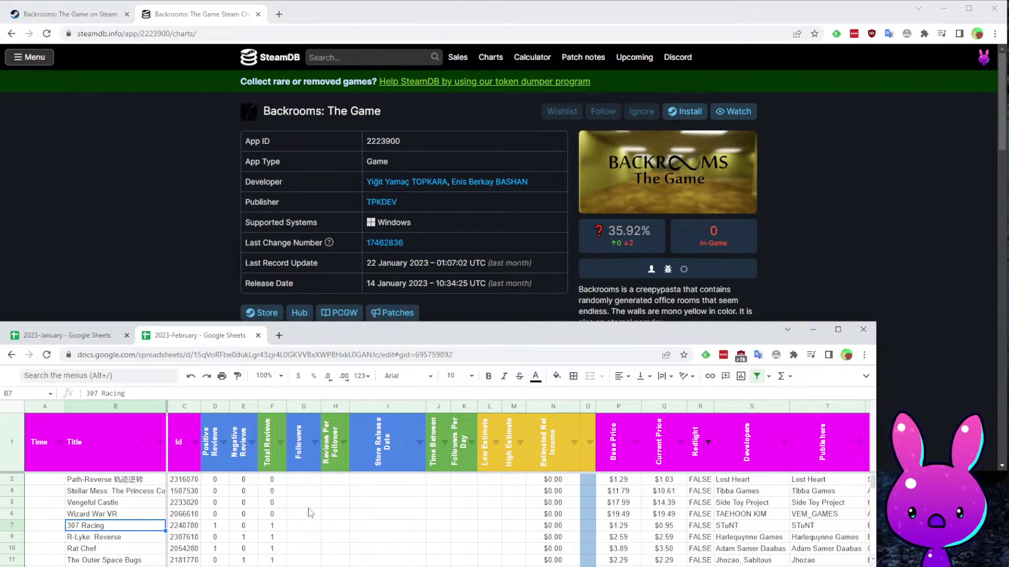
Copy Path-Reverse's id 2316070 from C2 and load that game's Steam store page by replacing the id in the store address.
left_click(91, 484)
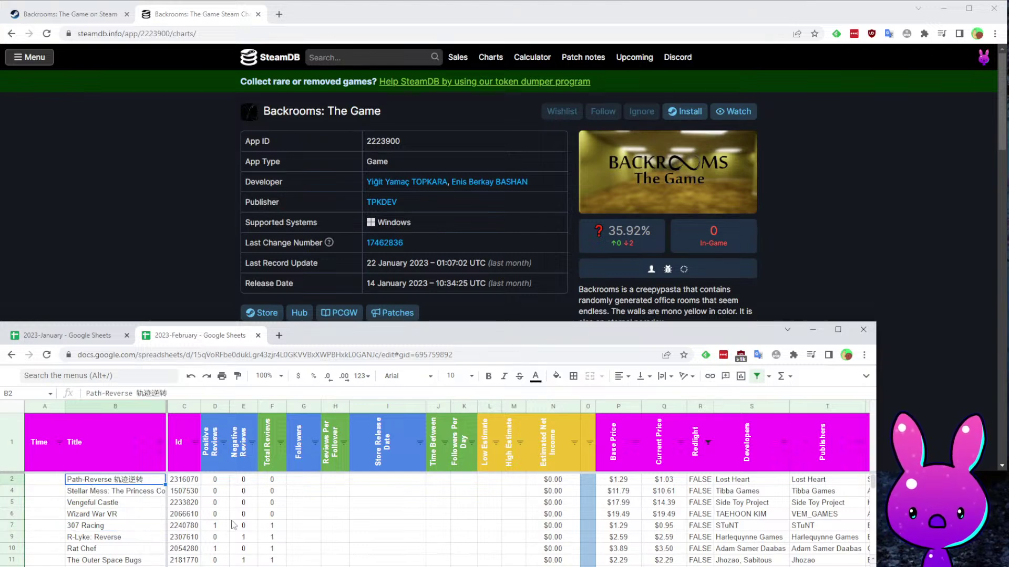
left_click(180, 482)
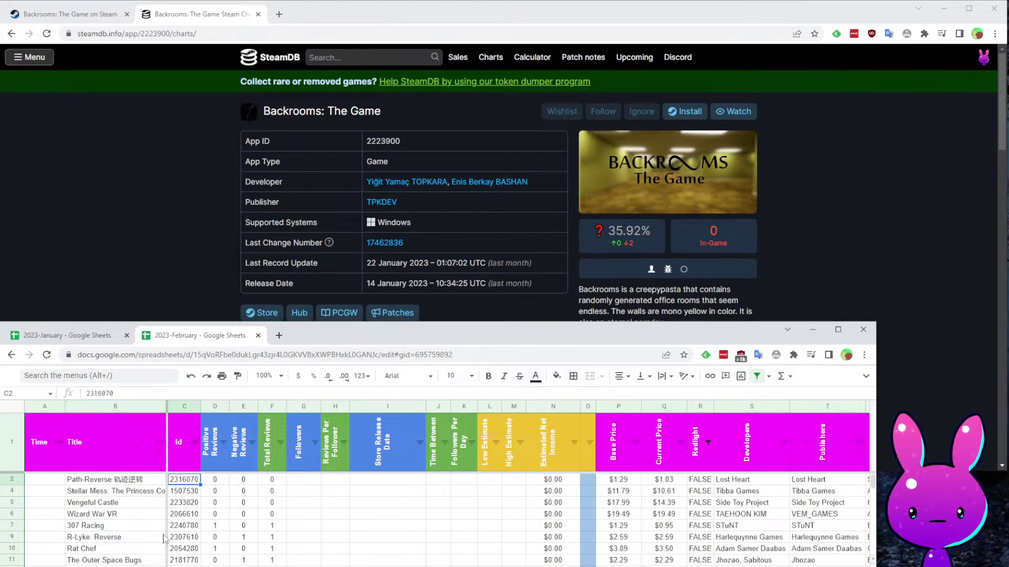
left_click(164, 179)
left_click(71, 14)
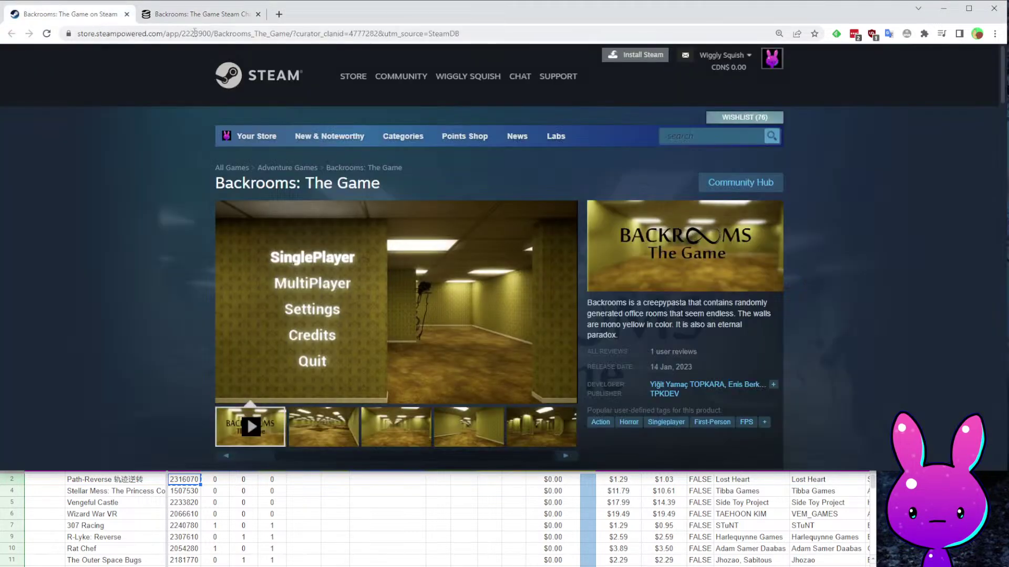
double_click(221, 33)
type("2316070")
key("Return")
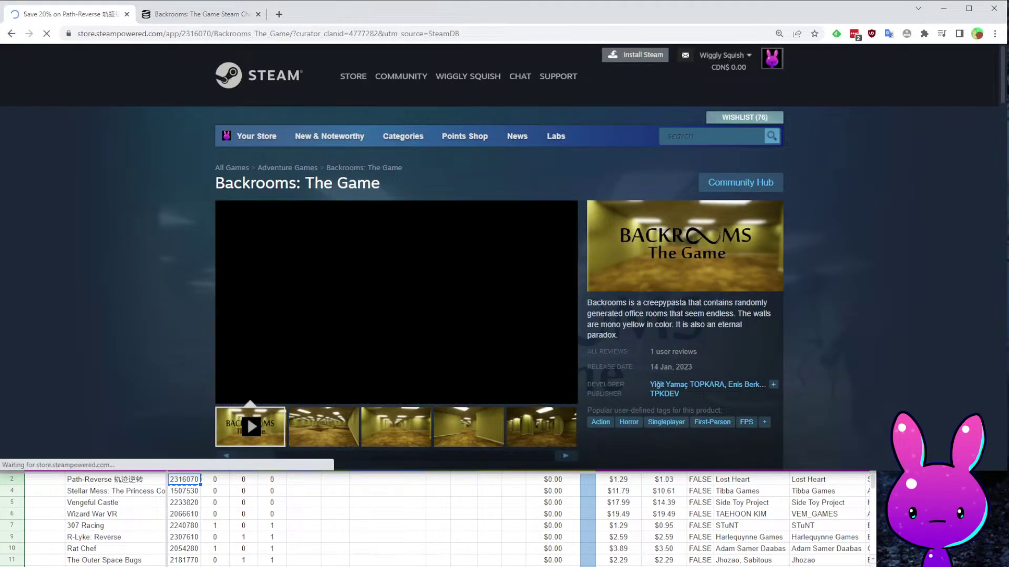
Examine Path-Reverse's price, developer and publisher cells in row 2 of the sheet, and return to its id in C2.
left_click(623, 481)
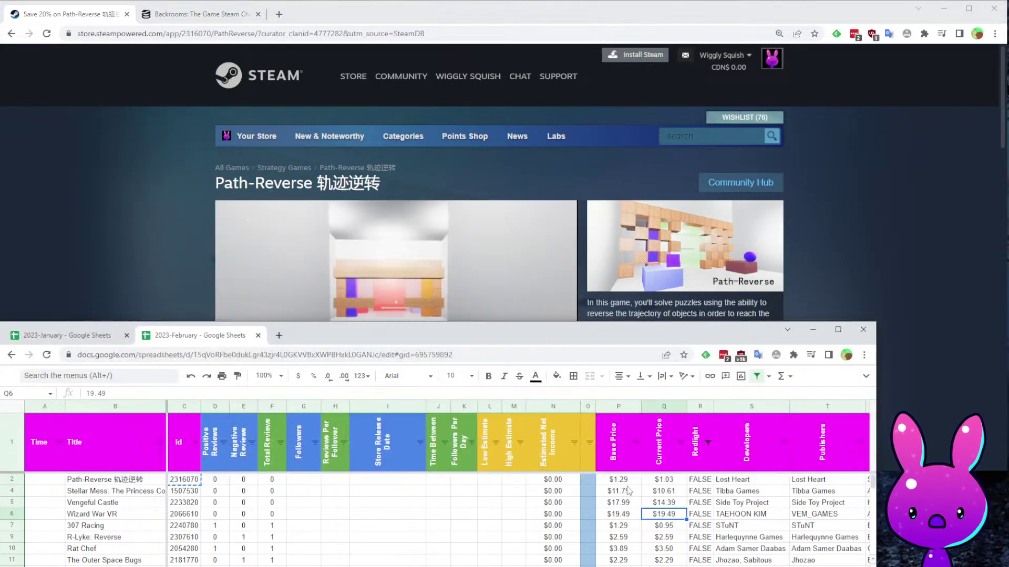
left_click(820, 478)
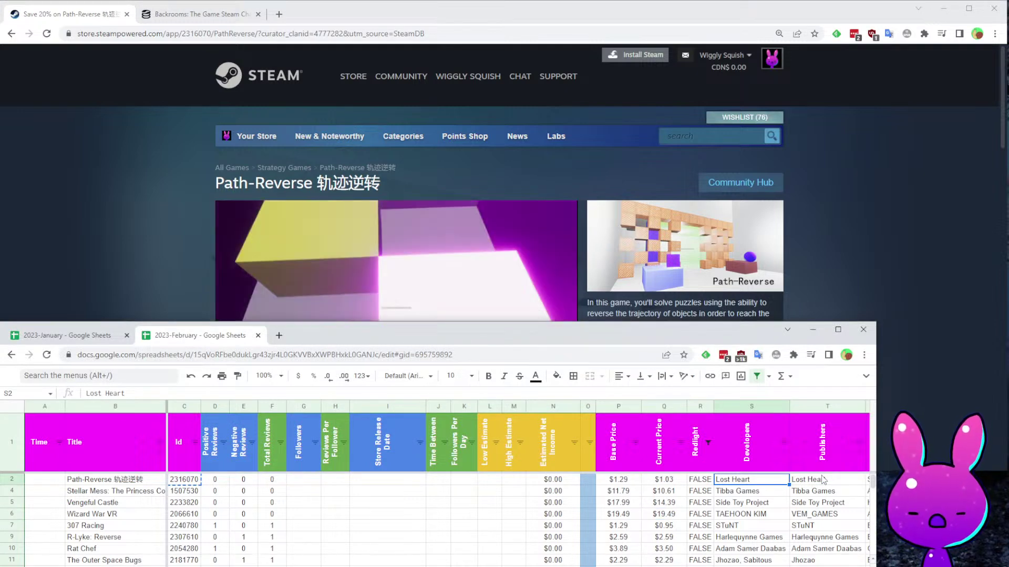
key("Up")
key("Left")
key("Left")
key("Left")
key("Left")
key("Left")
key("Left")
key("Down")
key("Down")
key("Up")
key("Left")
key("Left")
key("Left")
key("Left")
key("Left")
key("Left")
key("Left")
key("Left")
key("Left")
key("Left")
key("Left")
key("Left")
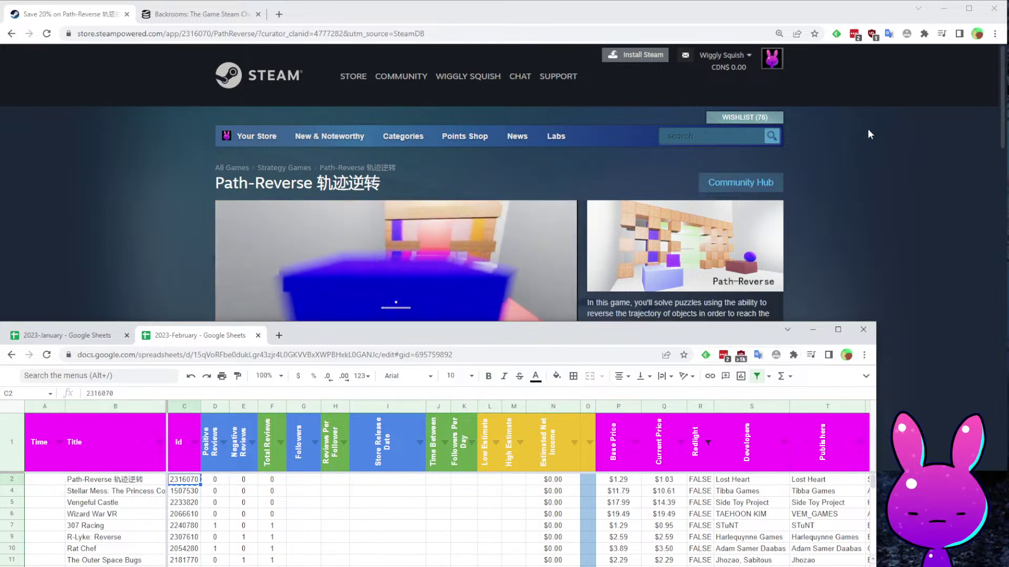
View Path-Reverse's trailer and screenshots on the store page, and pause the trailer.
left_click(836, 265)
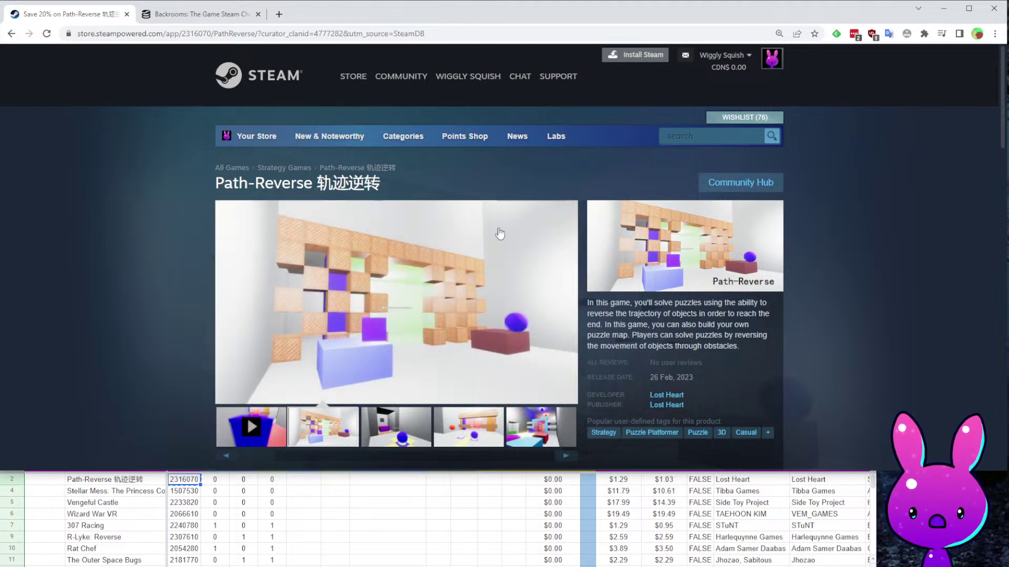
left_click(283, 426)
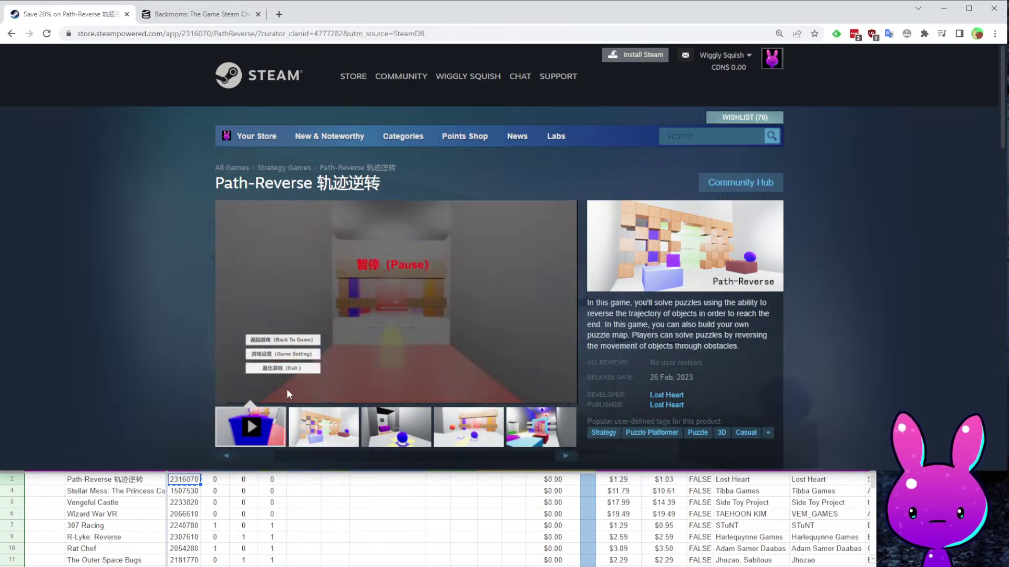
left_click(332, 401)
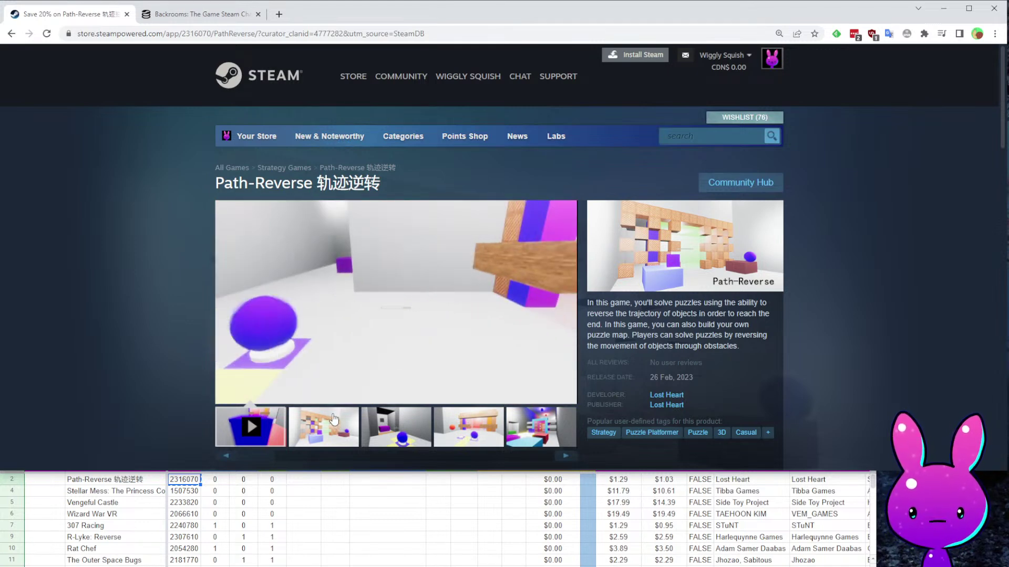
mouse_move(421, 302)
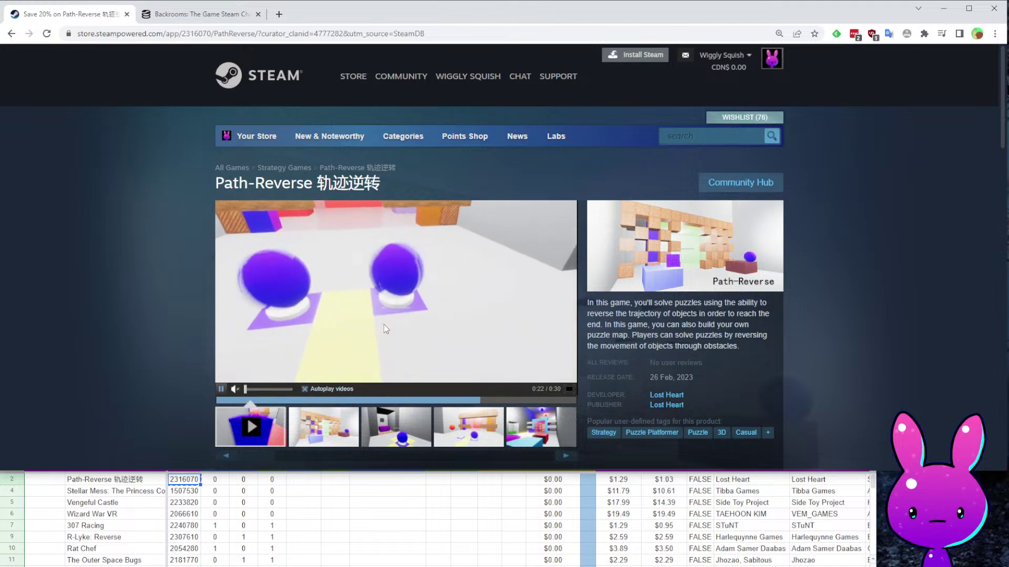
left_click(502, 307)
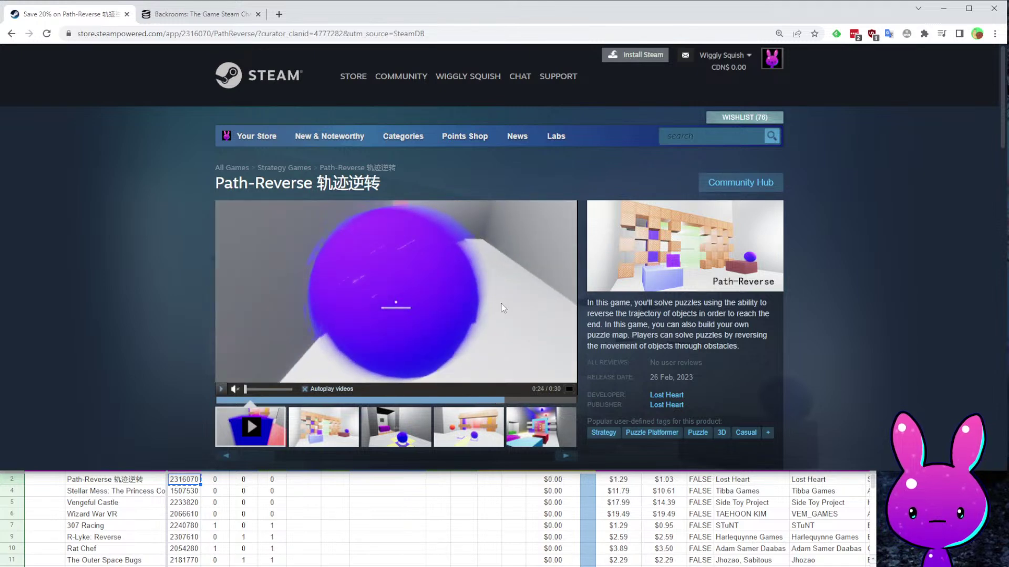
Read Path-Reverse's full store description, including its notes and system requirements.
left_click(171, 20)
left_click(61, 17)
scroll(368, 316, "down", 15)
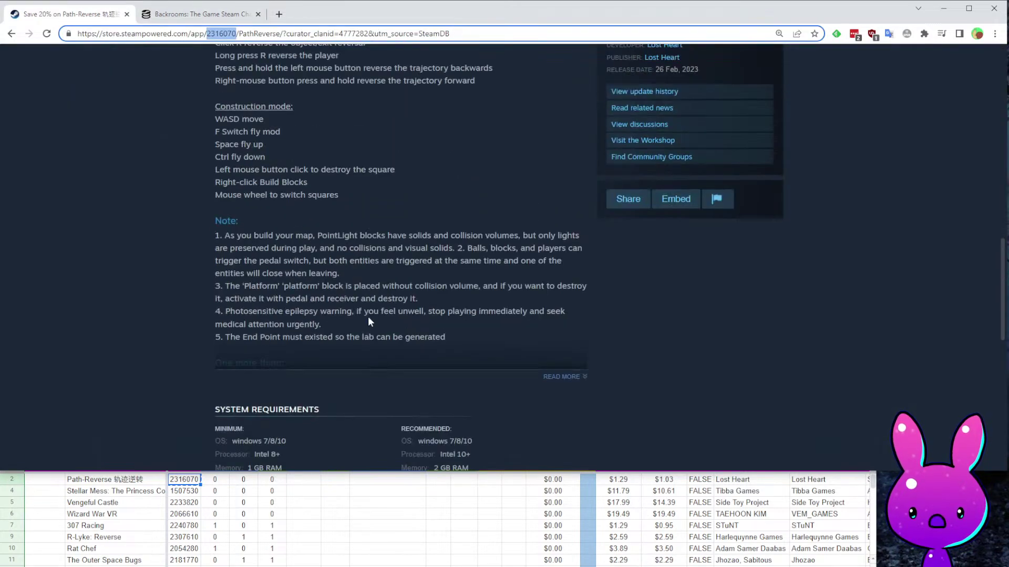
left_click(567, 212)
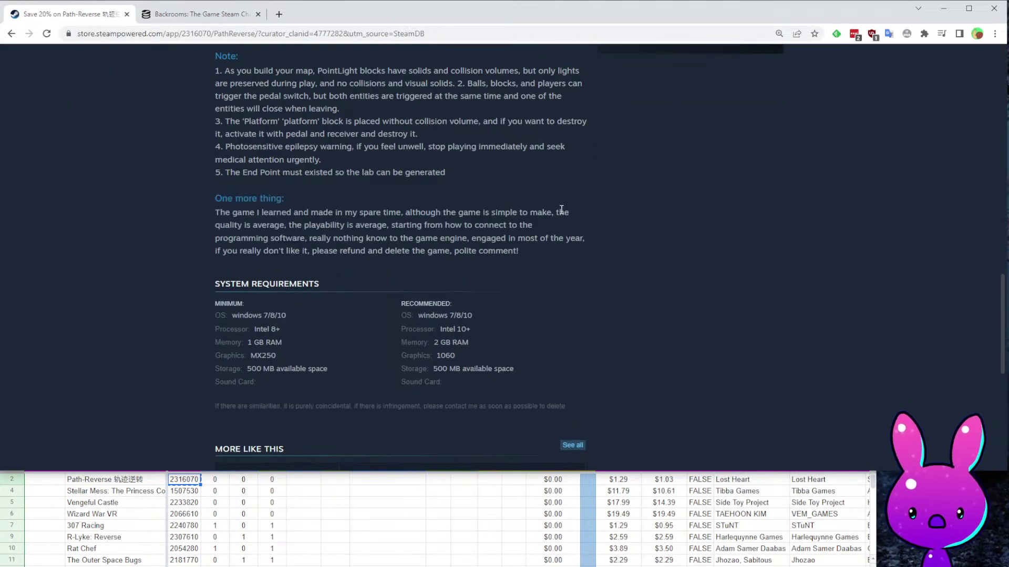
scroll(575, 290, "down", 5)
scroll(421, 210, "up", 20)
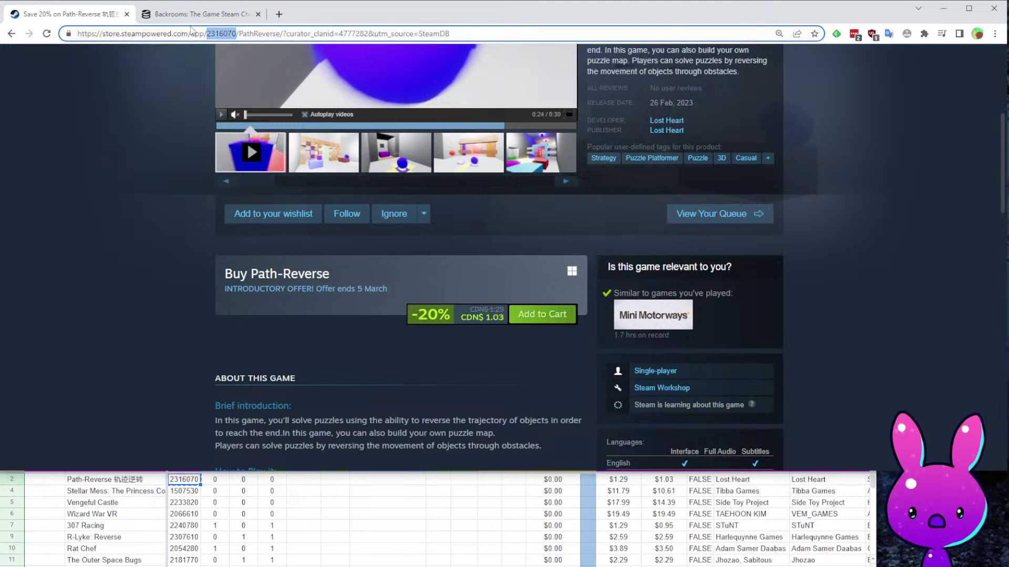
Load Path-Reverse's SteamDB charts page by replacing the id in the SteamDB address with 2316070.
left_click(200, 15)
double_click(157, 34)
type("2316070")
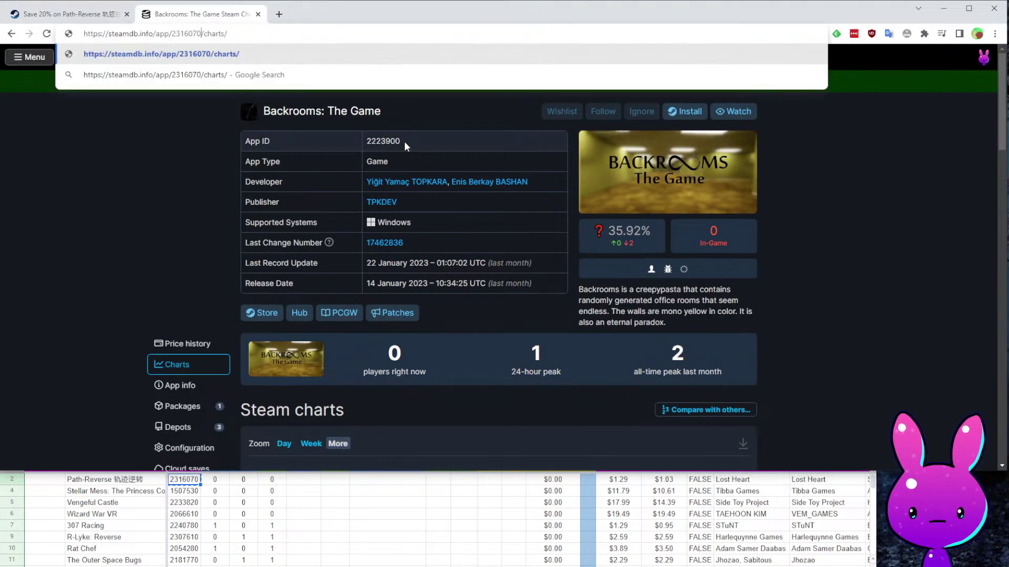
key("Return")
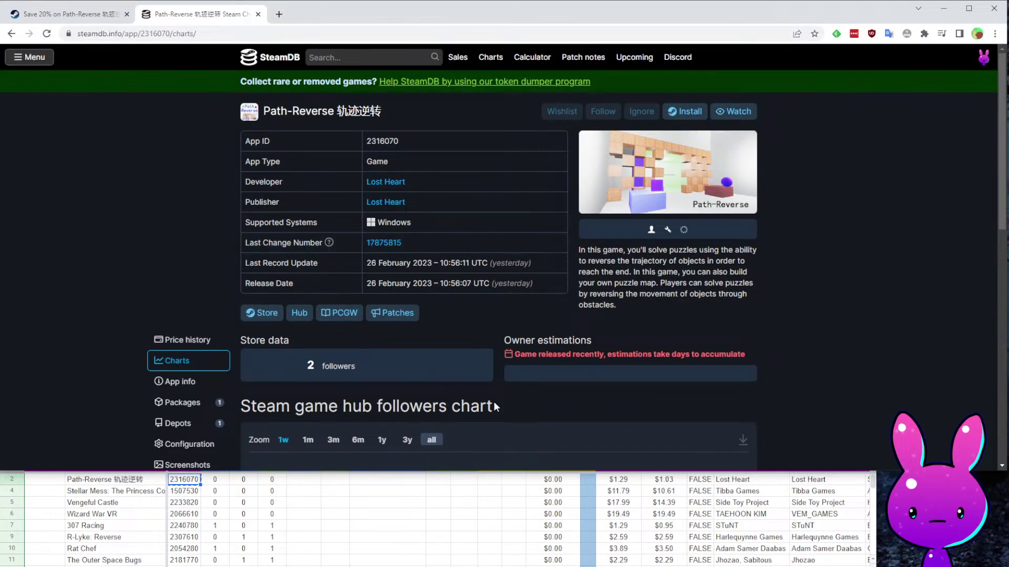
Check Path-Reverse's followers on SteamDB and enter 2 as its Followers value in G2.
scroll(295, 209, "down", 4)
left_click(272, 514)
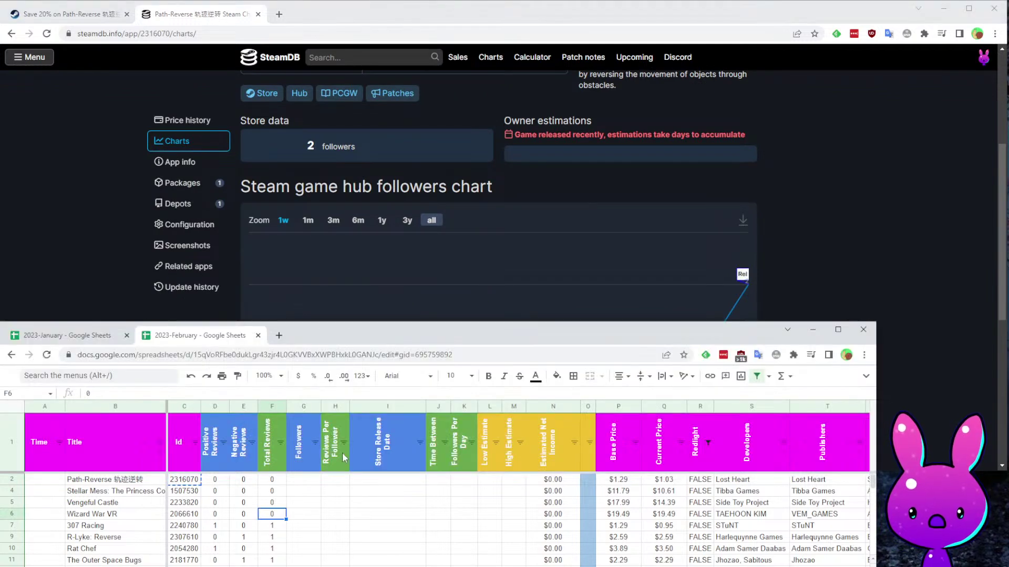
left_click(312, 480)
type("2")
left_click(394, 491)
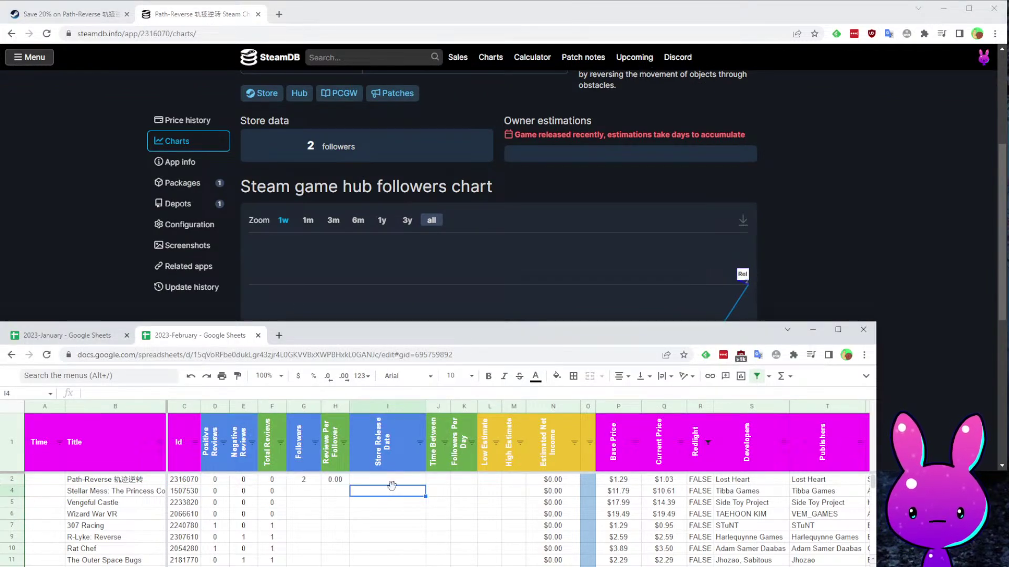
Read the start of the followers chart on SteamDB and enter 2/11/2023 as Path-Reverse's Store Release Date in I2.
left_click(400, 484)
left_click(993, 226)
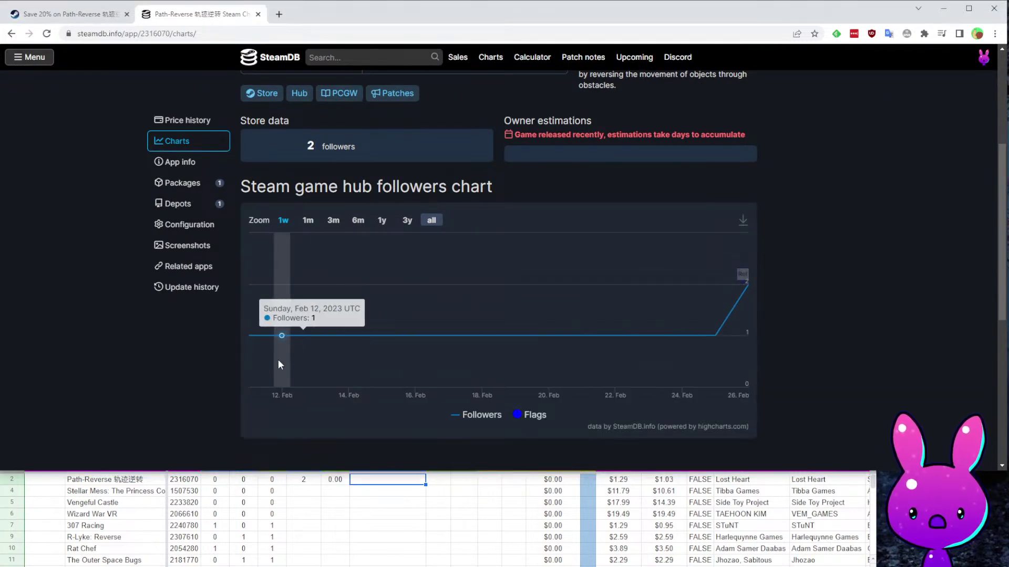
key("alt+Tab")
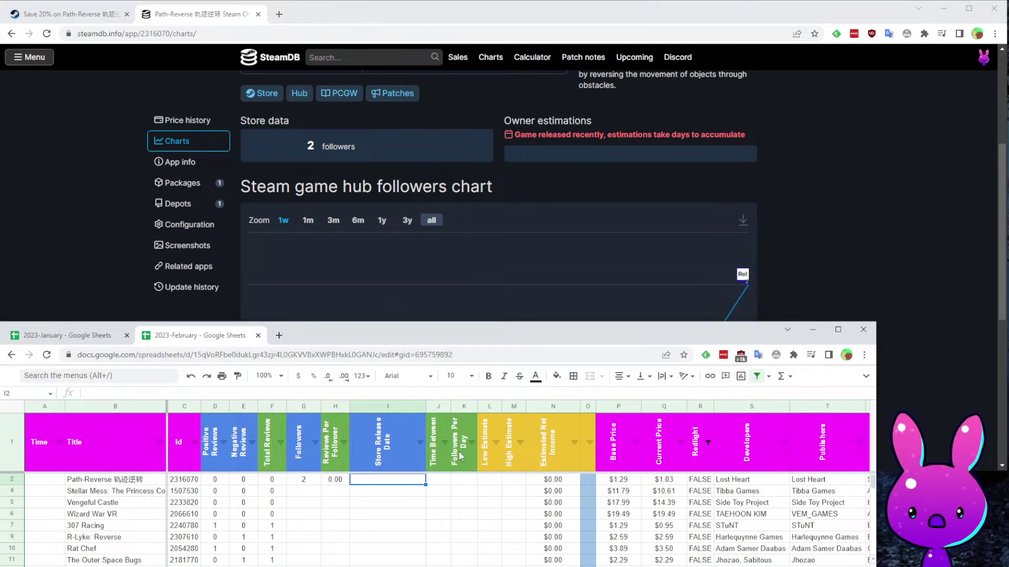
key("Return")
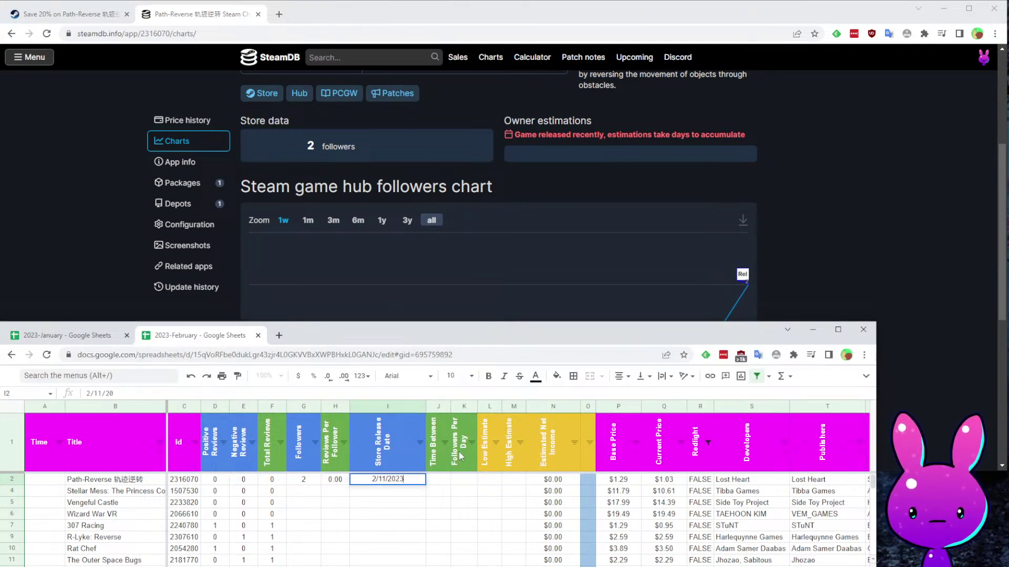
Enter Path-Reverse's sales estimates in row 2, with 0 as Low Estimate and 1 as High Estimate.
key("Left")
key("Left")
key("Right")
key("Right")
key("Right")
key("Right")
key("Right")
key("Right")
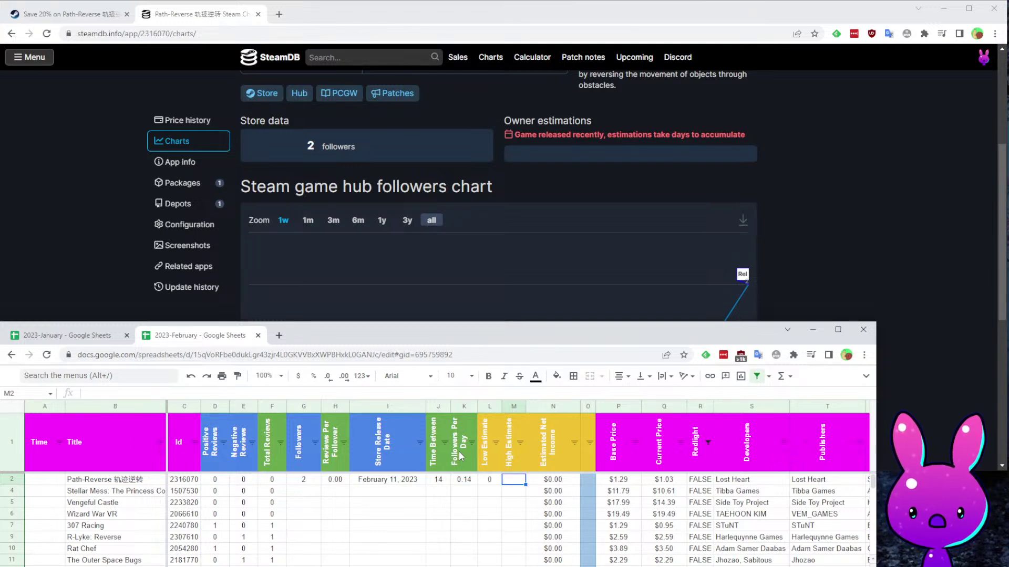
key("Left")
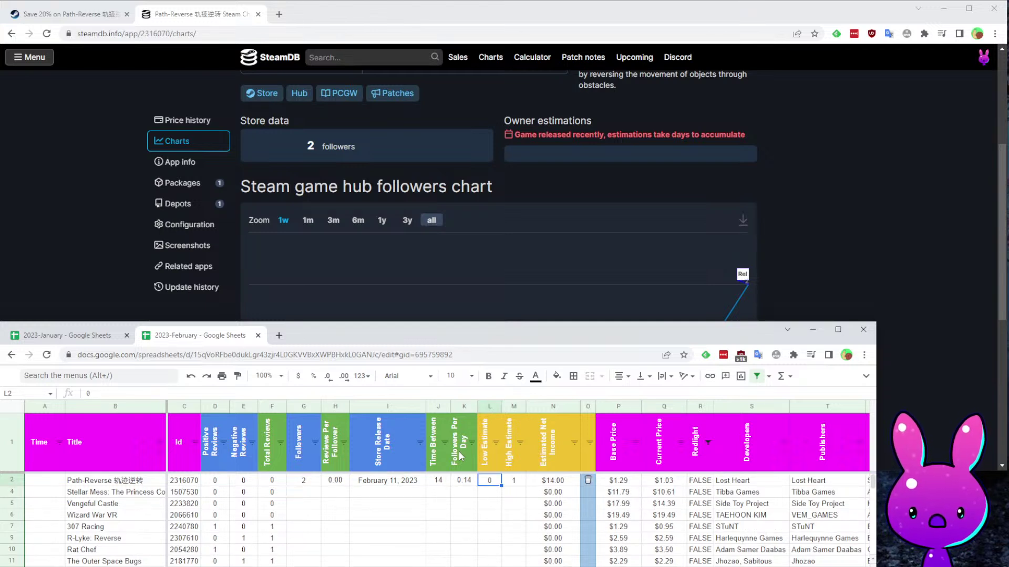
Copy the id of Stellar Mess: The Princess Conundrum from C4 and check its price, developer and publisher in row 4.
key("ctrl+Left")
key("Down")
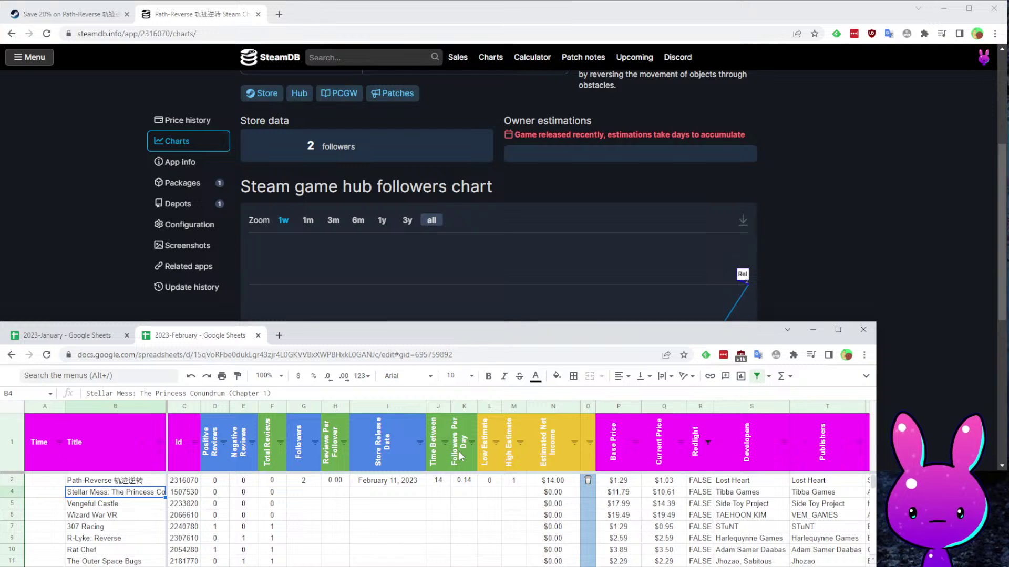
left_click(316, 311)
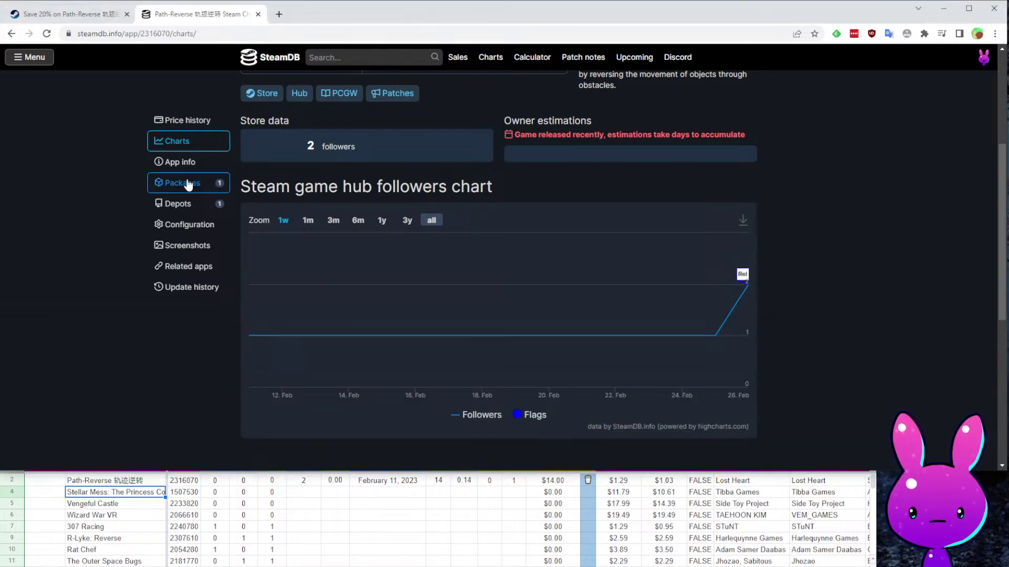
left_click(52, 21)
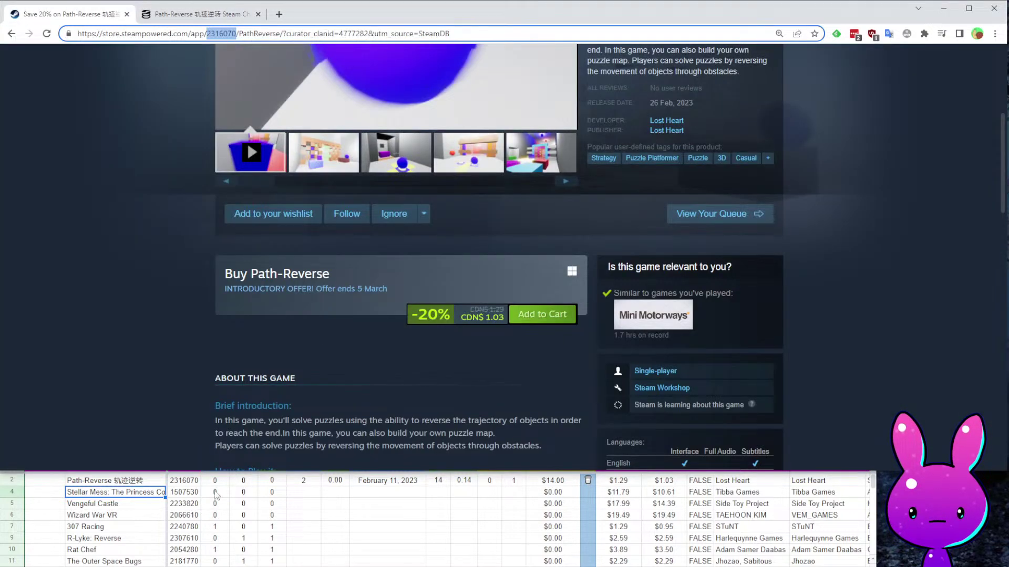
left_click(128, 500)
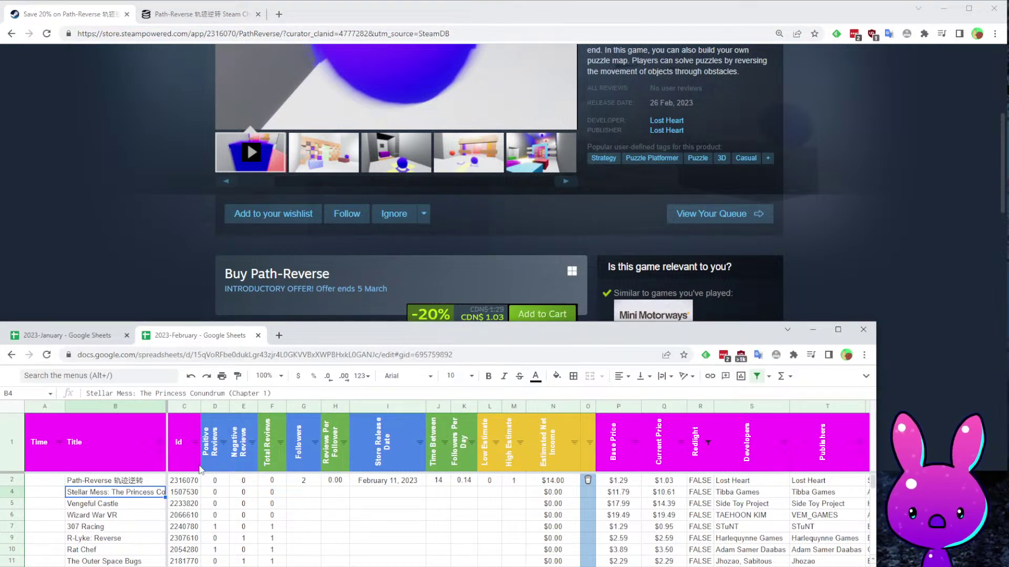
left_click(179, 495)
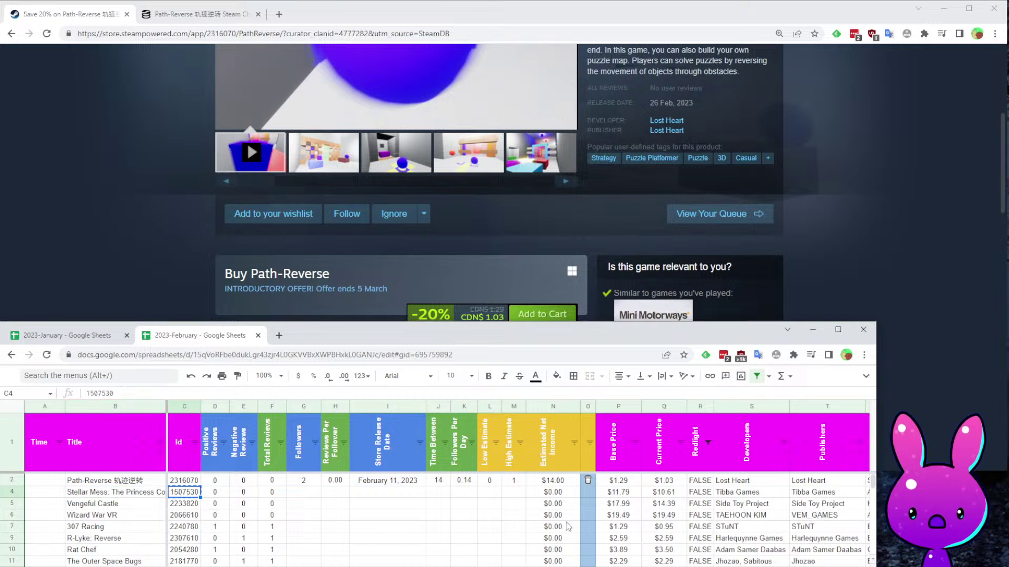
key("ctrl+c")
left_click(661, 493)
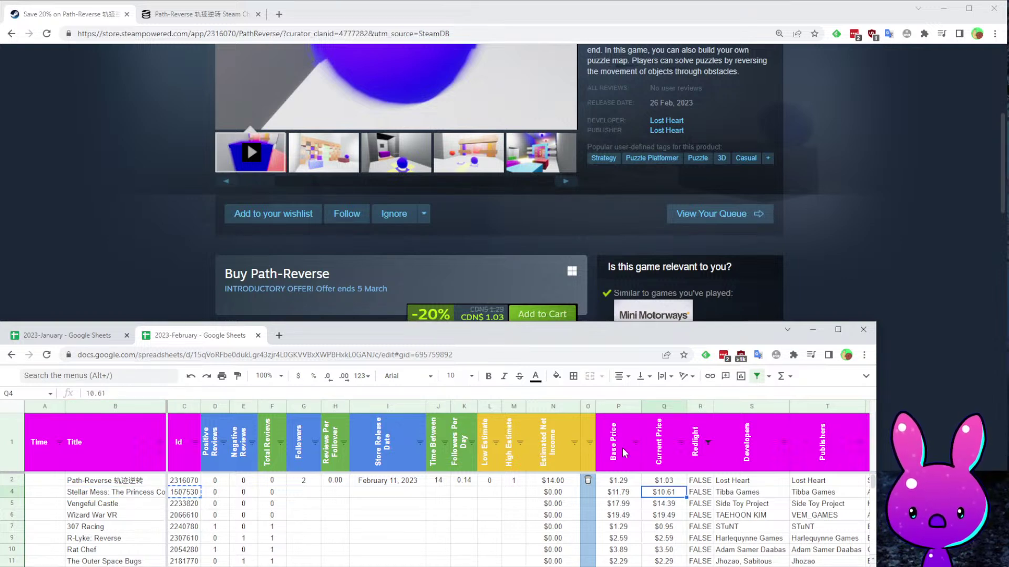
left_click_drag(724, 497, 800, 497)
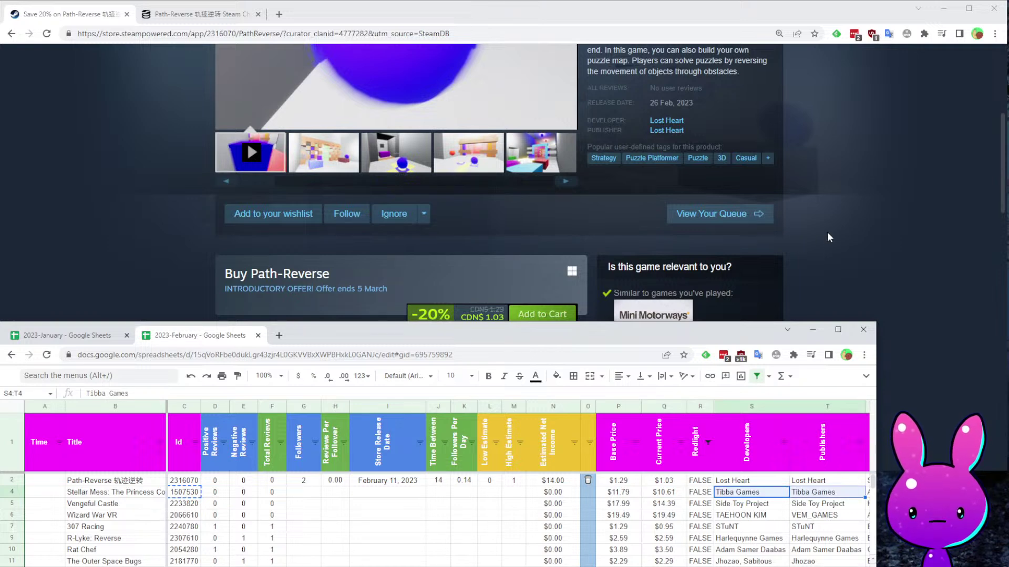
Load Stellar Mess's Steam store page by replacing the id in the store address with 1507530.
left_click(828, 232)
double_click(199, 38)
key("ctrl+v")
key("Return")
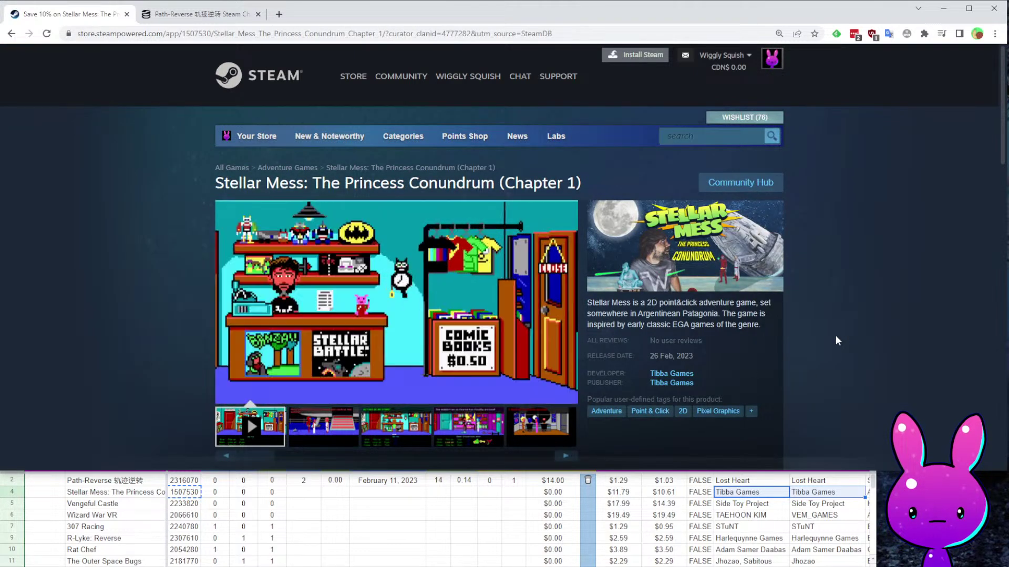
Watch Stellar Mess's trailer on its store page, skipping ahead and viewing it in full screen.
scroll(835, 340, "down", 1)
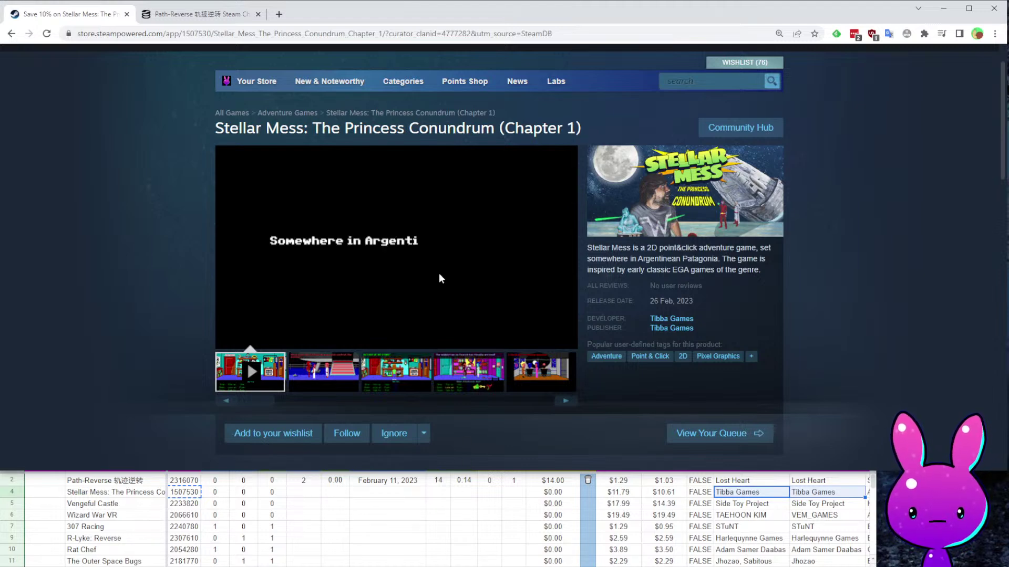
left_click(271, 345)
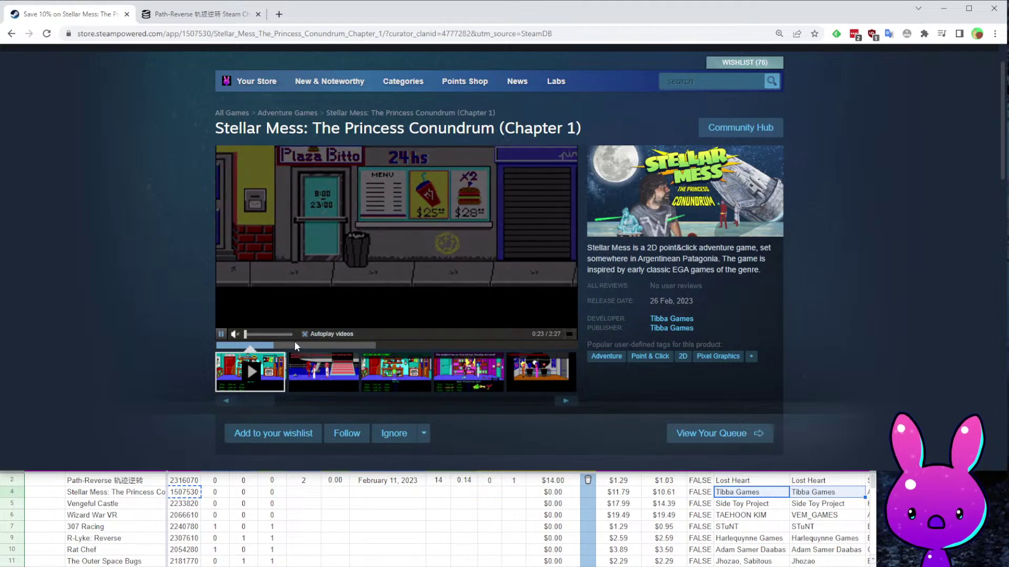
left_click(296, 346)
left_click(322, 346)
left_click(568, 333)
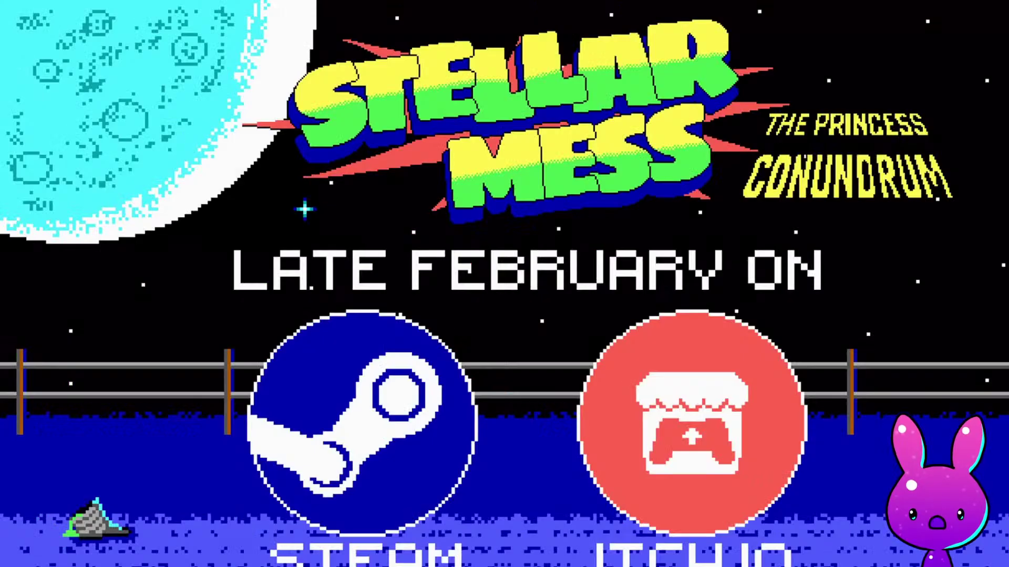
key("Escape")
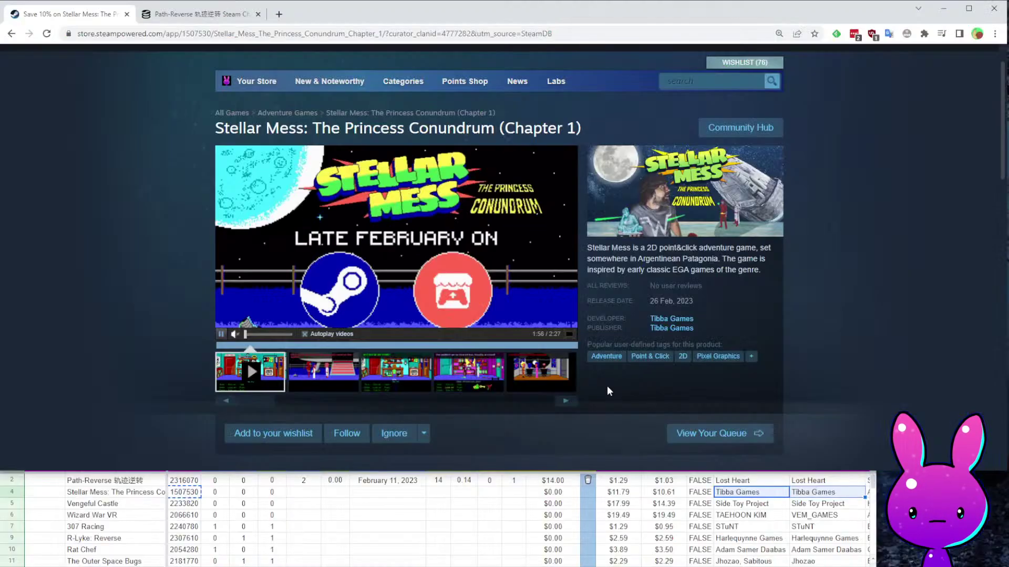
Examine Stellar Mess's store page description, features, system requirements and similar games.
scroll(612, 456, "down", 6)
scroll(547, 408, "up", 4)
scroll(539, 415, "down", 7)
left_click_drag(189, 131, 451, 349)
left_click(443, 291)
scroll(398, 343, "down", 5)
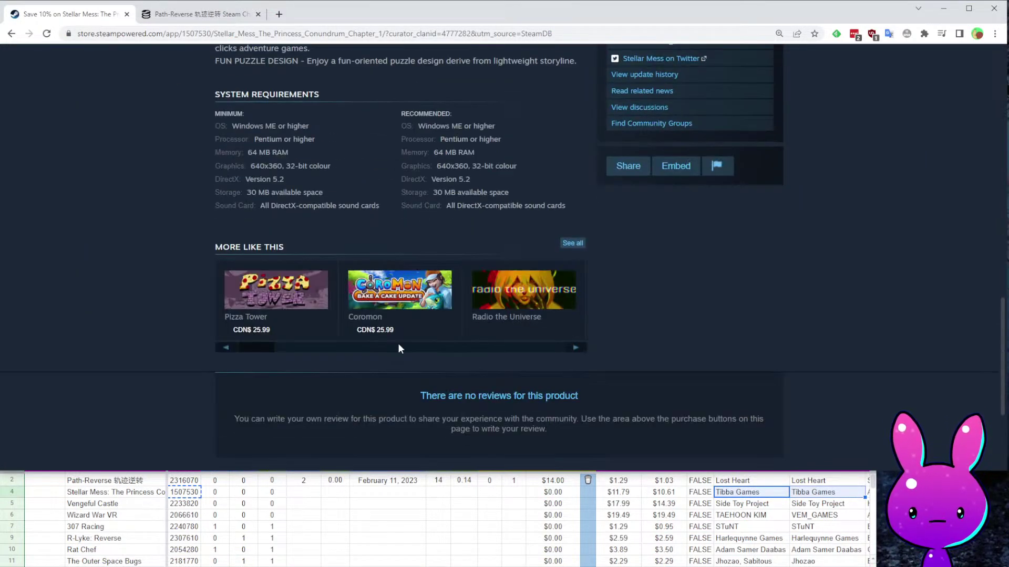
scroll(307, 301, "up", 6)
scroll(607, 391, "up", 8)
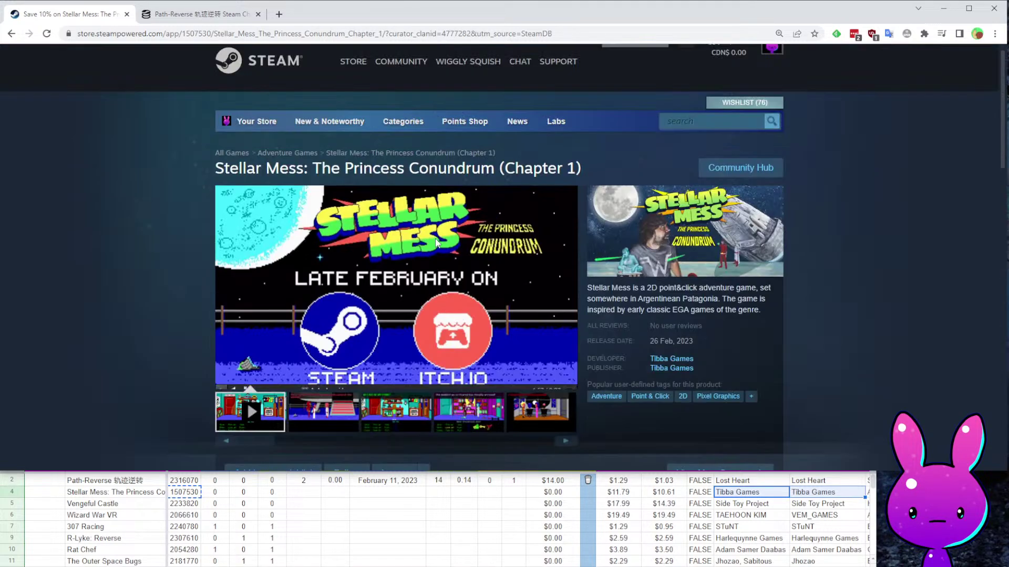
Load Stellar Mess's SteamDB charts page by replacing the id in the SteamDB address with 1507530.
left_click(188, 35)
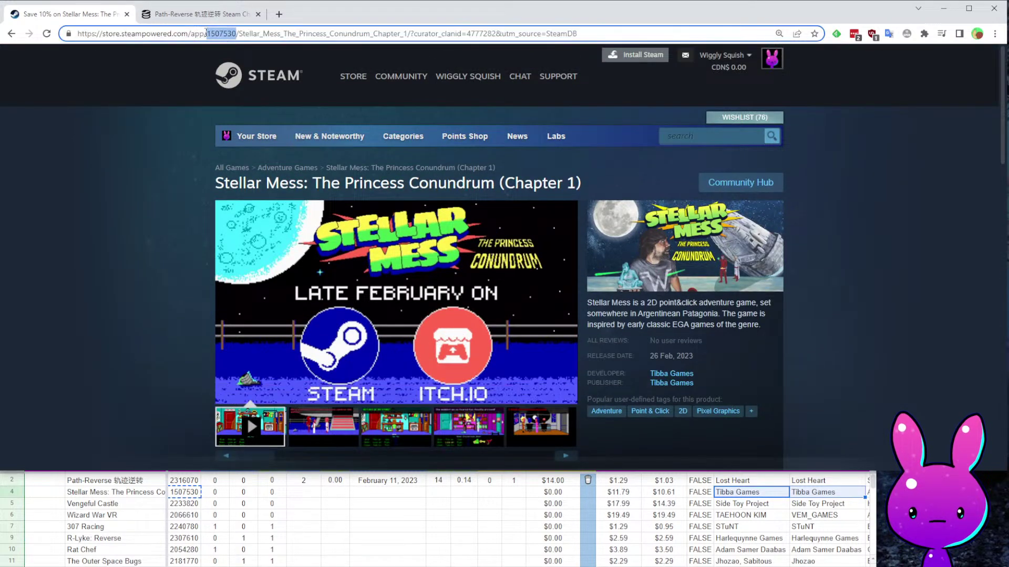
left_click(199, 14)
left_click(163, 33)
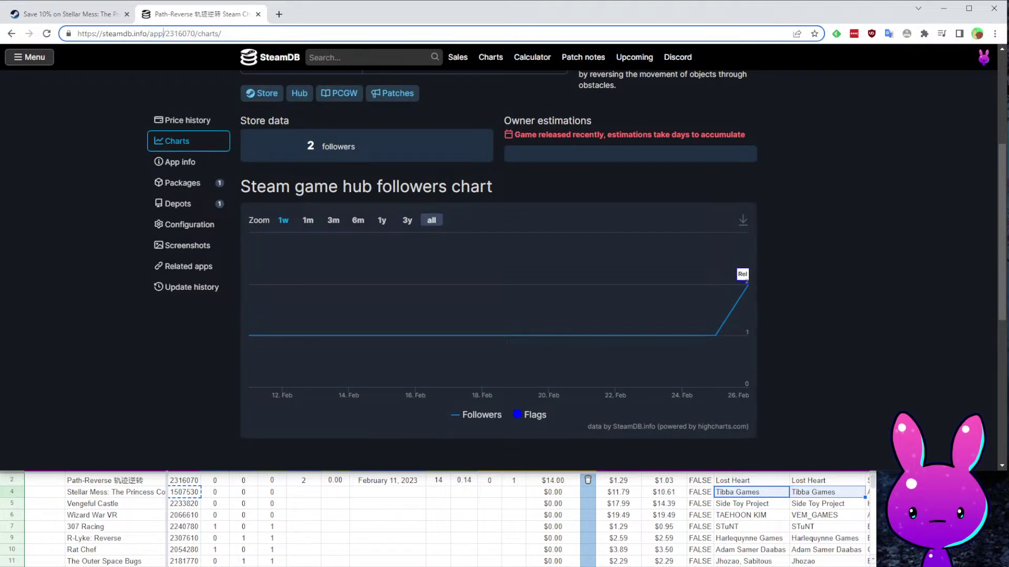
double_click(167, 33)
key("ctrl+v")
key("Return")
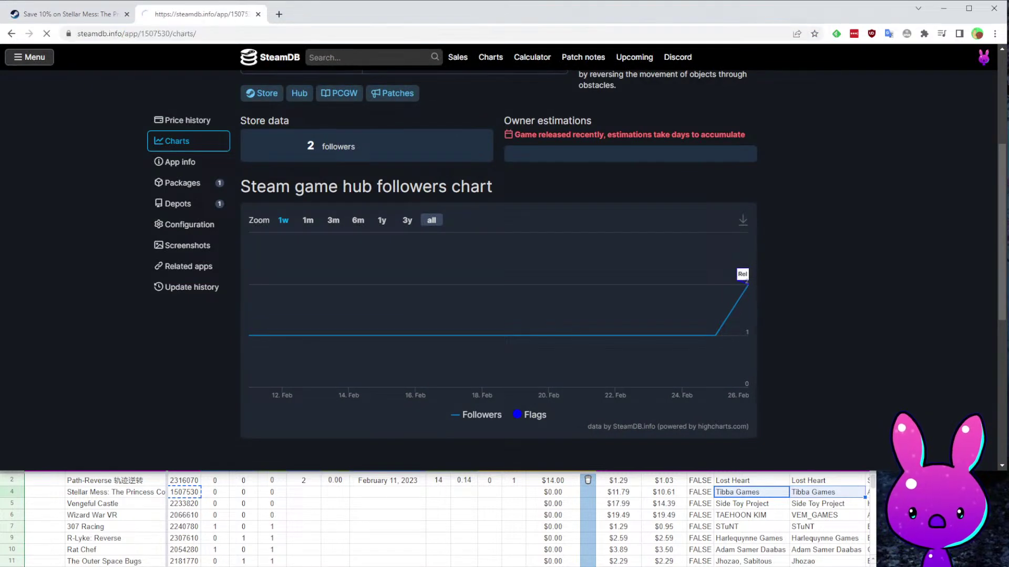
Read the start of the followers chart on SteamDB and enter September 14, 2022 as Stellar Mess's Store Release Date in I4.
scroll(582, 137, "down", 15)
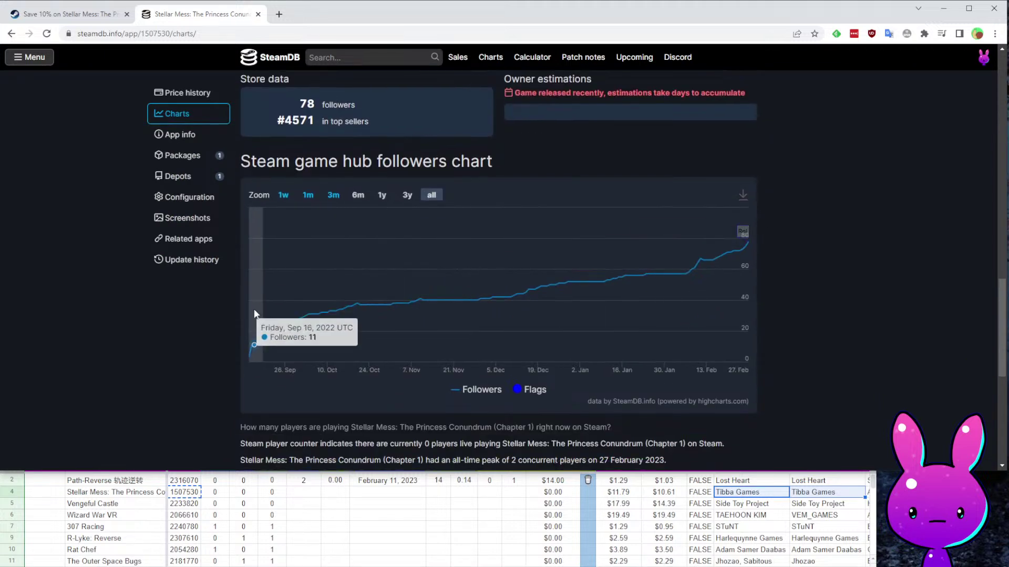
mouse_move(246, 310)
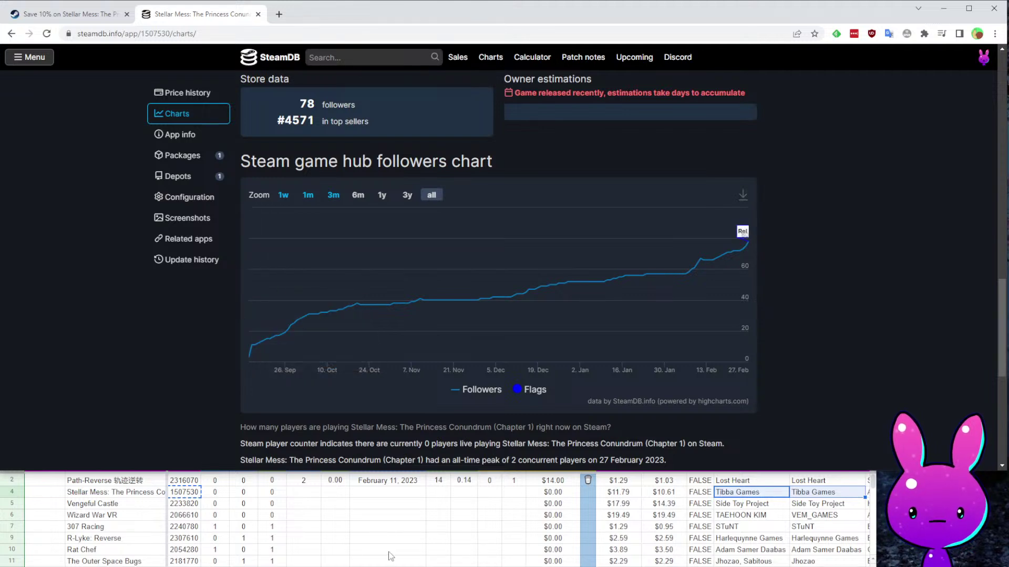
left_click(374, 493)
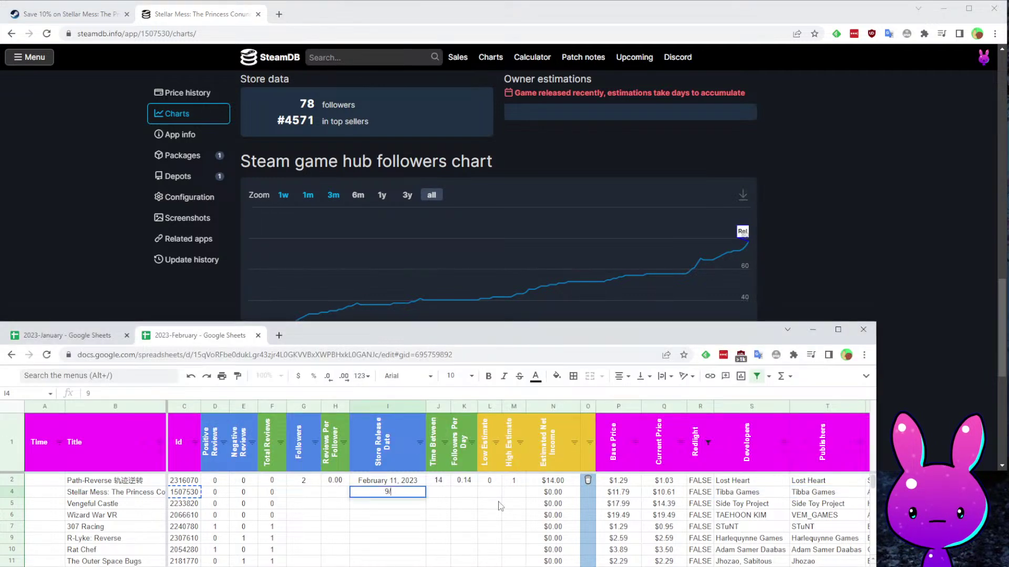
key("Left")
key("Left")
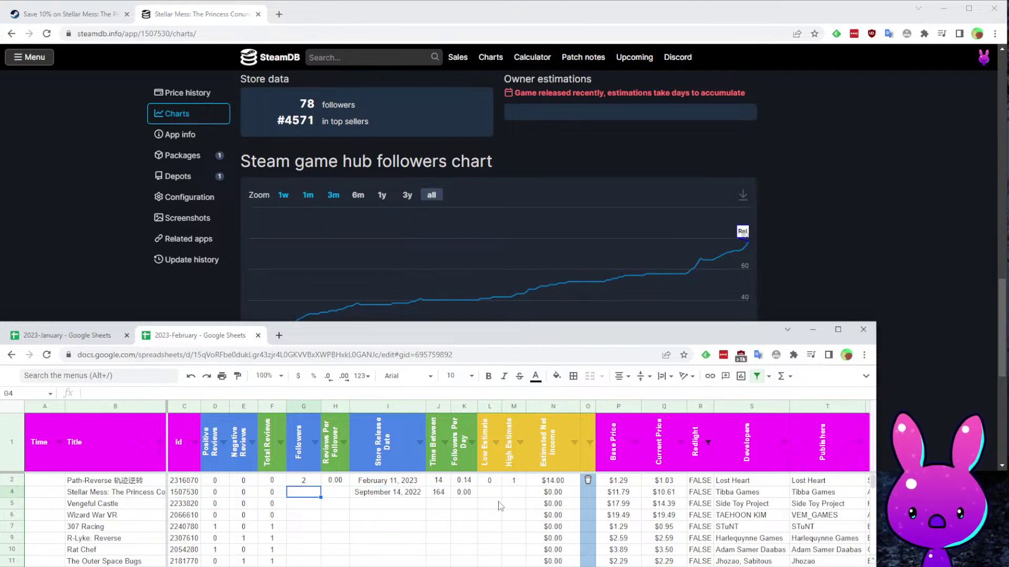
Enter 78 as Stellar Mess's Followers value in G4.
key("Tab")
key("Tab")
key("Left")
key("Left")
key("Left")
key("Left")
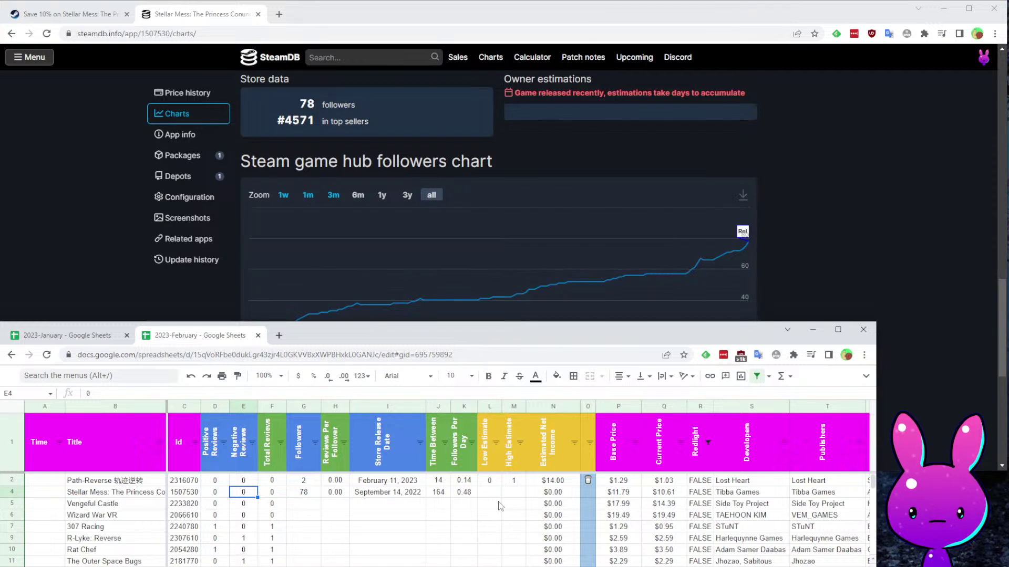
Review Stellar Mess's reviews, followers, reviews per follower, time between and followers per day in row 4.
key("Right")
key("Right")
key("Right")
key("Right")
key("Right")
key("Left")
key("Left")
key("Left")
key("Left")
key("Left")
key("Right")
key("Right")
key("Right")
key("Right")
key("Right")
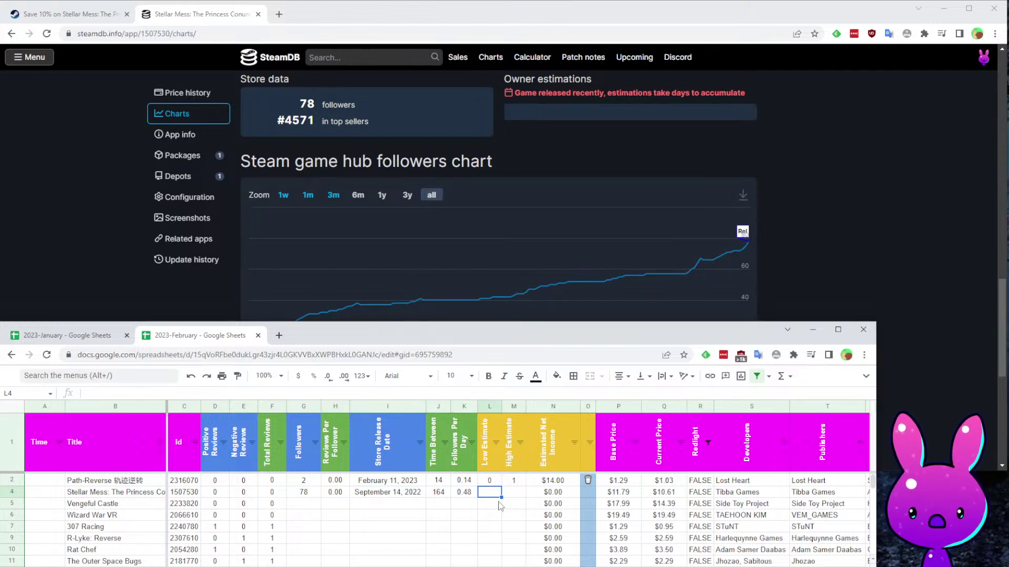
key("Left")
key("Left")
key("Left")
key("Left")
key("Left")
key("Left")
key("Right")
key("Right")
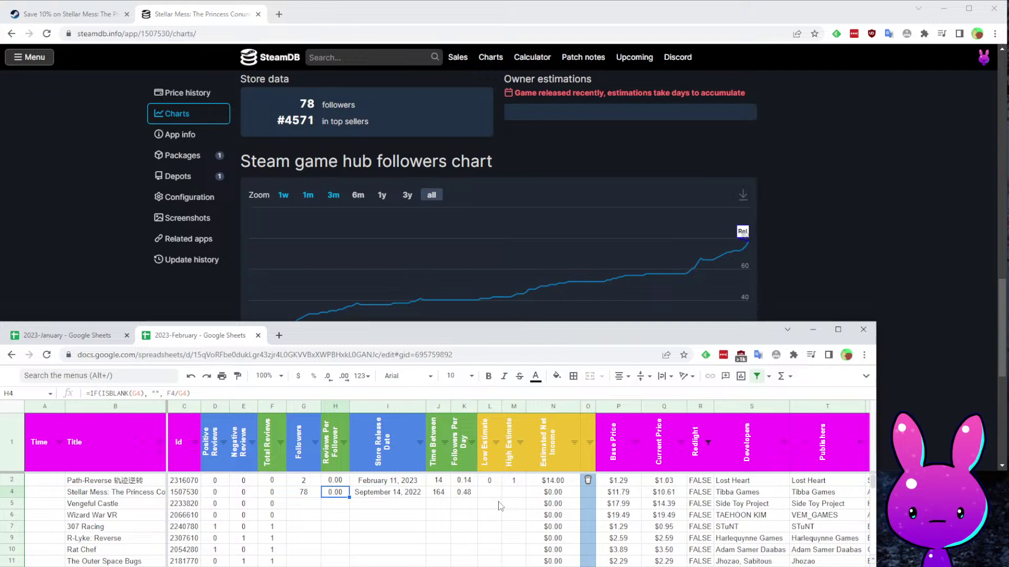
Enter Stellar Mess's sales estimates in row 4, with 2 as Low Estimate and 5 as High Estimate.
key("Right")
key("Right")
key("Right")
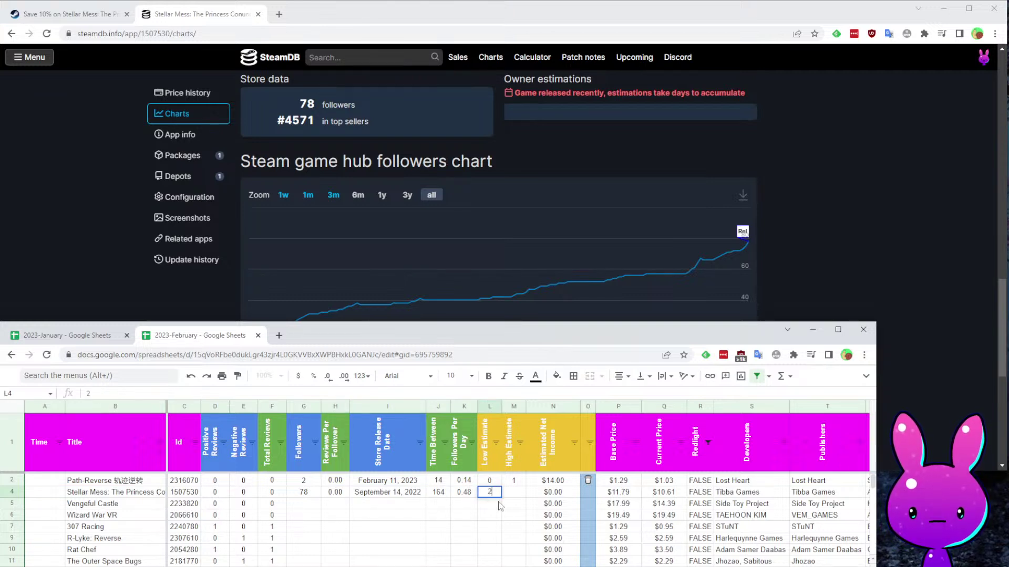
key("Left")
key("Left")
key("Left")
key("Left")
key("Right")
key("Right")
key("Right")
key("Right")
key("Right")
key("Left")
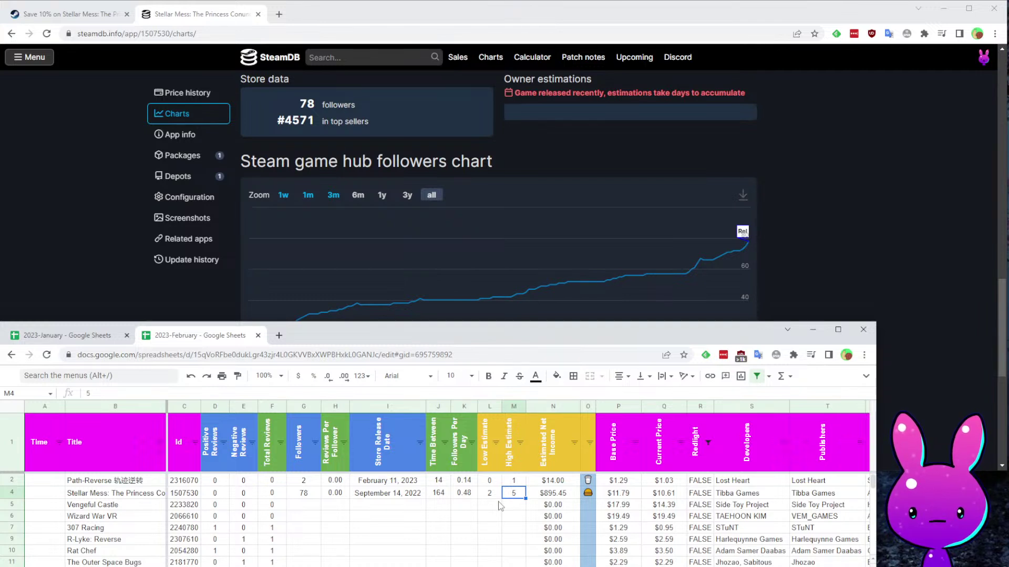
Enter 8:21 as Vengeful Castle's Time in A5 and copy the game's id from C5.
key("ctrl+Left")
key("Down")
key("Down")
key("Up")
key("Up")
key("Left")
key("Down")
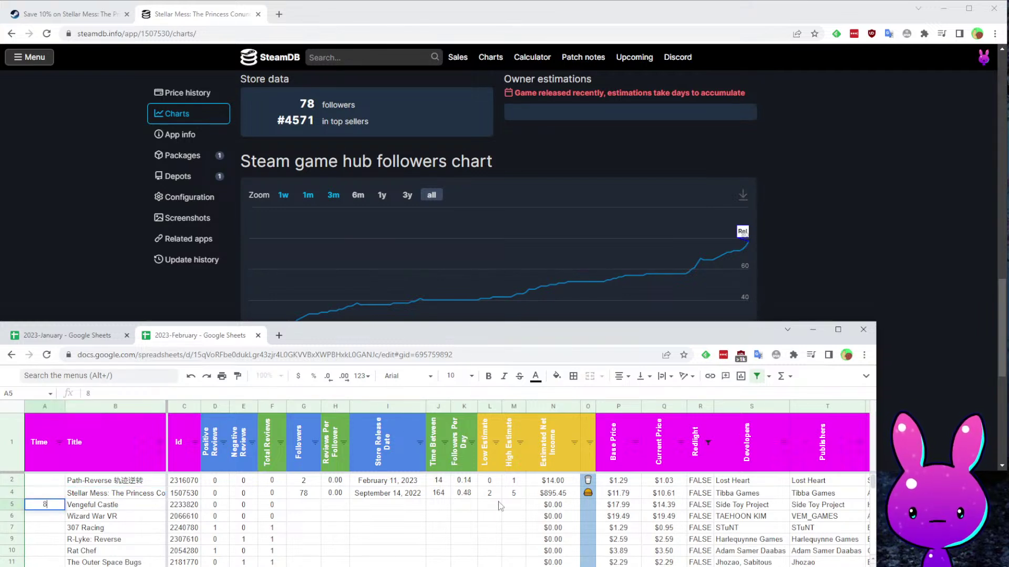
type("8:21")
key("Tab")
key("Tab")
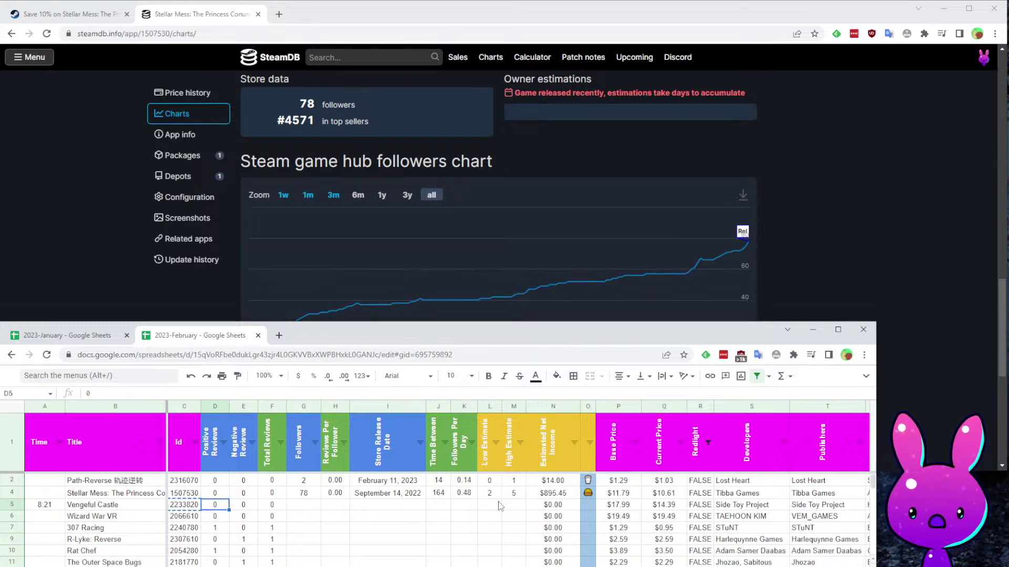
Review Vengeful Castle's base price, current price and developer in row 5.
key("Right")
key("Right")
key("Right")
key("Right")
key("Right")
key("Right")
key("Right")
key("Right")
key("Right")
key("Left")
key("Left")
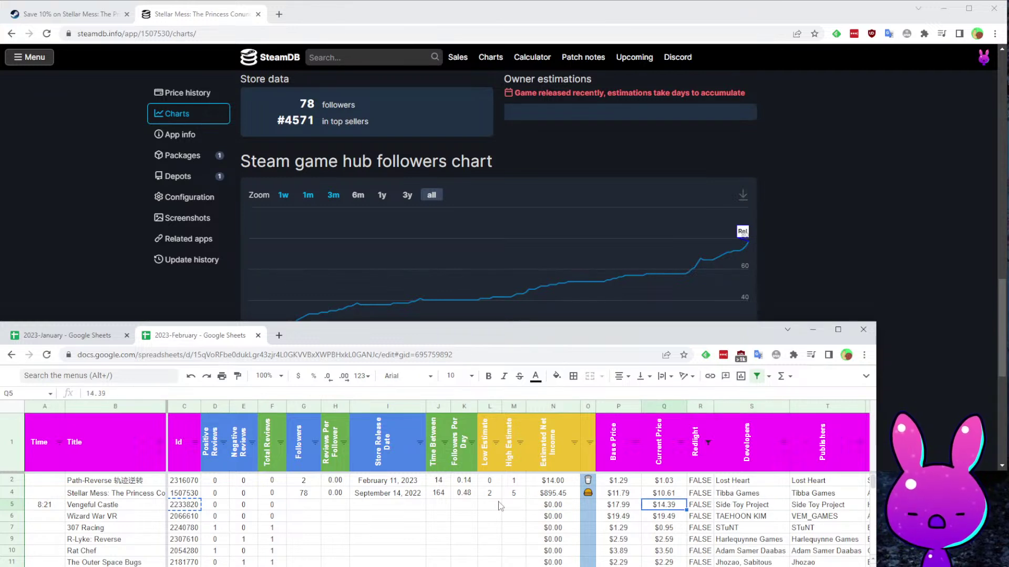
key("Left")
key("Right")
key("Left")
key("Right")
key("Right")
key("Right")
key("Right")
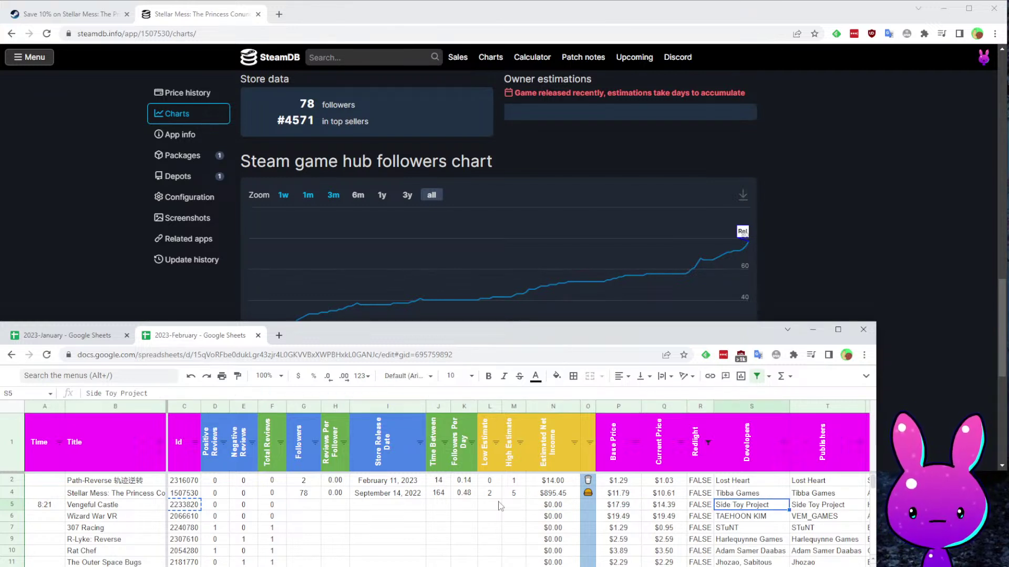
Load Vengeful Castle's Steam store page by replacing the id in the store address with 2233820.
key("ctrl+Left")
key("Down")
key("Right")
left_click(76, 18)
key("ctrl+v")
key("Return")
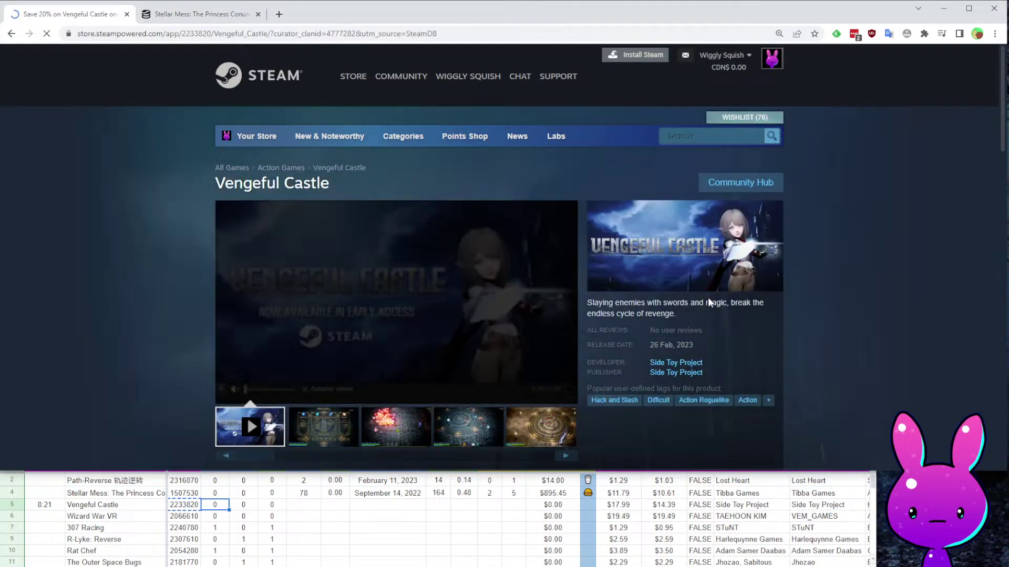
Read Vengeful Castle's short description and watch its store trailer in full screen.
left_click_drag(587, 303, 770, 301)
left_click(788, 329)
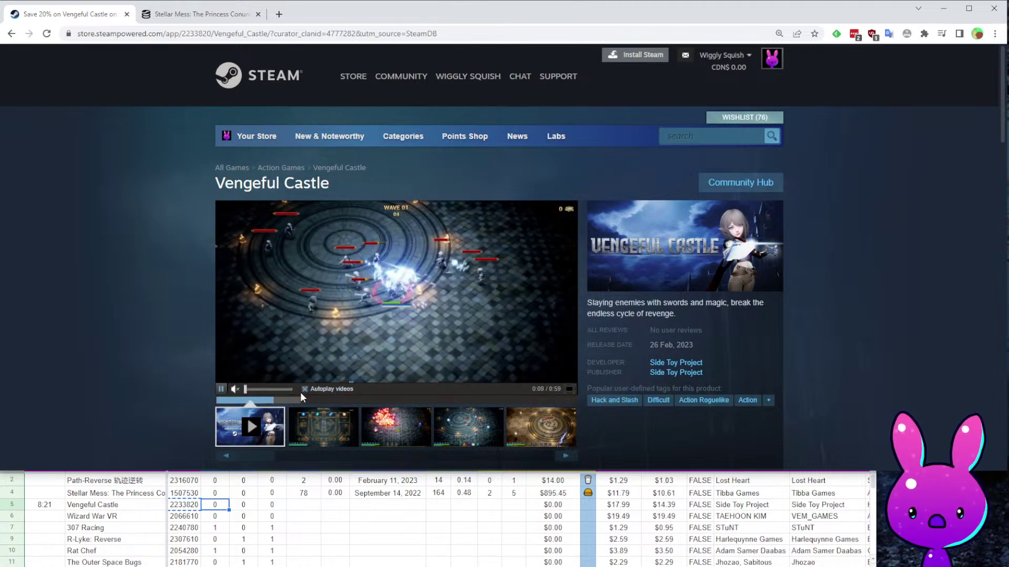
left_click(572, 389)
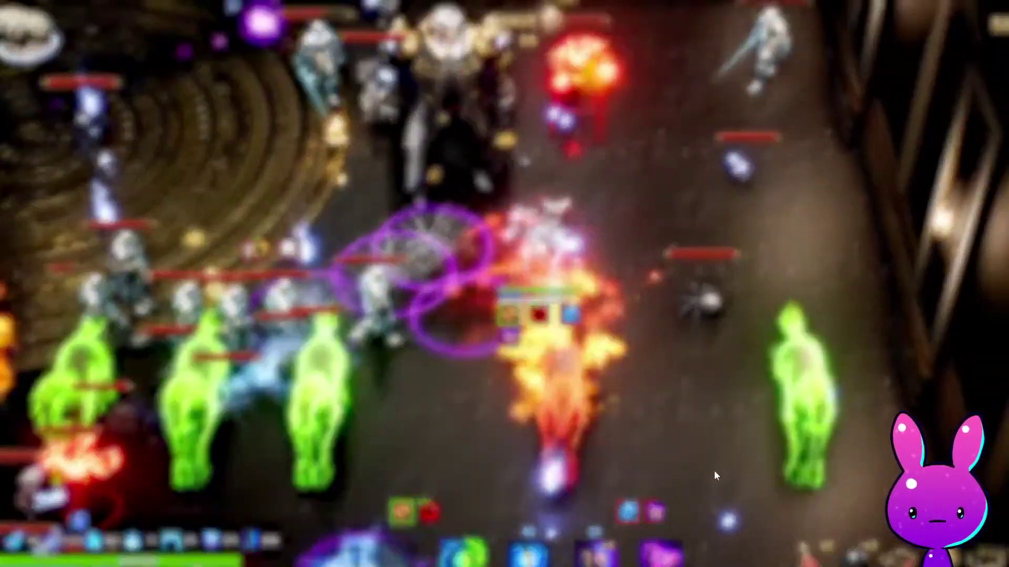
key("Escape")
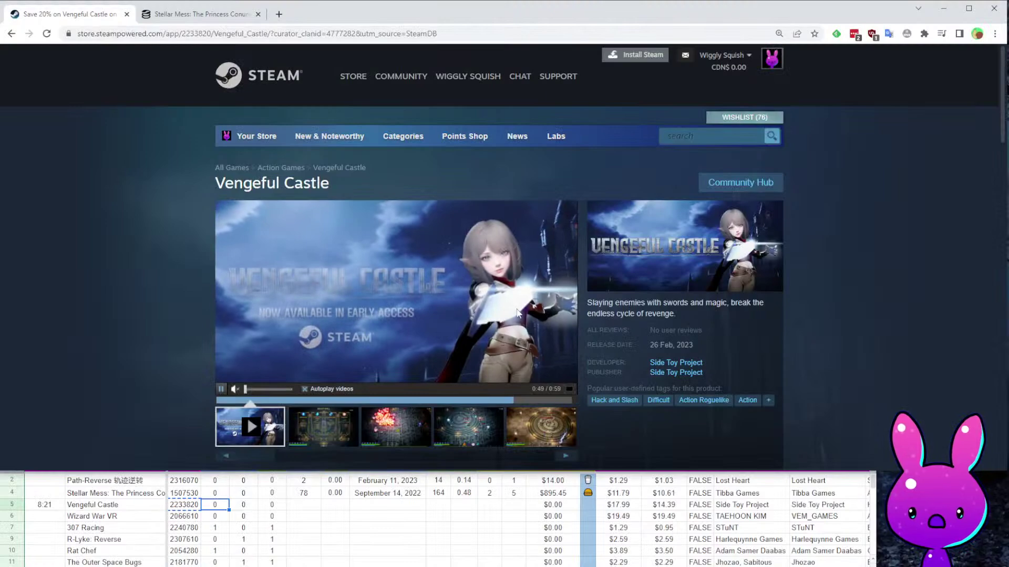
Review Vengeful Castle's price, announcements and Early Access feature list, including its enemy, boss and stage counts.
scroll(845, 208, "down", 4)
scroll(680, 200, "down", 7)
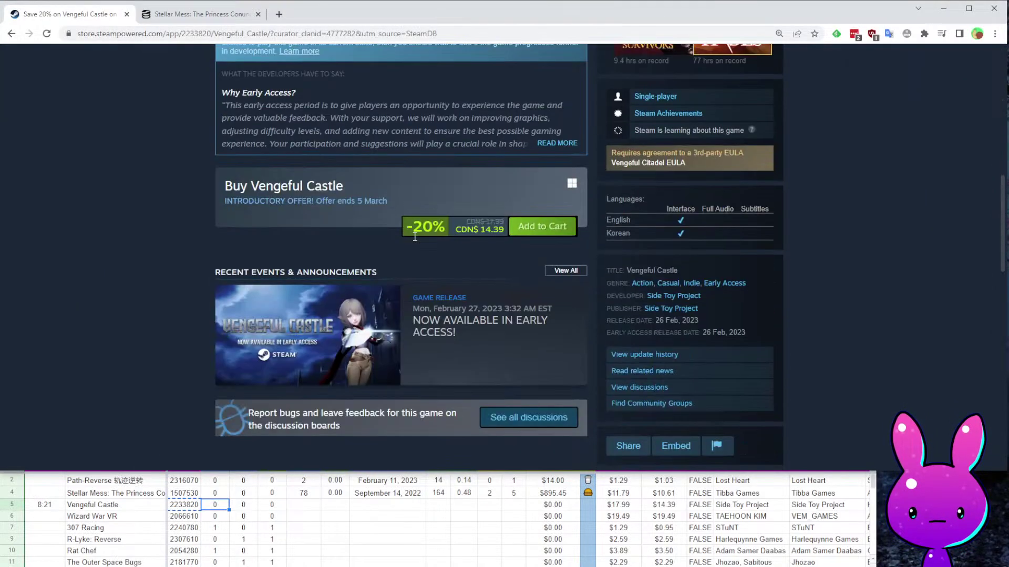
scroll(441, 220, "down", 12)
scroll(315, 262, "up", 7)
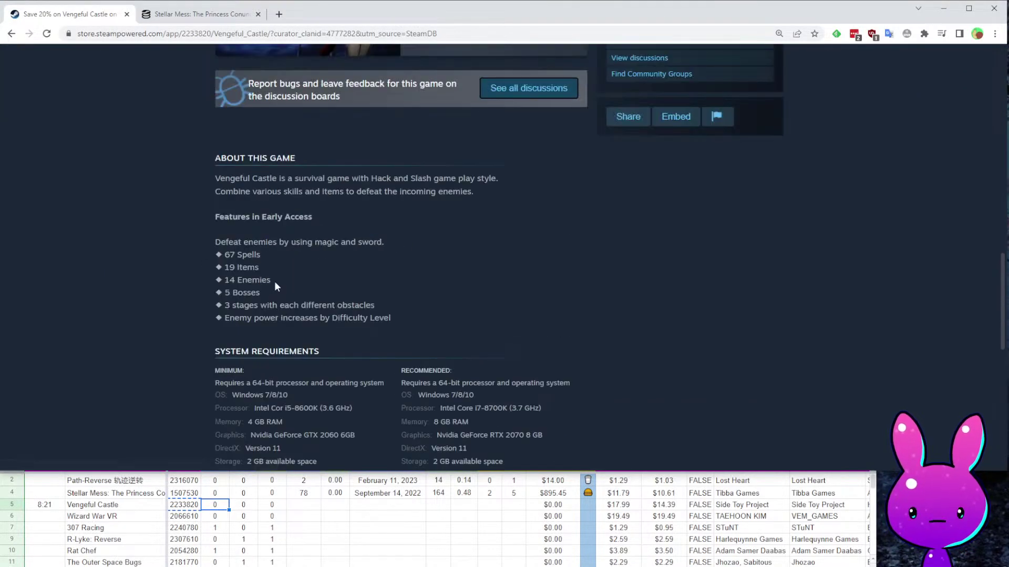
left_click(299, 305)
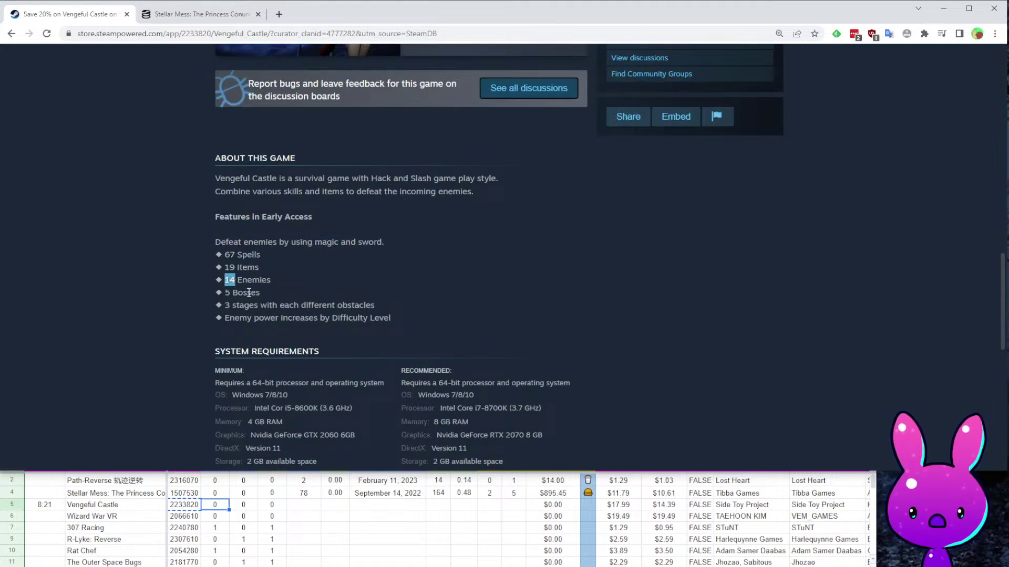
left_click_drag(228, 299, 379, 307)
left_click(439, 302)
scroll(483, 276, "up", 10)
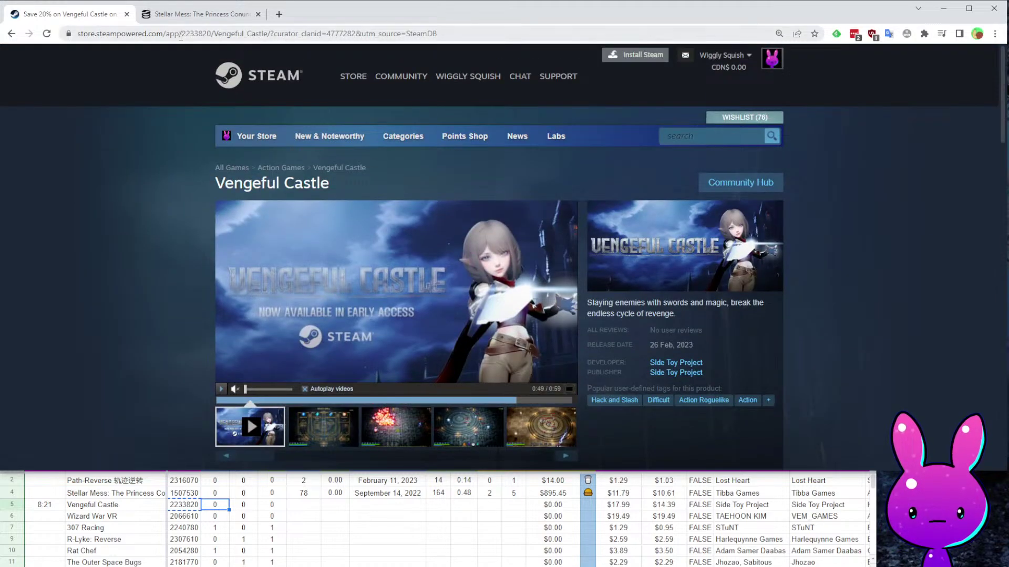
Load Vengeful Castle's SteamDB charts page by replacing the id in the SteamDB address with 2233820.
double_click(180, 36)
key("ctrl+c")
left_click(199, 16)
left_click(152, 35)
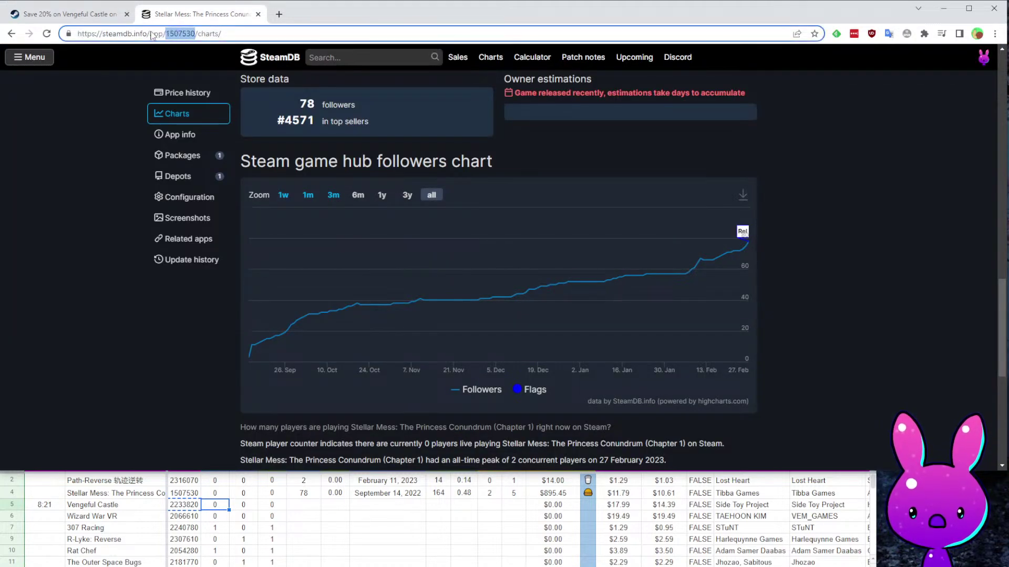
key("ctrl+v")
key("Return")
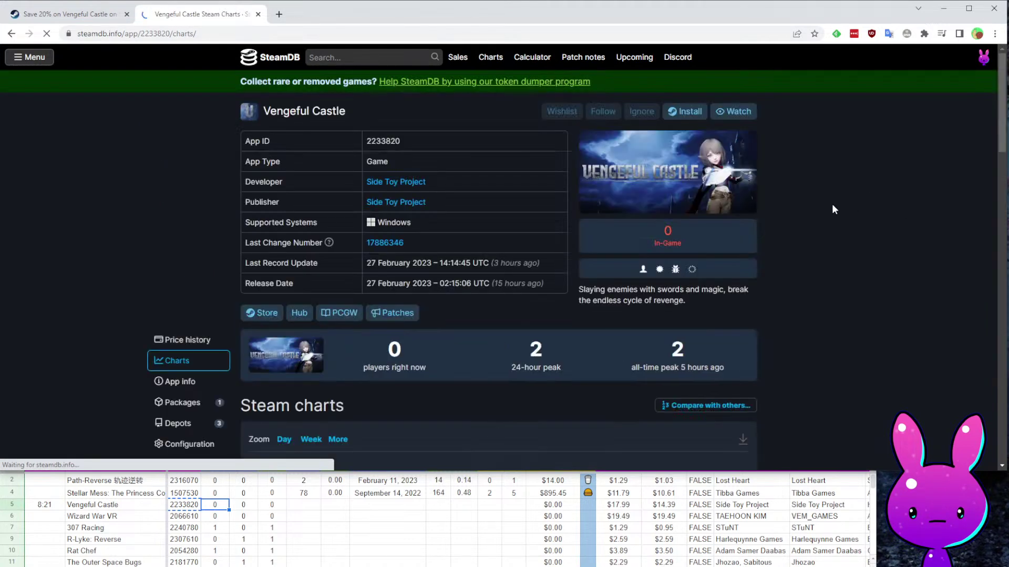
Enter February 12, 2023 as Vengeful Castle's Store Release Date in I5, taken from the start of its followers chart.
scroll(783, 192, "down", 7)
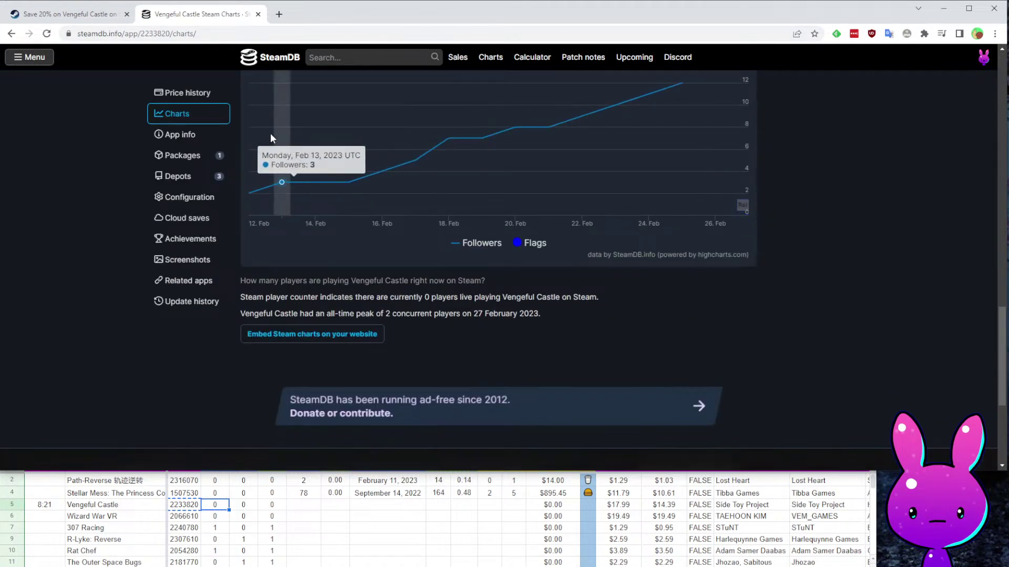
left_click(387, 504)
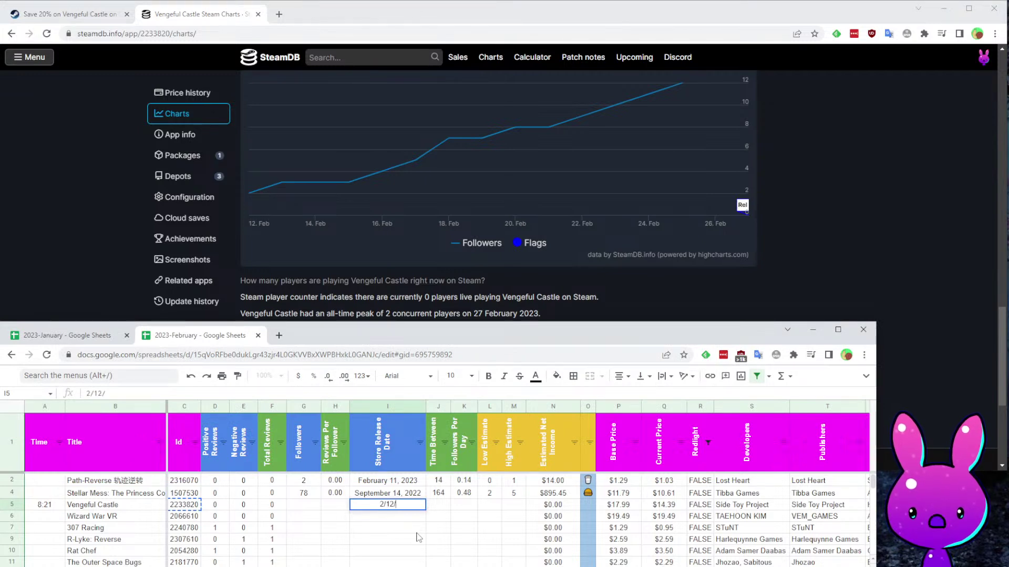
key("Return")
Enter 12 as Vengeful Castle's Followers in G5 and check the calculated Time Between value in J5.
key("Up")
key("Left")
key("Left")
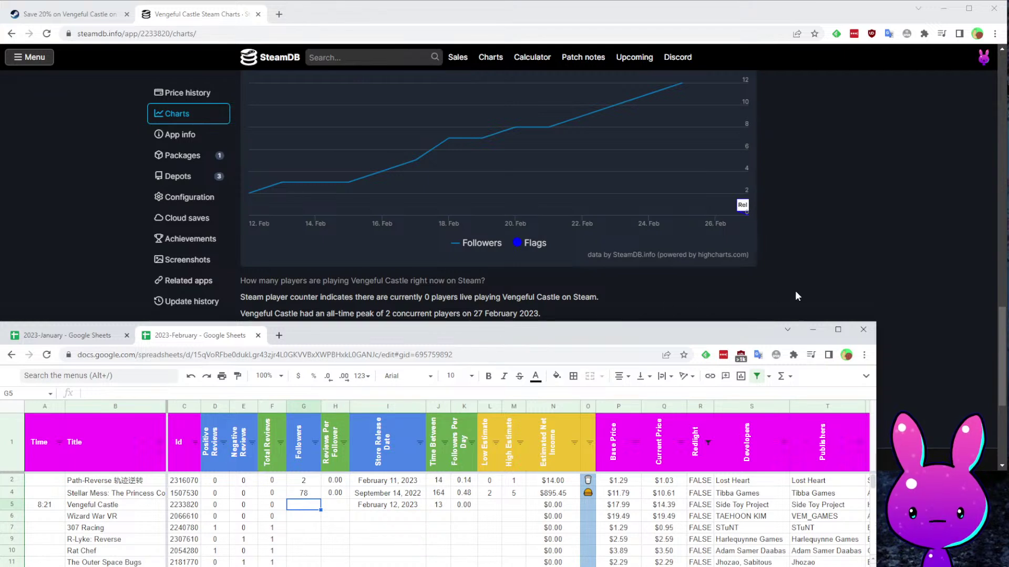
scroll(788, 288, "up", 3)
left_click(332, 518)
key("Up")
key("Left")
type("12")
key("Return")
key("Up")
key("Right")
key("Right")
key("Right")
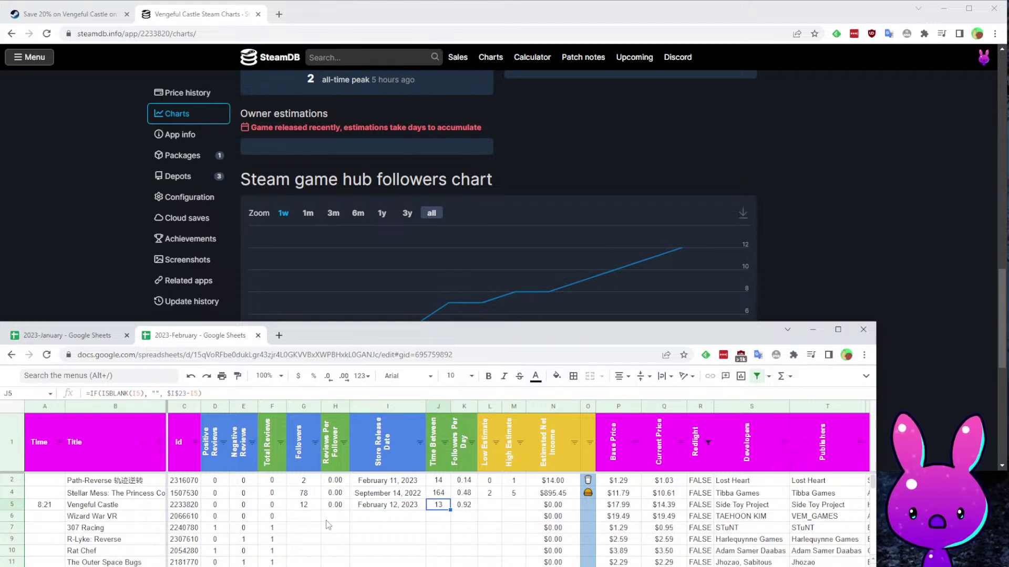
Re-examine Vengeful Castle's Steam store page, from its trailer and tags to the price and system requirements, against its sheet row.
left_click(31, 15)
scroll(578, 309, "down", 4)
scroll(572, 327, "up", 4)
scroll(536, 323, "down", 11)
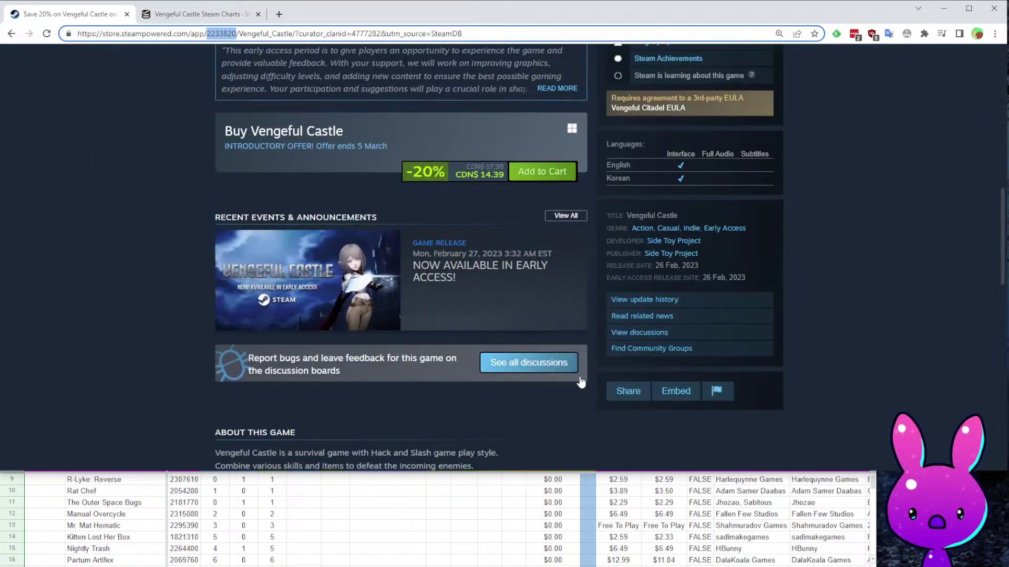
scroll(597, 299, "up", 5)
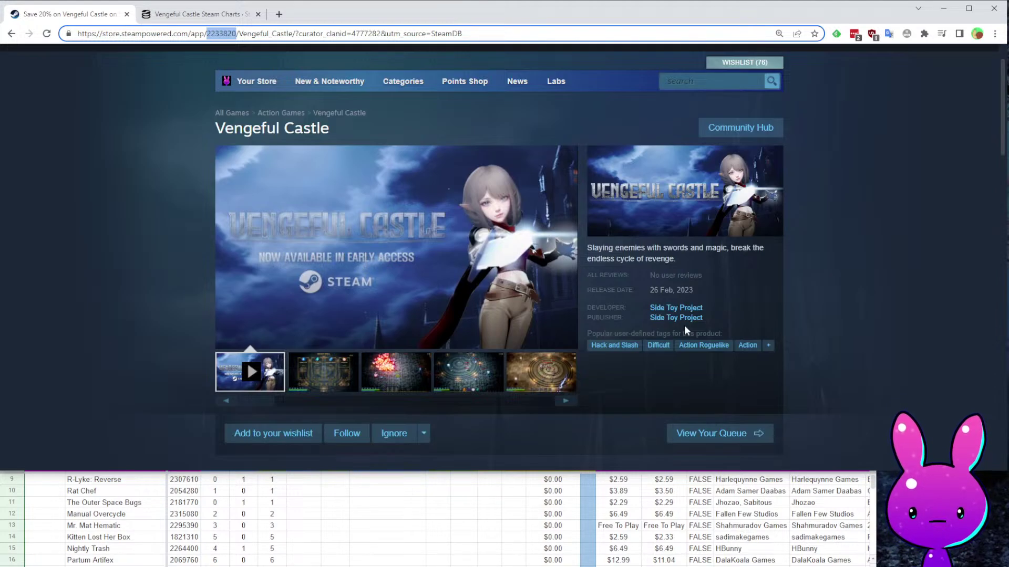
left_click(368, 535)
scroll(396, 533, "up", 2)
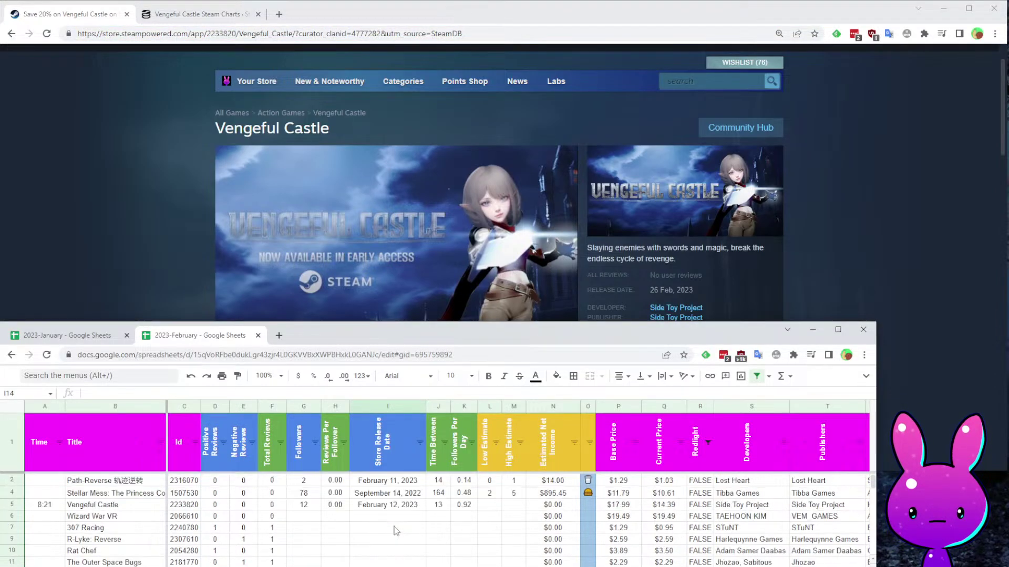
left_click(154, 221)
scroll(380, 366, "down", 8)
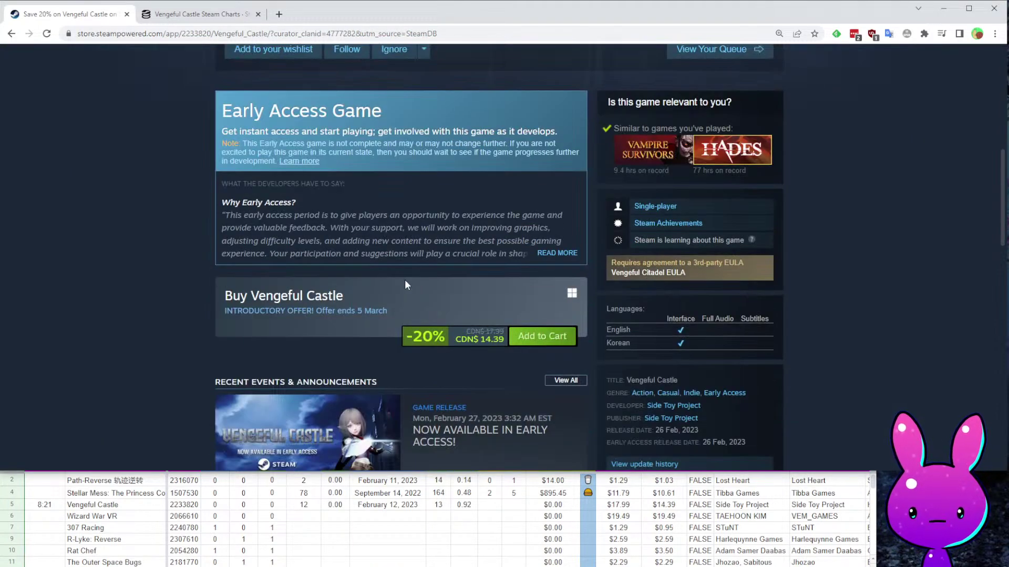
scroll(473, 252, "down", 10)
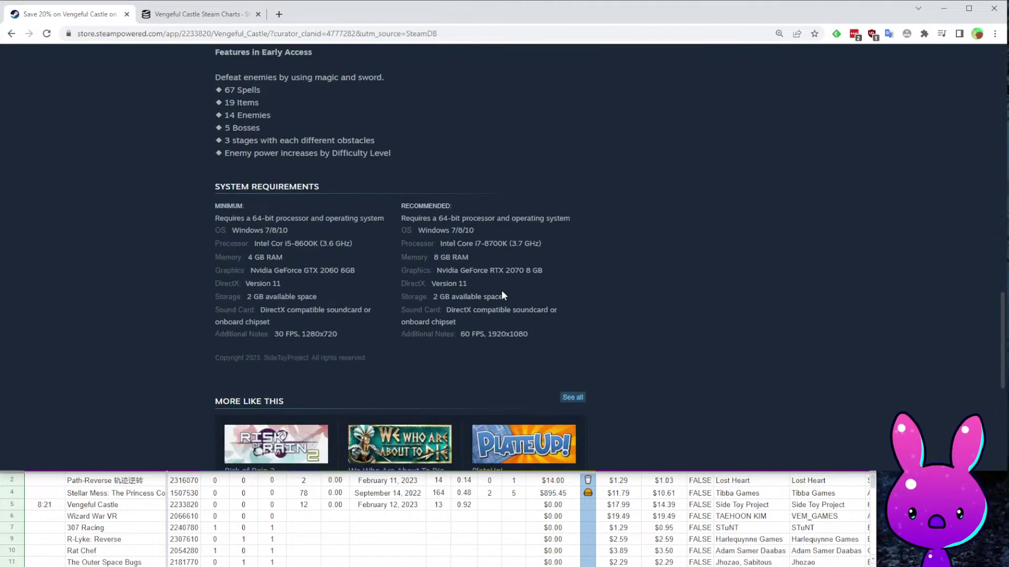
scroll(502, 294, "up", 5)
scroll(666, 384, "up", 12)
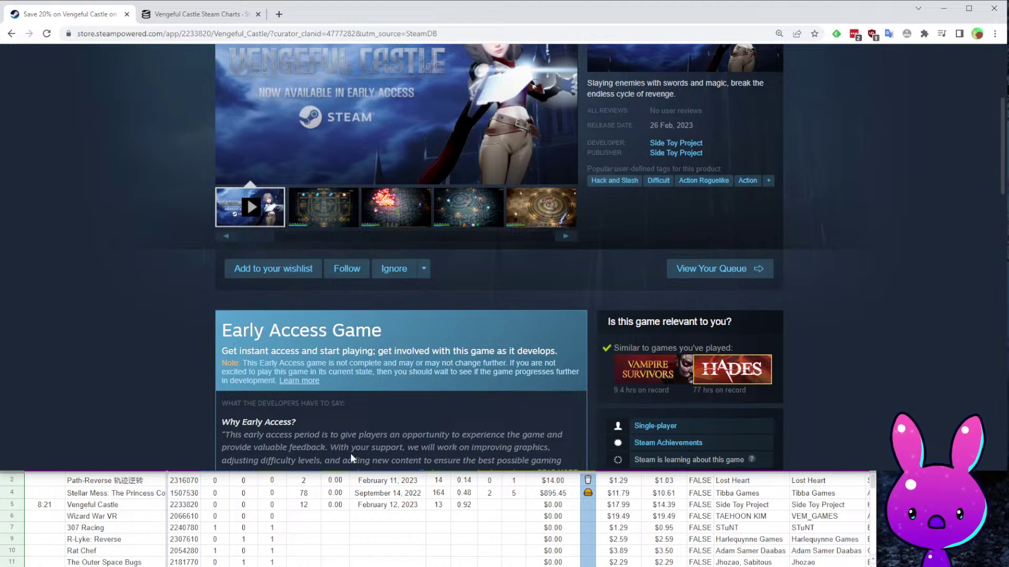
Enter Vengeful Castle's sales estimates in row 5, with 0 as Low Estimate and 4 as High Estimate.
left_click(474, 510)
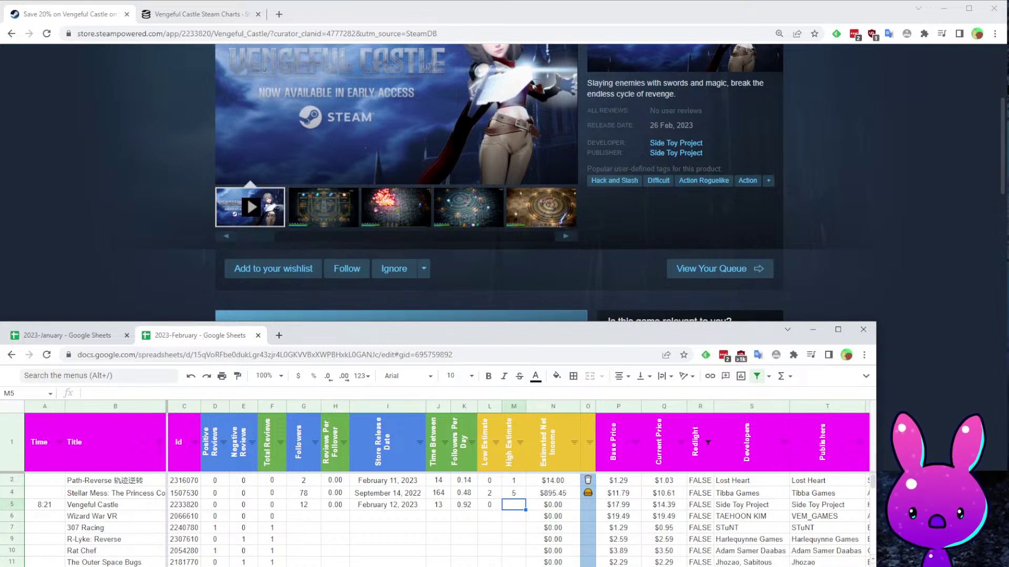
type("4")
key("Return")
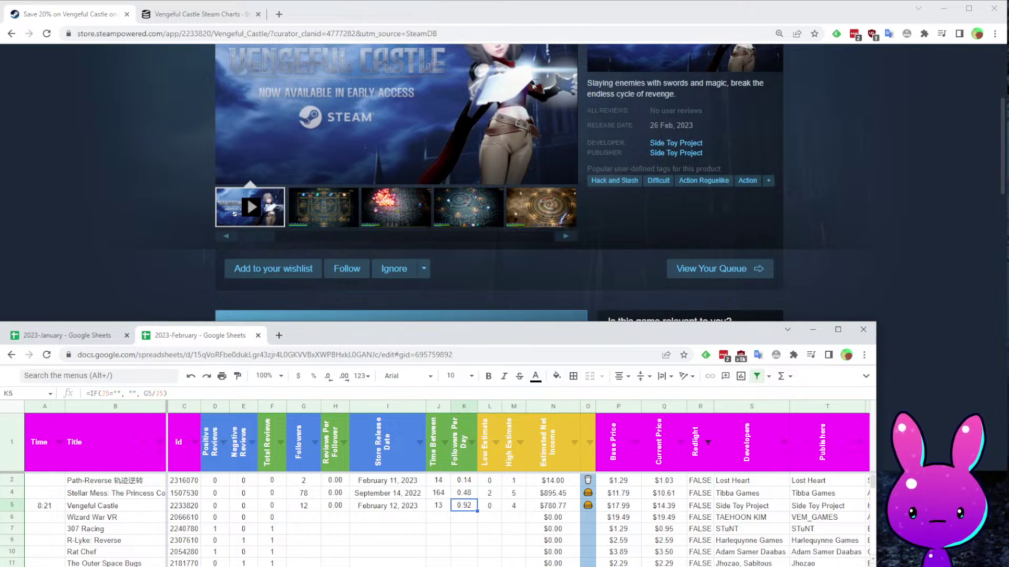
Enter 10:41 as Wizard War VR's Time in A6 and load its Steam store page using id 2066610.
left_click(618, 505)
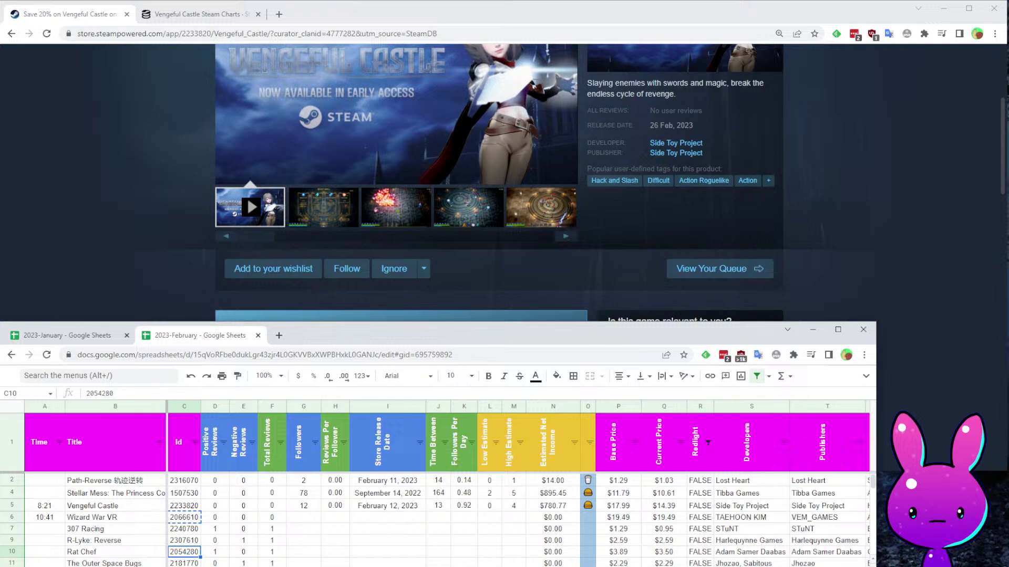
left_click(303, 15)
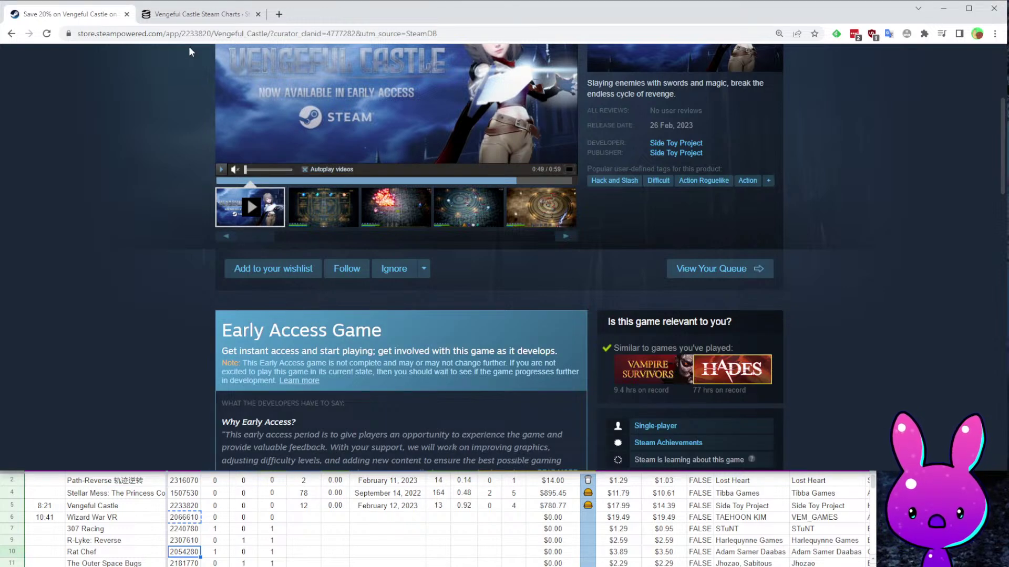
left_click(224, 33)
double_click(225, 33)
type("2066610")
key("Return")
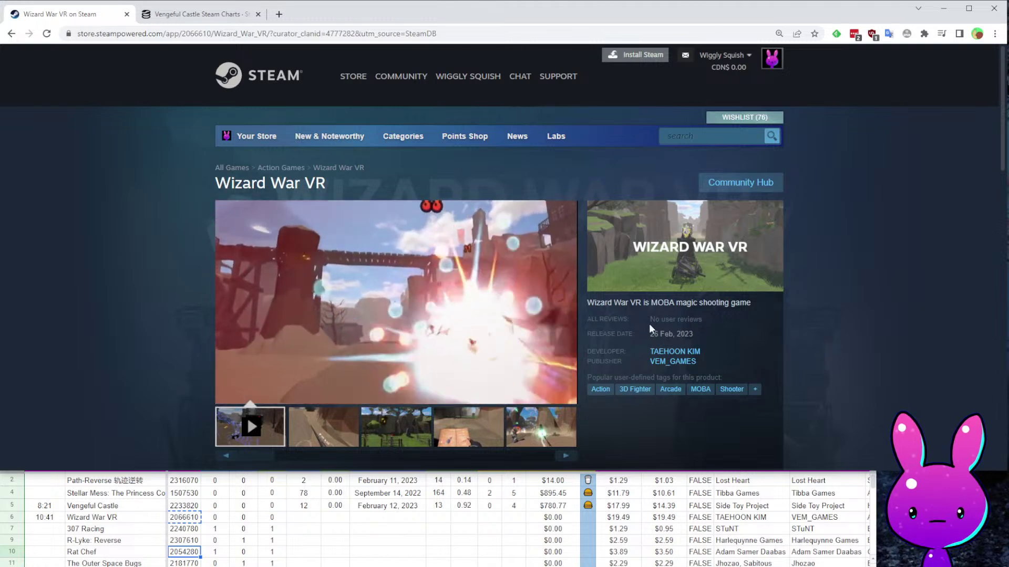
Review Wizard War VR's Steam store page, including its trailer, tags, description and user reviews section.
scroll(844, 289, "down", 1)
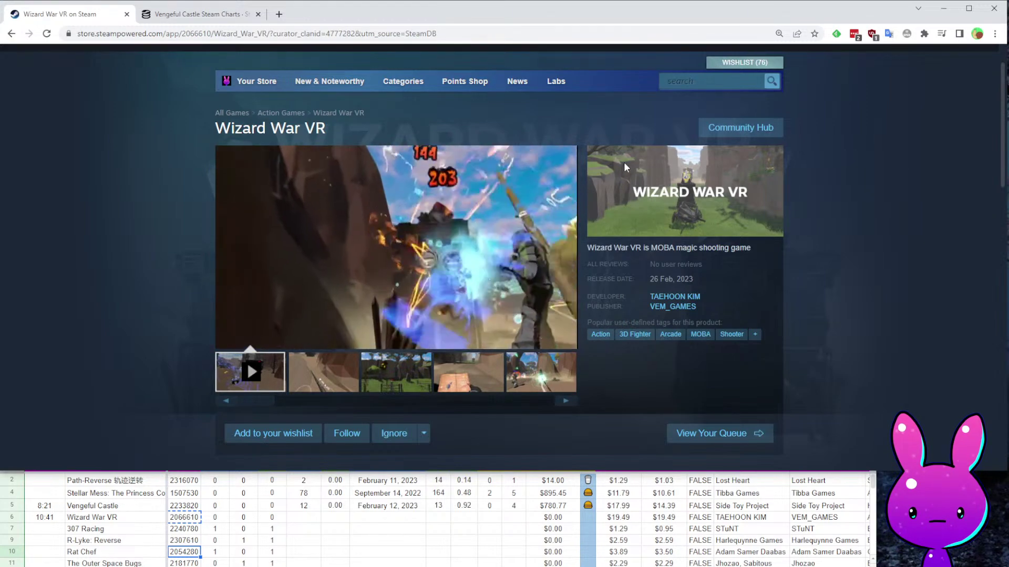
mouse_move(575, 172)
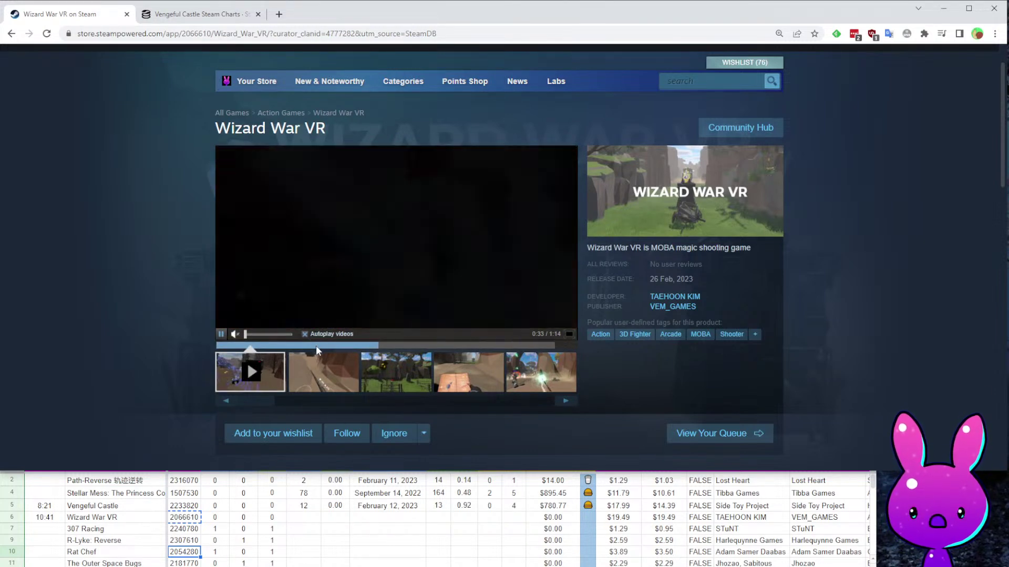
scroll(339, 315, "down", 1)
scroll(565, 306, "down", 13)
scroll(552, 303, "up", 5)
scroll(543, 301, "down", 9)
scroll(651, 488, "down", 1)
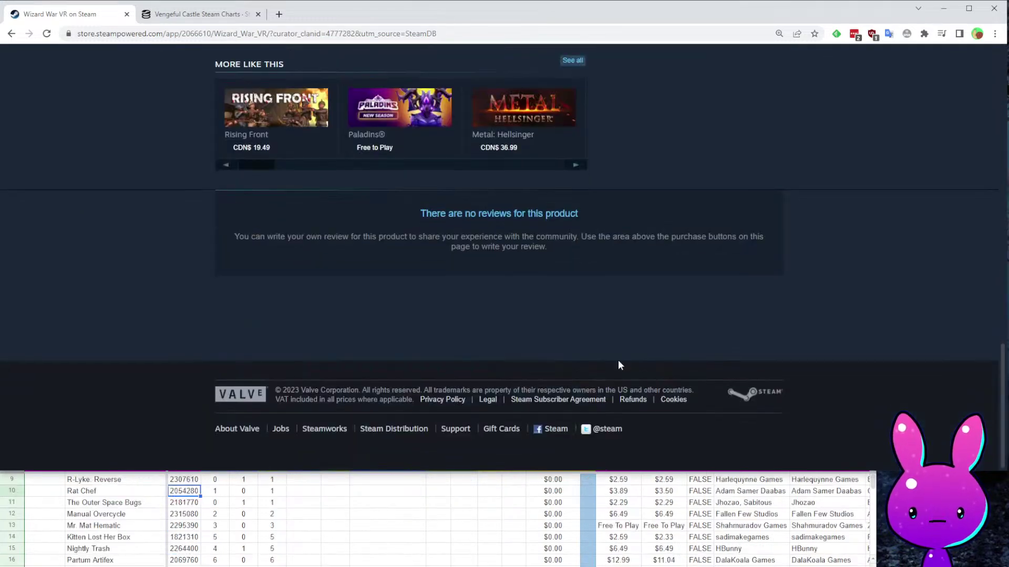
scroll(578, 326, "up", 14)
scroll(541, 313, "up", 5)
Load Wizard War VR's SteamDB charts page by replacing the id in the SteamDB address with 2066610.
double_click(201, 32)
key("ctrl+c")
left_click(203, 20)
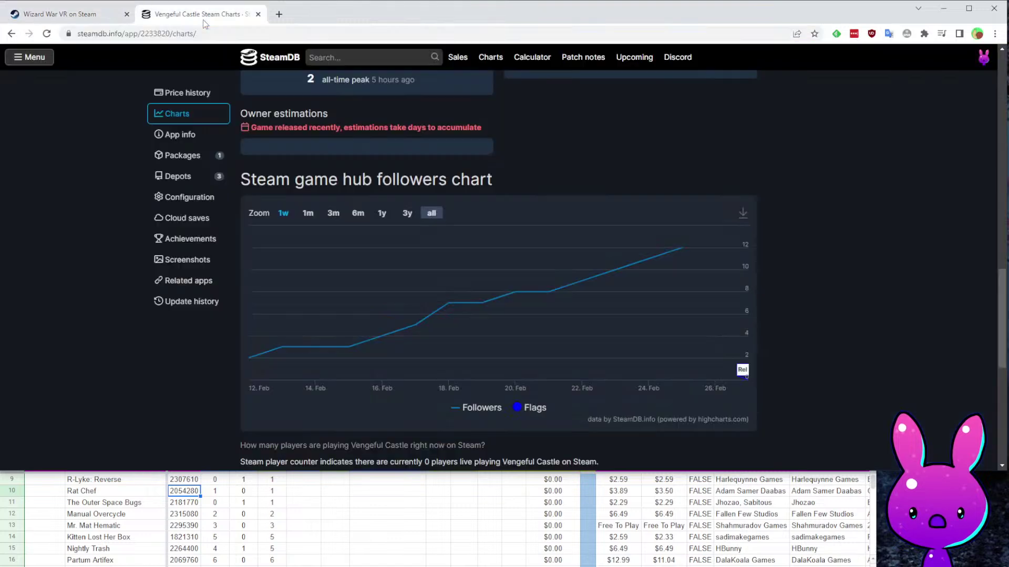
left_click(168, 33)
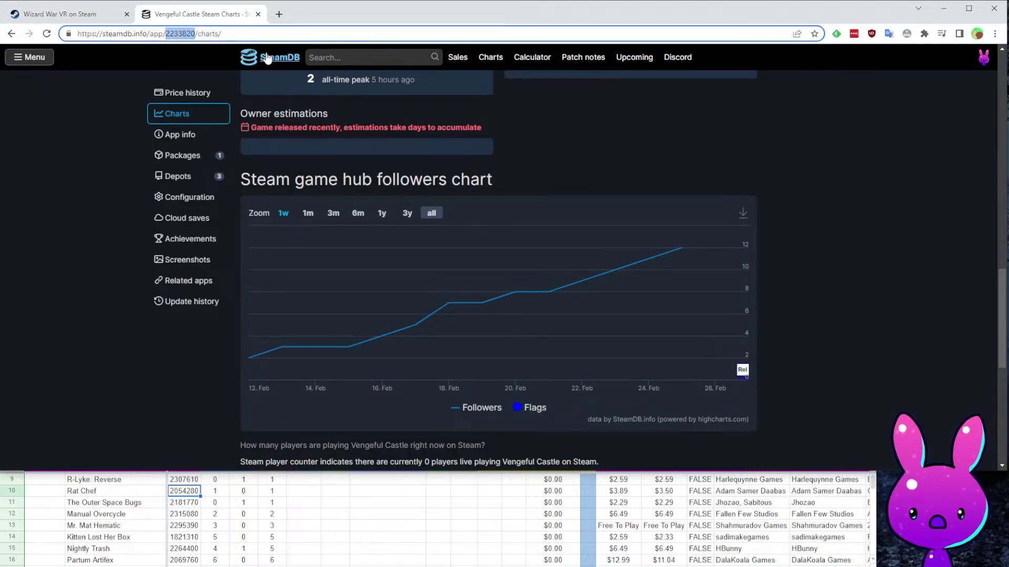
key("ctrl+v")
key("Return")
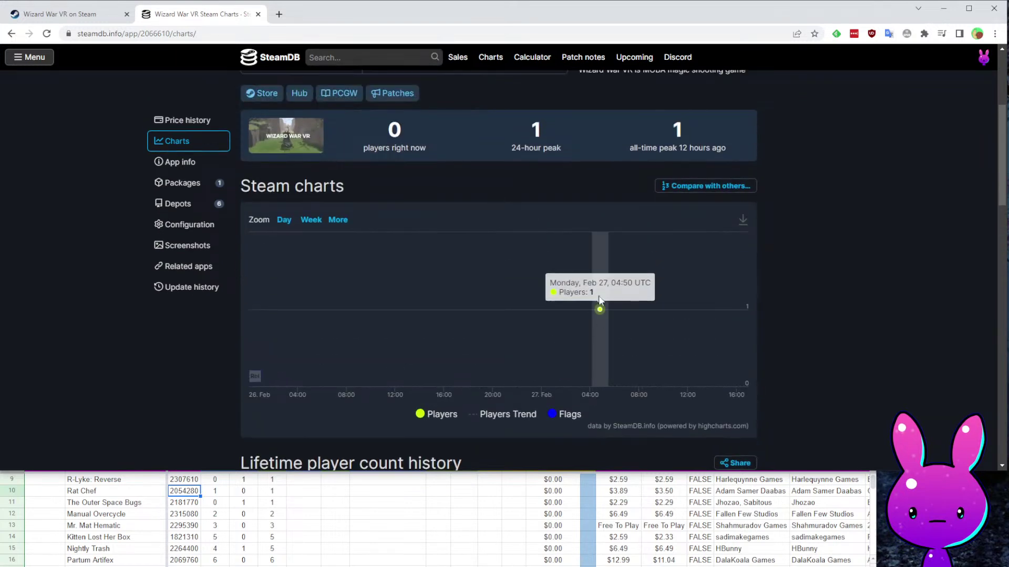
Enter December 15, 2022 as Wizard War VR's Store Release Date in I6, taken from the start of its followers chart.
scroll(569, 373, "down", 10)
scroll(588, 222, "down", 3)
scroll(673, 225, "up", 6)
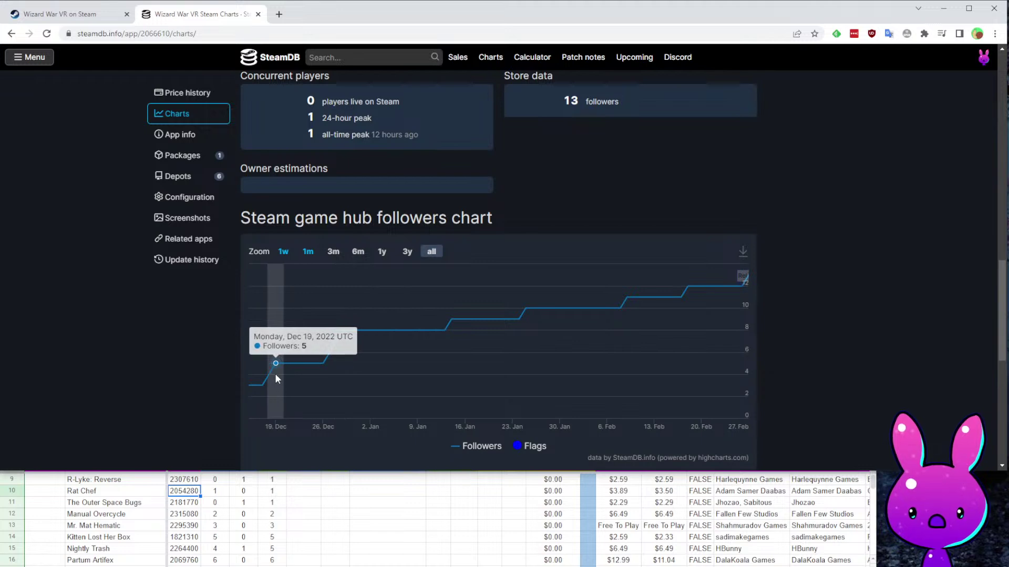
left_click(357, 525)
scroll(433, 532, "up", 3)
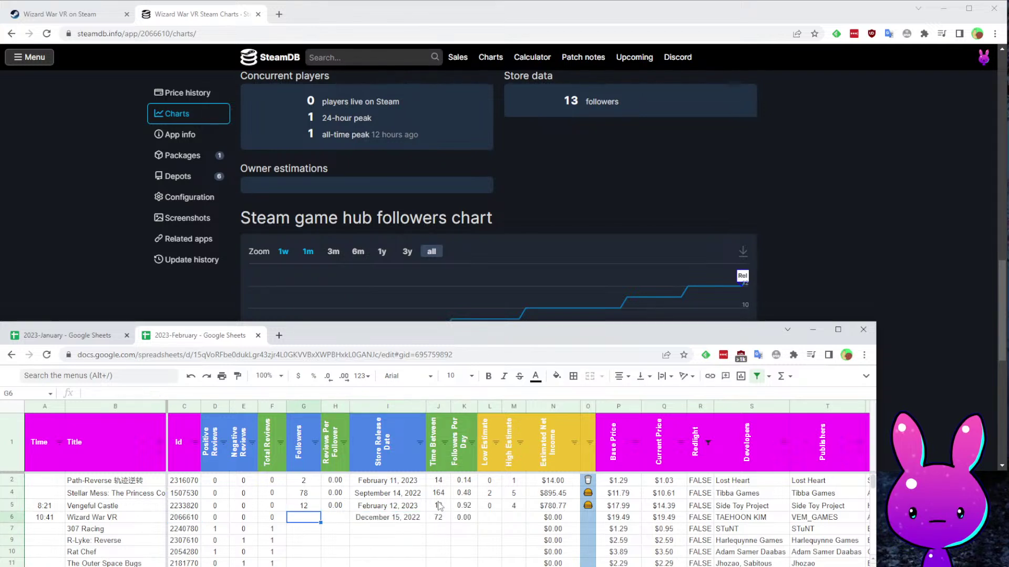
Complete Wizard War VR's row 6 with 13 as Followers, 0 as Low Estimate and 1 as High Estimate.
scroll(666, 188, "up", 3)
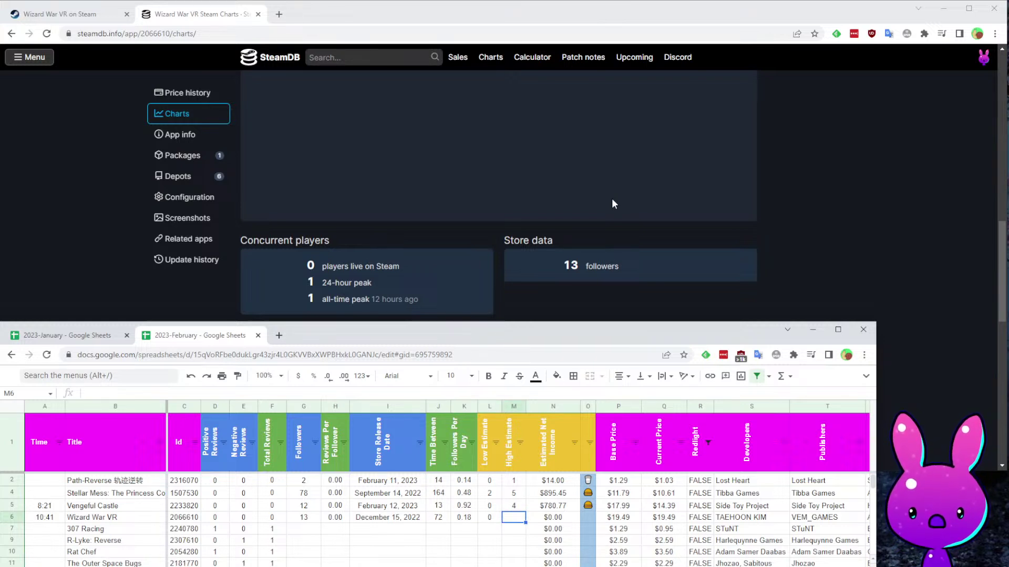
key("Left")
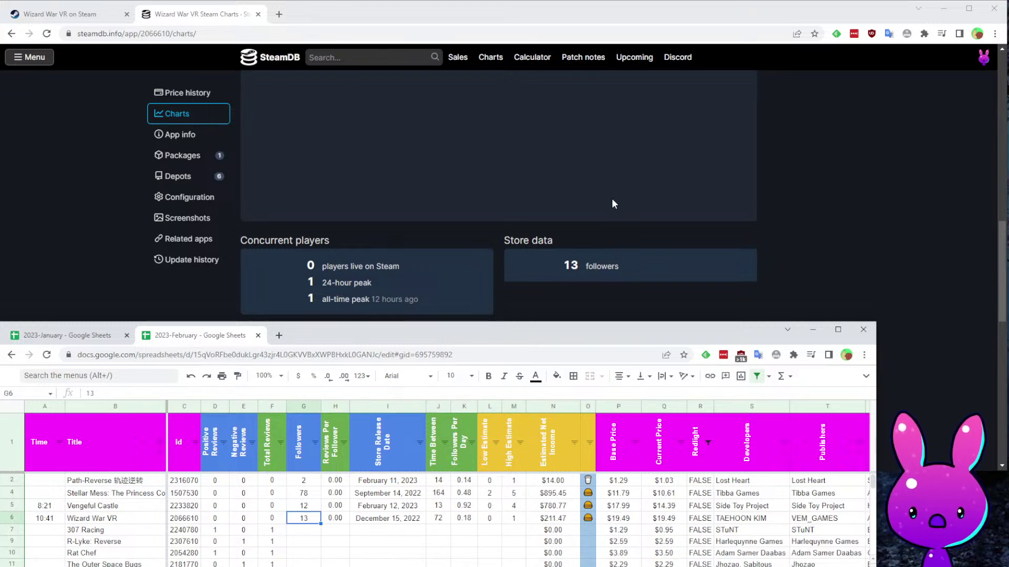
Recheck Wizard War VR's Steam store page down to its price and description, and compare the price, developer and publisher cells in row 6.
left_click(71, 12)
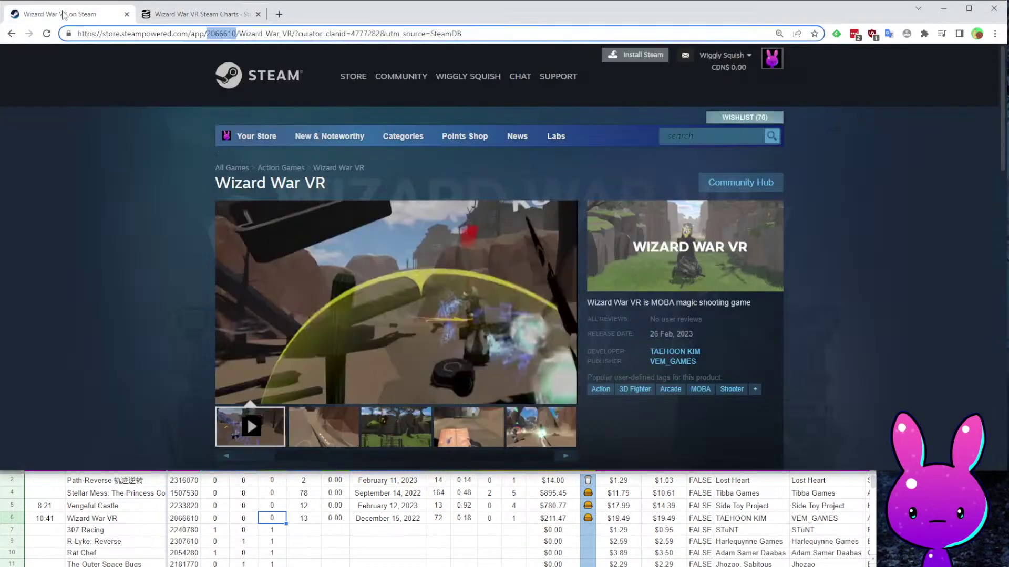
scroll(344, 317, "down", 1)
scroll(362, 294, "down", 4)
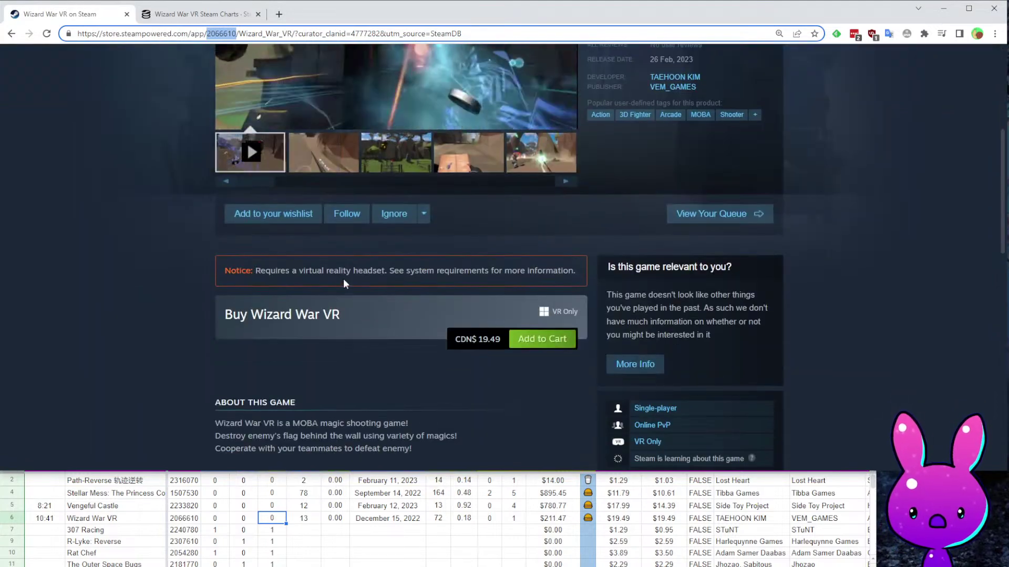
scroll(461, 185, "down", 5)
scroll(482, 394, "up", 4)
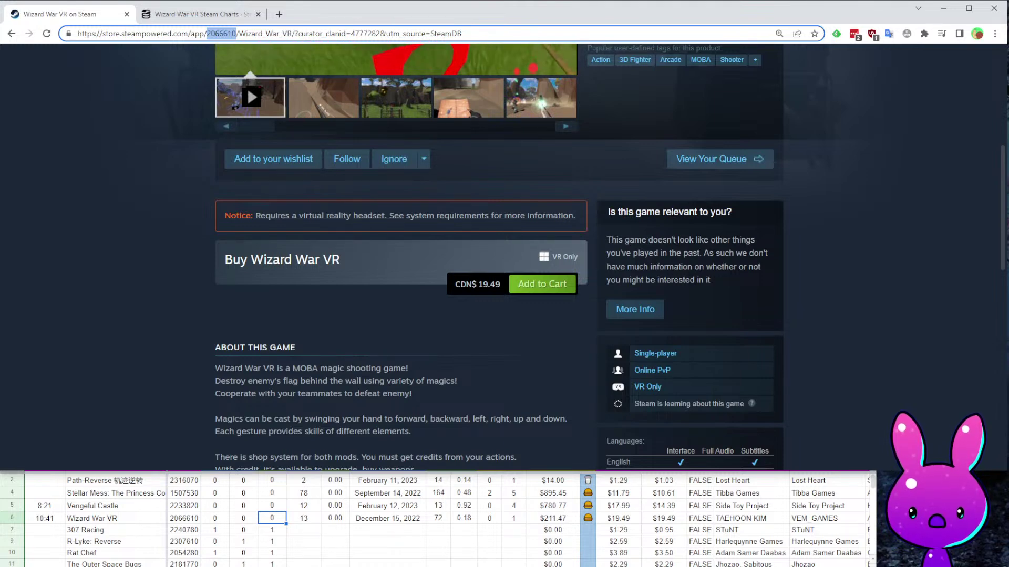
left_click(561, 525)
left_click_drag(619, 518, 663, 518)
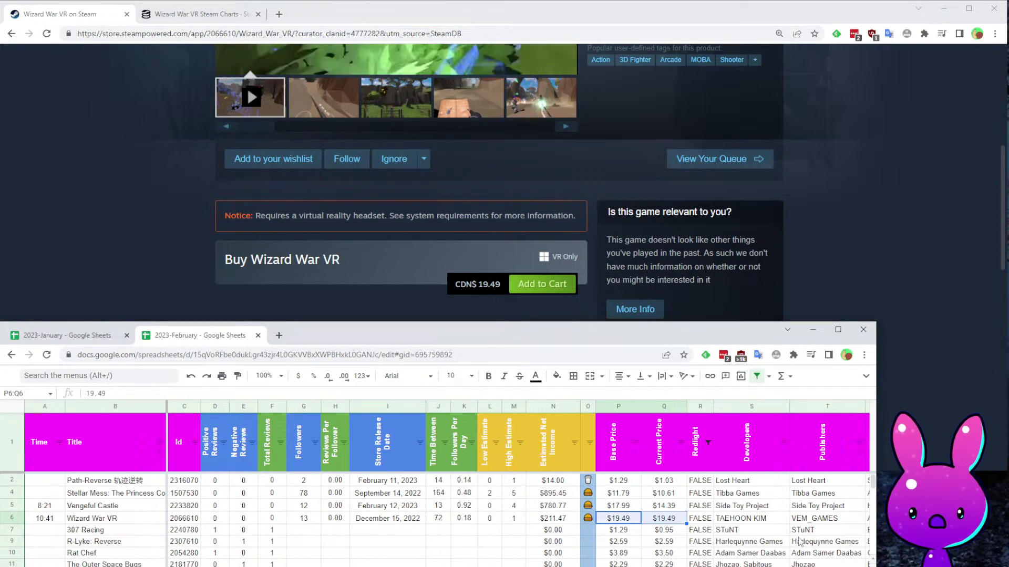
left_click(762, 519)
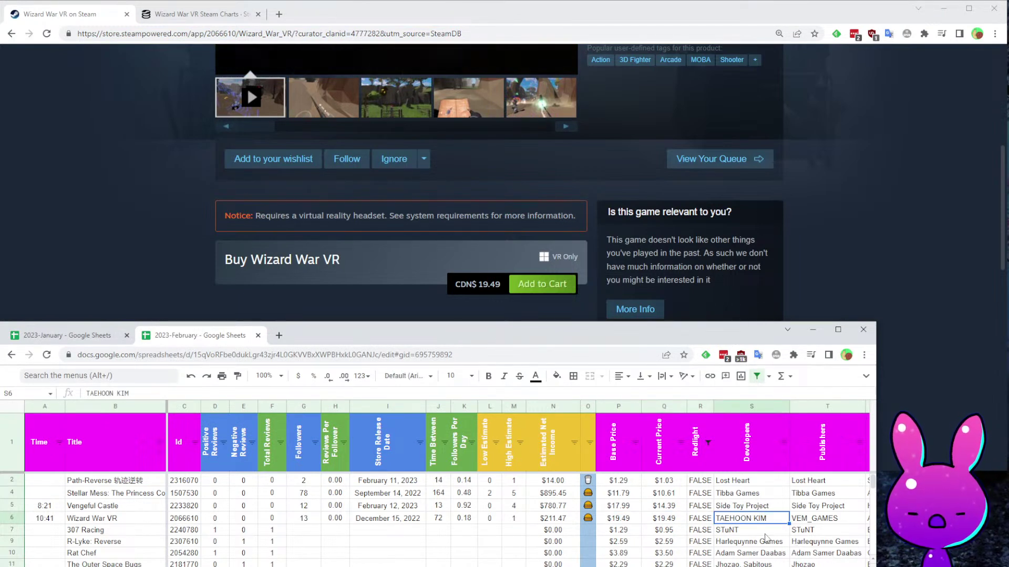
left_click(812, 520)
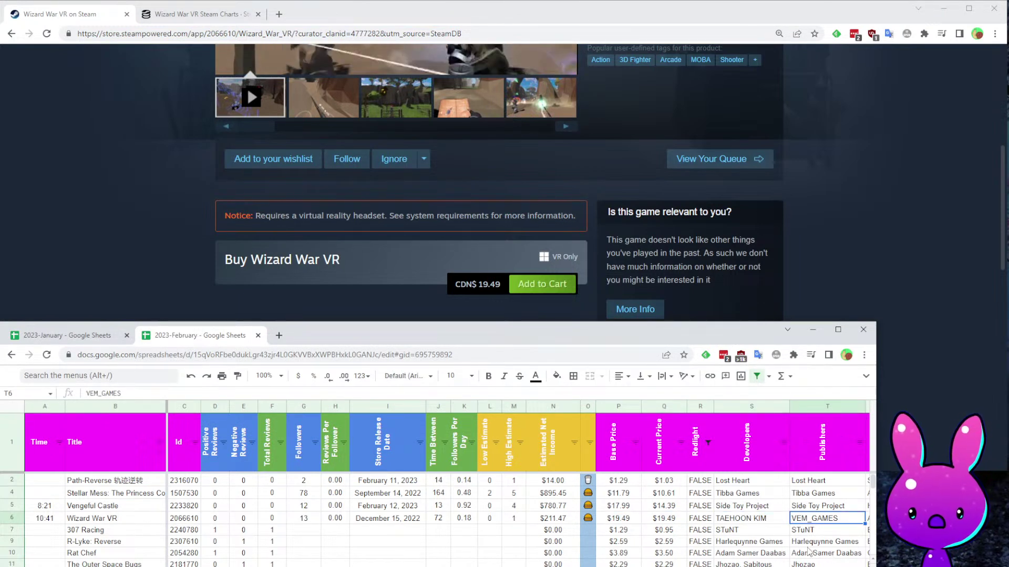
Enter 12:32 as the Time for 307 Racing in A7.
key("Up")
key("Down")
key("Home")
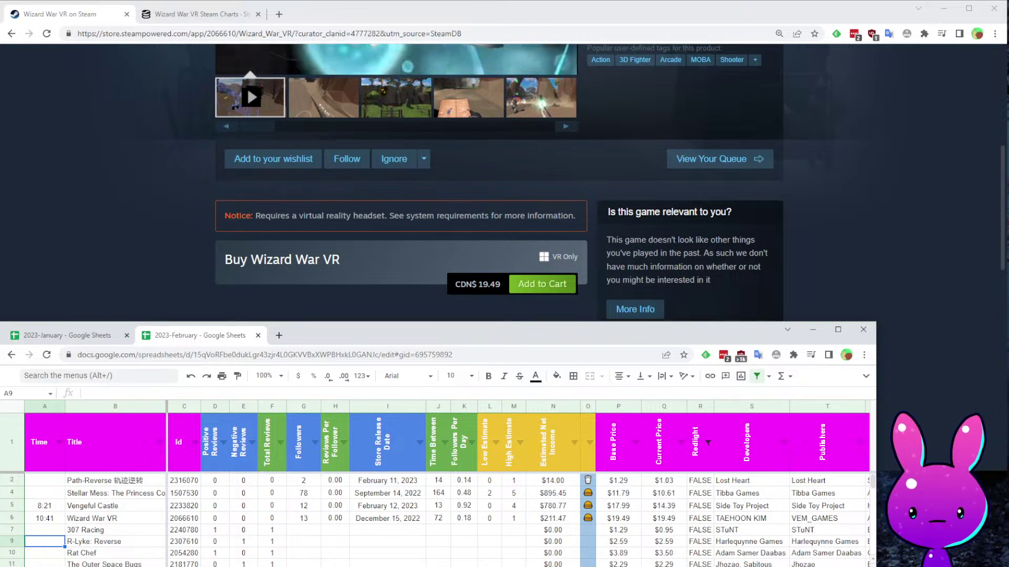
key("Up")
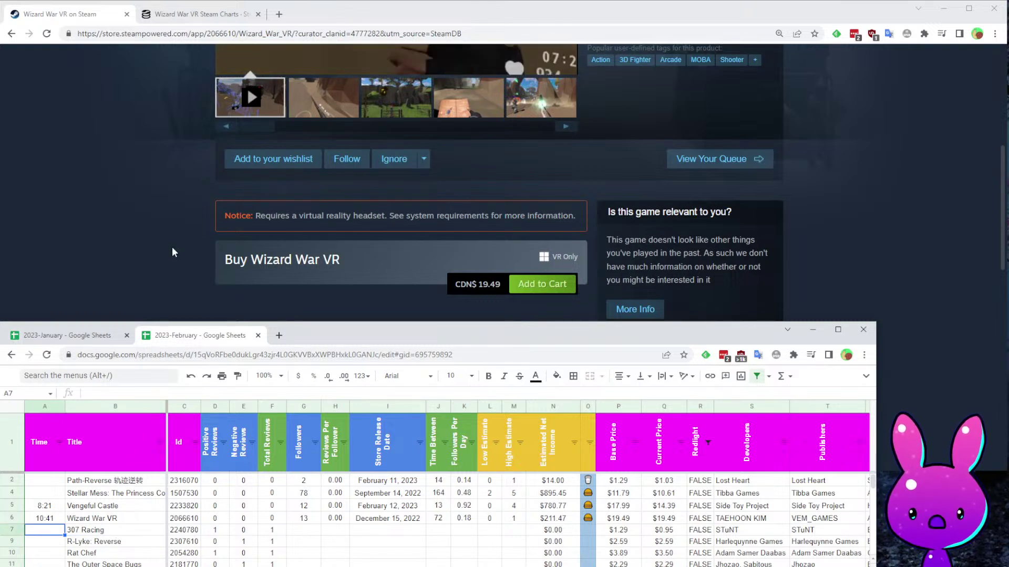
type("12:32")
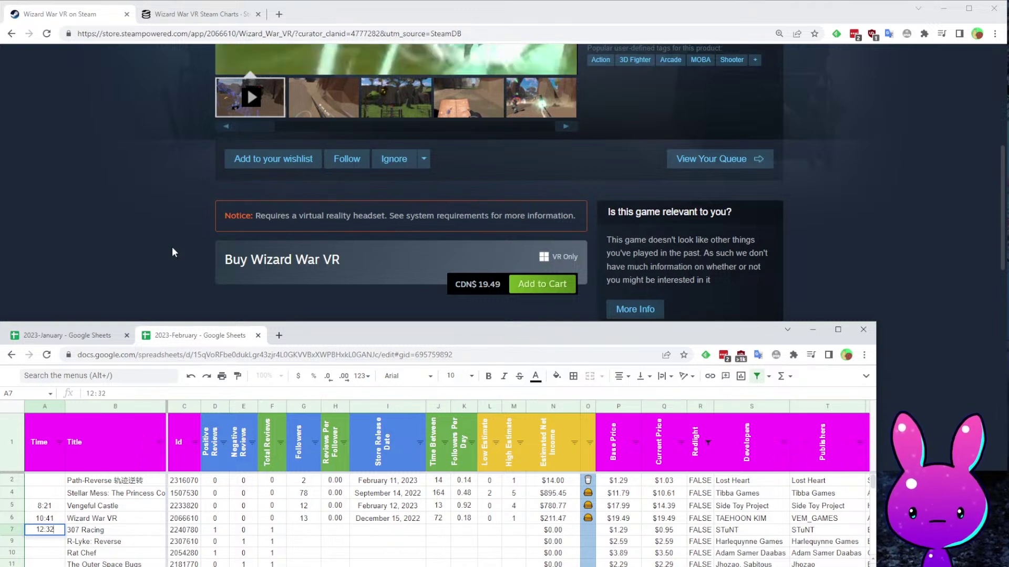
key("Tab")
Load 307 Racing's Steam store page by replacing the id in the store address with 2240780 from C7.
key("Tab")
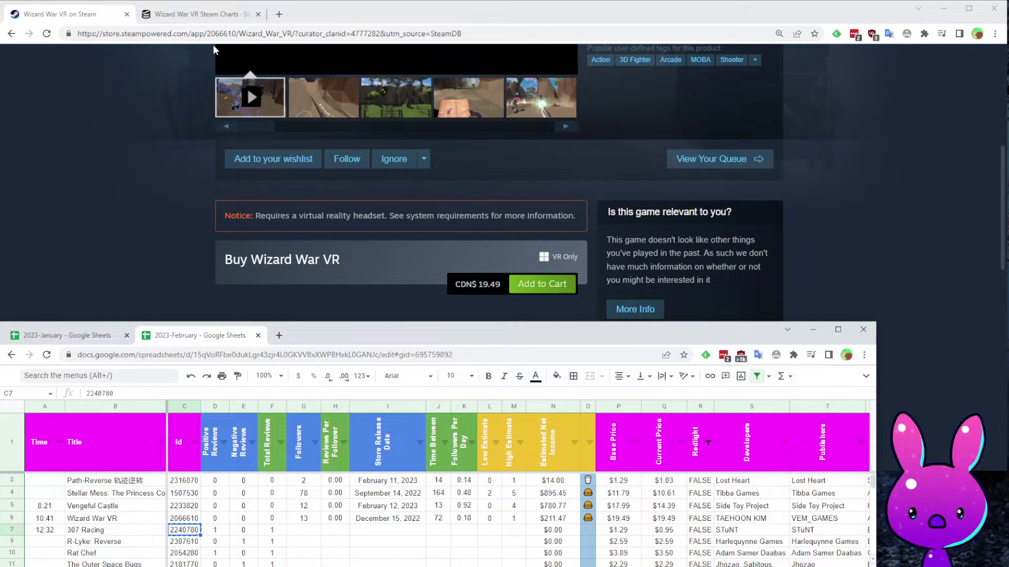
key("ctrl+c")
double_click(226, 33)
key("ctrl+v")
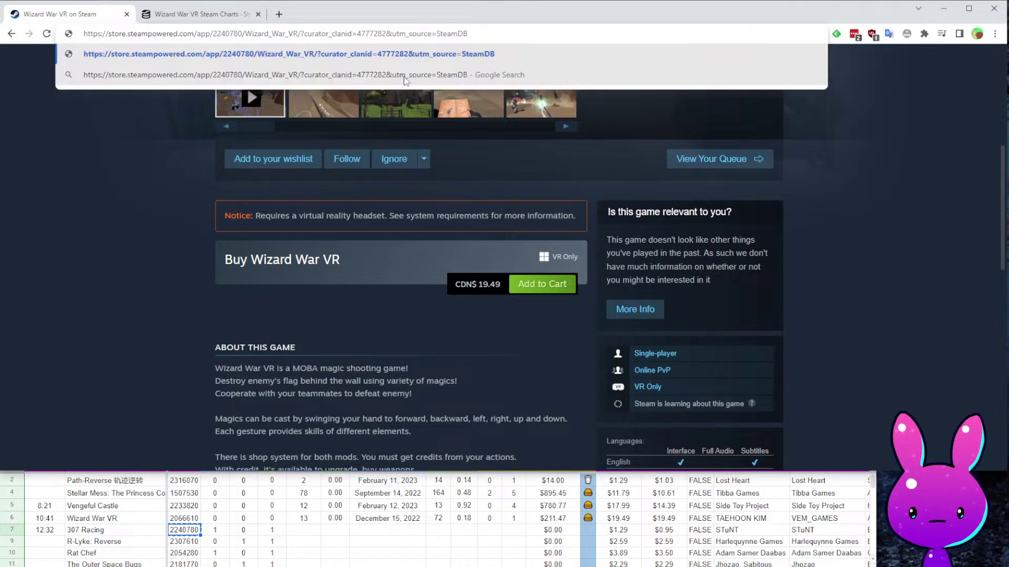
key("Return")
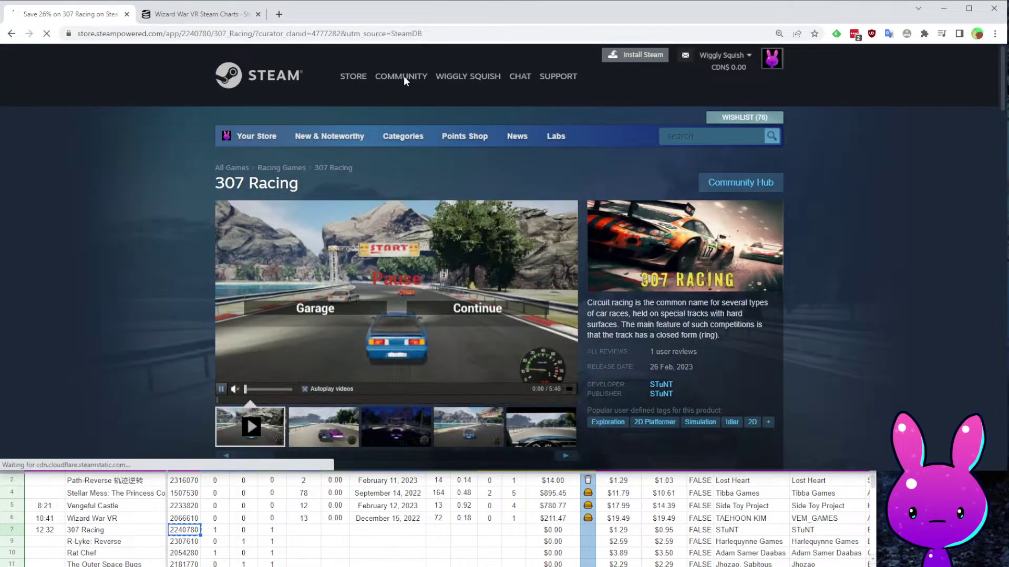
Review 307 Racing's short description and tags on its store page, and watch its trailer in full screen.
scroll(643, 206, "down", 2)
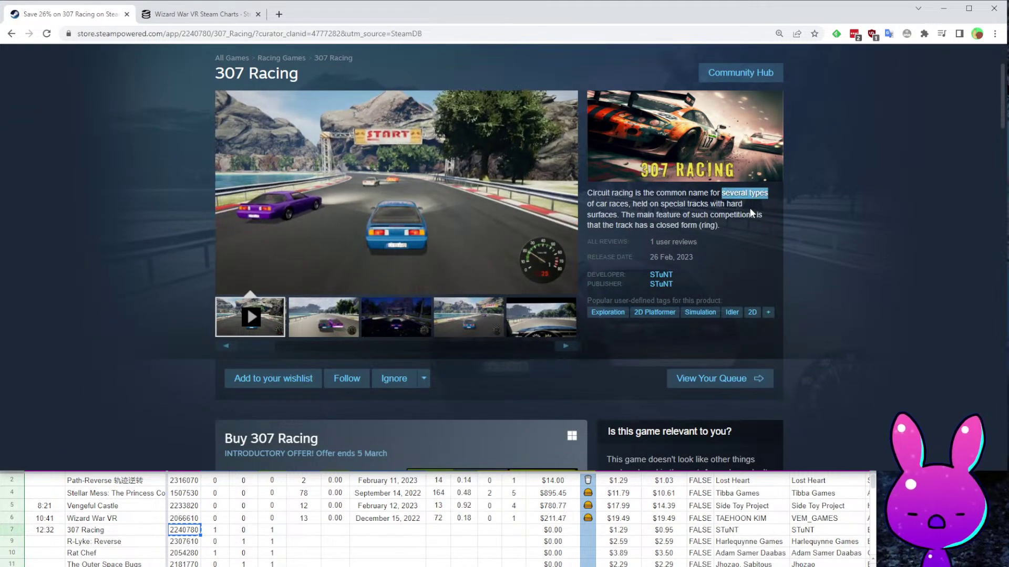
left_click_drag(632, 205, 766, 211)
left_click(766, 212)
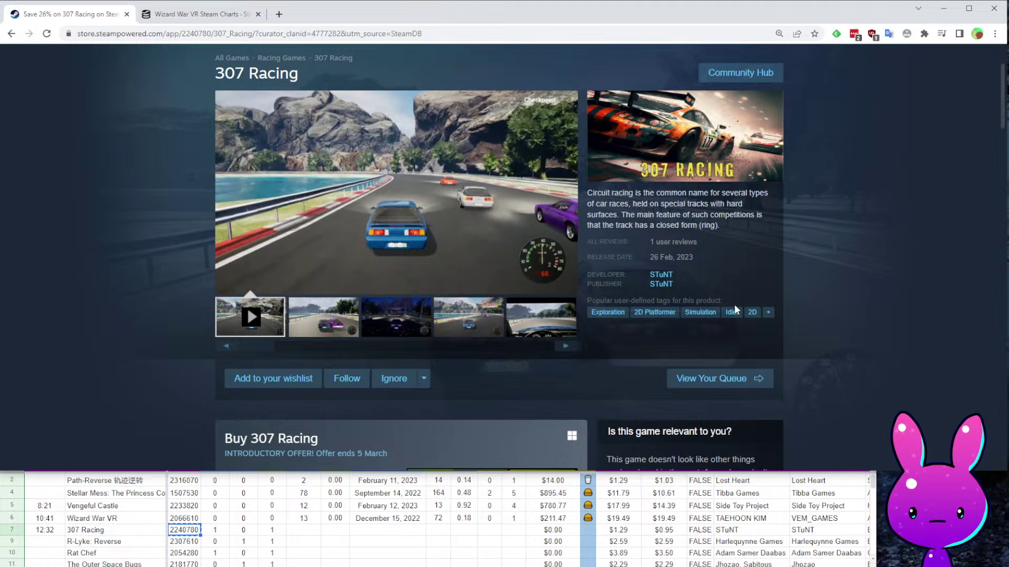
scroll(868, 347, "up", 2)
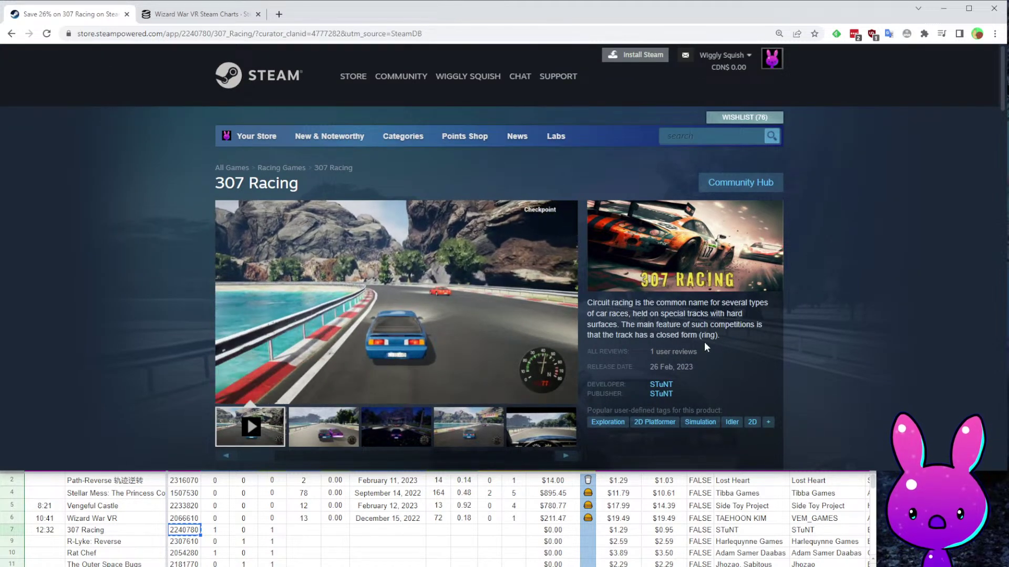
scroll(768, 341, "down", 2)
scroll(767, 345, "down", 1)
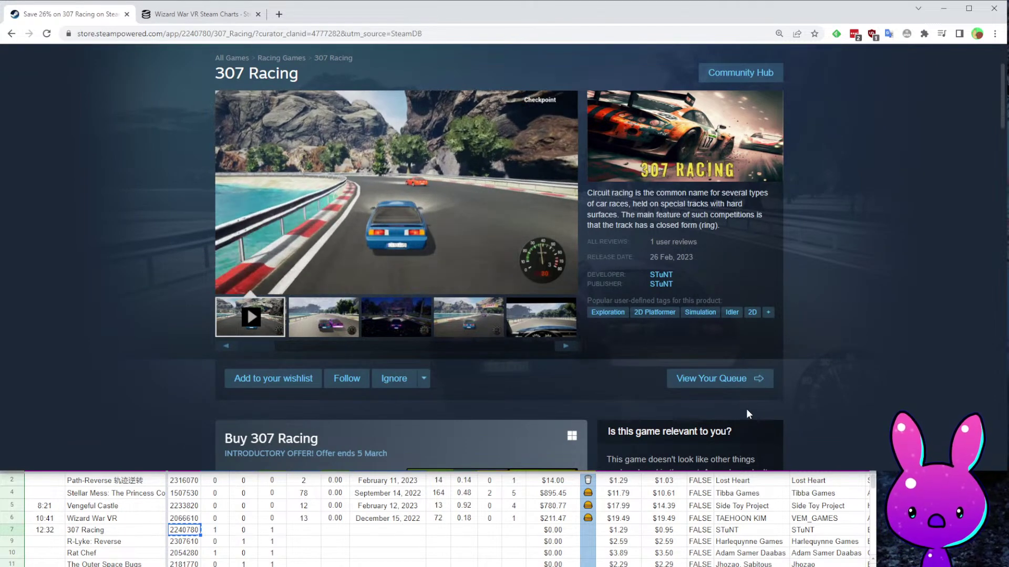
scroll(304, 339, "up", 1)
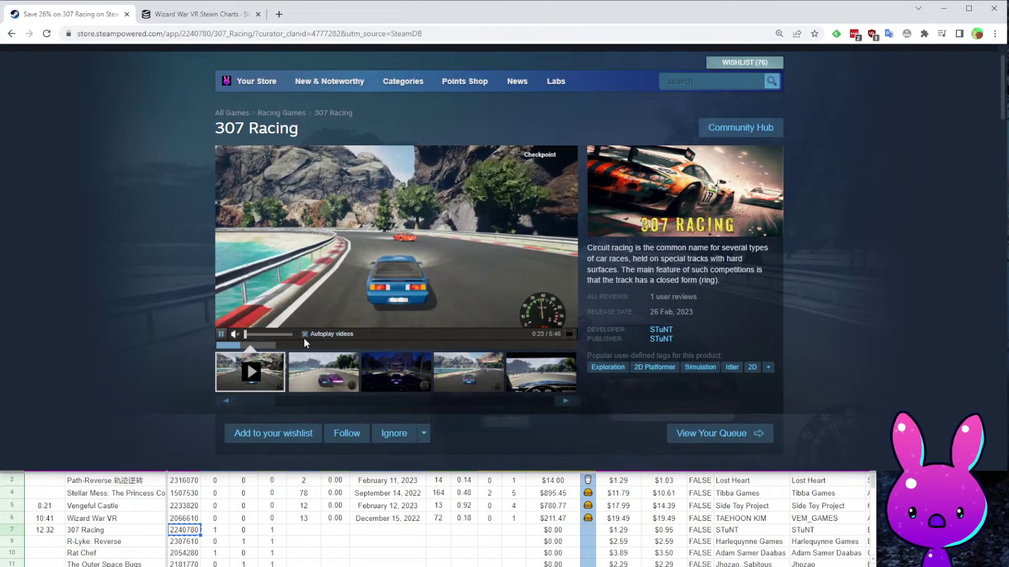
left_click(567, 337)
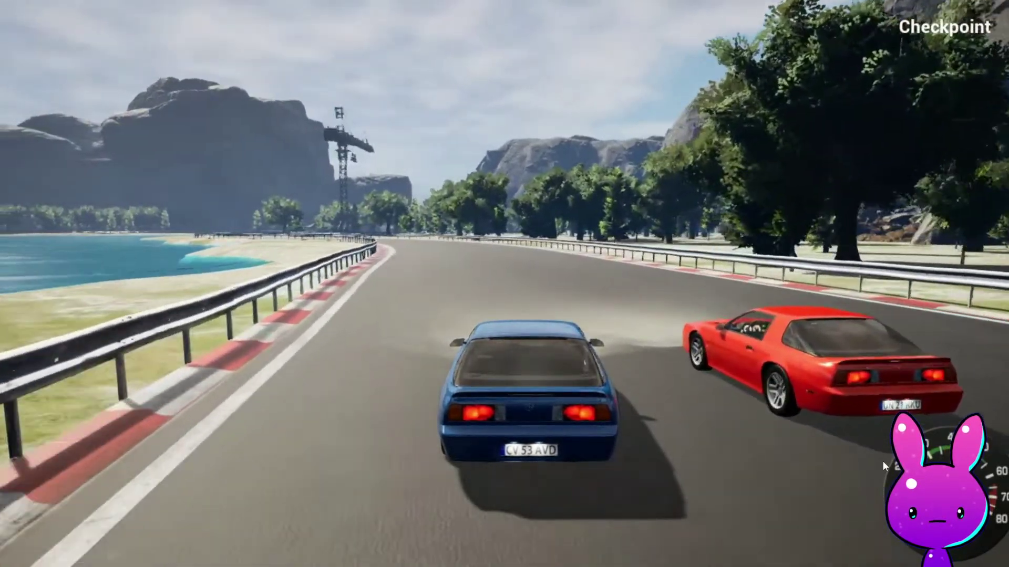
key("Escape")
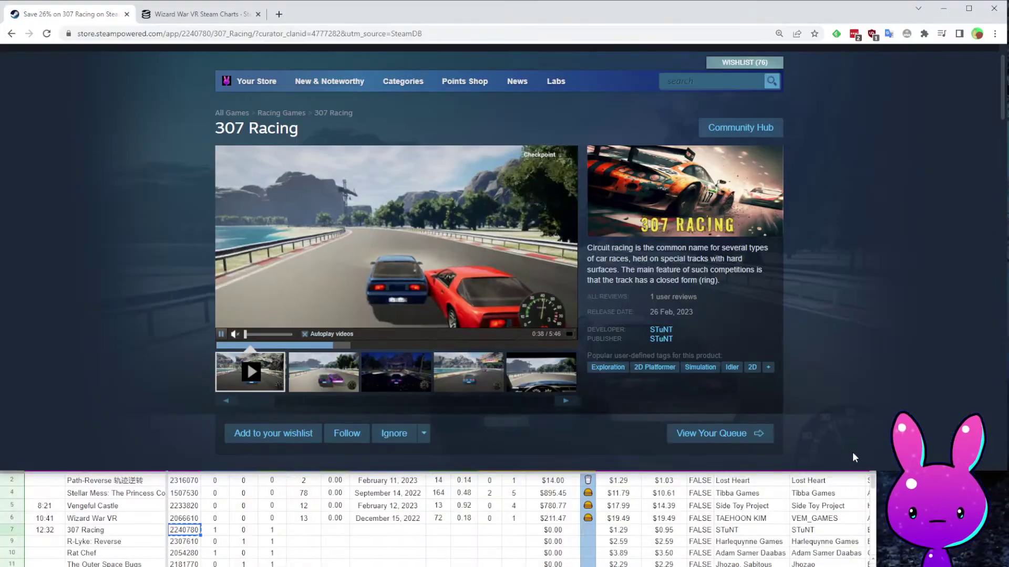
Check 307 Racing's customer reviews section and its discounted price in the purchase box.
scroll(546, 360, "down", 15)
scroll(550, 341, "down", 8)
left_click(283, 122)
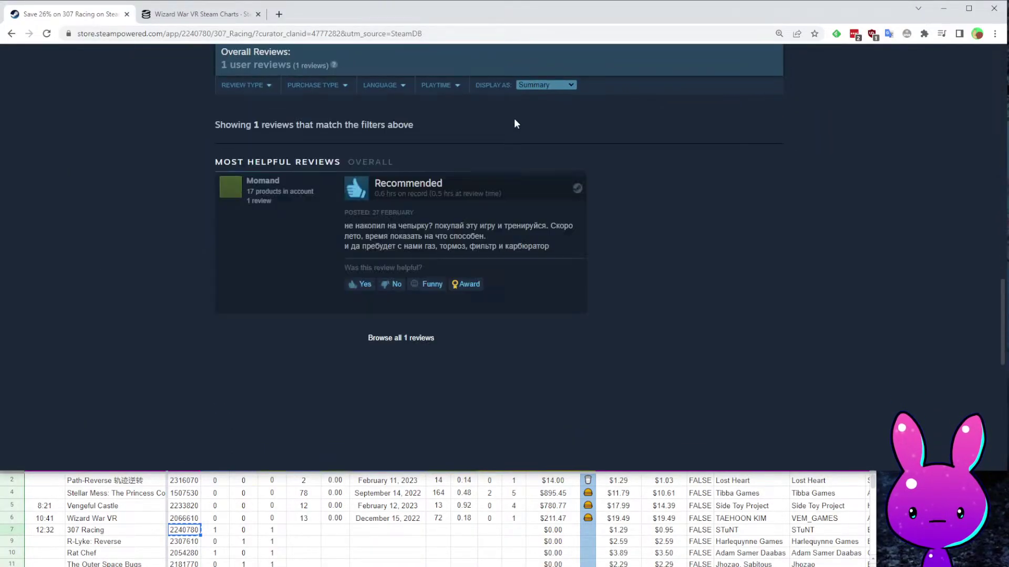
scroll(649, 332, "up", 8)
scroll(648, 137, "up", 10)
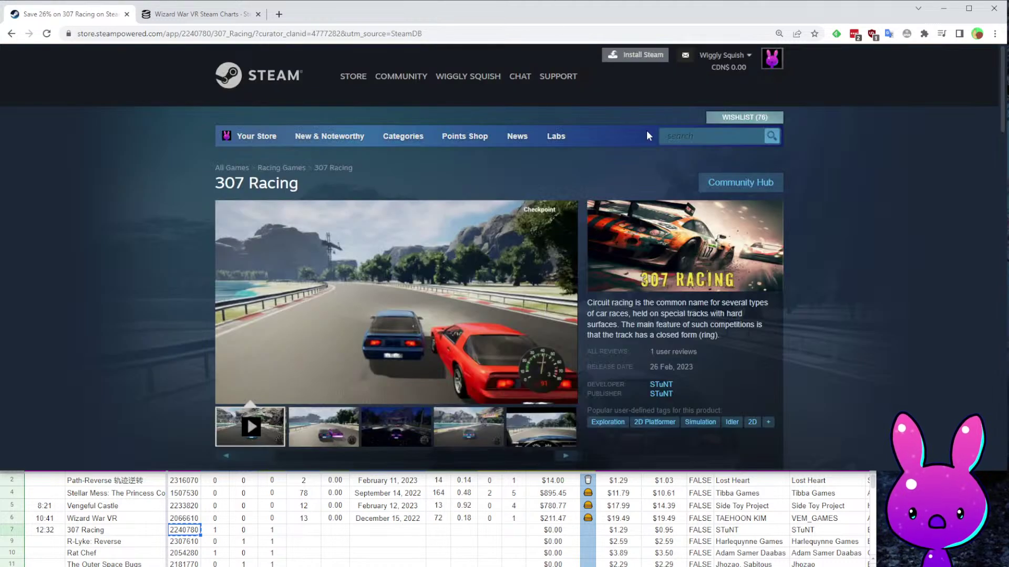
scroll(662, 135, "down", 6)
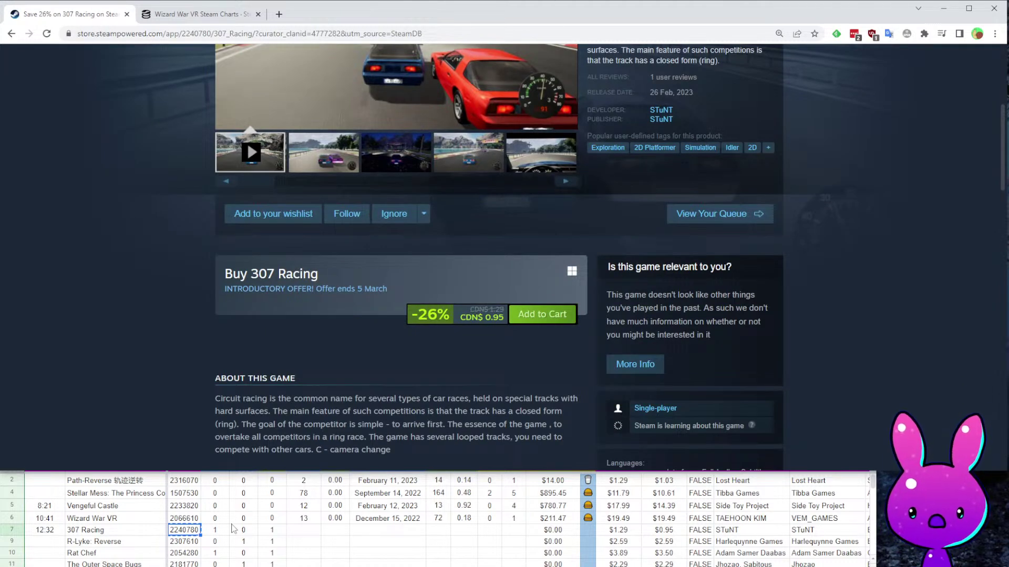
Look through 307 Racing's row 7 in the sheet, from its review counts across to the price, developer and publisher columns.
left_click(216, 530)
key("Right")
key("Right")
key("Right")
key("Right")
key("Right")
key("Right")
key("Right")
key("Right")
key("Right")
key("Right")
key("Right")
key("Right")
key("Right")
key("Right")
key("Right")
key("Right")
key("Right")
key("Left")
key("Left")
key("Left")
key("Up")
key("Left")
key("Left")
key("Left")
key("Left")
key("Left")
key("Left")
key("Left")
key("Left")
key("Left")
key("Left")
key("Left")
key("Left")
key("Left")
key("Left")
key("Left")
key("Down")
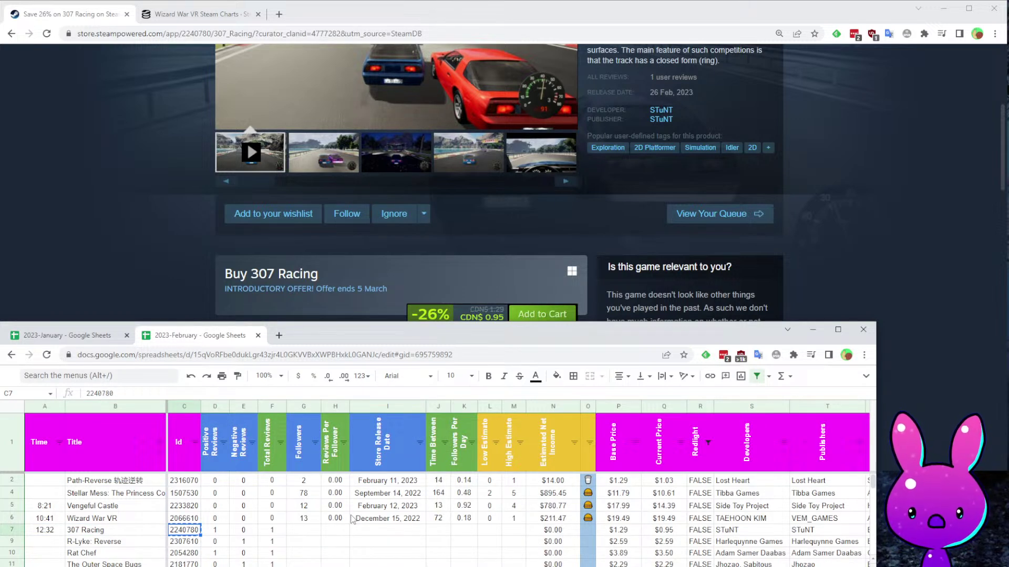
Read 307 Racing's About This Game text and feature list on the store page, and select the app id in its address.
left_click(115, 237)
scroll(470, 354, "up", 3)
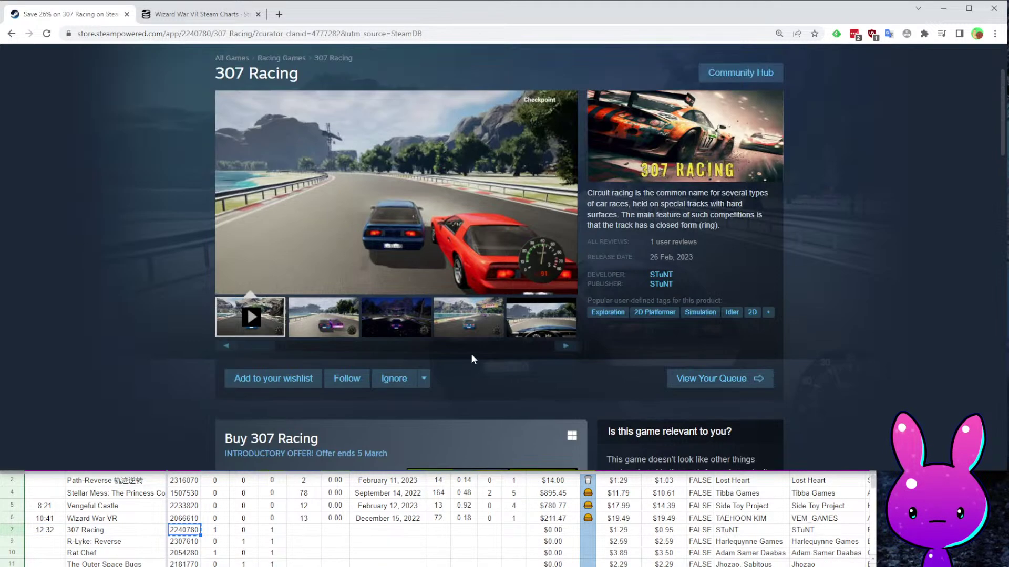
mouse_move(377, 291)
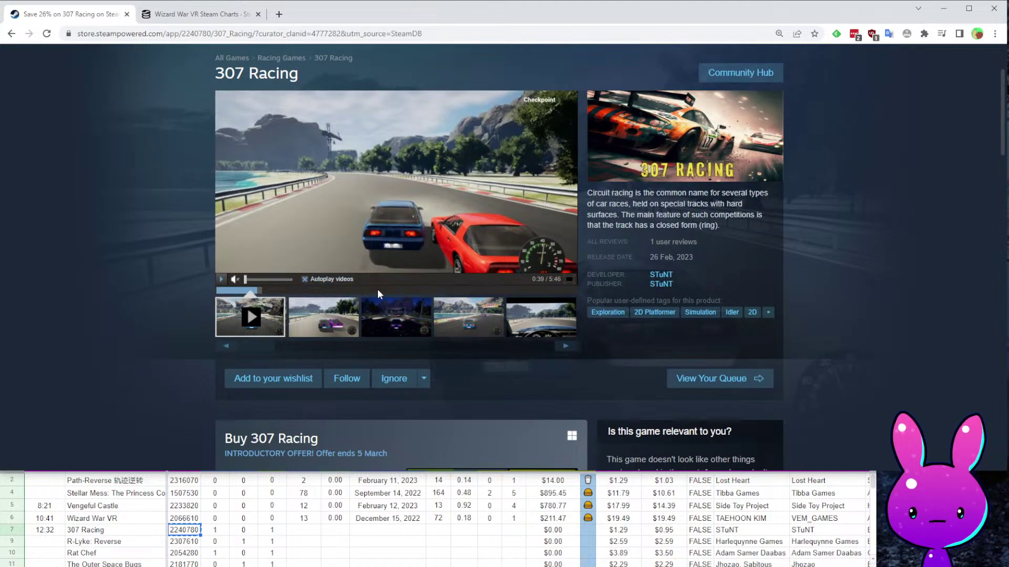
scroll(383, 336, "down", 6)
scroll(383, 335, "up", 1)
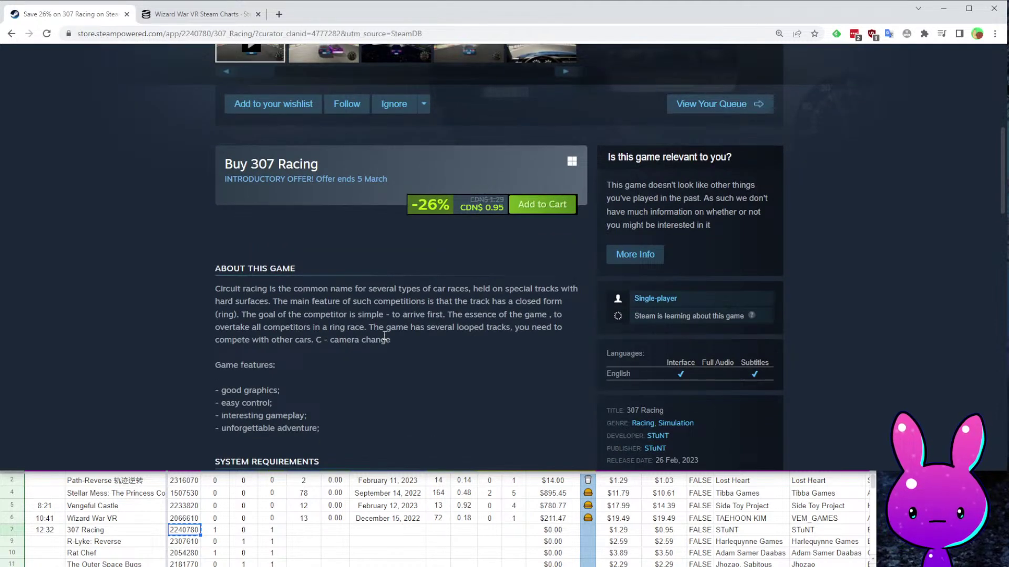
scroll(385, 336, "down", 5)
scroll(407, 352, "up", 10)
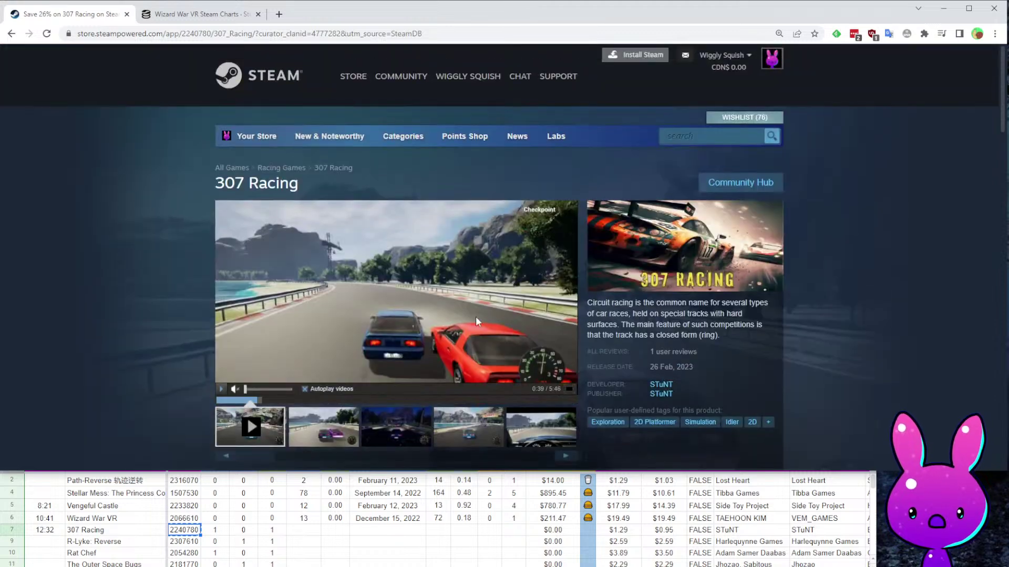
double_click(219, 33)
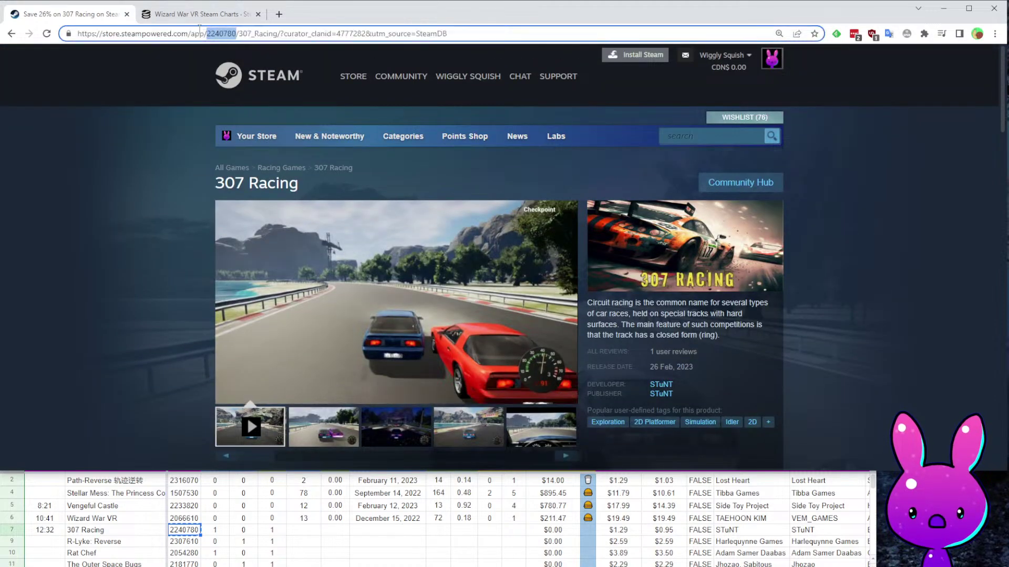
Translate 307 Racing's Russian customer review into English and look over the reviewer's details.
scroll(421, 263, "down", 10)
left_click_drag(329, 224, 551, 250)
left_click(888, 34)
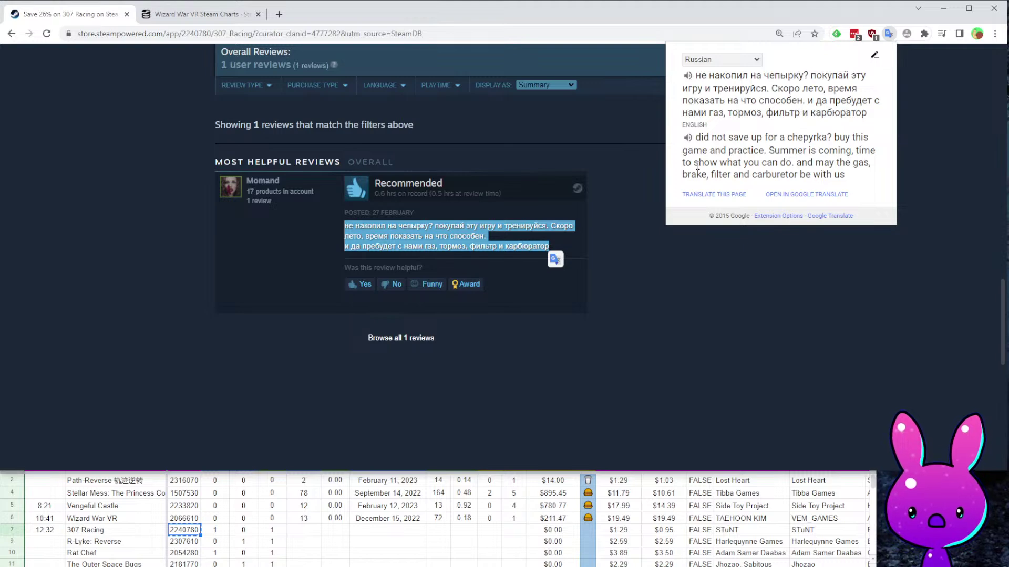
left_click(713, 324)
scroll(226, 389, "up", 4)
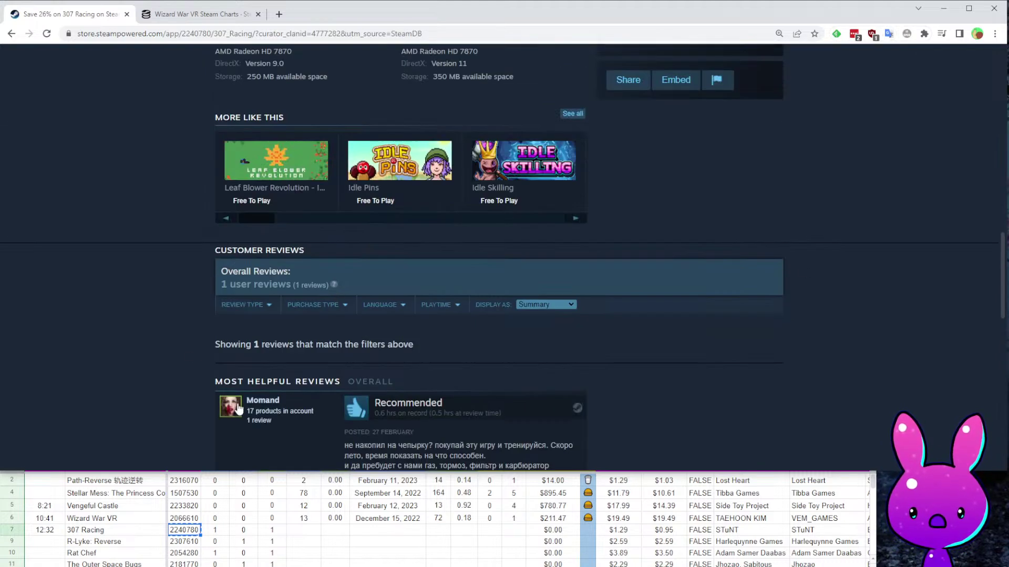
scroll(262, 400, "down", 2)
scroll(616, 408, "up", 15)
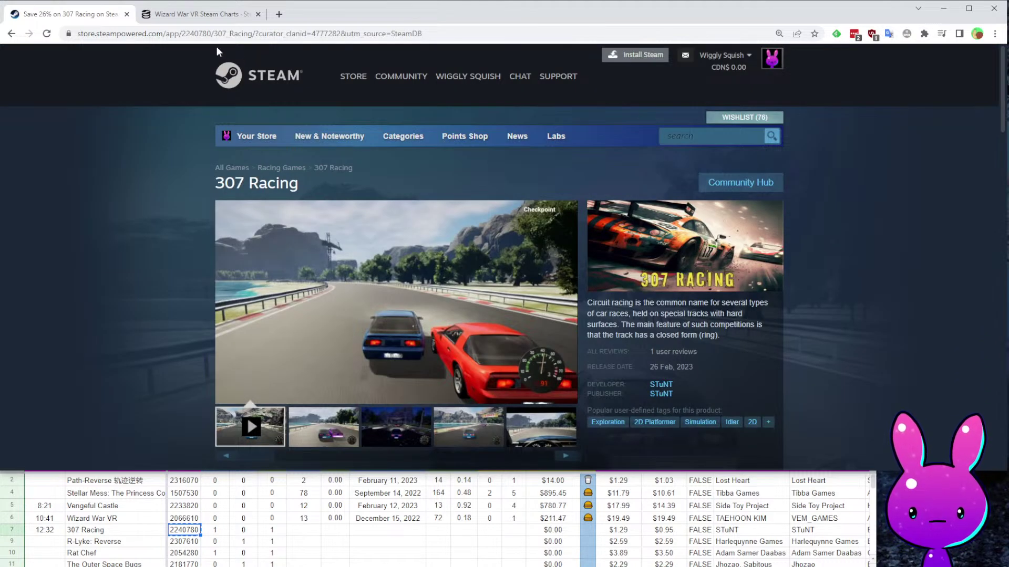
Load 307 Racing's SteamDB charts page by replacing the id in the SteamDB address with 2240780.
left_click(205, 14)
key("ctrl+v")
key("Return")
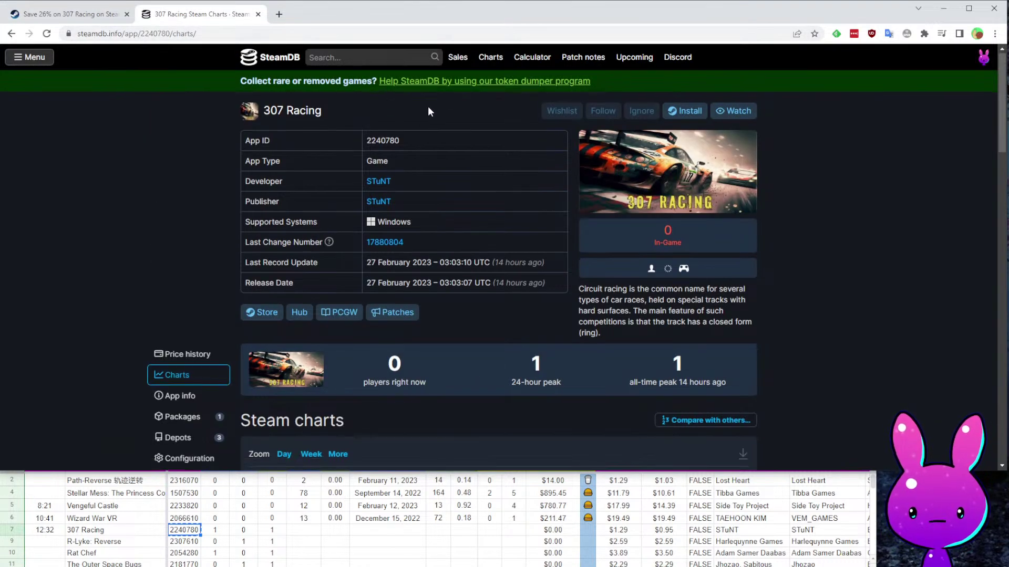
Enter 12/6/2023 as 307 Racing's Store Release Date in I7, reading the day and month from the start of its followers chart.
scroll(484, 185, "down", 10)
scroll(664, 217, "up", 4)
scroll(554, 324, "down", 5)
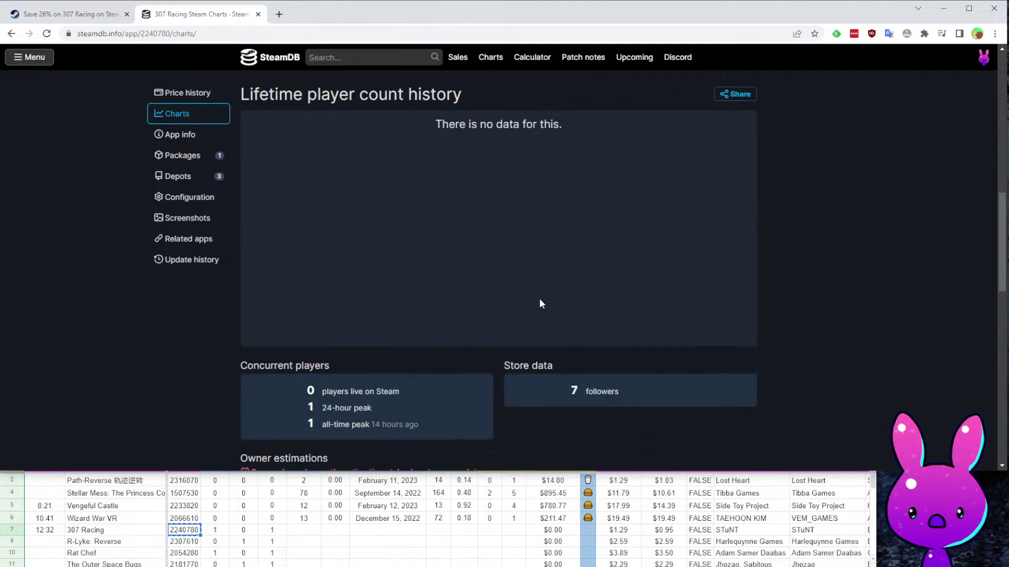
scroll(557, 329, "down", 6)
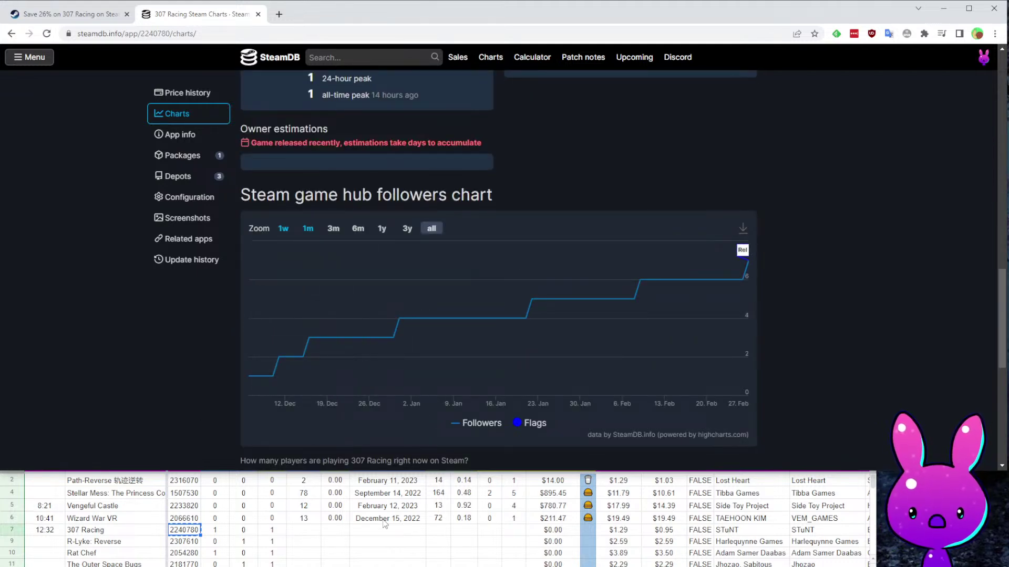
left_click(406, 530)
type("12/6/2023")
key("Left")
key("Left")
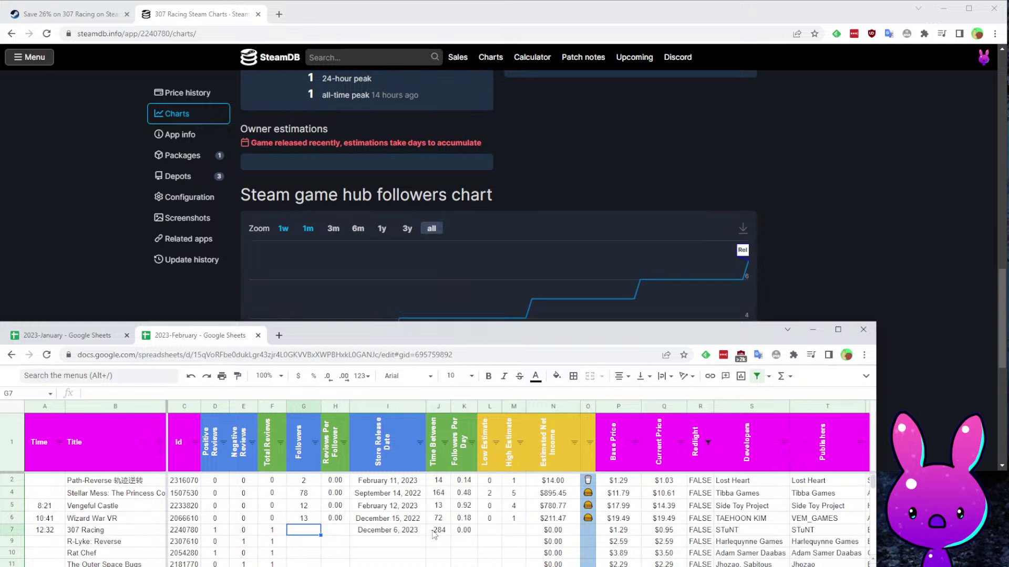
Enter 7 as 307 Racing's Followers in G7 and check the per-follower and per-day figures along the row.
type("7")
key("Right")
key("Right")
key("Right")
key("Right")
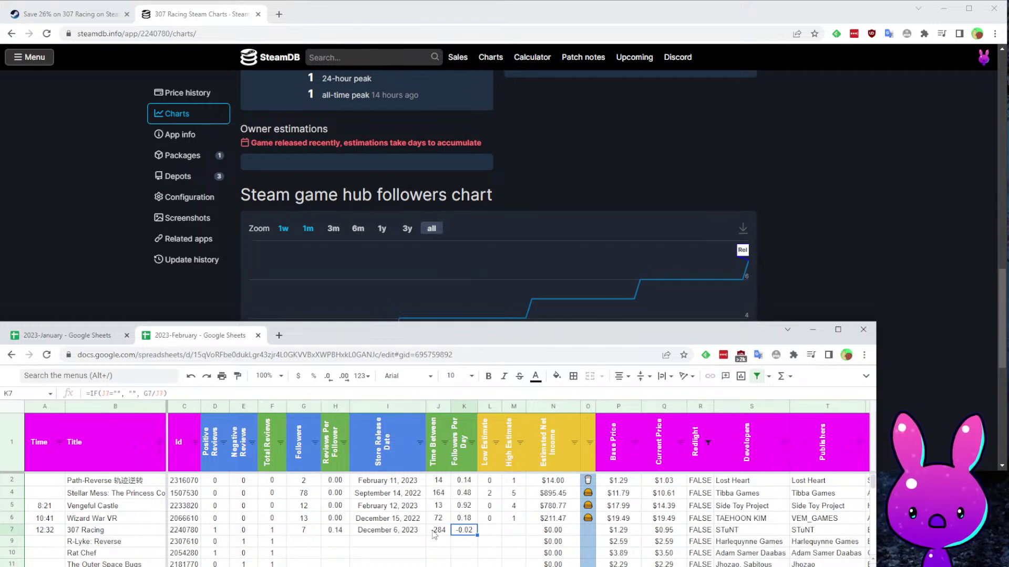
key("Right")
left_click(433, 531)
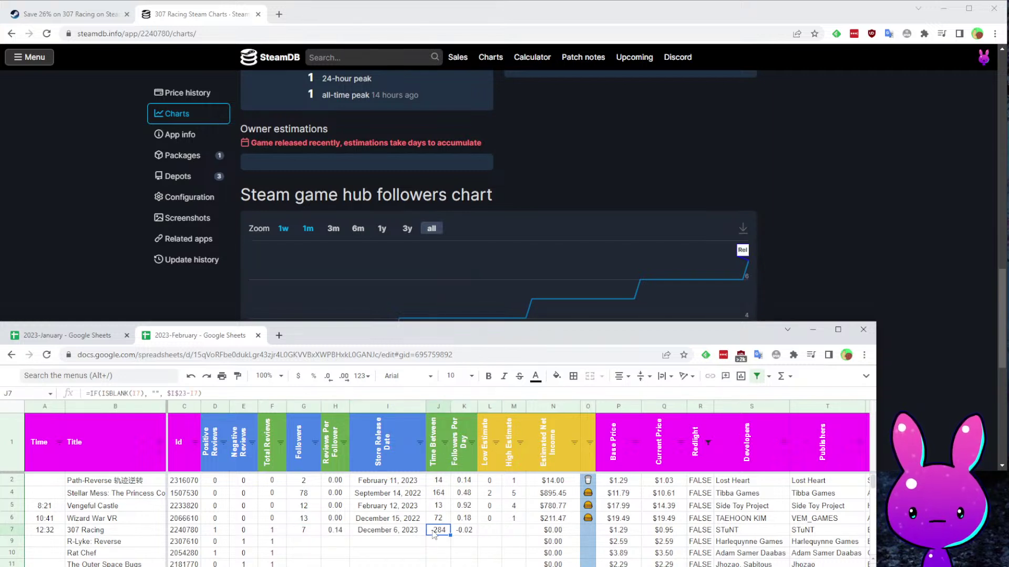
double_click(433, 531)
key("BackSpace")
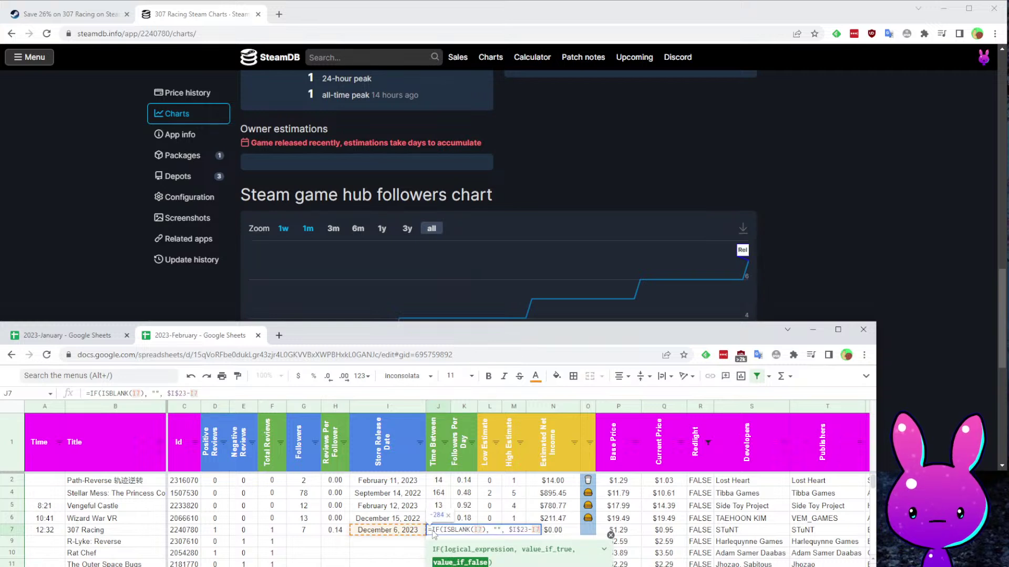
key("Escape")
Correct the year of 307 Racing's Store Release Date in I7 to 2022.
key("Left")
key("Return")
key("BackSpace")
type("2")
key("Return")
Enter 1 as both the Low Estimate and the High Estimate for 307 Racing in row 7.
key("Right")
key("Up")
key("Right")
key("Right")
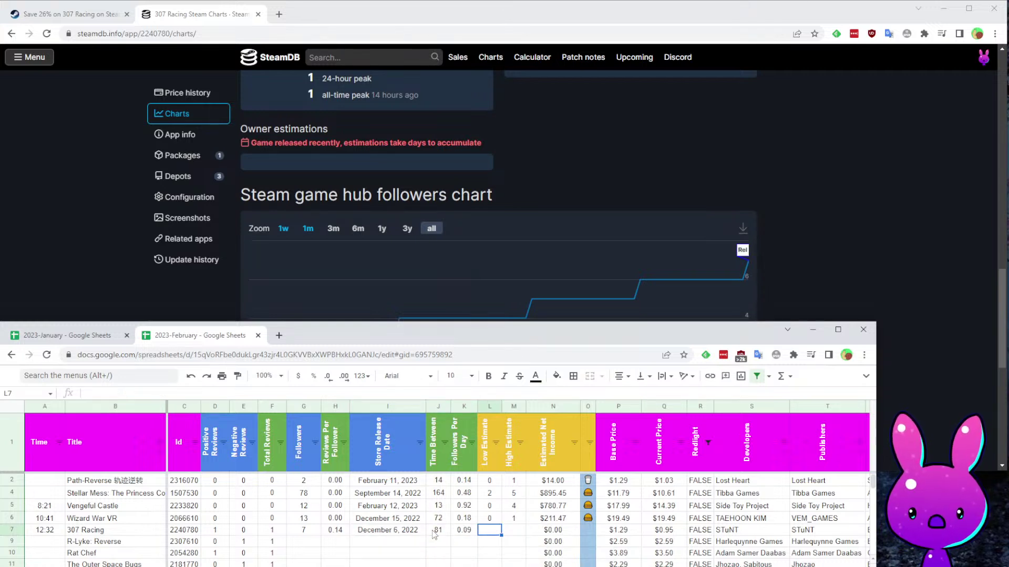
type("1")
key("Tab")
type("1")
key("Return")
key("Down")
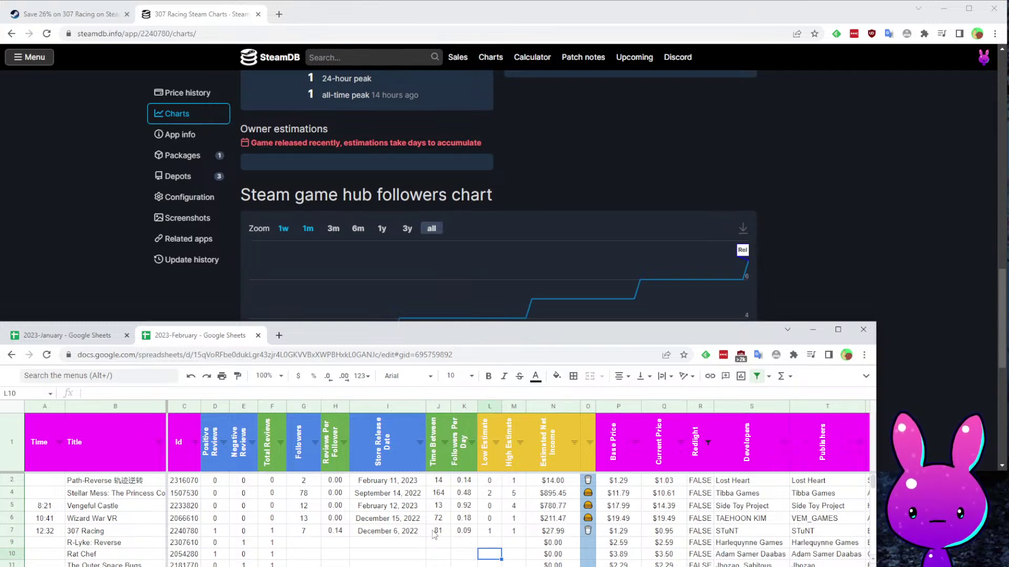
Enter 14:52 as the Time for R-Lyke: Reverse in A9.
key("Up")
key("Up")
key("Home")
key("Down")
key("Down")
key("Down")
key("Down")
key("Up")
key("Up")
key("Up")
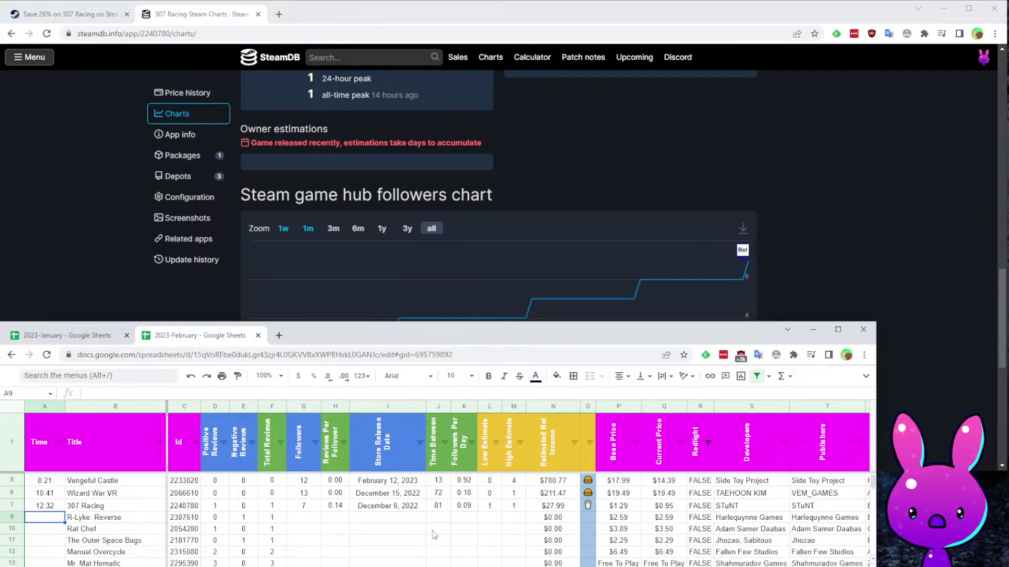
type("14:52")
Copy R-Lyke: Reverse's Id, 2307610, from C9.
key("Tab")
key("Tab")
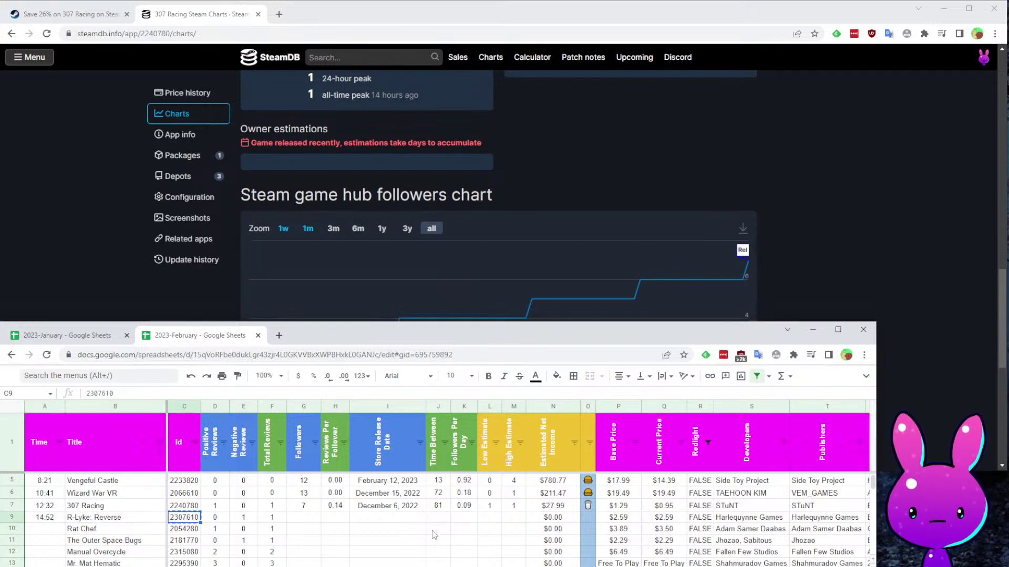
key("ctrl+c")
Look over R-Lyke: Reverse's review counts, base price and developer along row 9.
key("Tab")
key("Tab")
key("Tab")
key("Tab")
key("Tab")
key("Tab")
key("Tab")
key("Tab")
key("Tab")
key("Tab")
key("Tab")
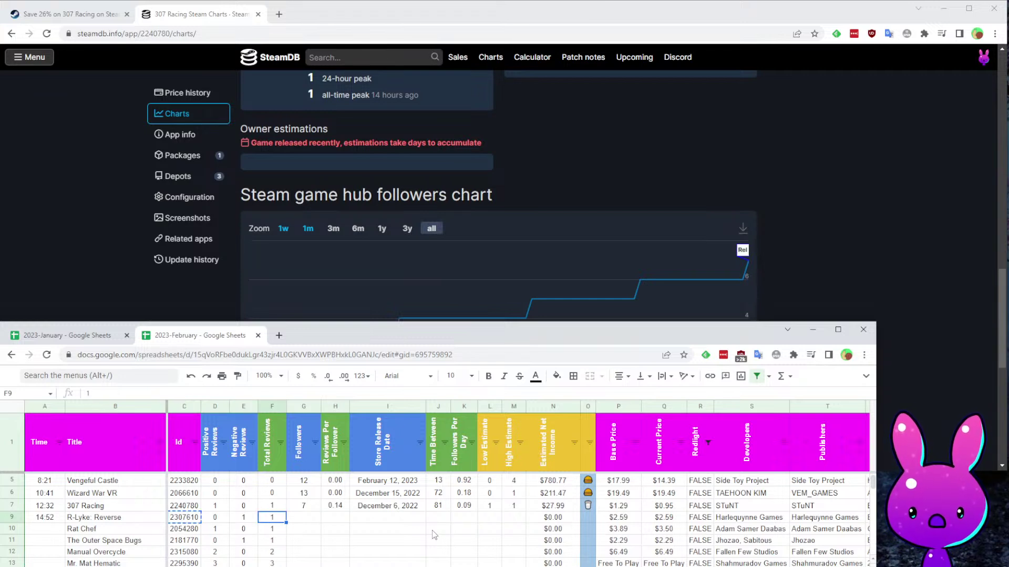
key("Tab")
key("Tab")
key("Tab")
key("Tab")
key("Tab")
key("Tab")
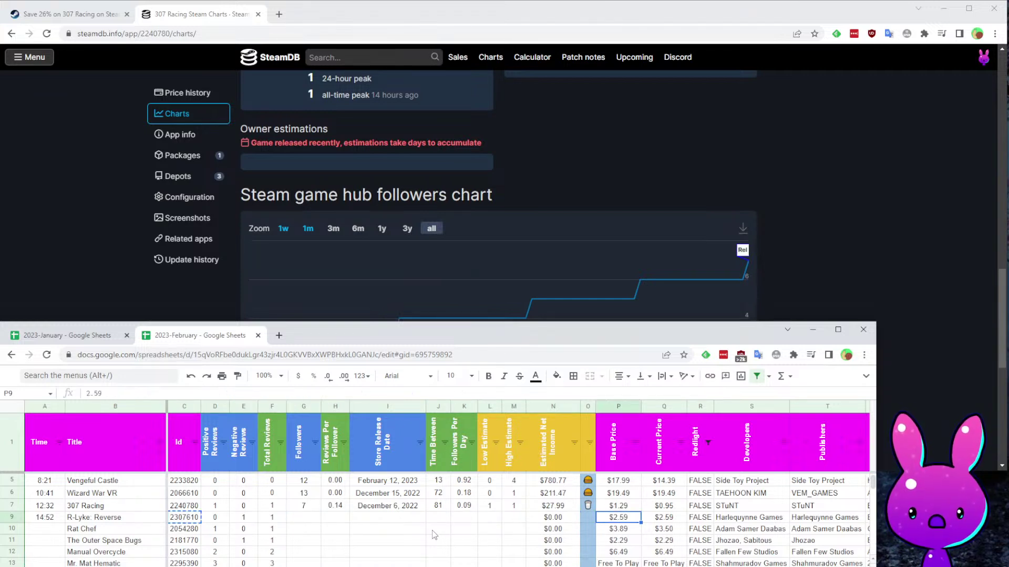
key("shift+Tab")
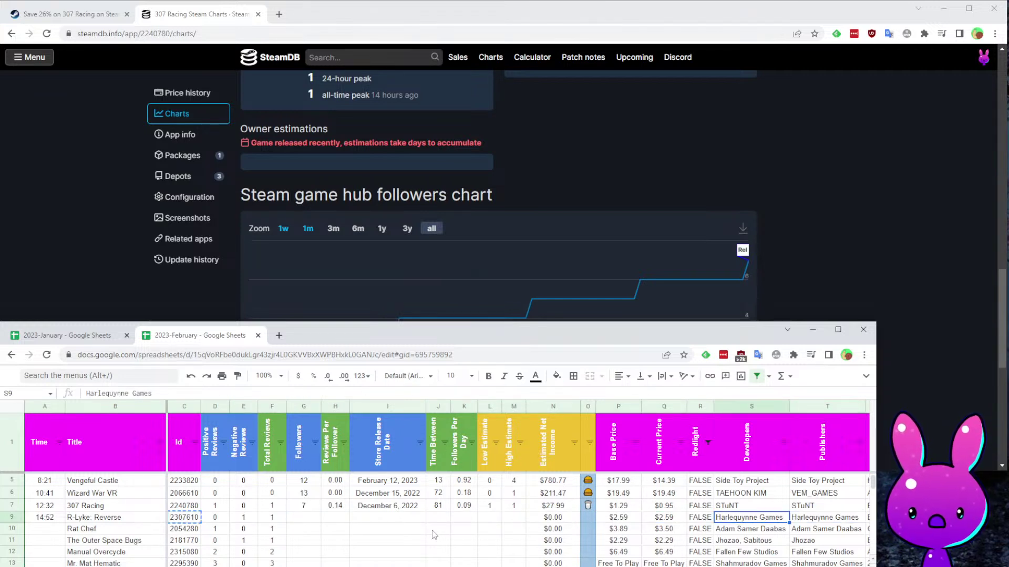
key("Tab")
Load R-Lyke: Reverse's Steam store page by replacing the id in the store address with 2307610.
key("Home")
key("Tab")
key("Tab")
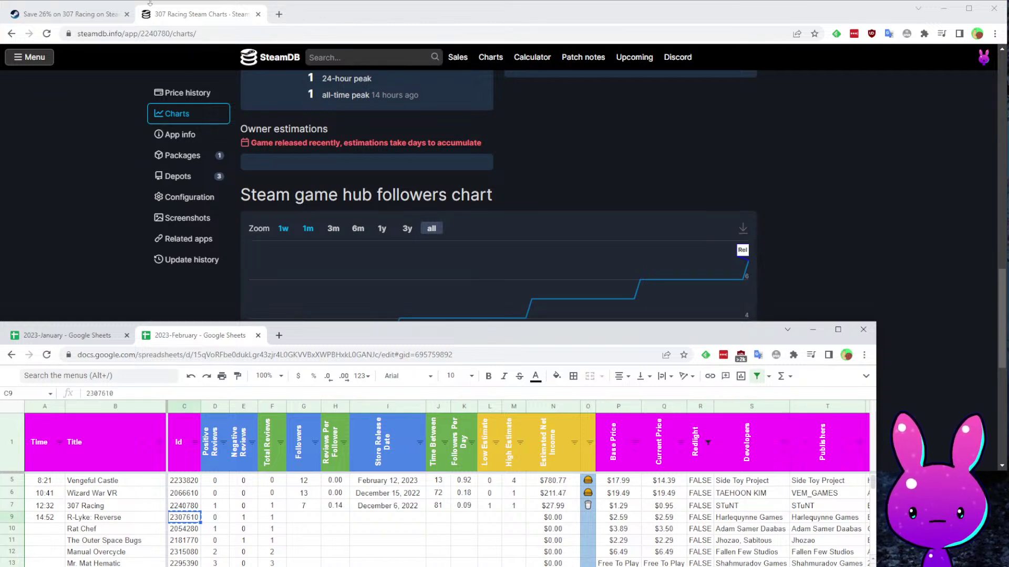
left_click(59, 21)
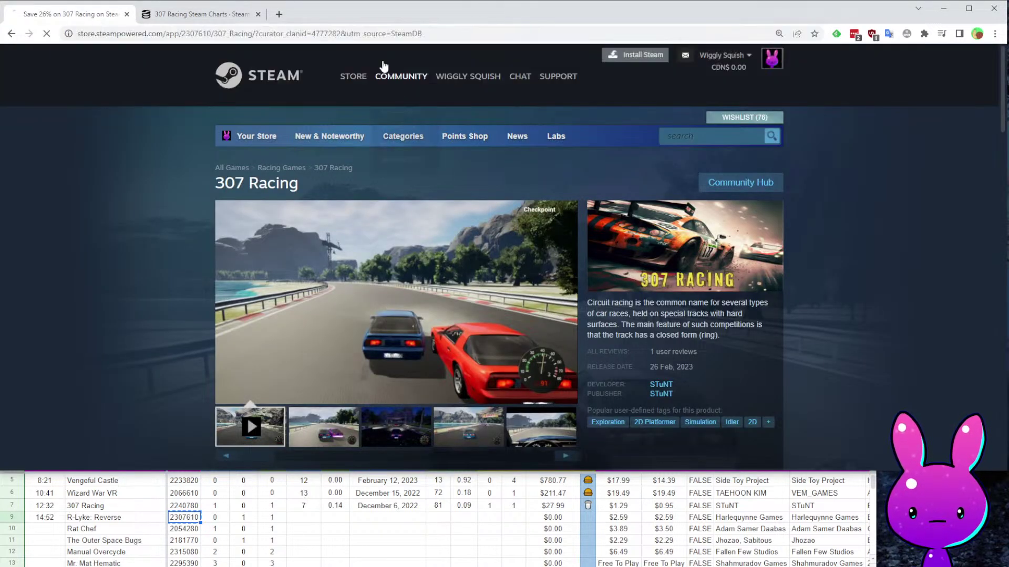
mouse_move(384, 66)
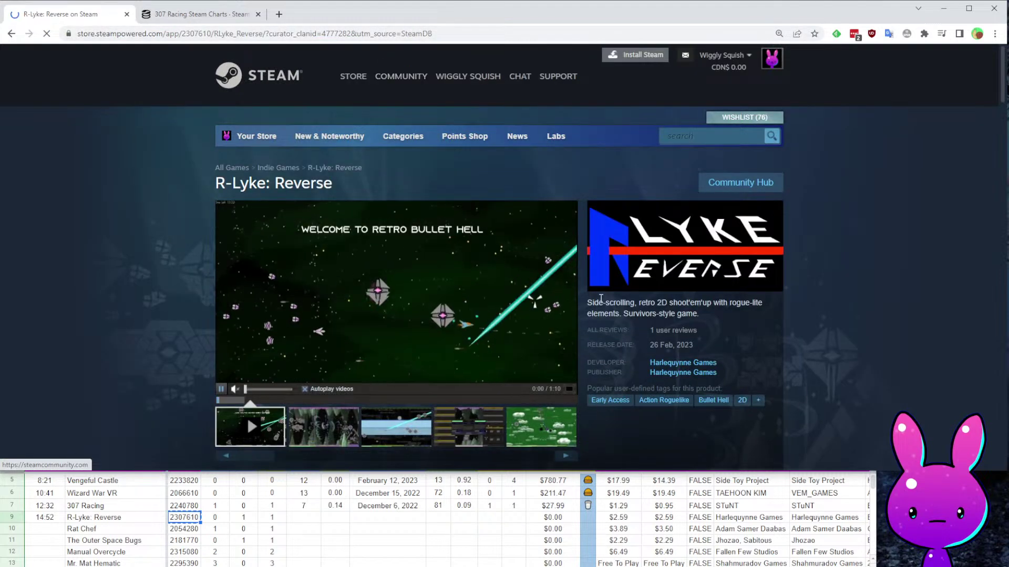
Read R-Lyke: Reverse's short description and examine the trailer's level-up screen in full-screen view.
left_click_drag(639, 303, 676, 303)
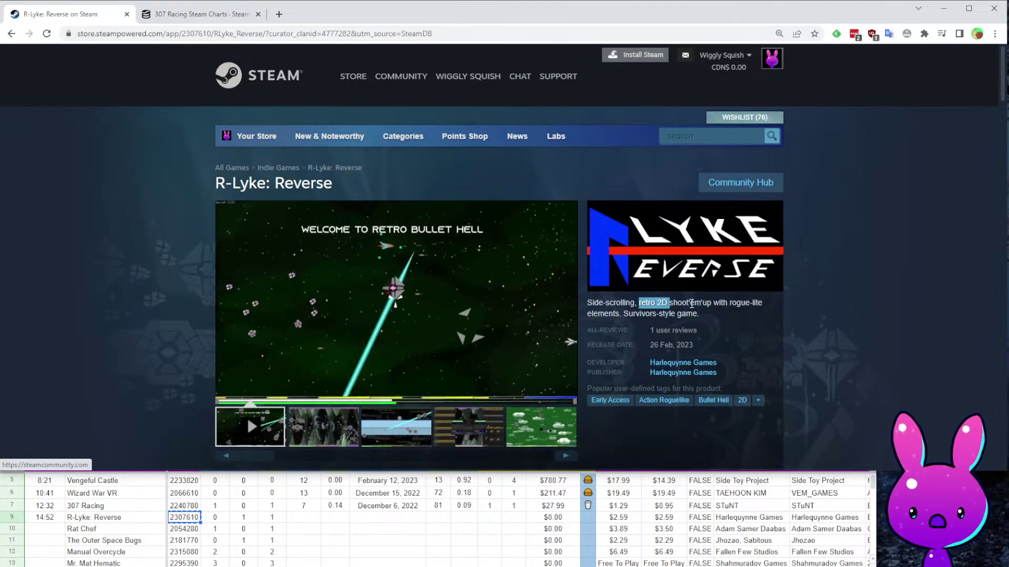
left_click_drag(739, 300, 763, 303)
left_click_drag(631, 303, 711, 320)
left_click(711, 320)
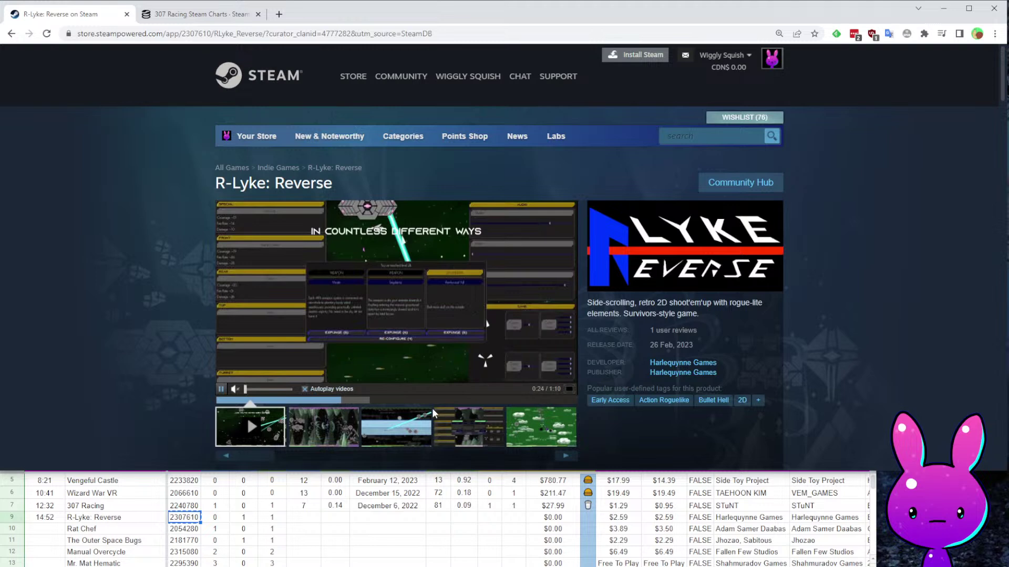
left_click(568, 388)
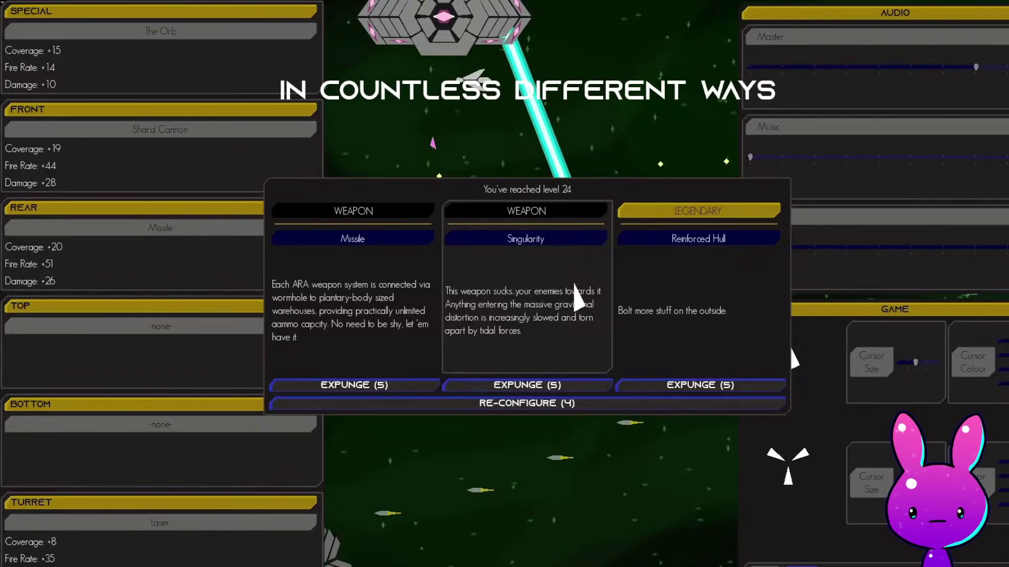
key("Escape")
Read R-Lyke: Reverse's customer review in full, and look over the Early Access section of the store page.
scroll(753, 304, "down", 3)
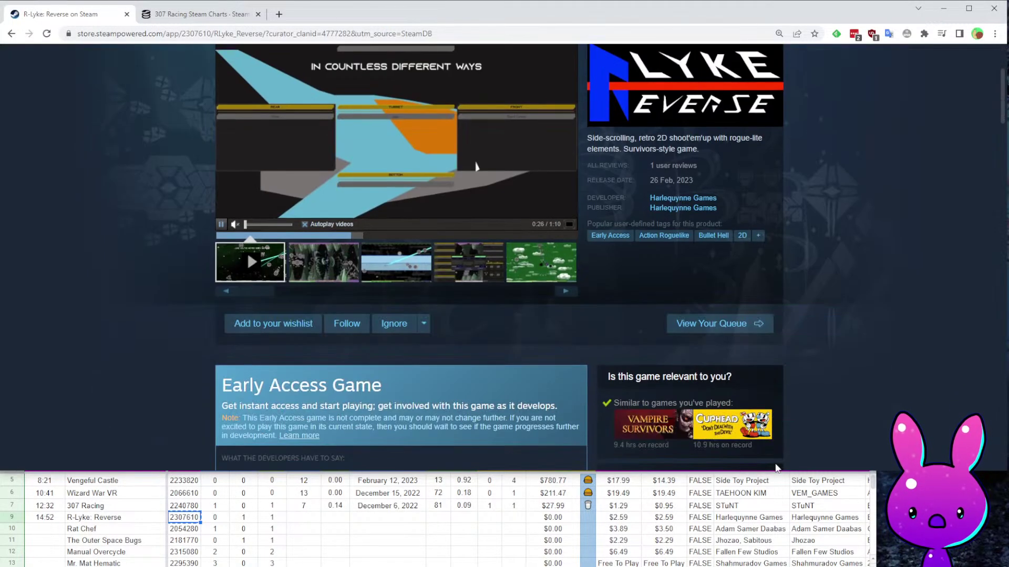
scroll(478, 167, "down", 15)
scroll(490, 317, "down", 2)
left_click(572, 332)
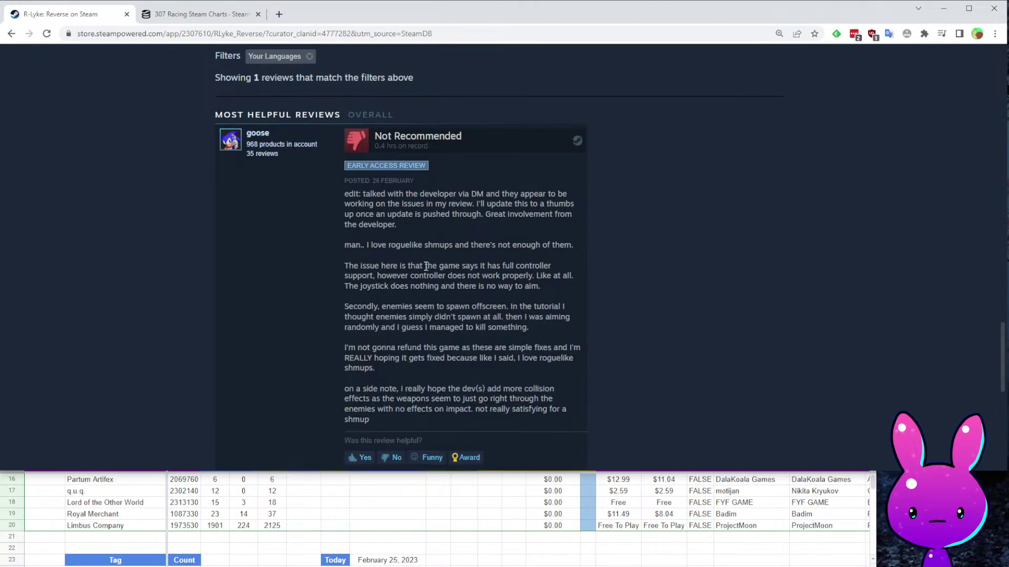
left_click_drag(337, 246, 527, 256)
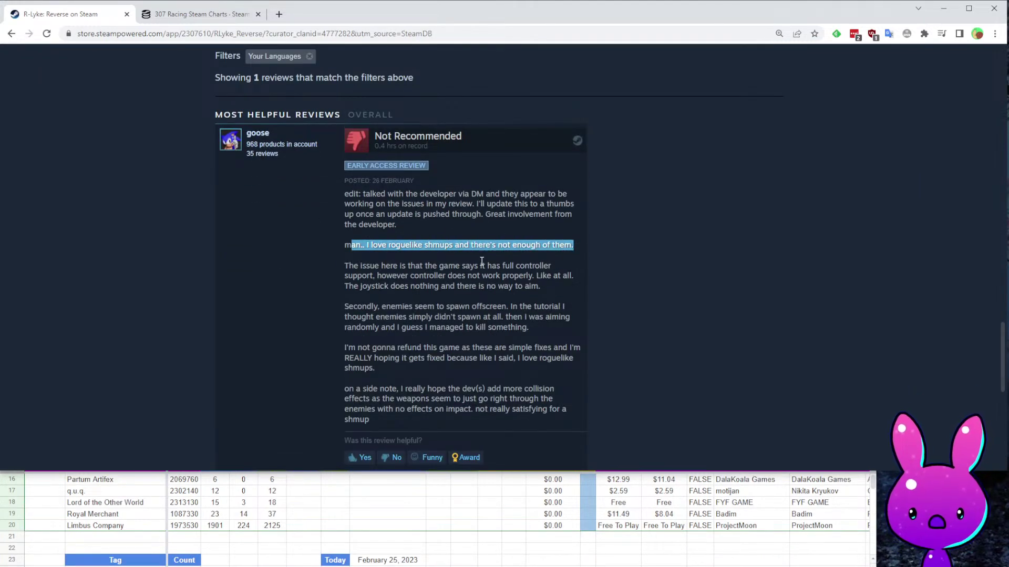
left_click(562, 252)
left_click_drag(359, 263, 557, 274)
left_click(413, 295)
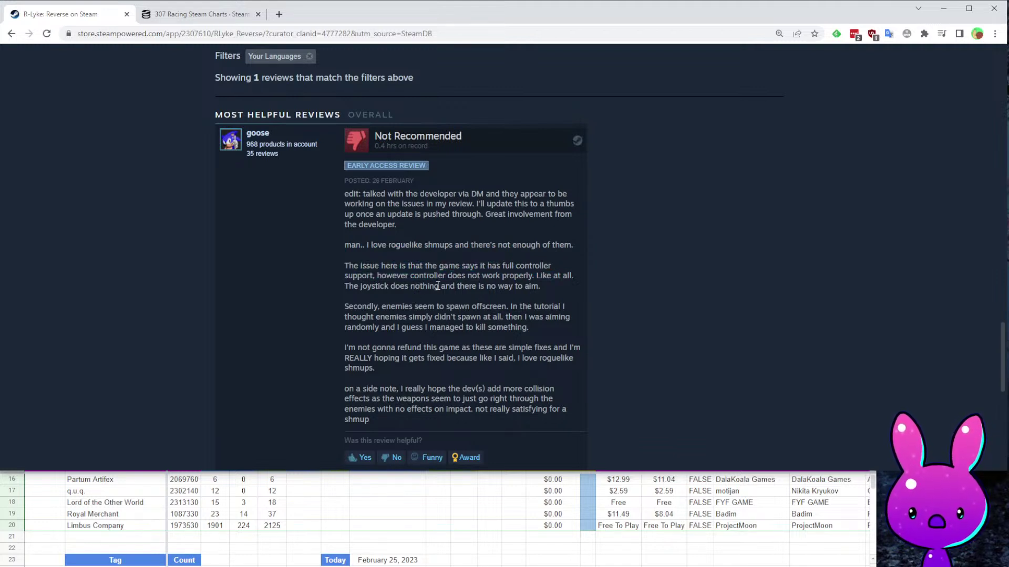
left_click_drag(341, 308, 533, 309)
left_click(530, 352)
left_click_drag(411, 317, 547, 330)
left_click(526, 355)
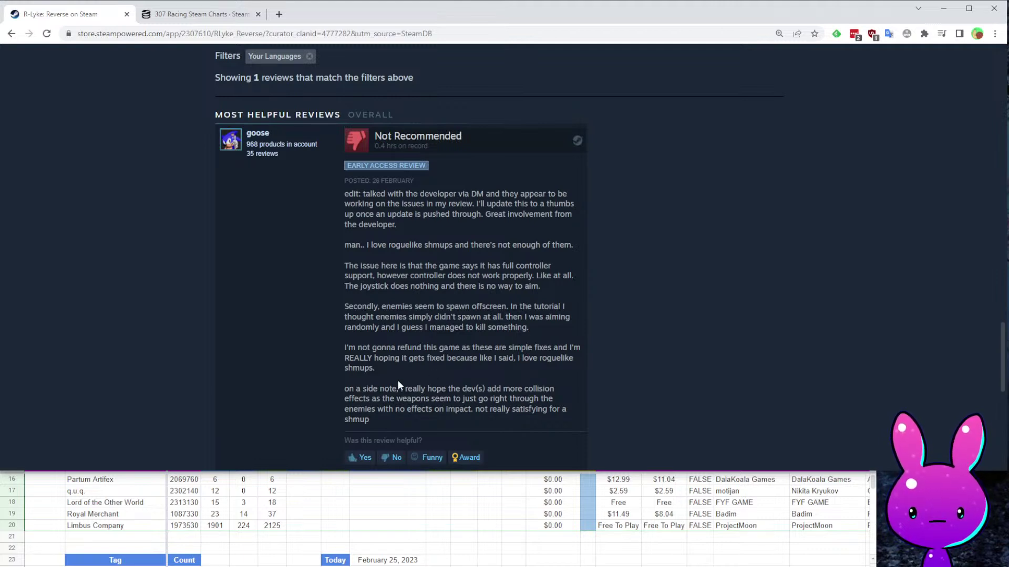
key("Home")
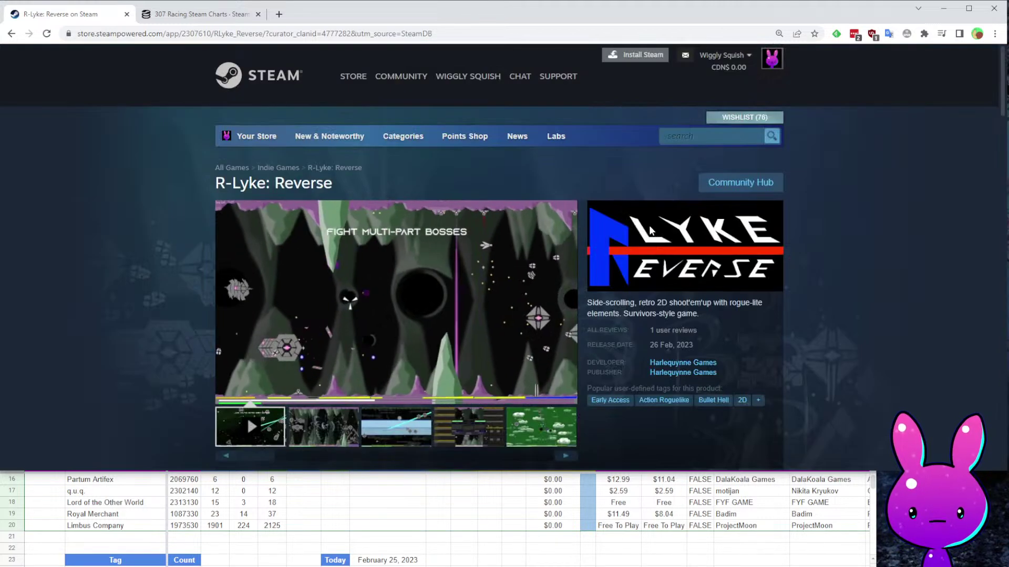
scroll(509, 321, "down", 5)
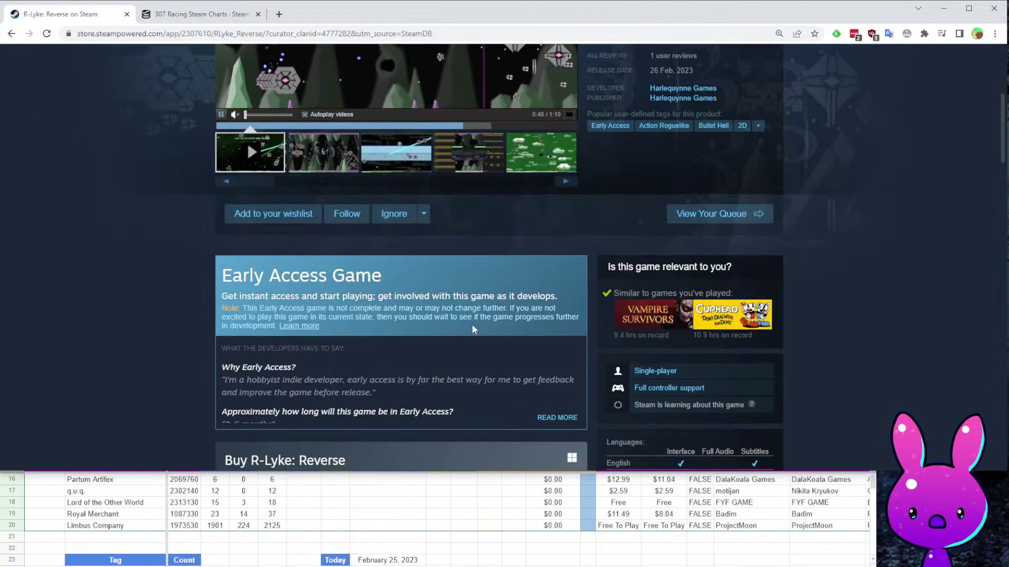
Load R-Lyke: Reverse's SteamDB charts page by replacing the id in the SteamDB address with 2307610.
left_click(208, 33)
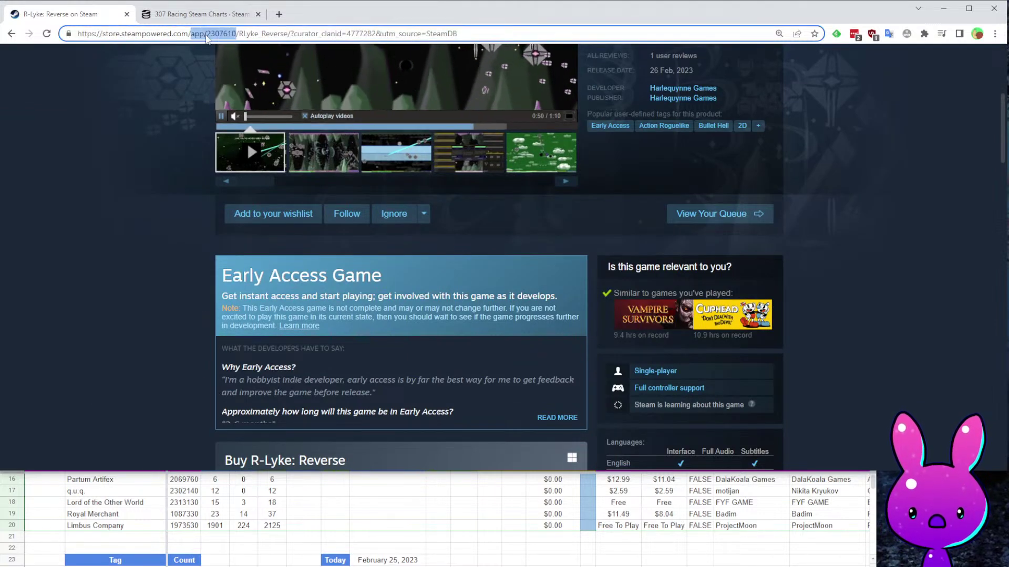
left_click(181, 14)
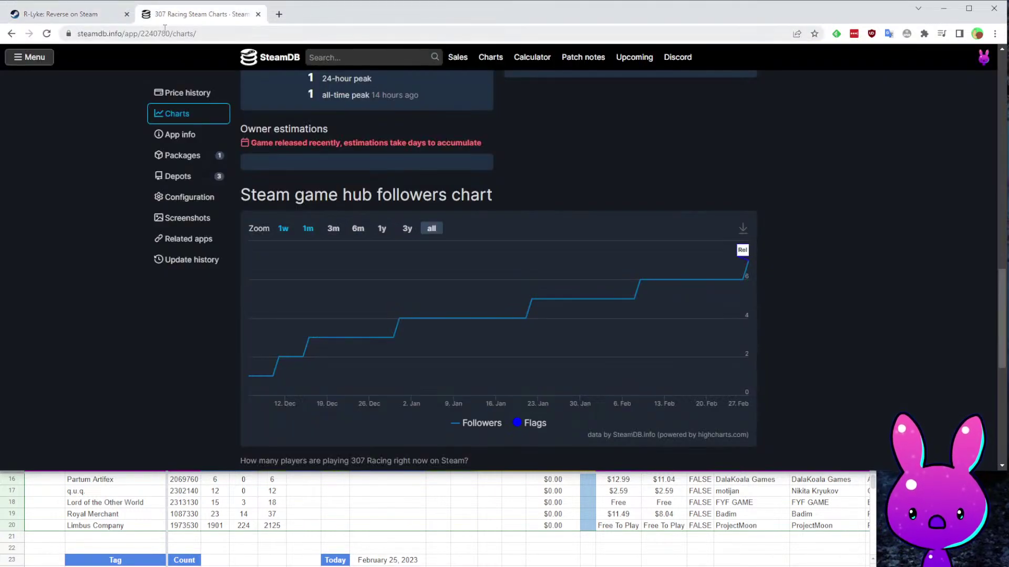
left_click_drag(169, 34, 222, 34)
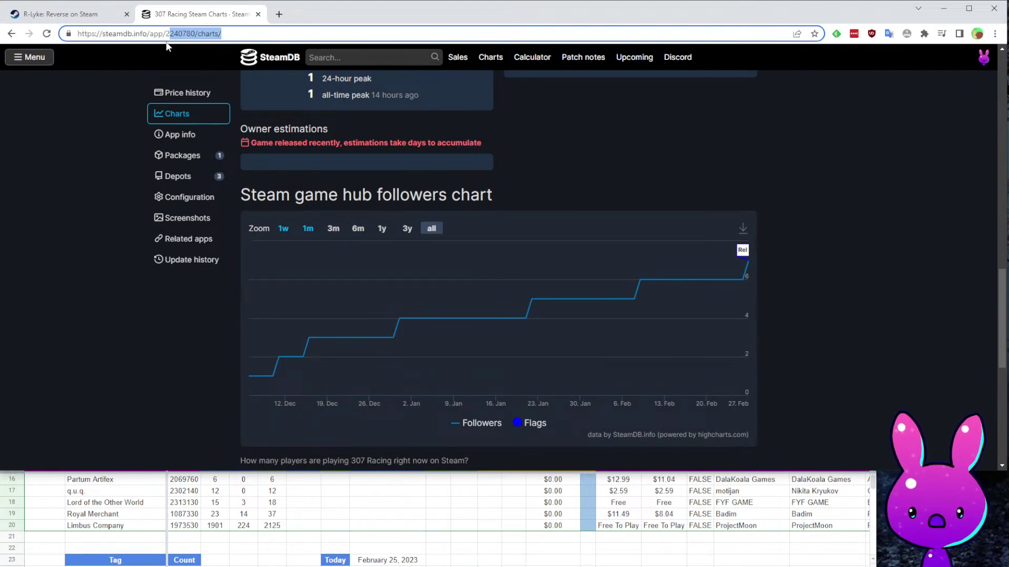
key("shift+Left")
key("ctrl+v")
key("Return")
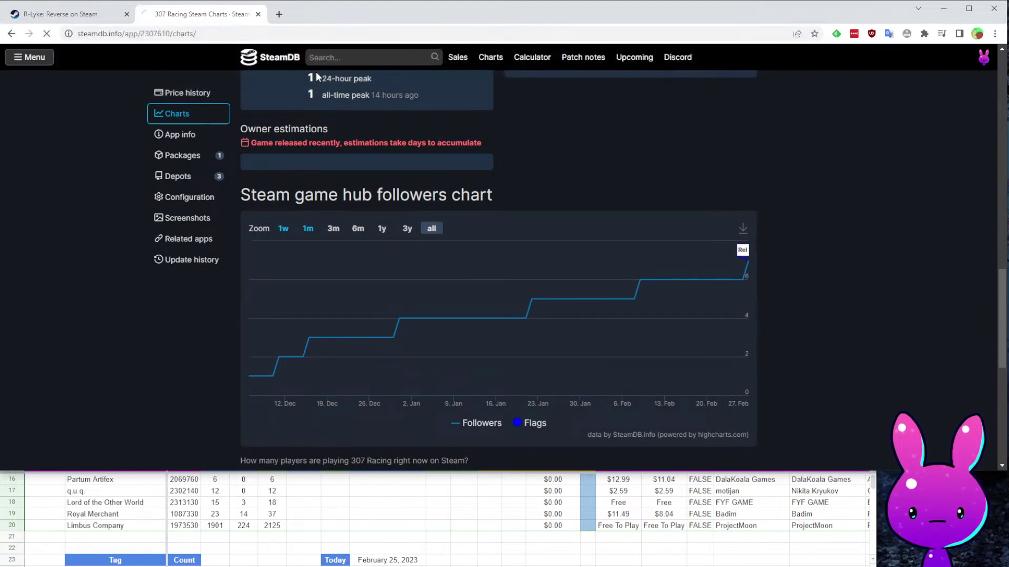
Enter 8 as R-Lyke: Reverse's Followers in G9, taken from the store data on its SteamDB charts page.
scroll(455, 230, "down", 4)
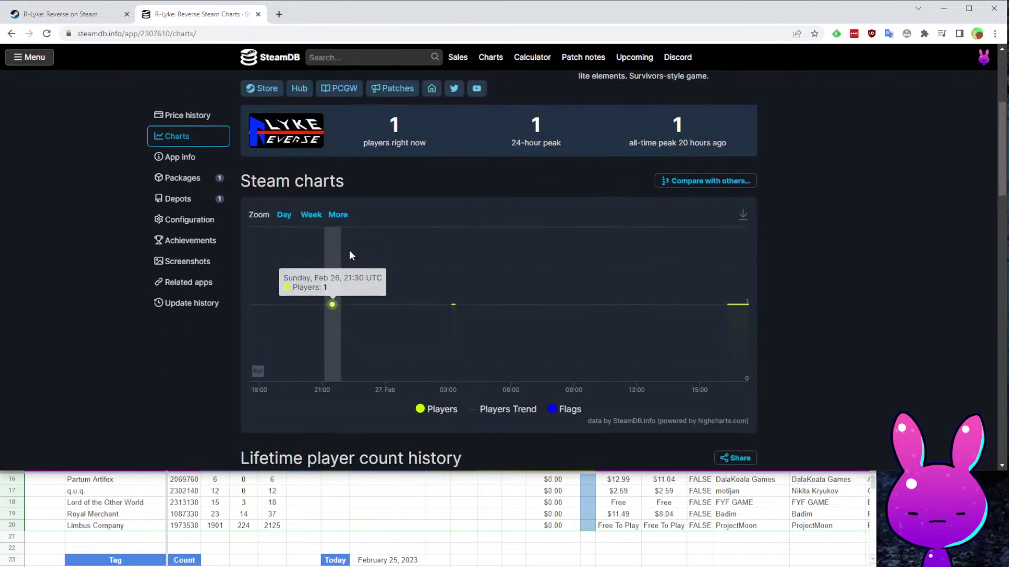
scroll(751, 194, "down", 4)
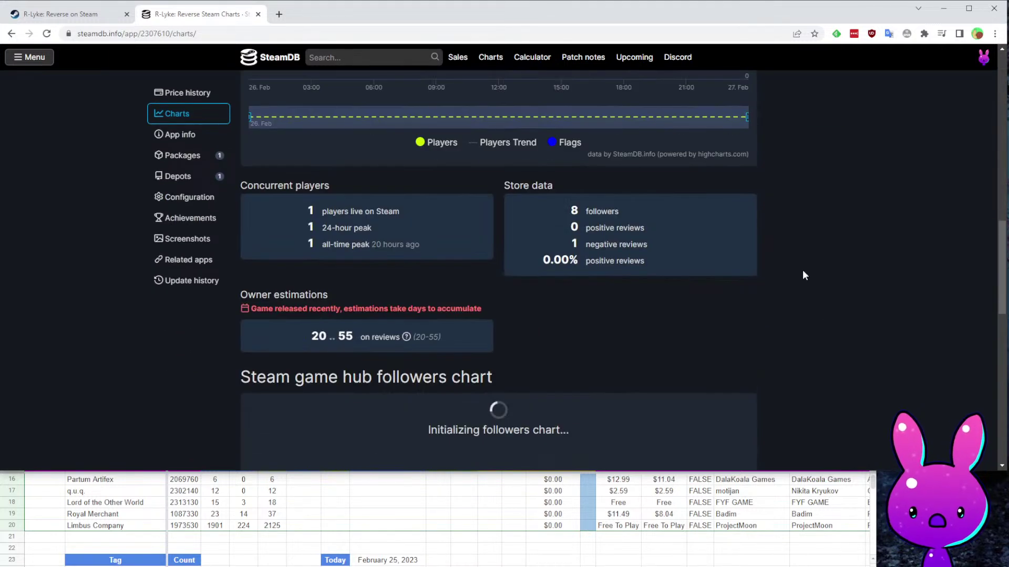
scroll(746, 294, "down", 10)
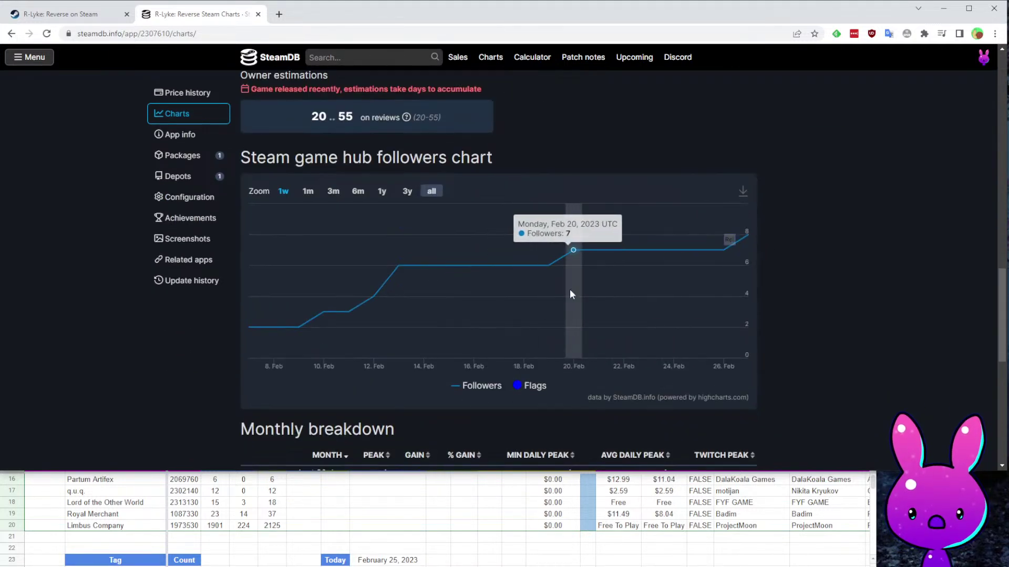
scroll(569, 288, "up", 2)
left_click(305, 504)
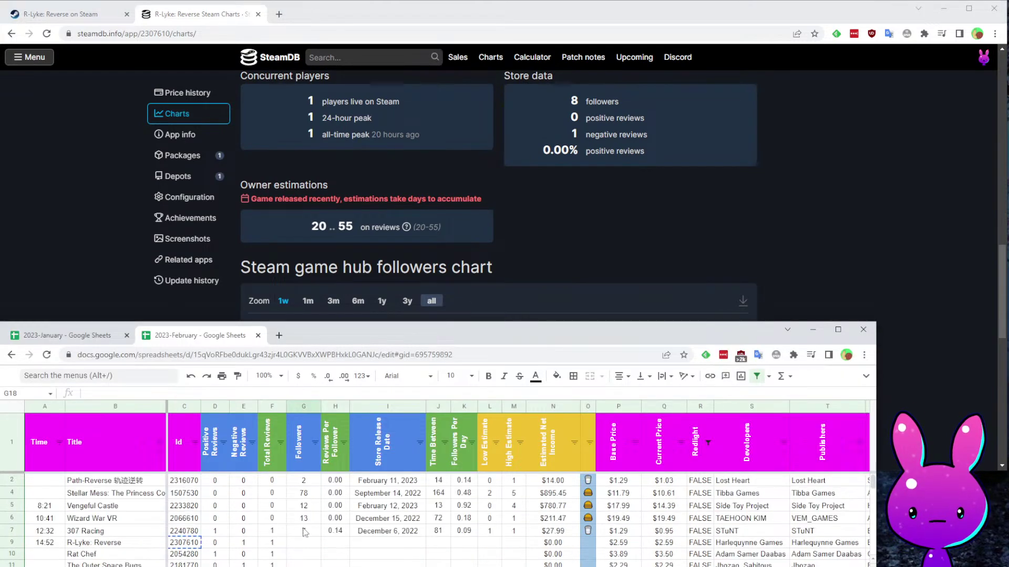
left_click(306, 545)
type("8")
key("Tab")
key("Tab")
Enter 2/7/2023 as R-Lyke: Reverse's Store Release Date in I9, based on the start of its followers chart.
left_click(732, 195)
scroll(802, 259, "up", 1)
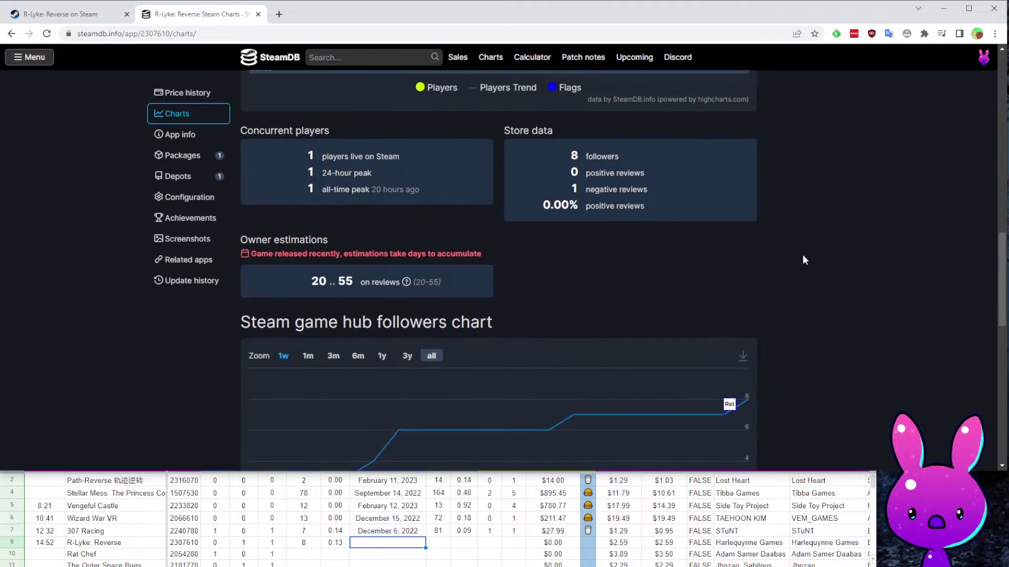
scroll(803, 259, "down", 3)
key("alt+Tab")
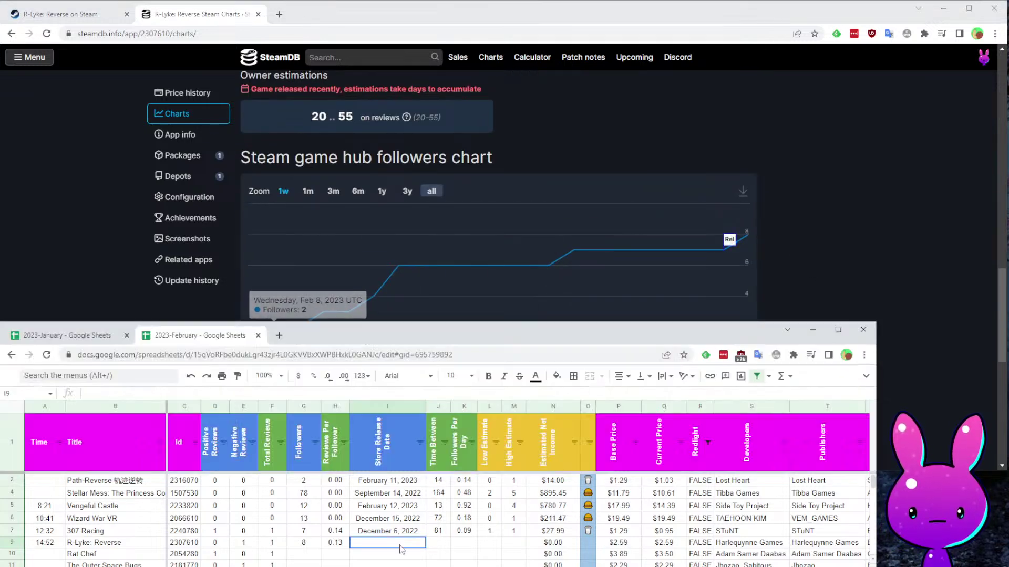
type("2/7/2023")
key("Return")
Review R-Lyke: Reverse's review counts, followers and calculated ratios along row 9.
key("Up")
key("Up")
key("Left")
key("Left")
key("Down")
key("Right")
key("Right")
key("Right")
key("Right")
key("Left")
key("Left")
key("Left")
key("Left")
key("Left")
key("Left")
key("Left")
key("Left")
key("Left")
key("Left")
key("Right")
key("Right")
key("Right")
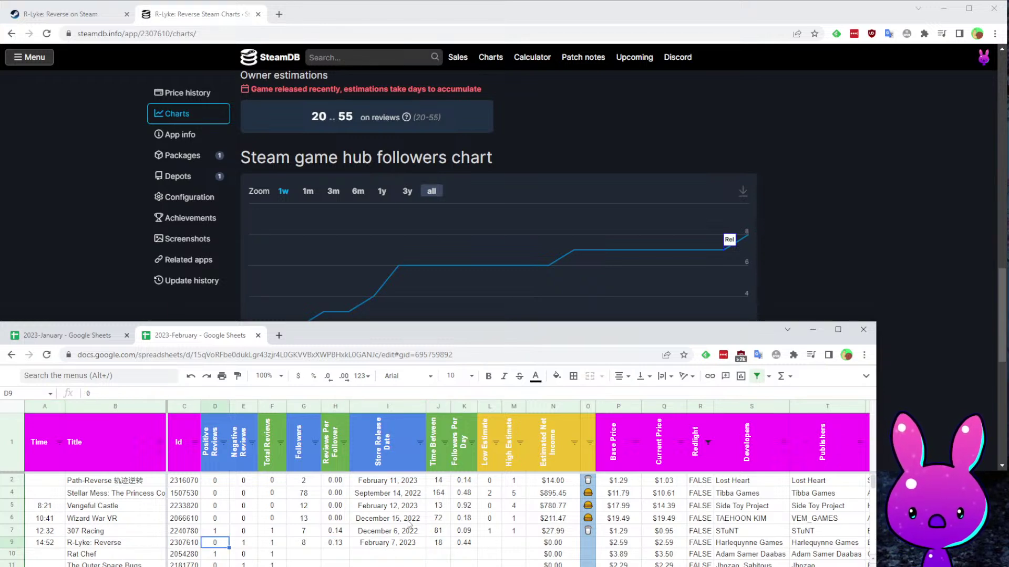
key("Right")
key("Right")
key("Right")
key("Right")
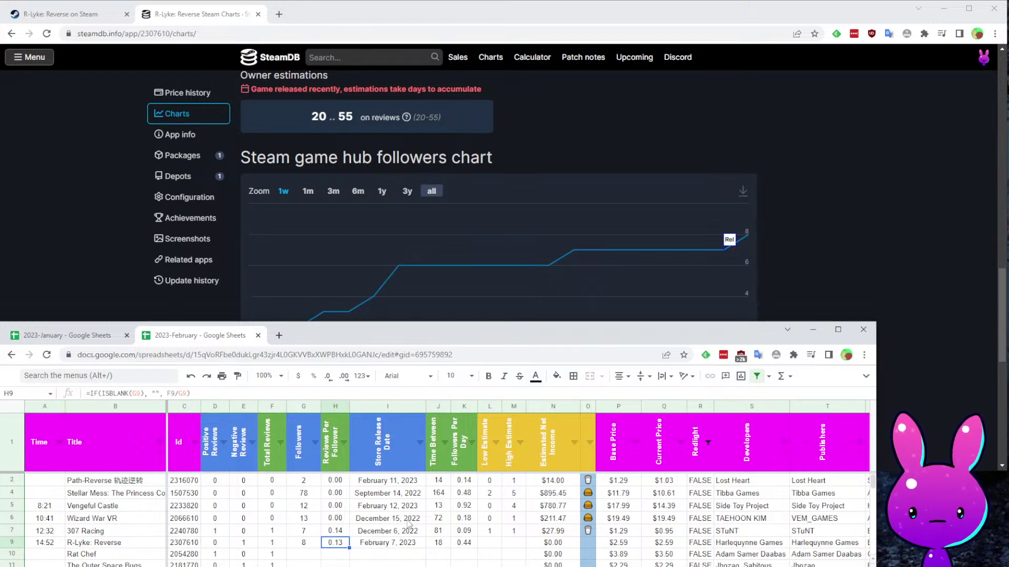
Recheck R-Lyke: Reverse's store release date, time between and followers per day in row 9.
key("Right")
key("Right")
key("Right")
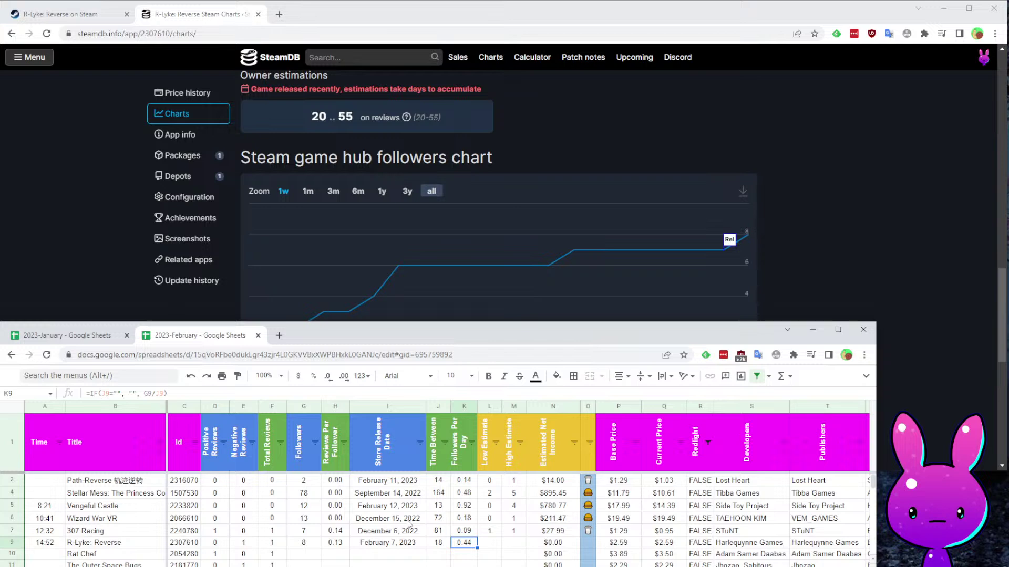
key("Left")
key("Left")
key("Left")
key("Left")
key("Left")
key("Left")
key("Left")
key("Left")
key("Left")
key("Left")
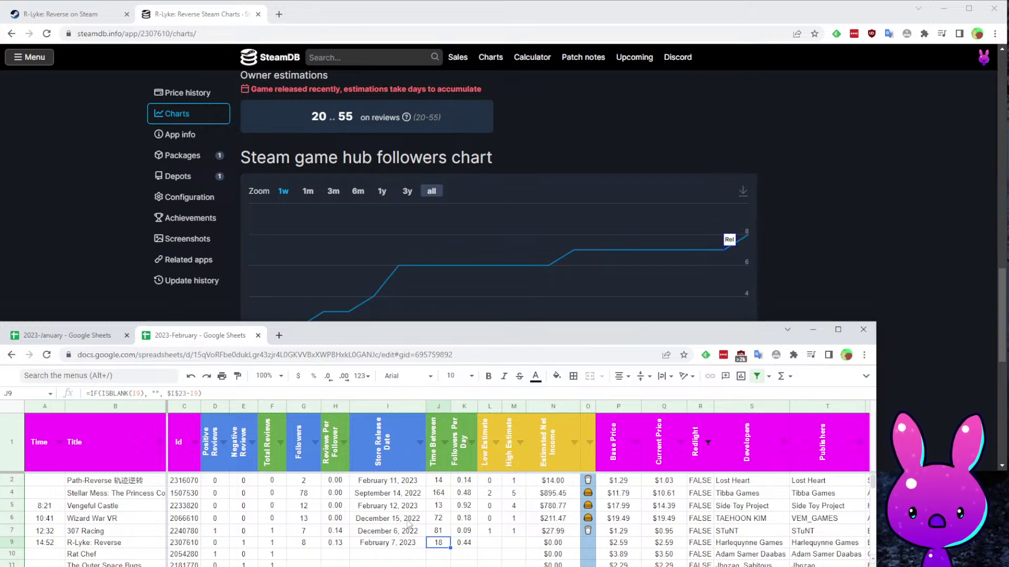
key("Right")
key("Right")
key("Right")
key("Right")
key("Right")
key("Right")
key("Right")
key("Right")
key("Right")
key("Right")
key("Right")
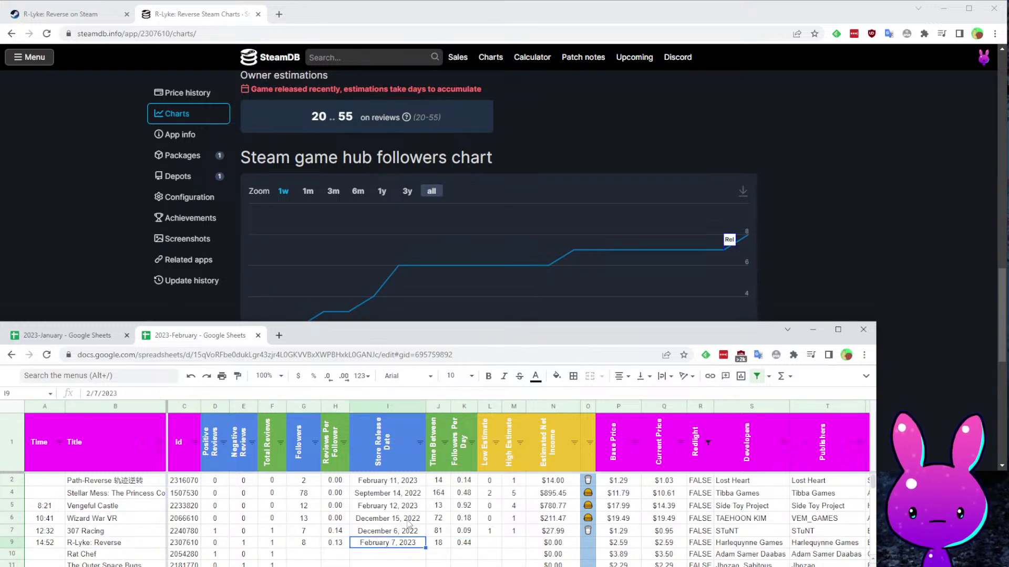
Enter sales estimates for R-Lyke: Reverse, with 1 as the Low Estimate in L9 and 2 as the High Estimate in M9.
type("1")
key("Right")
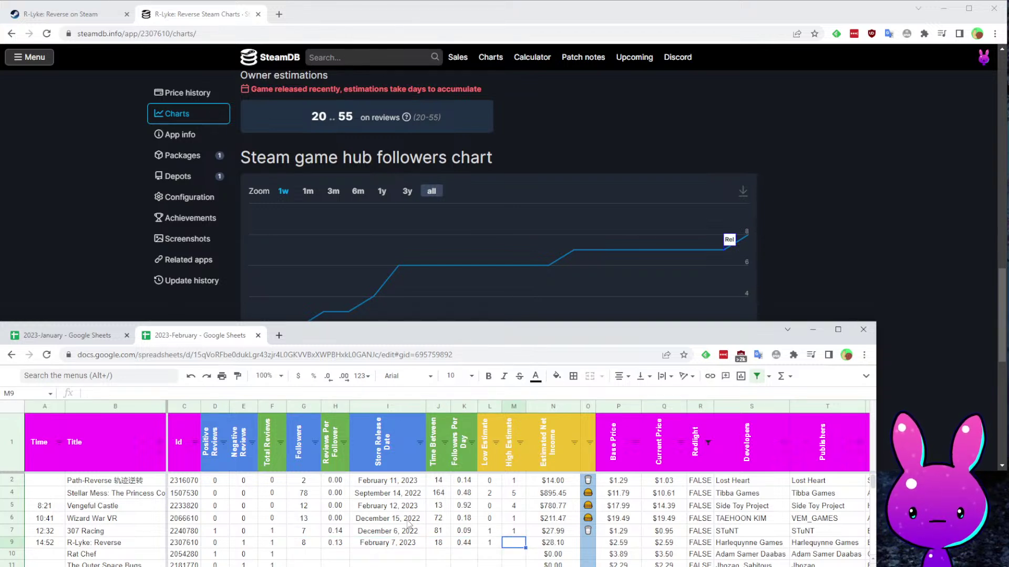
type("2")
key("Left")
key("Right")
key("Right")
key("Right")
key("Right")
key("Right")
key("Right")
key("Right")
key("Right")
key("Home")
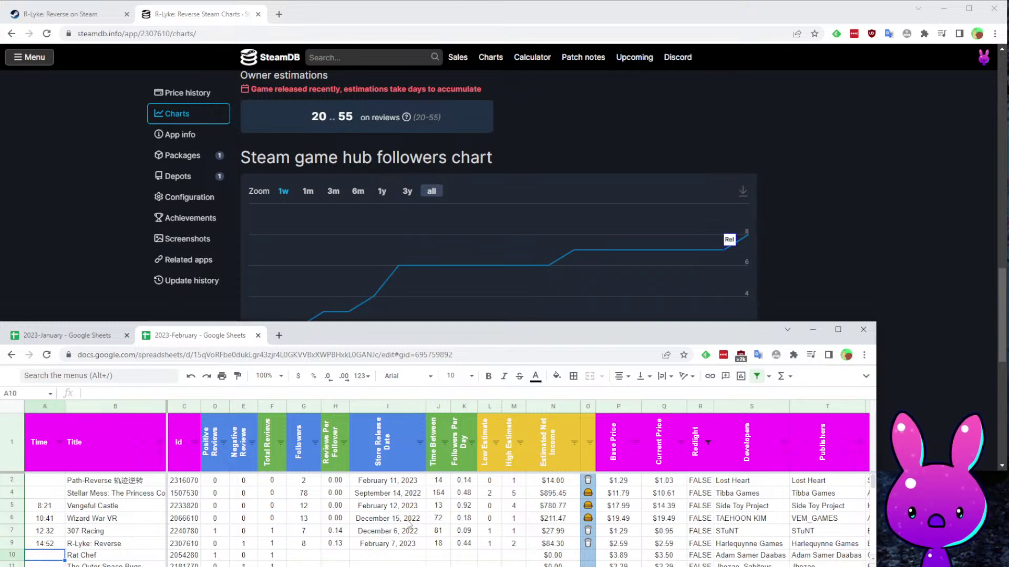
Look over the remaining unreviewed releases listed below R-Lyke: Reverse in the sheet.
key("Down")
key("Down")
key("Down")
key("Down")
key("Down")
key("Down")
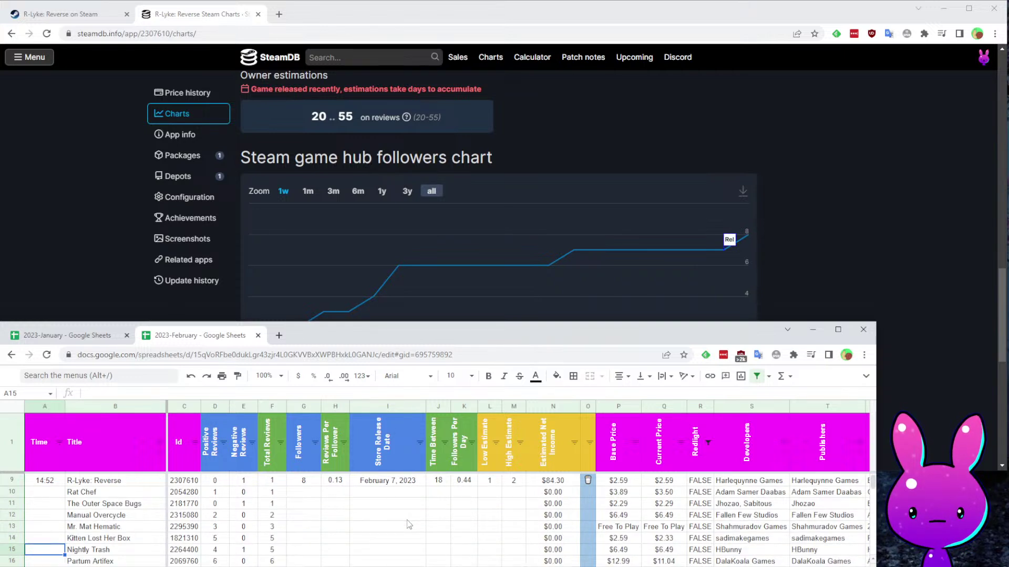
key("Up")
key("Up")
key("Up")
key("Up")
key("Up")
key("Up")
key("Right")
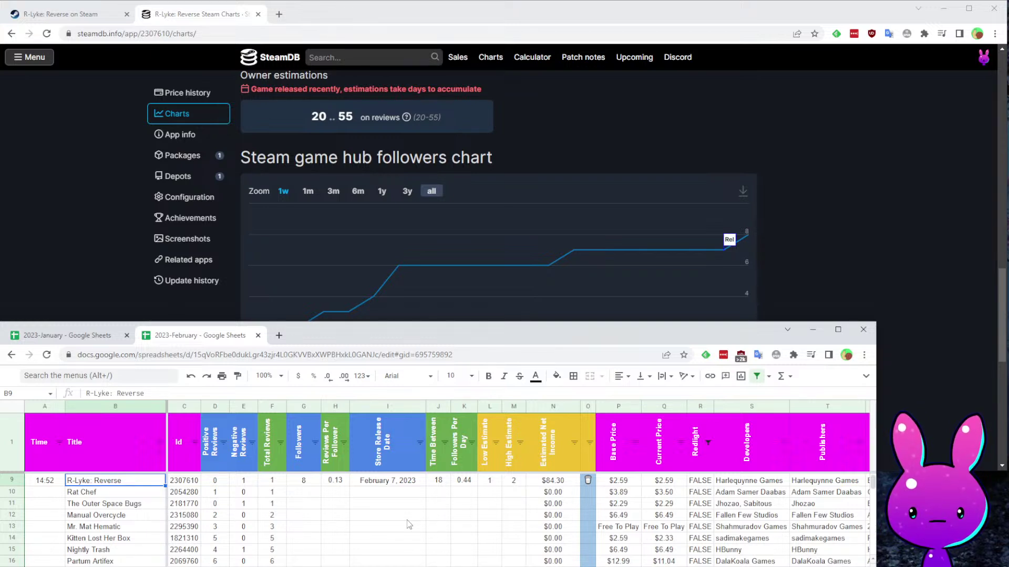
Enter 17:52 as Rat Chef's Time in A10 and copy its Id from C10.
key("Return")
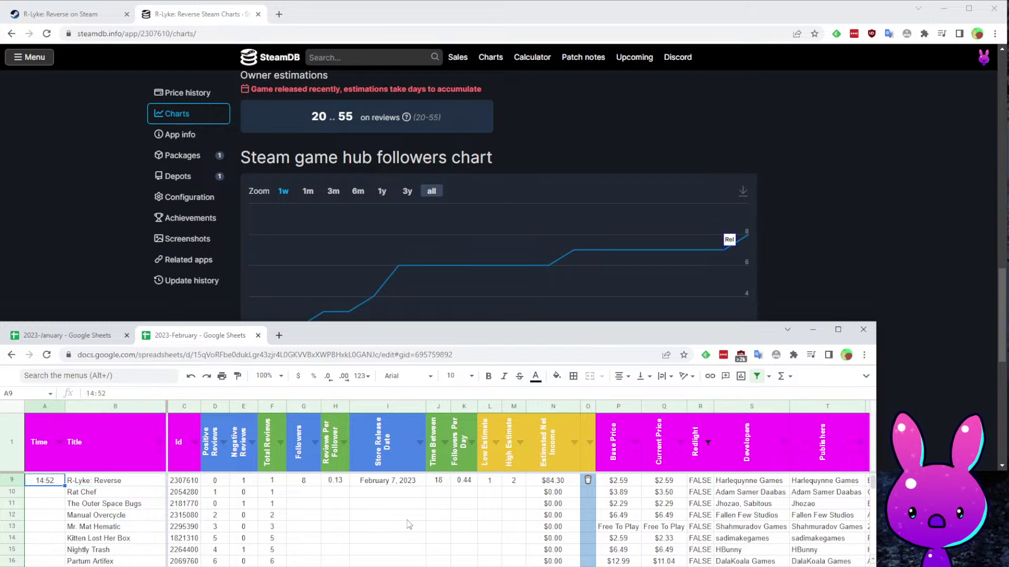
type("17:52")
key("Return")
key("Up")
key("Right")
key("Right")
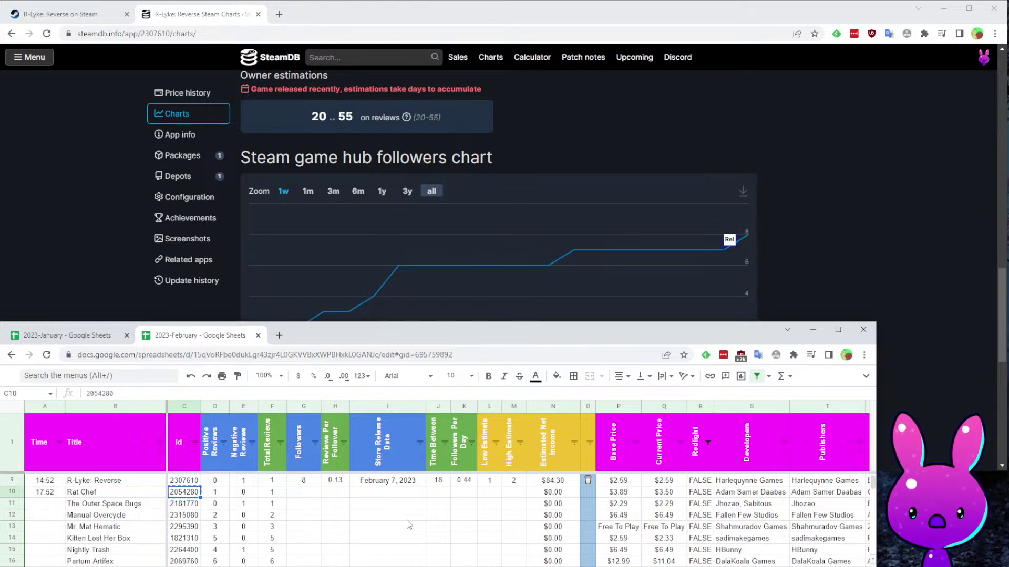
key("ctrl+c")
Review Rat Chef's review counts, prices and developer and publisher details along row 10.
key("Right")
key("Right")
key("Right")
key("Right")
key("Right")
key("Right")
key("Right")
key("Right")
key("Right")
key("Right")
key("Right")
key("Right")
key("Right")
key("Right")
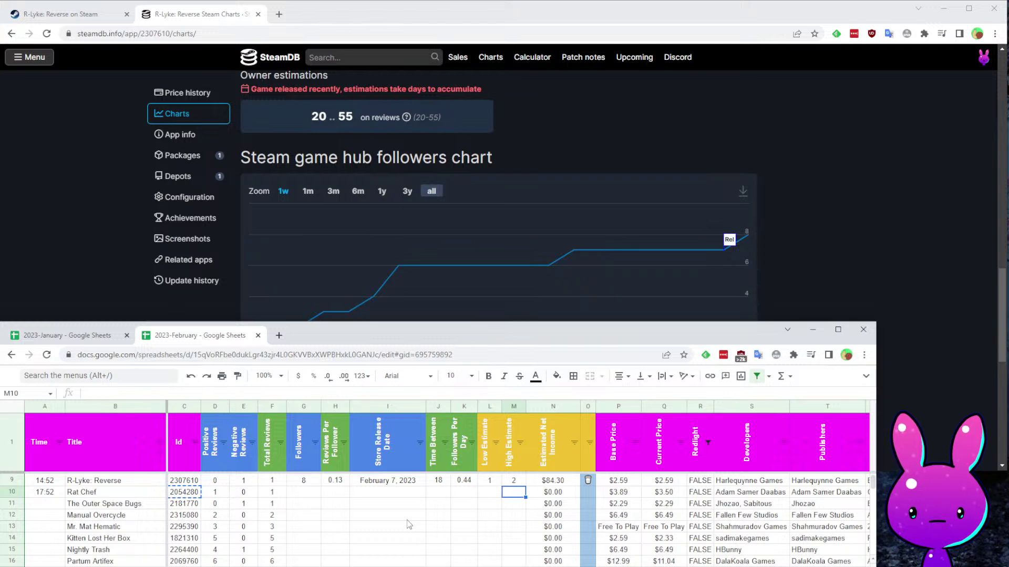
key("Left")
key("Left")
key("Right")
key("Right")
key("Right")
key("Right")
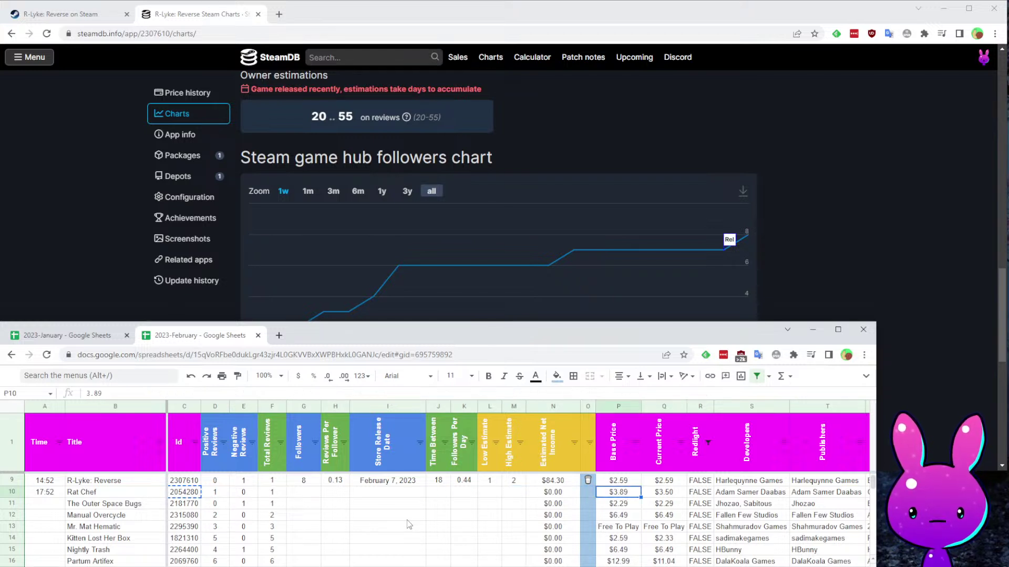
key("Right")
key("Home")
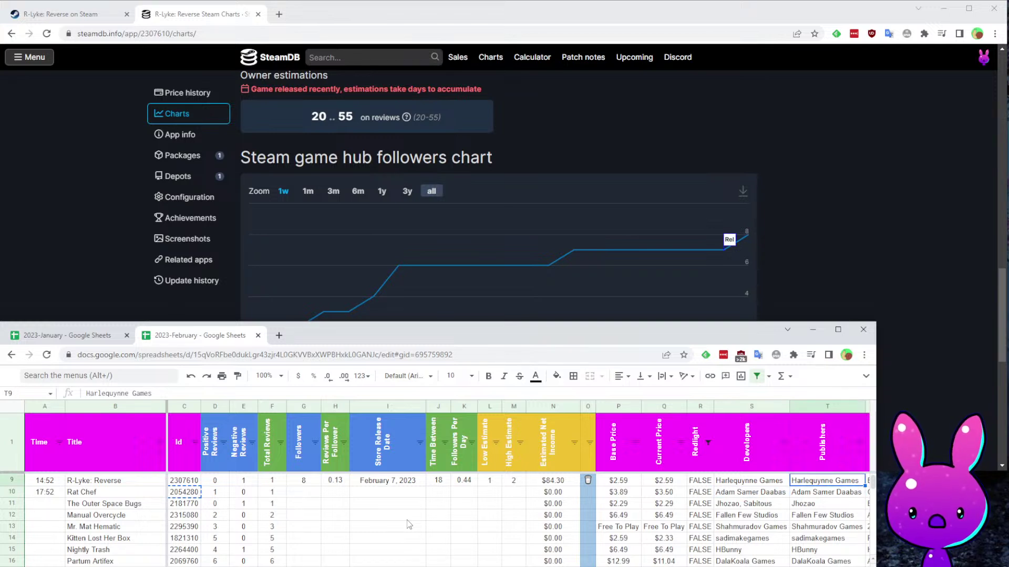
key("Right")
key("Right")
key("Right")
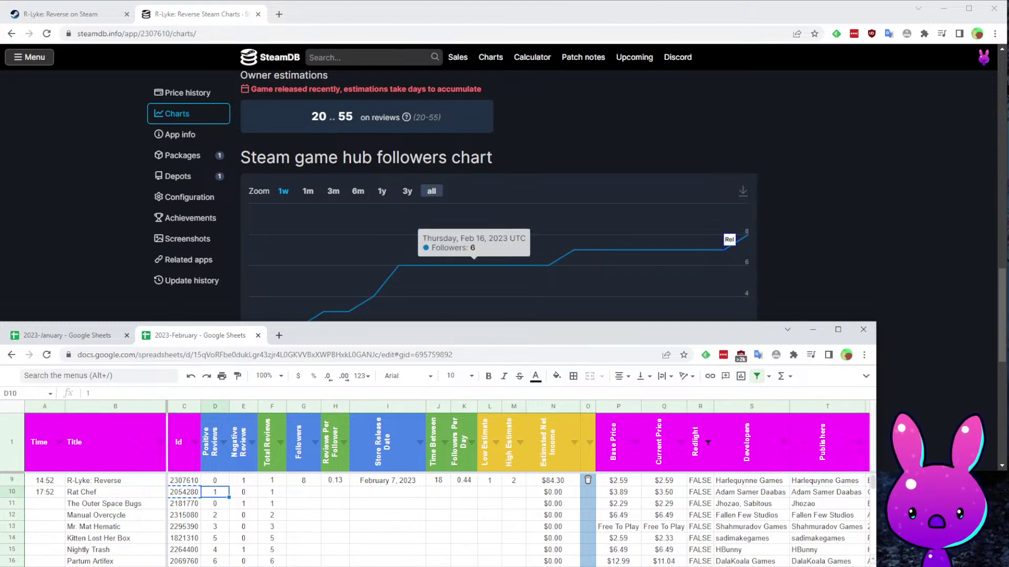
Load Rat Chef's Steam store page by replacing the id in the store address with 2054280.
left_click(60, 14)
double_click(216, 33)
key("ctrl+v")
key("Return")
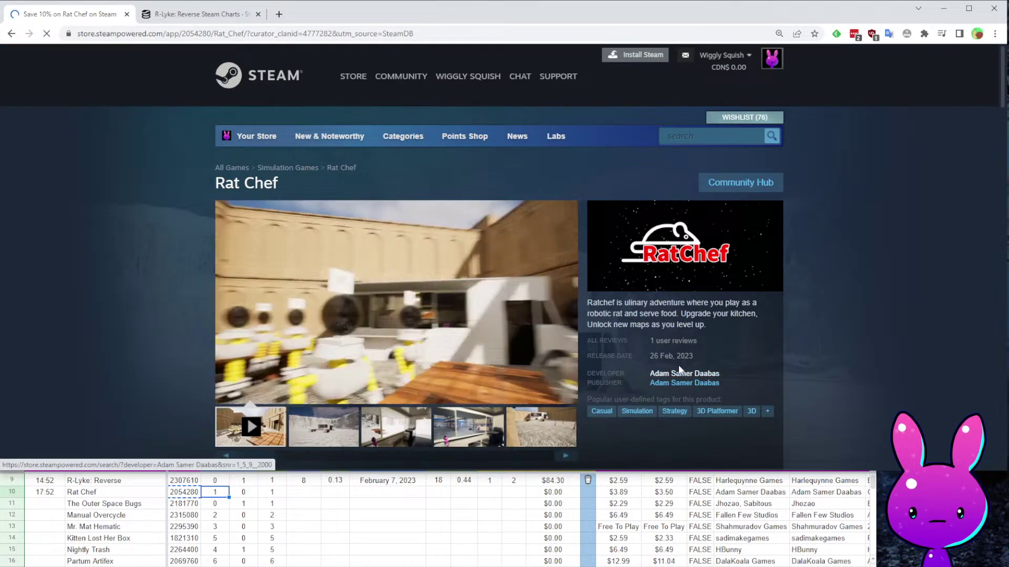
Read Rat Chef's short description on its store page and watch its trailer in full screen.
double_click(648, 303)
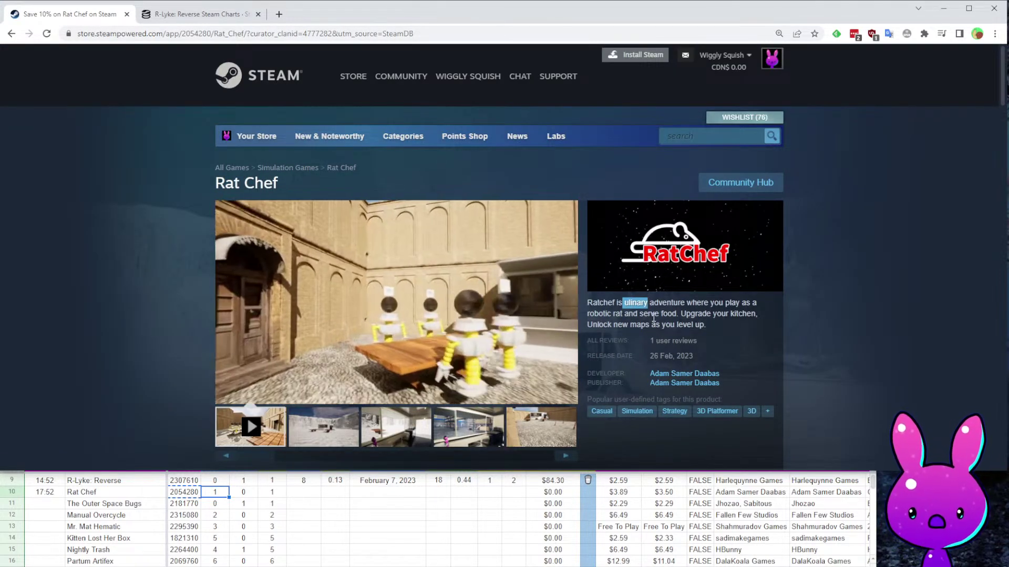
left_click(655, 315)
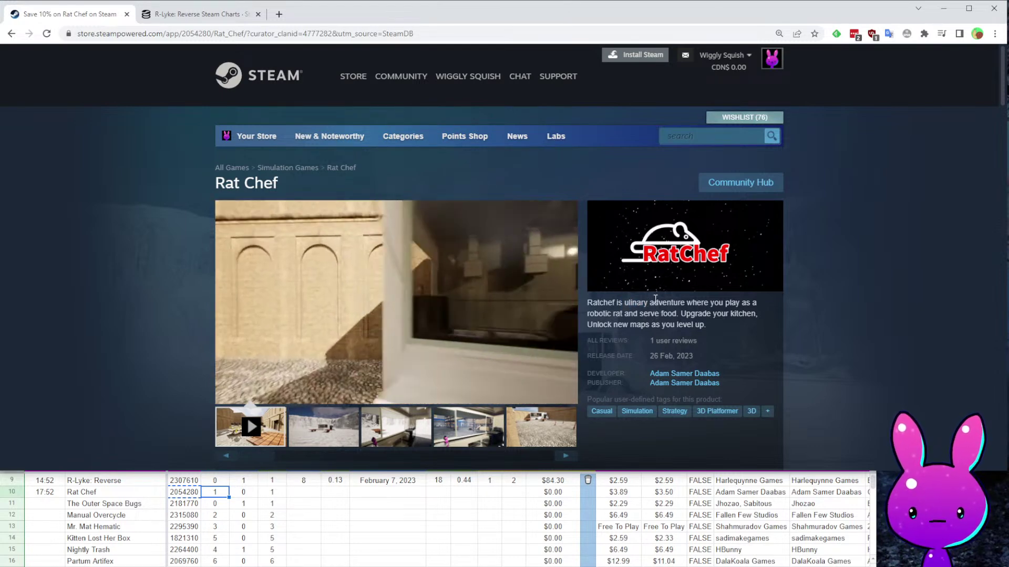
left_click_drag(610, 316, 762, 329)
left_click(685, 316)
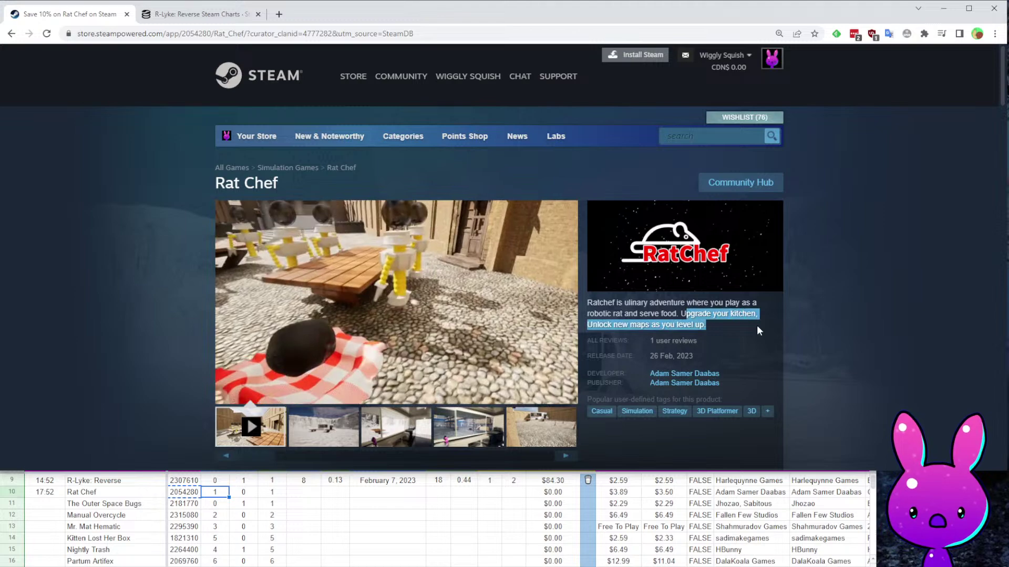
left_click(756, 328)
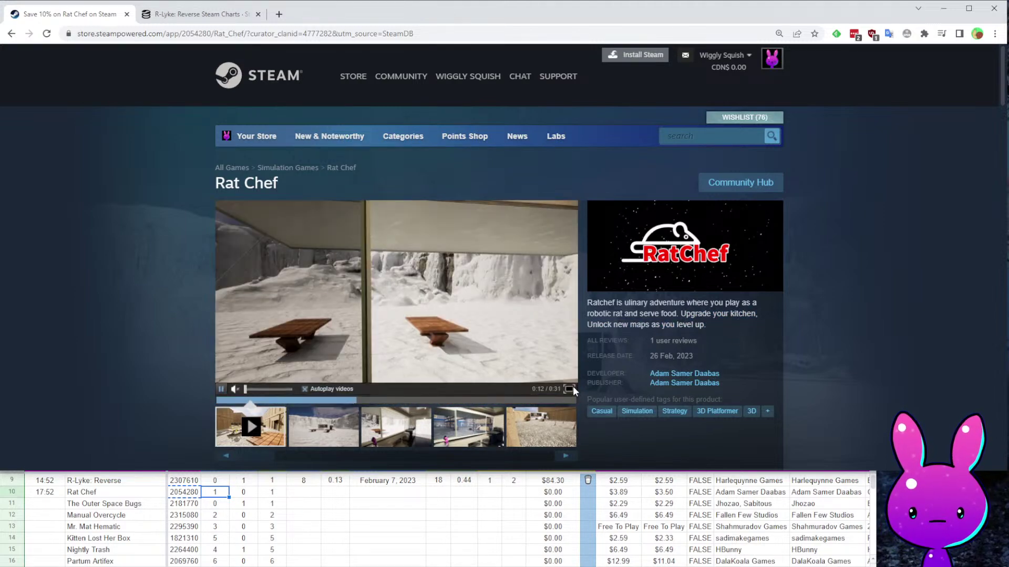
double_click(572, 386)
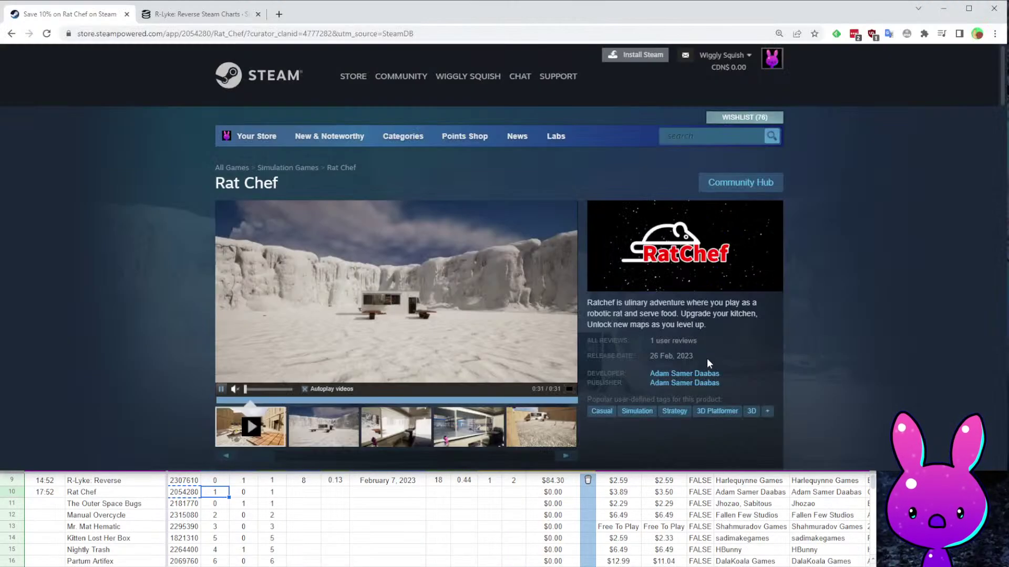
View the kitchen and courtyard screenshots in Rat Chef's store page gallery.
scroll(642, 303, "down", 10)
scroll(652, 357, "up", 7)
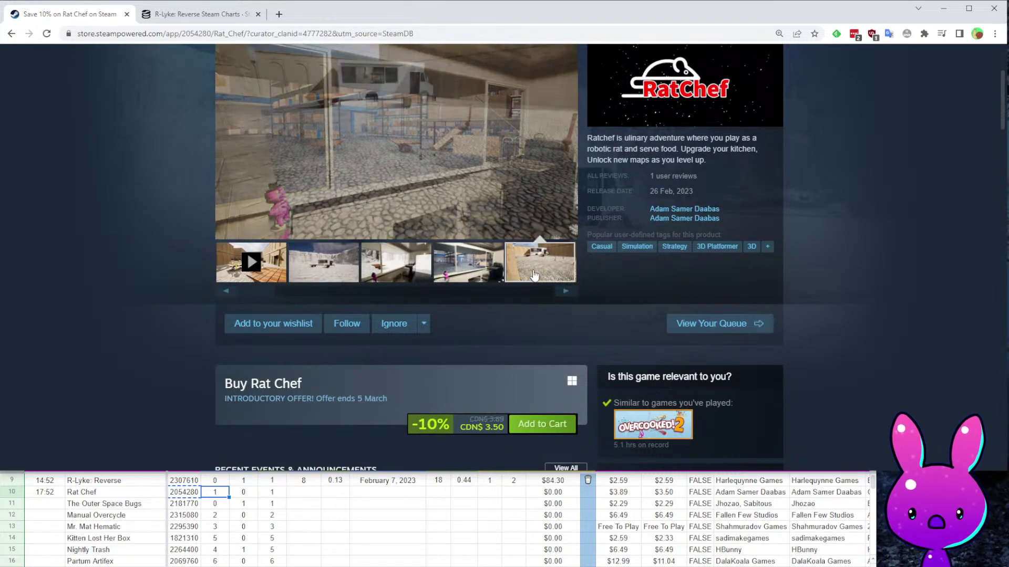
left_click(473, 273)
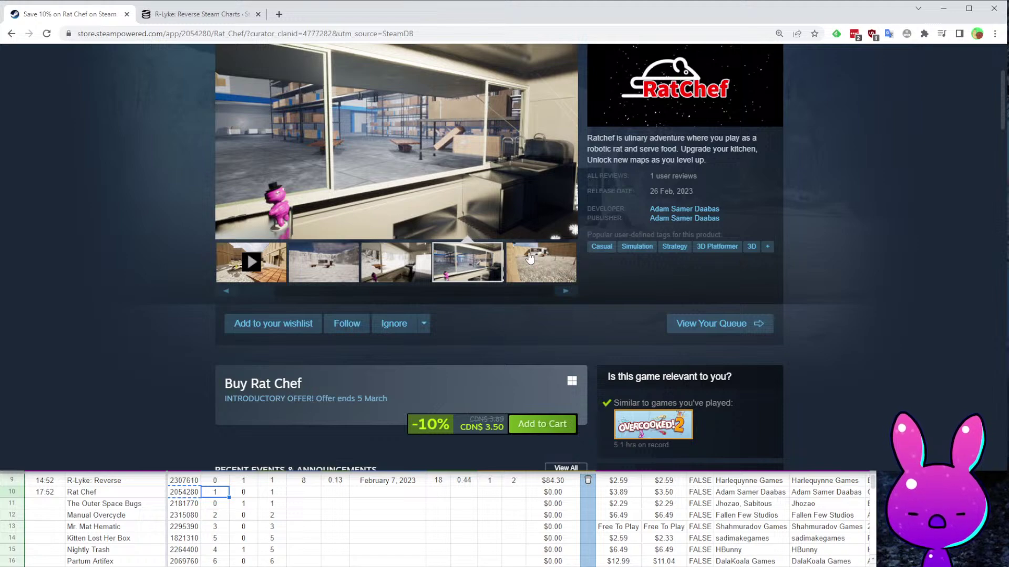
left_click(529, 259)
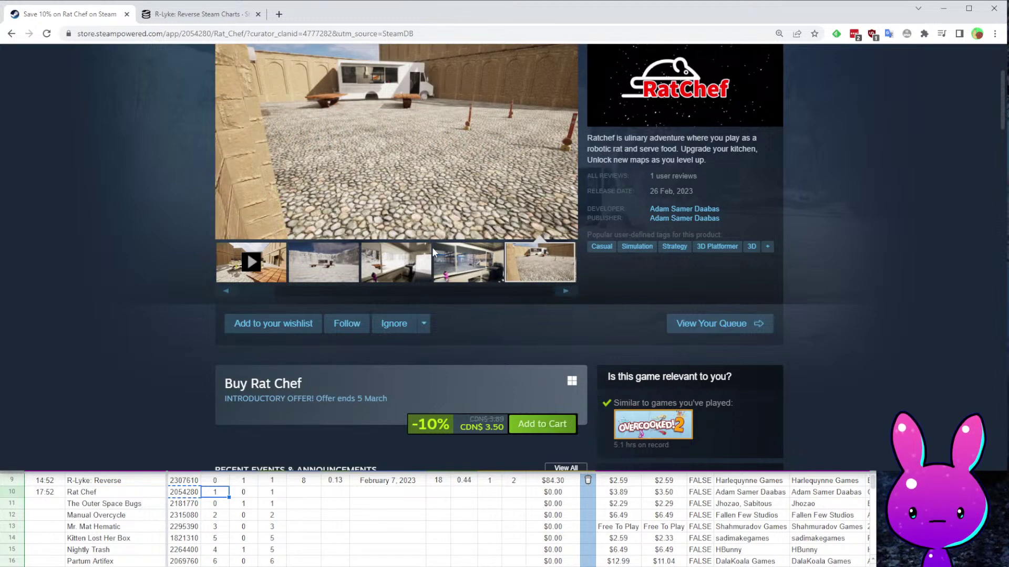
Read Rat Chef's About This Game text and system requirements on its store page.
scroll(799, 352, "down", 10)
scroll(648, 307, "up", 3)
scroll(641, 329, "down", 5)
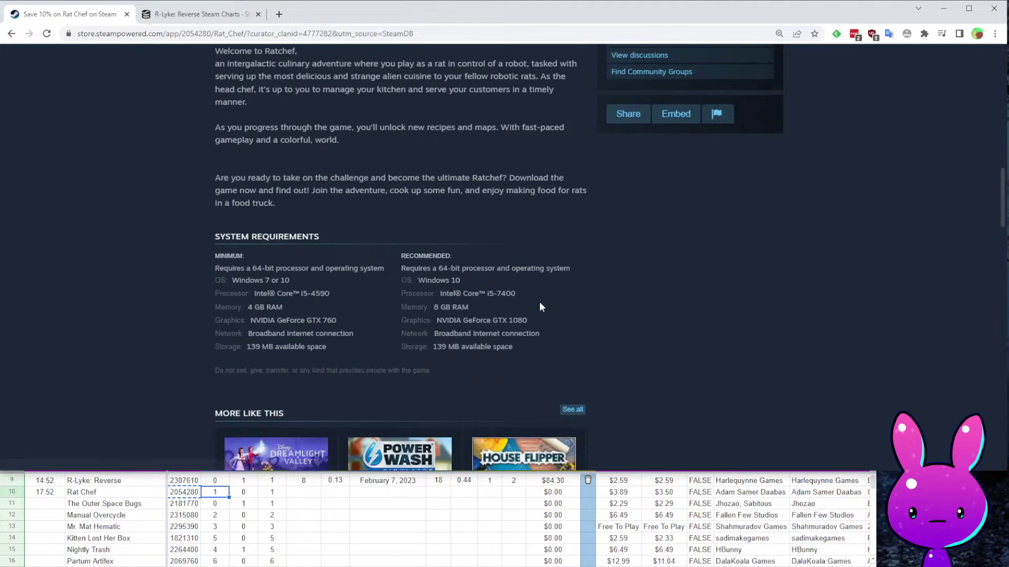
scroll(539, 303, "up", 3)
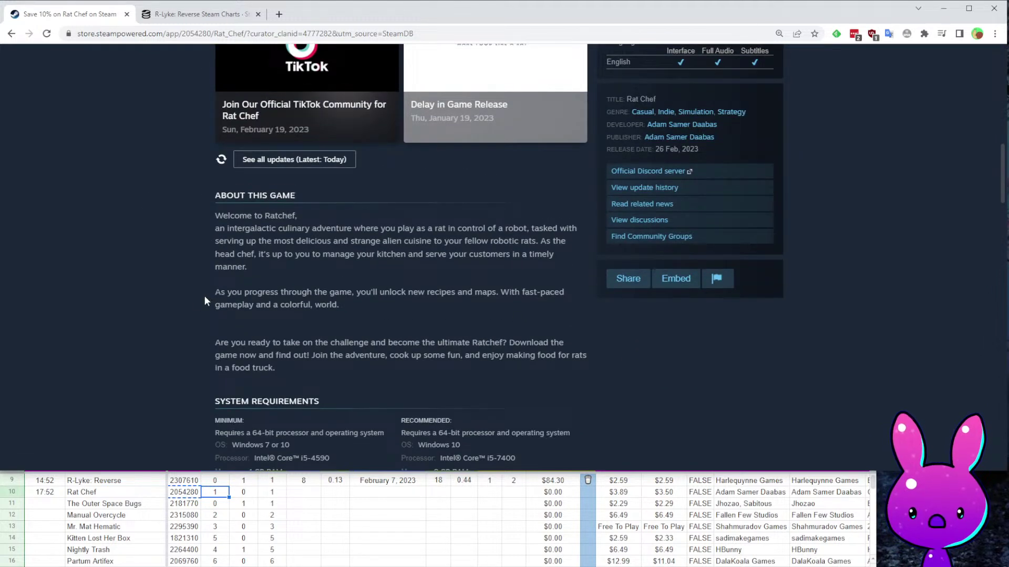
left_click_drag(221, 284, 532, 313)
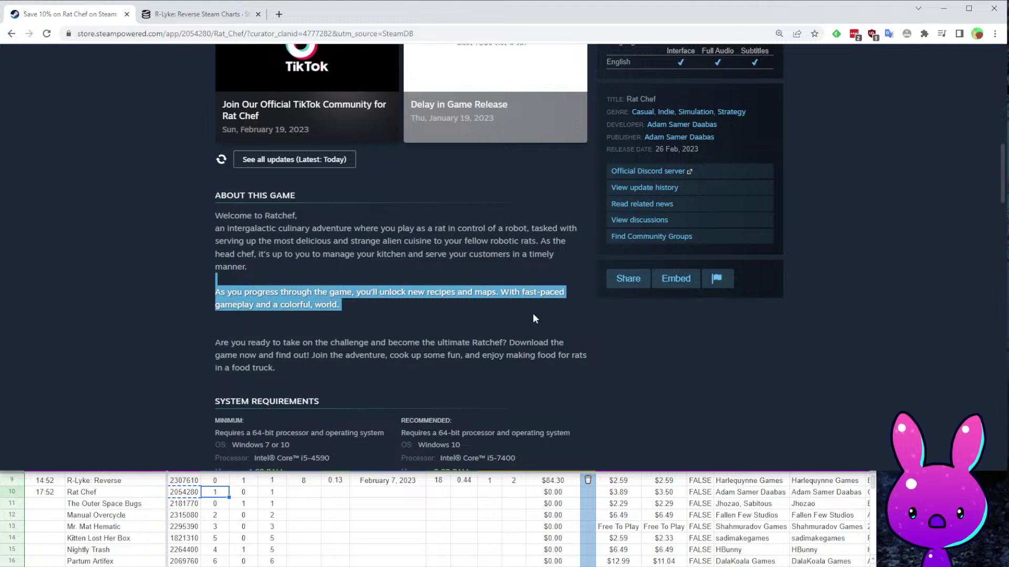
left_click(483, 310)
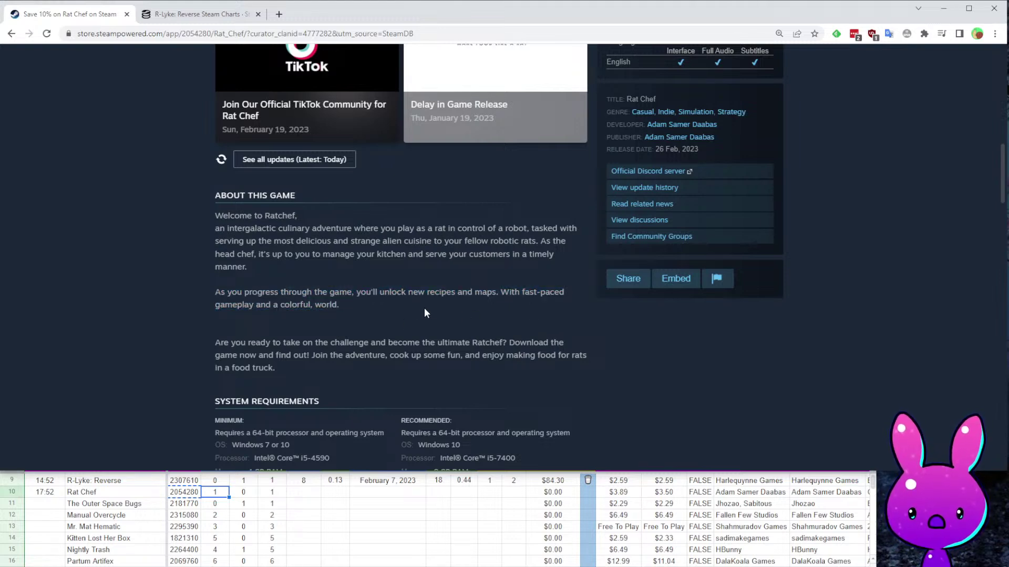
left_click_drag(417, 313, 450, 273)
scroll(476, 306, "up", 15)
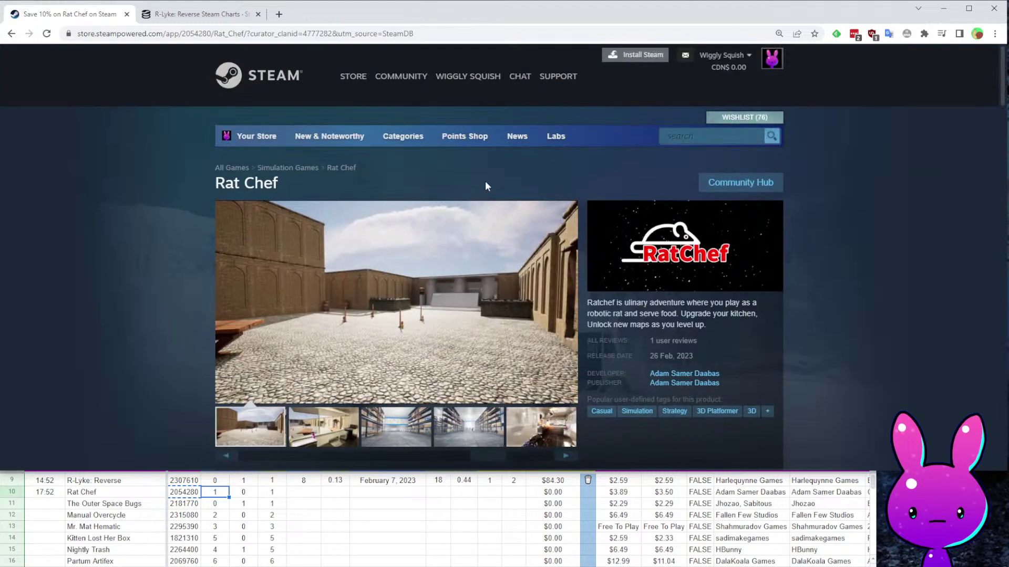
Load Rat Chef's SteamDB charts page by replacing the id in the SteamDB address with 2054280.
left_click(204, 15)
double_click(128, 34)
key("ctrl+v")
key("Return")
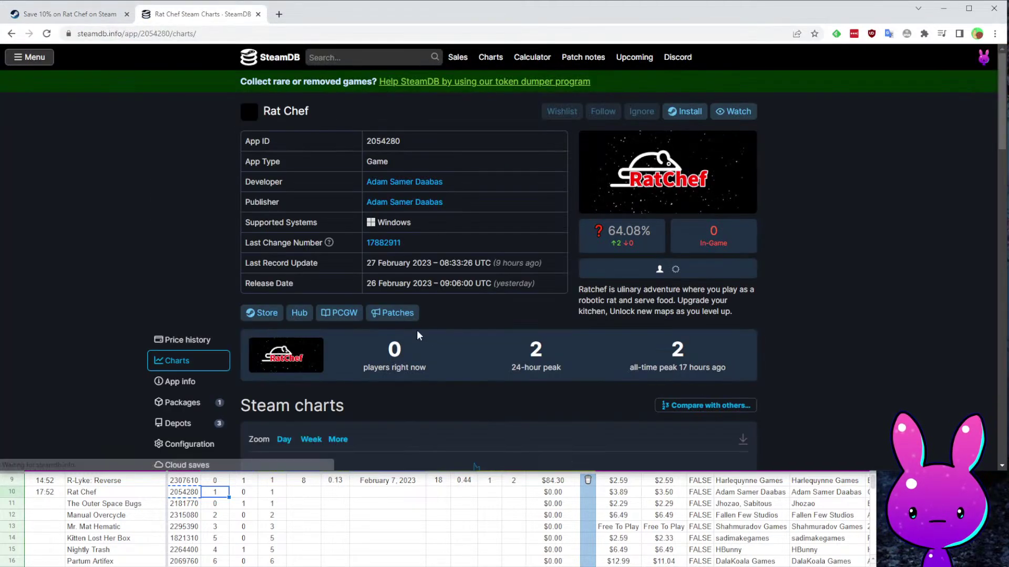
Examine Rat Chef's concurrent player peaks and Twitch viewer spike on its SteamDB charts page.
left_click(424, 516)
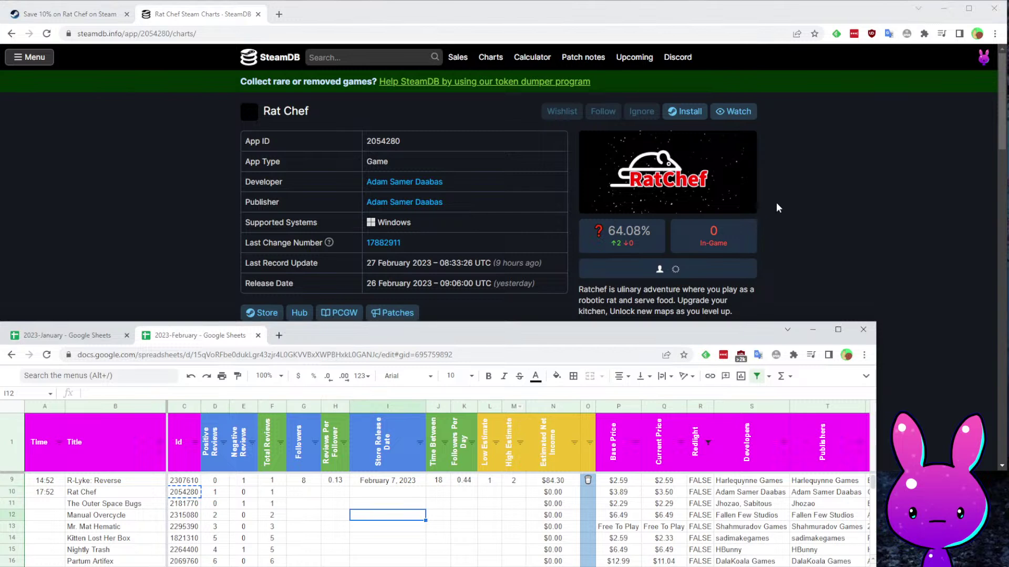
left_click(770, 203)
scroll(796, 278, "down", 12)
scroll(489, 211, "up", 7)
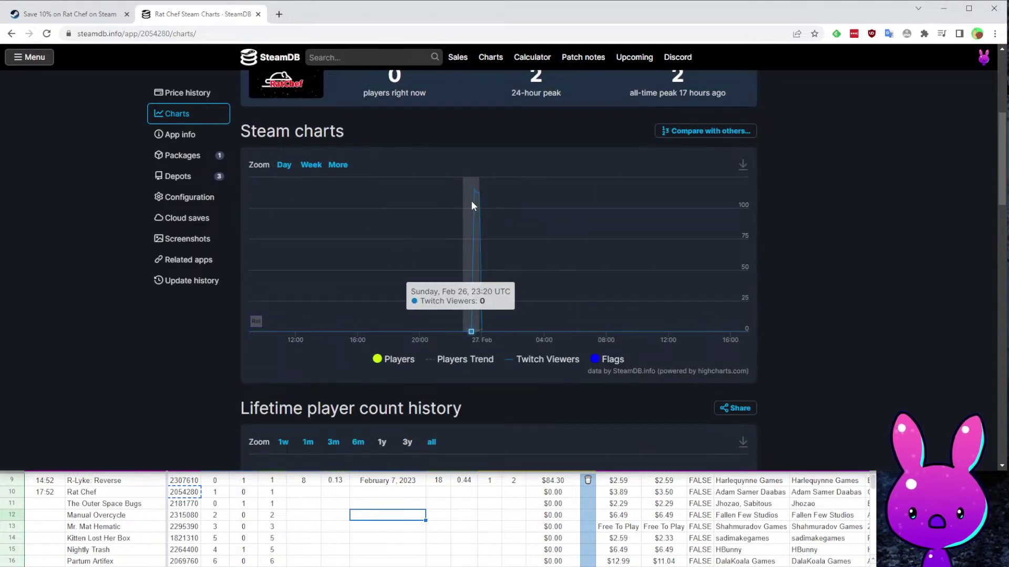
scroll(777, 249, "up", 5)
scroll(657, 263, "down", 5)
scroll(632, 282, "up", 5)
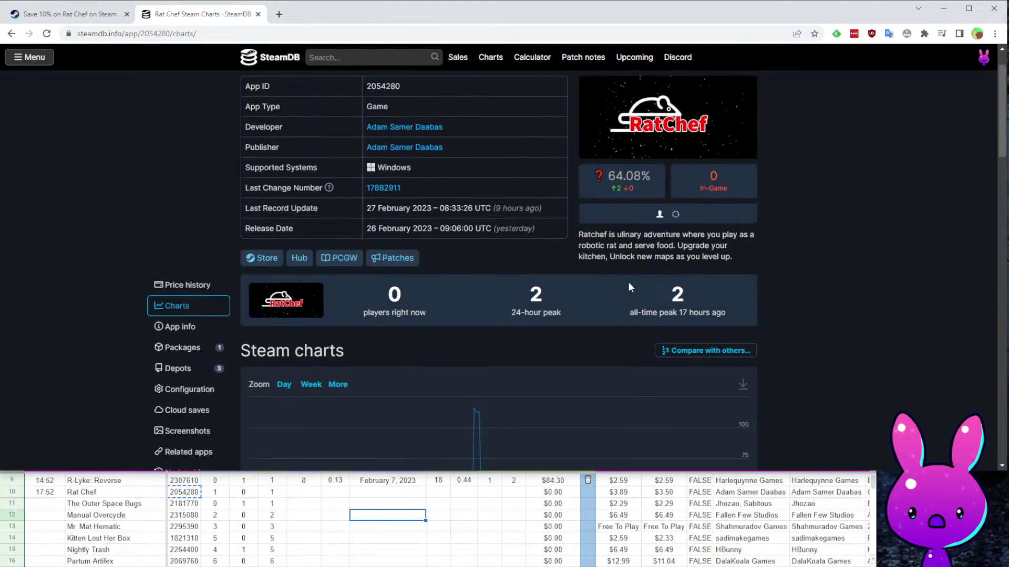
Copy Rat Chef's follower count from the SteamDB store data and enter 19 as its Followers in G10.
scroll(525, 299, "down", 11)
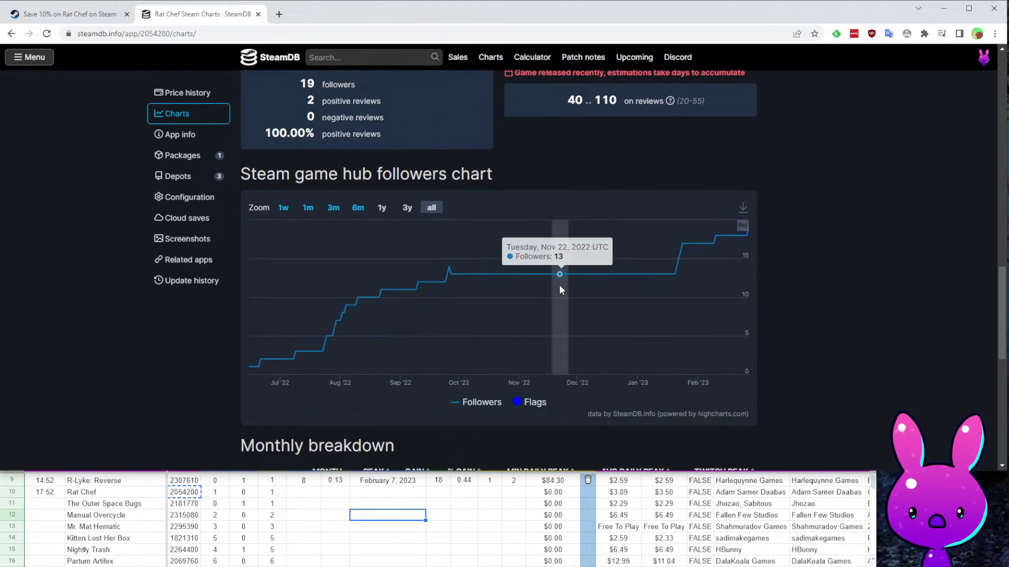
scroll(562, 278, "up", 2)
key("ctrl+c")
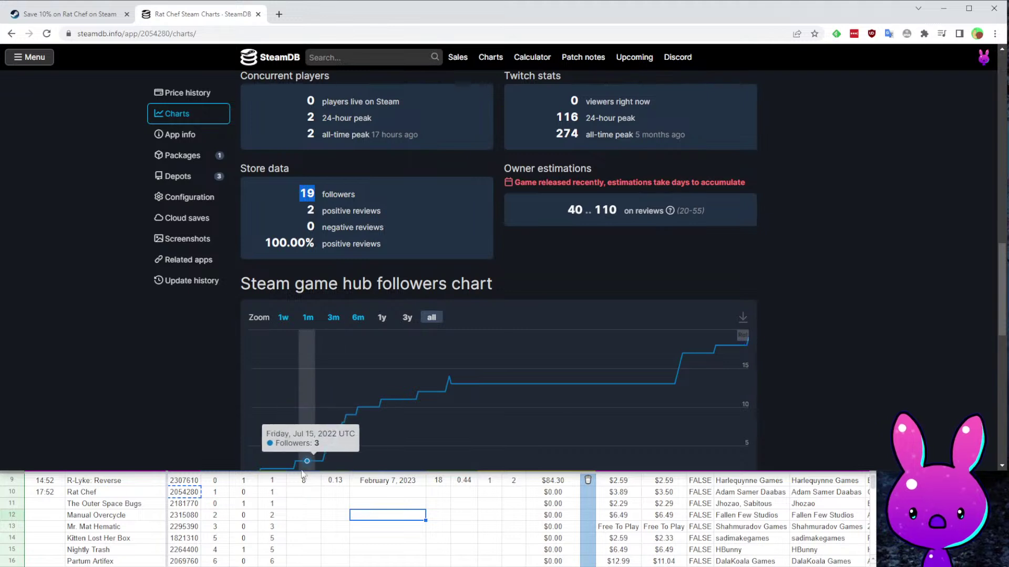
left_click(304, 492)
key("ctrl+v")
Find the earliest date on Rat Chef's SteamDB followers chart and enter June 16, 2022 as its Store Release Date in I10.
left_click(664, 251)
scroll(664, 251, "down", 6)
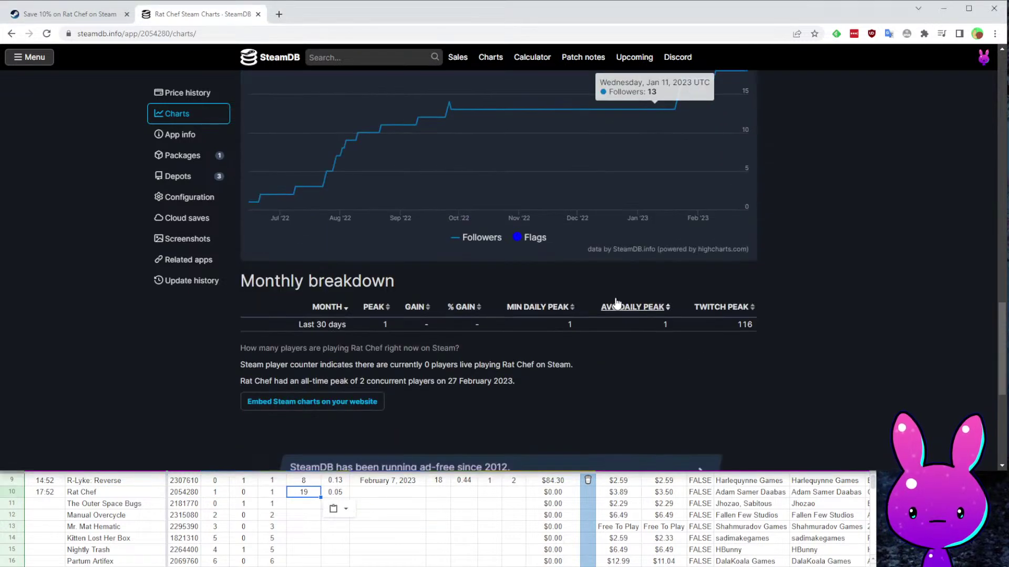
scroll(735, 291, "up", 4)
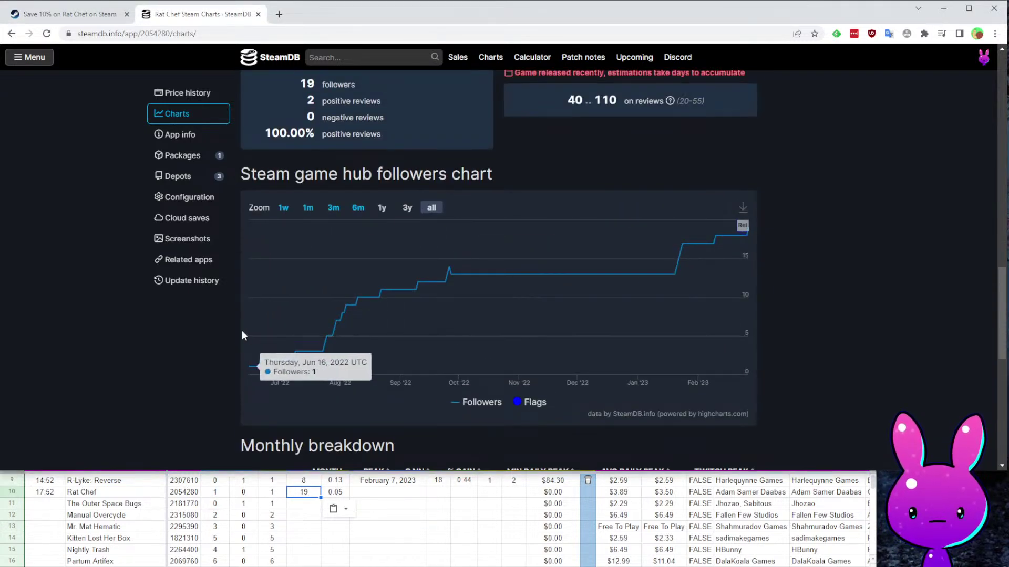
left_click(415, 493)
type("6/16/2022")
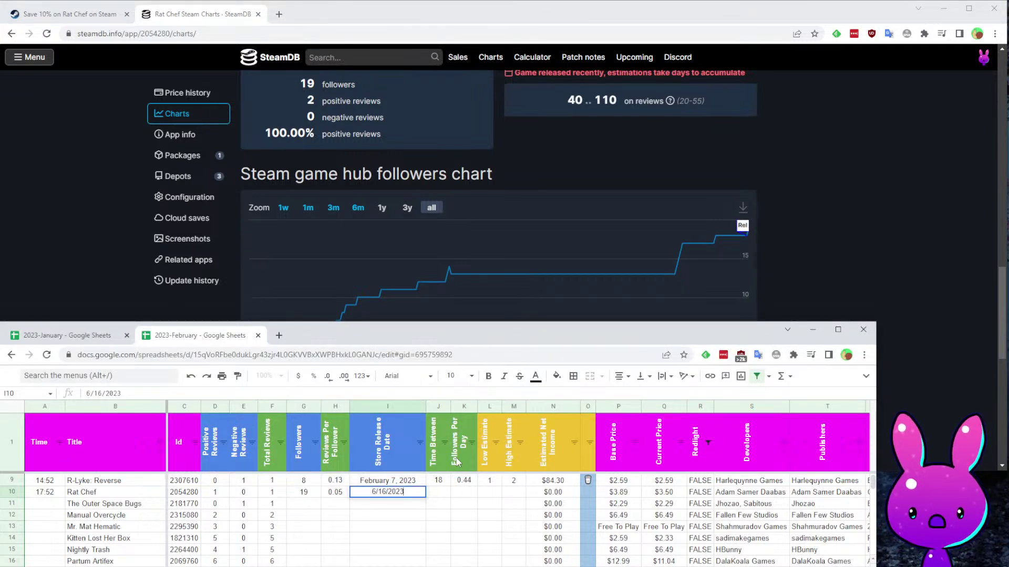
key("Return")
key("Up")
key("Right")
key("Right")
key("Right")
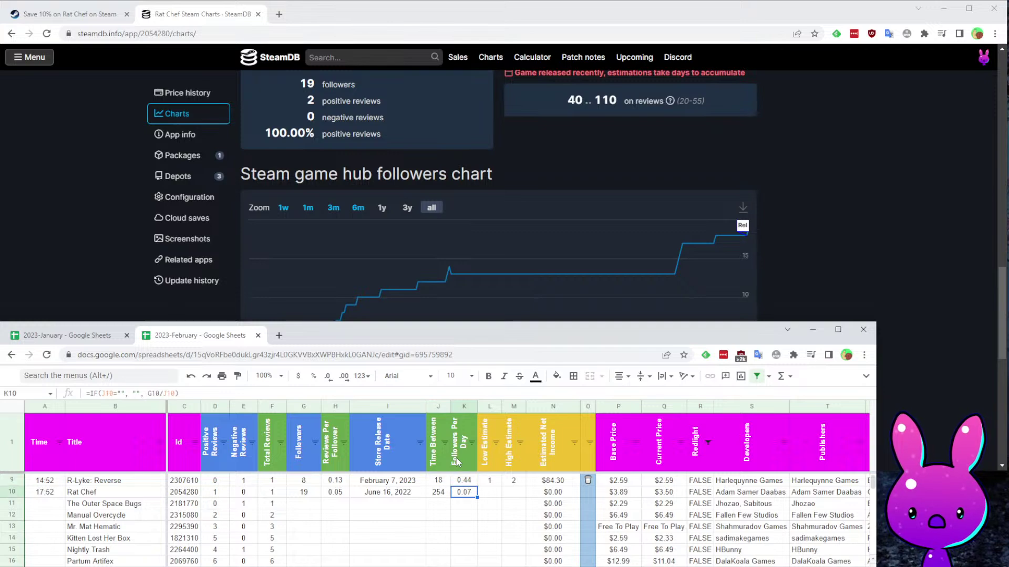
Read the user reviews on Rat Chef's Steam store page and return to the page's beginning.
left_click(82, 4)
left_click(84, 16)
scroll(573, 213, "down", 20)
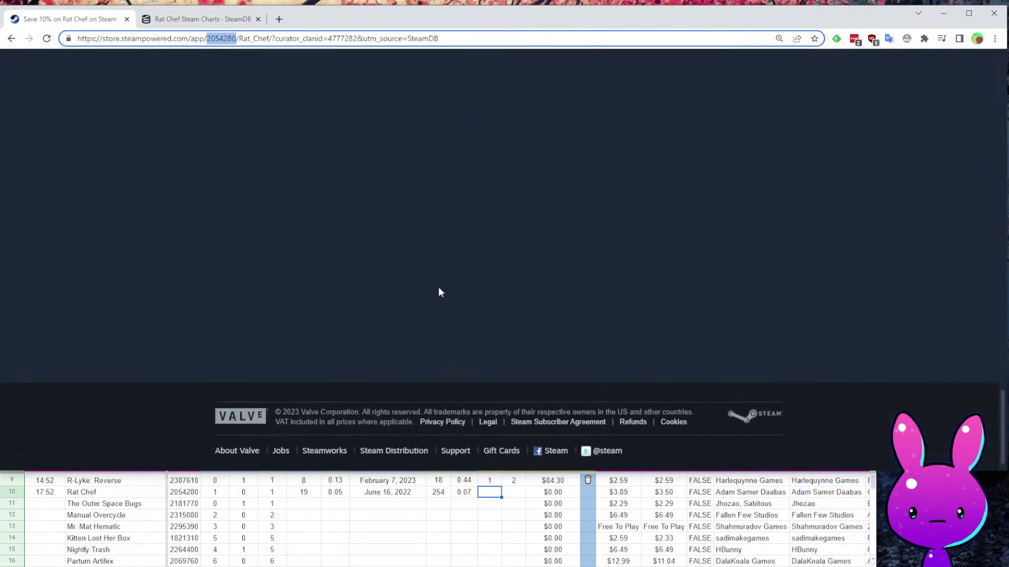
scroll(440, 287, "up", 10)
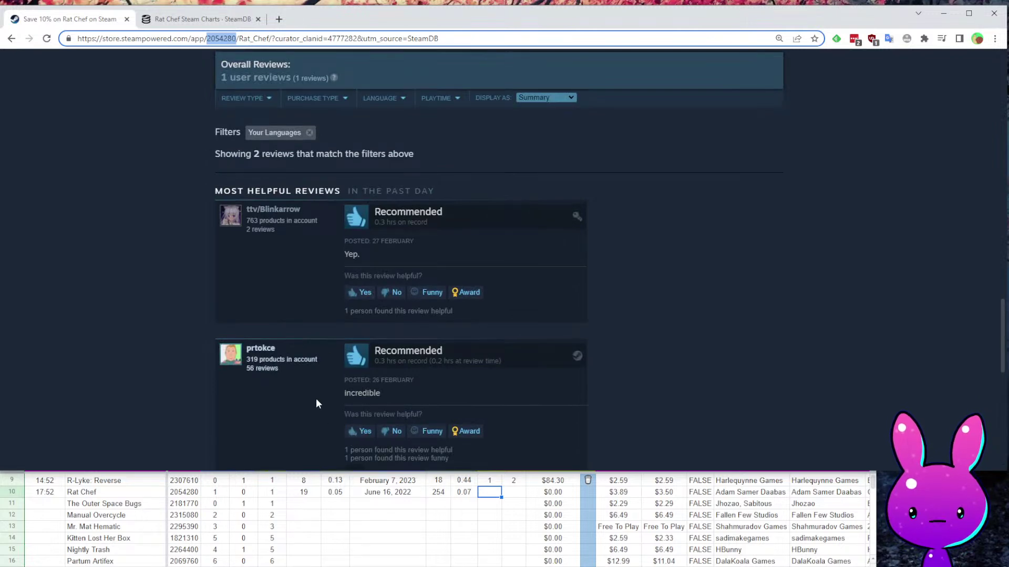
left_click(329, 253)
left_click_drag(371, 347, 427, 393)
left_click(418, 413)
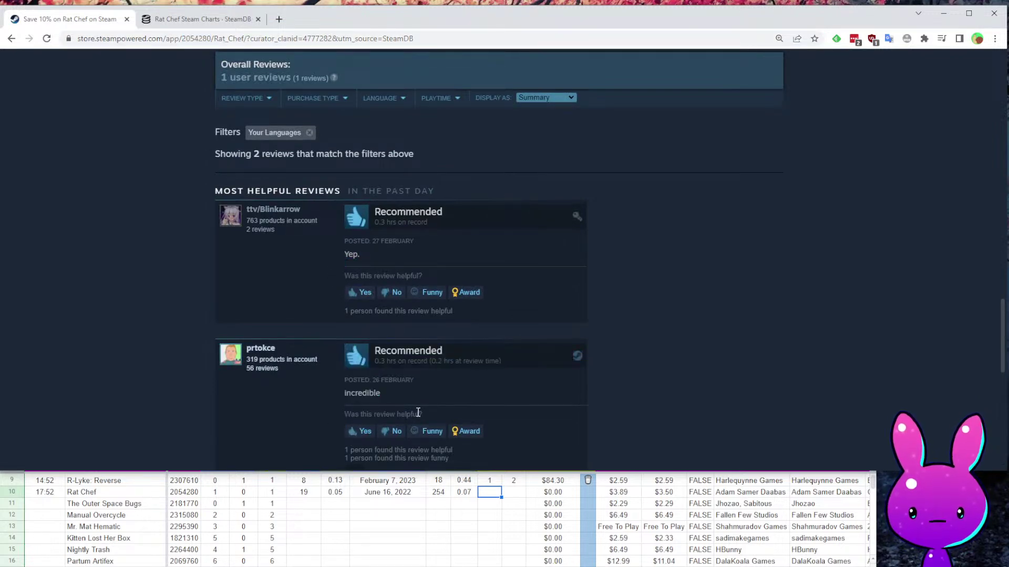
key("Home")
Enter a Low Estimate of 1 and a High Estimate of 2 for Rat Chef in row 10.
left_click(505, 493)
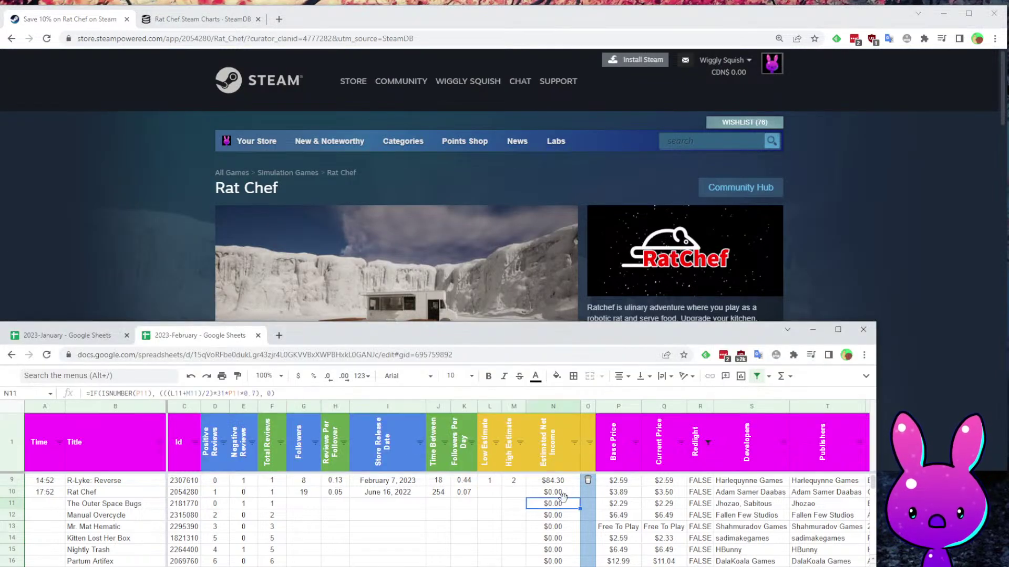
left_click(498, 494)
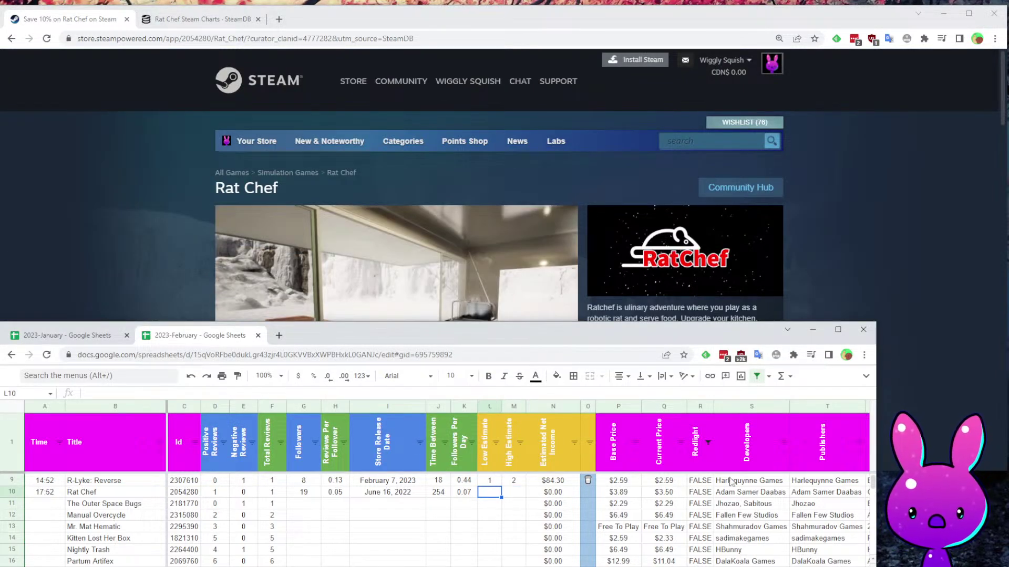
left_click(998, 175)
key("alt+Tab")
type("10")
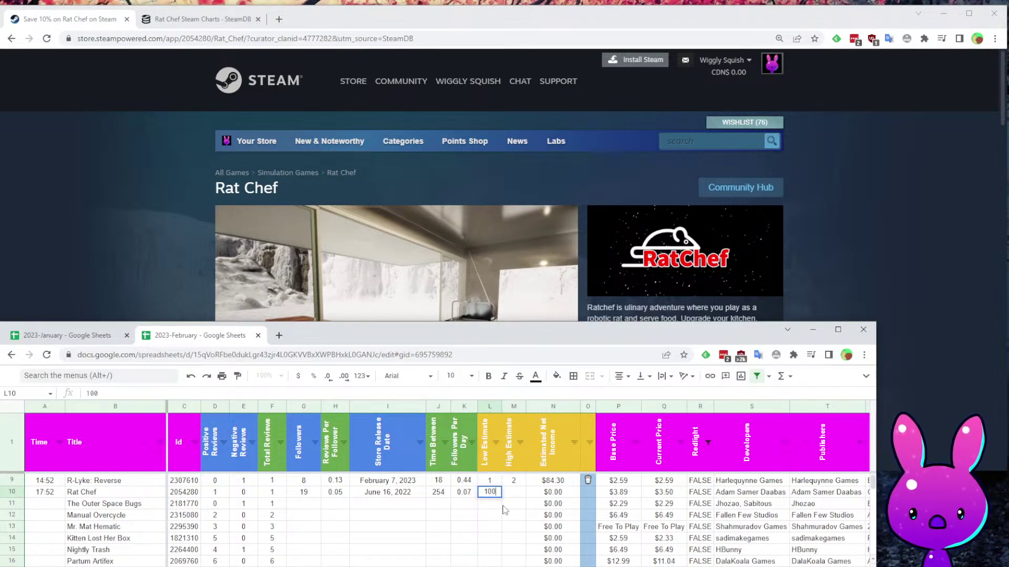
key("Tab")
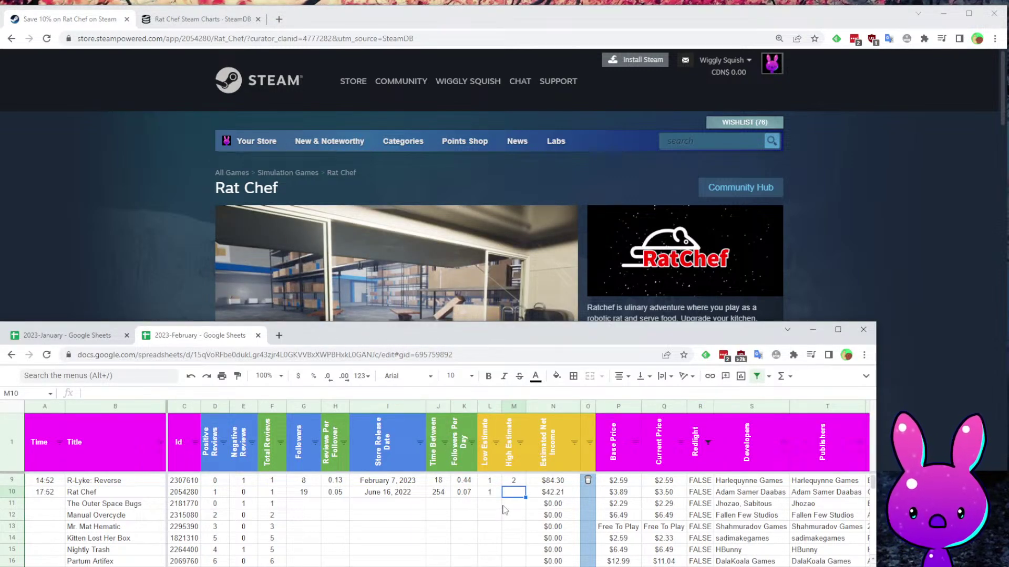
type("2")
key("Tab")
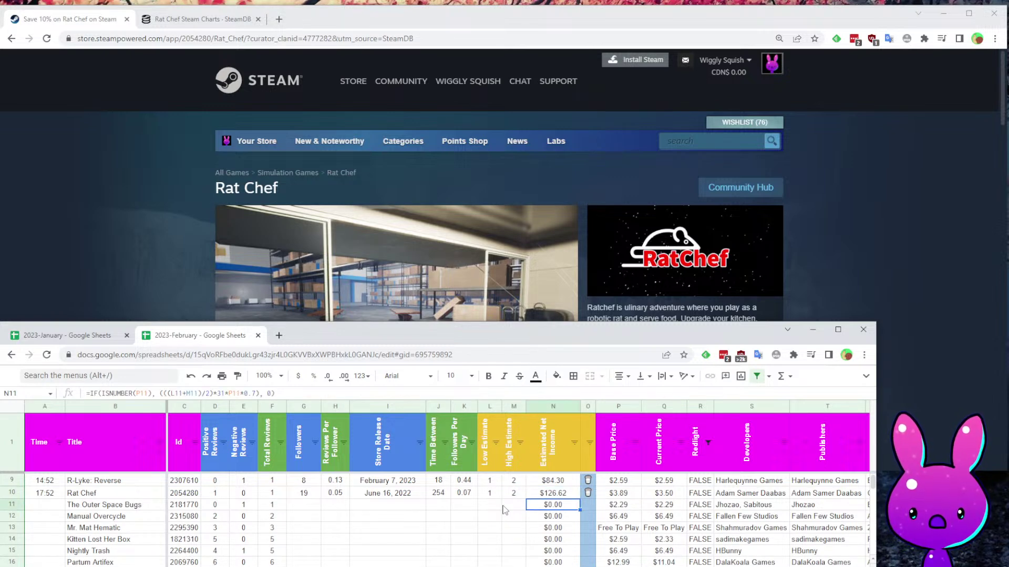
key("Up")
key("Right")
key("Right")
key("Home")
key("Down")
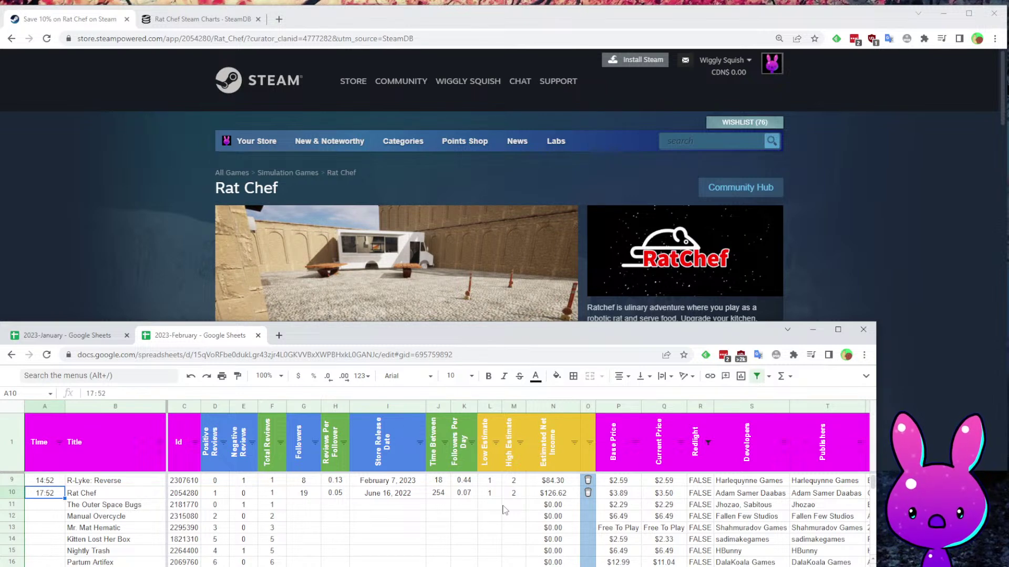
Check the Steam listing of other games by Rat Chef's developer and return to the game's store page.
key("alt+Tab")
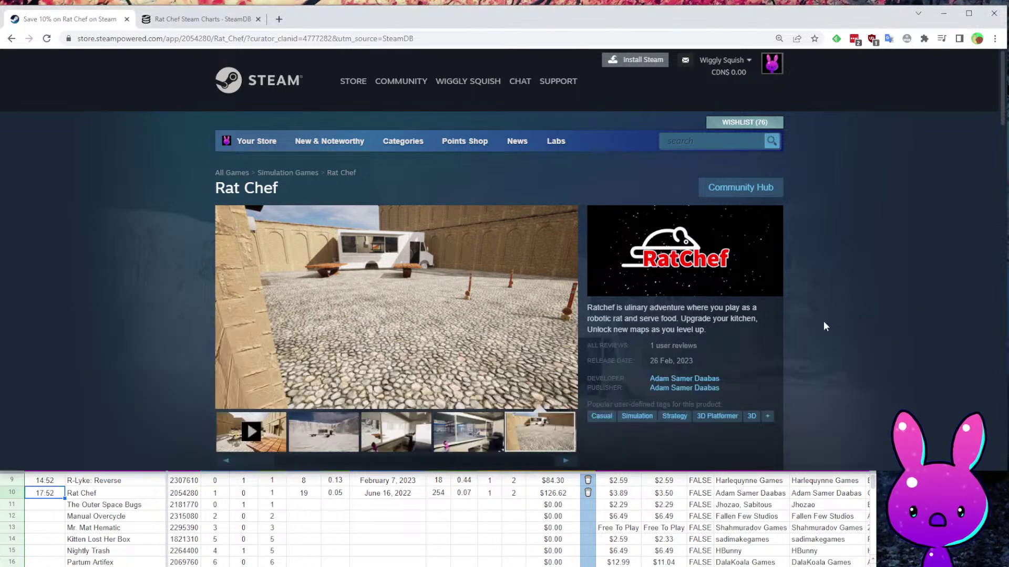
left_click(716, 376)
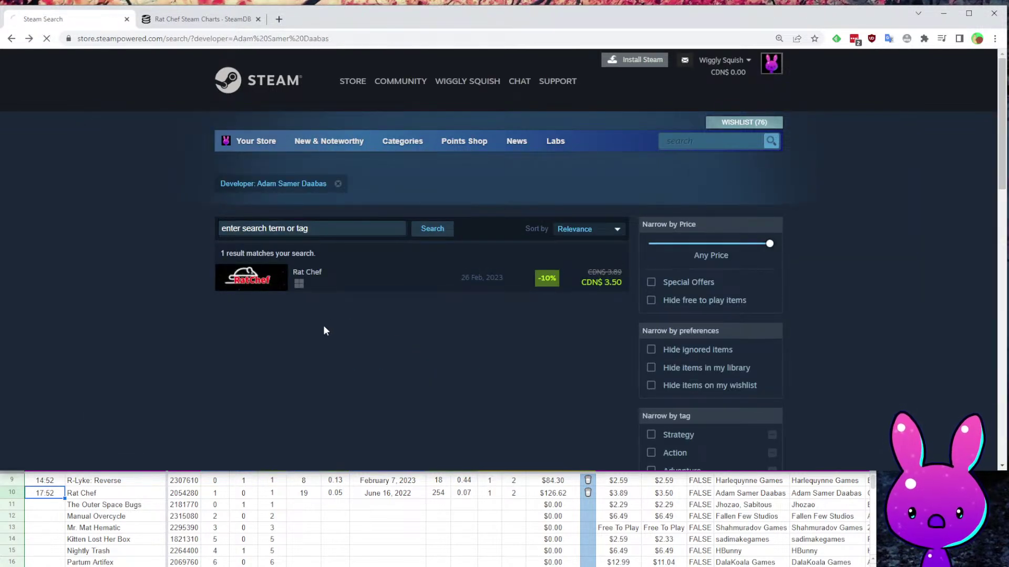
key("alt+Left")
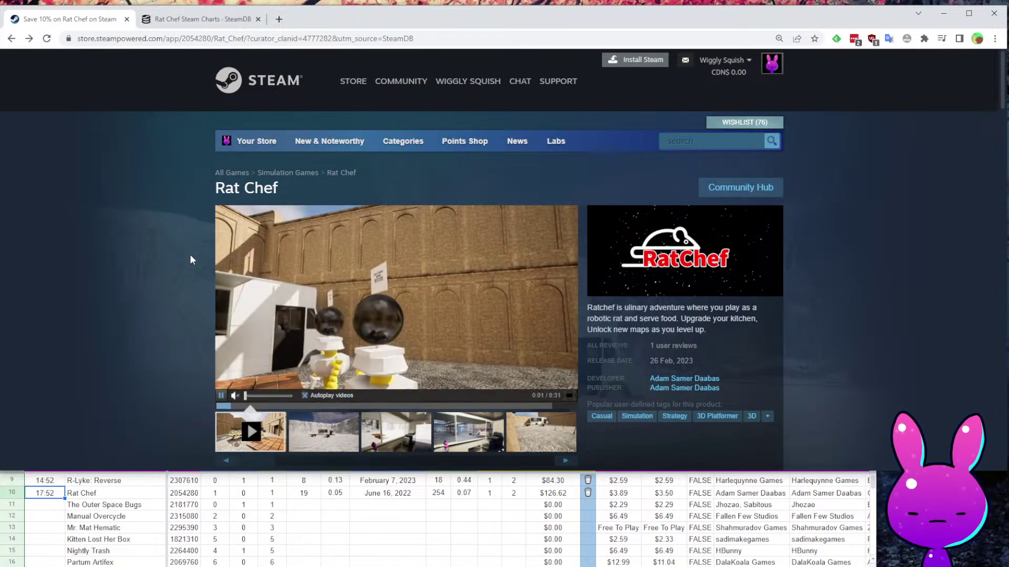
Enter 20:14 as the Time for The Outer Space Bugs in A11 and copy the game's id from C11.
left_click(323, 497)
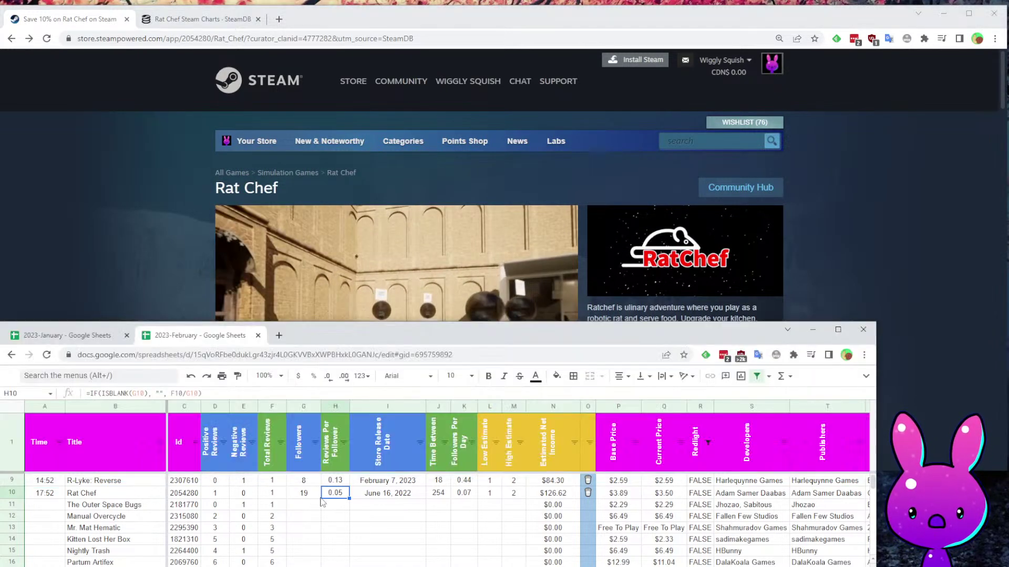
left_click(50, 516)
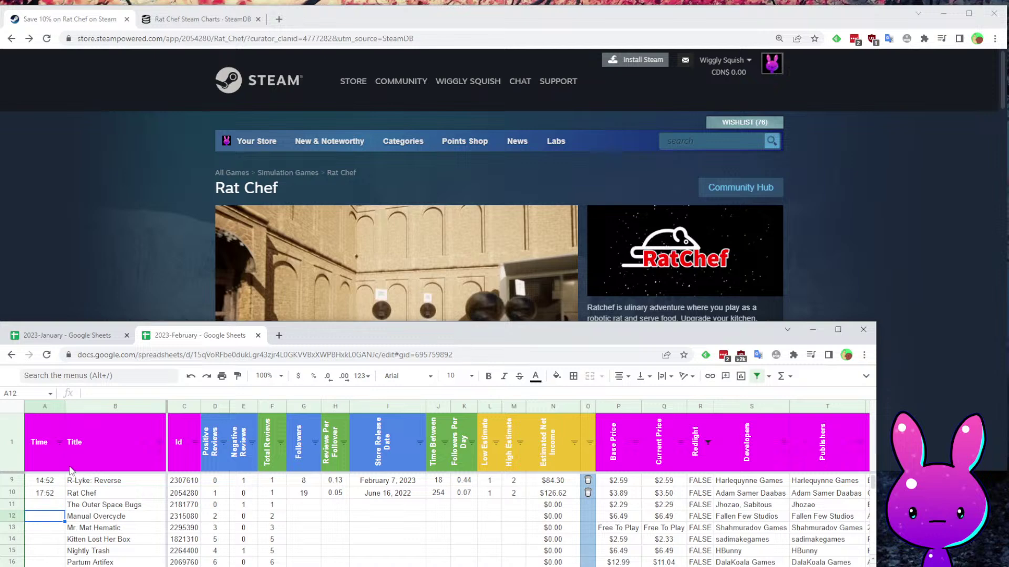
key("Up")
type("20:14")
key("Tab")
key("Right")
key("ctrl+c")
Go through the reviews, price, developers and publisher recorded for The Outer Space Bugs in row 11, ending on its Id.
key("Down")
key("Down")
key("Up")
key("Right")
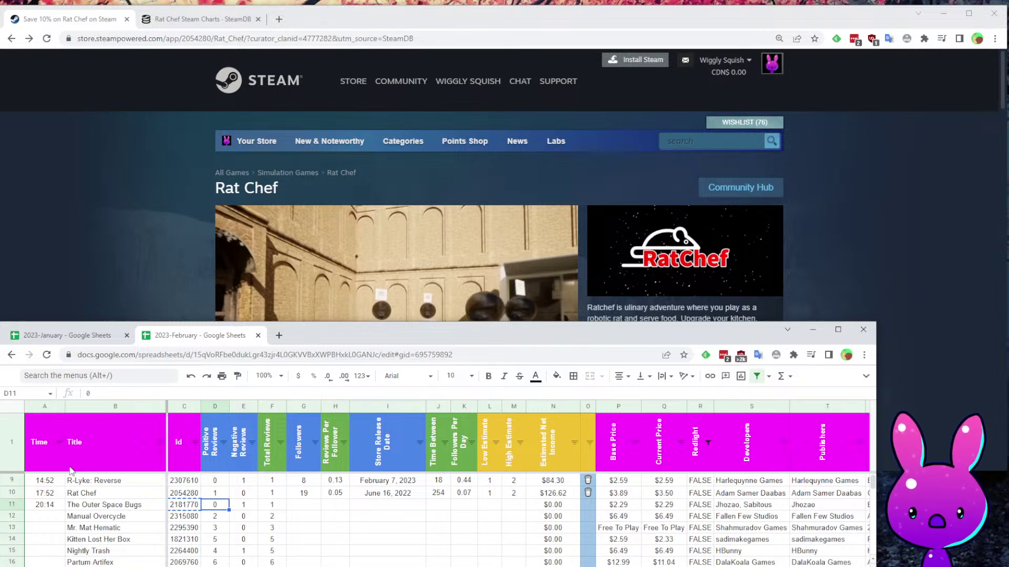
key("Right")
key("Right")
key("Right")
key("Right")
key("Right")
key("Right")
key("Right")
key("Right")
key("Right")
key("Right")
key("Right")
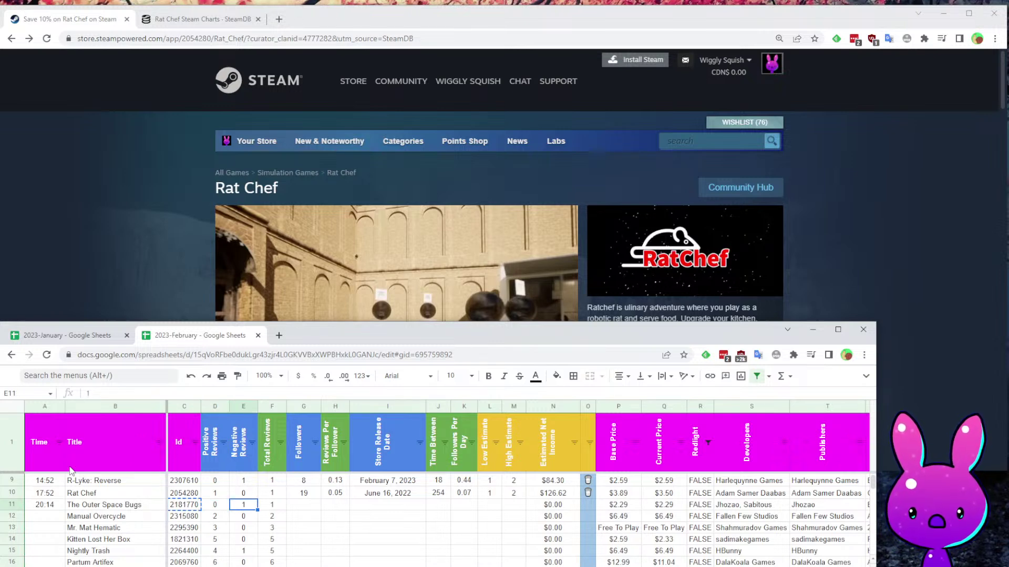
key("Right")
key("Right")
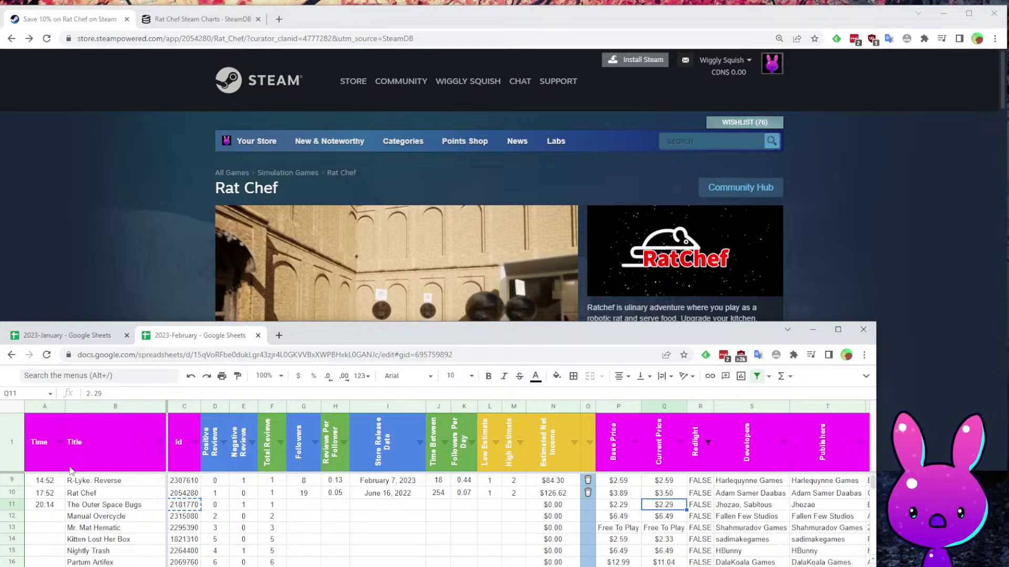
key("Right")
key("Right")
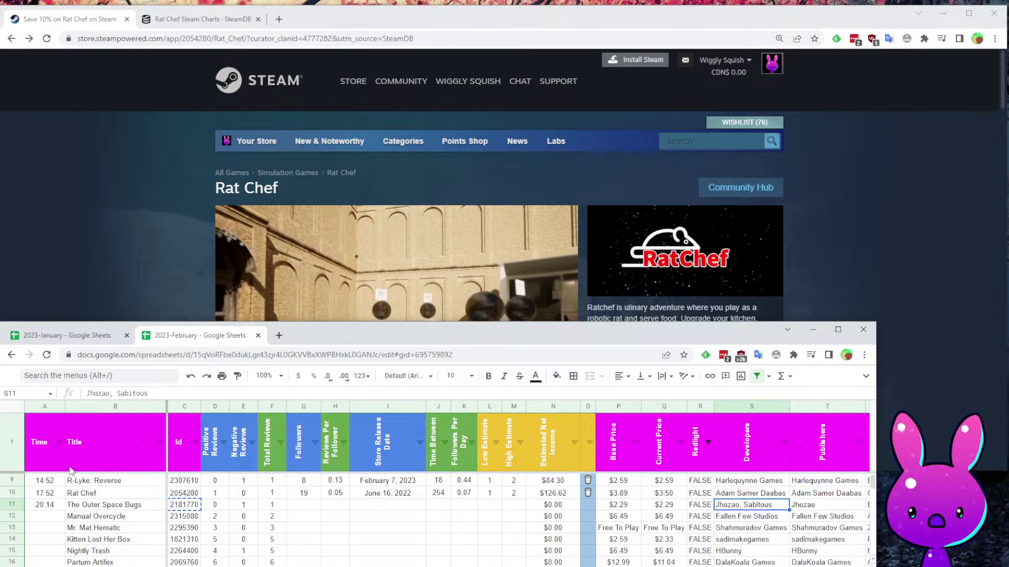
key("Right")
key("Home")
key("Right")
key("Right")
Load The Outer Space Bugs' store page by replacing the id in the Steam address with 2181770.
left_click(29, 171)
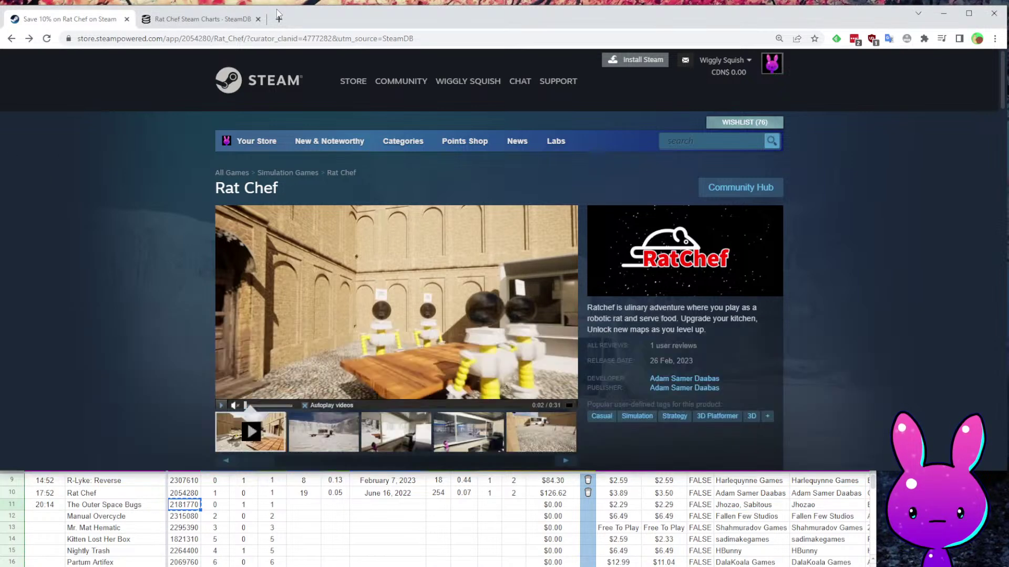
left_click_drag(319, 17, 318, 14)
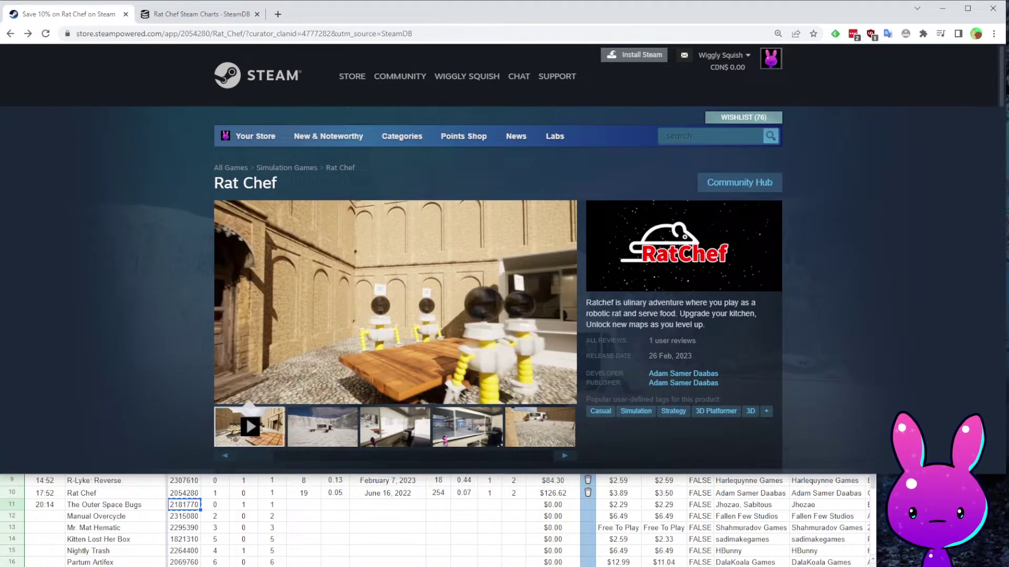
double_click(220, 33)
key("ctrl+v")
key("Return")
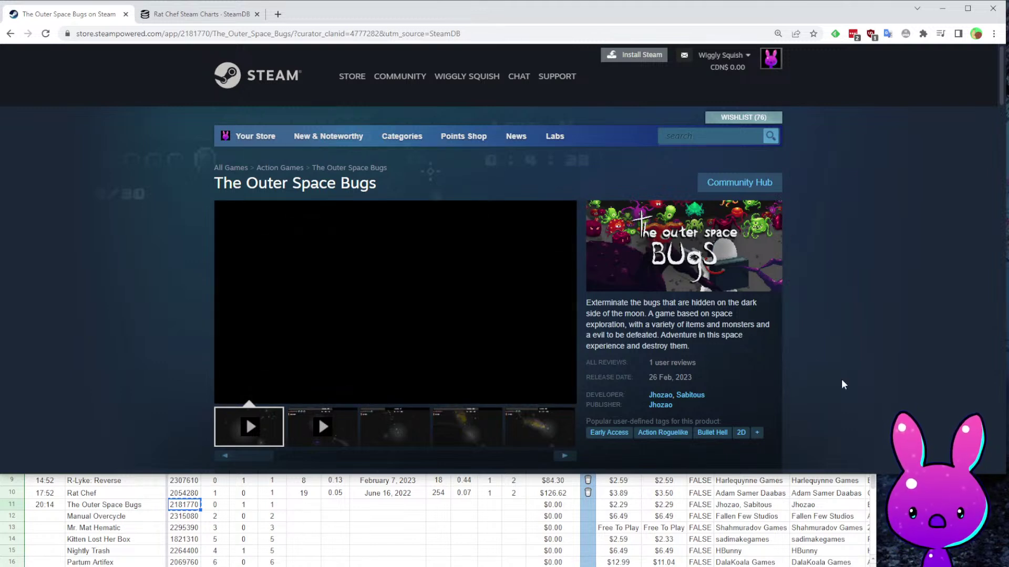
Compare The Outer Space Bugs' total reviews with the other releases in the sheet and return to its store page.
left_click(275, 505)
scroll(276, 506, "up", 2)
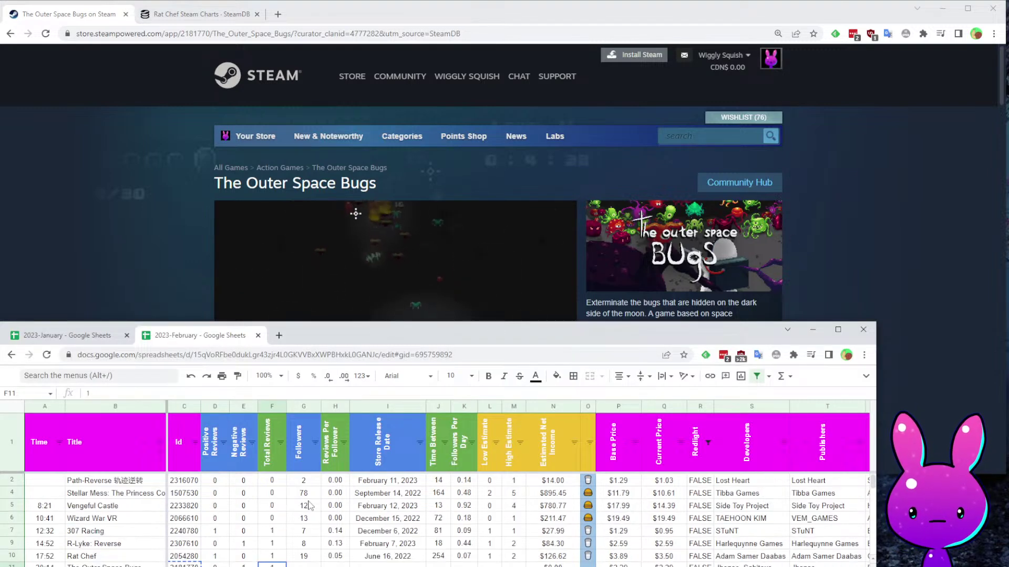
scroll(315, 509, "down", 2)
scroll(315, 510, "up", 2)
left_click(883, 206)
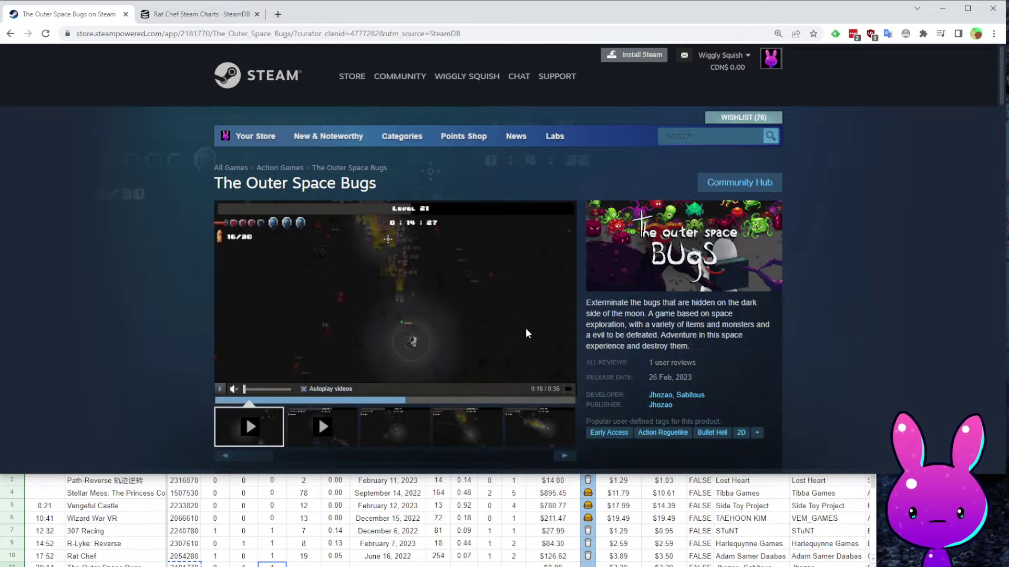
Read The Outer Space Bugs' About This Game text, resources feature list and system requirements on its store page.
scroll(524, 339, "down", 7)
scroll(395, 336, "down", 3)
scroll(442, 186, "up", 3)
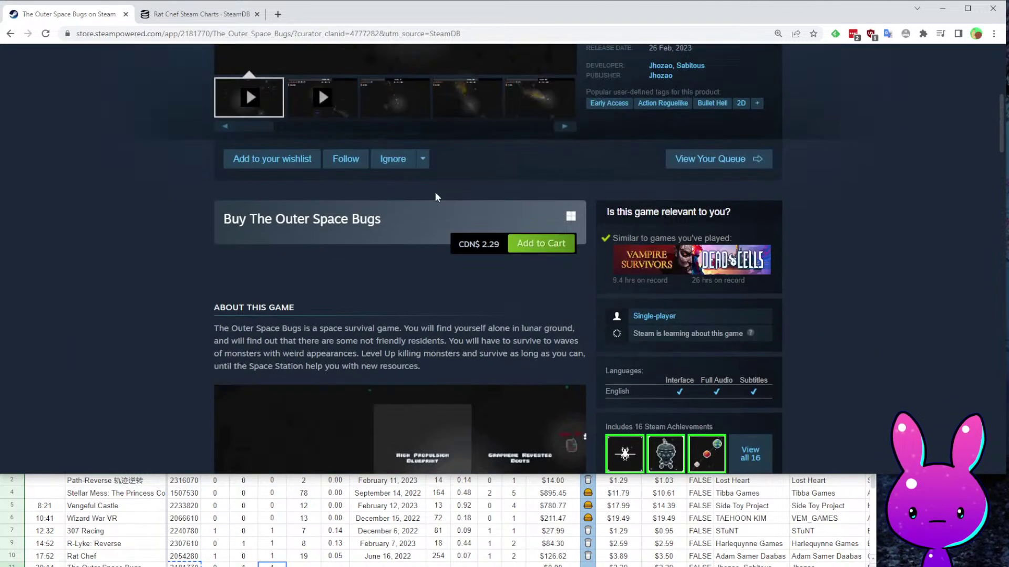
scroll(193, 187, "down", 3)
left_click_drag(204, 159, 507, 176)
scroll(297, 238, "down", 8)
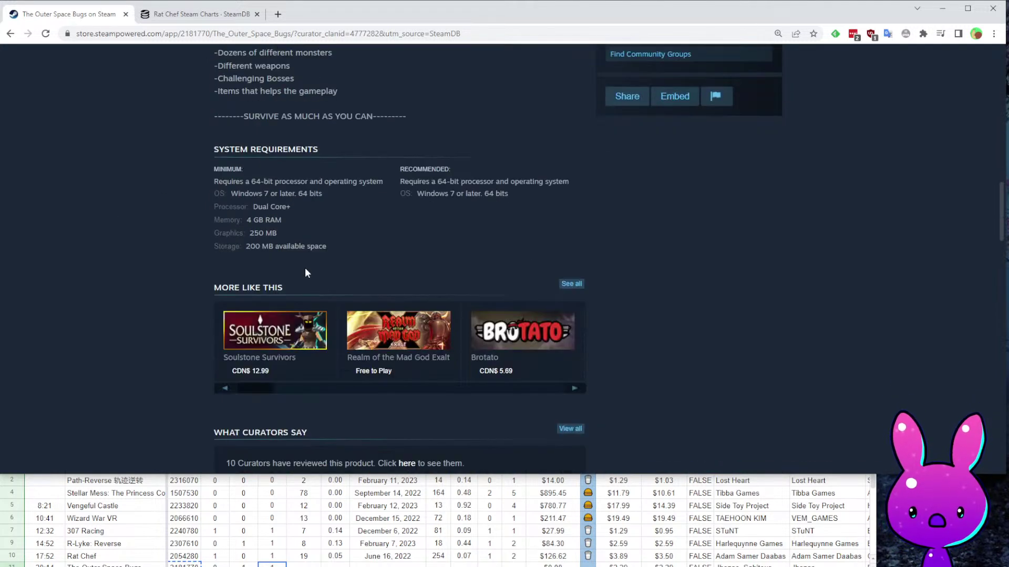
scroll(290, 284, "up", 4)
left_click_drag(224, 268, 360, 274)
left_click(206, 300)
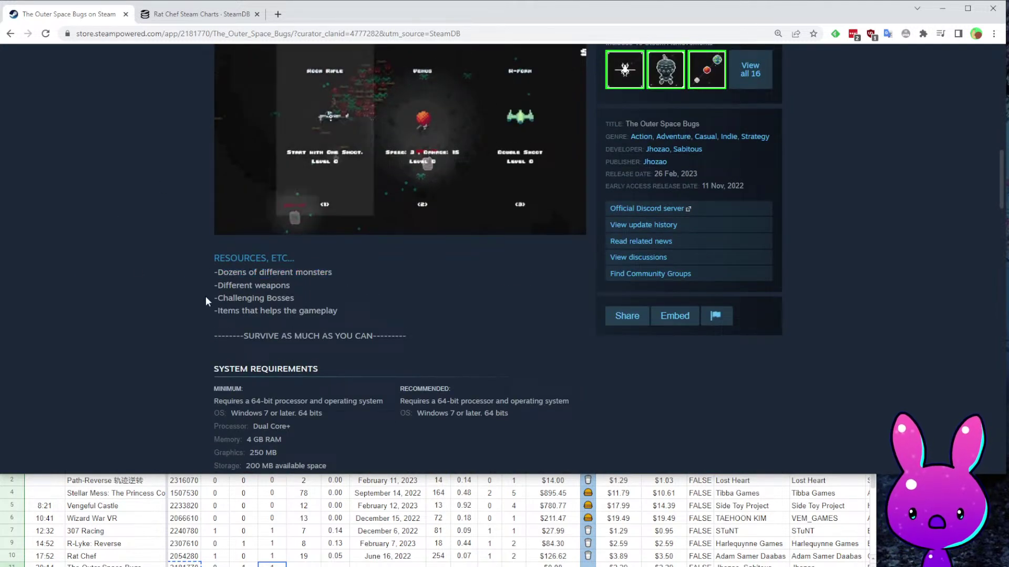
left_click_drag(218, 298, 367, 318)
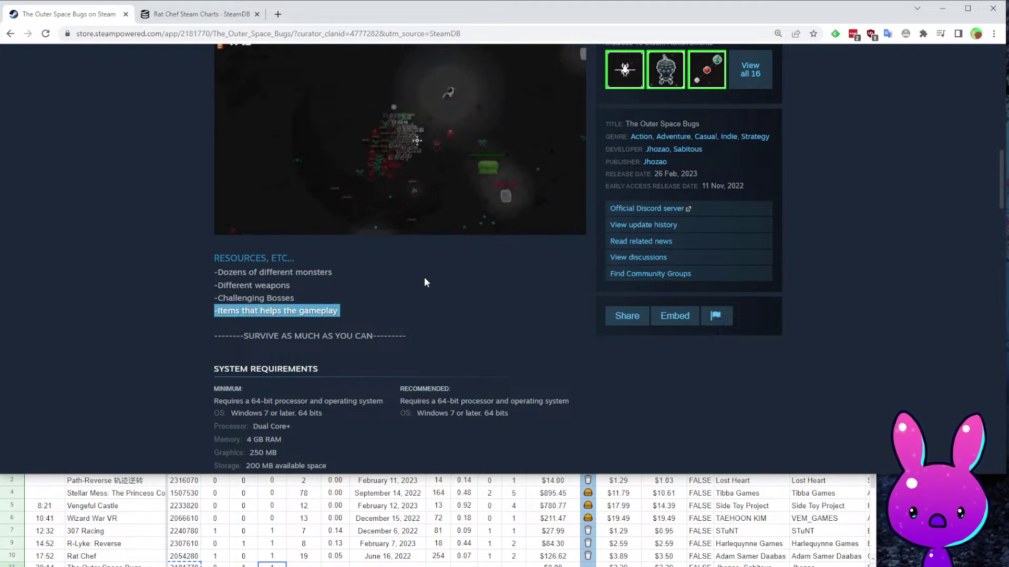
Expand The Outer Space Bugs' only user review and read its criticism of the developer's professionalism, closed Discord account and unfixed issues.
scroll(417, 284, "down", 15)
scroll(543, 437, "up", 6)
scroll(490, 314, "down", 2)
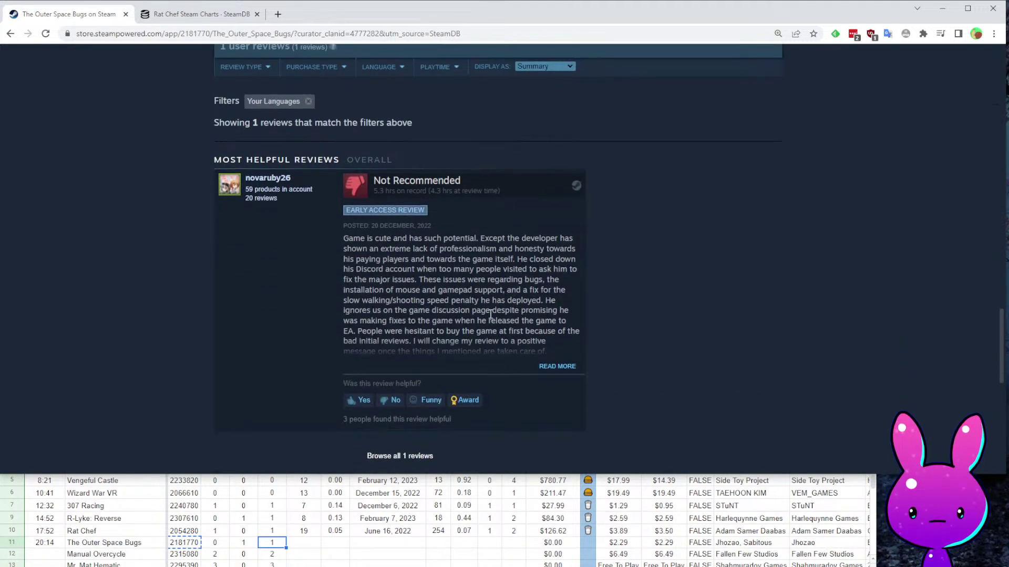
left_click(560, 366)
left_click_drag(335, 225, 526, 239)
left_click(433, 256)
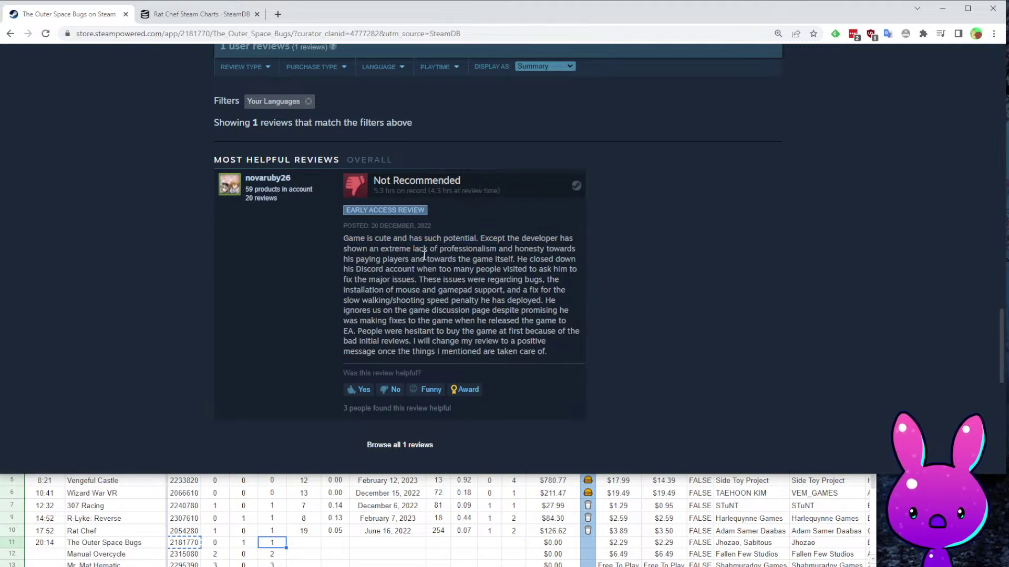
left_click_drag(456, 255, 513, 249)
left_click(506, 286)
left_click(422, 303)
left_click_drag(375, 260, 456, 261)
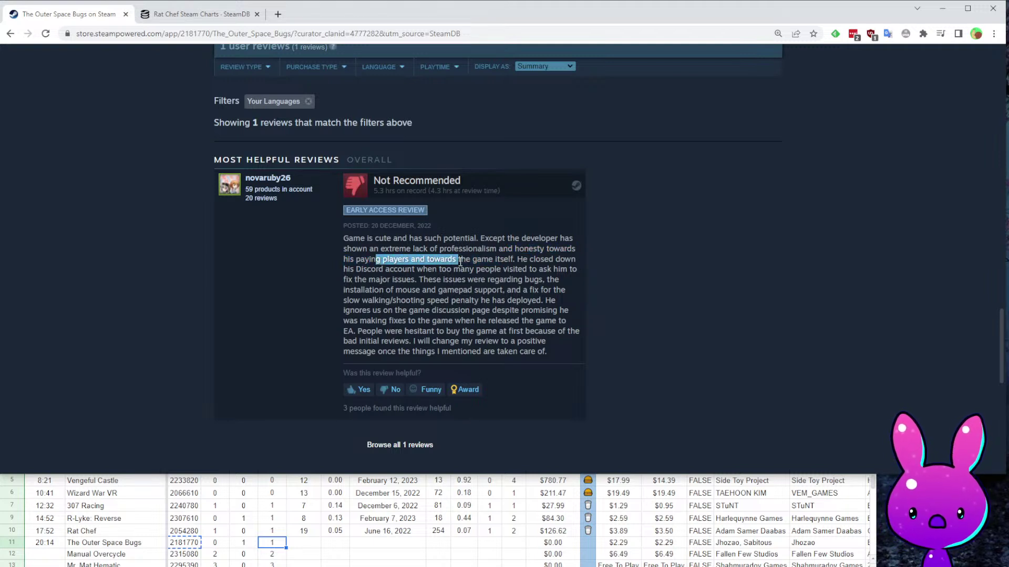
left_click(515, 279)
left_click_drag(351, 269, 560, 269)
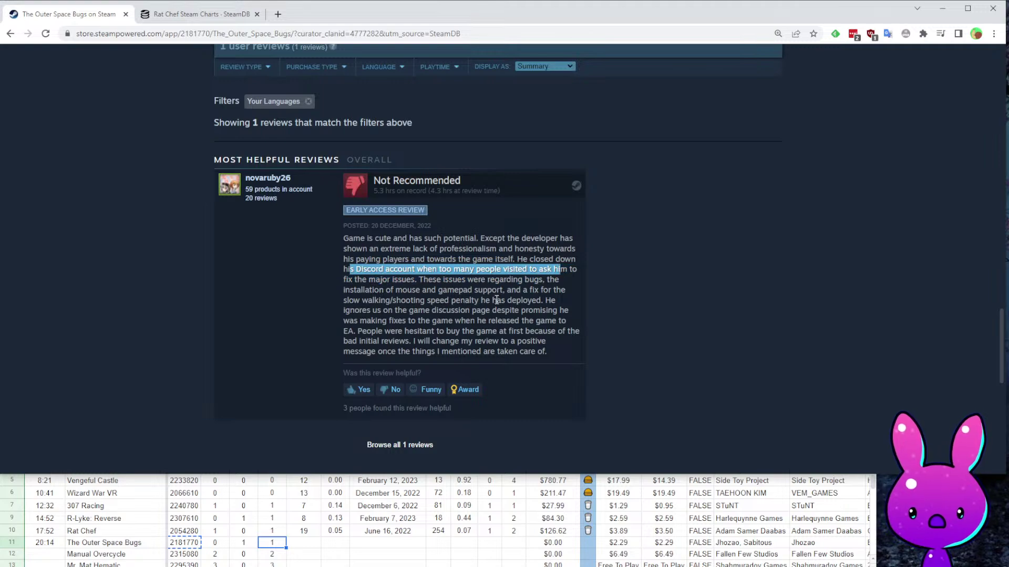
left_click(491, 300)
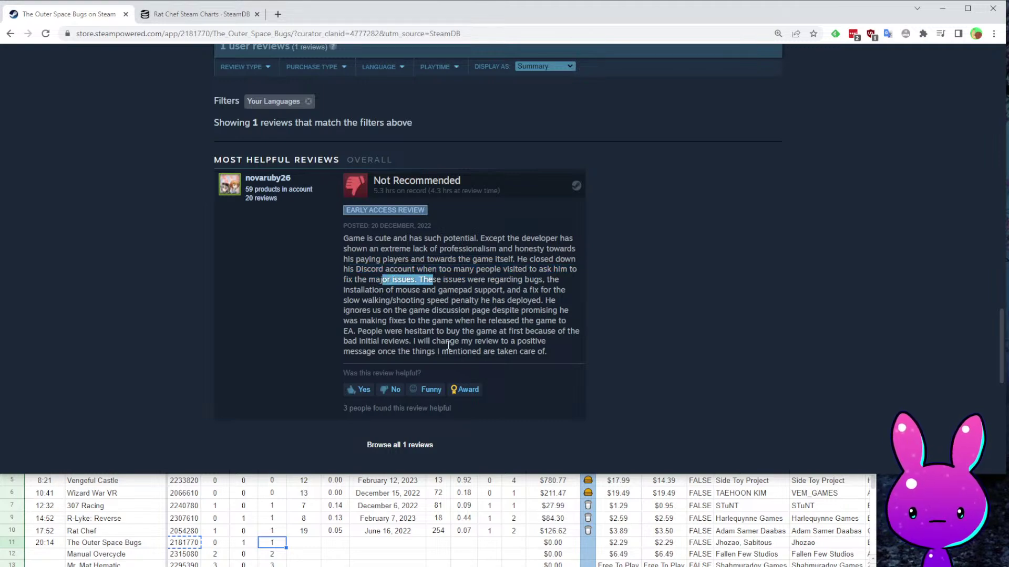
Recheck The Outer Space Bugs' description and footage, and reread the review's complaints about Discord and mouse and gamepad support.
scroll(609, 337, "up", 20)
scroll(565, 294, "down", 5)
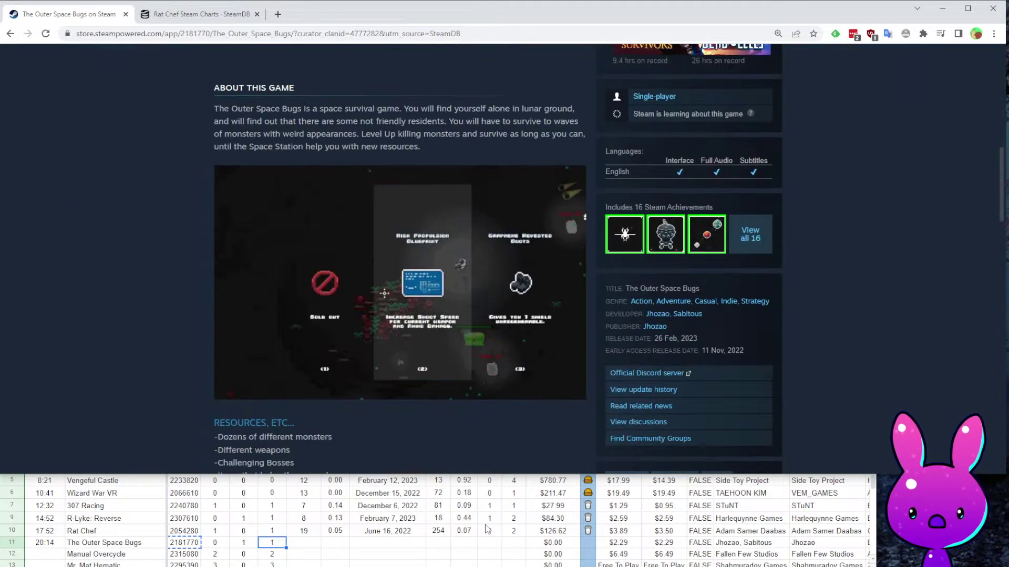
scroll(402, 251, "up", 6)
scroll(449, 323, "down", 5)
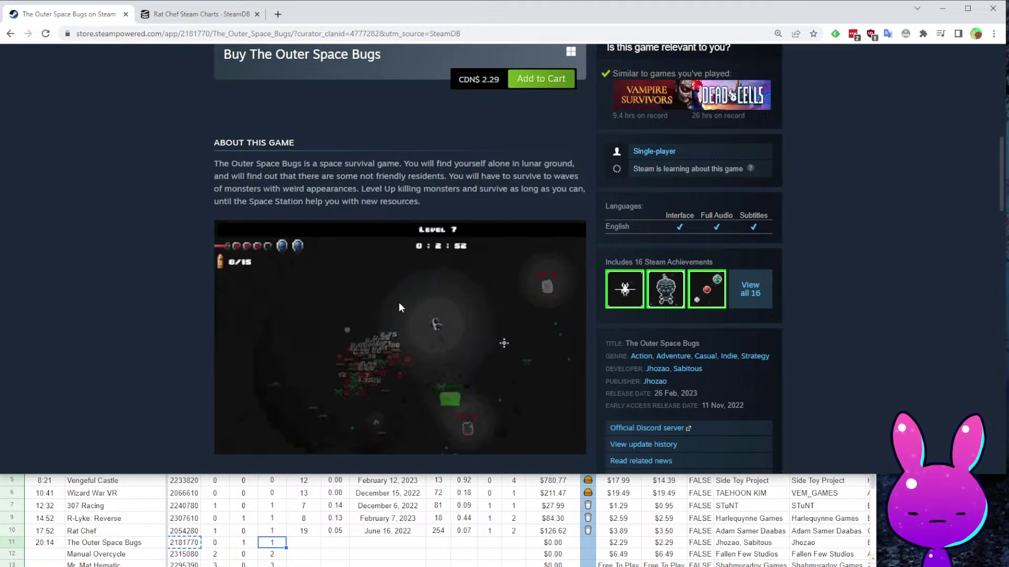
scroll(386, 278, "up", 4)
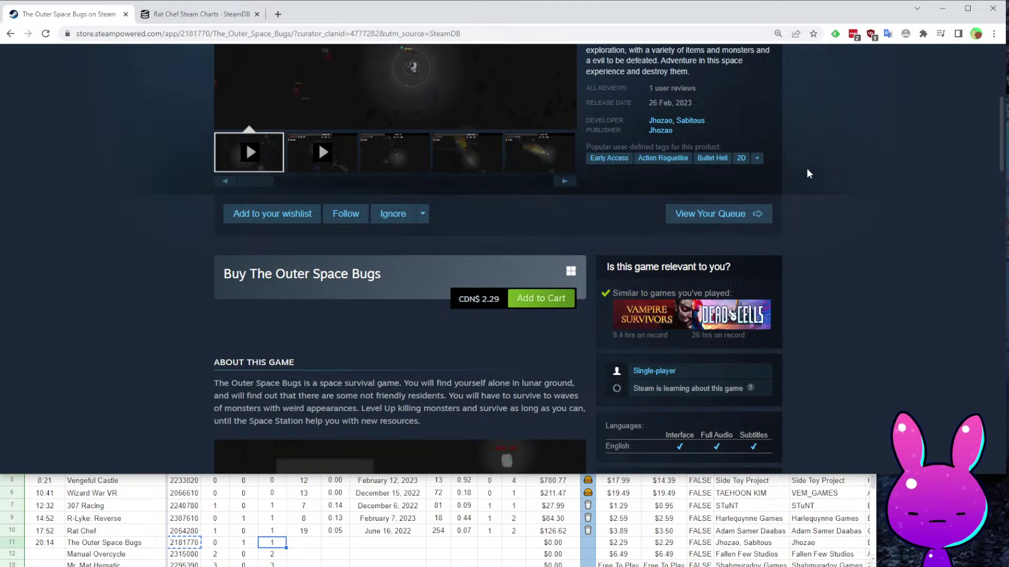
scroll(459, 334, "down", 10)
scroll(460, 334, "down", 8)
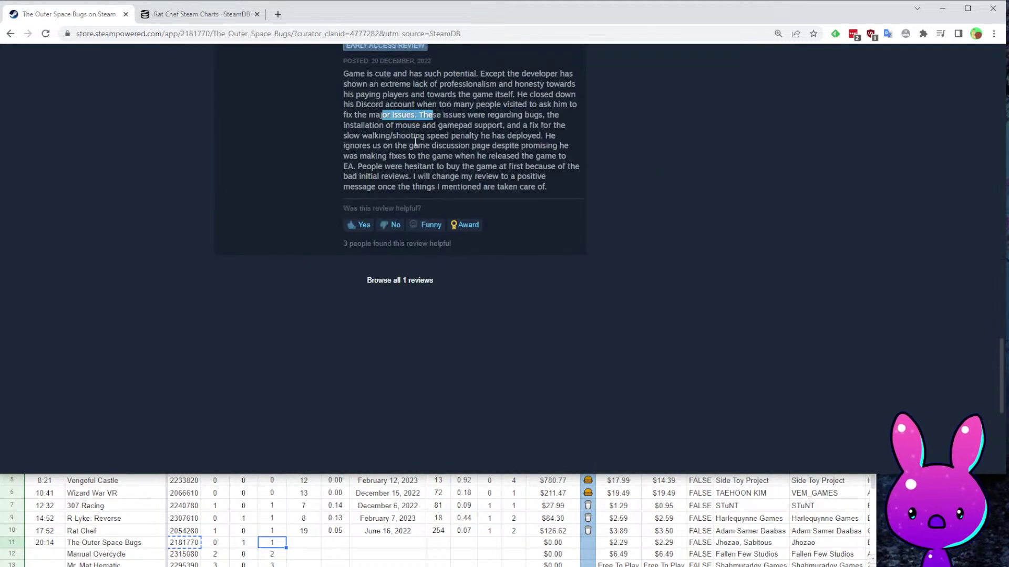
scroll(489, 270, "up", 2)
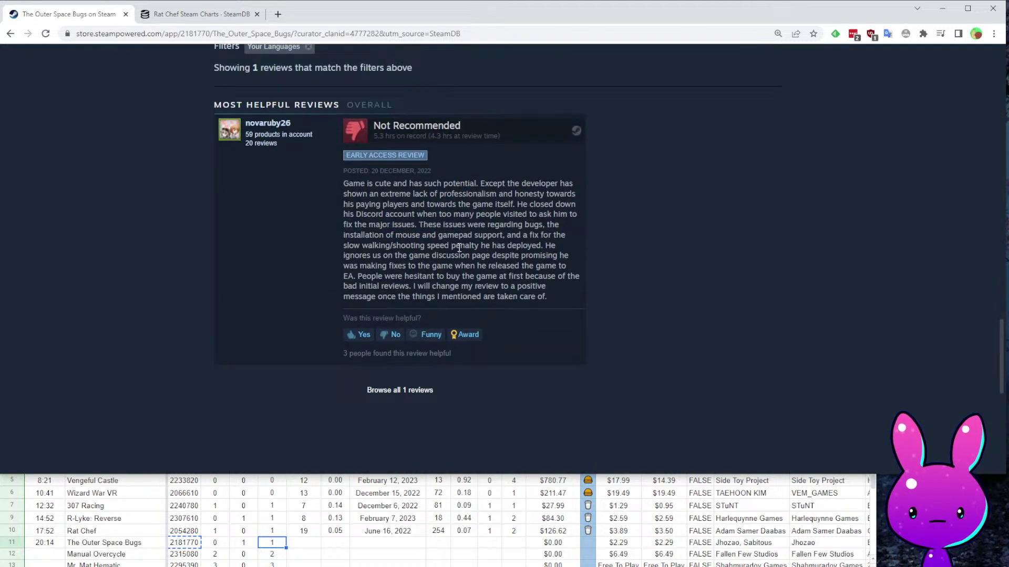
left_click_drag(478, 212, 578, 214)
left_click(544, 247)
left_click_drag(328, 237, 531, 236)
left_click(503, 279)
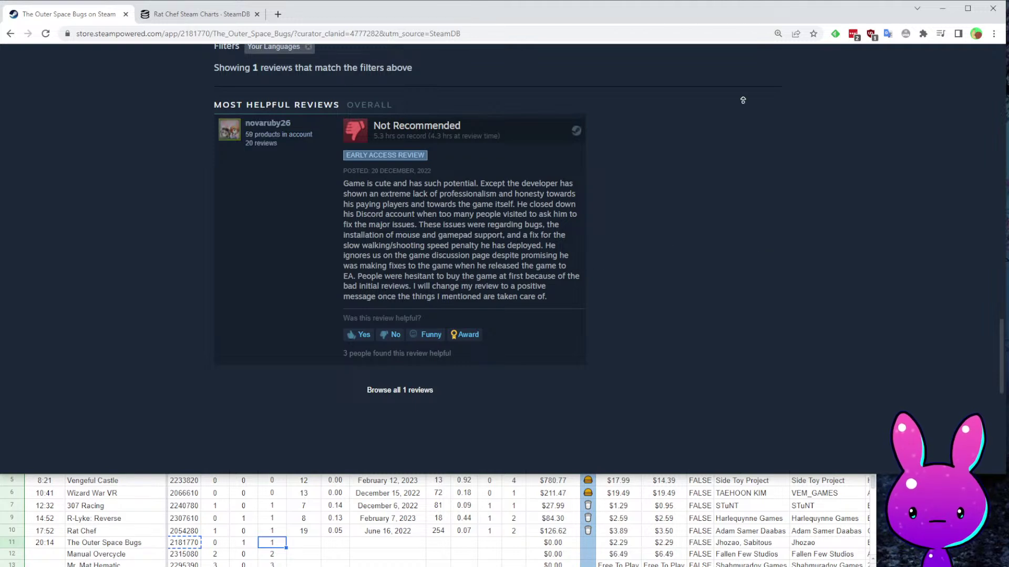
Switch to SteamDB and load The Outer Space Bugs' charts by replacing the id in the address with 2181770.
left_click(49, 33)
left_click(196, 16)
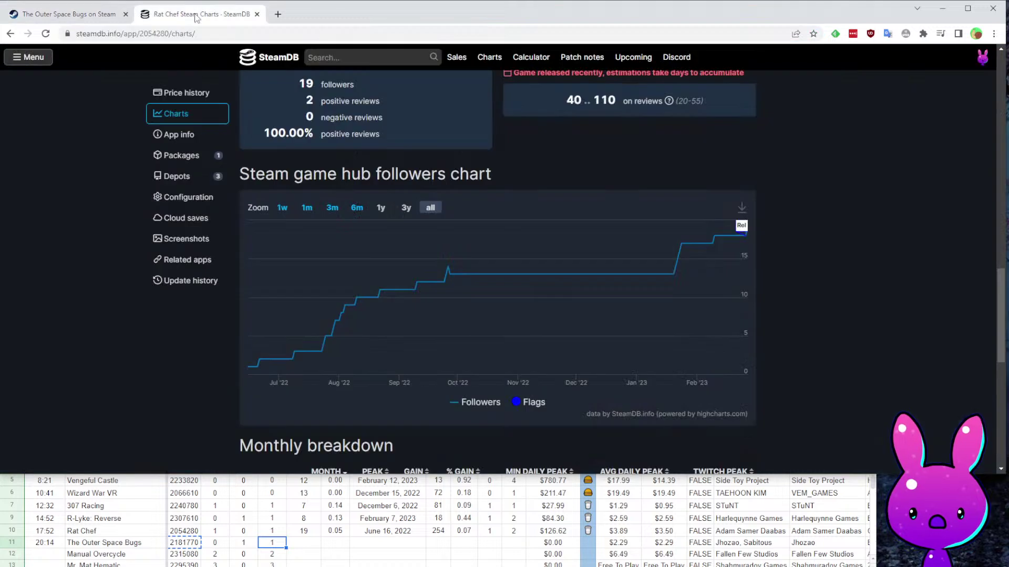
double_click(158, 34)
key("ctrl+v")
key("Return")
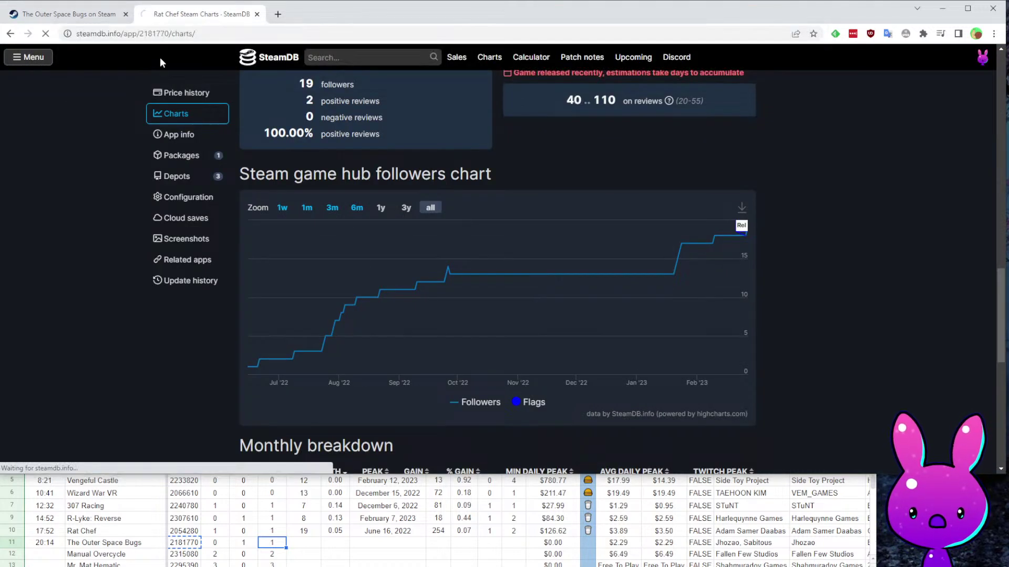
Find the first date on the SteamDB followers chart and enter October 27, 2022 as the Store Release Date in row 11.
scroll(751, 331, "down", 12)
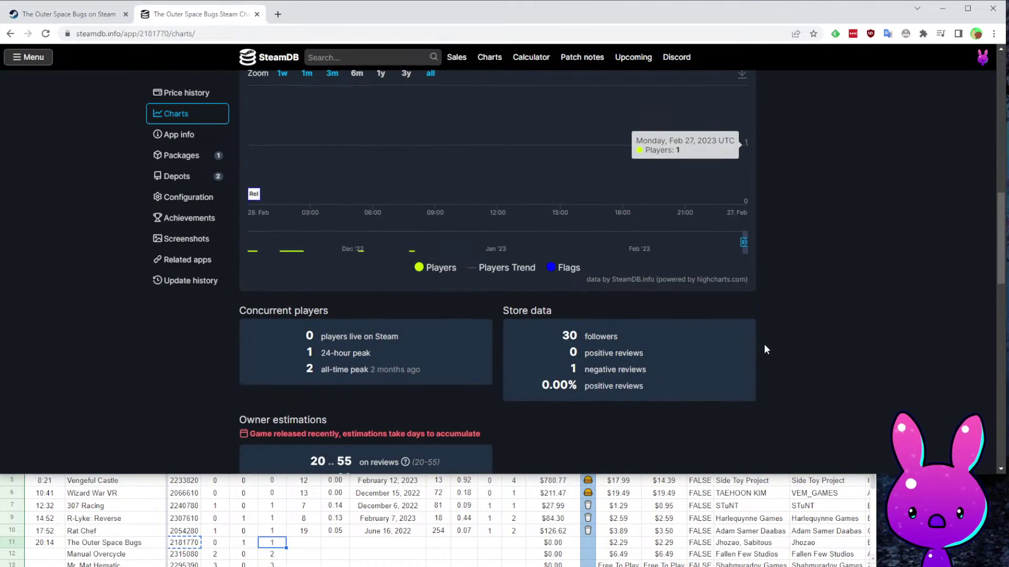
scroll(741, 344, "down", 6)
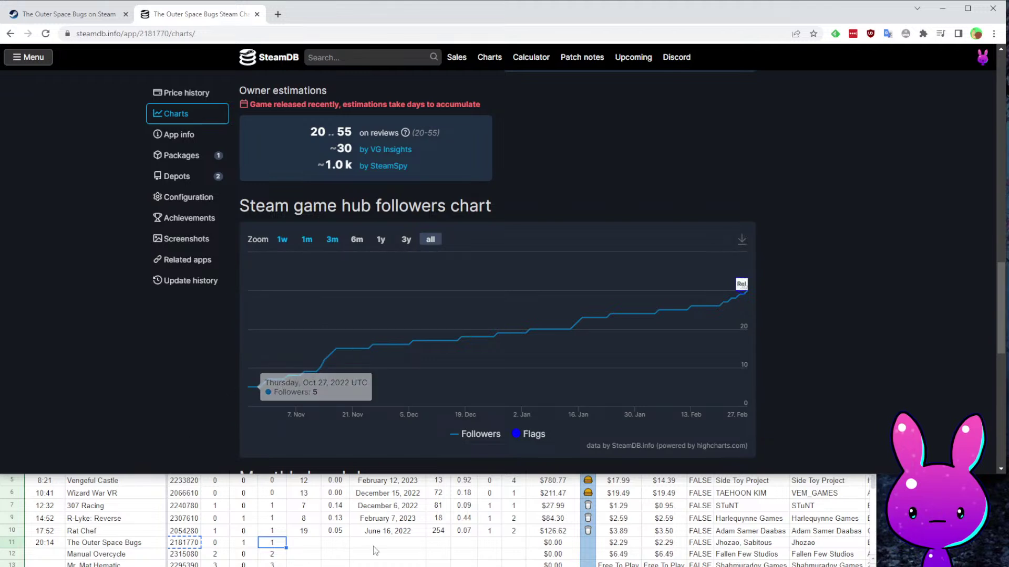
left_click(392, 548)
left_click(420, 542)
type("10/")
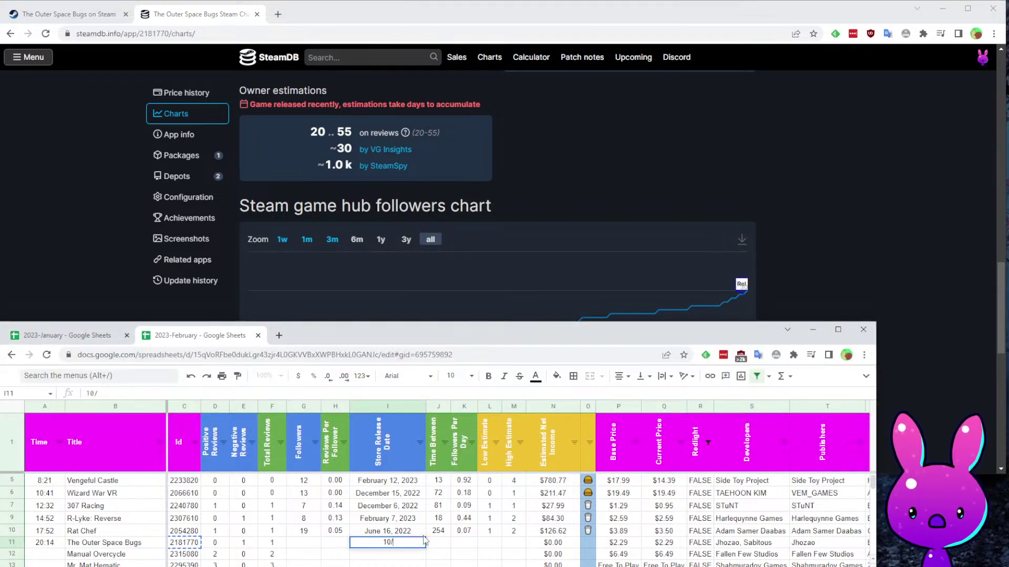
type("27/2023")
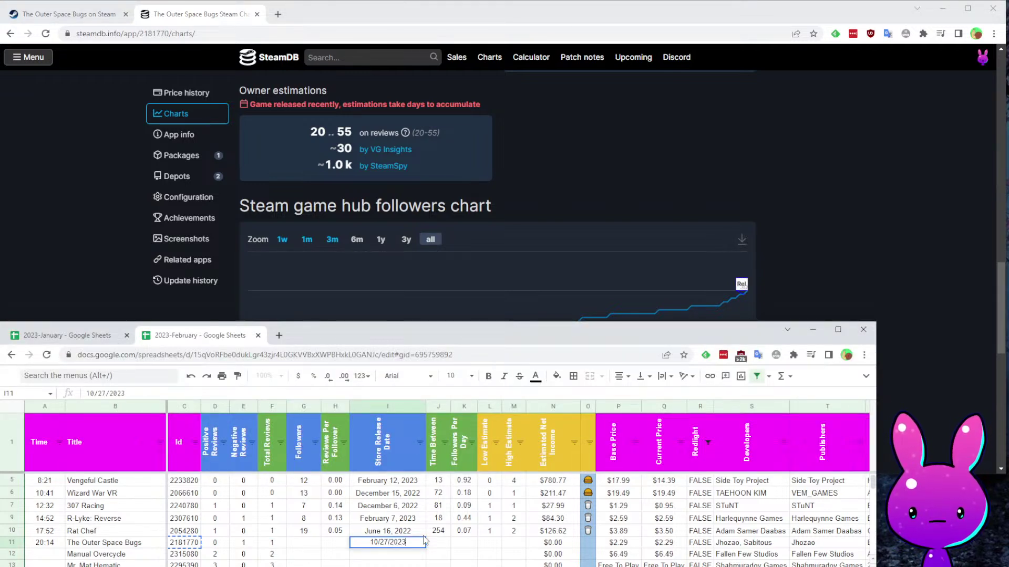
key("Return")
Set The Outer Space Bugs' Followers in row 11 to 30, taken from SteamDB's store data.
key("Up")
key("Left")
key("Left")
key("Left")
key("Right")
scroll(657, 171, "up", 5)
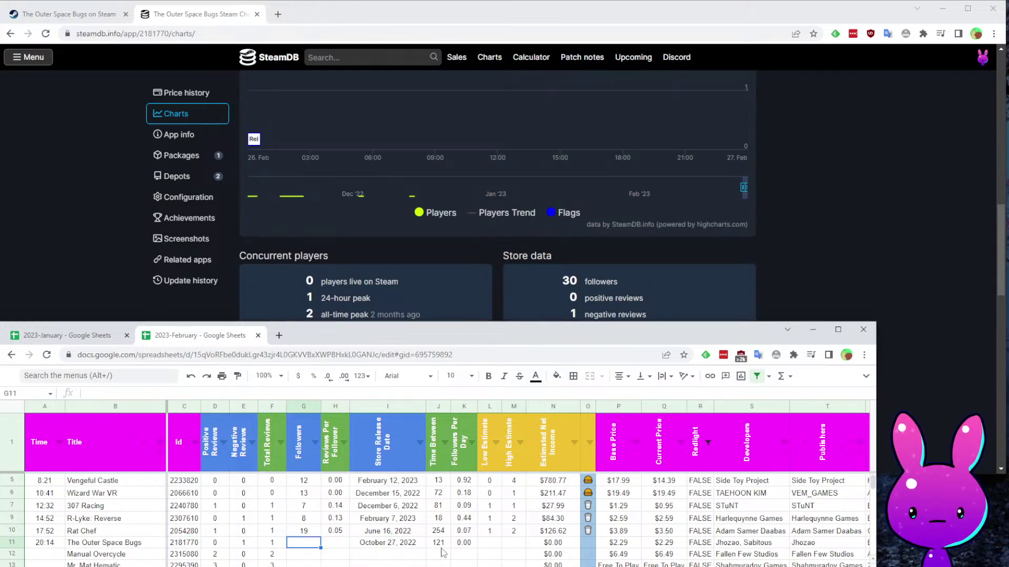
type("30")
key("Right")
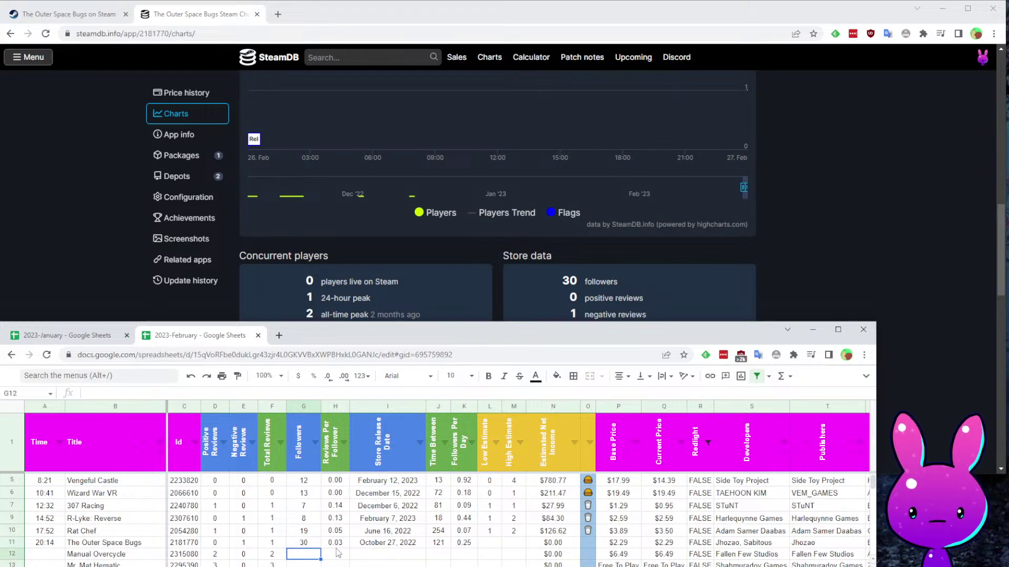
Set The Outer Space Bugs' Low Estimate to 1 and High Estimate to 2 in row 11.
key("Right")
key("Right")
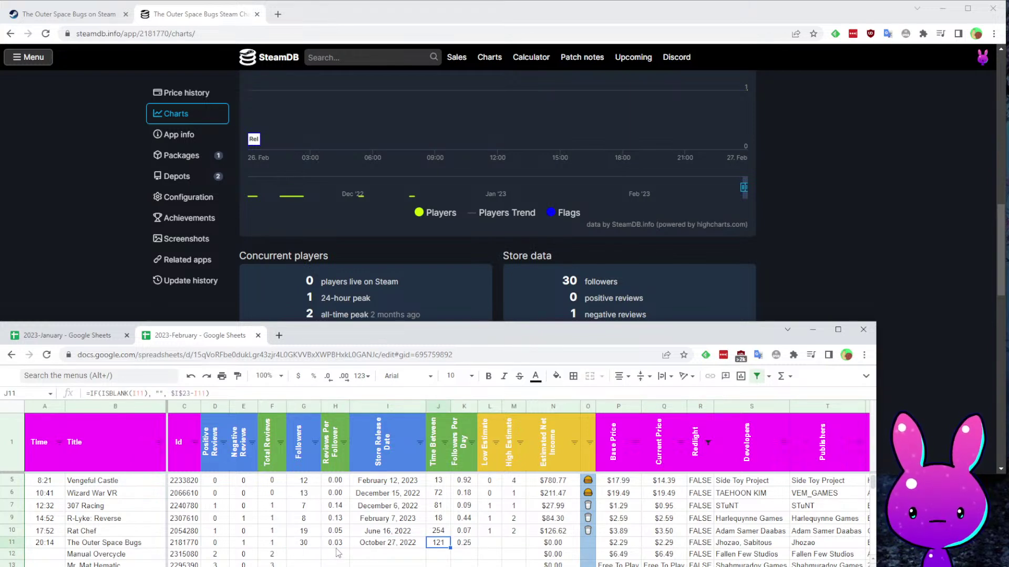
key("Right")
key("Right")
type("1")
key("Right")
type("2")
key("Left")
key("Left")
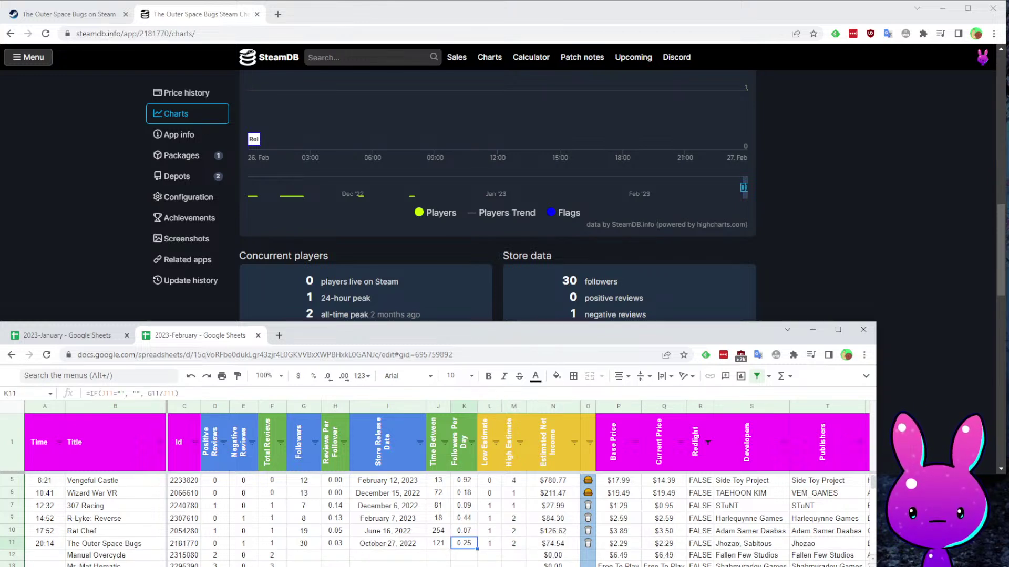
Go over The Outer Space Bugs' store page and user review again, checking them against its Estimated Net Income in the sheet.
left_click(68, 14)
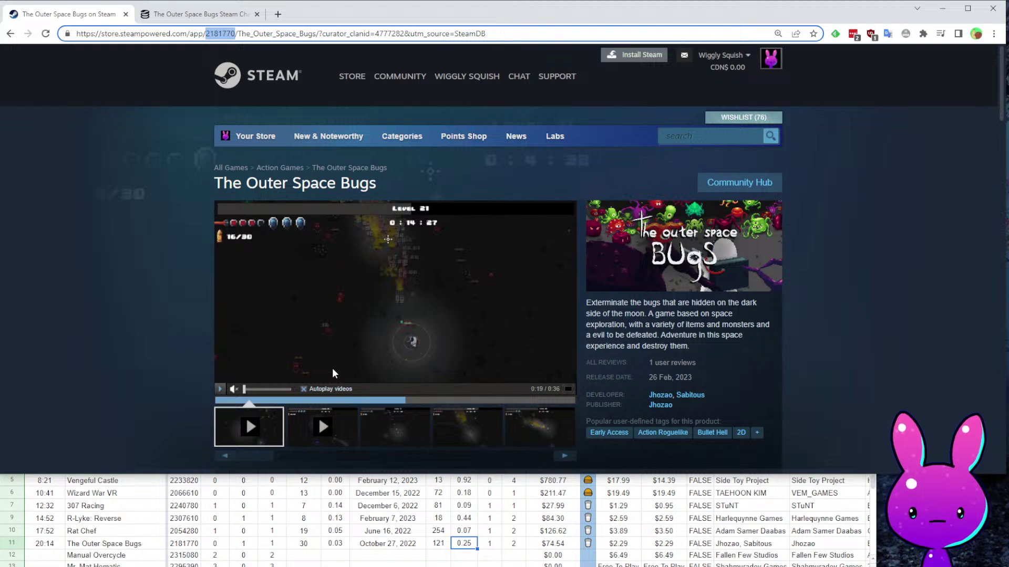
scroll(319, 417, "down", 10)
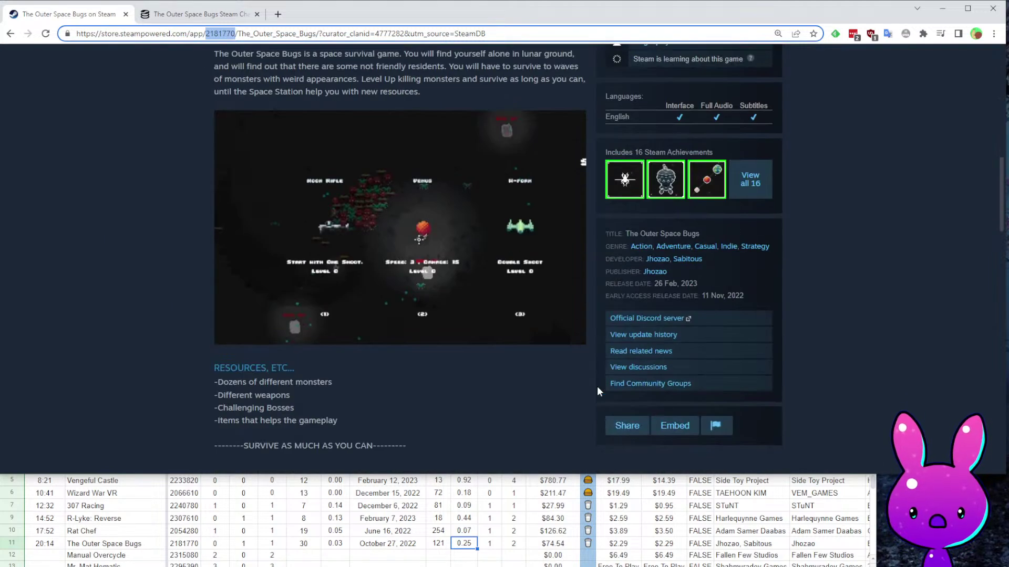
scroll(577, 410, "down", 12)
scroll(588, 316, "up", 3)
scroll(640, 273, "down", 6)
scroll(665, 326, "up", 20)
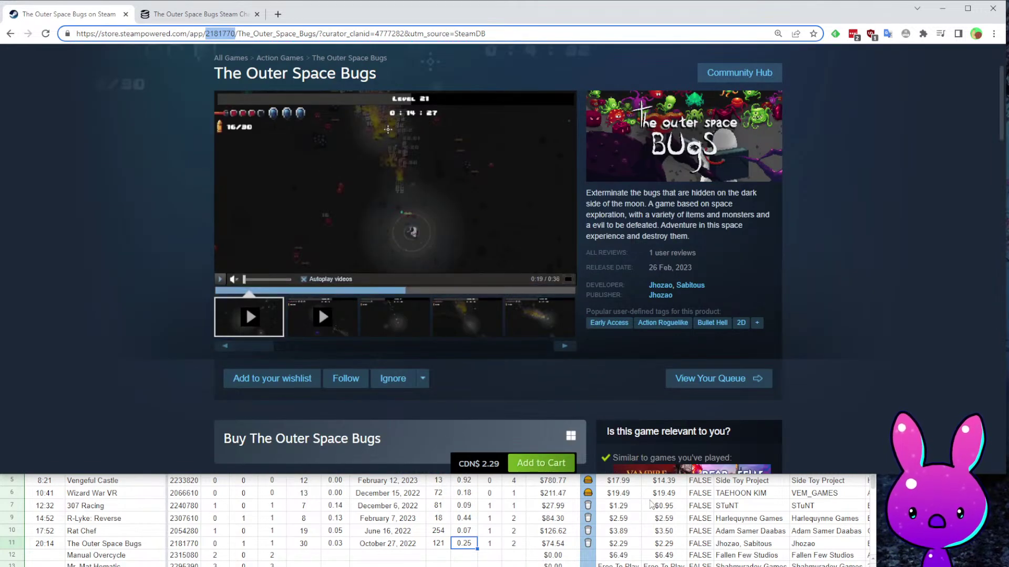
left_click(554, 544)
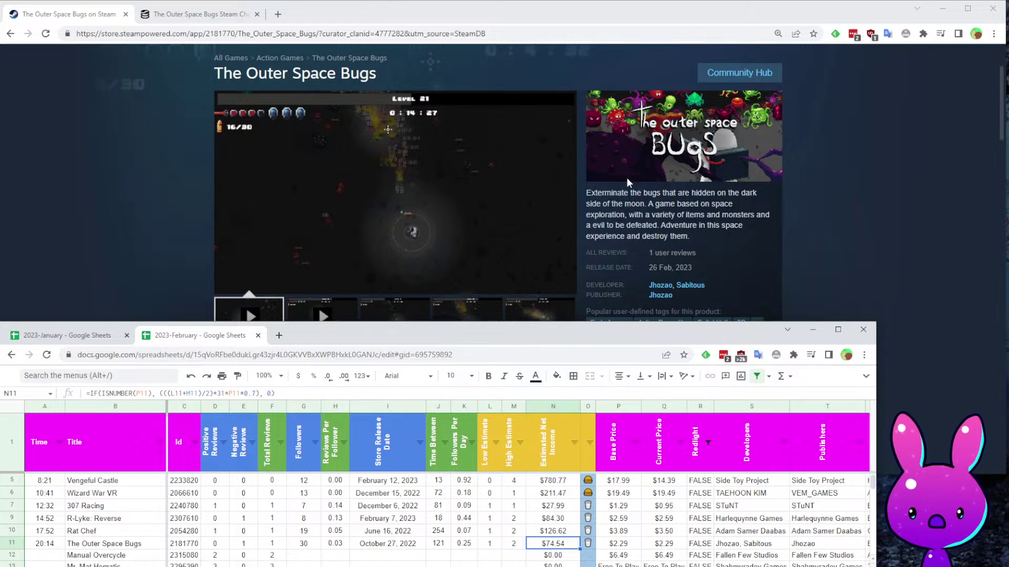
left_click(883, 194)
scroll(846, 342, "down", 15)
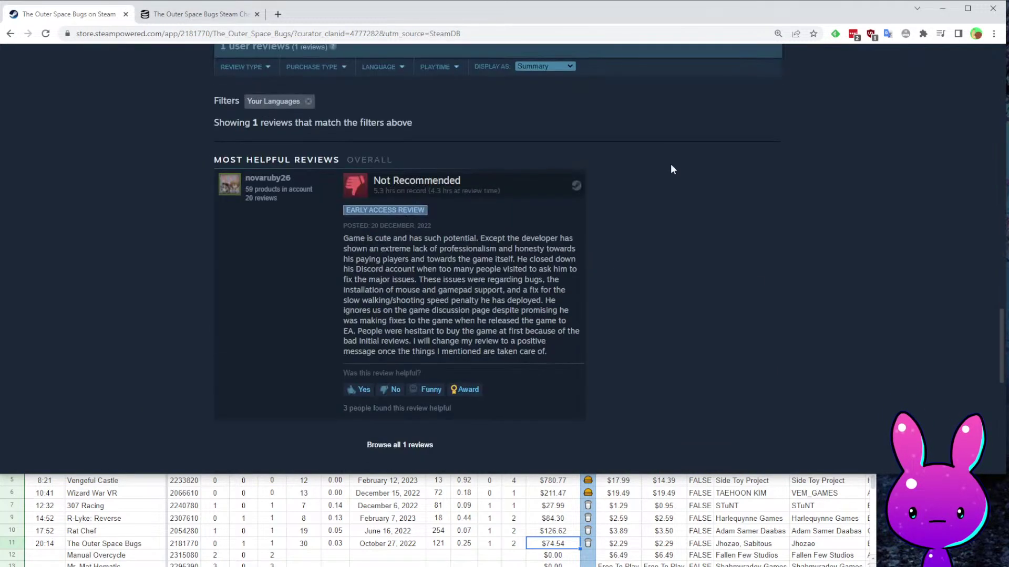
scroll(633, 263, "up", 15)
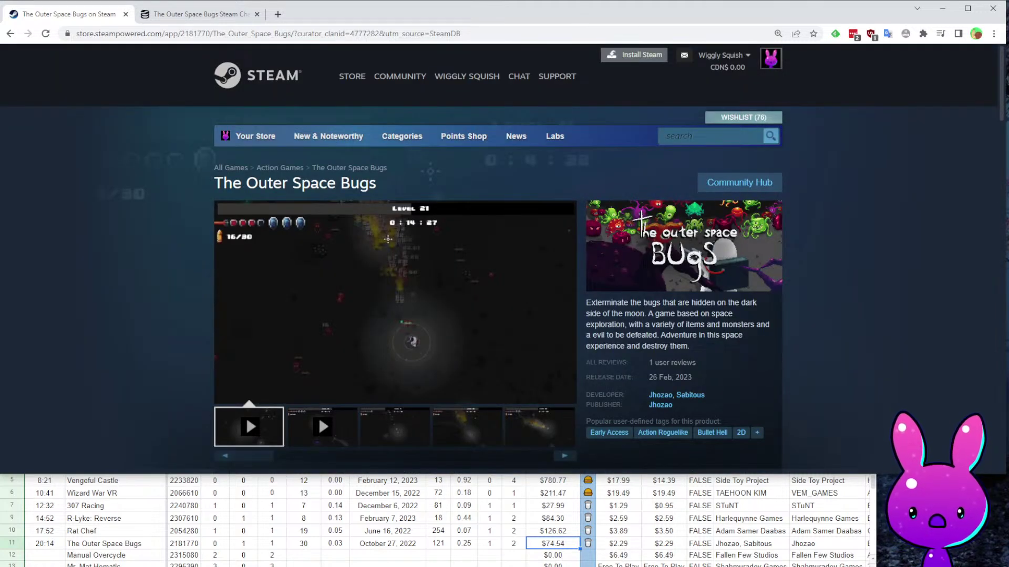
Examine the Estimated Net Income formula and the income icon formula for The Outer Space Bugs in row 11.
left_click(675, 559)
key("Up")
key("Left")
key("Left")
key("Left")
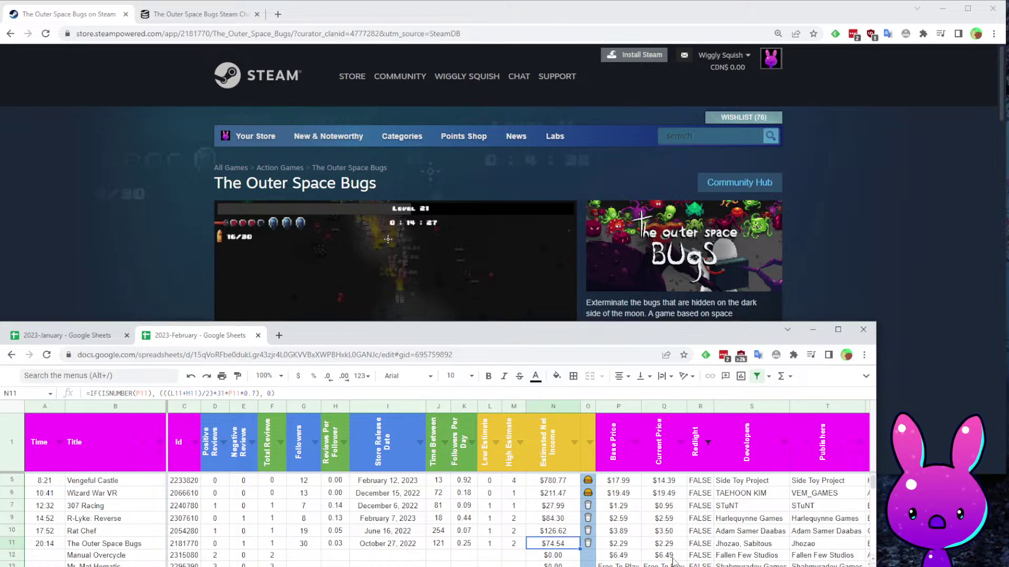
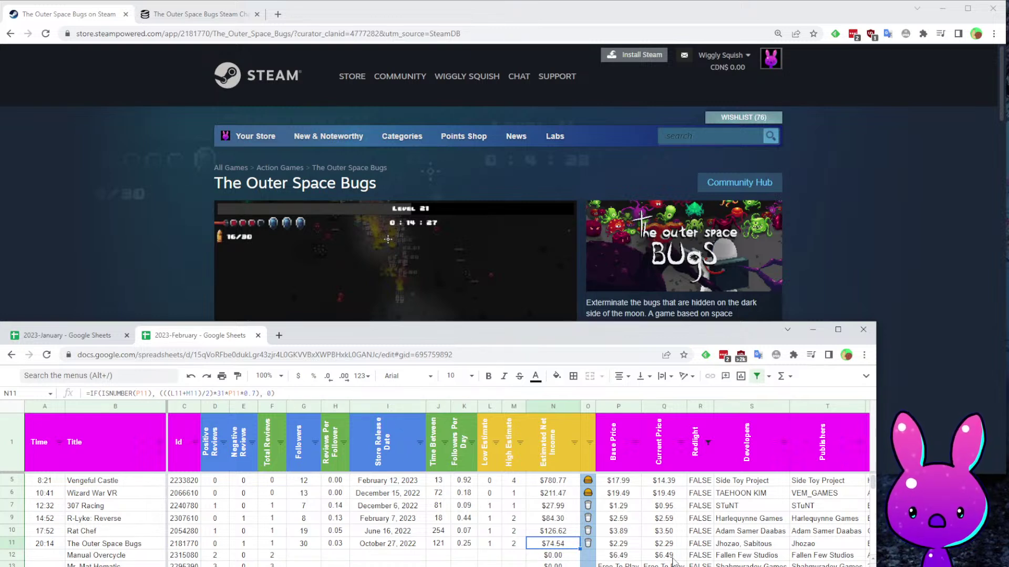
key("Right")
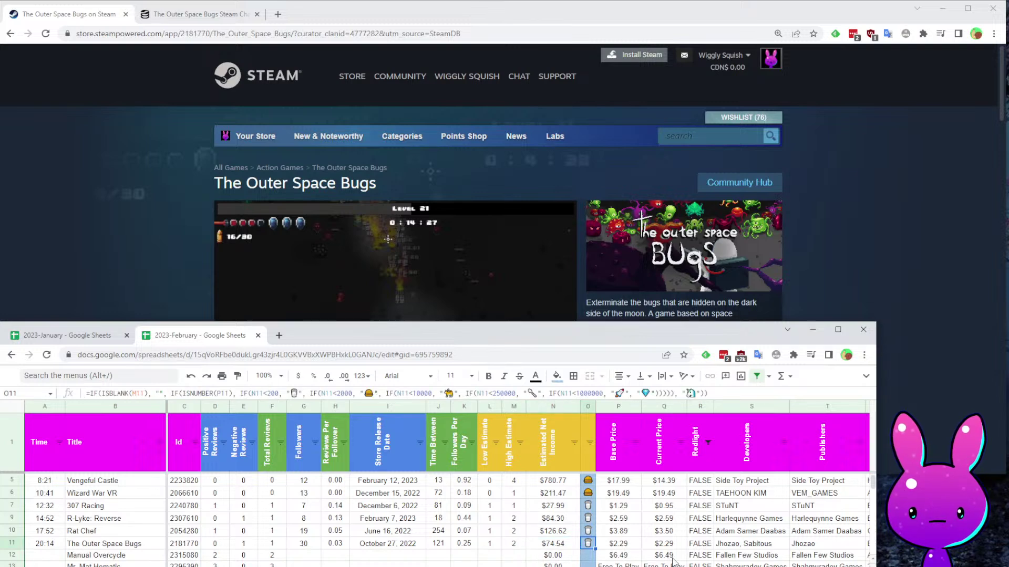
key("Left")
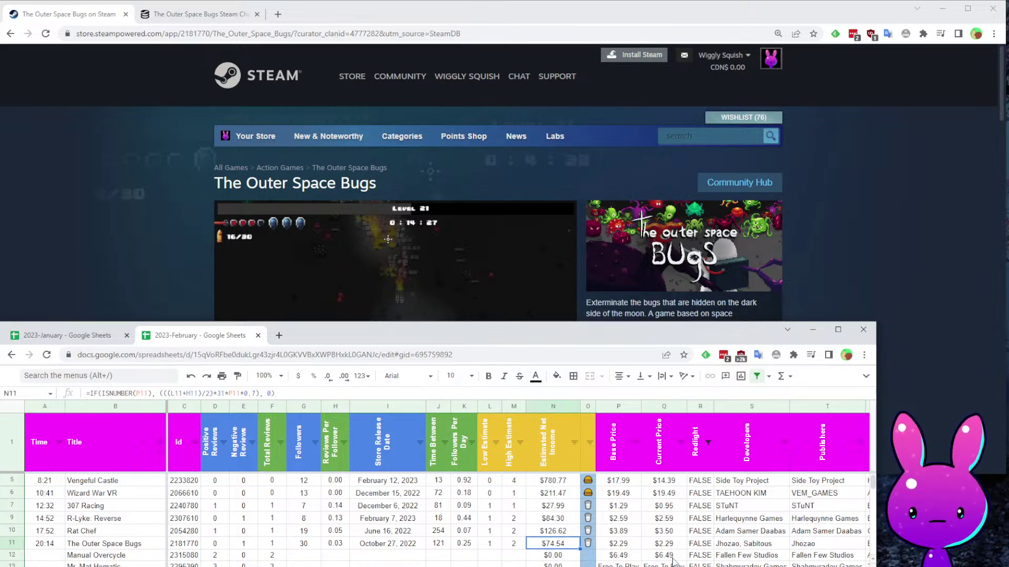
Enter 23:43 as the Time for Manual Overcycle in row 12 and select its Id.
key("Home")
key("Down")
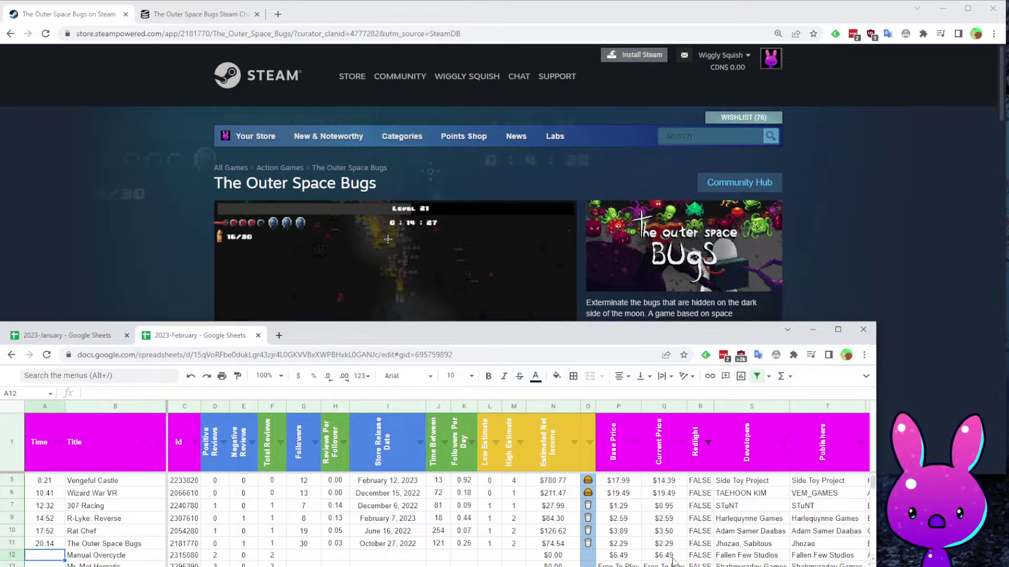
scroll(674, 561, "down", 2)
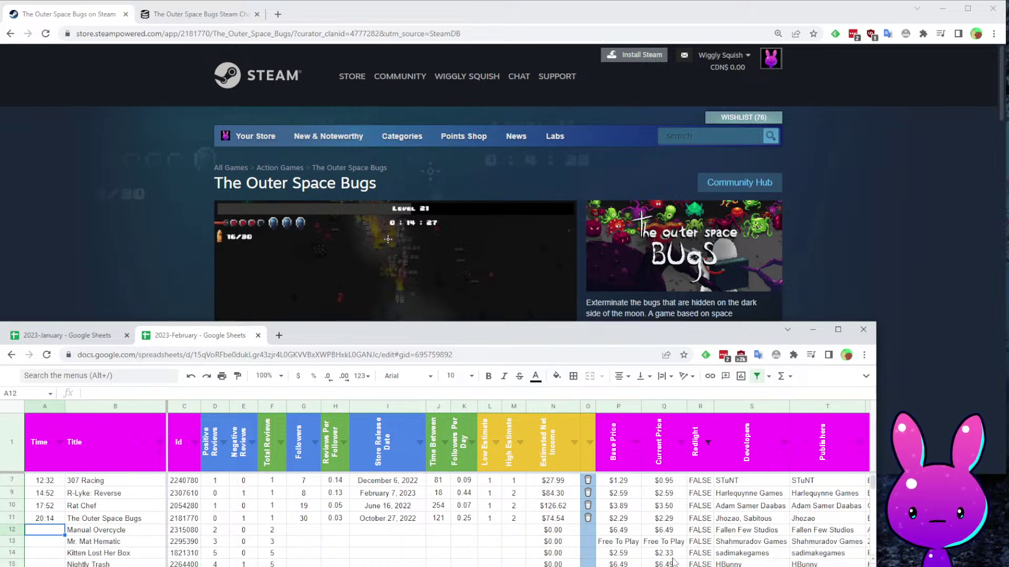
key("Tab")
key("Tab")
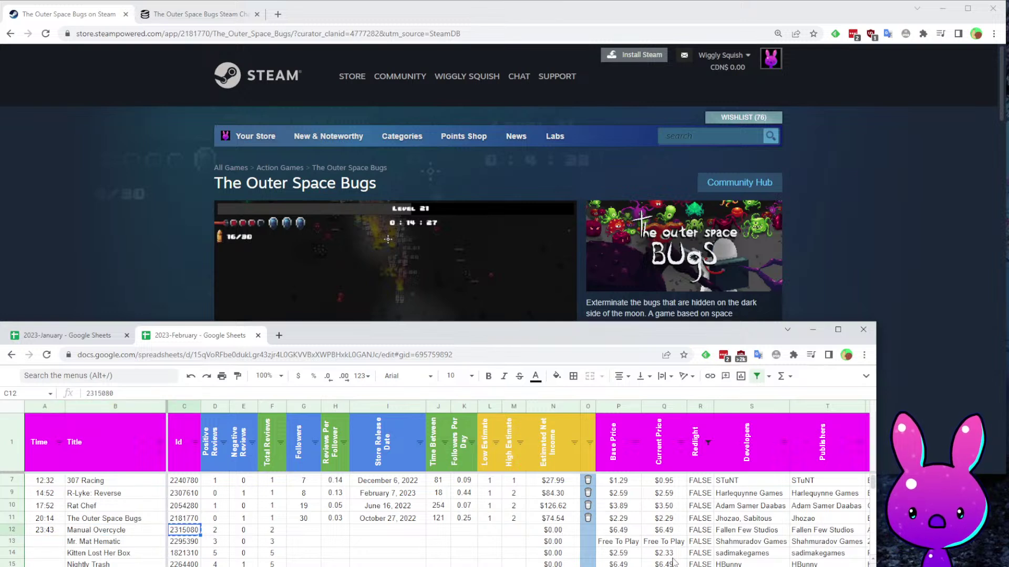
Load Manual Overcycle's store page by replacing the id in the Steam address with 2315080.
left_click(86, 222)
double_click(224, 33)
type("2315080")
key("Return")
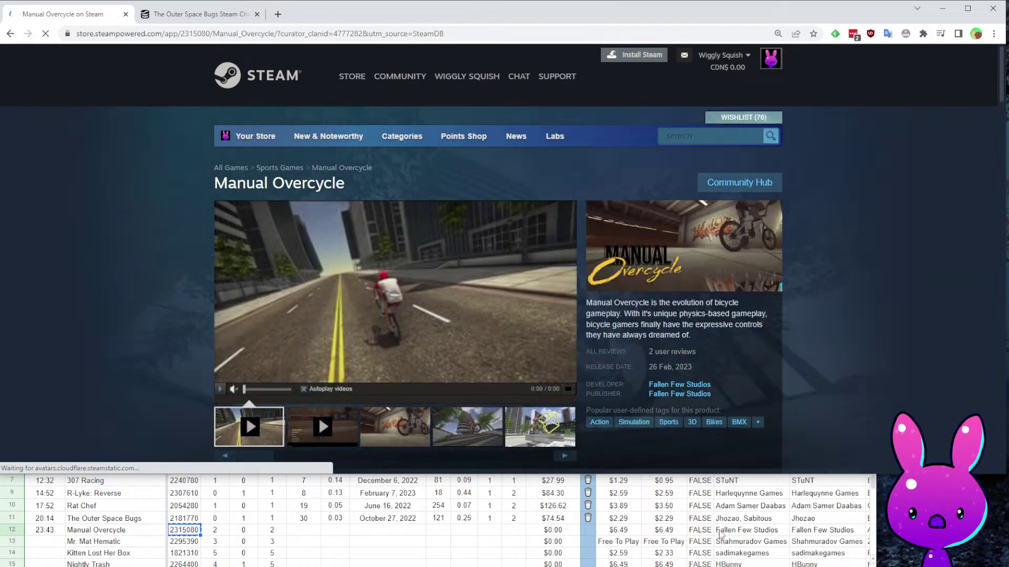
Check Manual Overcycle's current price, developer and publisher in row 12 of the sheet.
left_click(663, 530)
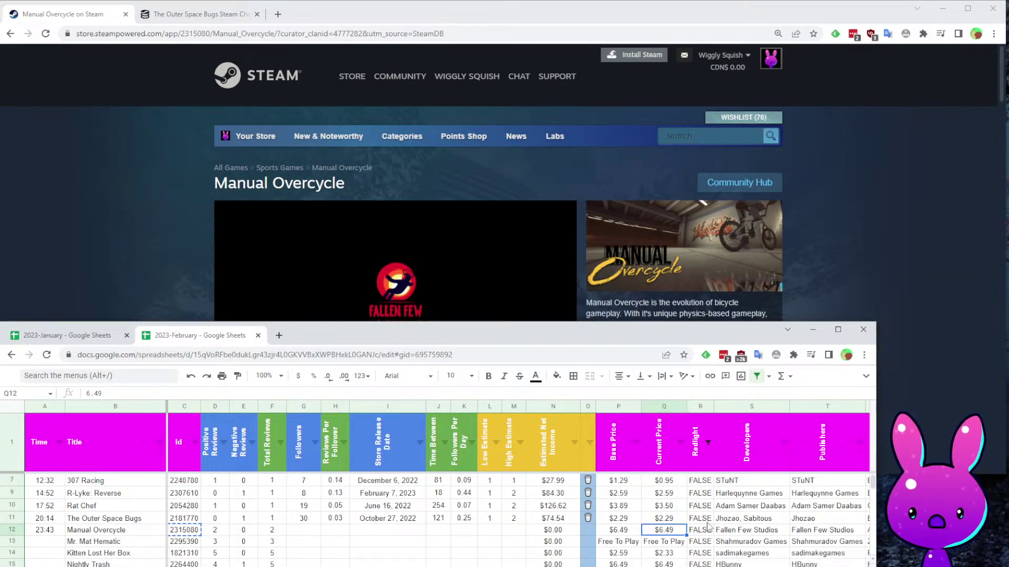
key("Tab")
key("Tab")
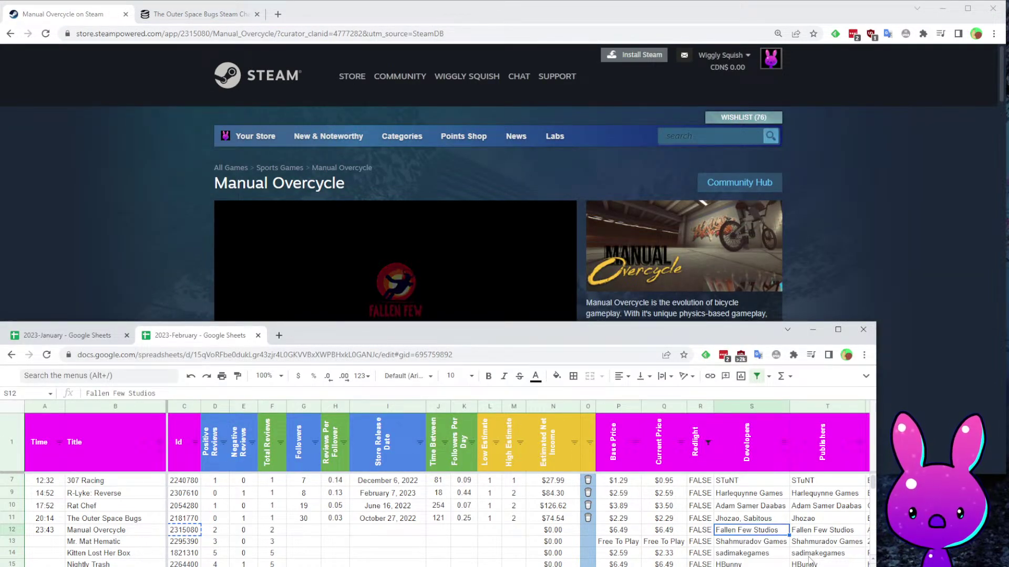
key("Right")
key("Up")
key("ctrl+Left")
key("Down")
key("Right")
Read Manual Overcycle's short description and its About This Game section, including features and controls, on the Steam store page.
left_click(594, 298)
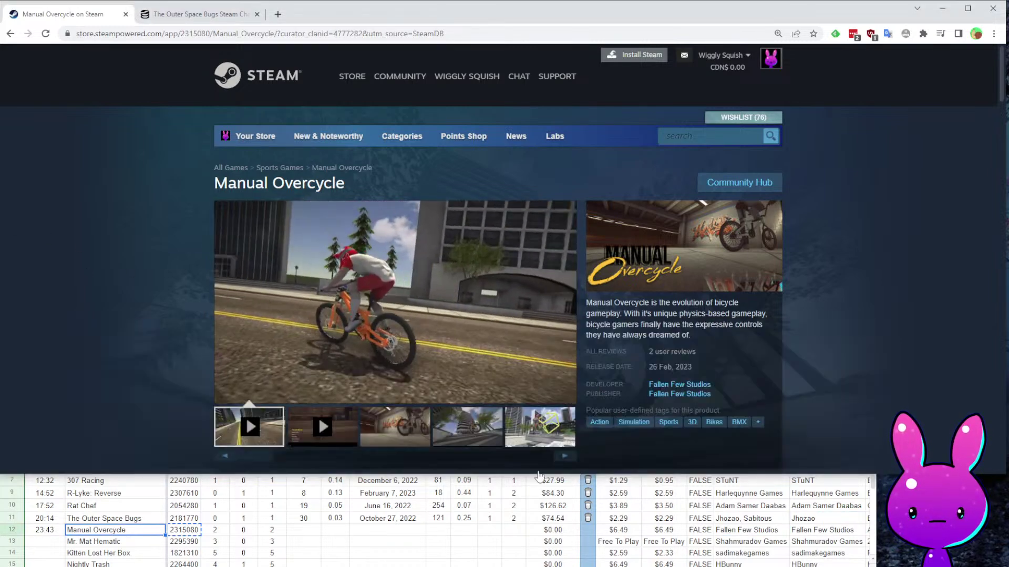
left_click_drag(596, 303, 696, 313)
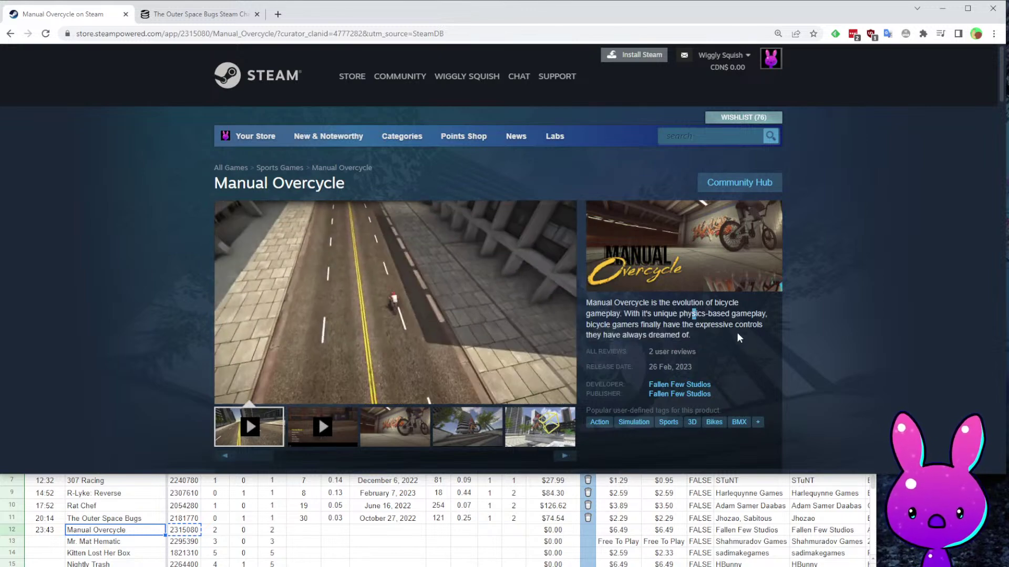
left_click(838, 343)
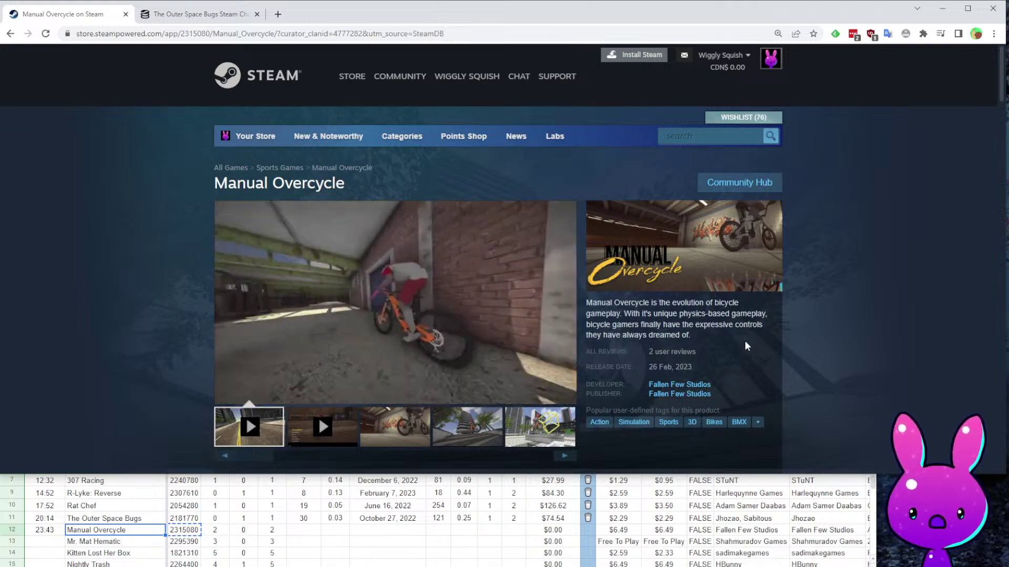
scroll(745, 341, "down", 3)
scroll(683, 373, "up", 1)
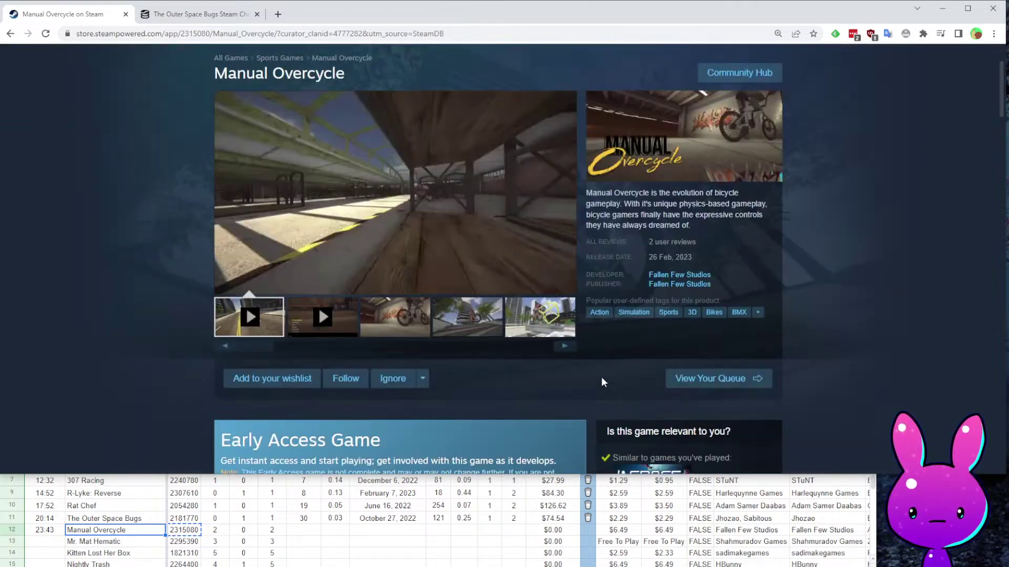
scroll(601, 377, "down", 12)
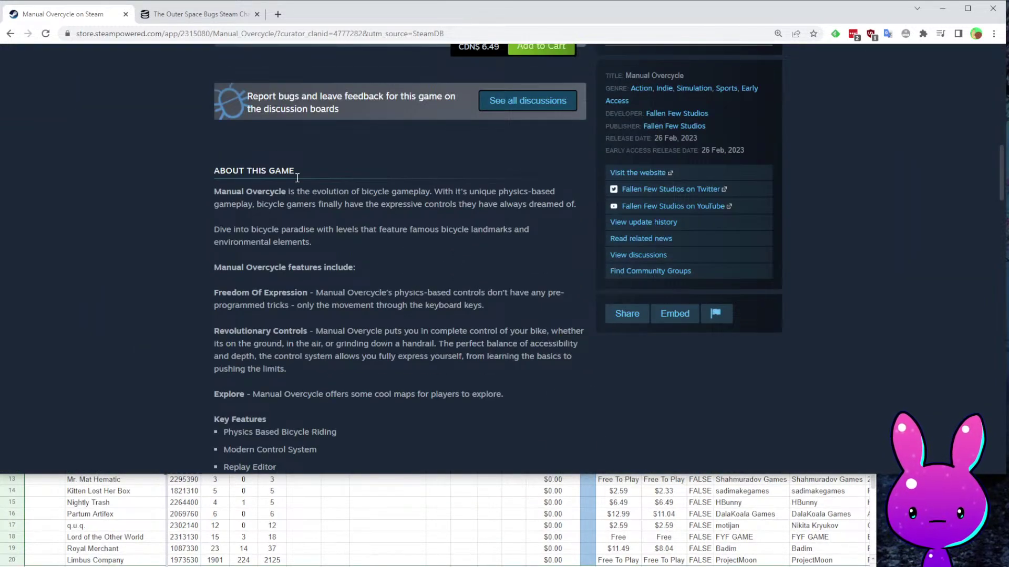
left_click_drag(327, 298, 488, 299)
left_click(412, 316)
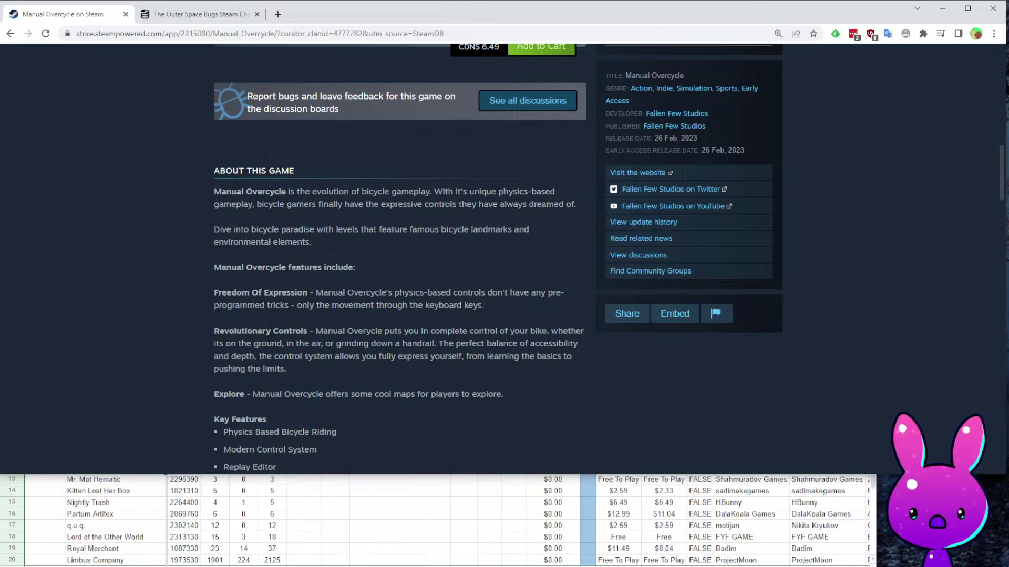
scroll(422, 455, "down", 3)
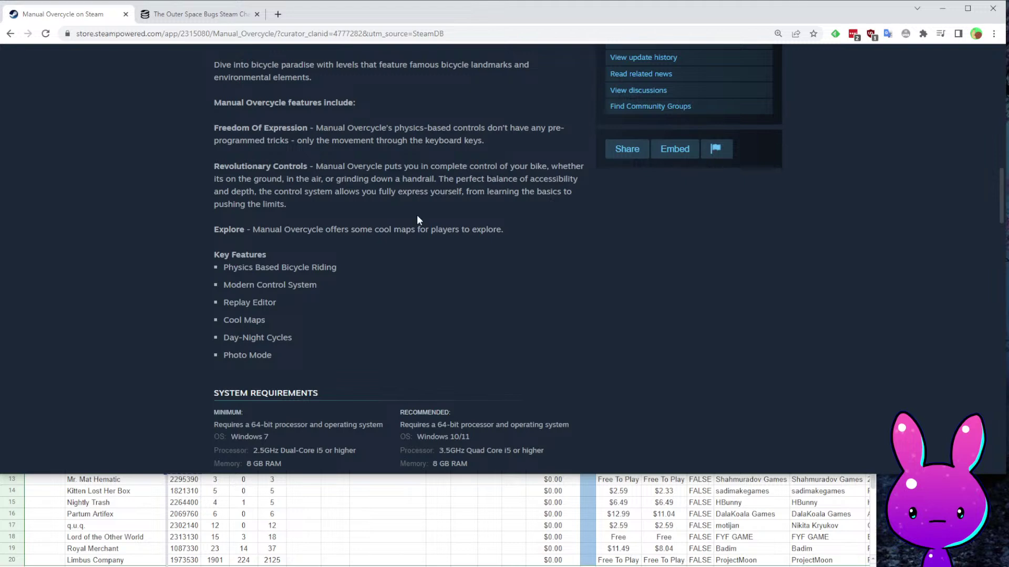
scroll(419, 194, "up", 2)
left_click_drag(232, 266, 496, 316)
scroll(441, 320, "up", 15)
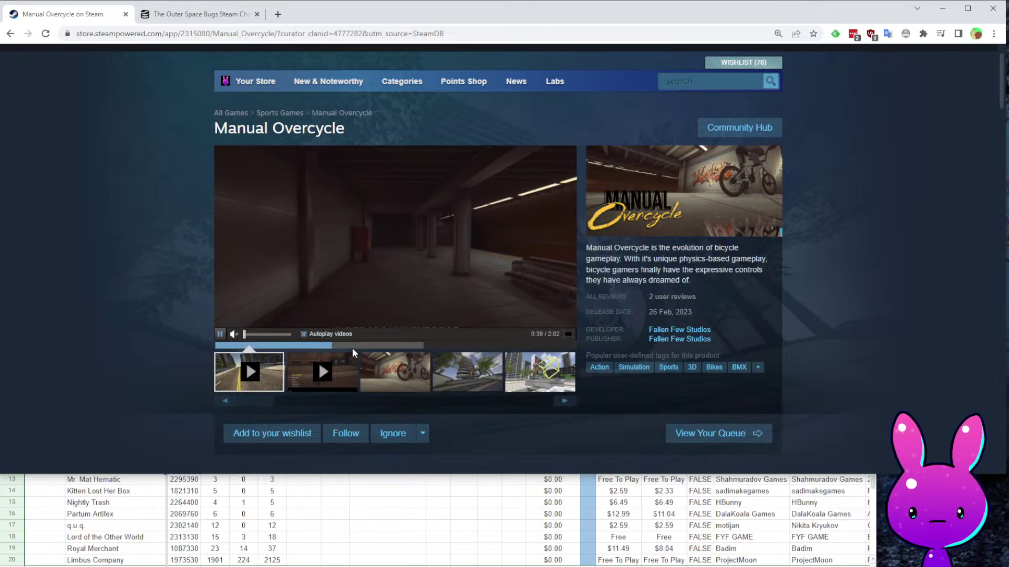
Skip through Manual Overcycle's first trailer and watch the second trailer.
left_click(383, 345)
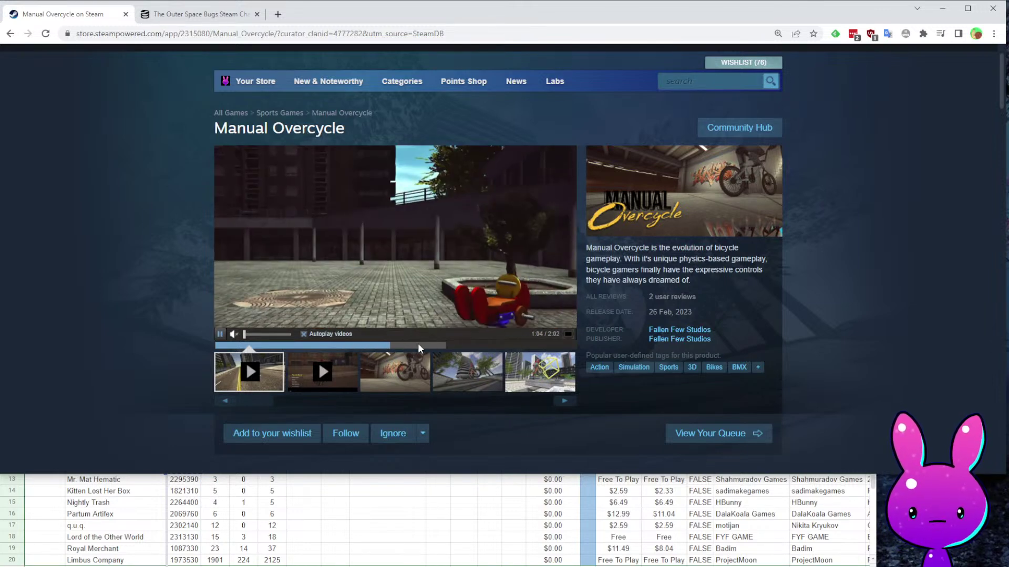
left_click(432, 345)
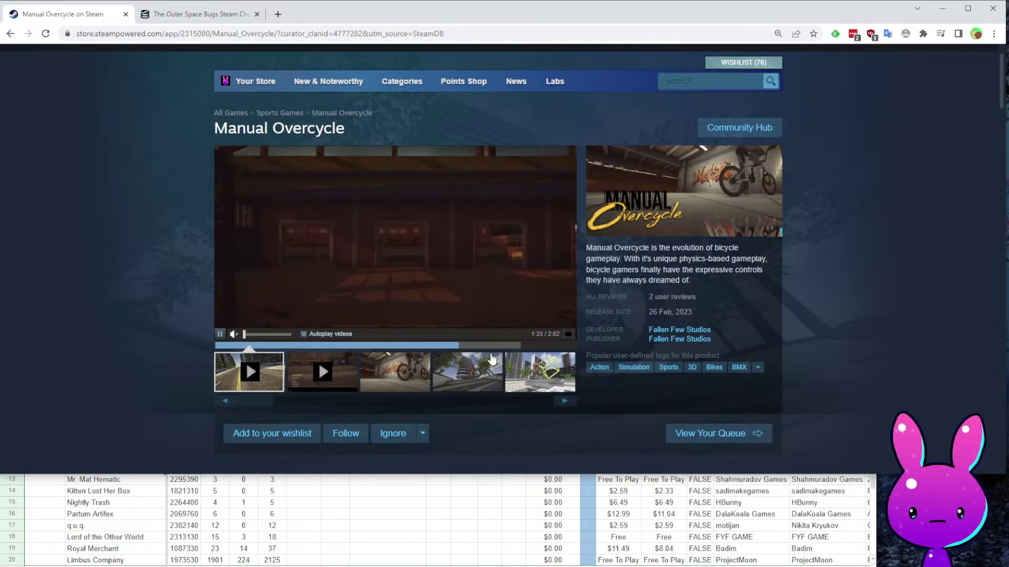
left_click(489, 345)
left_click(513, 346)
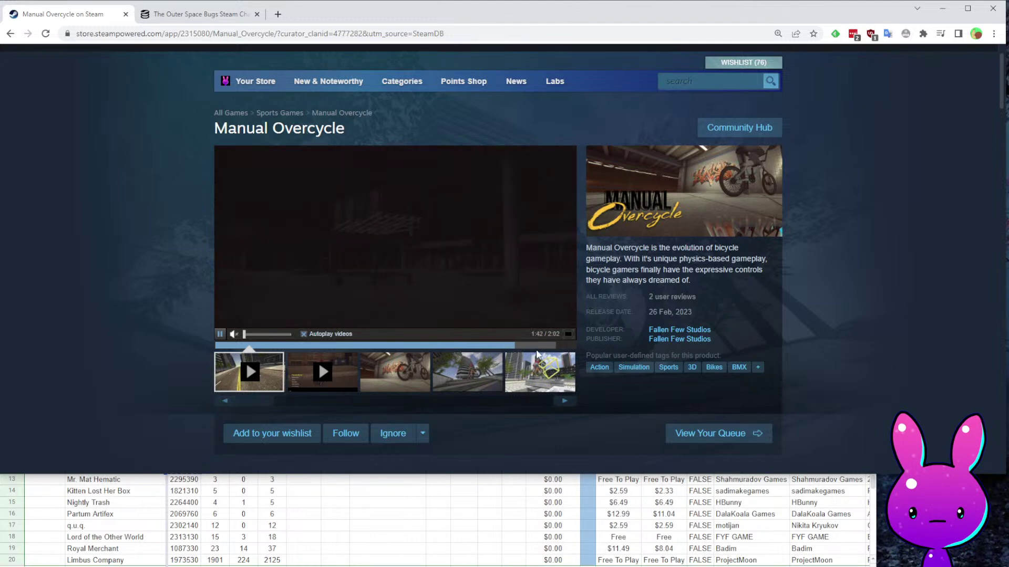
left_click(337, 372)
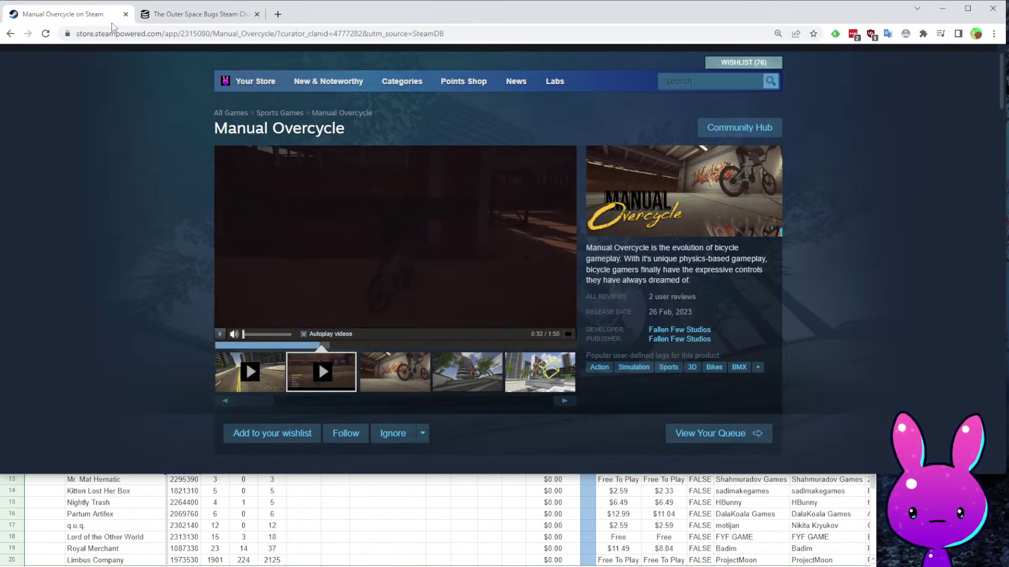
Load Manual Overcycle's SteamDB charts page by replacing the id in the SteamDB address with 2315080 from the store address.
left_click(202, 33)
double_click(215, 33)
key("ctrl+c")
left_click(194, 15)
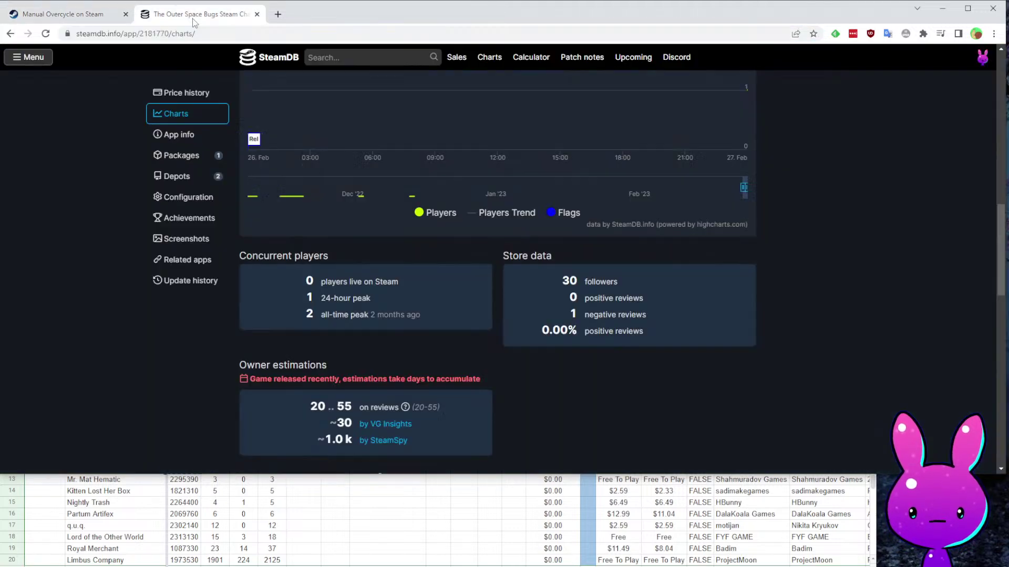
double_click(196, 33)
key("ctrl+v")
key("Return")
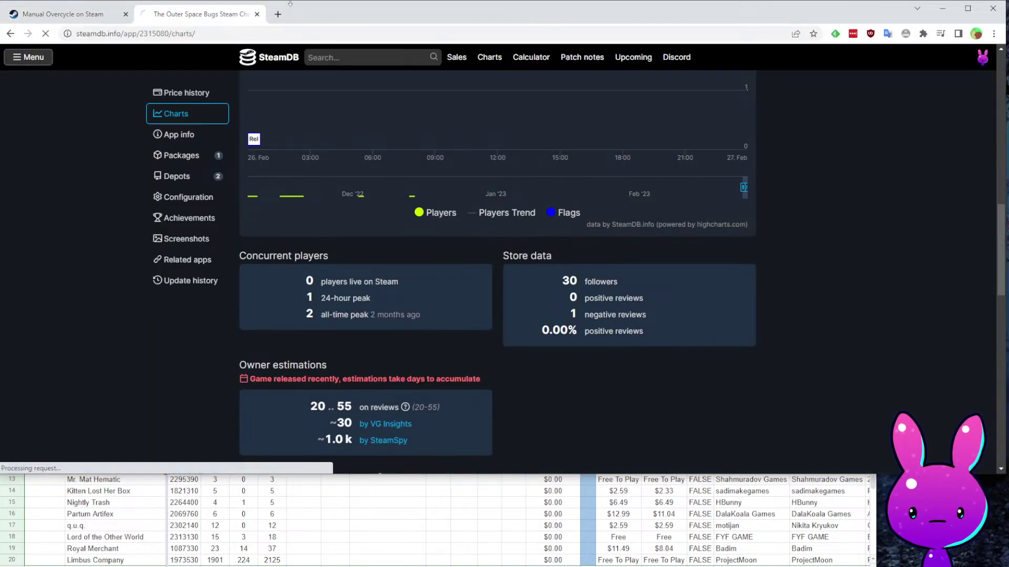
Copy the follower count of 14 from Manual Overcycle's SteamDB store data into its Followers cell in row 12.
left_click(388, 504)
scroll(367, 472, "up", 3)
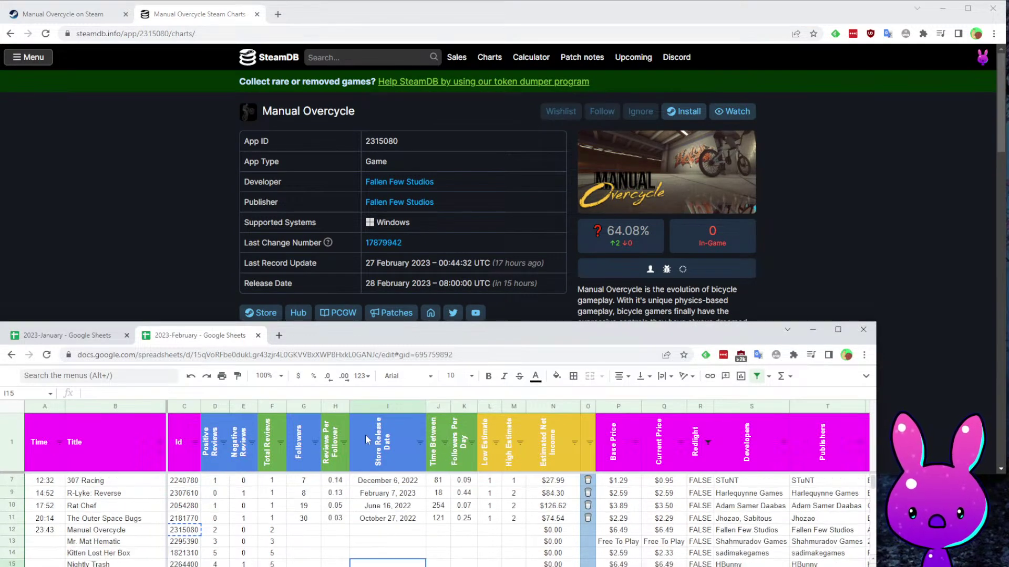
left_click(738, 255)
scroll(455, 310, "down", 6)
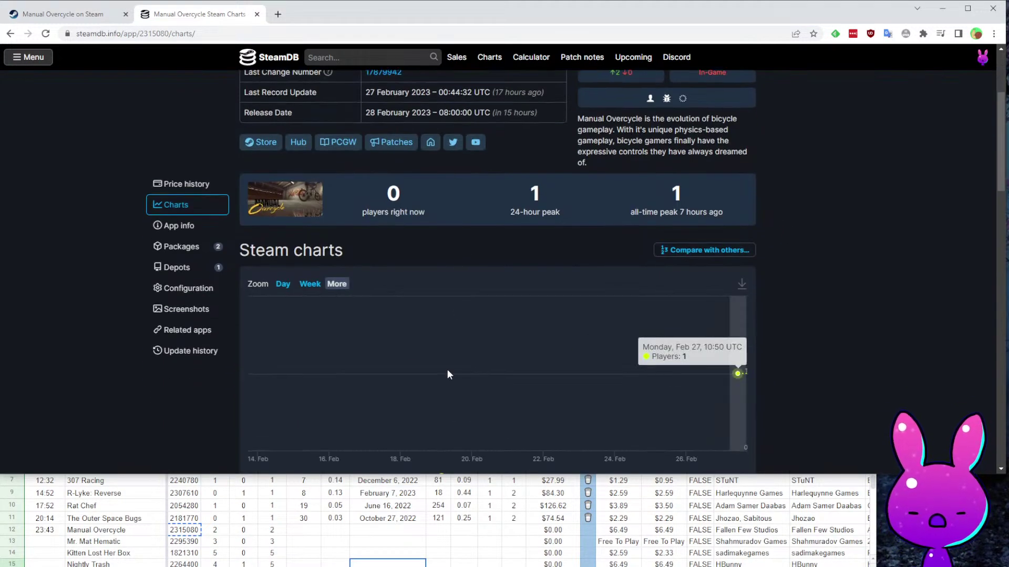
scroll(678, 263, "up", 2)
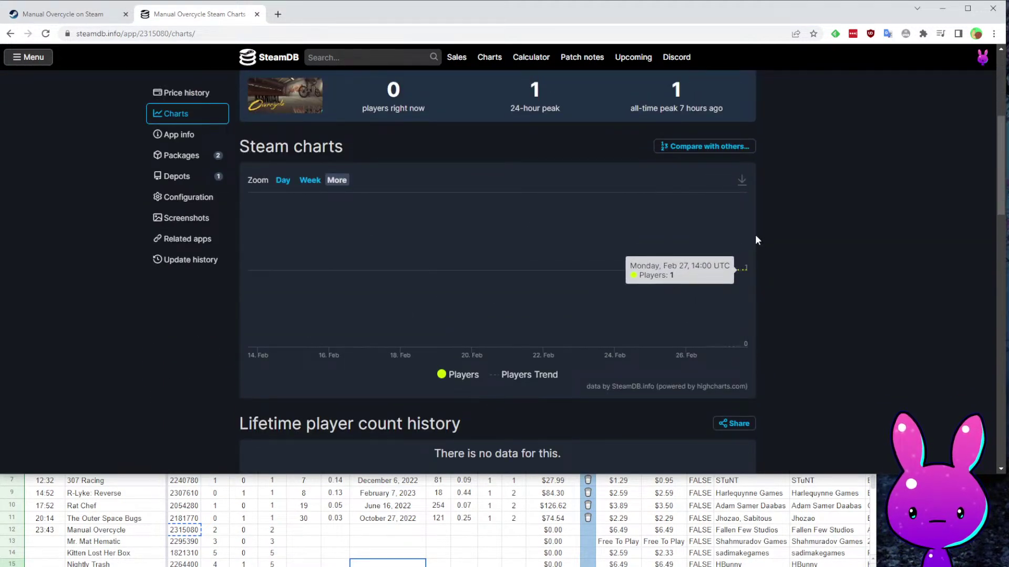
scroll(571, 415, "down", 8)
scroll(506, 279, "down", 2)
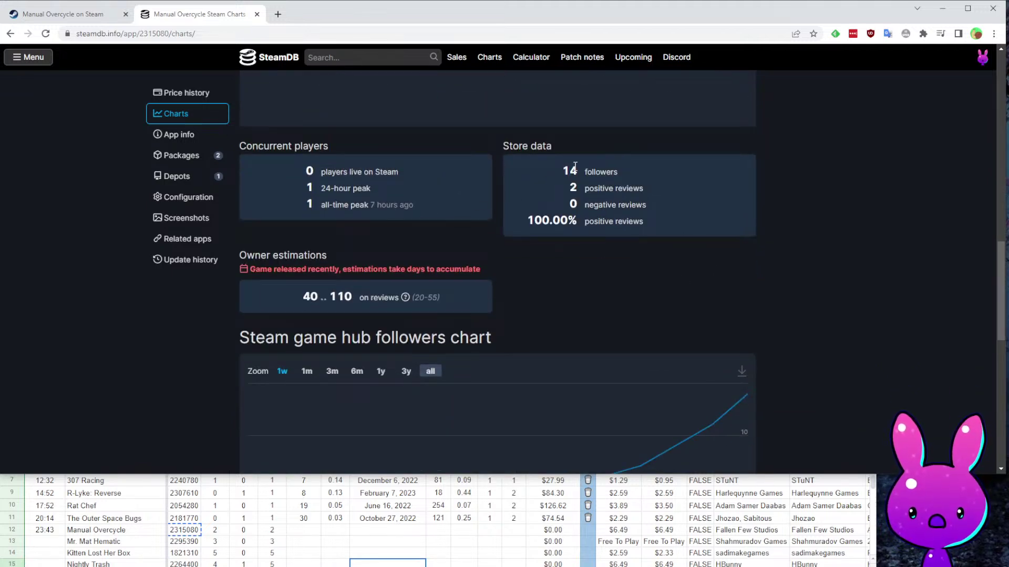
left_click_drag(556, 165, 577, 172)
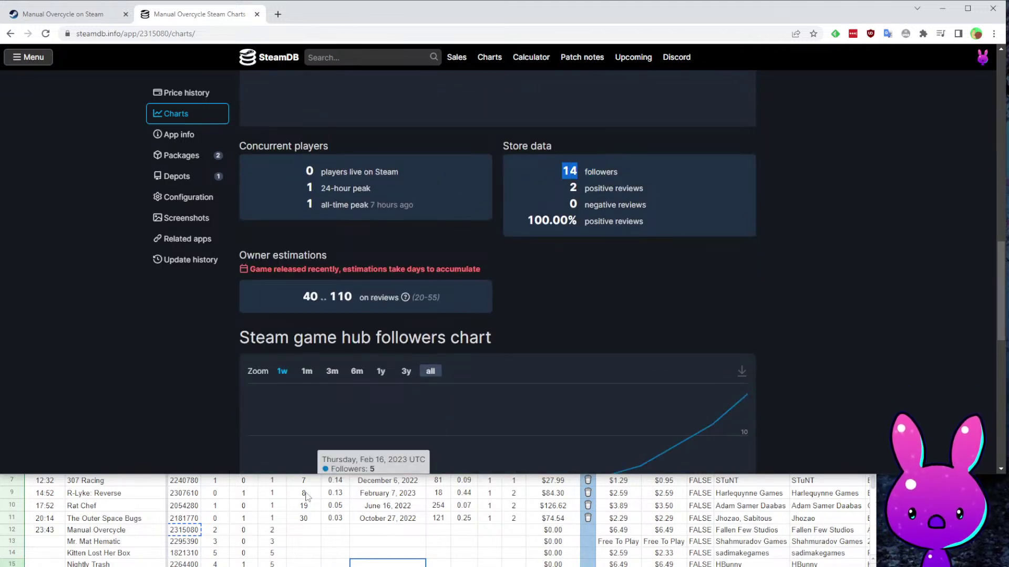
left_click(310, 534)
Enter 2/13 as Manual Overcycle's Store Release Date, based on the start of its followers chart.
scroll(726, 175, "down", 4)
left_click(720, 244)
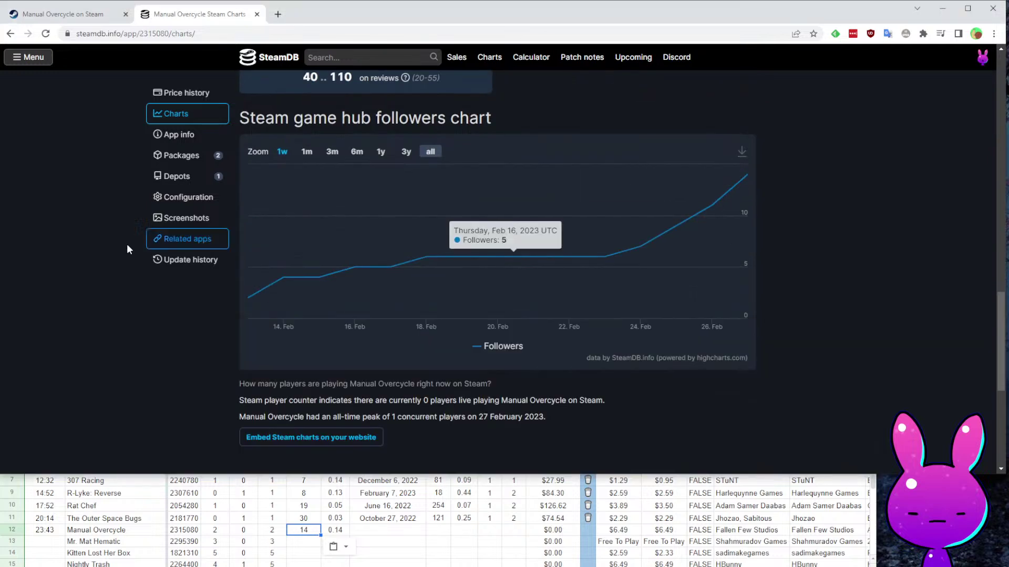
left_click(386, 523)
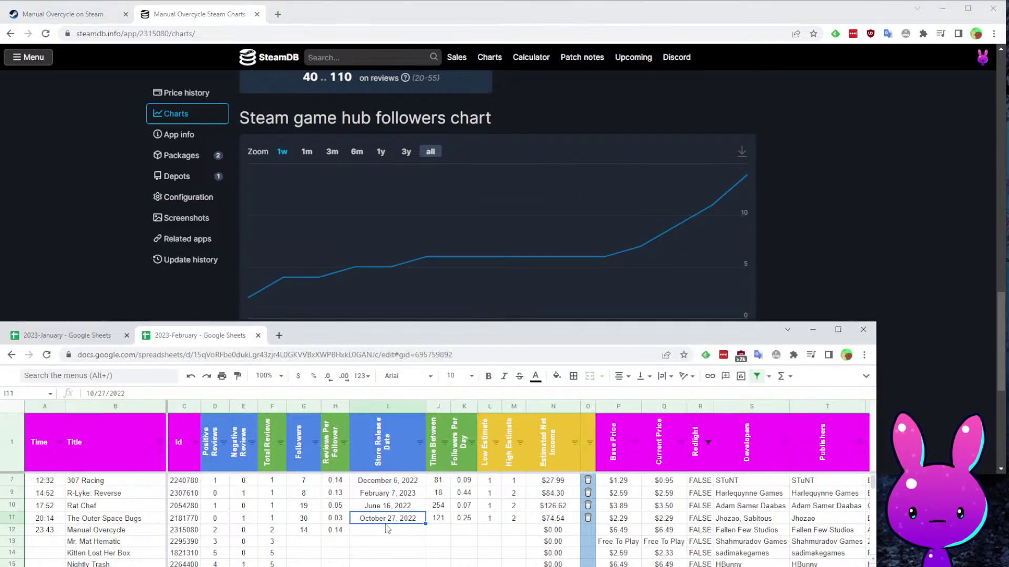
key("Down")
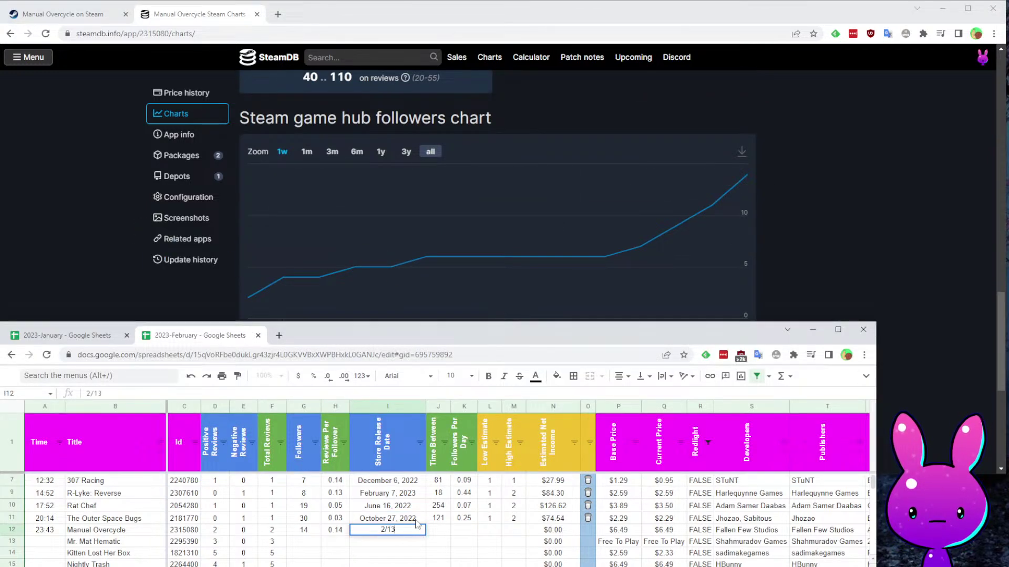
key("Tab")
Set Manual Overcycle's Low Estimate to 2 and High Estimate to 4.
key("Tab")
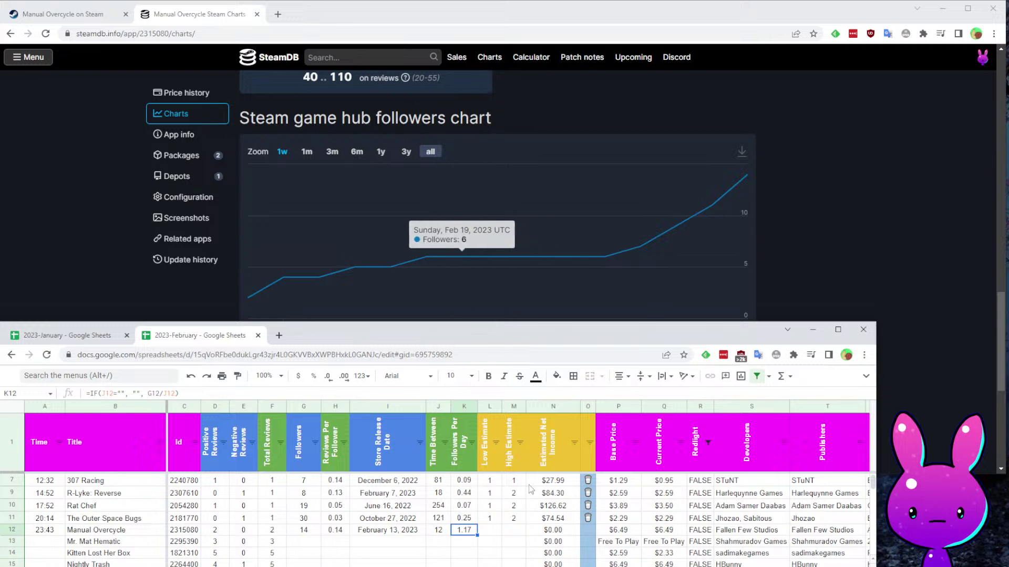
key("Tab")
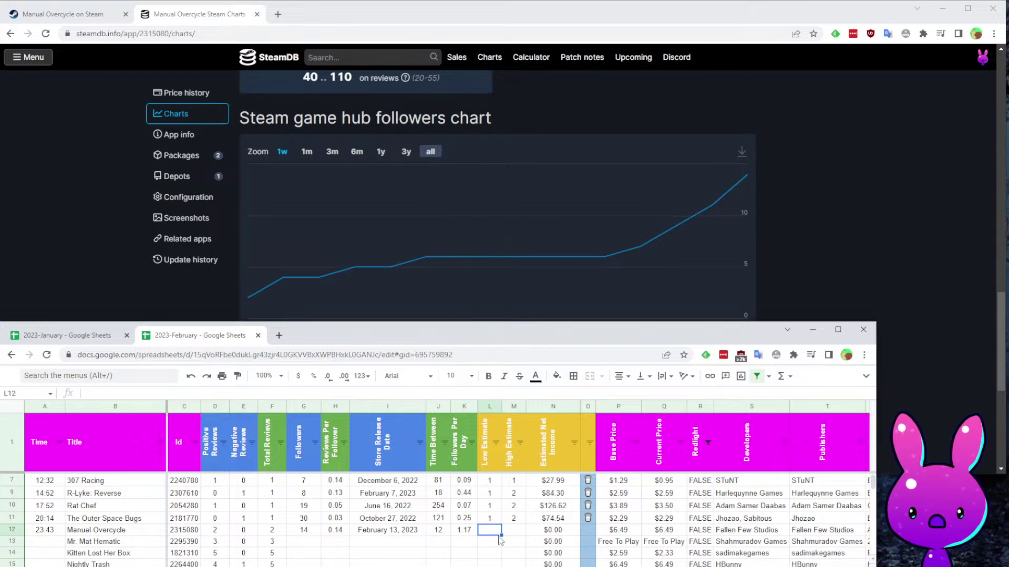
type("2")
key("Tab")
key("Tab")
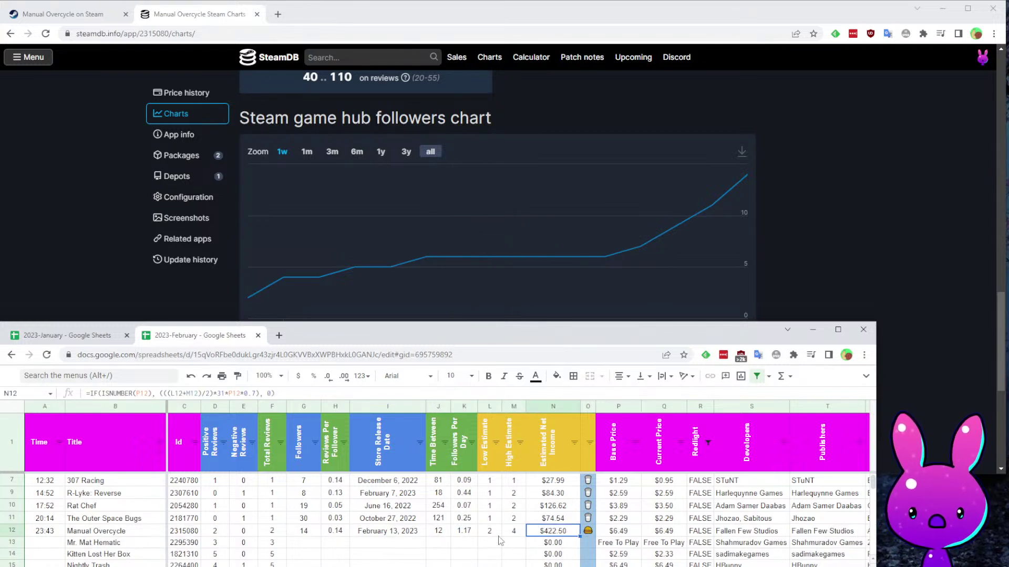
Read the customer reviews on Manual Overcycle's store page, expanding the last one to its full text.
left_click(68, 16)
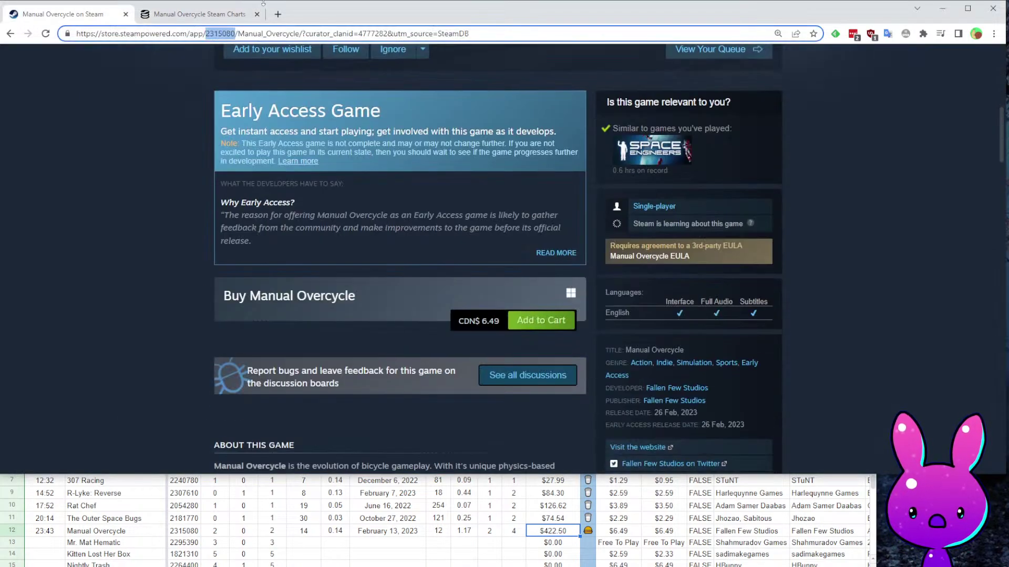
scroll(368, 315, "down", 15)
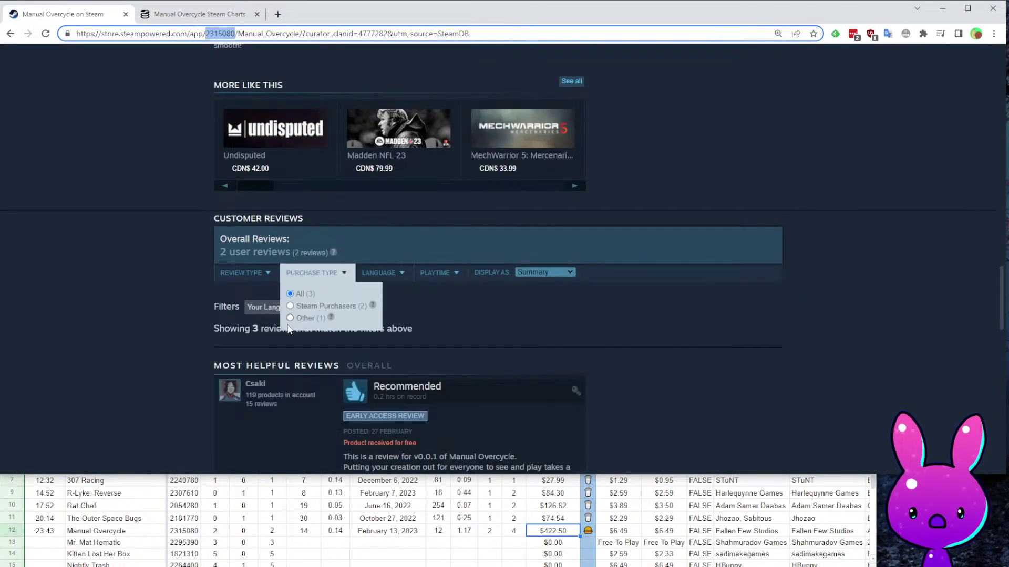
scroll(340, 368, "down", 4)
scroll(341, 415, "down", 7)
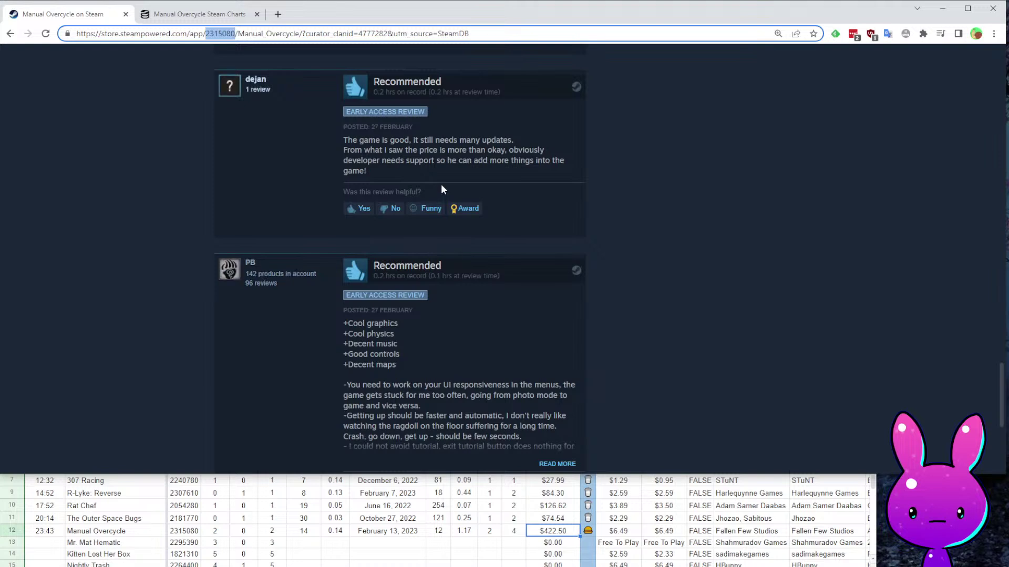
left_click_drag(350, 142, 566, 150)
scroll(582, 292, "down", 3)
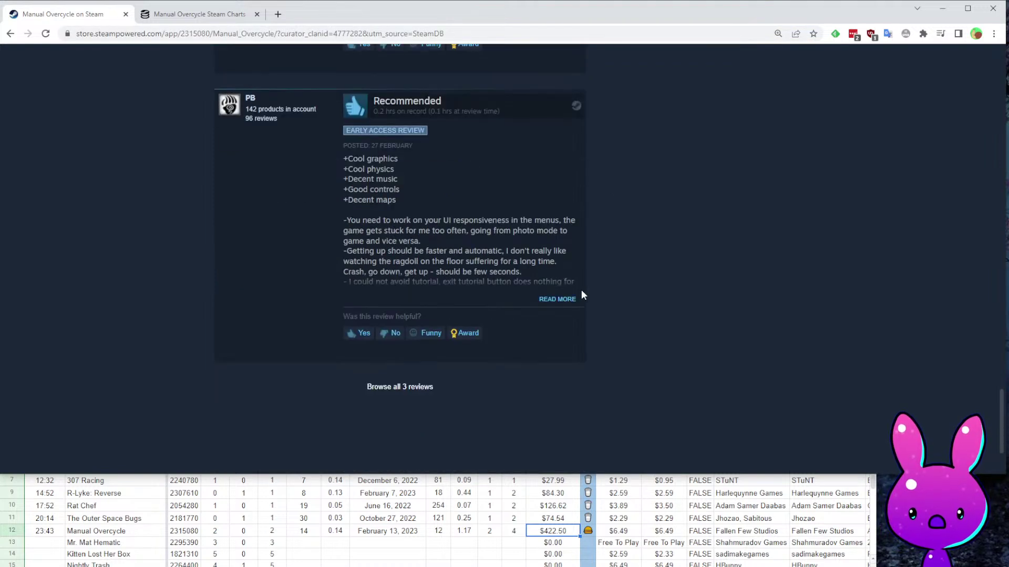
left_click(558, 300)
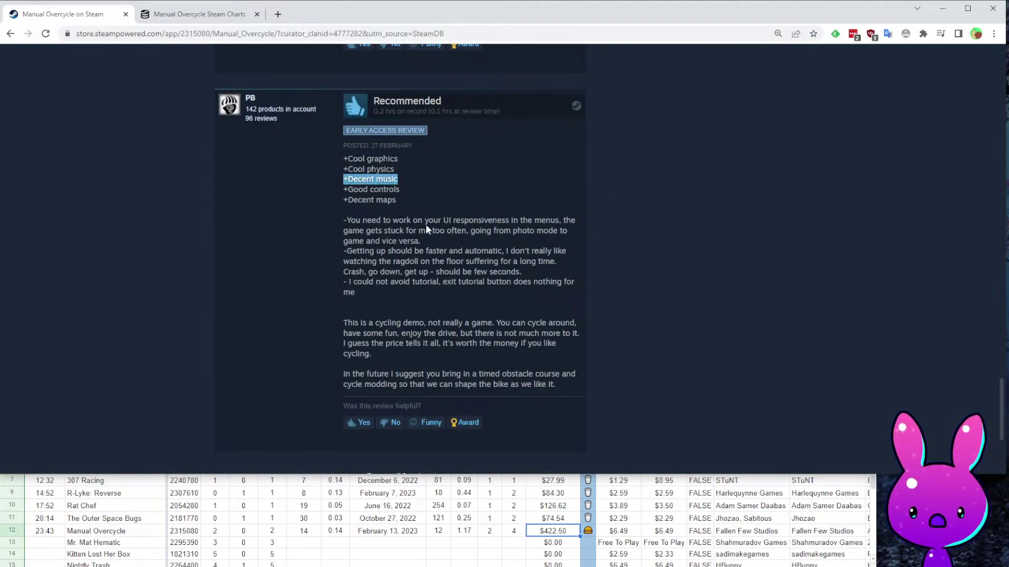
Read the last Manual Overcycle customer review and look through the game's store page screenshots.
left_click_drag(353, 218, 576, 221)
left_click(377, 319)
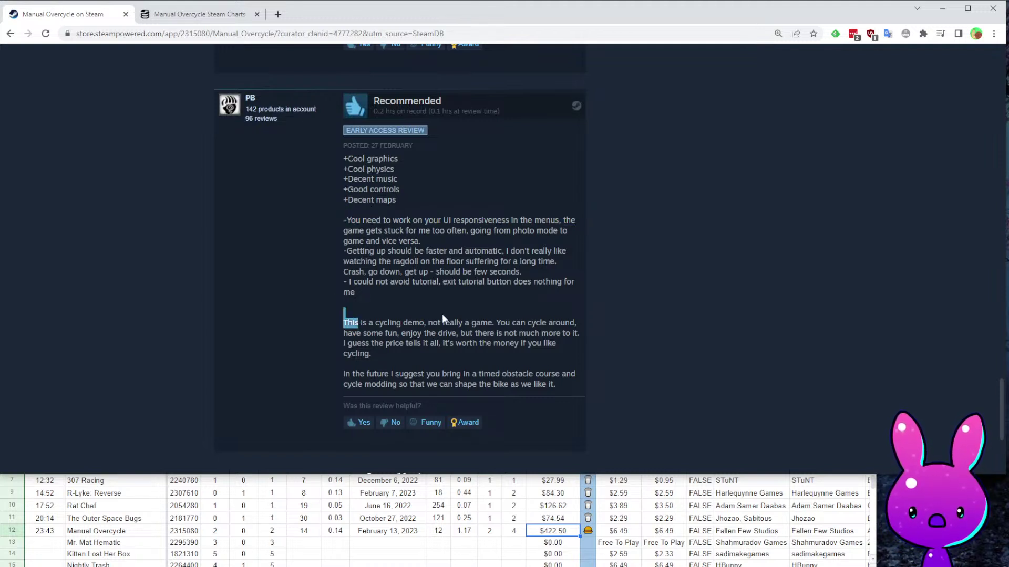
left_click_drag(425, 315, 519, 337)
left_click(319, 335)
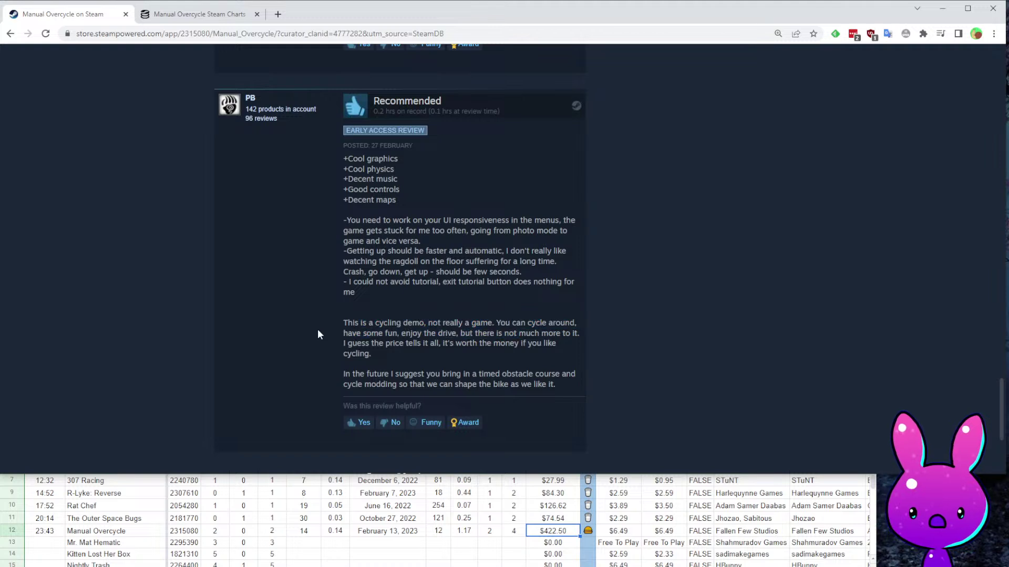
scroll(520, 370, "up", 20)
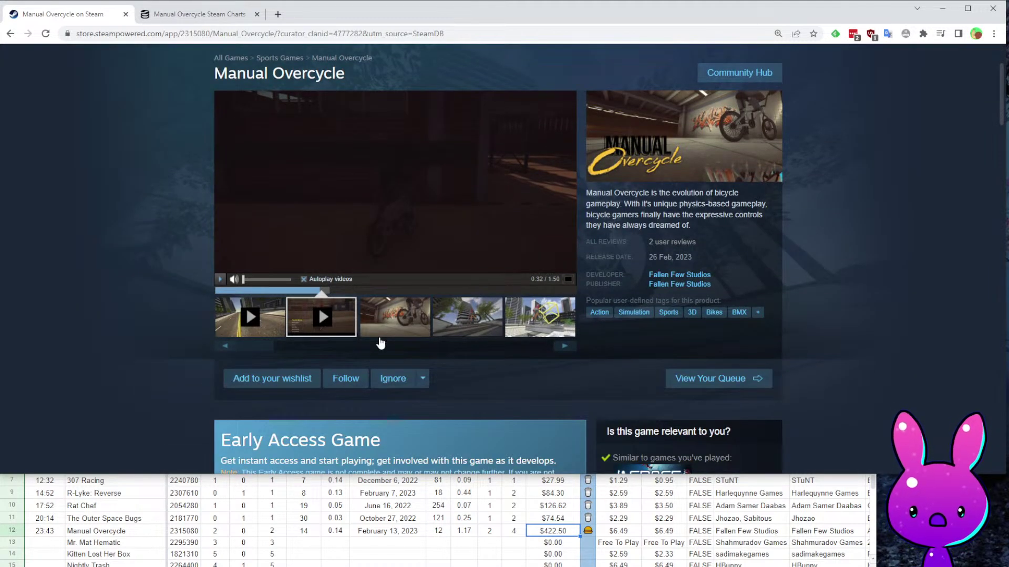
left_click(413, 331)
left_click(468, 328)
left_click(531, 330)
scroll(783, 284, "up", 2)
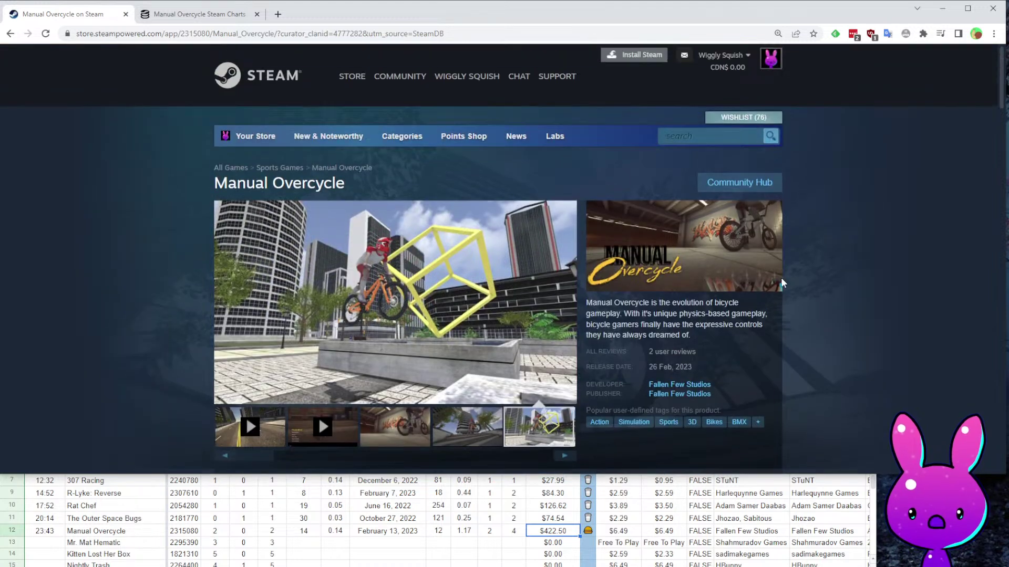
Reload Manual Overcycle's SteamDB charts page with its app Id and check the game's estimates and developer in the February sheet.
double_click(201, 29)
left_click(192, 16)
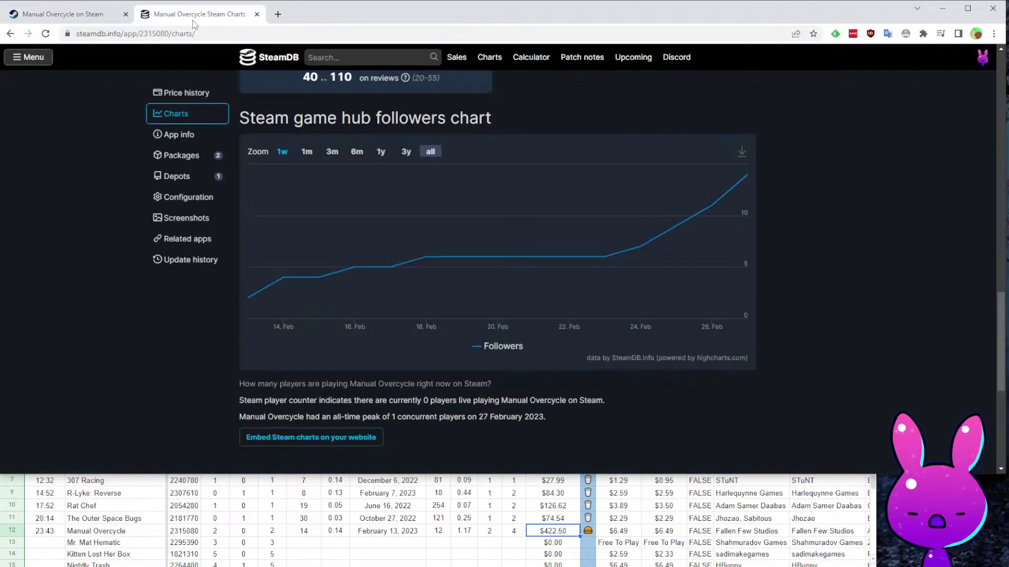
double_click(176, 33)
key("ctrl+v")
key("Return")
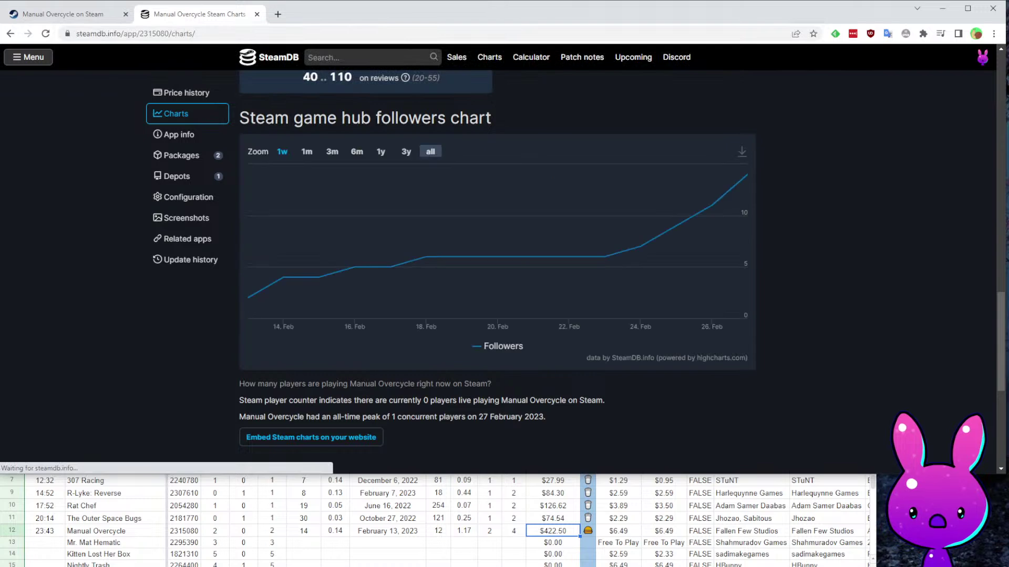
left_click(432, 531)
left_click(498, 519)
left_click(522, 532)
left_click(762, 534)
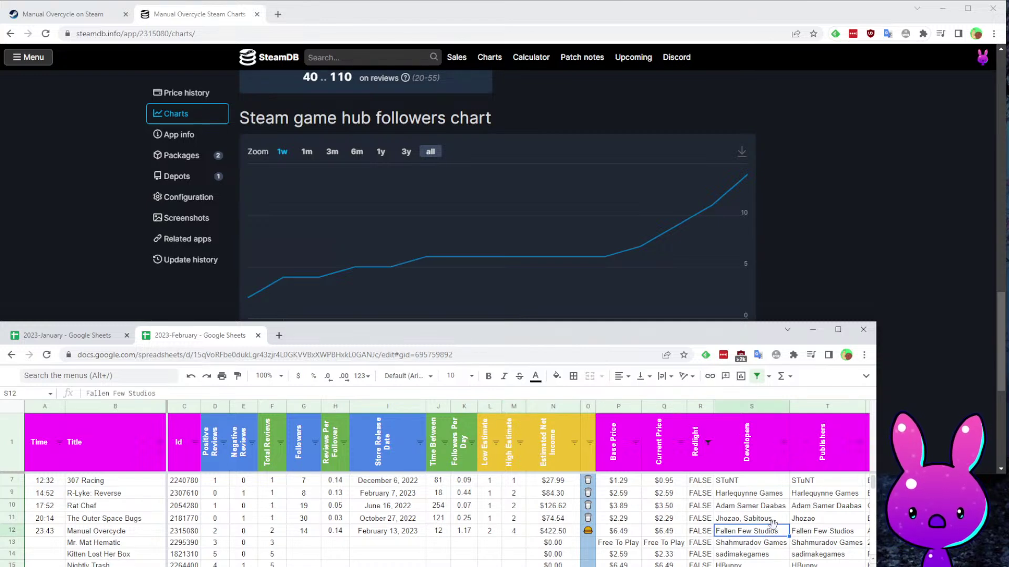
Enter 26:06 in the Time column for Mr. Mat Hematic in row 13.
key("Home")
key("Down")
key("Down")
key("Down")
key("Down")
key("Up")
key("Up")
key("Up")
type("226:06")
key("Return")
key("Up")
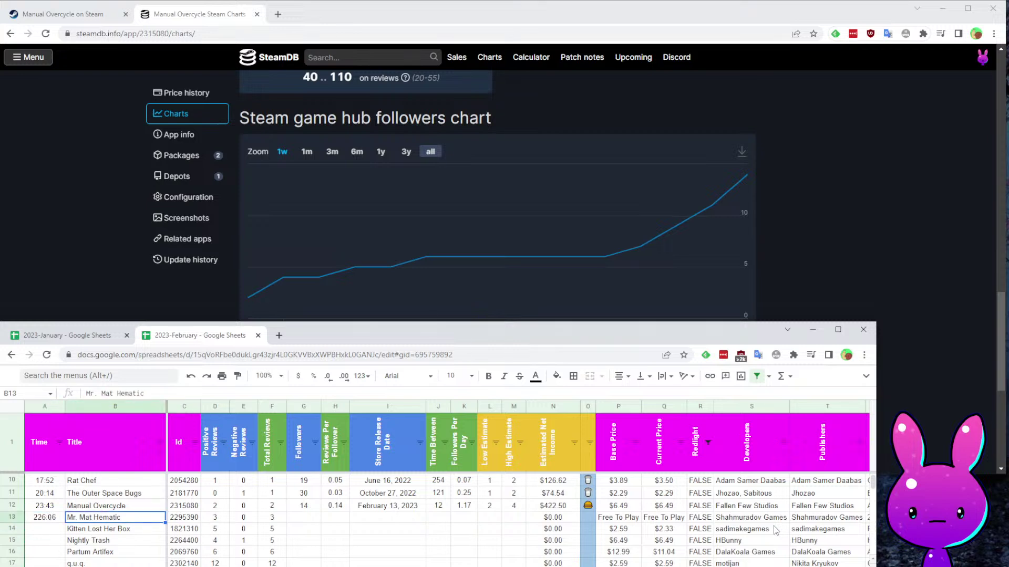
Copy Mr. Mat Hematic's Id and look across its row as far as the publisher.
key("Tab")
key("Tab")
key("Tab")
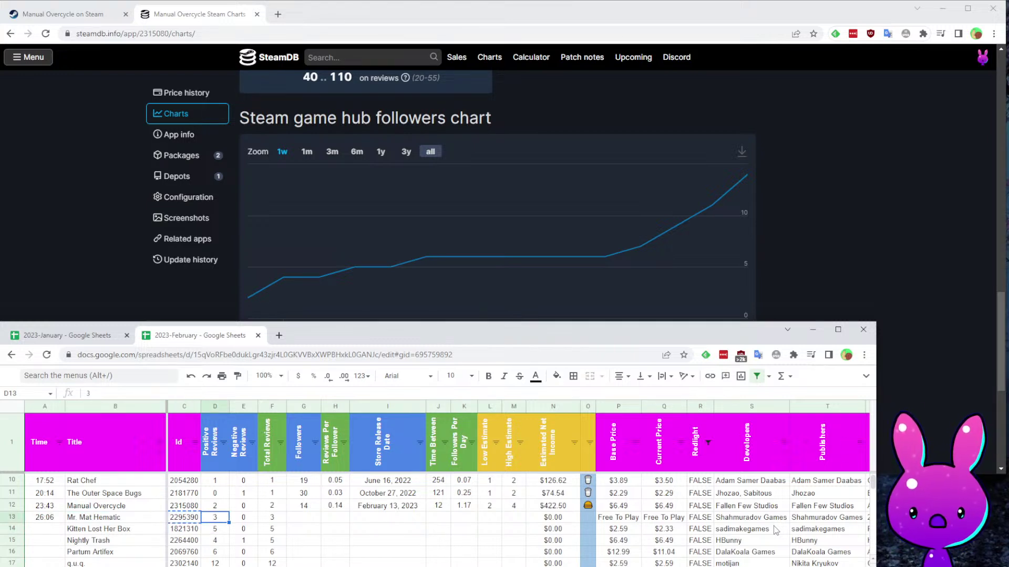
key("Tab")
key("Tab")
key("Tab")
key("Tab")
key("Tab")
key("Tab")
key("Tab")
key("Tab")
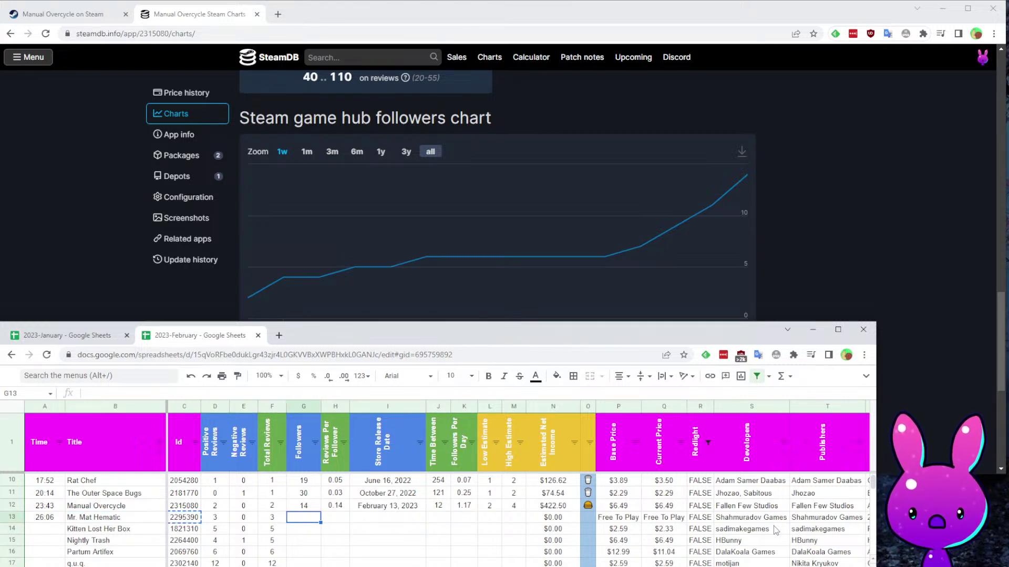
key("Tab")
key("Tab")
key("Tab")
key("Tab")
key("Tab")
key("Tab")
key("Tab")
key("Tab")
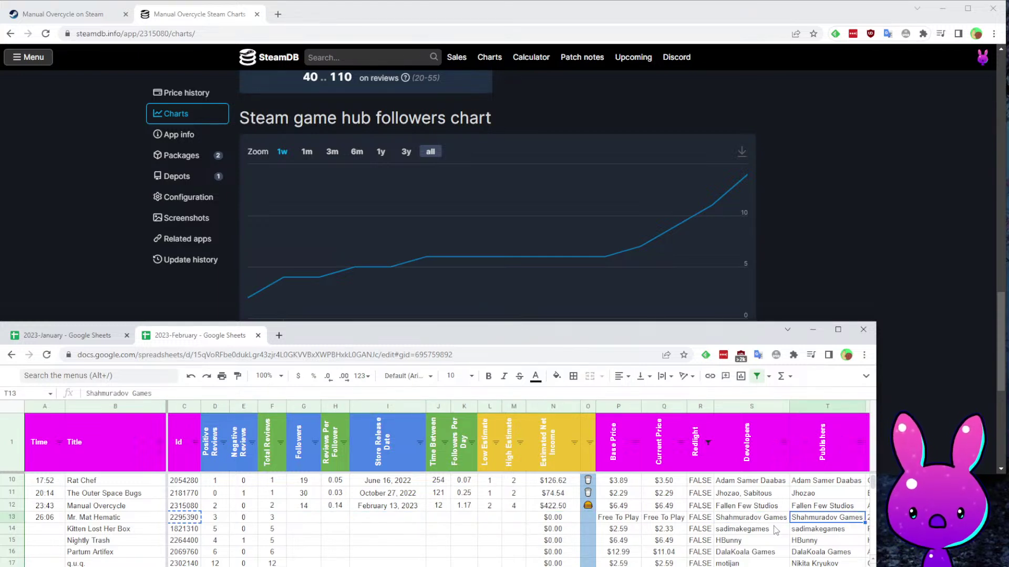
key("Home")
key("Right")
key("Right")
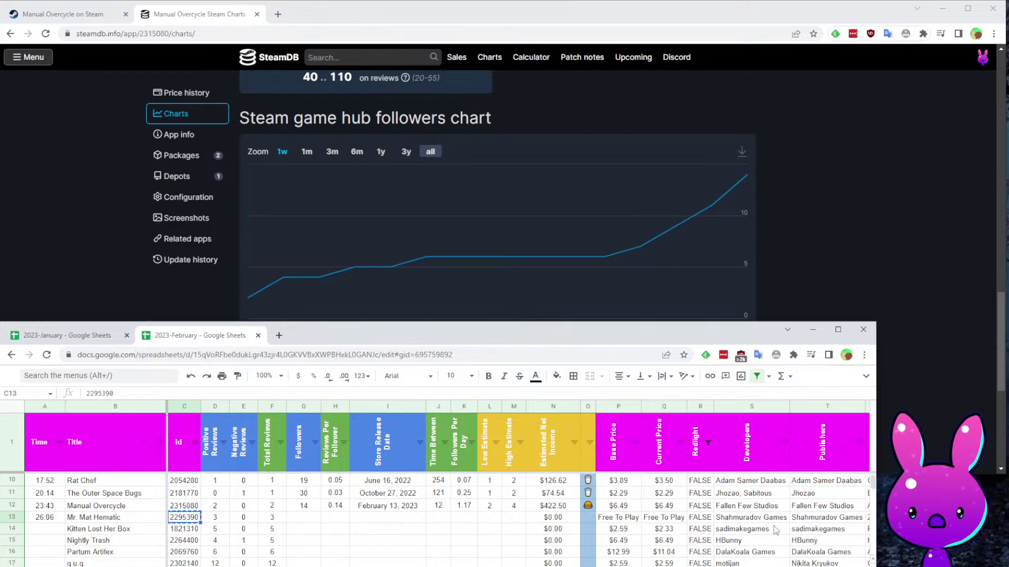
Open the Steam store page for Mr. Mat Hematic using app Id 2295390.
left_click(63, 14)
double_click(184, 33)
type("2295390")
key("Return")
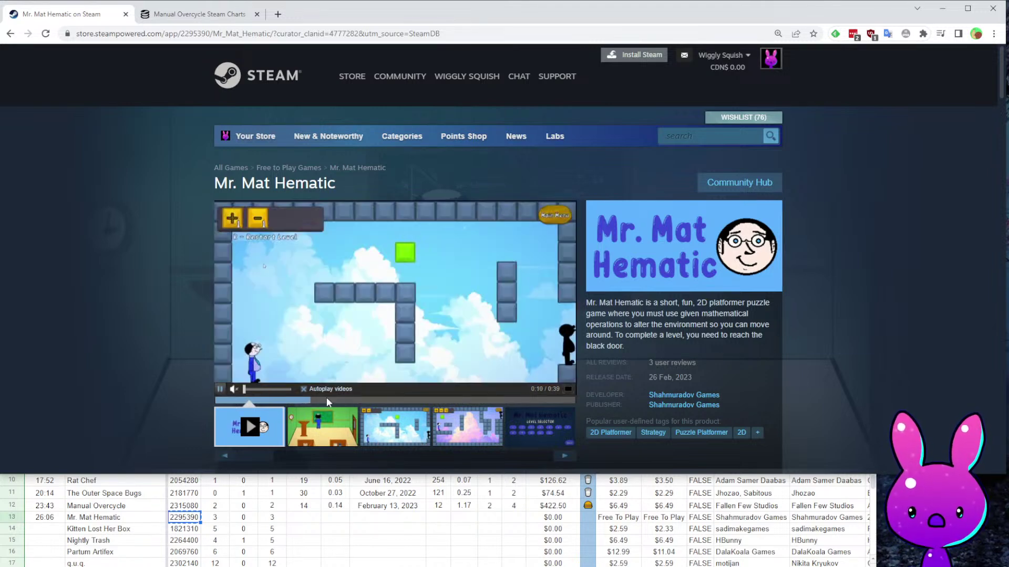
Watch parts of the Mr. Mat Hematic trailer and check the game's price and DLC offer on the store page.
left_click(346, 320)
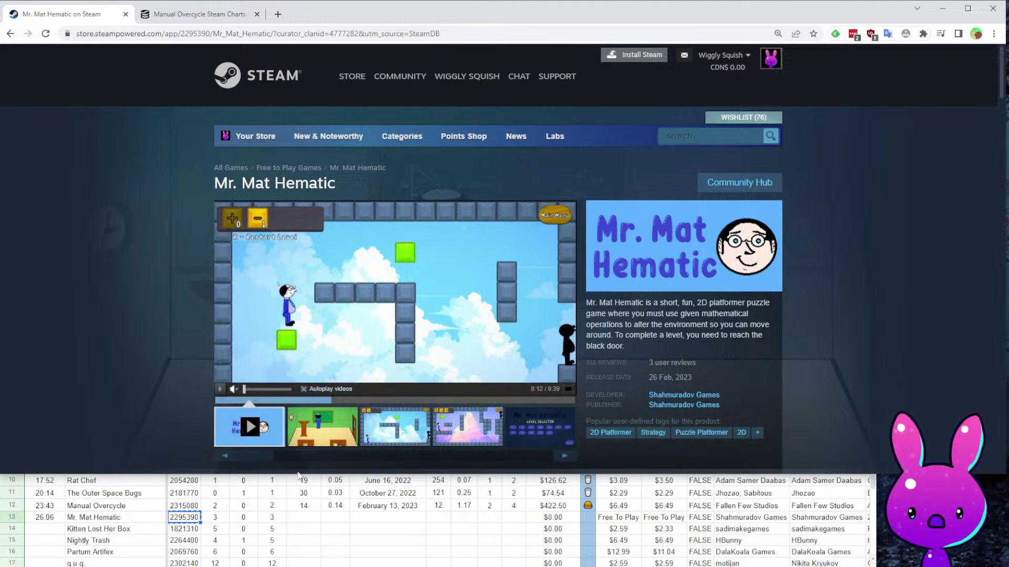
left_click(304, 399)
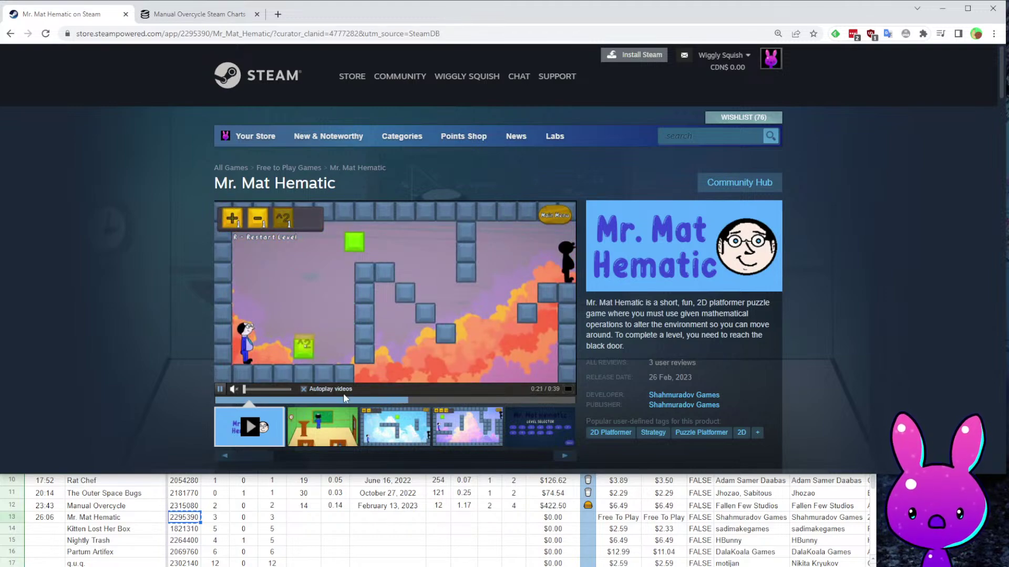
scroll(392, 396, "down", 3)
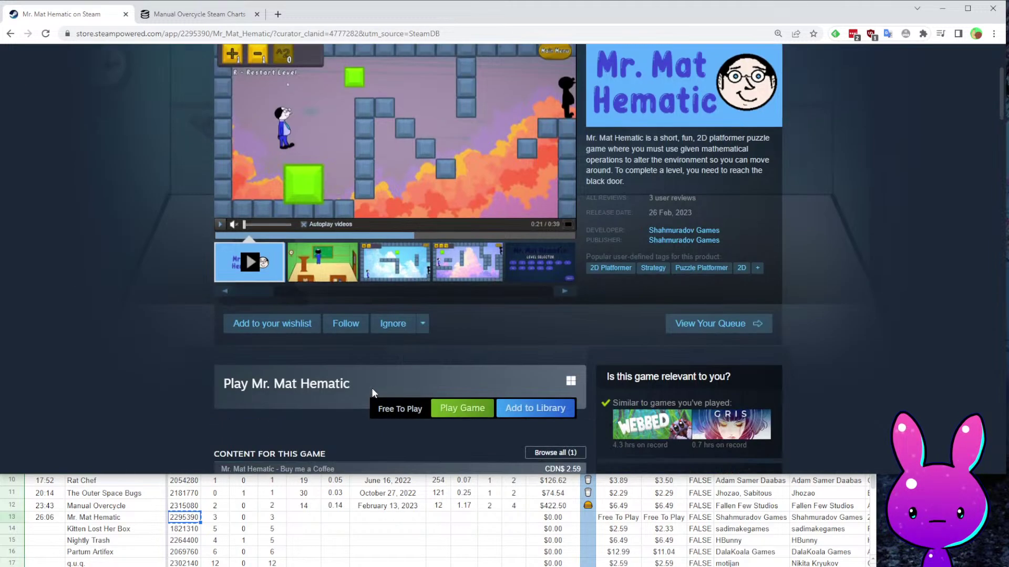
scroll(372, 392, "up", 3)
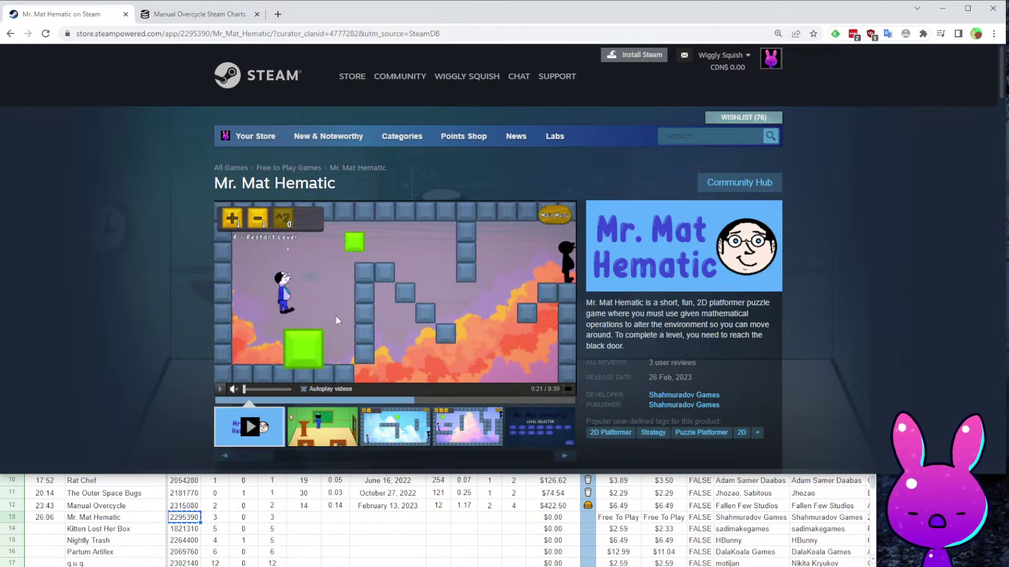
scroll(331, 316, "down", 5)
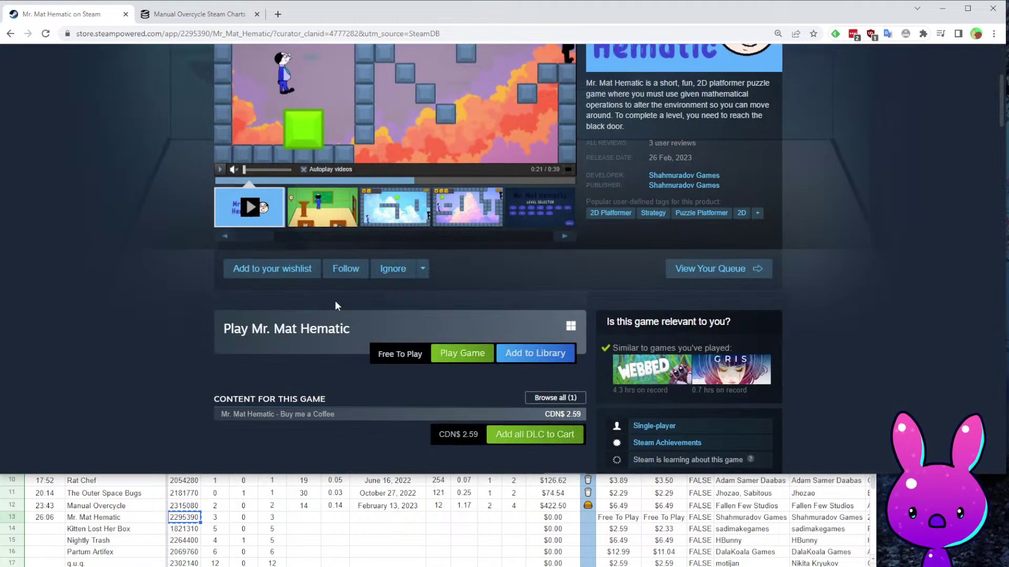
scroll(378, 315, "up", 3)
Read the customer reviews of Mr. Mat Hematic and return to the head of its store page.
scroll(386, 330, "down", 20)
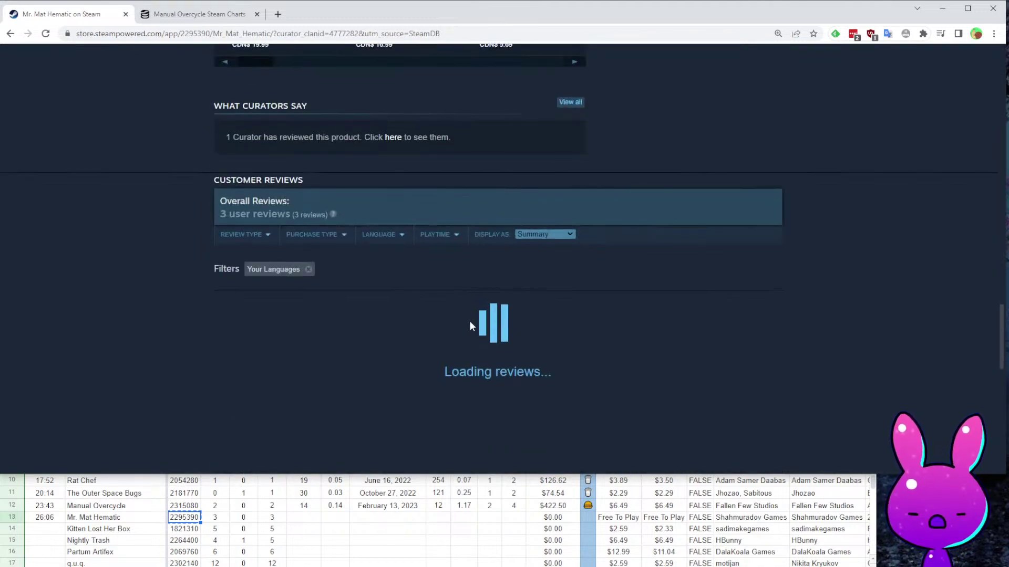
scroll(351, 358, "down", 4)
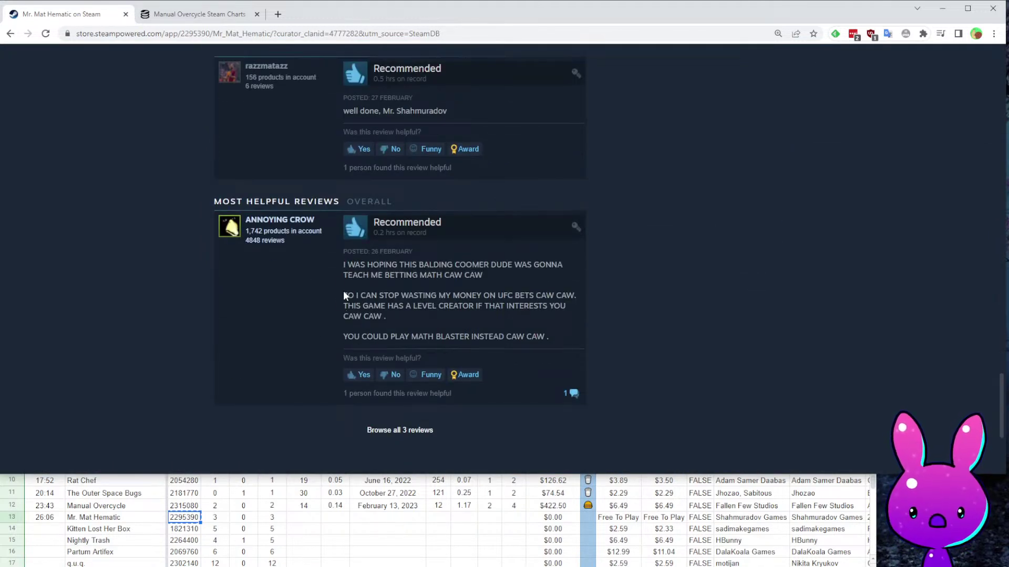
left_click_drag(412, 263, 288, 246)
left_click(338, 315)
left_click_drag(380, 278, 486, 273)
left_click_drag(440, 336, 446, 336)
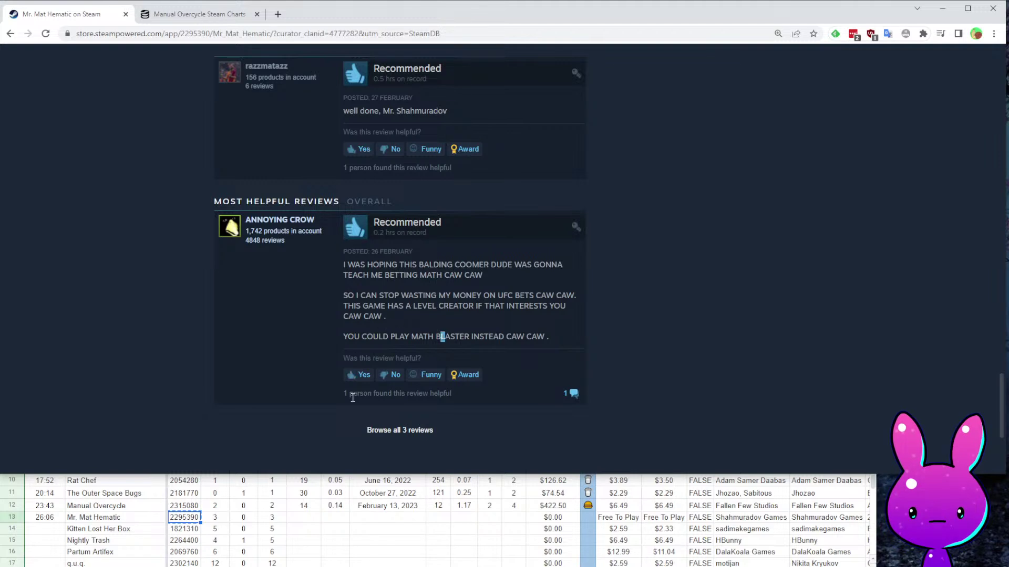
scroll(504, 399, "up", 5)
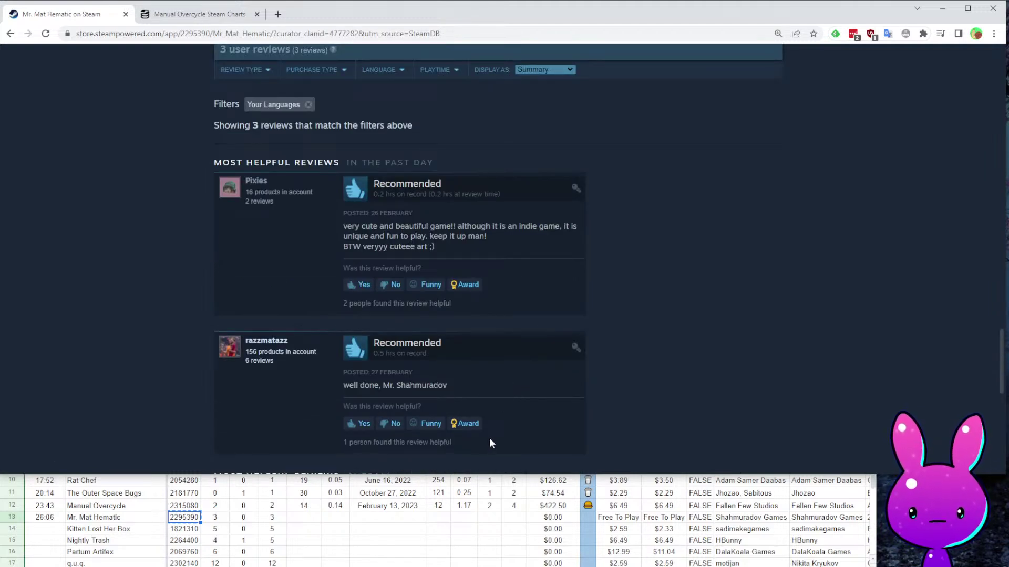
scroll(704, 351, "up", 20)
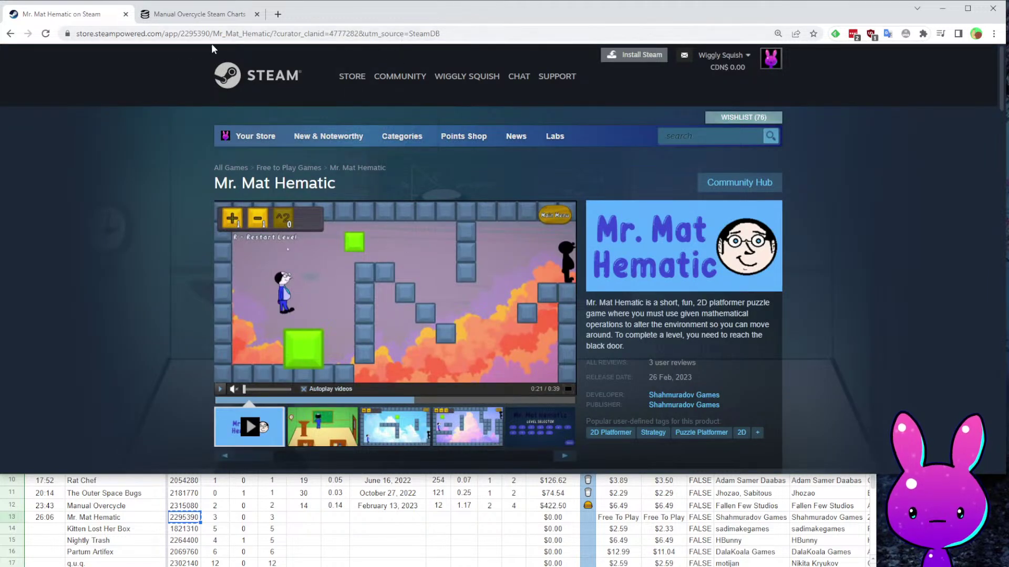
Open the SteamDB charts page for Mr. Mat Hematic using app Id 2295390.
double_click(194, 35)
key("ctrl+c")
left_click(195, 15)
double_click(181, 33)
key("ctrl+v")
key("Return")
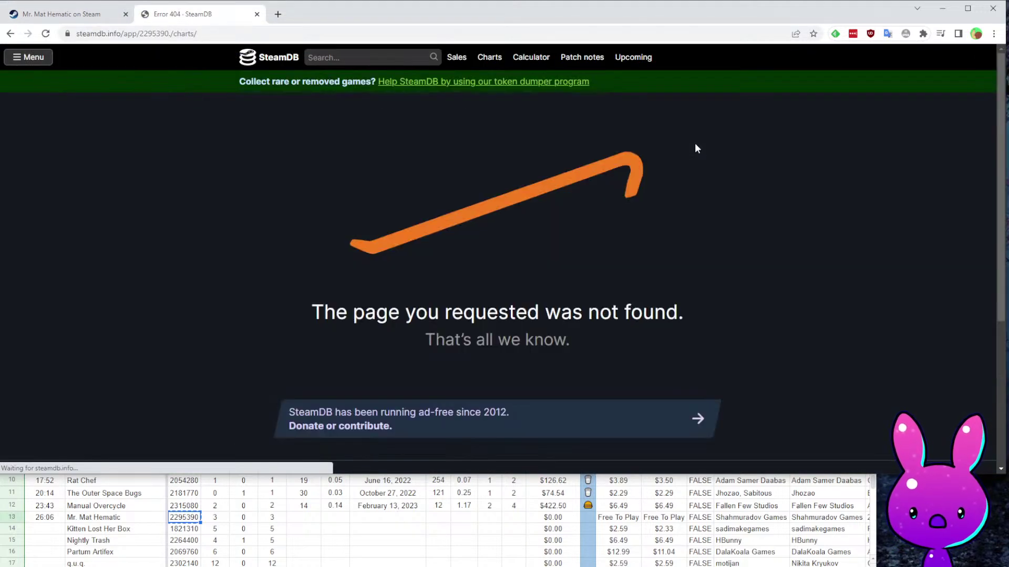
left_click(166, 35)
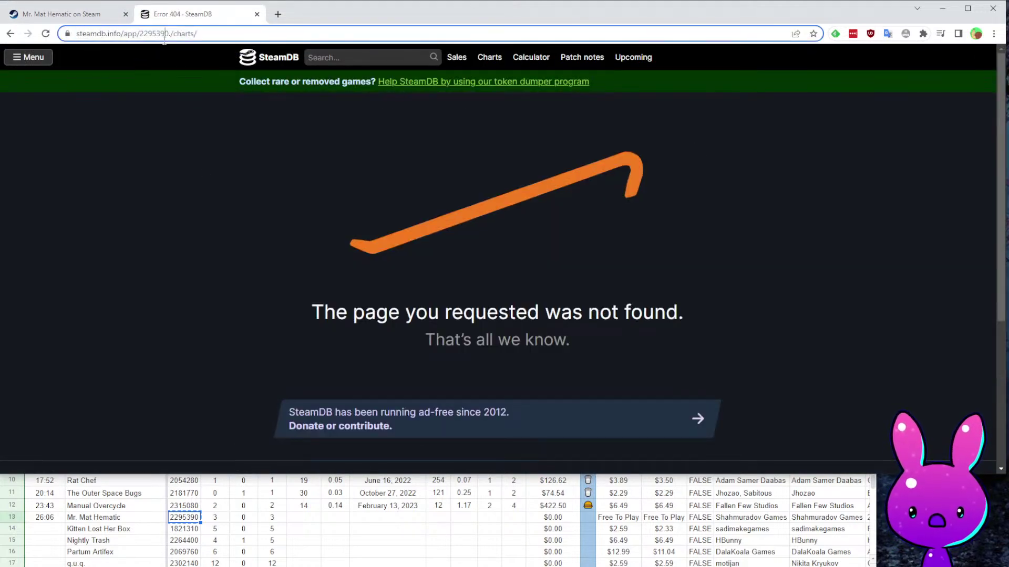
key("Delete")
key("Return")
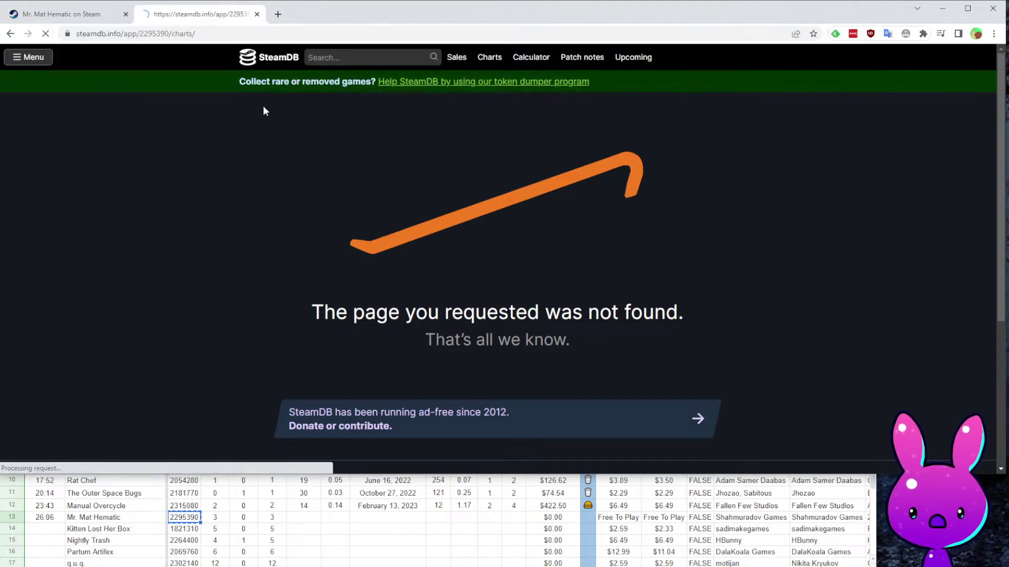
Copy the SteamDB follower count, 8, into the Followers cell of the Mr. Mat Hematic row.
scroll(388, 212, "down", 1)
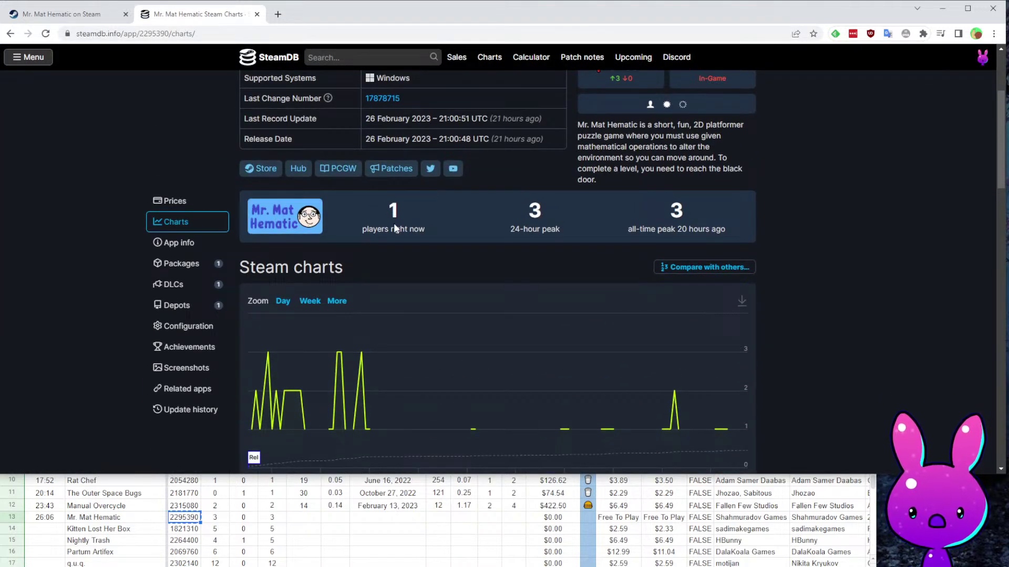
scroll(394, 227, "down", 20)
scroll(629, 342, "up", 6)
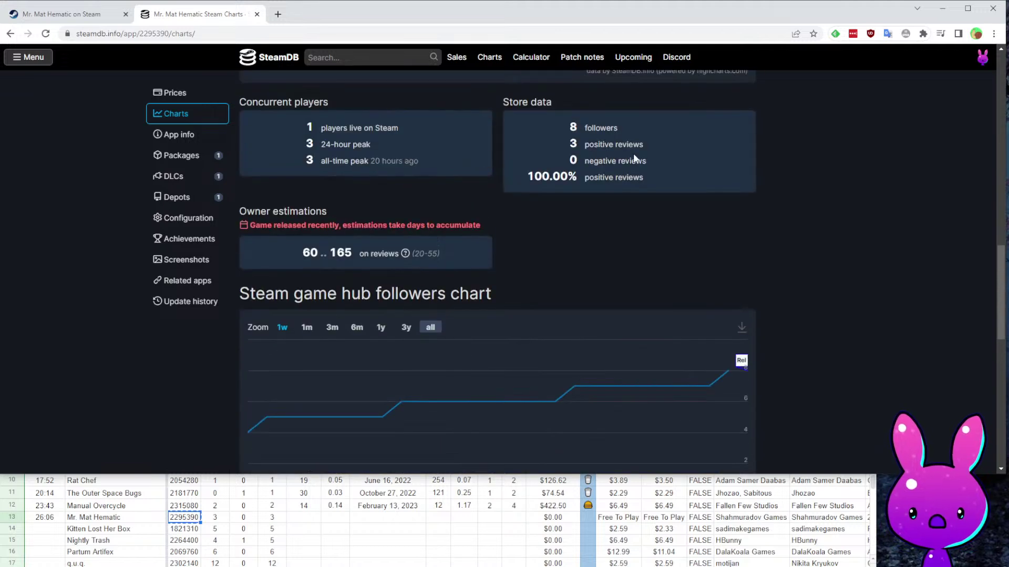
key("ctrl+c")
left_click(303, 519)
key("ctrl+v")
left_click(771, 219)
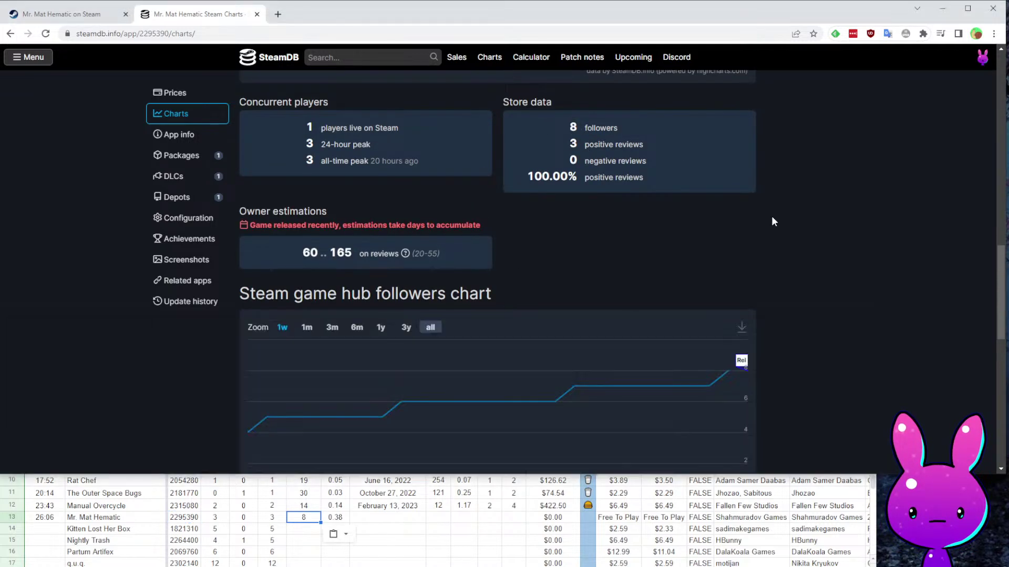
Set the store release date of Mr. Mat Hematic to January 31, 2023.
left_click(363, 516)
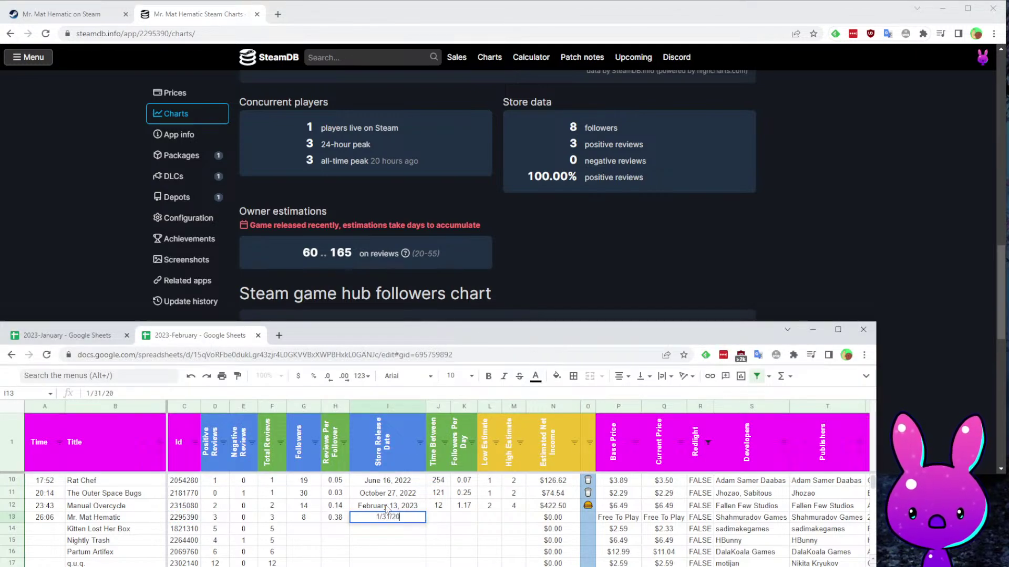
key("Tab")
key("Tab")
key("Tab")
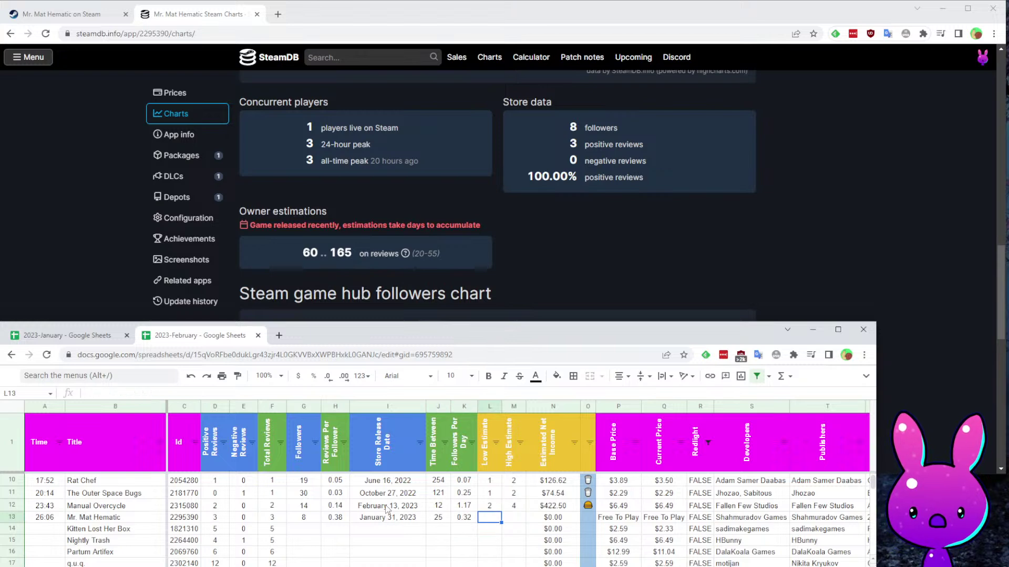
Enter a low estimate of 3 and a high estimate of 10 for Mr. Mat Hematic.
key("Tab")
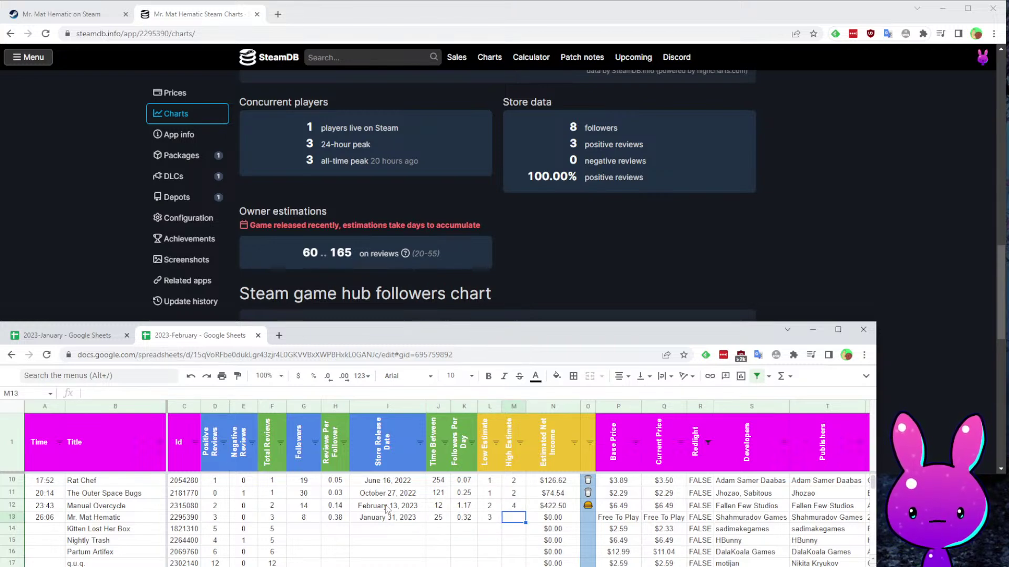
key("Left")
key("Left")
key("Right")
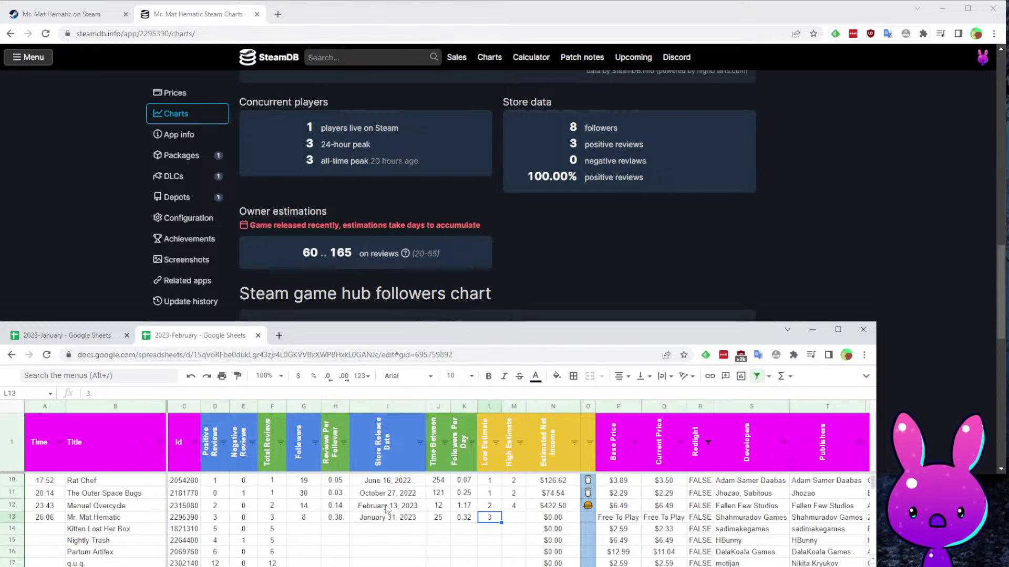
type("10")
key("Return")
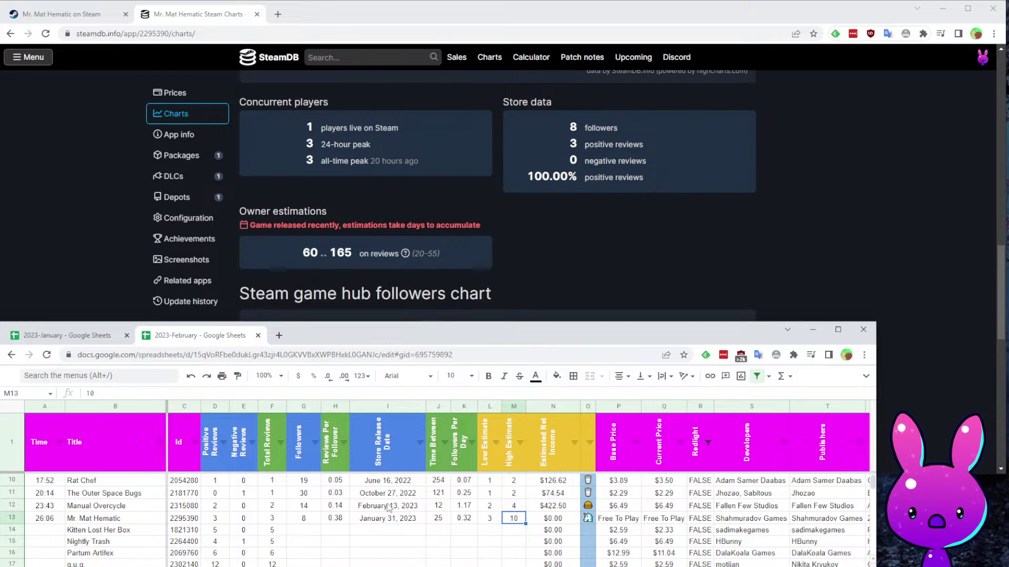
Enter the timestamp 28:25 in the Time cell of the Kitten Lost Her Box row.
key("Home")
key("Down")
key("Down")
key("Down")
key("Down")
key("Down")
key("Down")
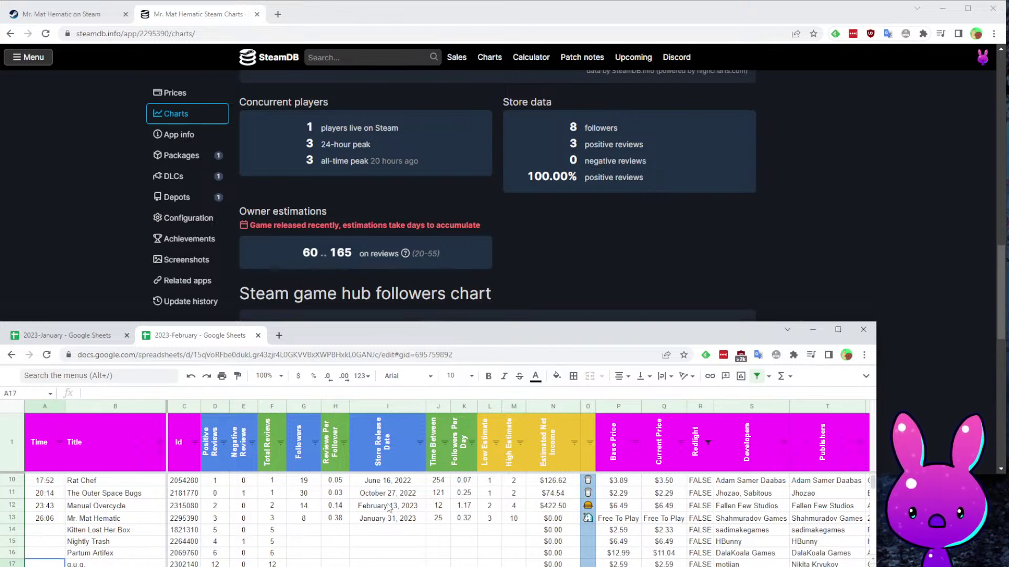
key("Down")
key("Down")
key("Up")
key("Up")
key("Up")
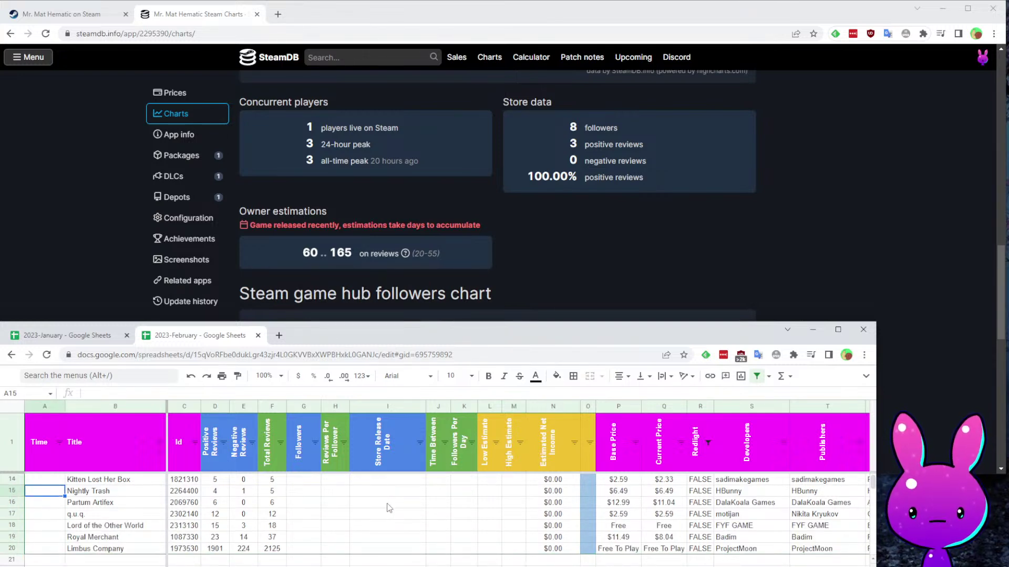
key("Up")
key("Up")
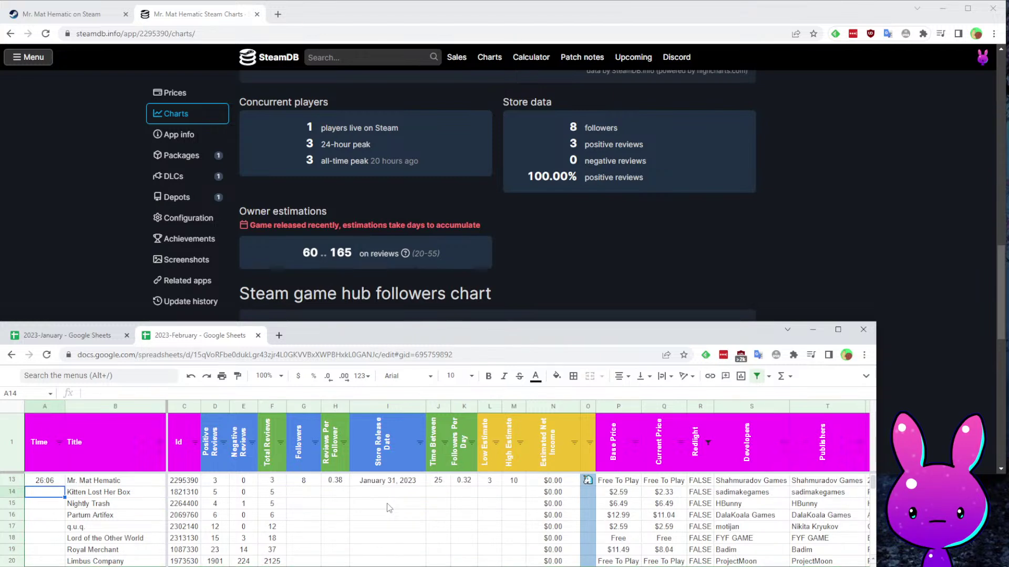
type("28:25")
key("Tab")
Copy the app Id 1821310 from the Kitten Lost Her Box row.
key("Tab")
key("ctrl+c")
key("Tab")
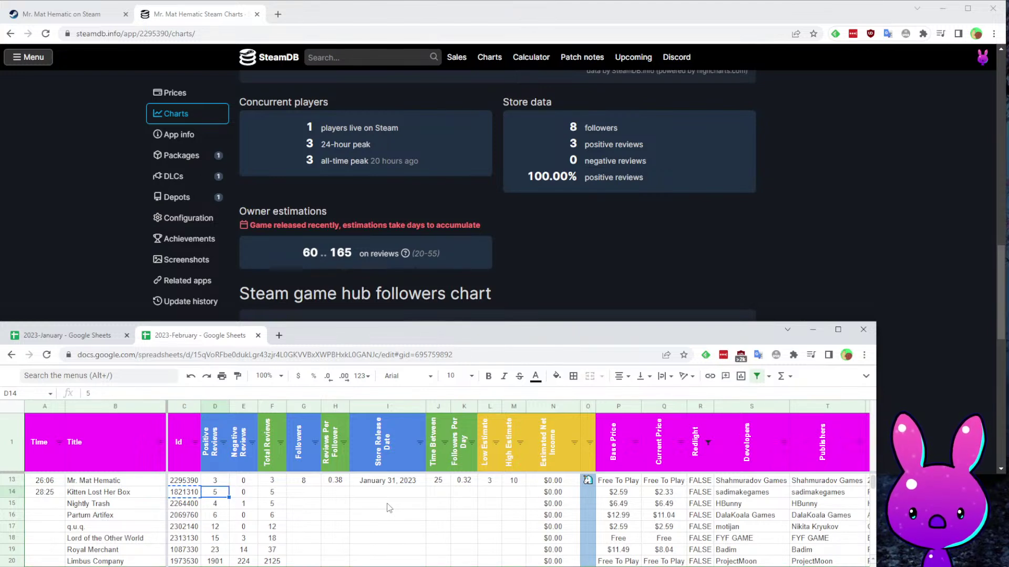
Look across the remaining columns of the Kitten Lost Her Box row and return to its Id cell.
key("Tab")
key("Tab")
key("Tab")
key("Tab")
key("Tab")
key("Tab")
key("Tab")
key("Tab")
key("Tab")
key("Tab")
key("Tab")
key("Tab")
key("Tab")
key("shift+Tab")
key("Tab")
key("Tab")
key("Tab")
key("Tab")
key("Home")
key("Right")
key("Right")
Open the Steam store page of Kitten Lost Her Box using app Id 1821310.
left_click(74, 14)
double_click(189, 33)
key("ctrl+v")
key("Return")
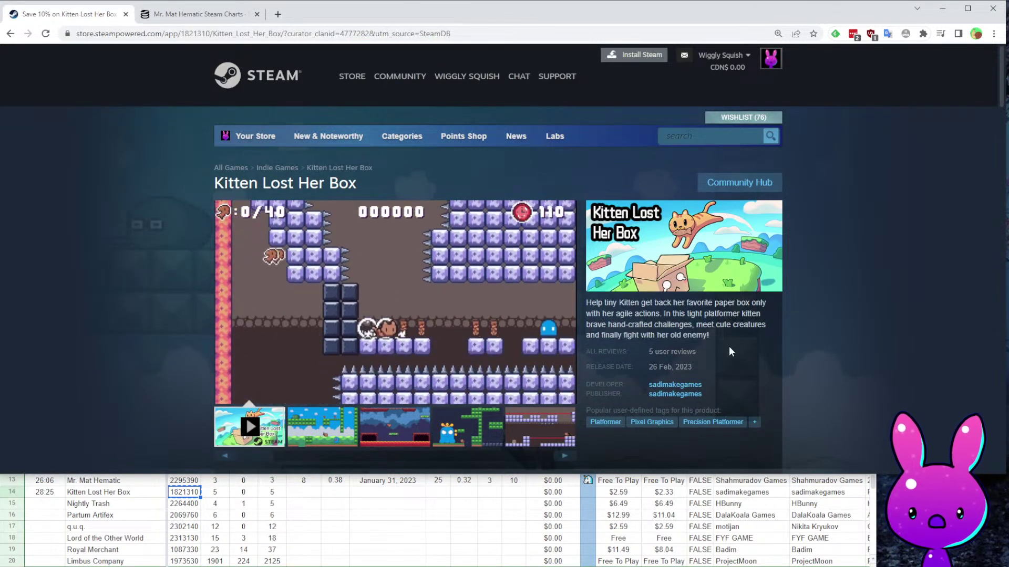
Read the short description of Kitten Lost Her Box and watch its trailer, including in full screen.
mouse_move(563, 329)
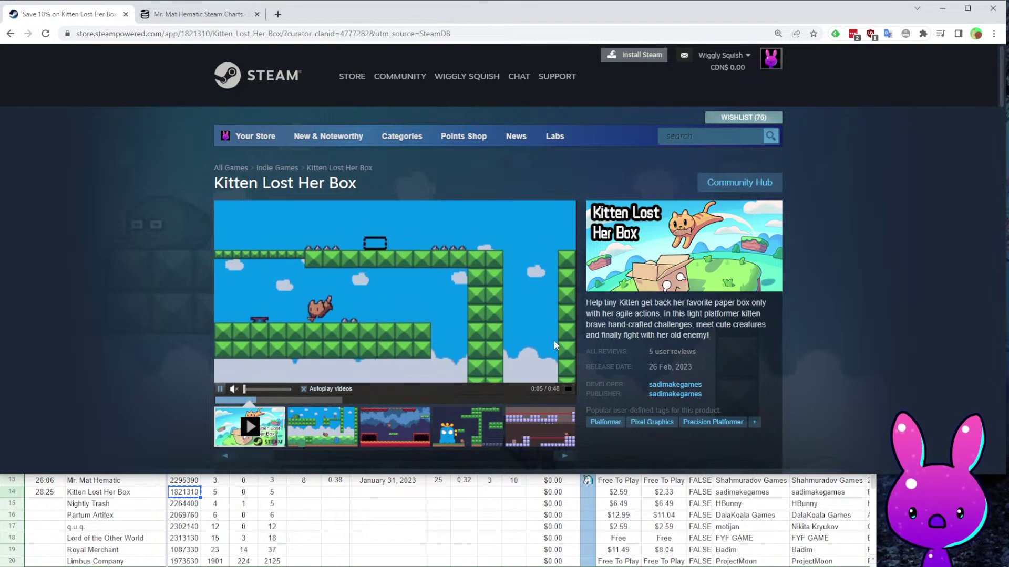
left_click_drag(585, 305, 765, 303)
left_click(681, 320)
left_click(649, 311)
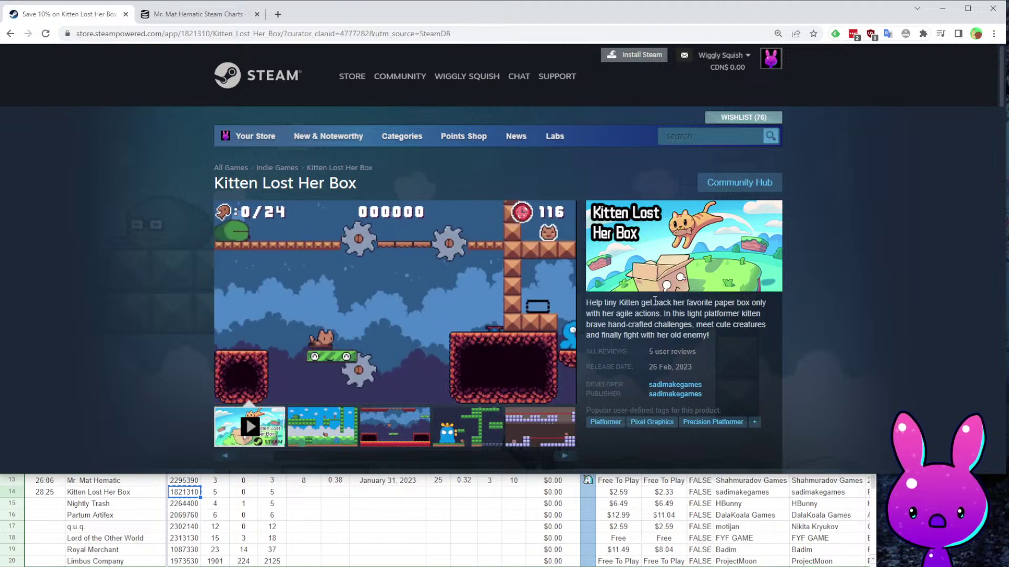
mouse_move(519, 291)
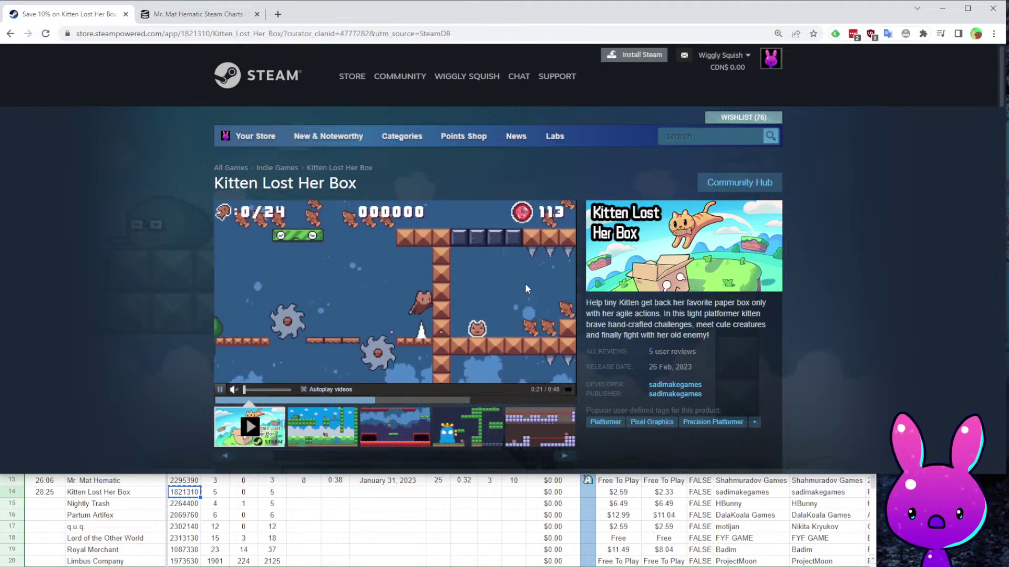
left_click(568, 390)
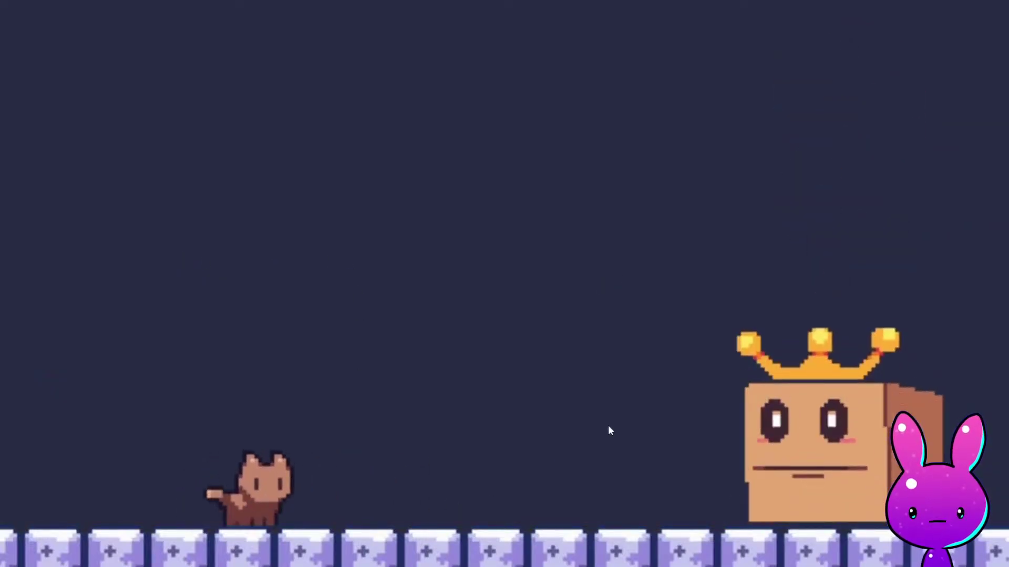
key("Escape")
Look through the price, description and system requirements of Kitten Lost Her Box and load its customer reviews.
scroll(805, 352, "down", 8)
scroll(792, 414, "up", 2)
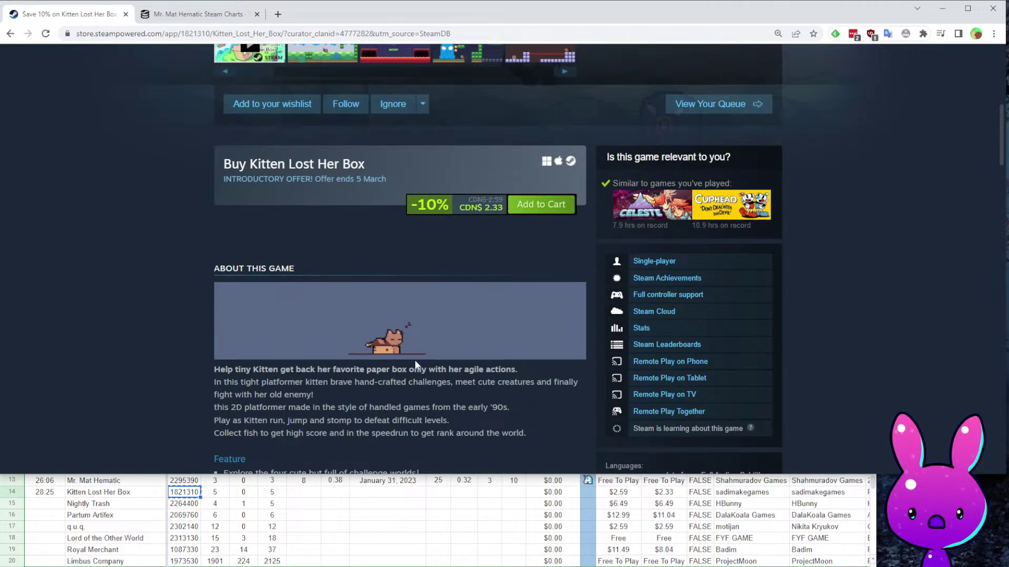
scroll(405, 341, "down", 3)
scroll(390, 333, "down", 15)
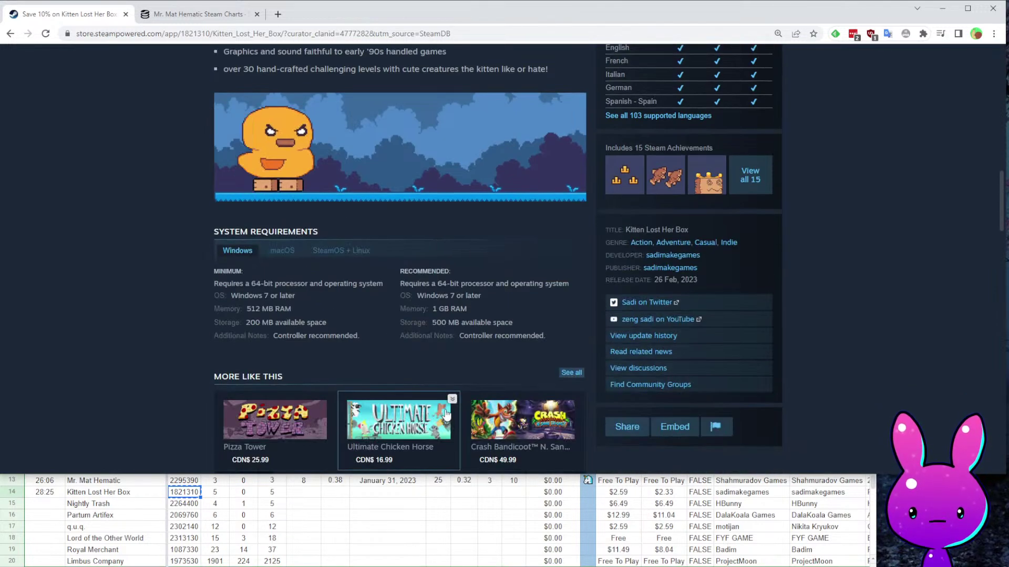
left_click(308, 159)
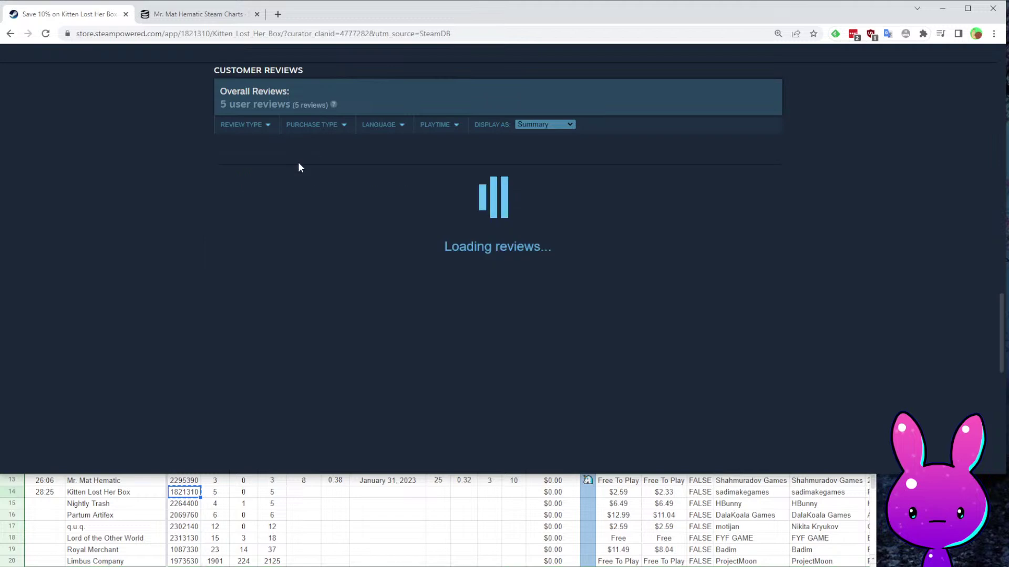
scroll(383, 241, "down", 3)
Translate the longer Chinese customer review of Kitten Lost Her Box into English, read it and close the translation.
left_click_drag(342, 238, 470, 276)
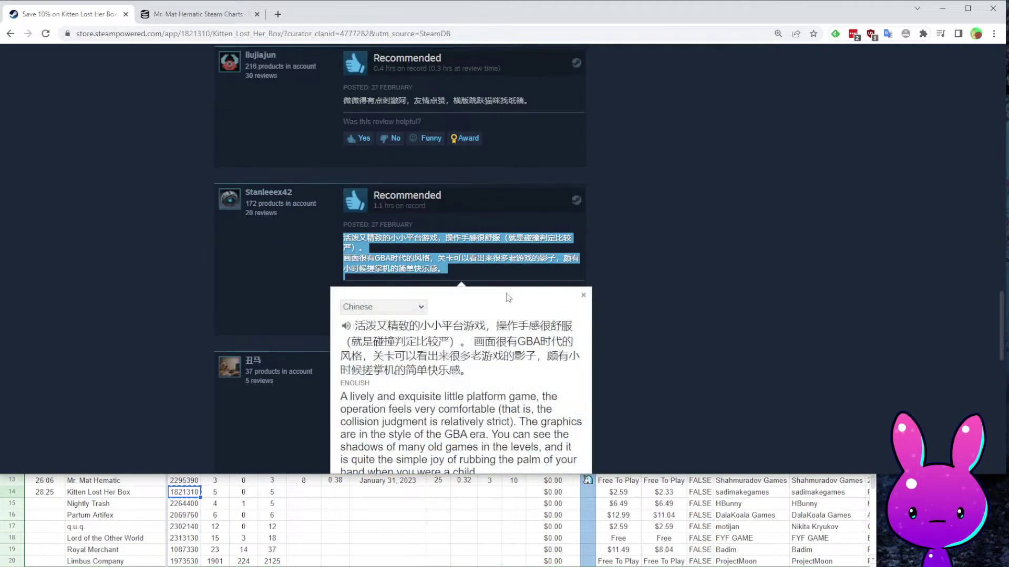
scroll(603, 241, "down", 3)
left_click_drag(383, 232, 543, 232)
left_click(455, 268)
left_click_drag(392, 234, 506, 246)
left_click(517, 265)
left_click_drag(361, 244, 498, 271)
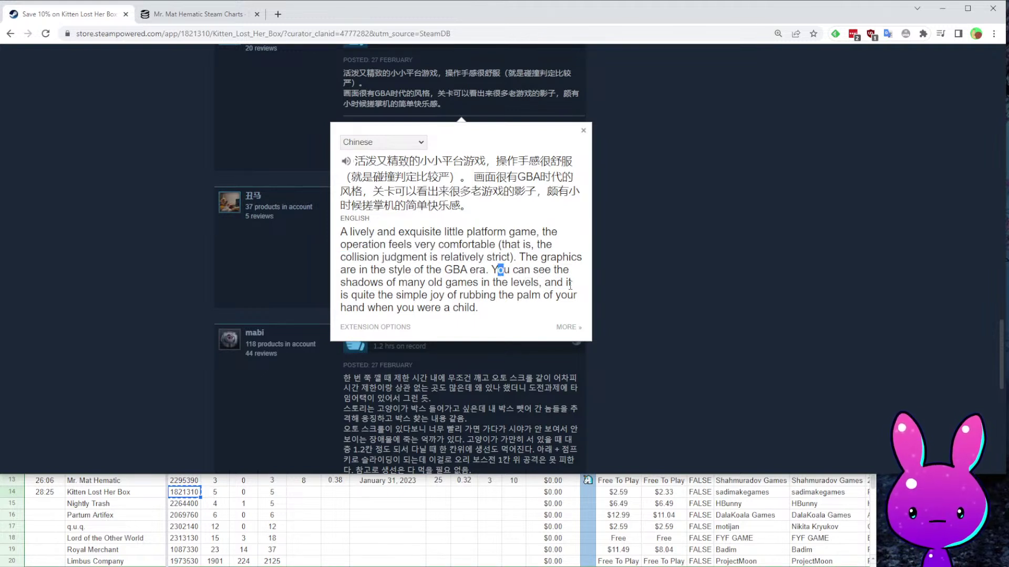
left_click_drag(391, 271, 522, 268)
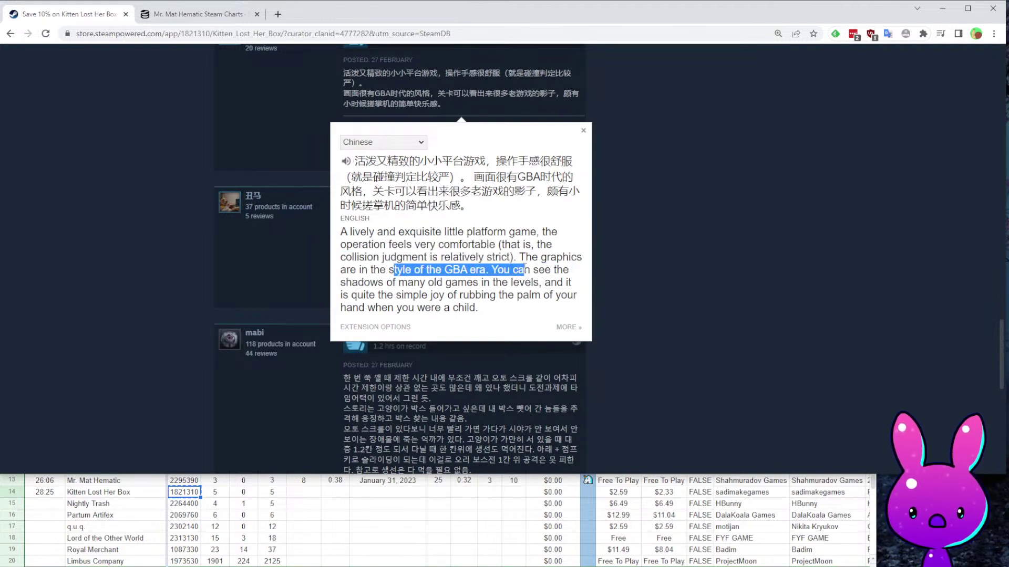
left_click(547, 290)
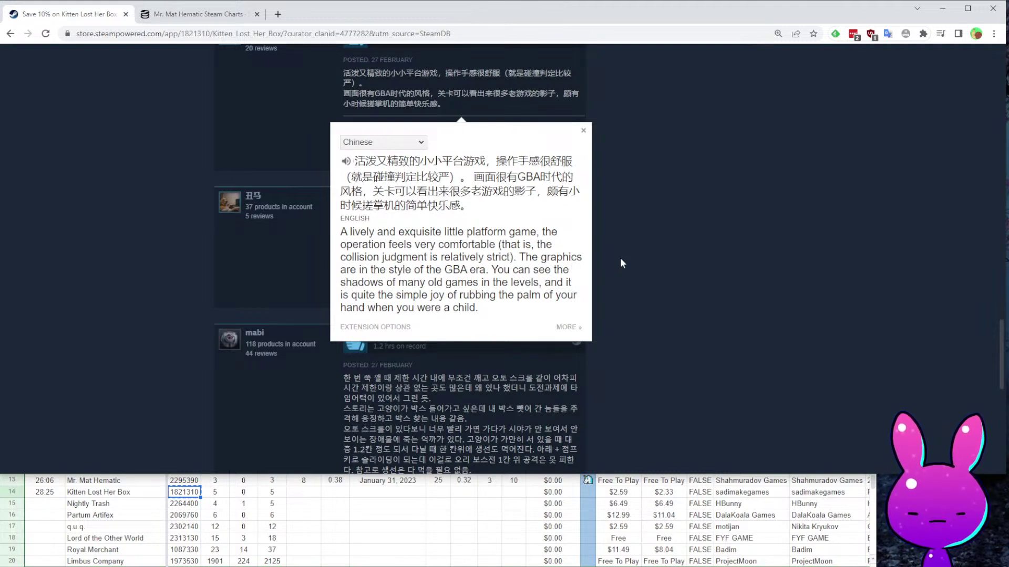
left_click(703, 240)
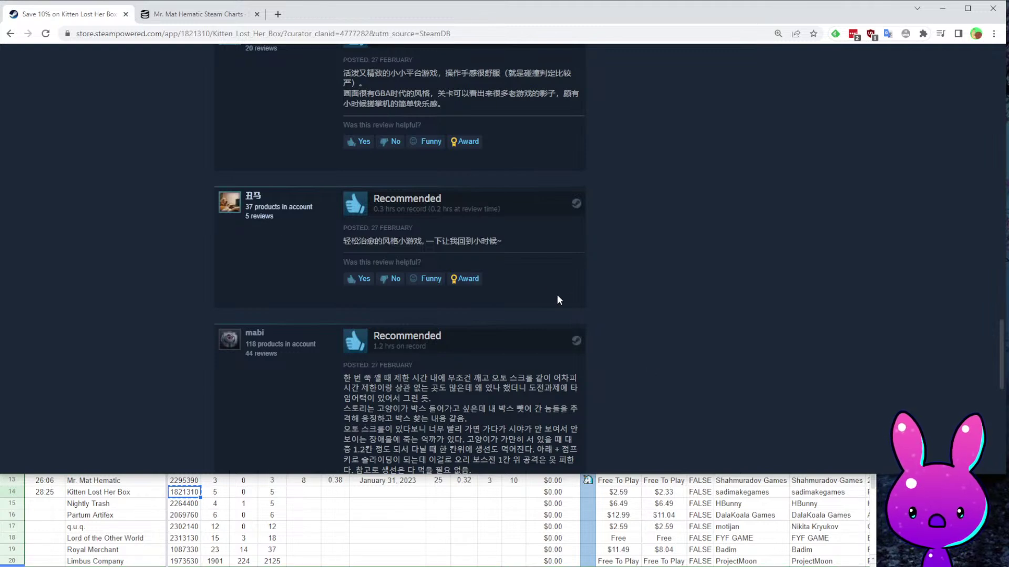
Open the SteamDB charts page for Kitten Lost Her Box using app Id 1821310 from the store address.
key("Home")
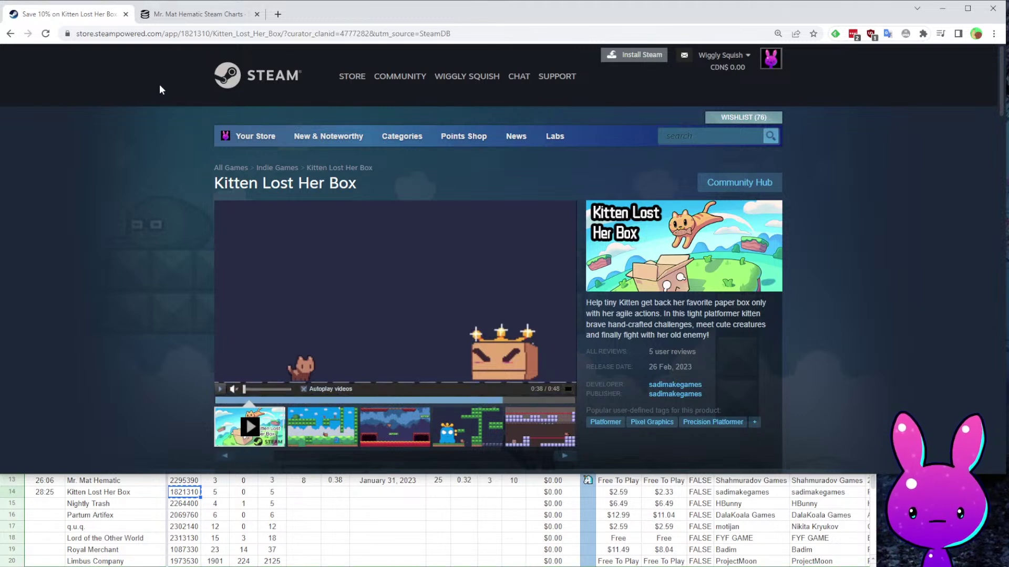
double_click(194, 34)
key("ctrl+c")
left_click(198, 15)
double_click(153, 33)
key("ctrl+v")
key("Return")
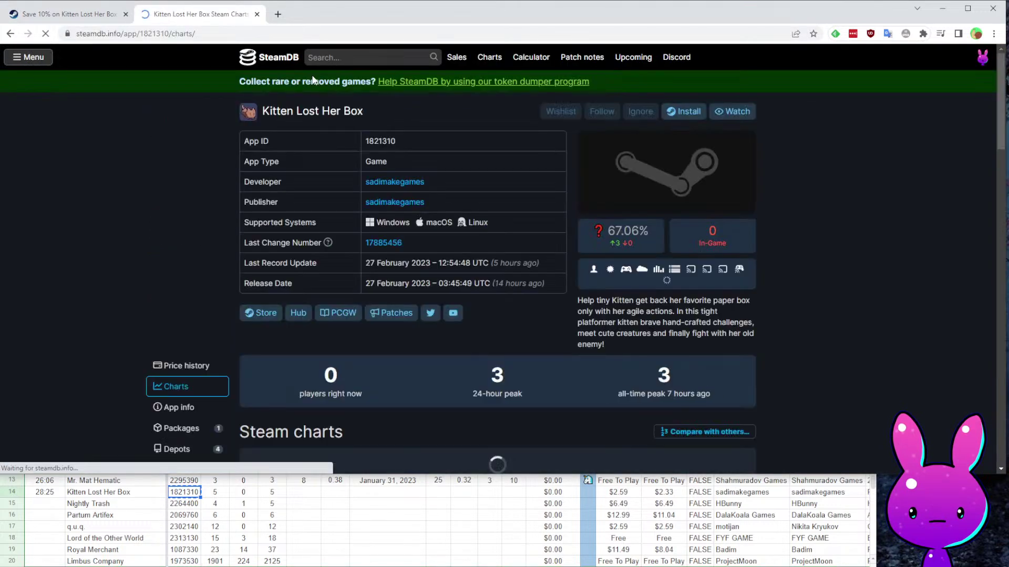
Copy the SteamDB follower count, 22, into the Followers cell of the Kitten Lost Her Box row.
scroll(689, 269, "down", 4)
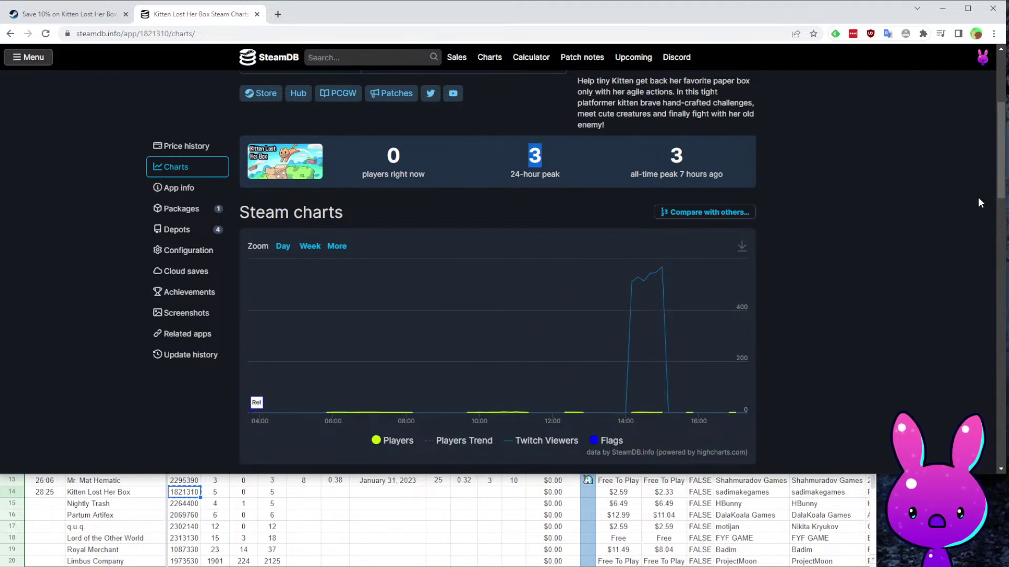
scroll(978, 203, "down", 12)
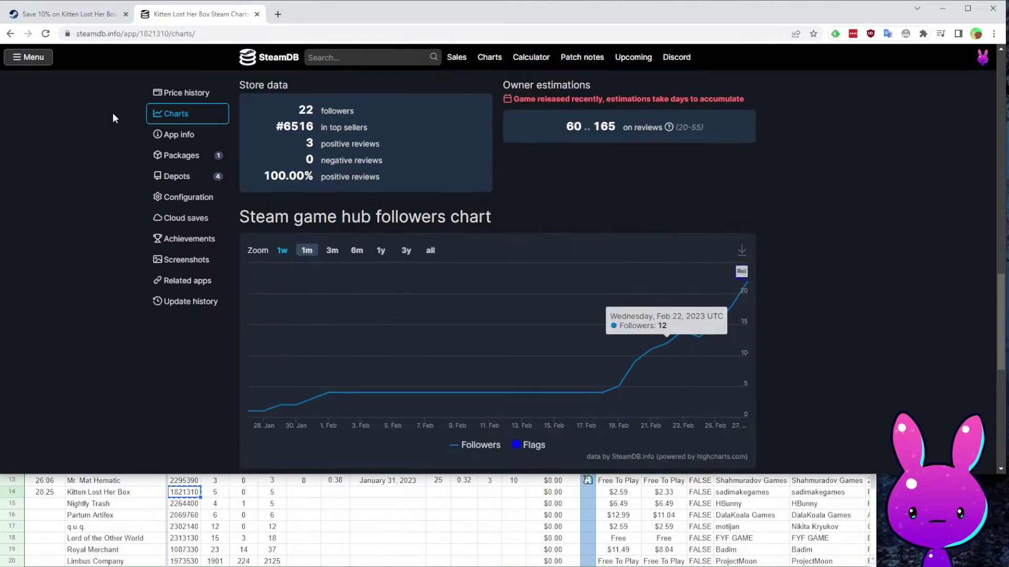
key("ctrl+c")
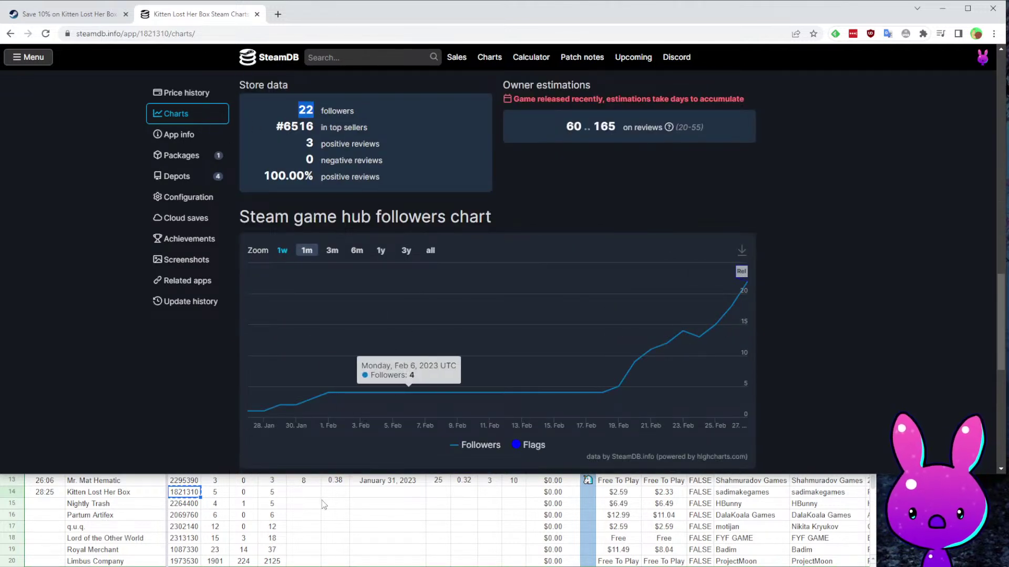
key("alt+Tab")
left_click(304, 492)
key("ctrl+v")
Check the start of the followers chart and set the store release date of Kitten Lost Her Box to 1/27/2023.
key("alt+Tab")
scroll(185, 327, "down", 1)
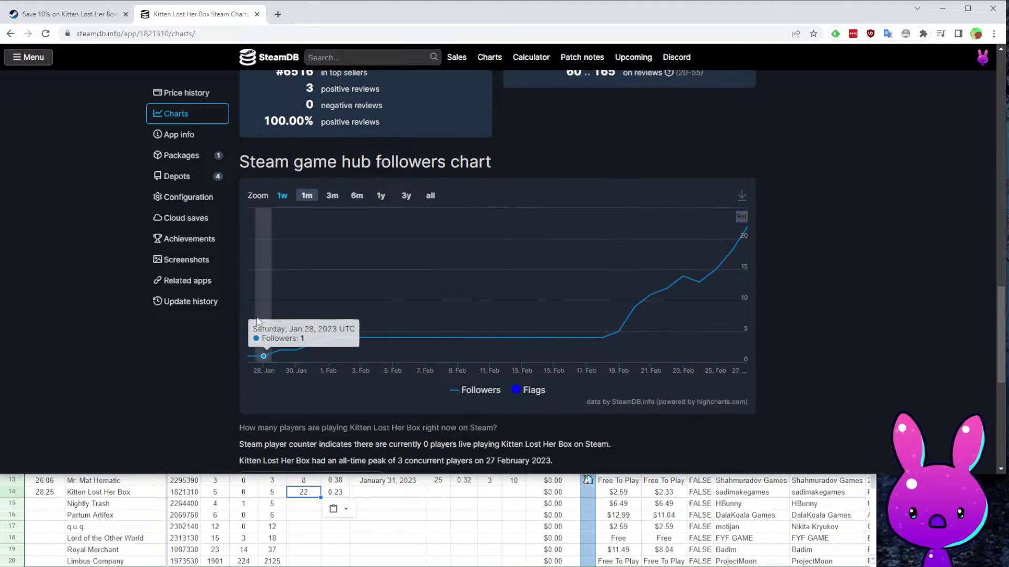
left_click(422, 508)
key("Up")
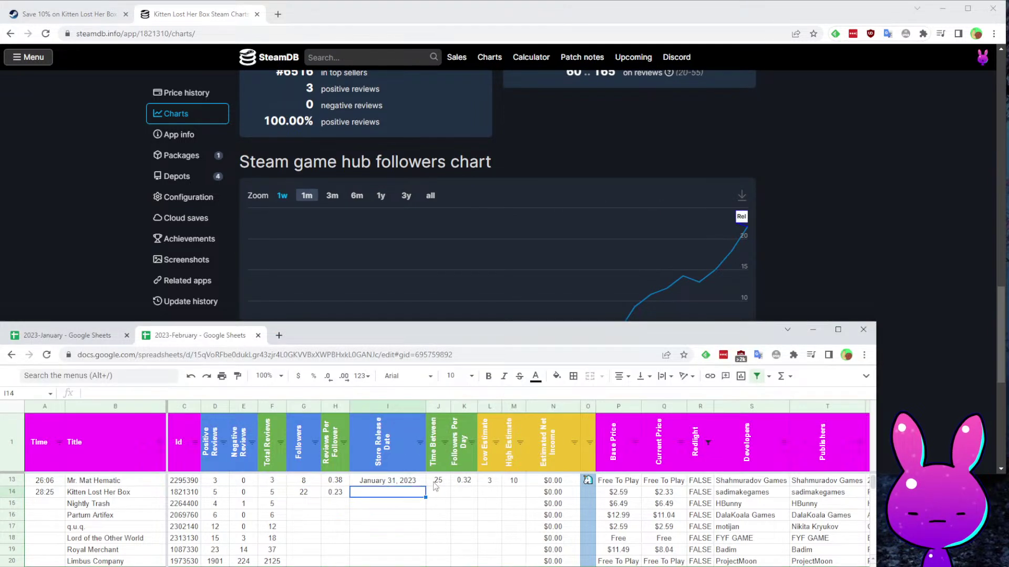
type("1/27/2023")
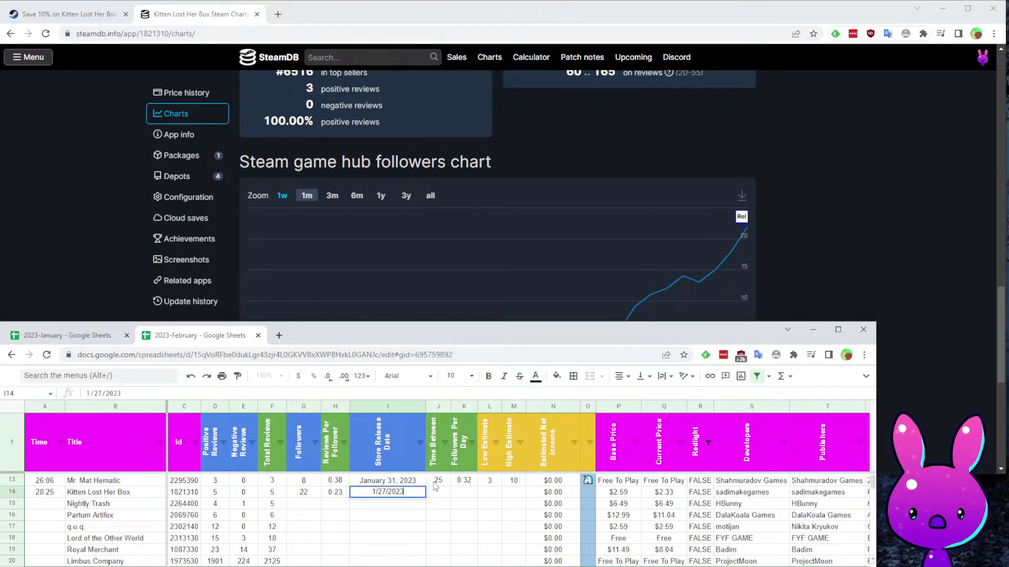
key("Tab")
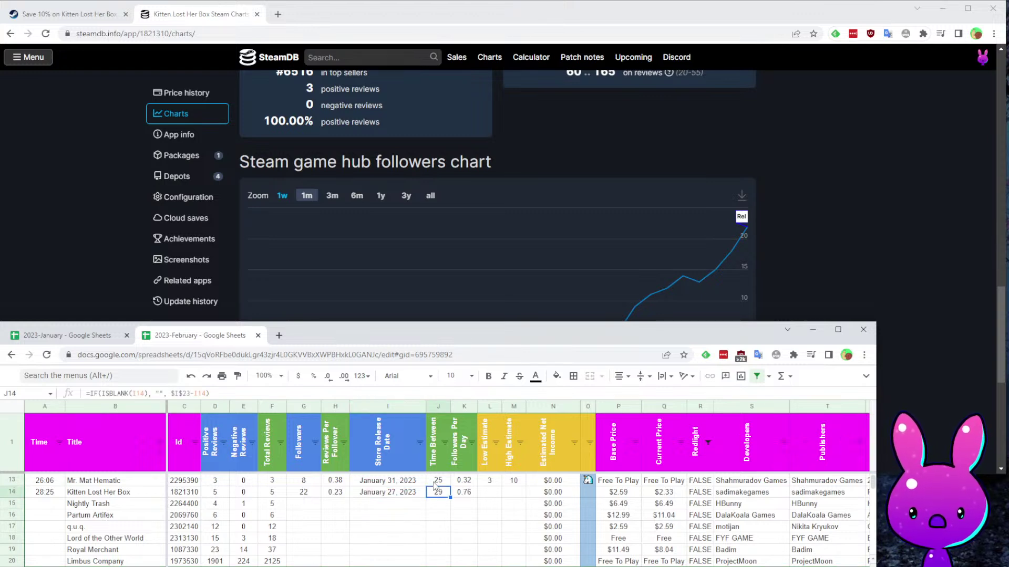
Review the calculated follower and review ratios in the Kitten Lost Her Box row.
key("Right")
key("Right")
key("Left")
key("Left")
key("Left")
key("Left")
key("Right")
key("Right")
key("Right")
key("Right")
key("Left")
key("Left")
key("Right")
key("Left")
key("Left")
key("Left")
key("Left")
key("Left")
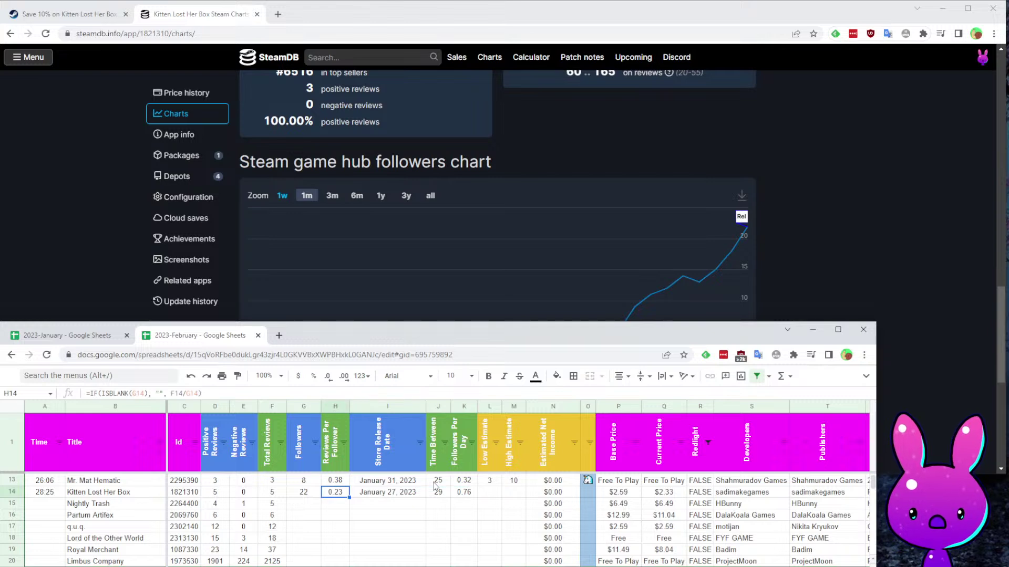
Examine the SteamDB owner estimations, Twitch viewer chart and followers chart of Kitten Lost Her Box.
left_click(127, 275)
scroll(616, 314, "up", 5)
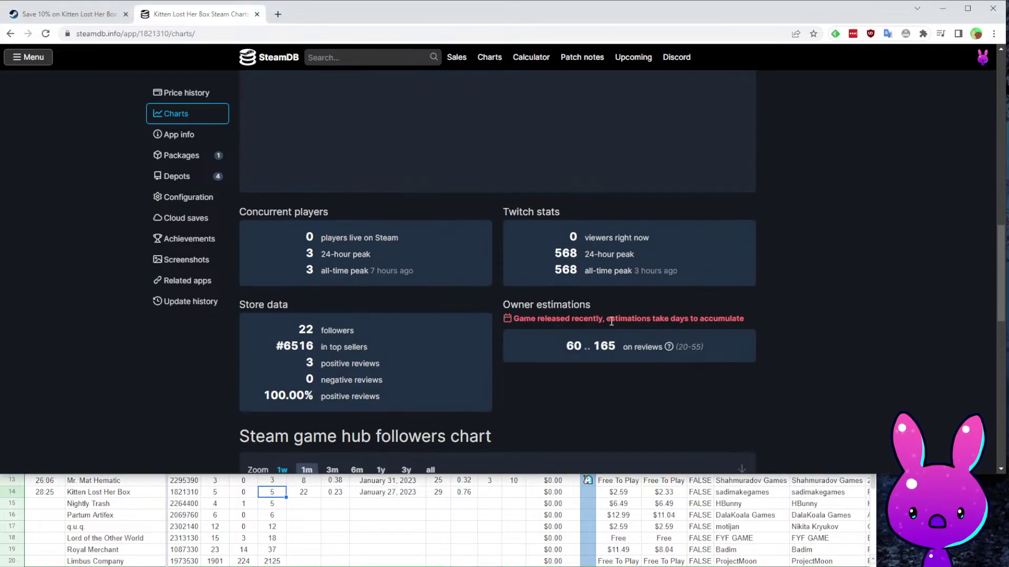
scroll(604, 367, "down", 5)
scroll(497, 361, "up", 8)
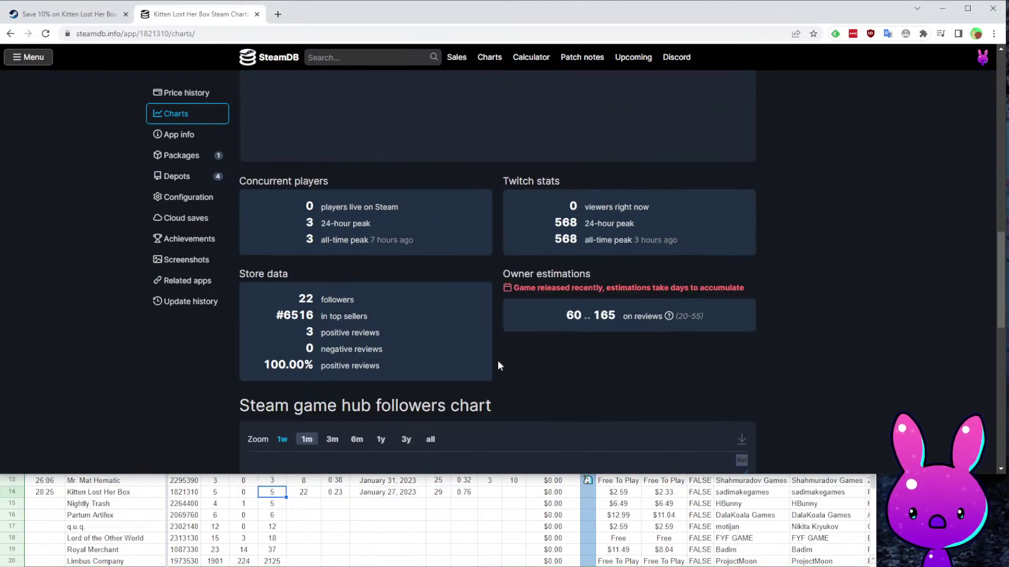
scroll(456, 370, "up", 7)
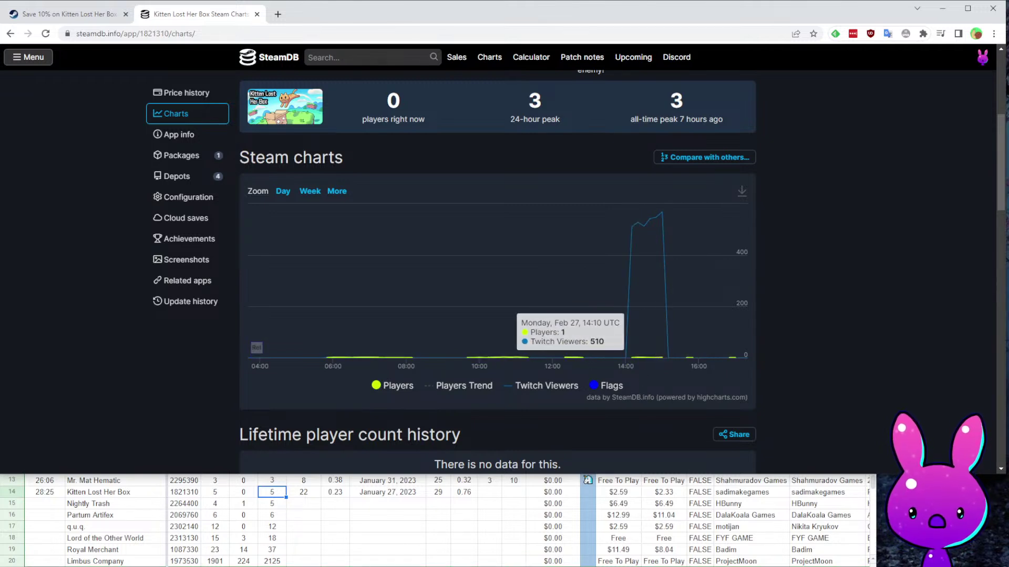
scroll(887, 374, "down", 10)
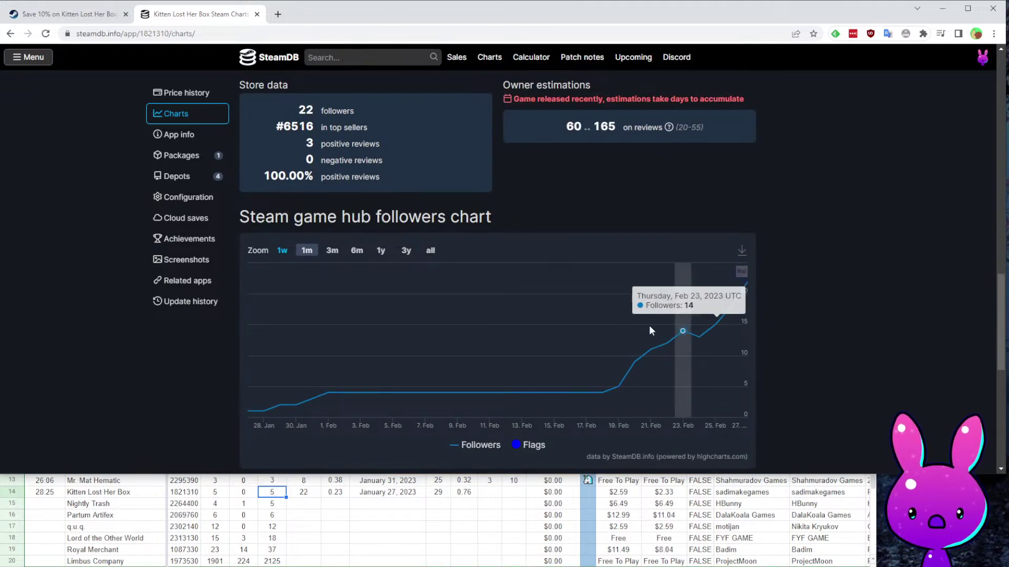
Return to the Steam store page of Kitten Lost Her Box and view its first gameplay screenshot.
left_click(69, 14)
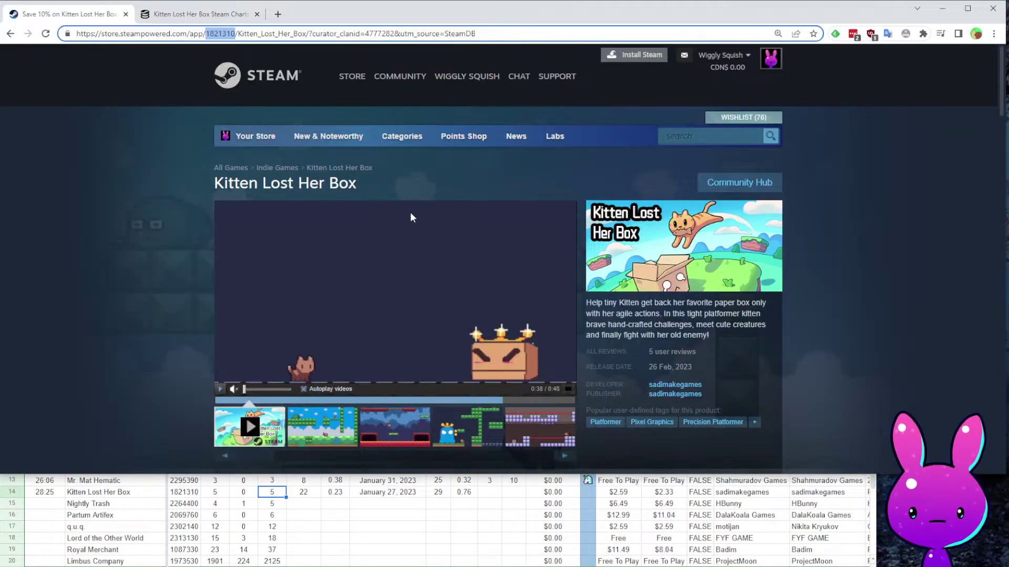
scroll(411, 215, "down", 4)
scroll(382, 280, "up", 3)
left_click(311, 368)
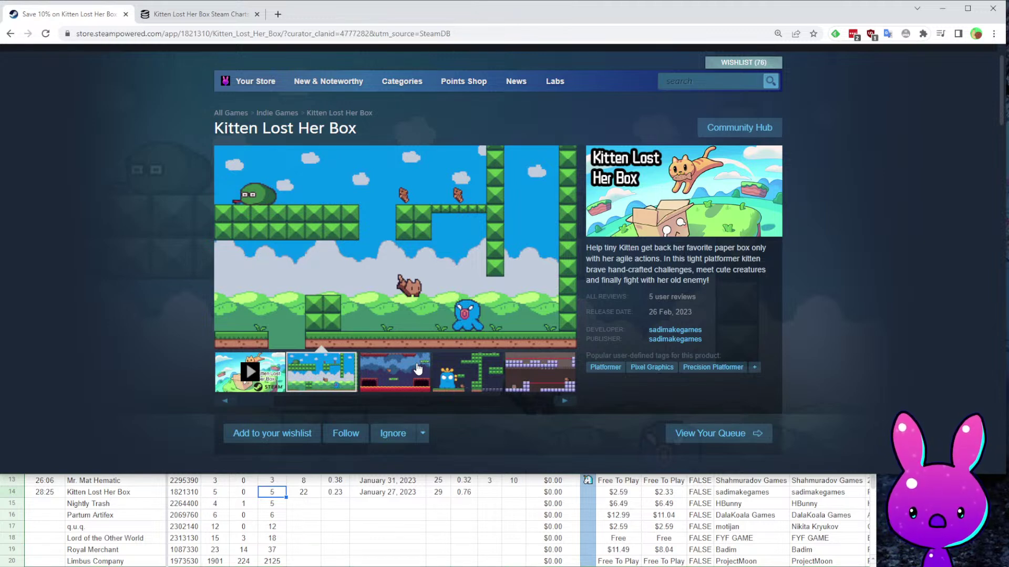
Check the base and current prices of Kitten Lost Her Box in the spreadsheet and skim its store page reviews.
left_click(482, 529)
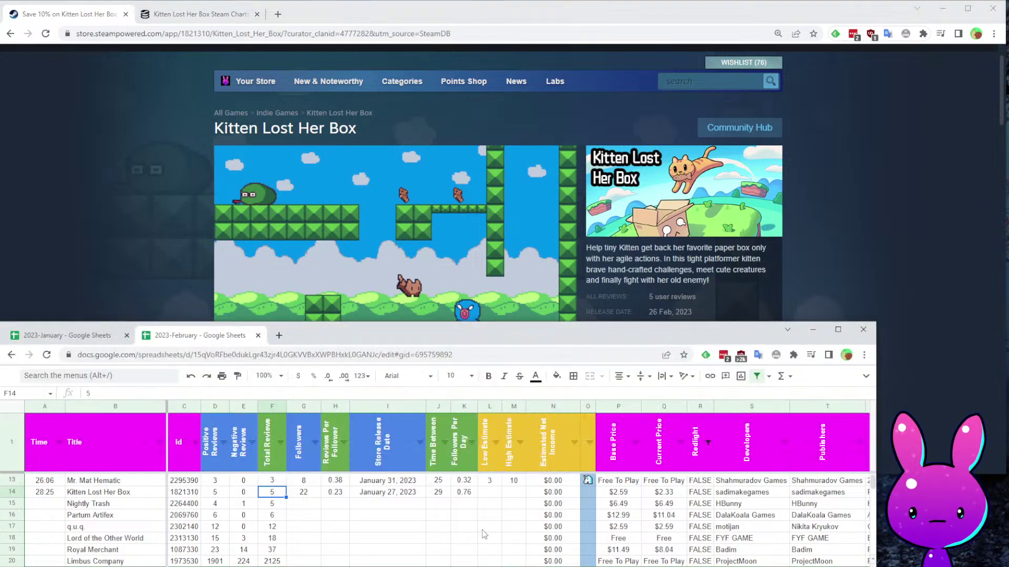
left_click(300, 503)
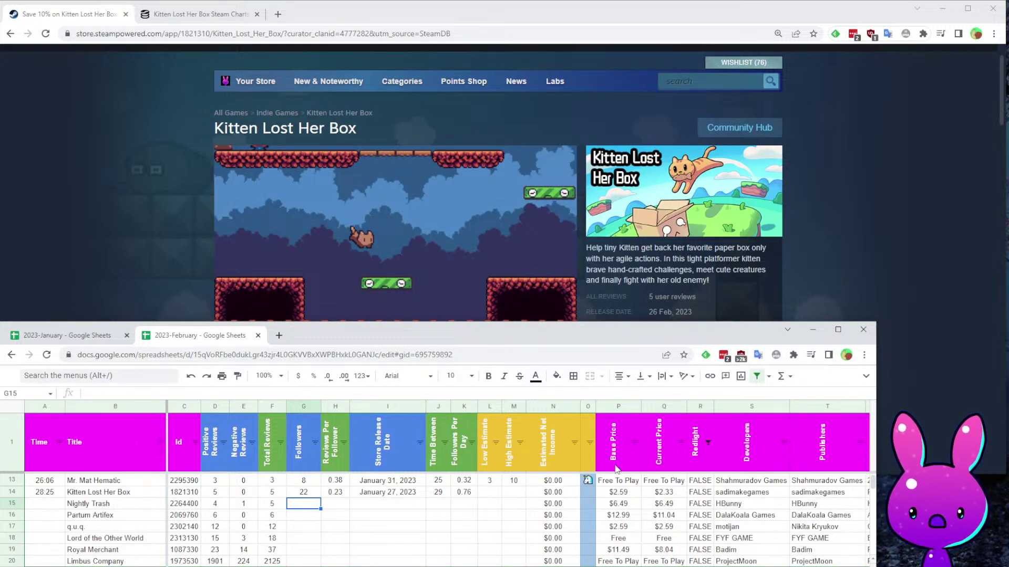
left_click_drag(625, 495, 665, 499)
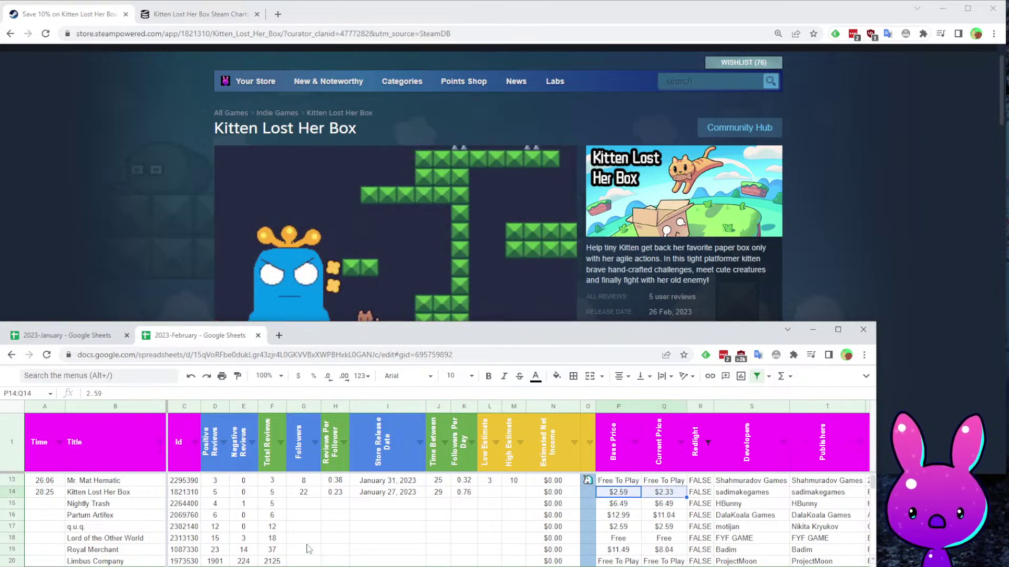
left_click(301, 217)
scroll(79, 126, "down", 20)
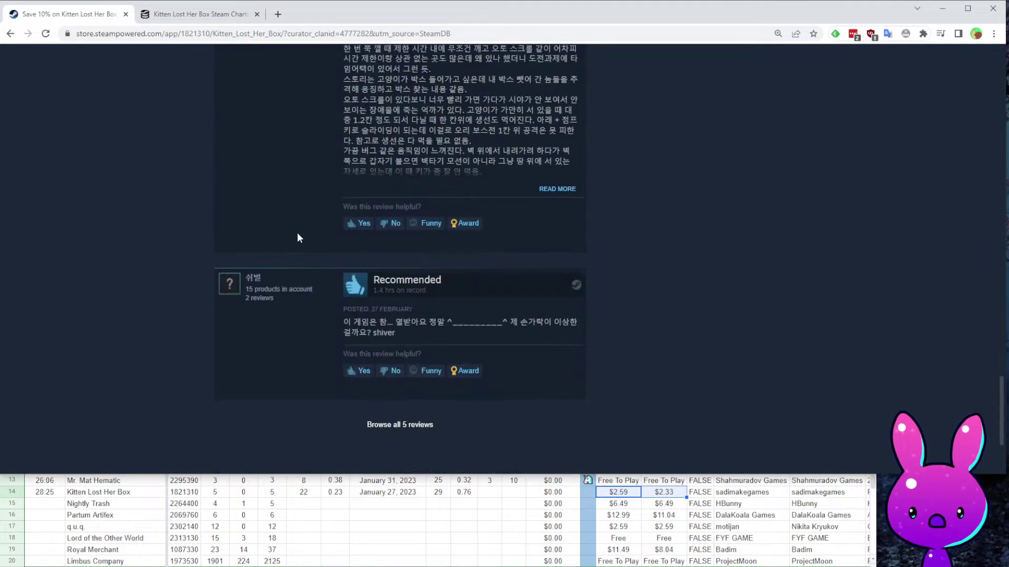
scroll(298, 238, "up", 10)
scroll(796, 326, "down", 5)
key("Home")
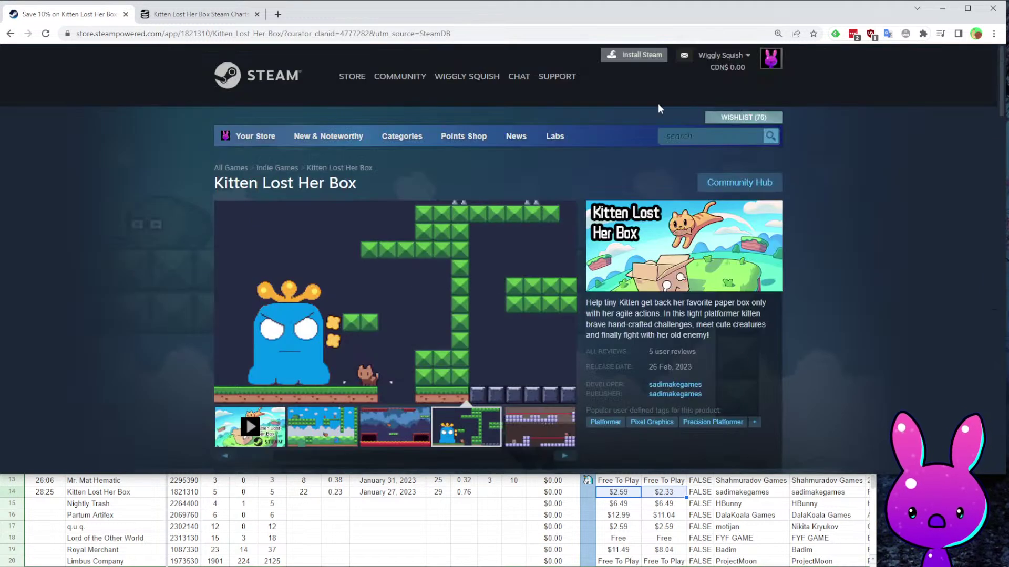
Set the low estimate to 5 and the high estimate to 20 for Kitten Lost Her Box.
left_click(709, 520)
left_click(489, 493)
key("Tab")
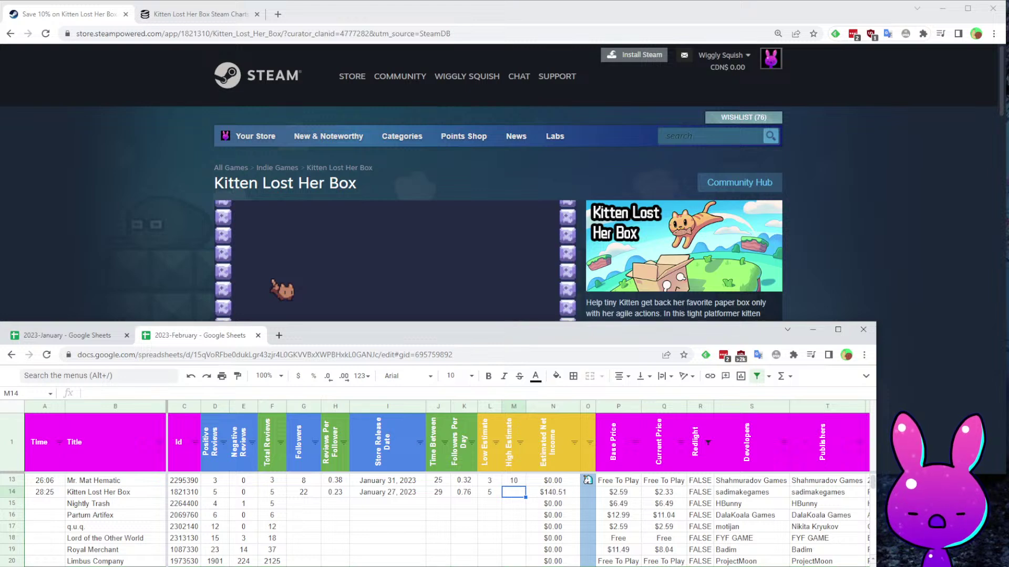
type("20")
key("ctrl+Return")
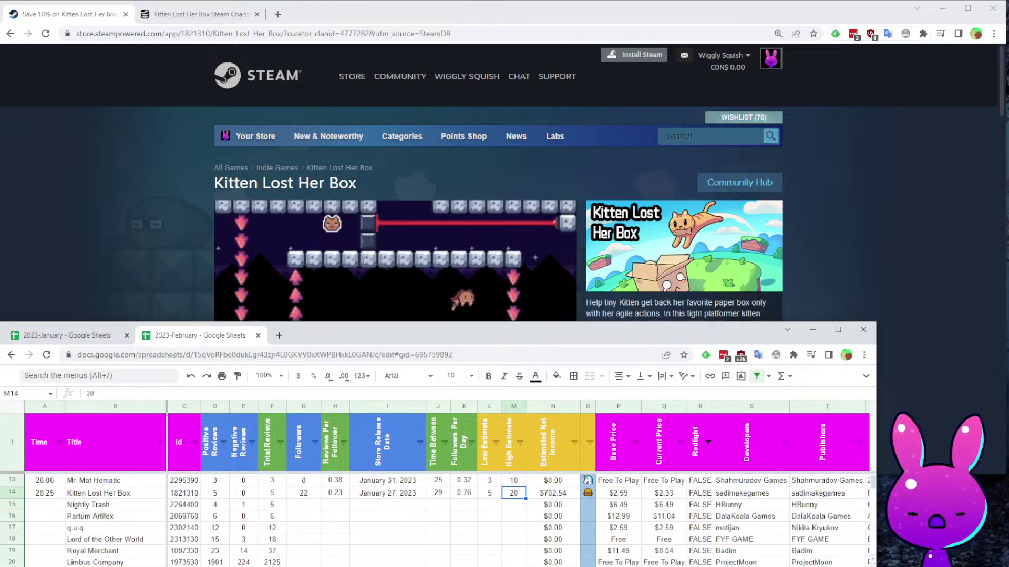
Review the income, price, developer and publisher cells in the Kitten Lost Her Box row.
key("Right")
key("Right")
key("Right")
key("Right")
key("Right")
key("Right")
key("Right")
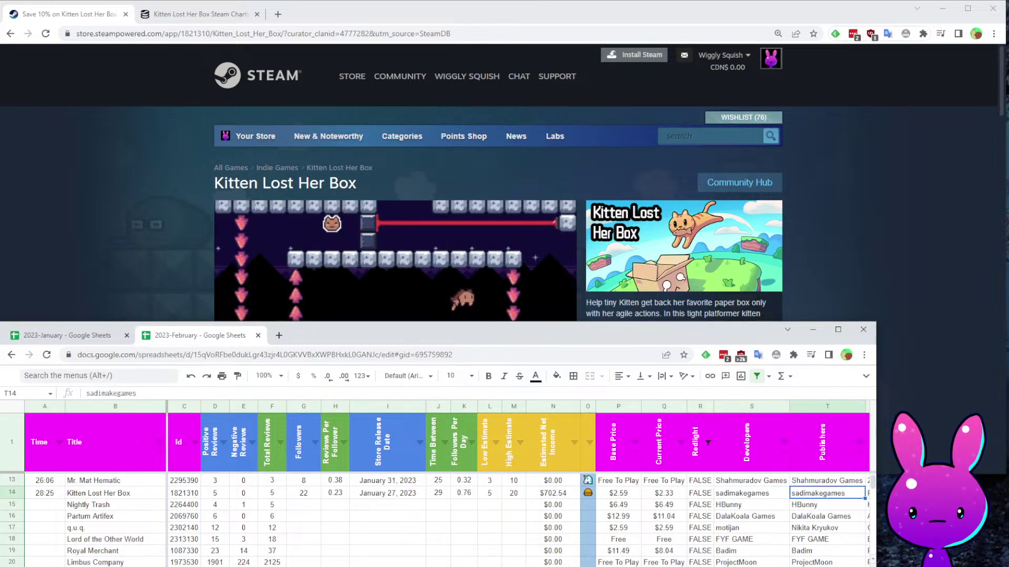
key("Left")
Enter the timestamp 31:51 in the Nightly Trash row.
left_click(44, 505)
key("Down")
key("Down")
key("Down")
key("Down")
key("Down")
key("Down")
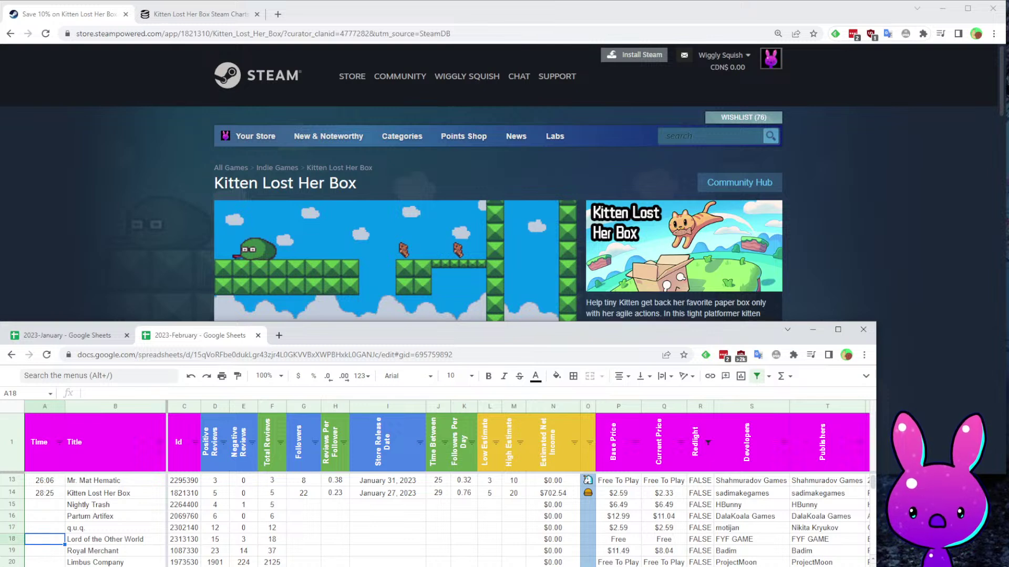
key("Up")
key("Up")
key("Up")
key("Up")
key("Up")
key("Up")
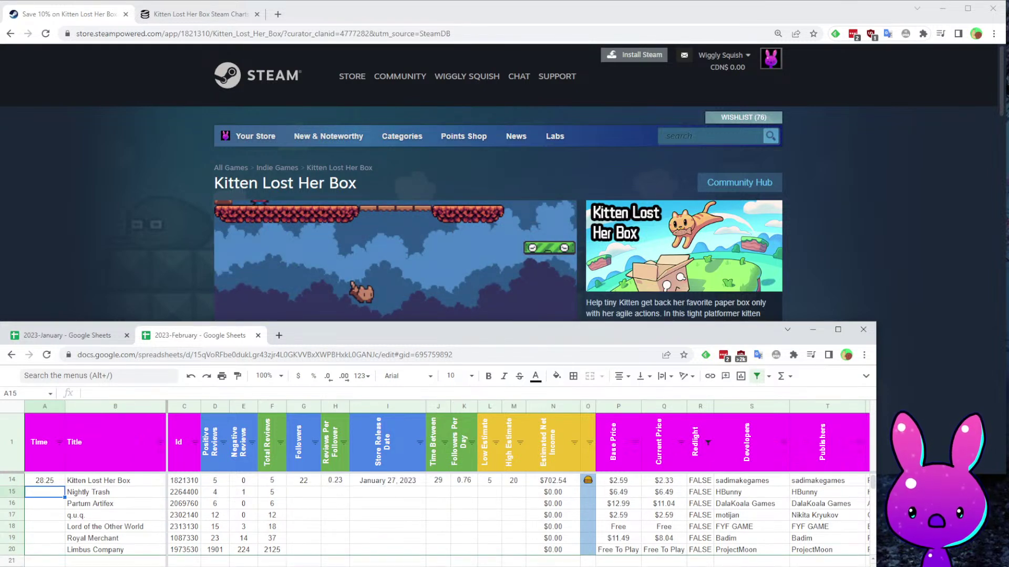
type("31:51")
Copy the Nightly Trash id 2264400 from the spreadsheet and open that game's Steam store page.
key("Tab")
key("Tab")
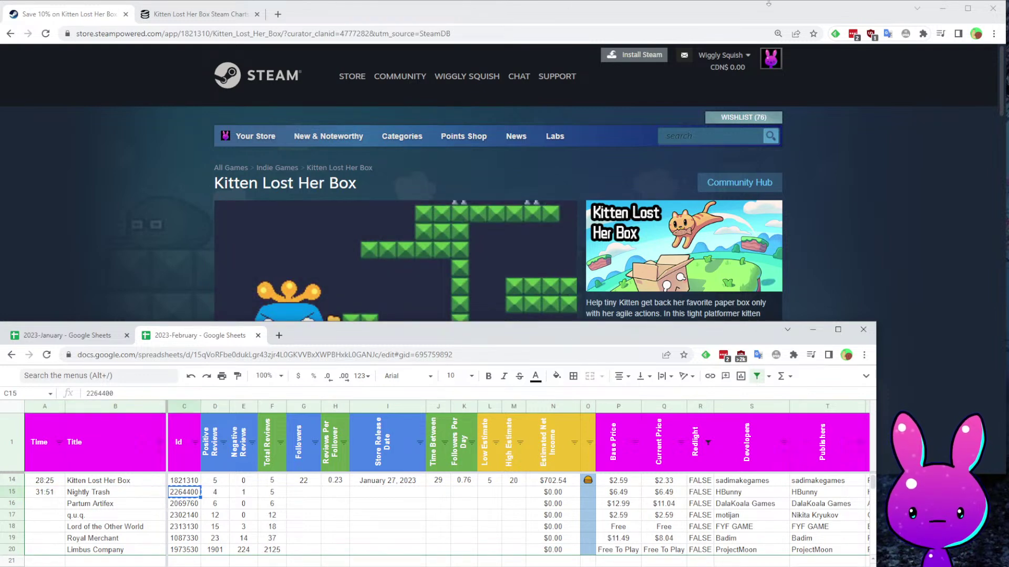
double_click(189, 34)
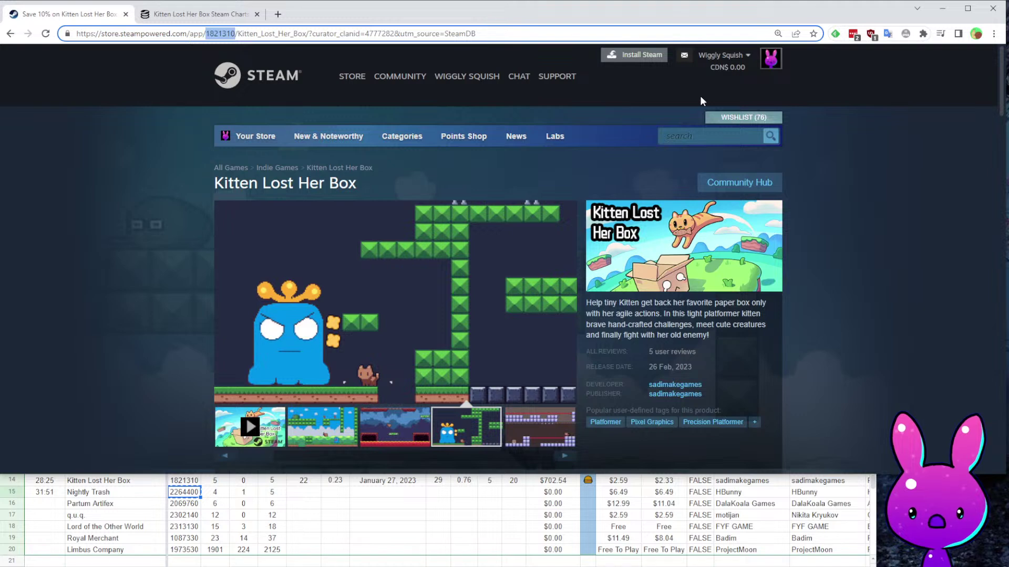
key("ctrl+v")
key("Return")
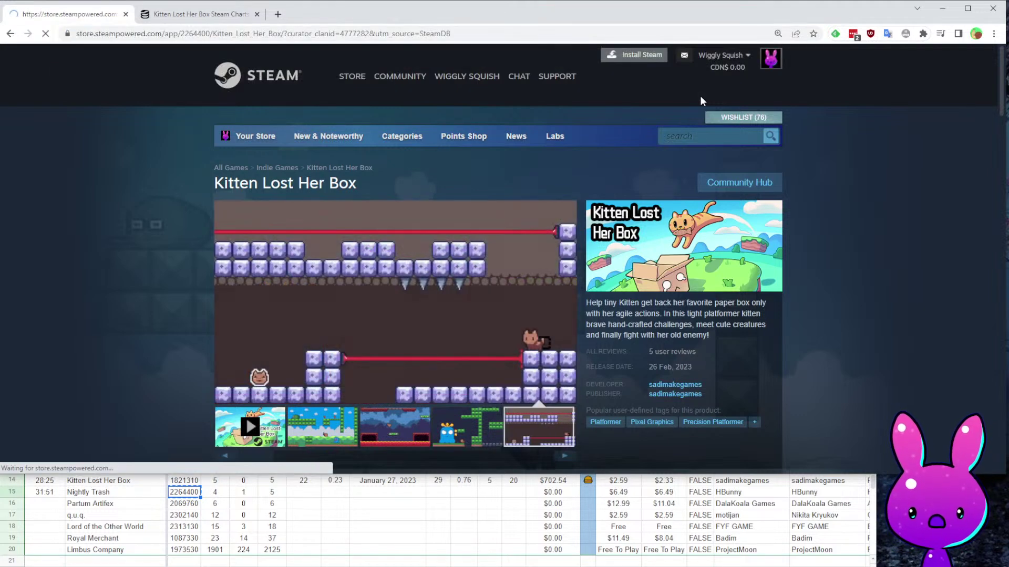
Review the base price, current price and developer in the Nightly Trash row.
left_click(645, 496)
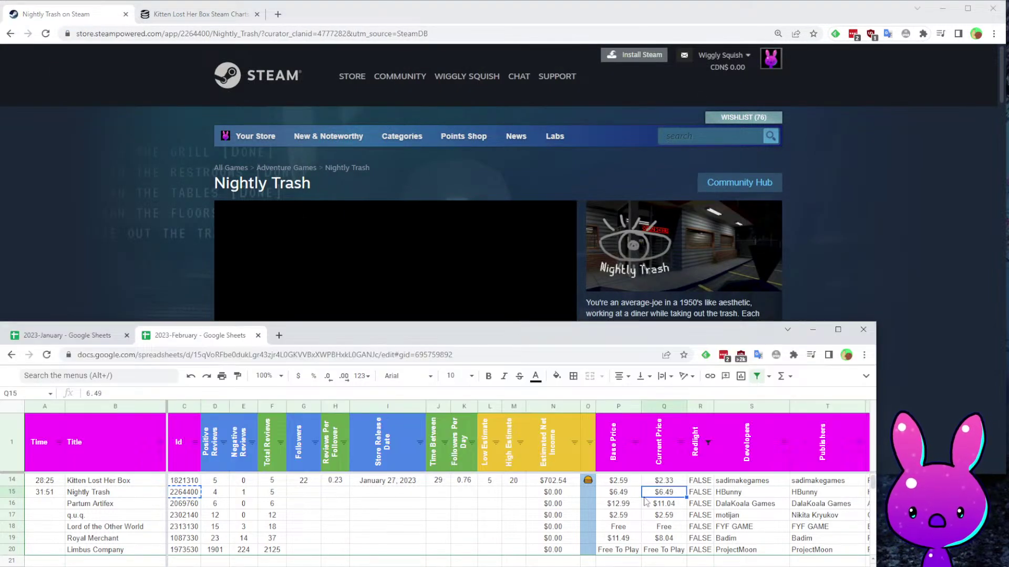
key("Left")
key("Right")
key("Right")
key("Right")
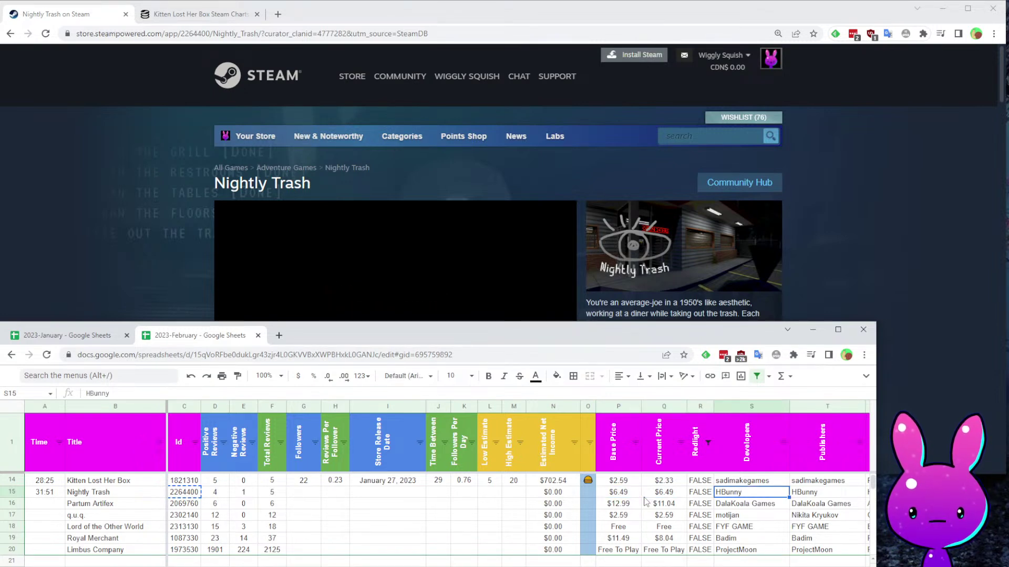
key("Up")
key("Right")
key("Left")
key("ctrl+Left")
key("Down")
key("Right")
key("Right")
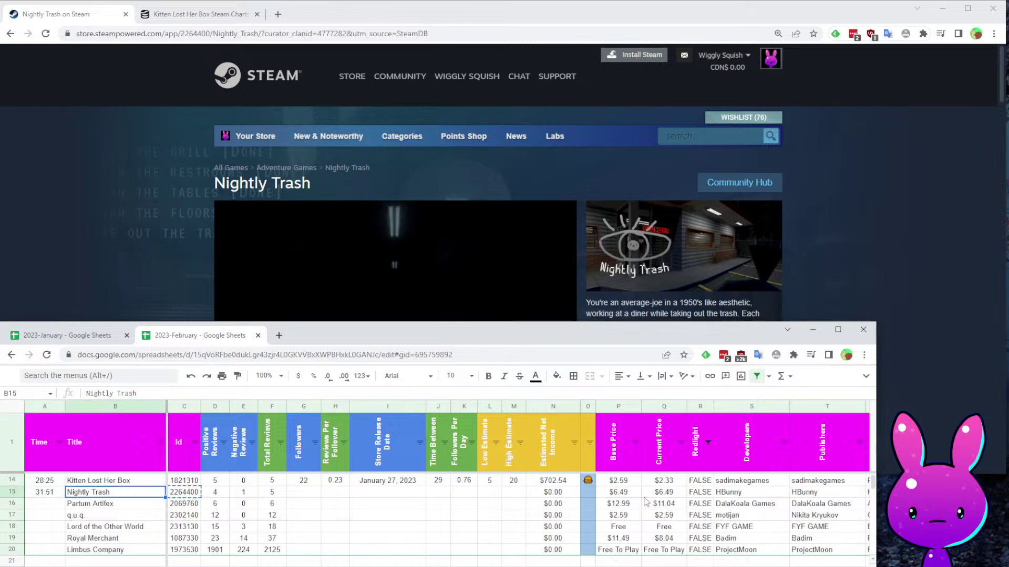
Read the store description and developer details of Nightly Trash and watch its trailer.
left_click(588, 270)
scroll(587, 271, "down", 1)
left_click_drag(620, 249, 698, 252)
left_click(701, 261)
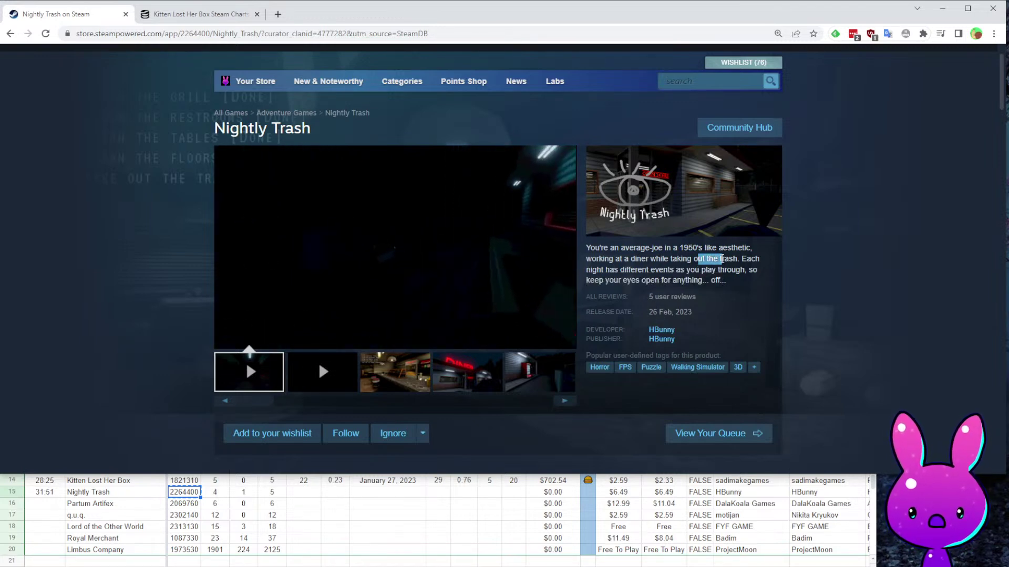
left_click_drag(620, 270, 754, 272)
left_click(739, 288)
left_click_drag(647, 283, 729, 281)
left_click_drag(738, 362, 654, 331)
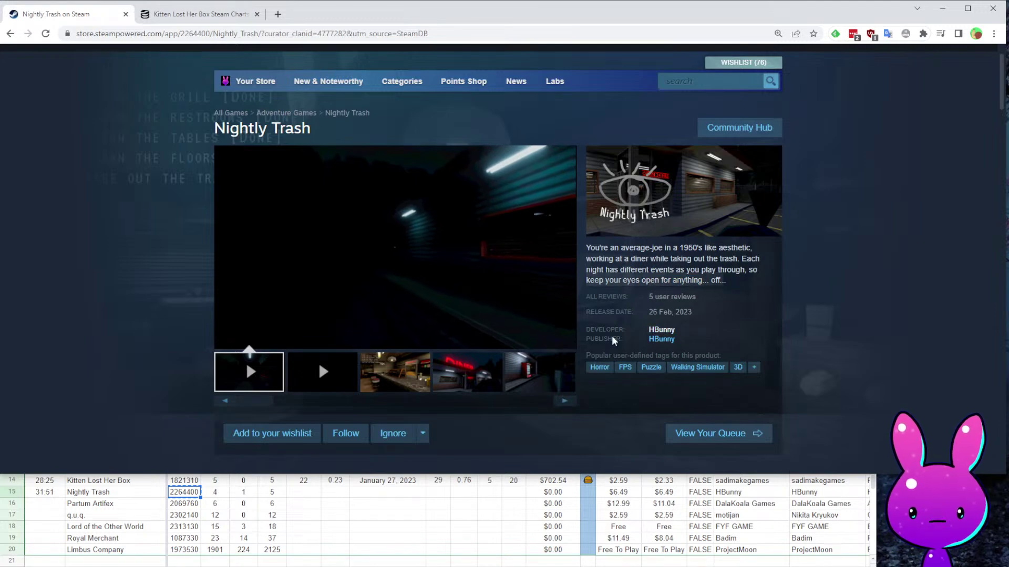
left_click(625, 327)
left_click(570, 334)
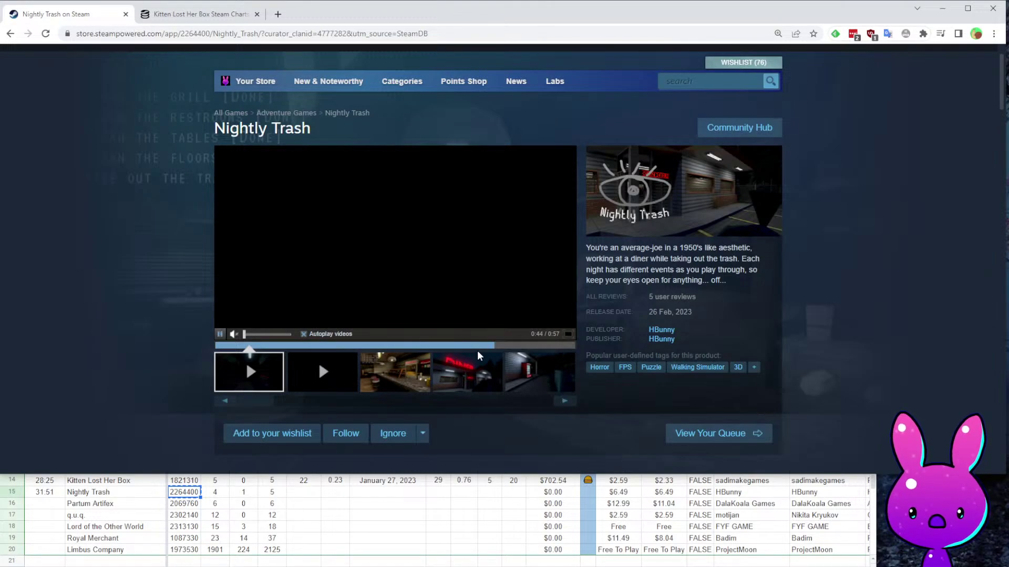
View the diner, neon sign and vending machine screenshots of Nightly Trash.
left_click(418, 379)
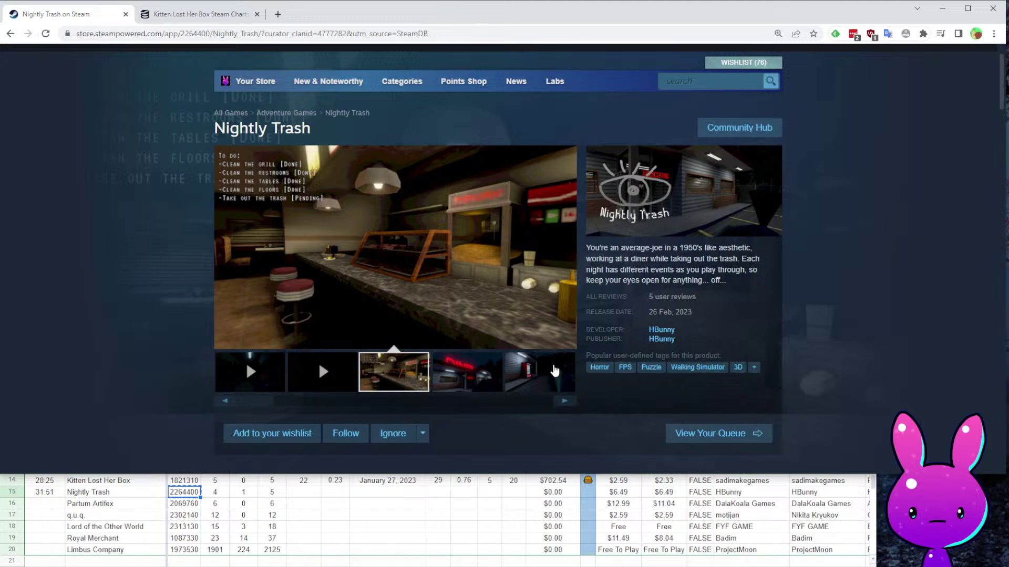
left_click(473, 389)
left_click(533, 373)
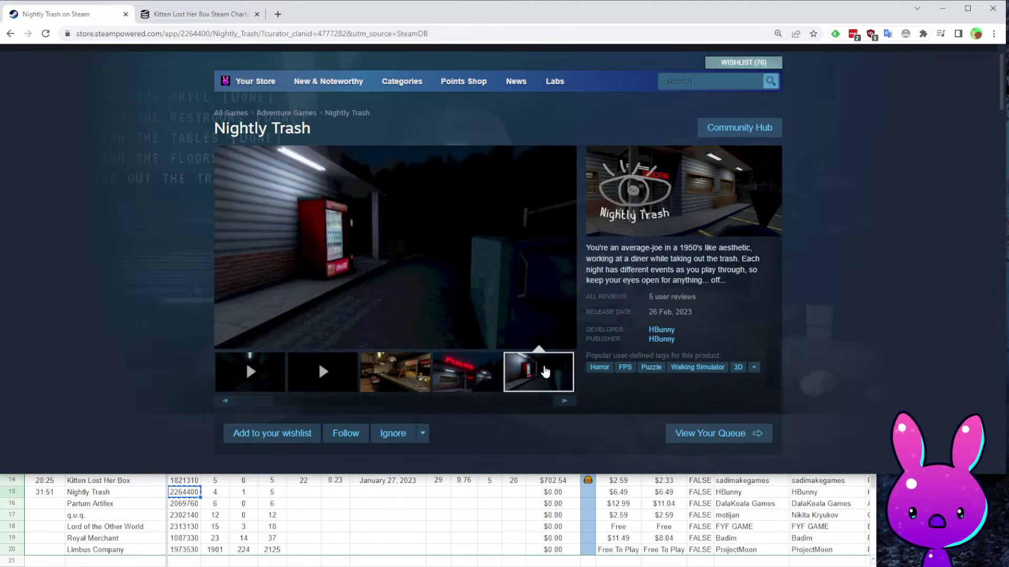
left_click(412, 383)
scroll(412, 382, "down", 5)
scroll(349, 252, "up", 7)
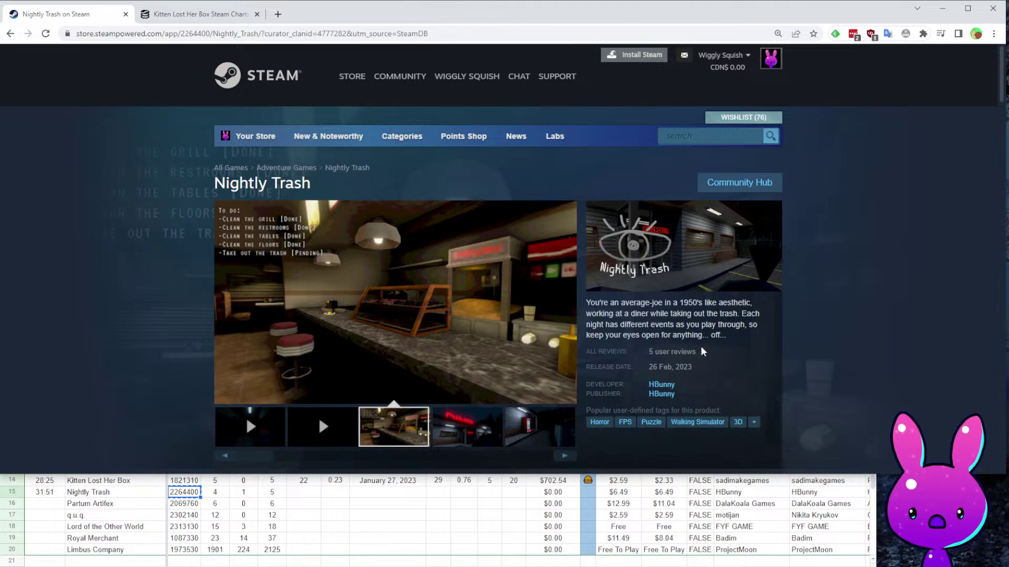
Read the user reviews of Nightly Trash on its store page.
scroll(714, 352, "down", 20)
scroll(348, 220, "up", 6)
left_click_drag(339, 227, 580, 239)
left_click(810, 253)
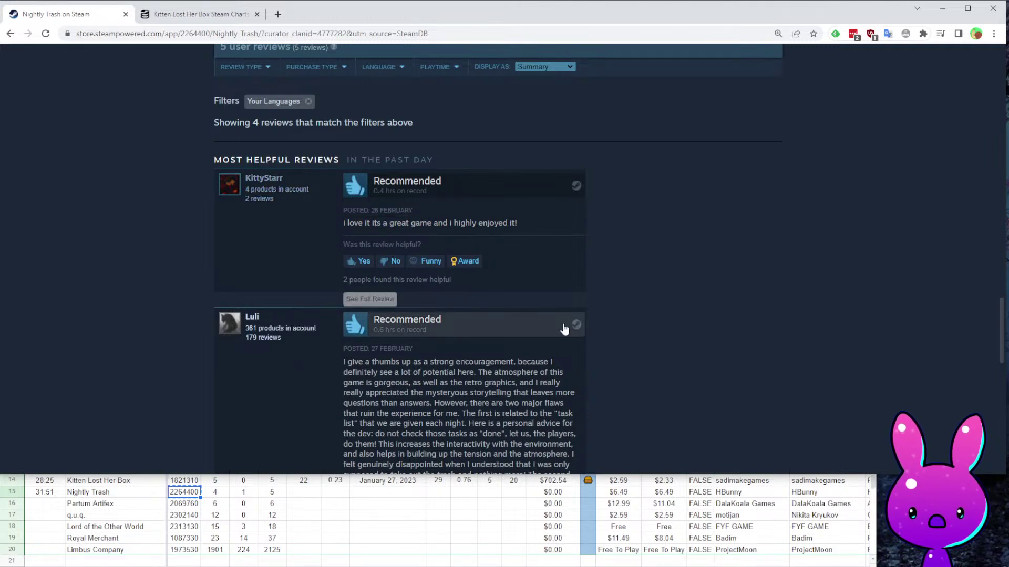
scroll(527, 357, "down", 4)
left_click(556, 284)
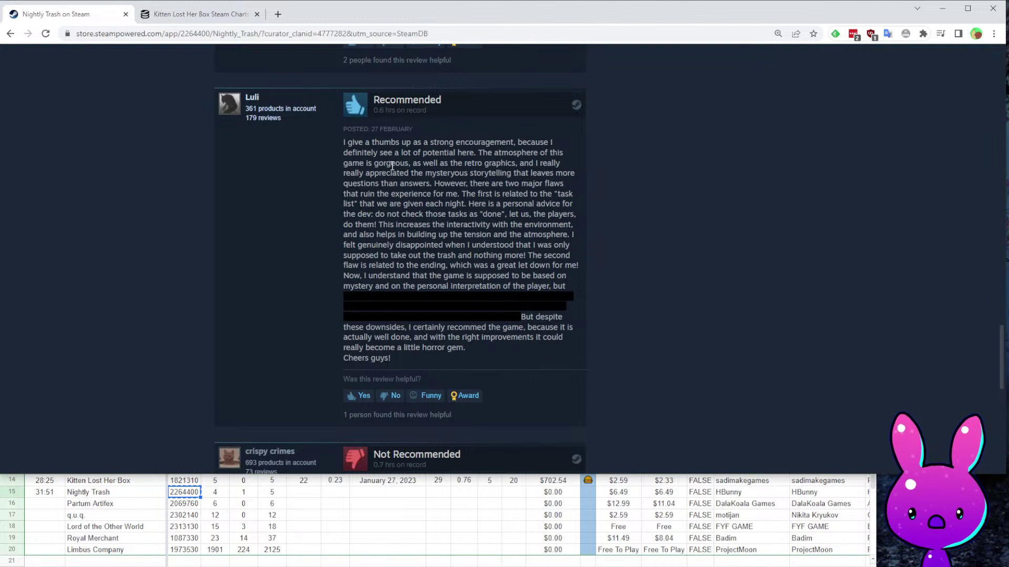
left_click_drag(436, 181, 554, 193)
left_click(479, 198)
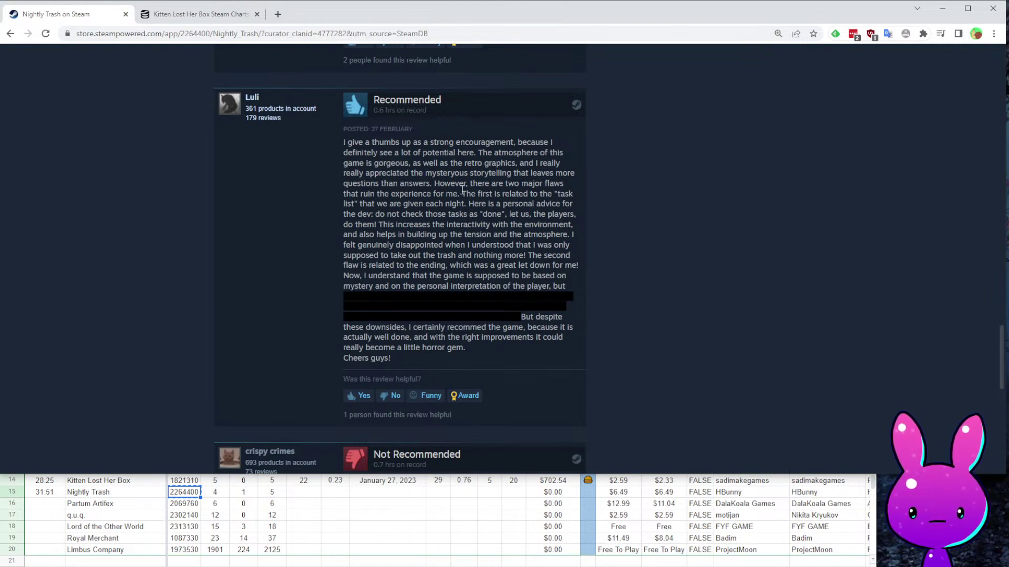
left_click_drag(348, 203, 575, 214)
left_click(450, 255)
scroll(525, 316, "down", 10)
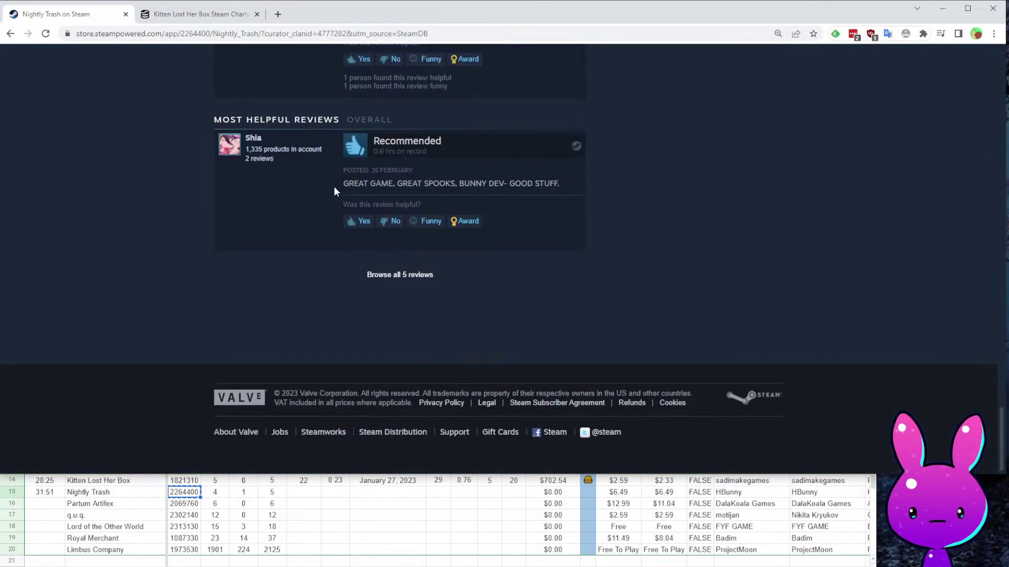
left_click_drag(335, 183, 496, 194)
left_click(510, 197)
Look up the games released by the publisher HBunny and return to the Nightly Trash store page.
scroll(670, 329, "up", 10)
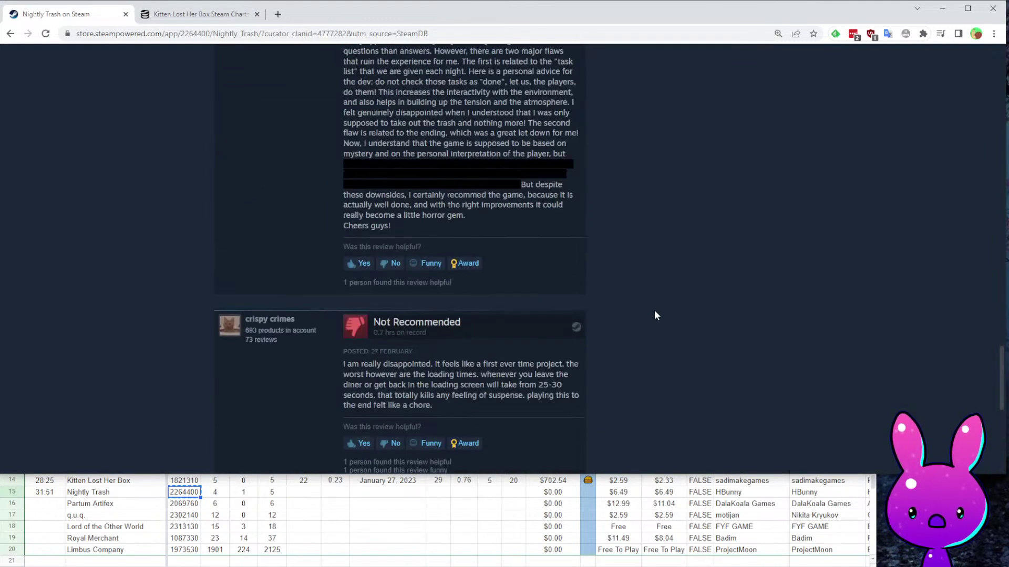
scroll(597, 268, "up", 15)
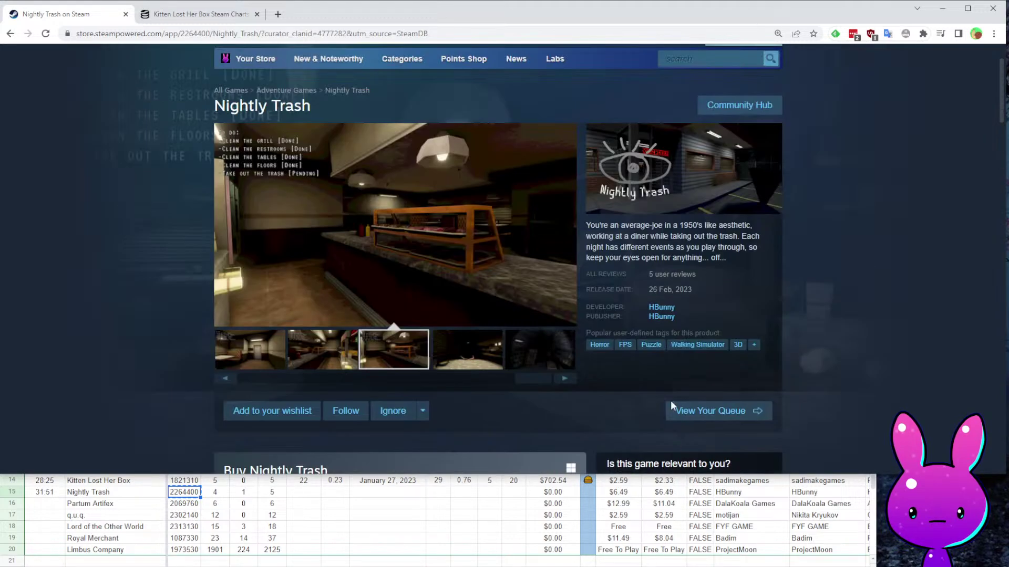
left_click(661, 316)
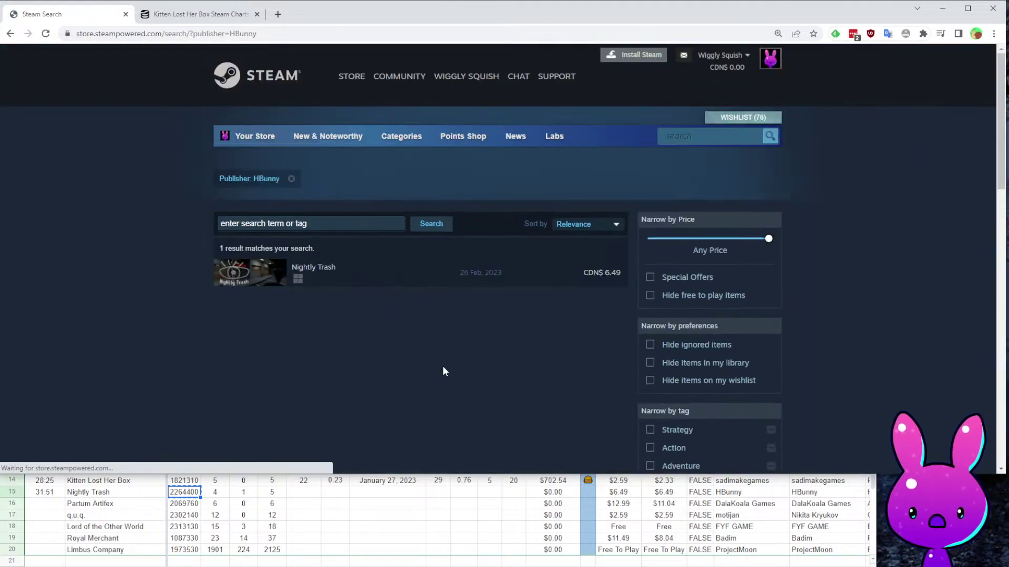
key("alt+Left")
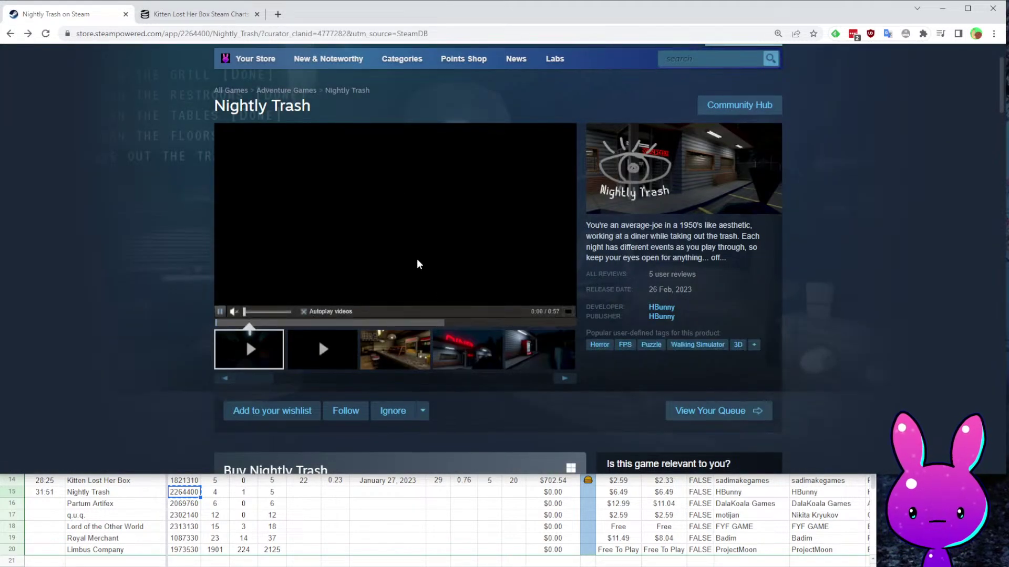
Open the SteamDB charts page for app id 2264400.
left_click(225, 19)
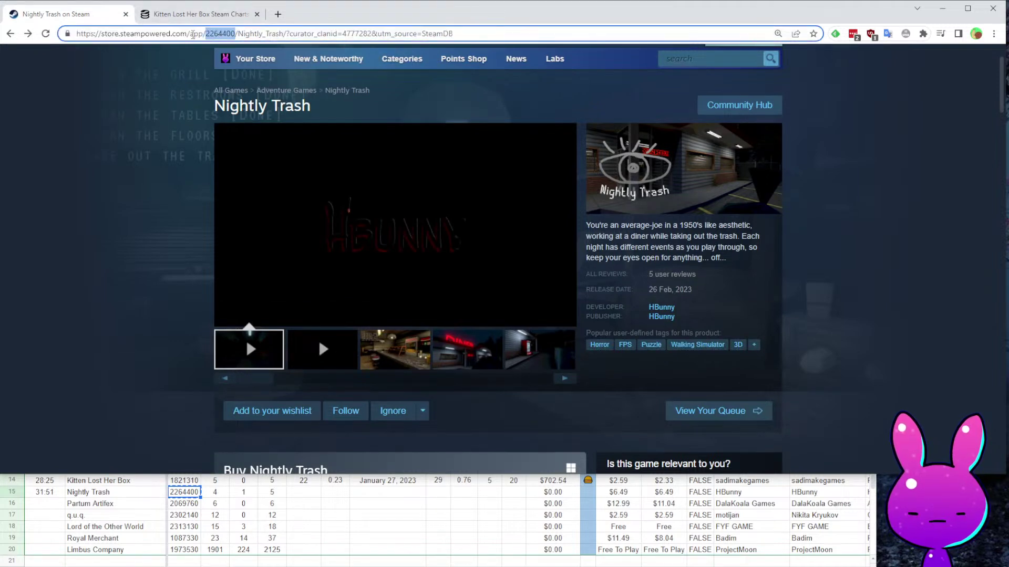
double_click(178, 33)
type("2264400")
key("Return")
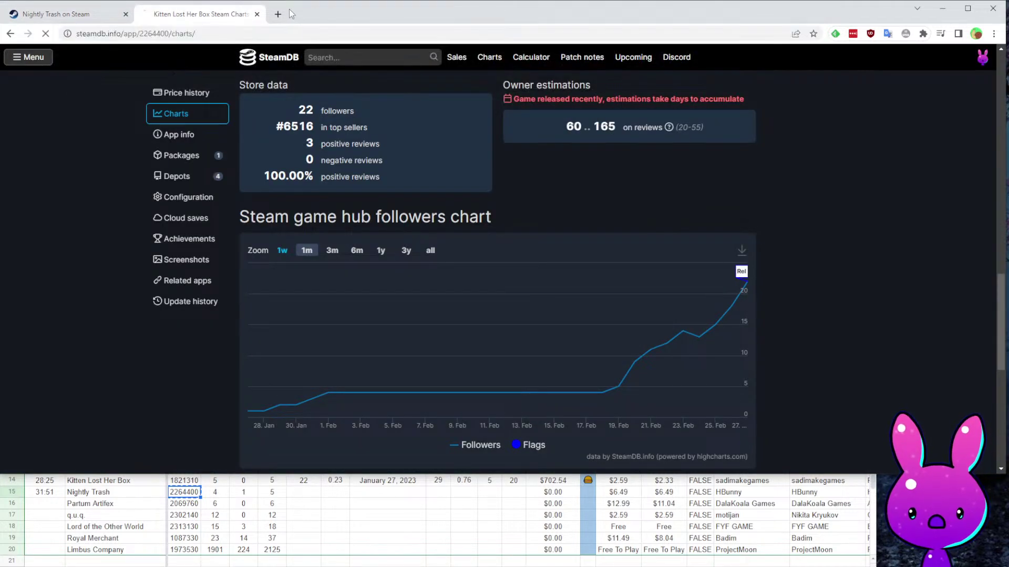
Examine the Twitch viewer chart, followers chart and store data of Nightly Trash on SteamDB.
scroll(518, 257, "down", 4)
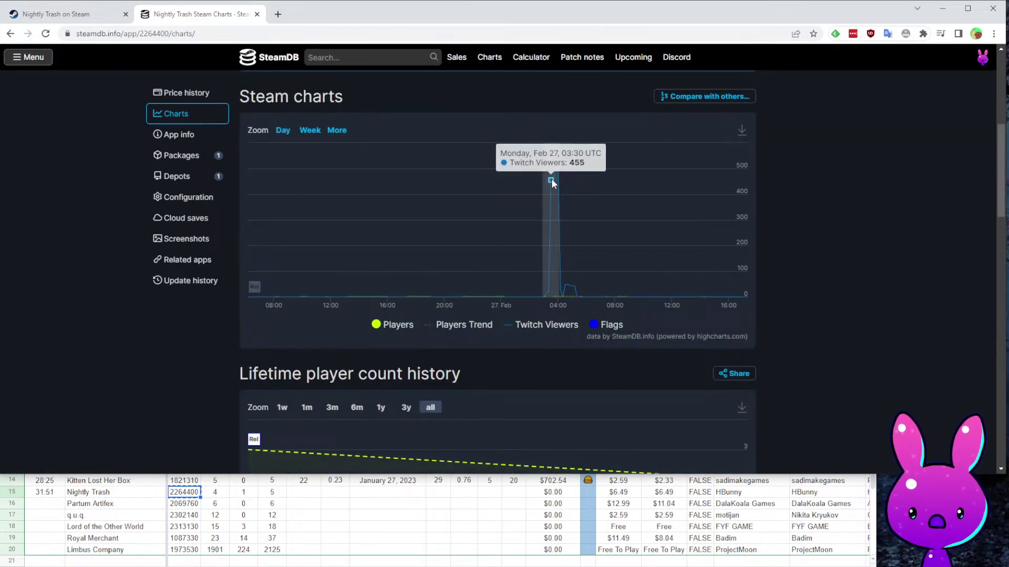
scroll(537, 188, "down", 15)
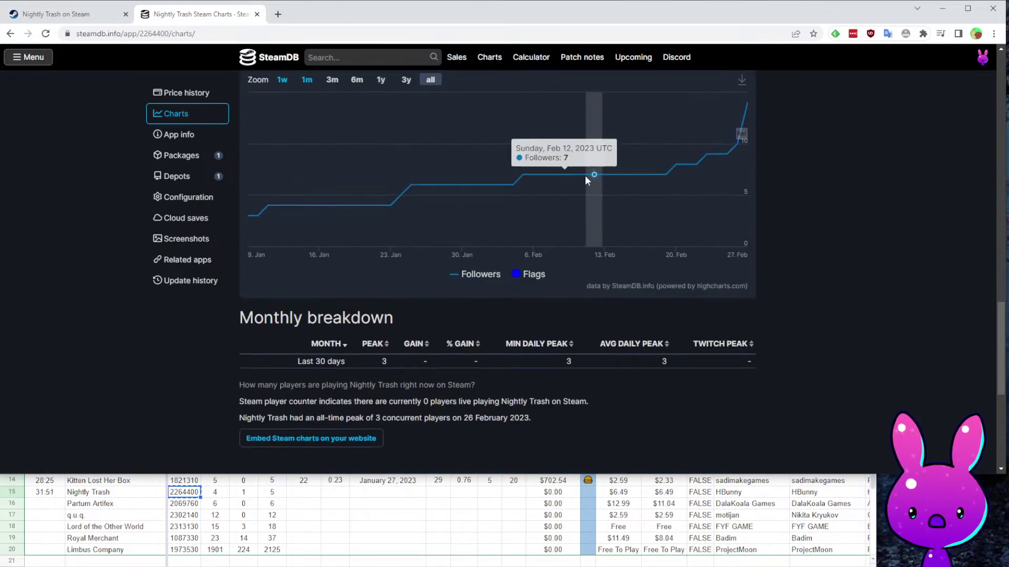
scroll(599, 171, "up", 6)
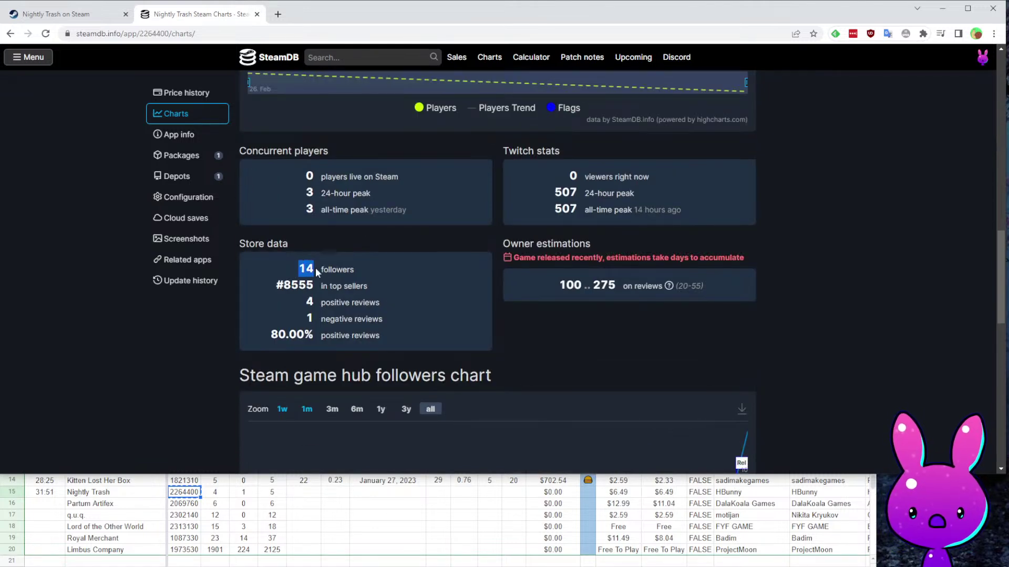
Record 14 as the follower count of Nightly Trash in the February spreadsheet.
left_click(303, 494)
type("14")
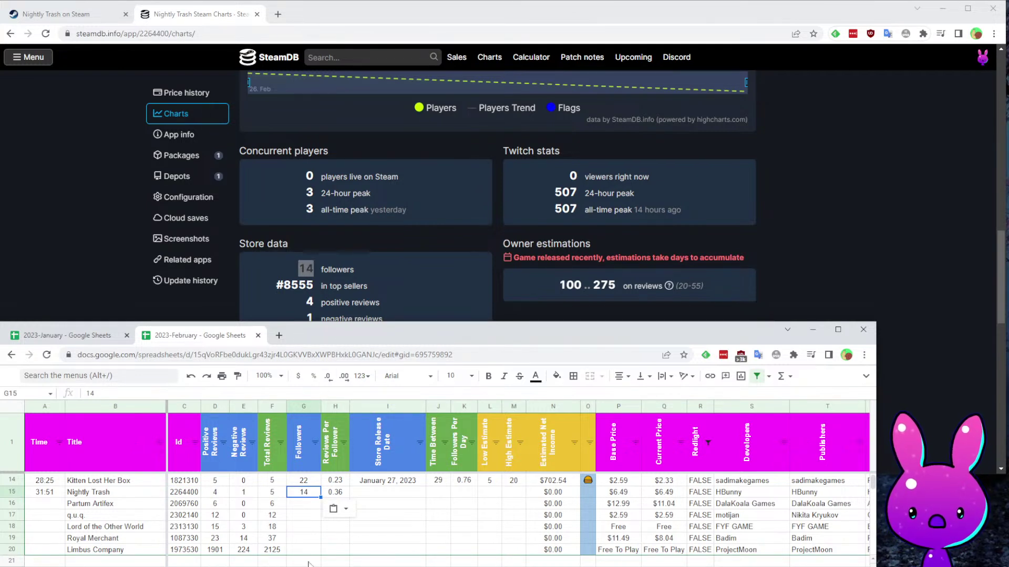
Compare the follower and review counts of Nightly Trash with those of Kitten Lost Her Box in the spreadsheet.
left_click(303, 482)
key("Down")
key("Left")
key("Up")
key("Right")
key("Down")
key("Down")
key("Up")
key("Up")
key("Down")
key("Up")
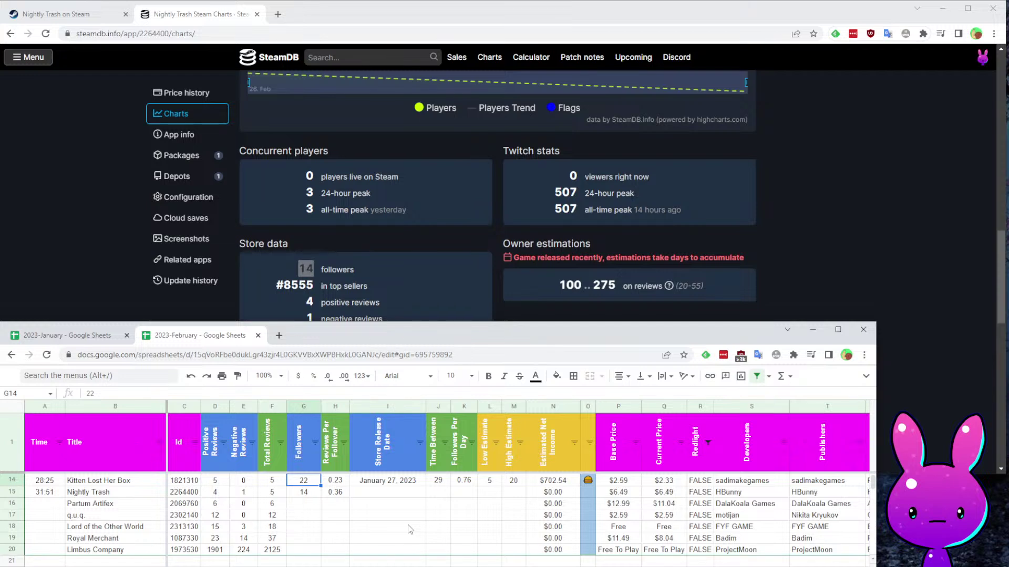
key("Left")
key("Right")
key("Left")
key("Left")
key("Left")
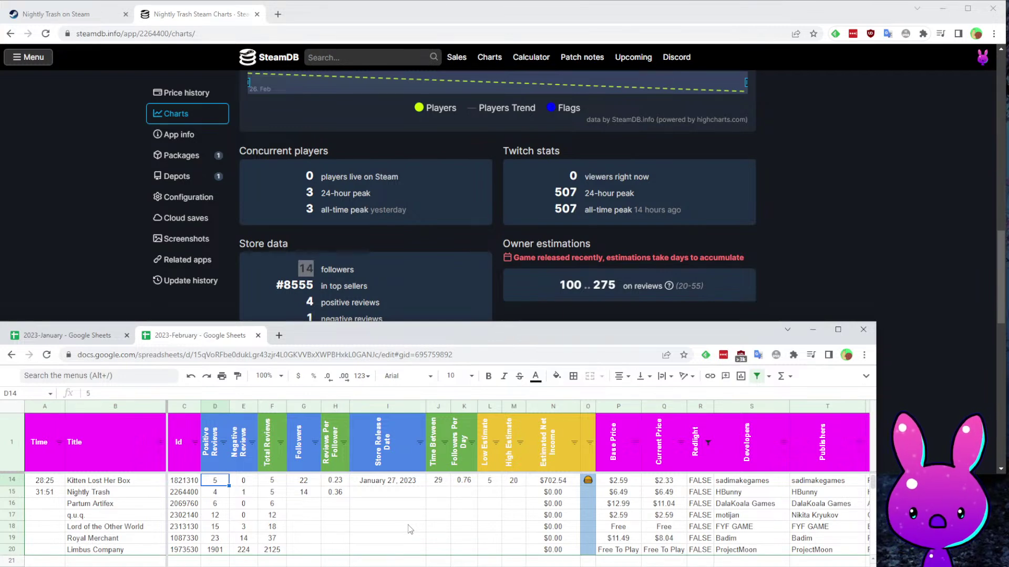
key("Right")
key("Right")
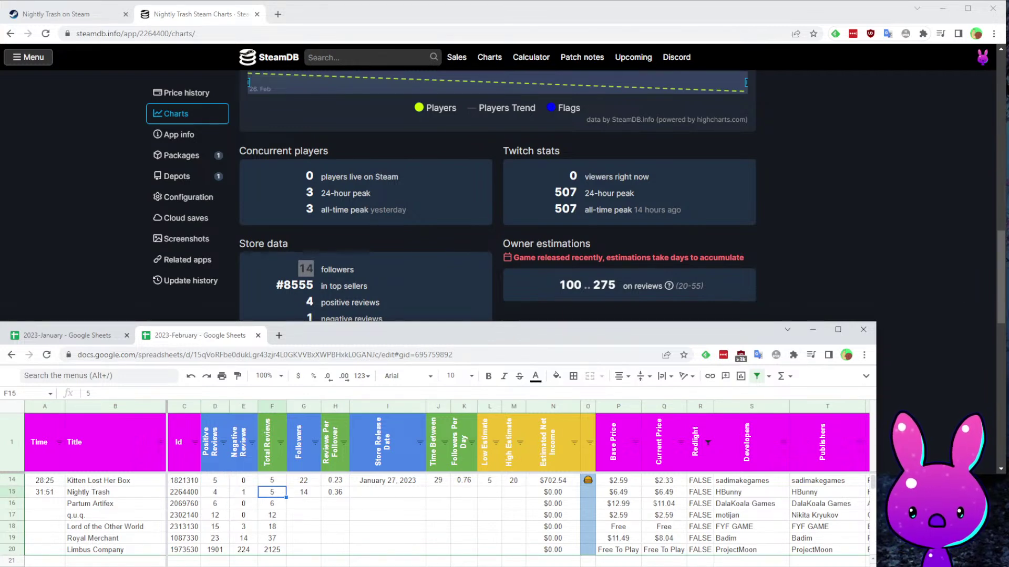
Check the Twitch viewer chart of Nightly Trash on SteamDB against its positive reviews in the spreadsheet.
scroll(912, 302, "up", 10)
left_click(868, 217)
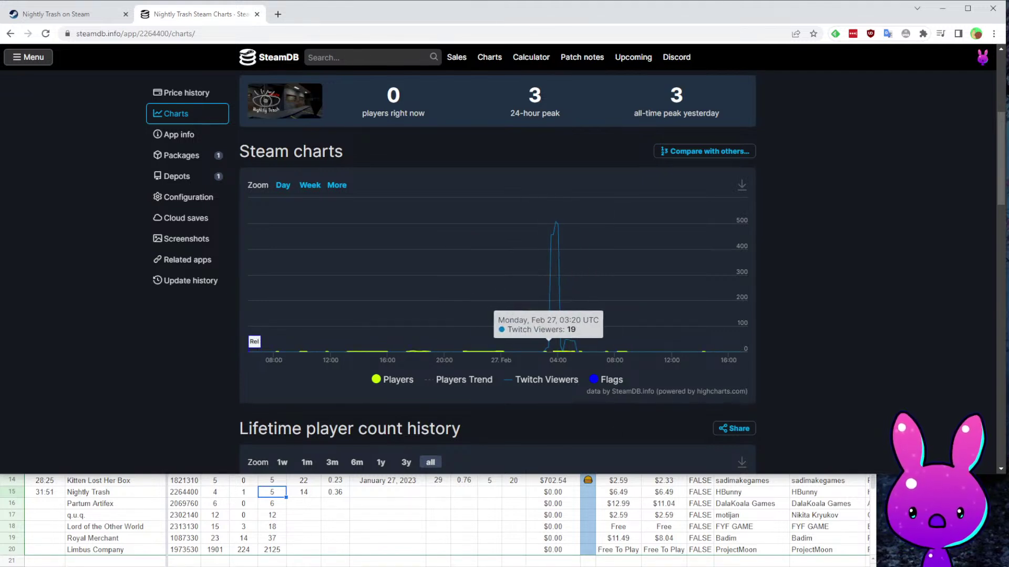
left_click(327, 515)
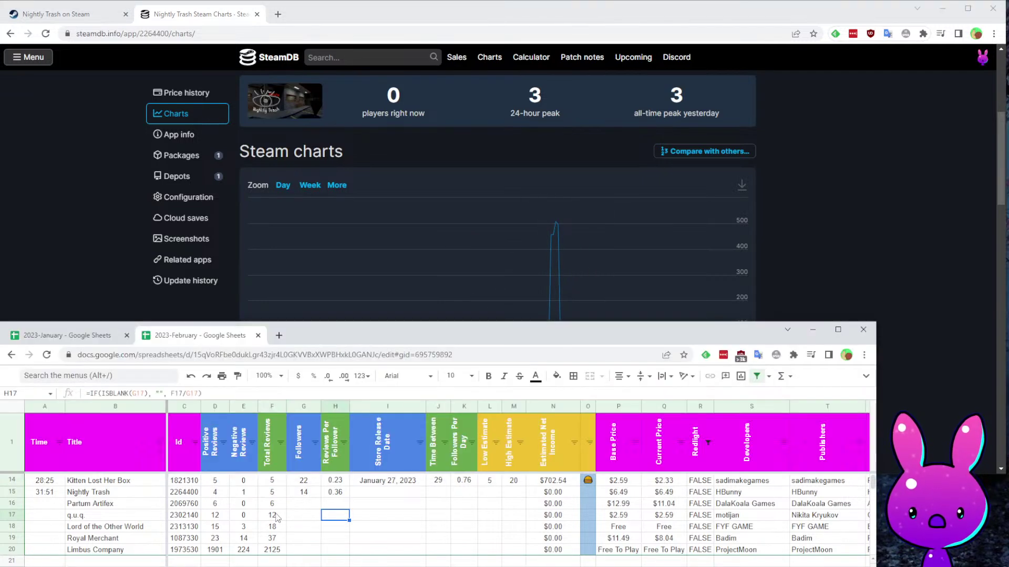
key("Up")
key("Up")
key("Left")
key("Left")
key("Left")
key("Left")
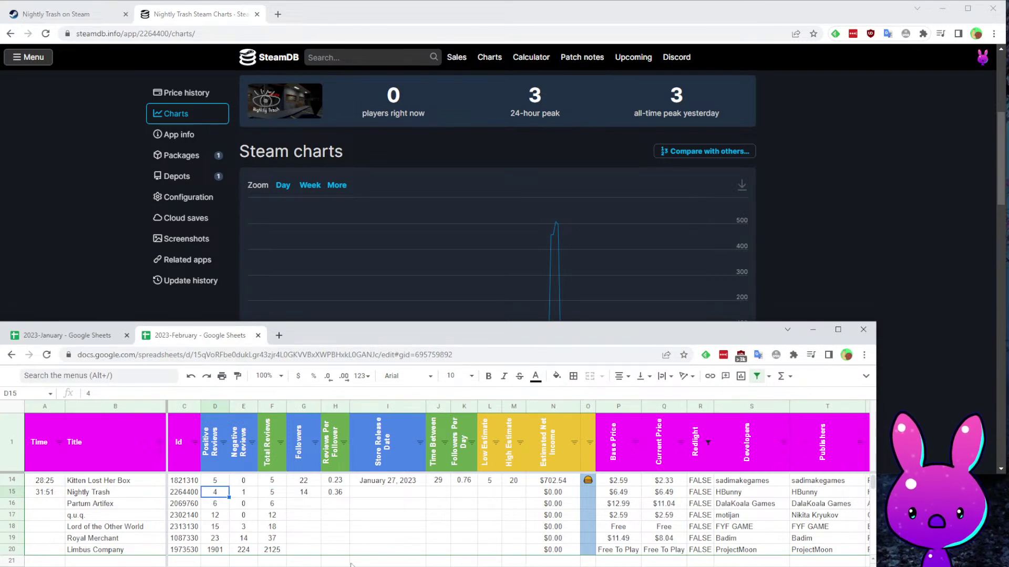
Find where the SteamDB followers chart of Nightly Trash begins and enter 1/9/2023 as its store release date in the spreadsheet.
left_click(34, 9)
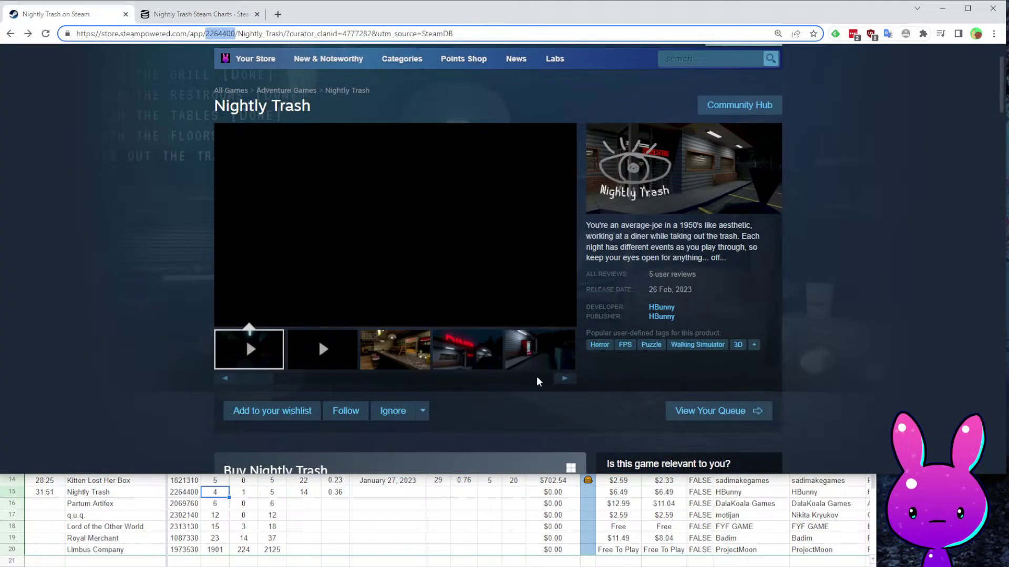
left_click(183, 14)
scroll(420, 240, "down", 5)
scroll(419, 246, "down", 2)
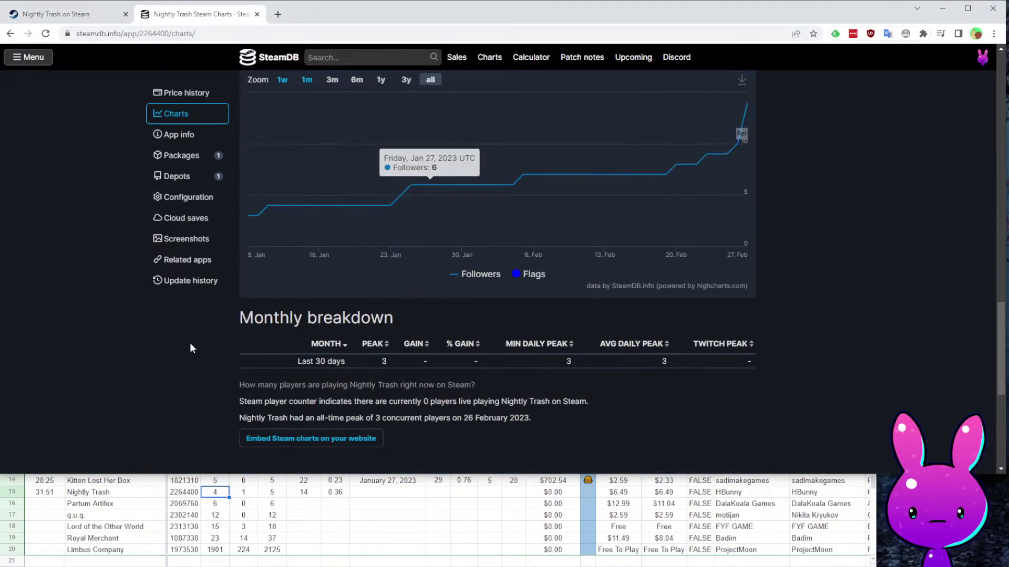
left_click(403, 496)
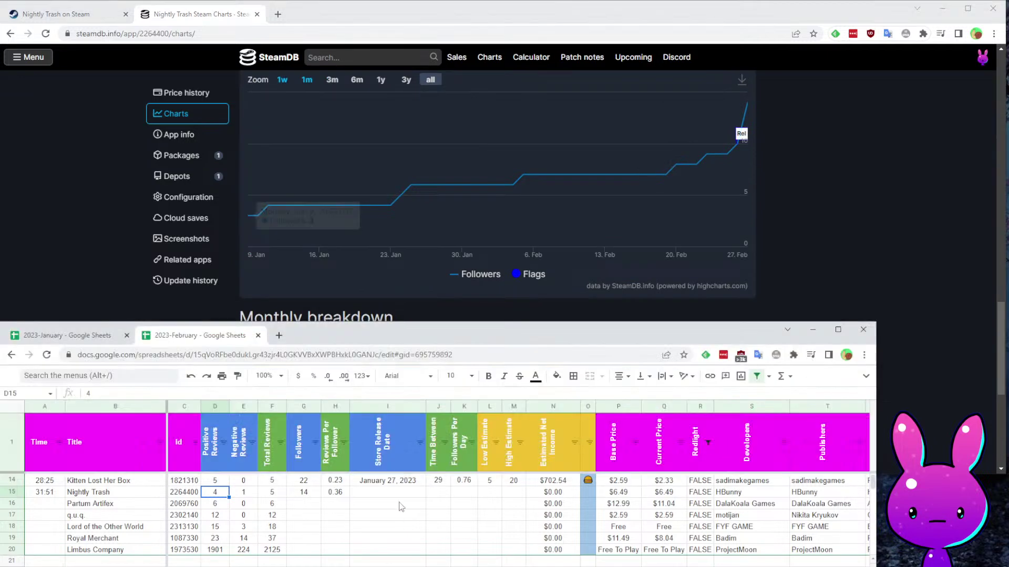
type("1/9/2023")
key("Return")
key("Up")
key("Right")
key("Right")
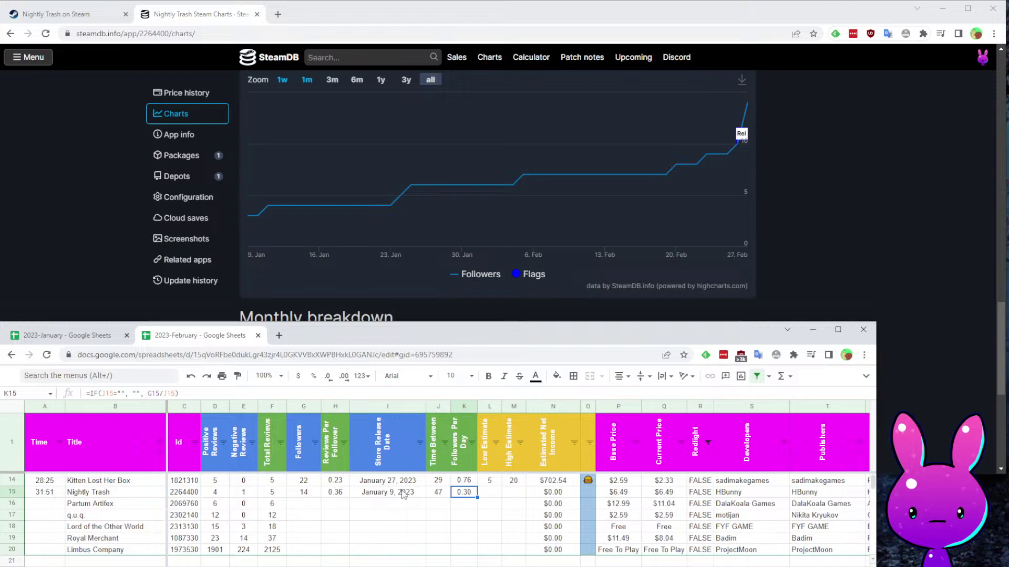
key("Right")
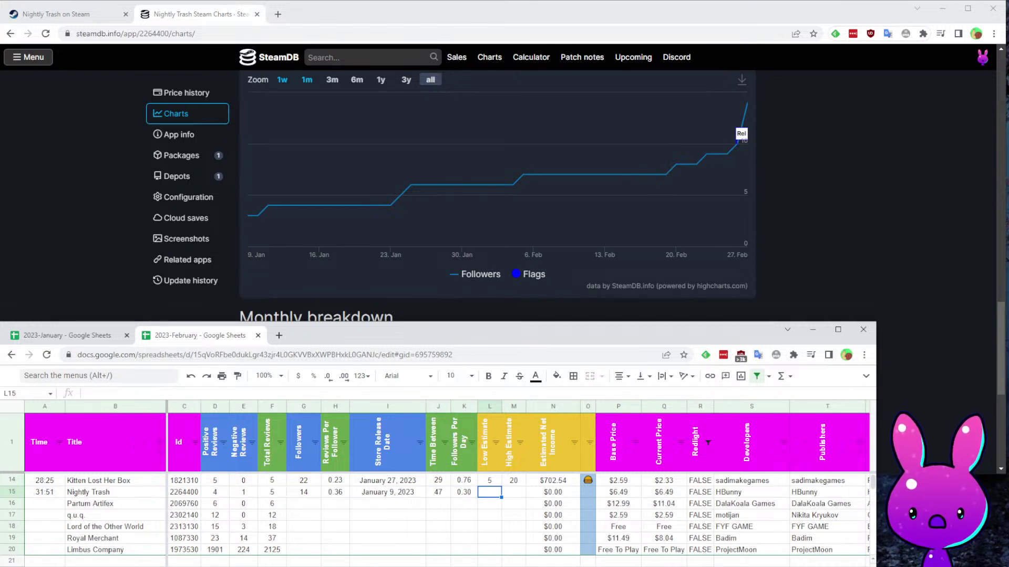
Review the Nightly Trash store page and its SteamDB followers chart and store data.
left_click(67, 34)
left_click(57, 14)
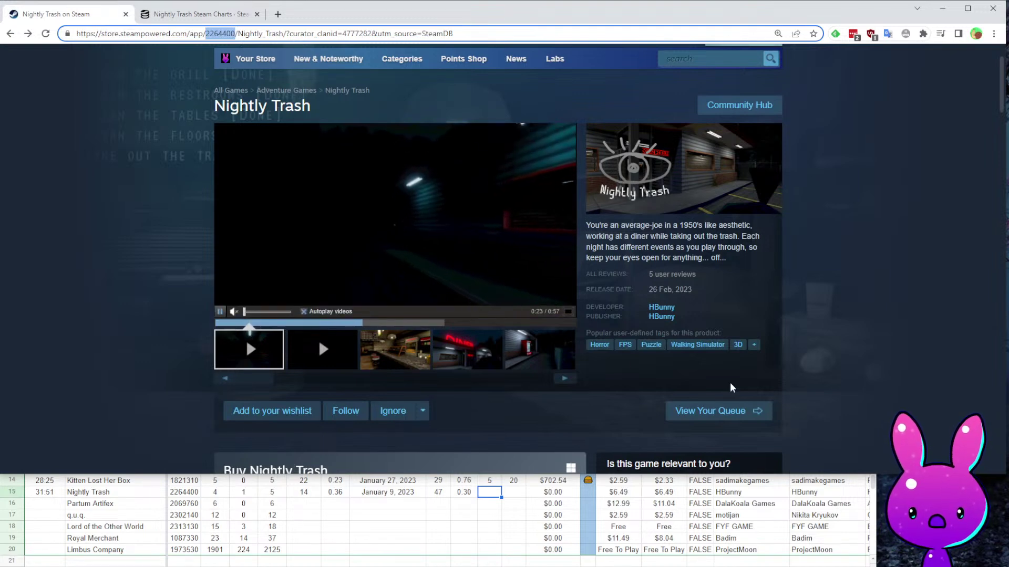
left_click(200, 14)
scroll(722, 387, "up", 4)
scroll(725, 393, "down", 4)
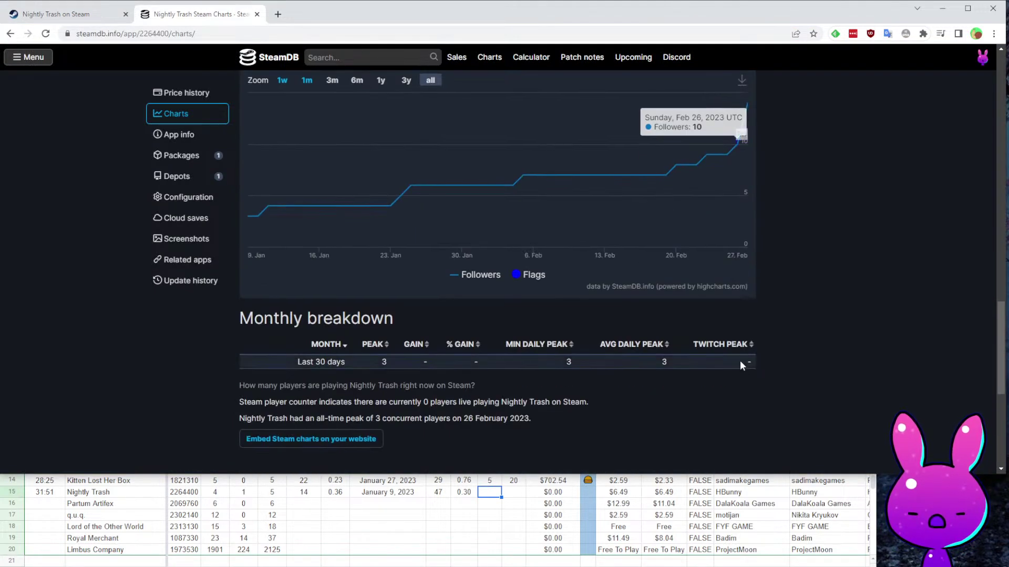
scroll(739, 371, "up", 3)
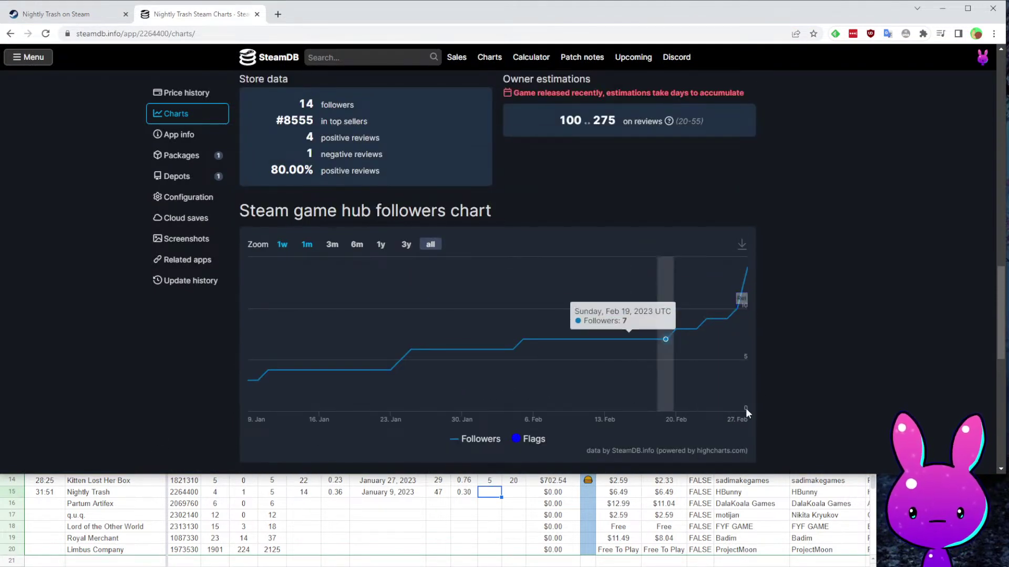
Set the low estimate of Nightly Trash to 5 and the high estimate to 8.
left_click(443, 515)
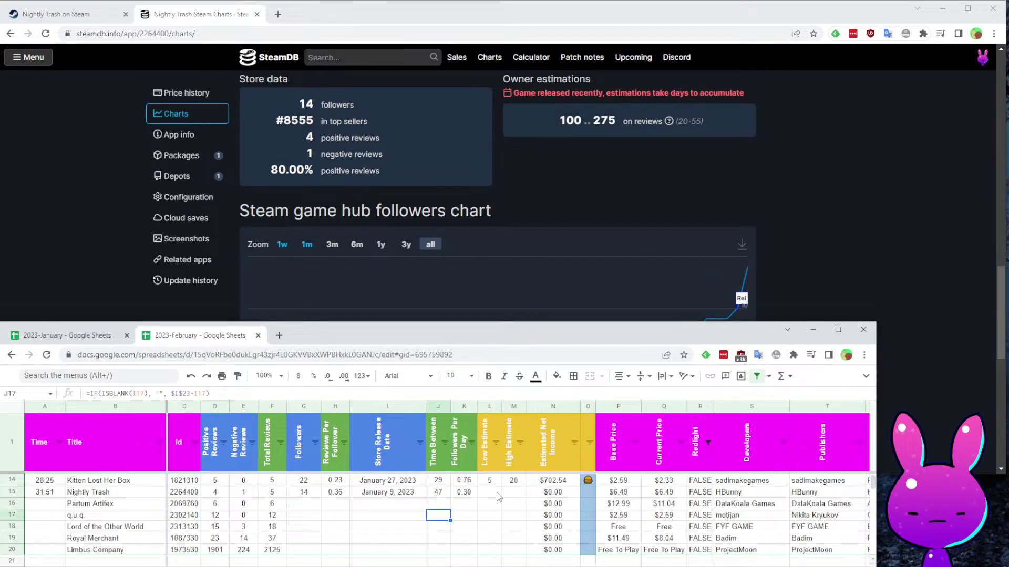
left_click(495, 497)
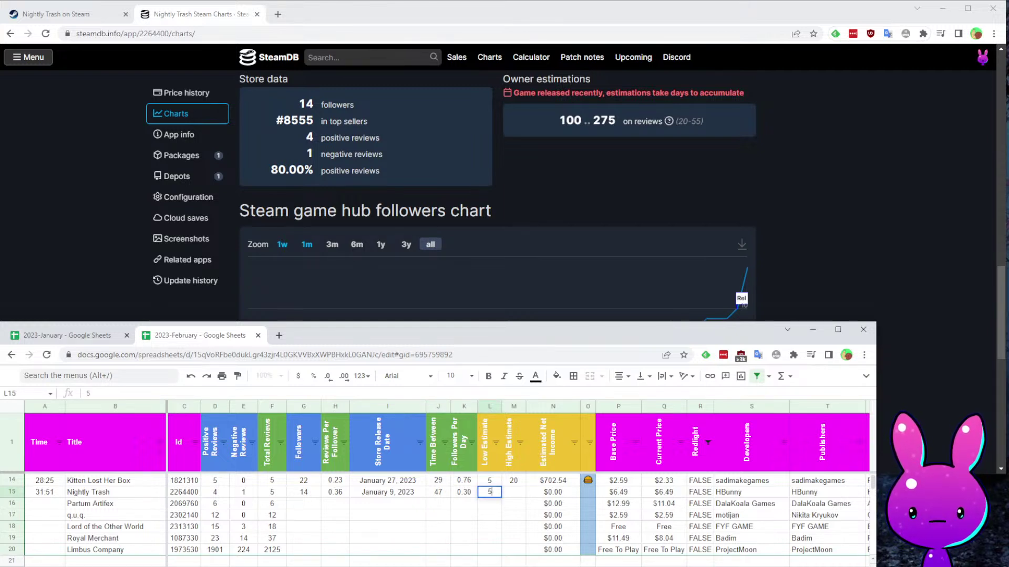
key("Tab")
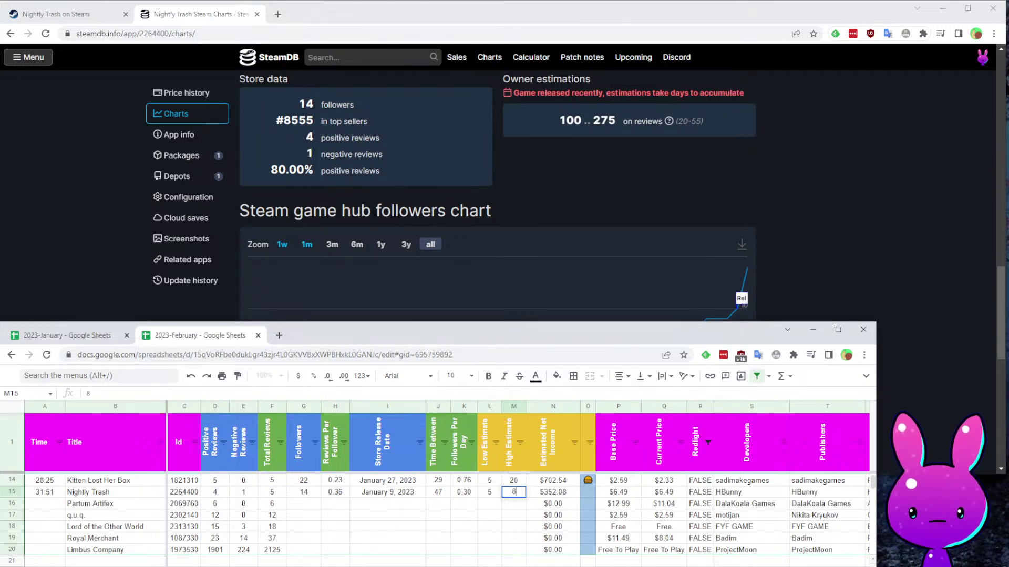
key("Tab")
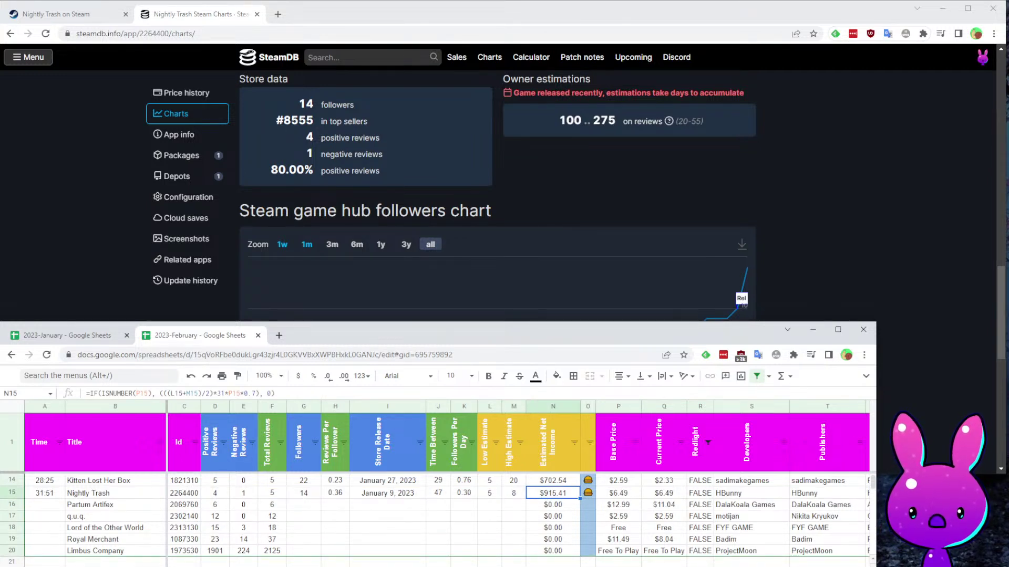
Enter 35:35 as the time for Partum Artifex in row 16 and copy its app id.
key("Return")
key("Down")
key("Down")
key("Down")
key("Down")
key("Down")
key("Down")
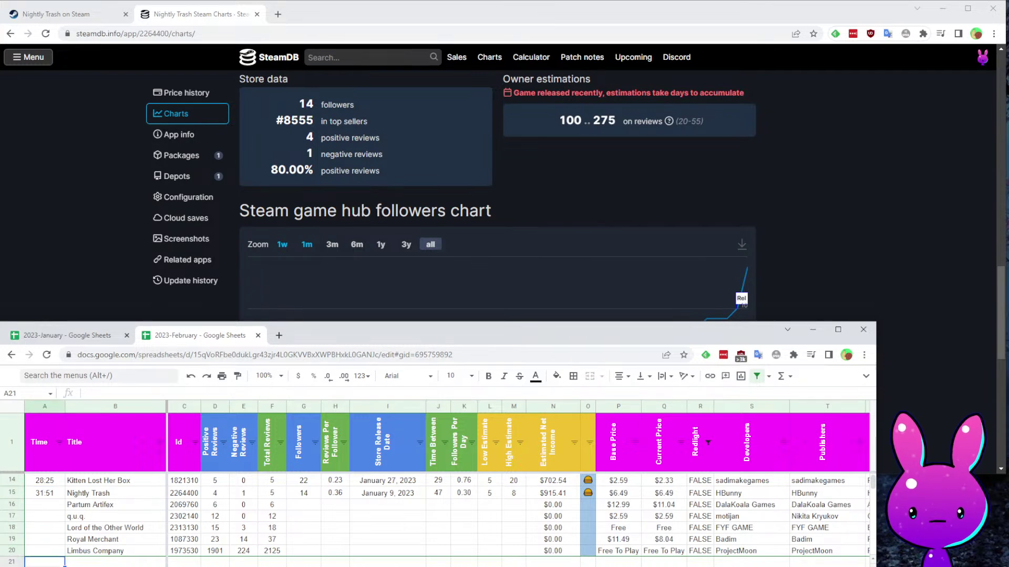
key("Up")
key("Up")
key("Up")
key("Up")
key("Up")
key("Up")
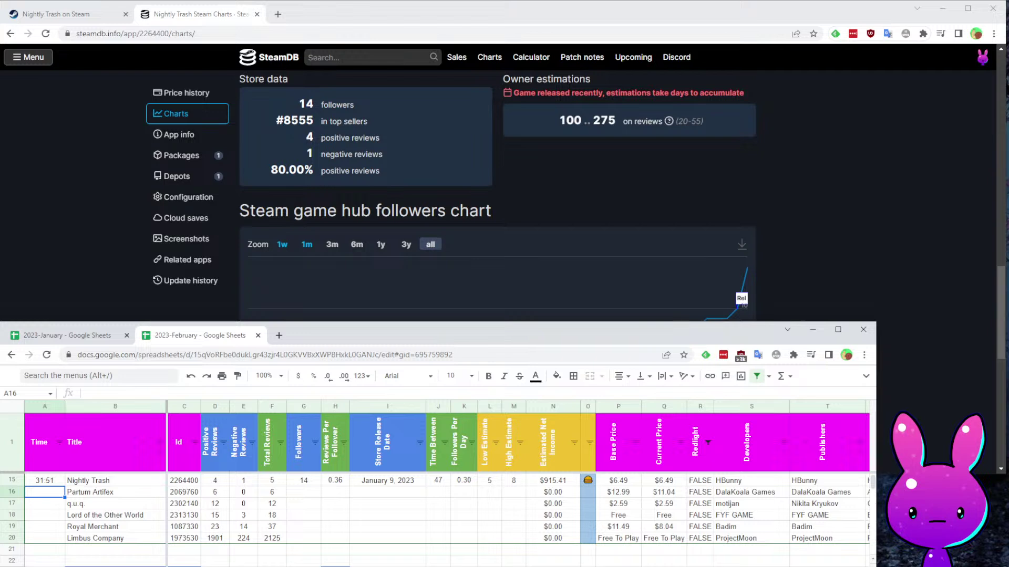
type("35:35")
key("Tab")
key("Tab")
key("ctrl+c")
Examine the reviews, prices, Redlight value and developer in the Partum Artifex row and return to its id.
key("Tab")
key("Tab")
key("Left")
key("Right")
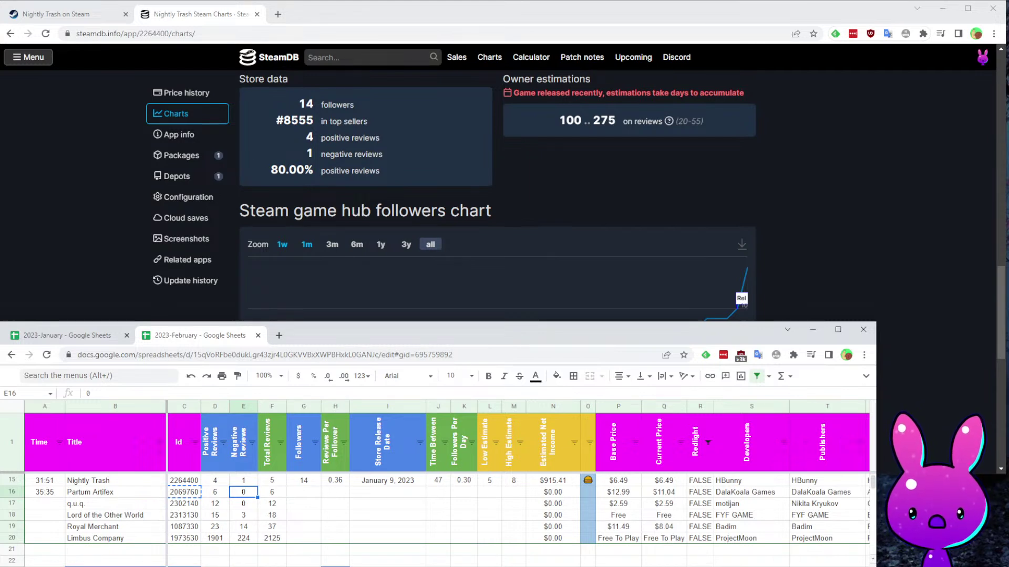
key("Right")
key("Right")
key("Right")
key("Right")
key("Right")
key("Right")
key("Right")
key("Right")
key("Right")
key("Right")
key("Right")
key("Right")
key("Left")
key("Right")
key("Left")
key("Right")
key("Right")
key("Right")
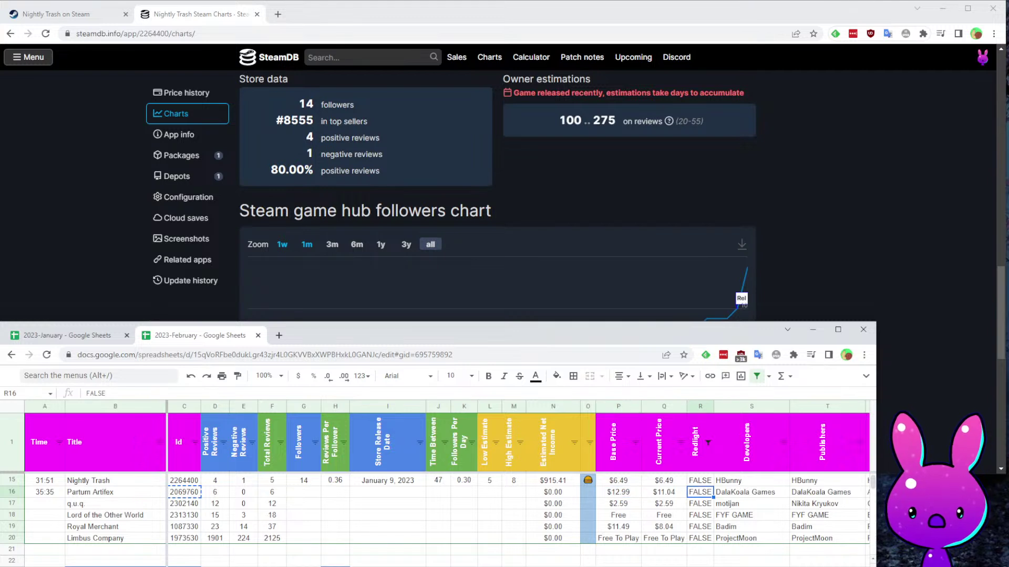
key("Right")
key("Home")
key("Right")
key("Right")
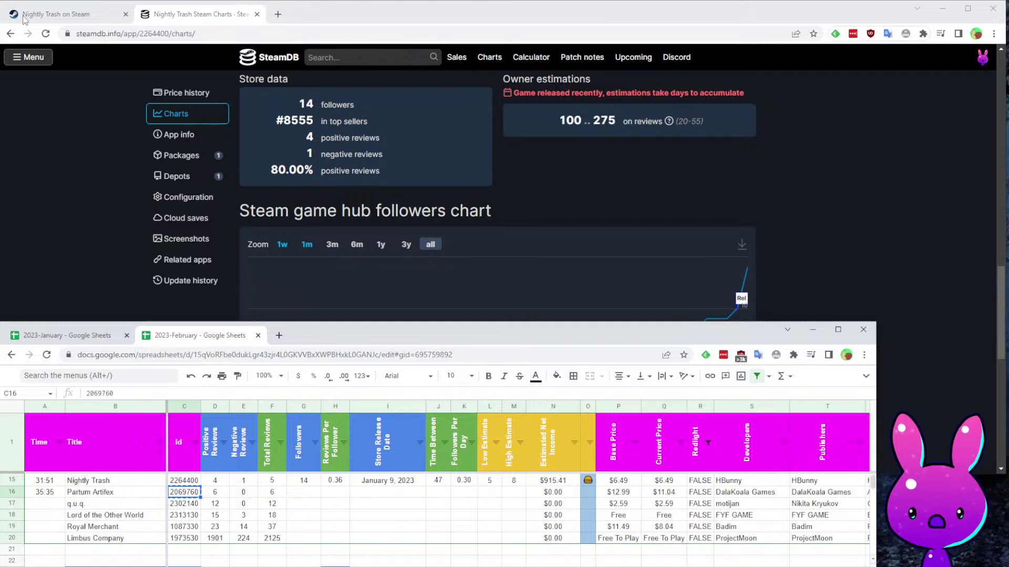
Open the Steam store page of Partum Artifex by replacing the app id in the Nightly Trash address with 2069760.
left_click(4, 16)
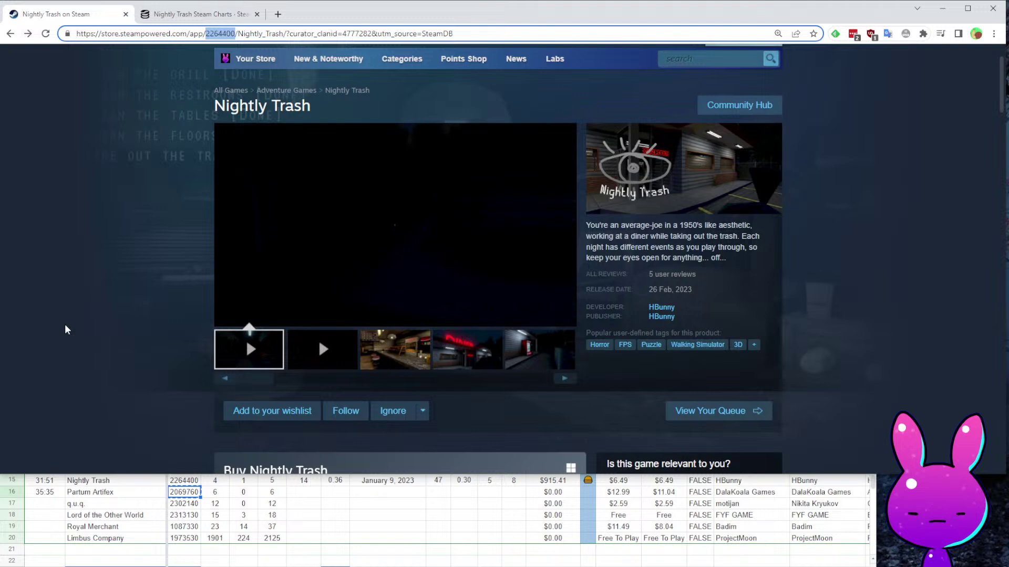
left_click(213, 33)
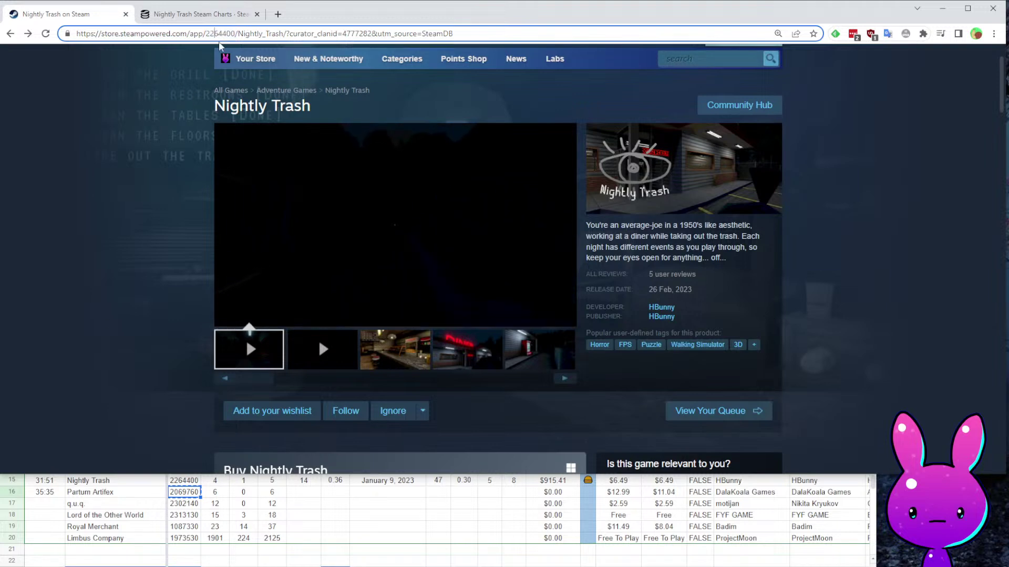
left_click(210, 17)
left_click(109, 21)
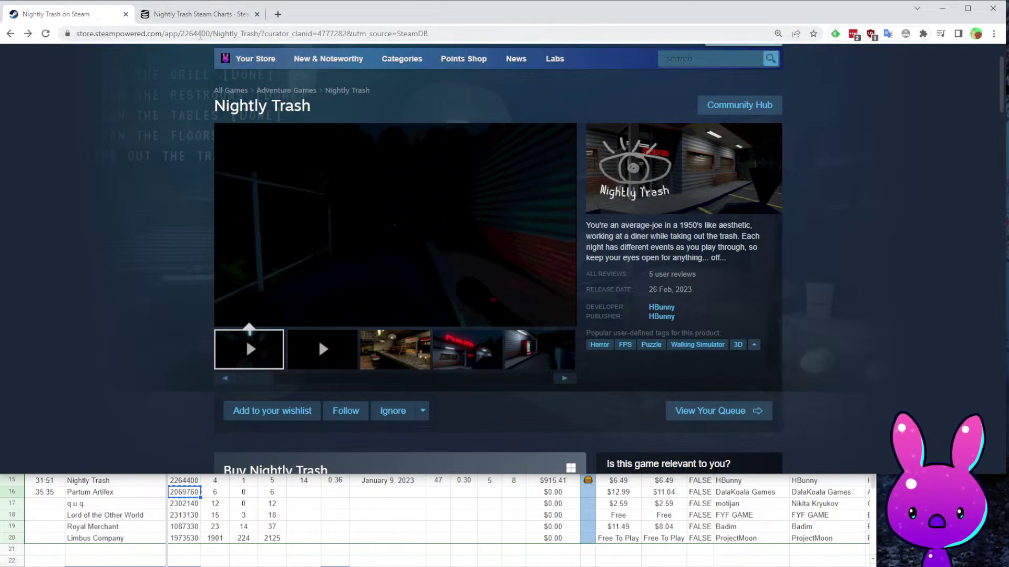
double_click(219, 33)
key("ctrl+v")
key("Return")
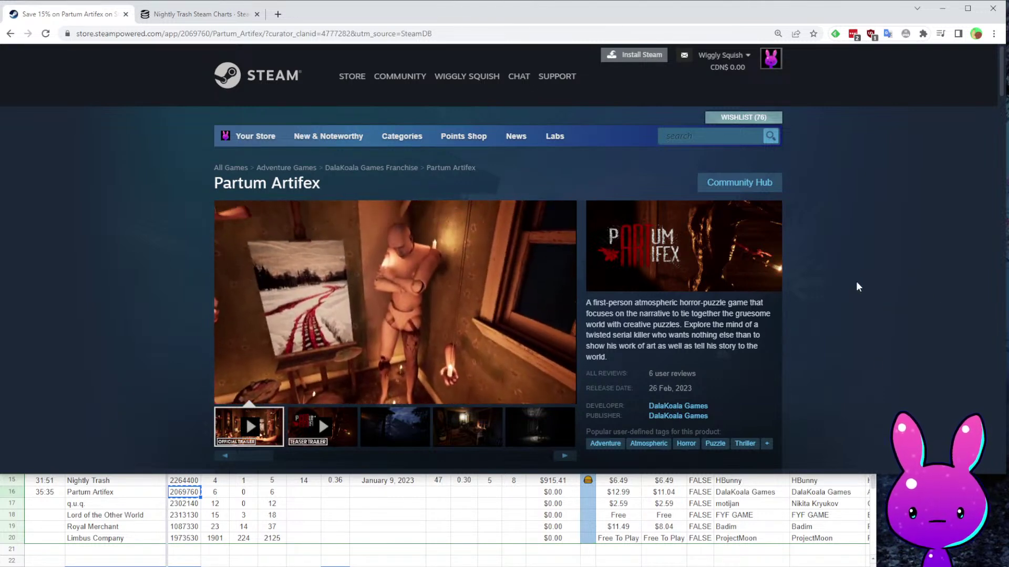
Read the short description of Partum Artifex on its store page.
scroll(857, 286, "down", 2)
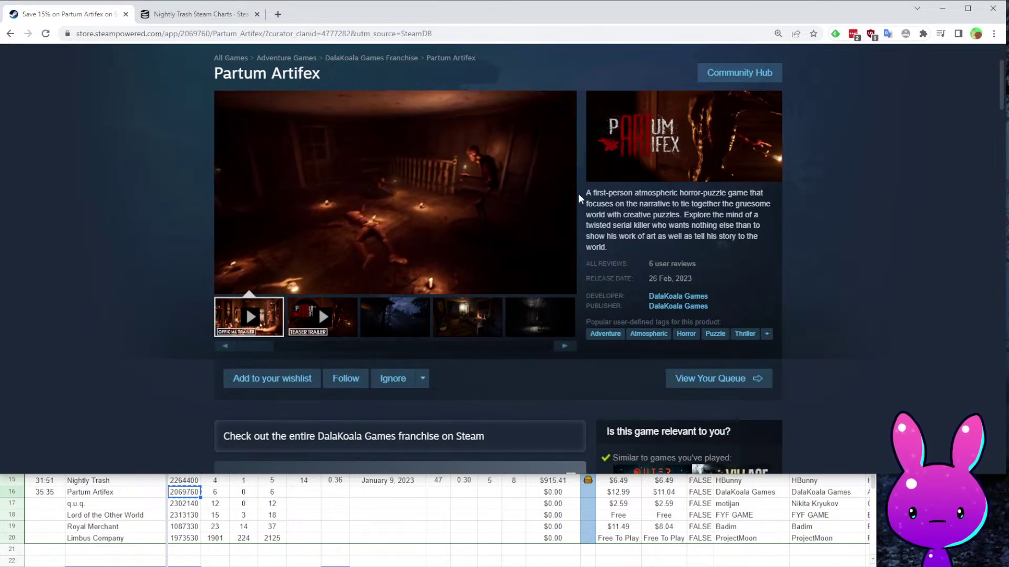
left_click_drag(617, 193, 724, 192)
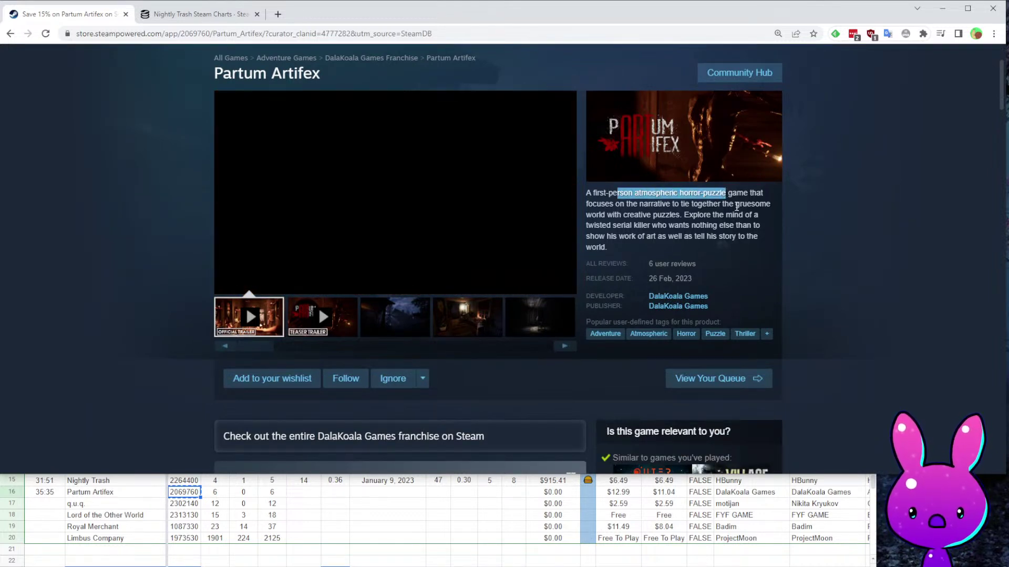
left_click(737, 207)
left_click_drag(626, 204, 674, 215)
left_click(726, 214)
left_click(686, 224)
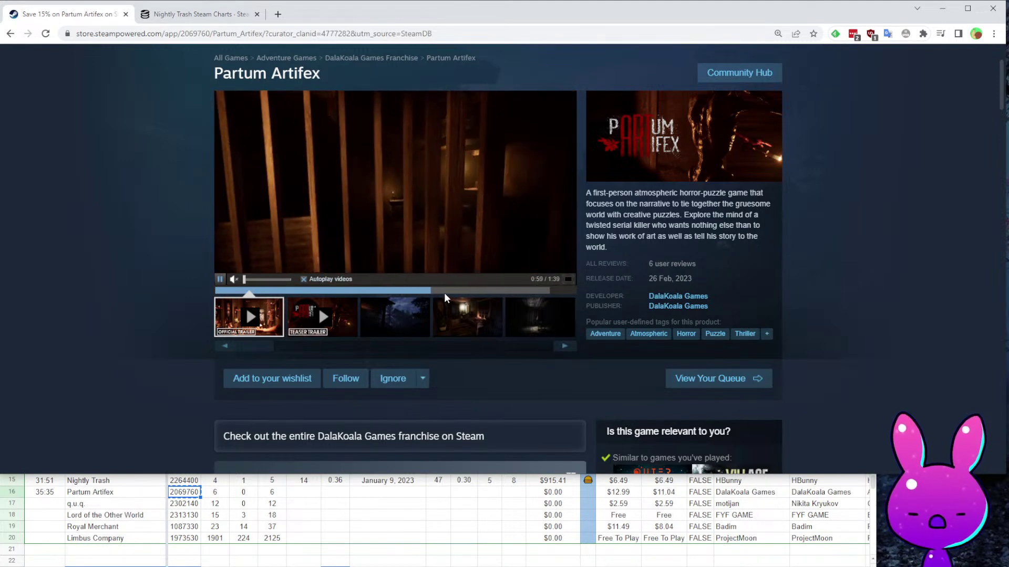
Watch different parts of the official Partum Artifex trailer.
left_click(478, 291)
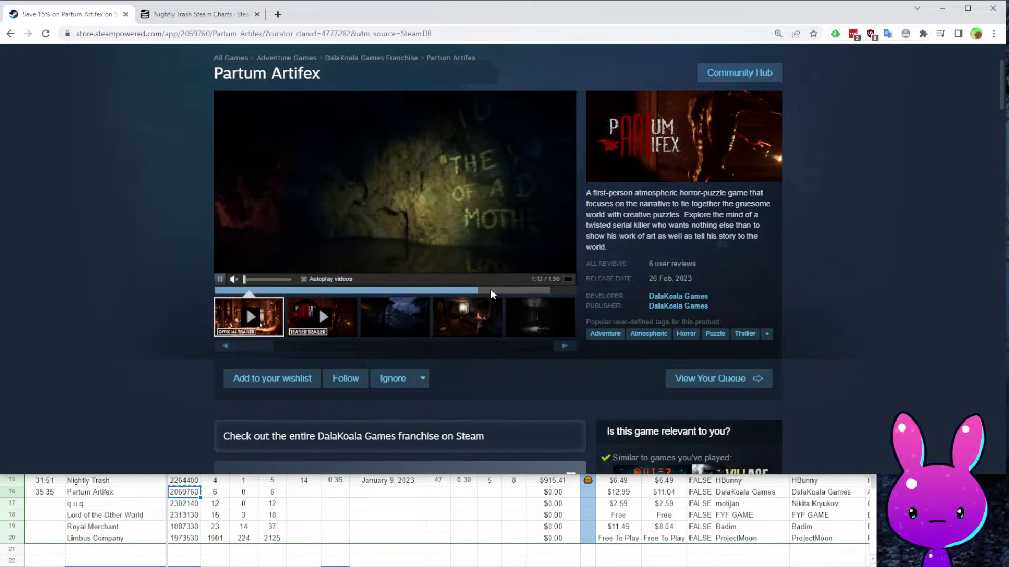
left_click(532, 289)
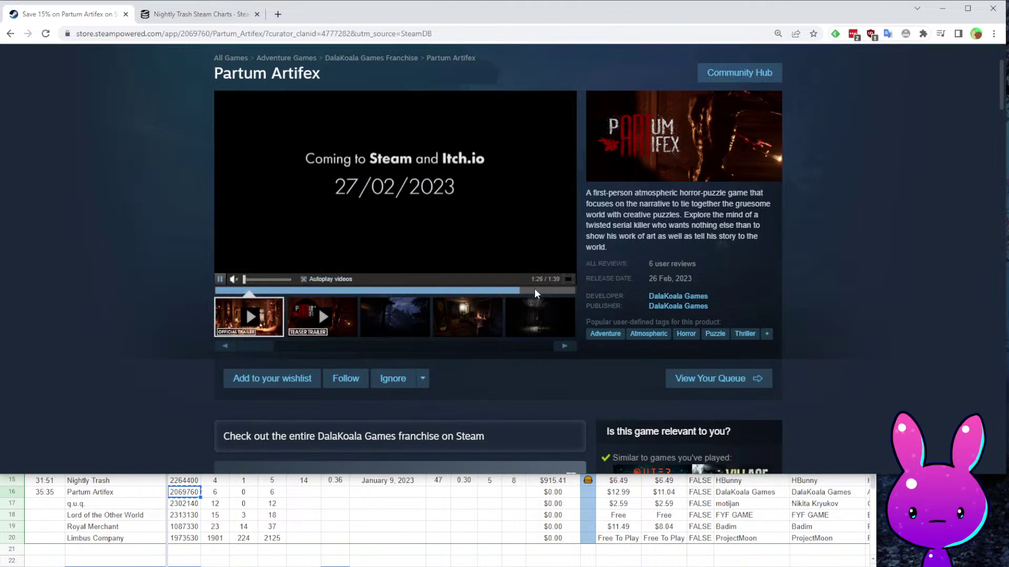
left_click(272, 290)
left_click(234, 280)
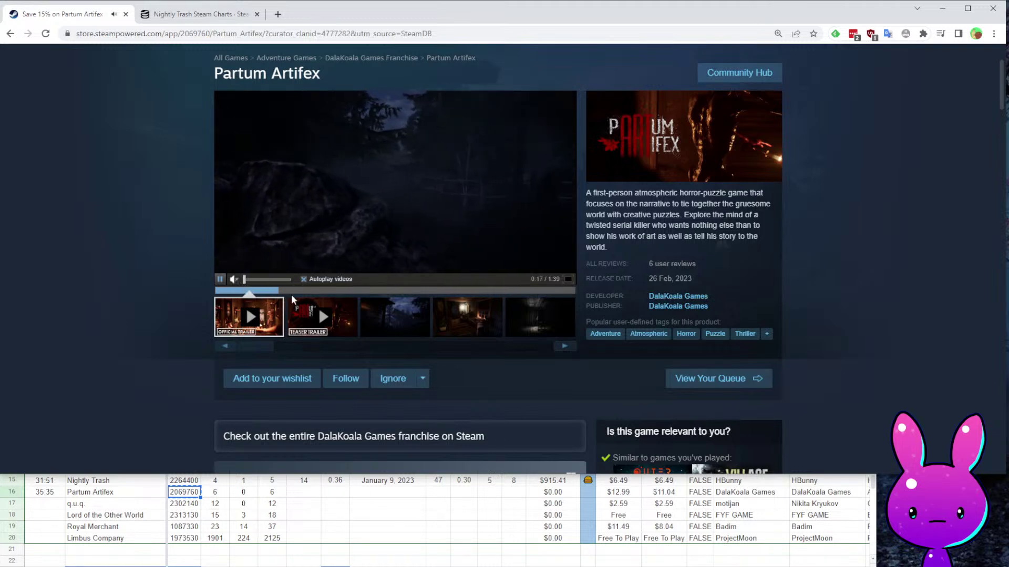
left_click(374, 289)
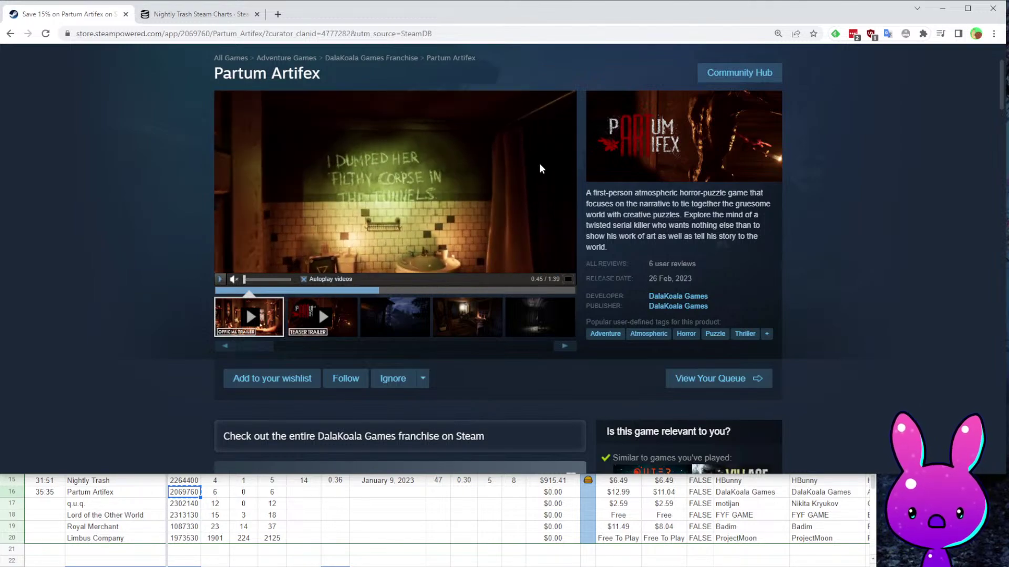
Skim the Partum Artifex store page and expand its full game description.
scroll(457, 235, "down", 6)
scroll(457, 241, "down", 15)
scroll(522, 392, "up", 19)
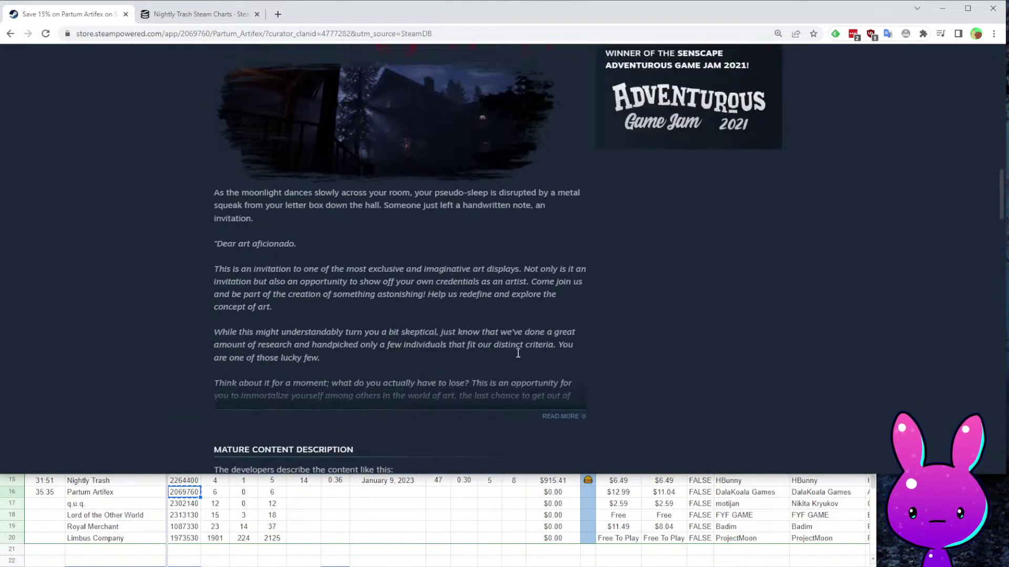
scroll(535, 278, "up", 4)
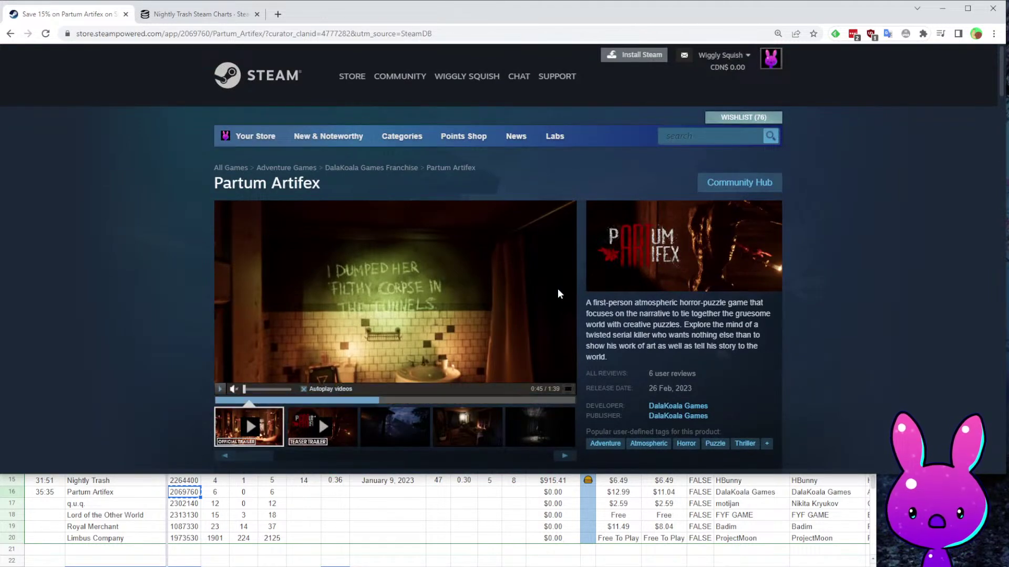
scroll(619, 347, "down", 18)
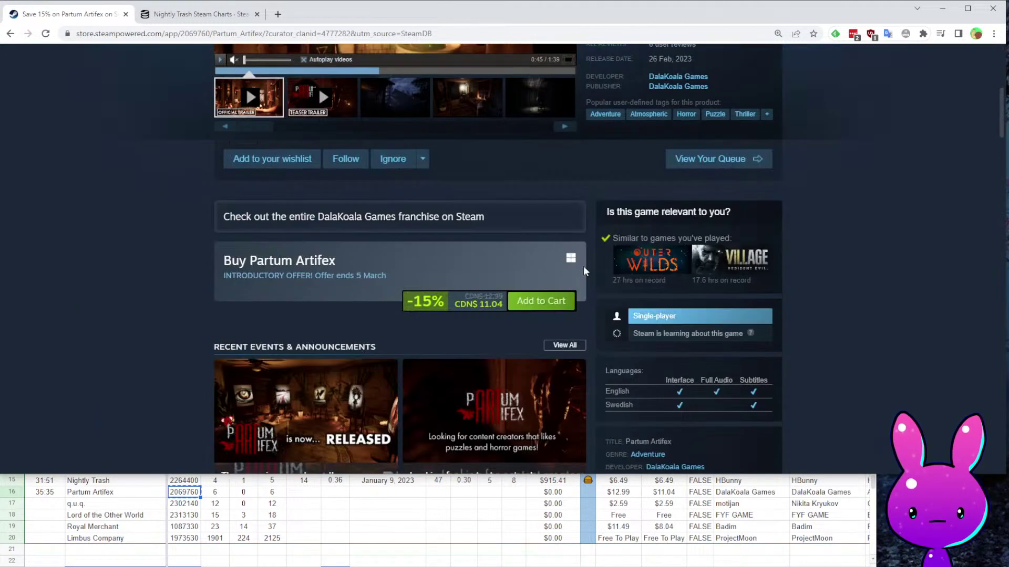
scroll(525, 368, "down", 2)
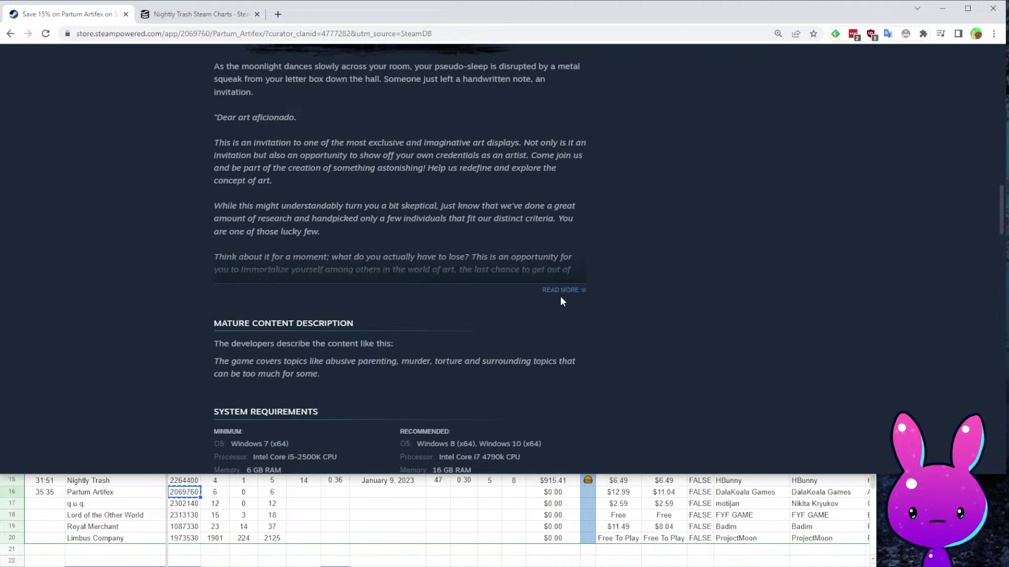
left_click(580, 292)
Read the invitation letter and the features list in the expanded Partum Artifex description.
scroll(527, 293, "up", 7)
scroll(244, 200, "down", 5)
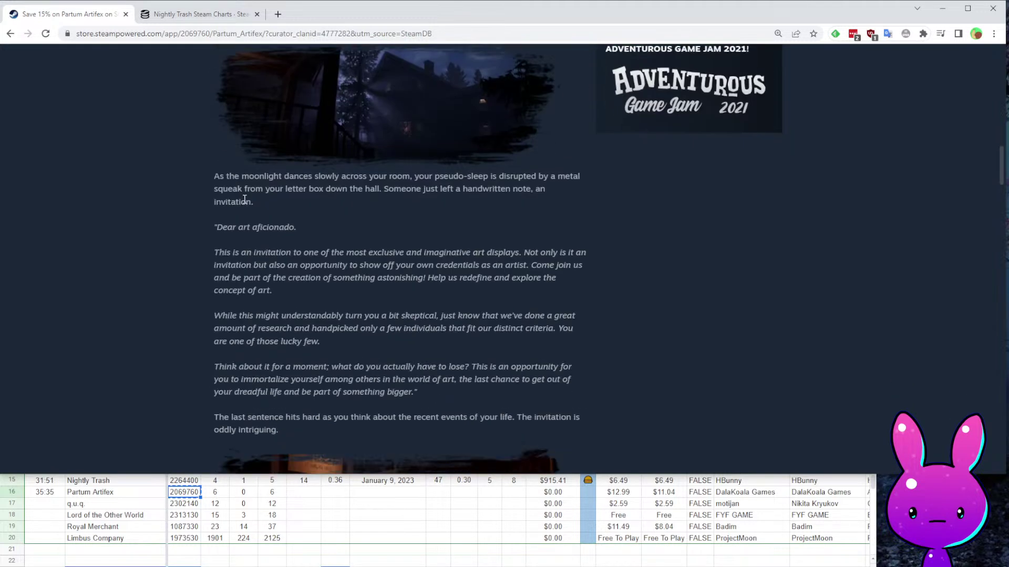
scroll(399, 189, "down", 3)
scroll(384, 270, "up", 2)
left_click_drag(207, 172, 376, 390)
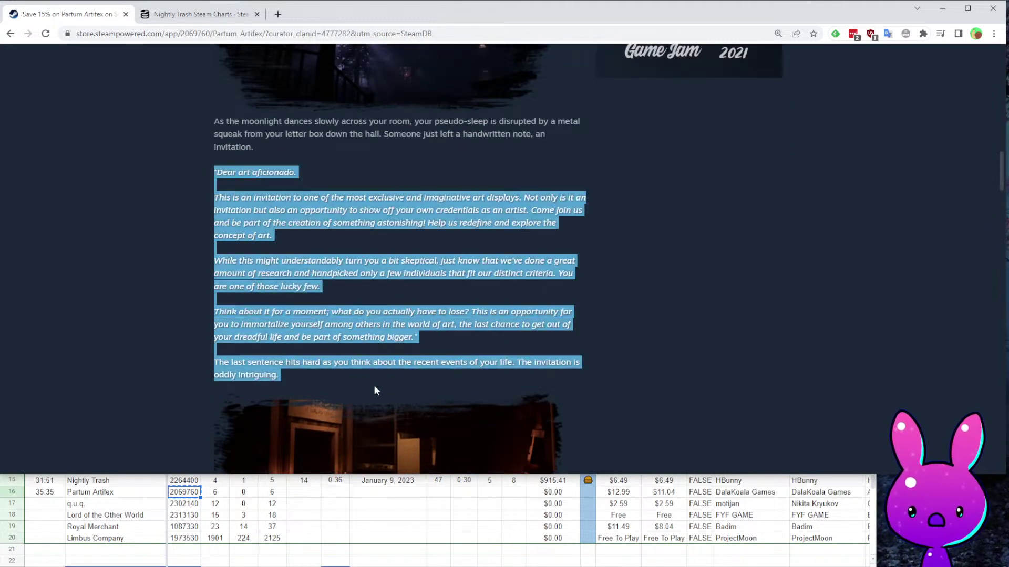
left_click(581, 268)
scroll(546, 346, "down", 7)
scroll(529, 320, "down", 11)
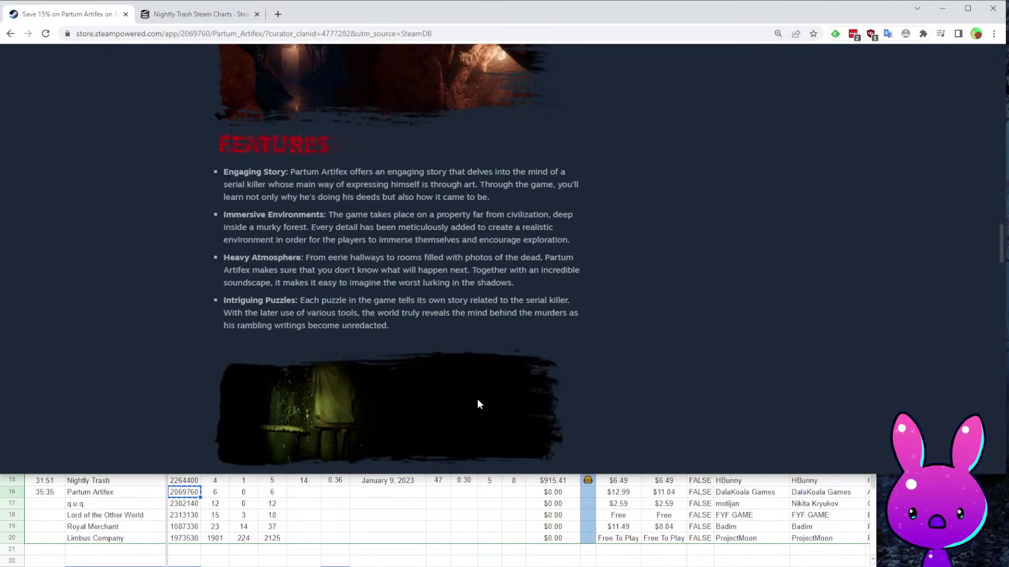
scroll(315, 225, "up", 3)
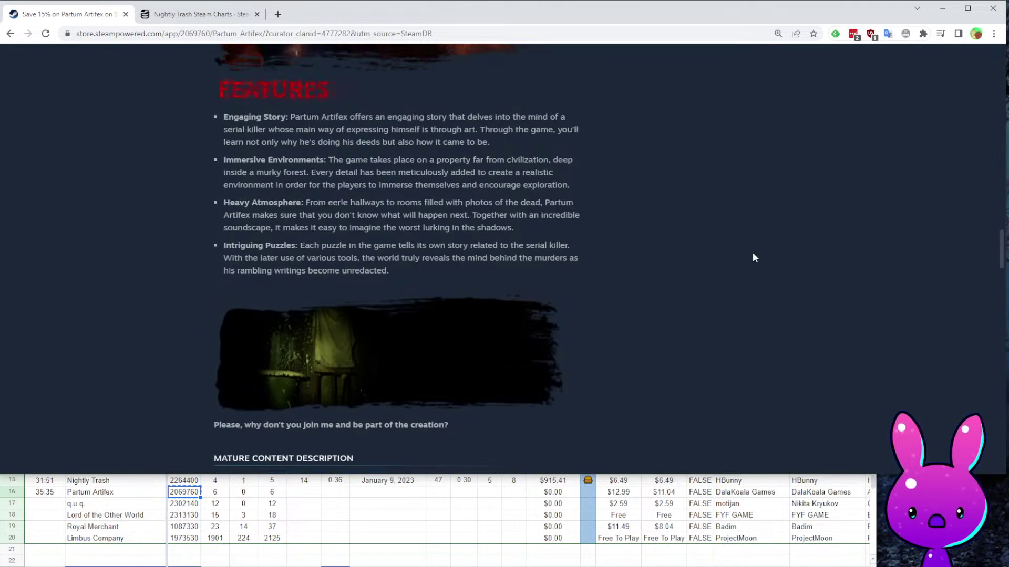
Read the most helpful reviews of Partum Artifex from the past day.
scroll(534, 234, "down", 15)
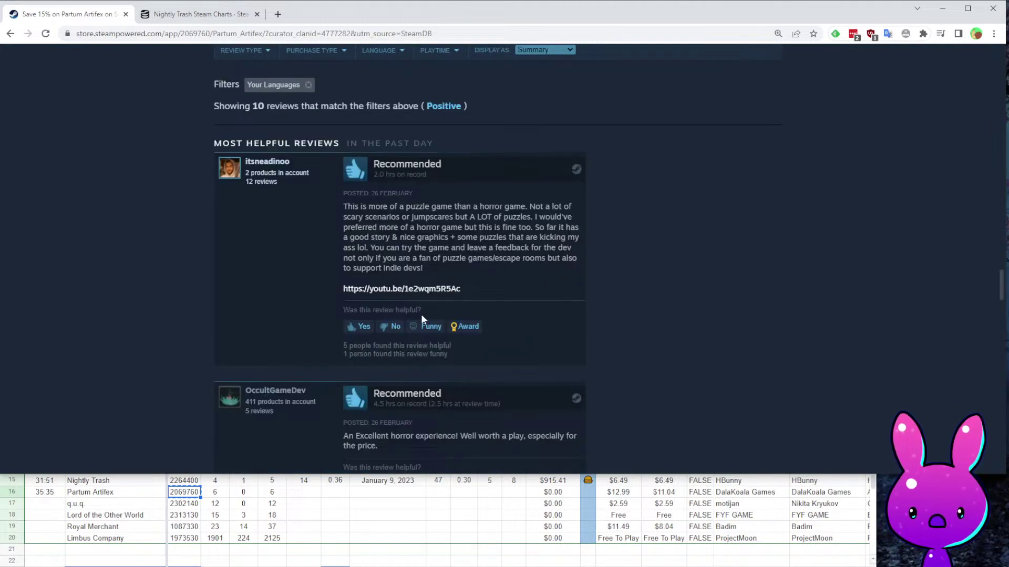
left_click_drag(337, 216, 513, 209)
left_click(484, 223)
left_click(520, 252)
left_click_drag(367, 217, 495, 221)
left_click(495, 221)
scroll(479, 354, "down", 4)
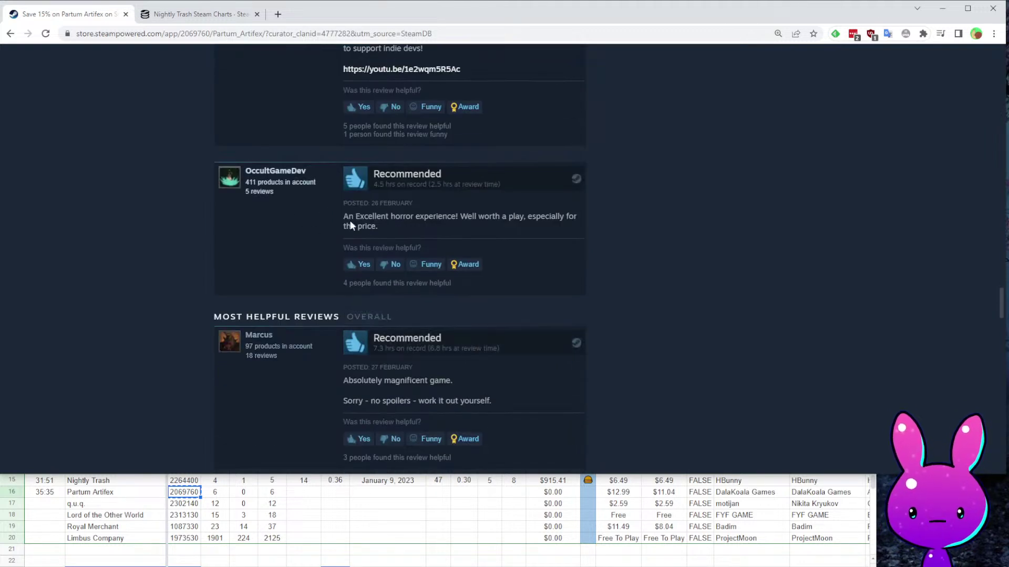
left_click_drag(347, 210, 518, 244)
left_click(548, 264)
scroll(507, 344, "down", 3)
scroll(379, 253, "up", 4)
scroll(455, 264, "down", 3)
scroll(526, 372, "up", 4)
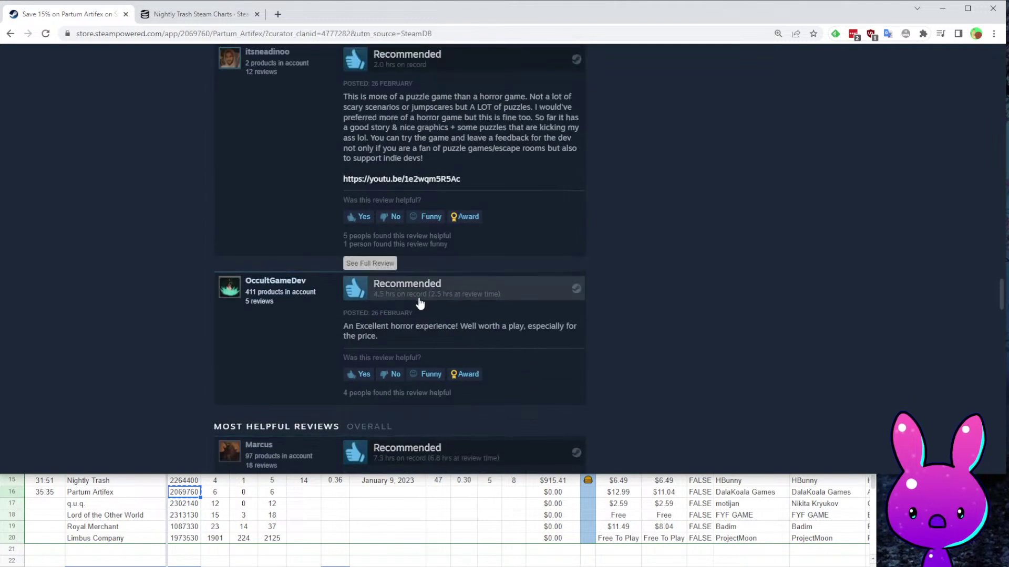
Read through the most helpful overall reviews of Partum Artifex.
scroll(523, 321, "down", 5)
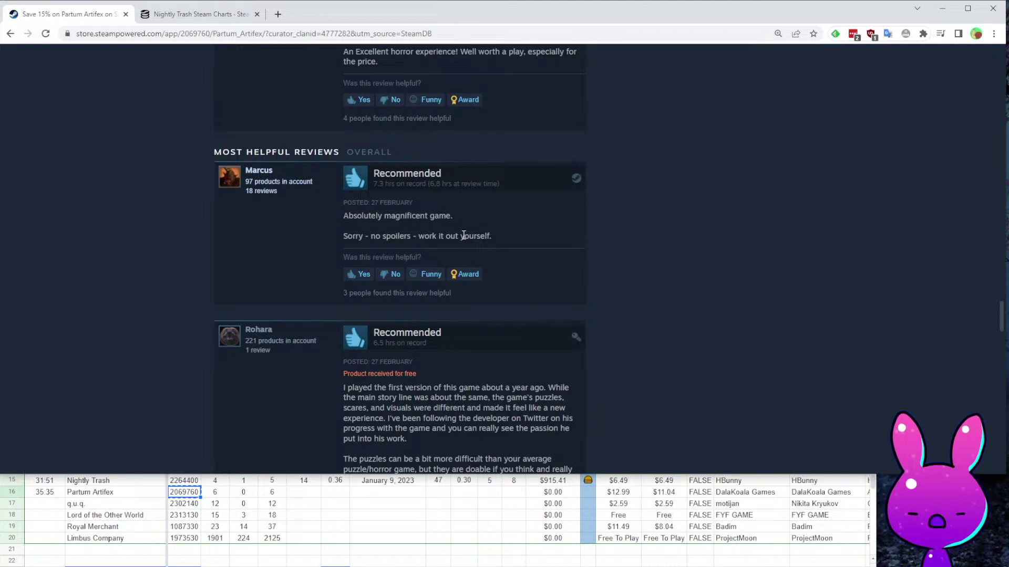
scroll(471, 234, "down", 9)
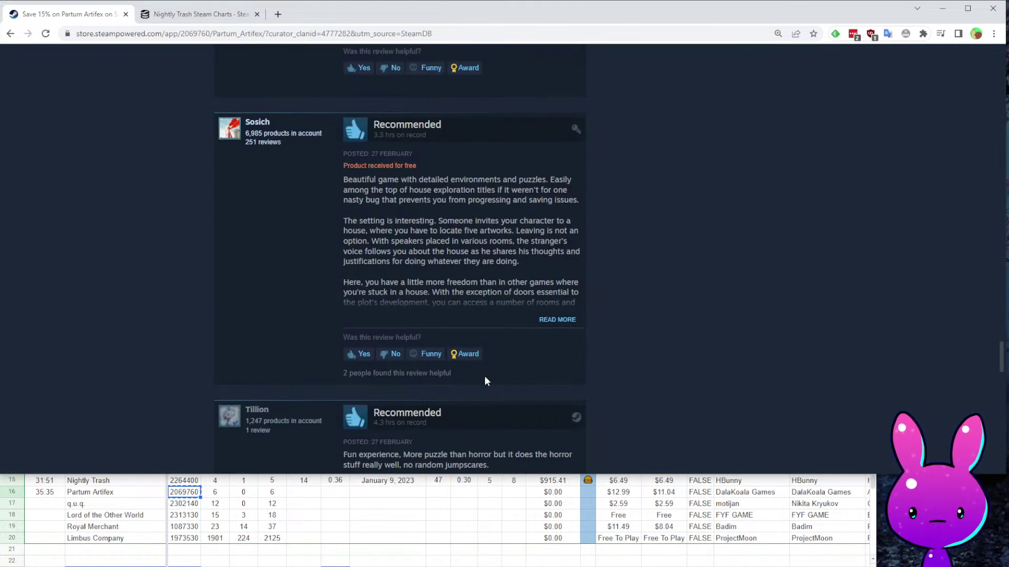
scroll(493, 278, "up", 6)
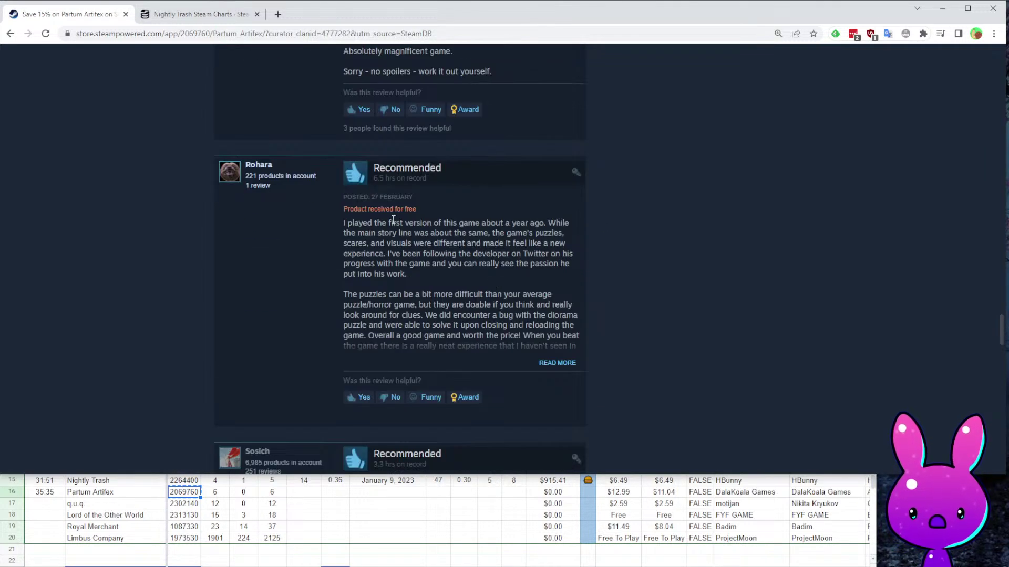
scroll(474, 357, "down", 10)
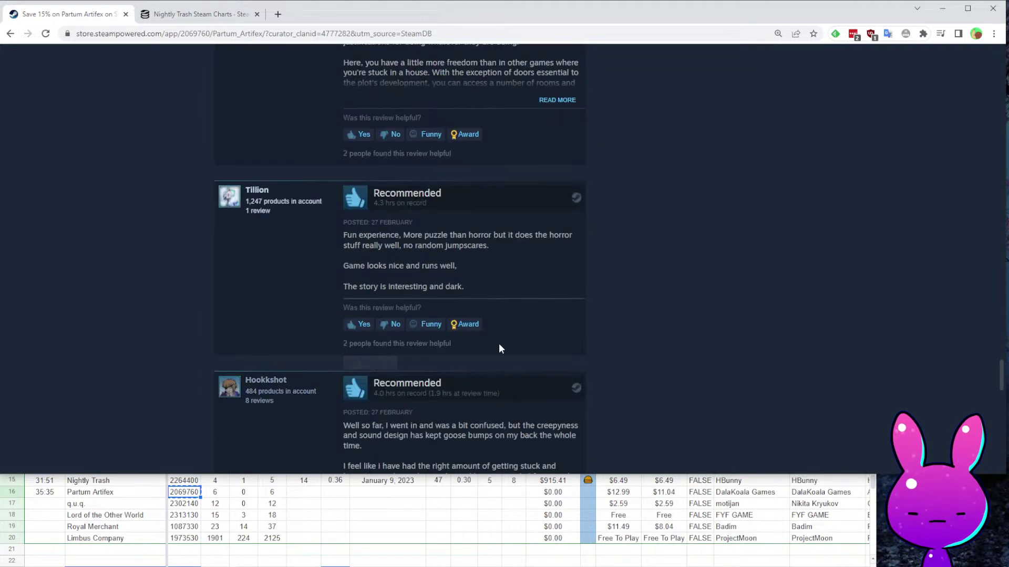
scroll(499, 299, "down", 4)
scroll(288, 214, "up", 5)
scroll(502, 304, "down", 7)
scroll(501, 304, "down", 5)
Open the SteamDB charts of Partum Artifex by replacing the app id in the Nightly Trash charts address with 2069760.
left_click_drag(1001, 419, 1000, 62)
scroll(704, 153, "down", 1)
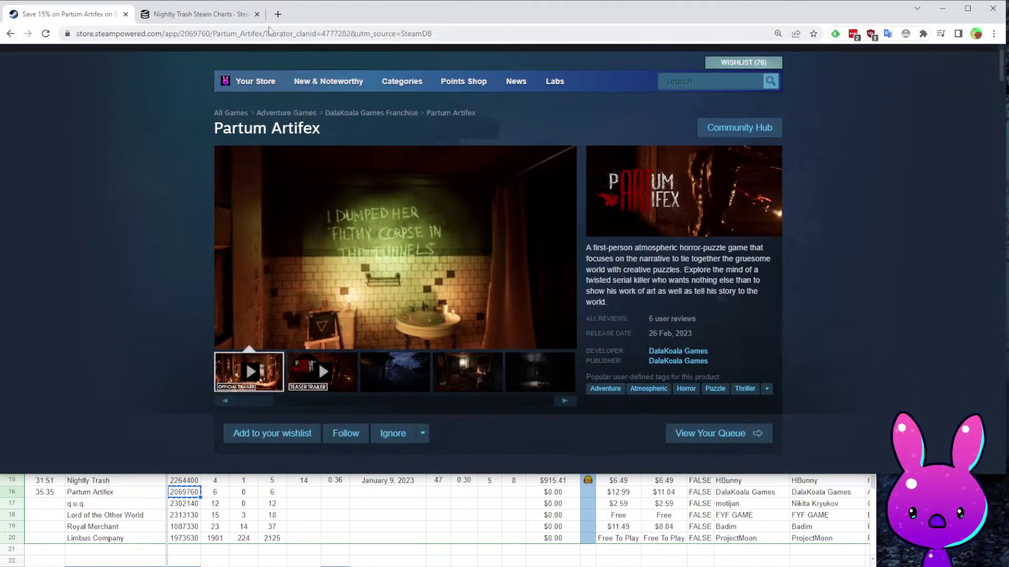
left_click(186, 33)
double_click(213, 33)
key("ctrl+c")
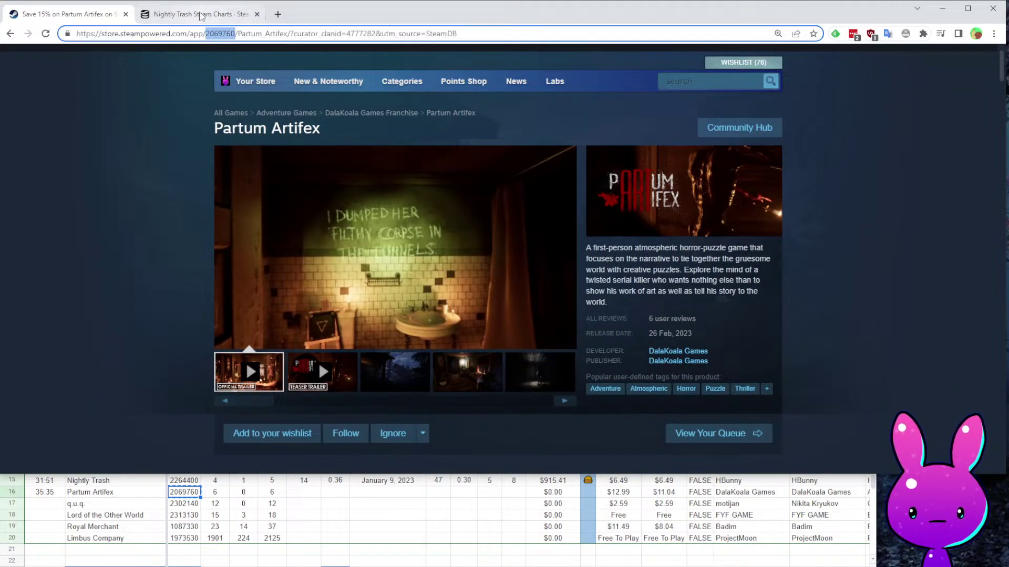
left_click(195, 14)
double_click(176, 34)
key("ctrl+v")
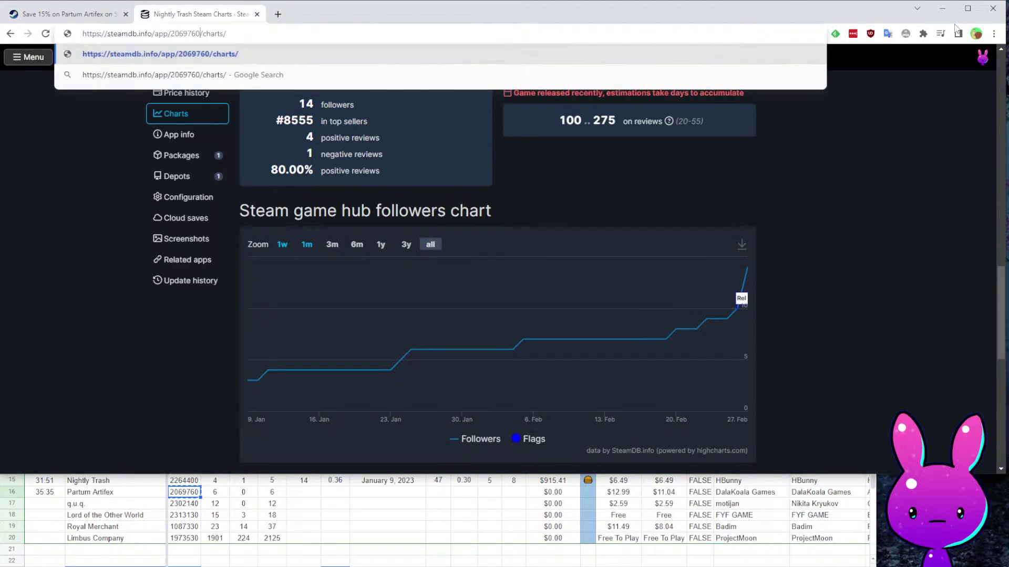
key("Return")
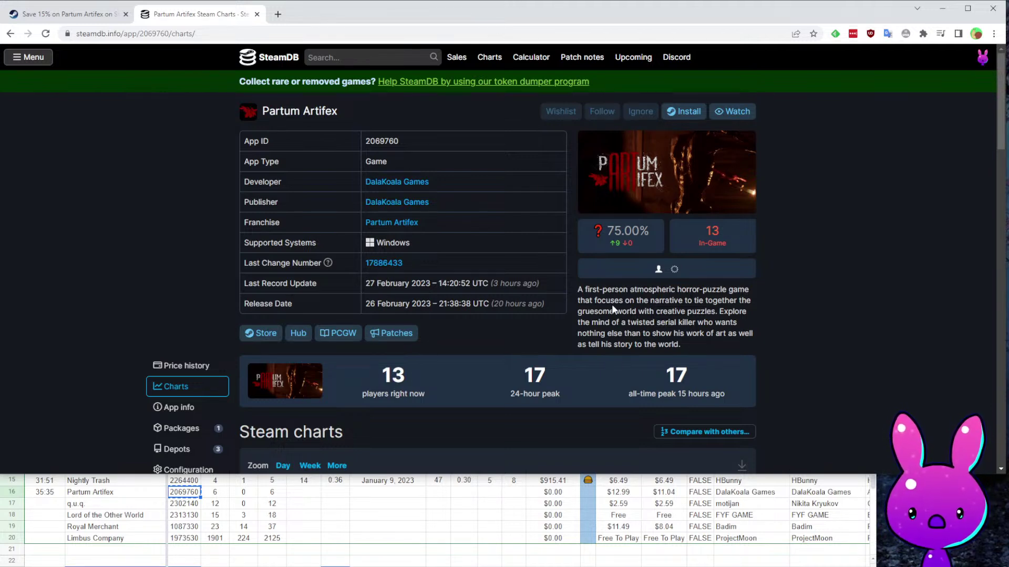
Examine the player and Twitch viewer chart, the player peaks and the store data of Partum Artifex.
scroll(617, 276, "down", 9)
scroll(595, 258, "up", 3)
scroll(333, 220, "up", 2)
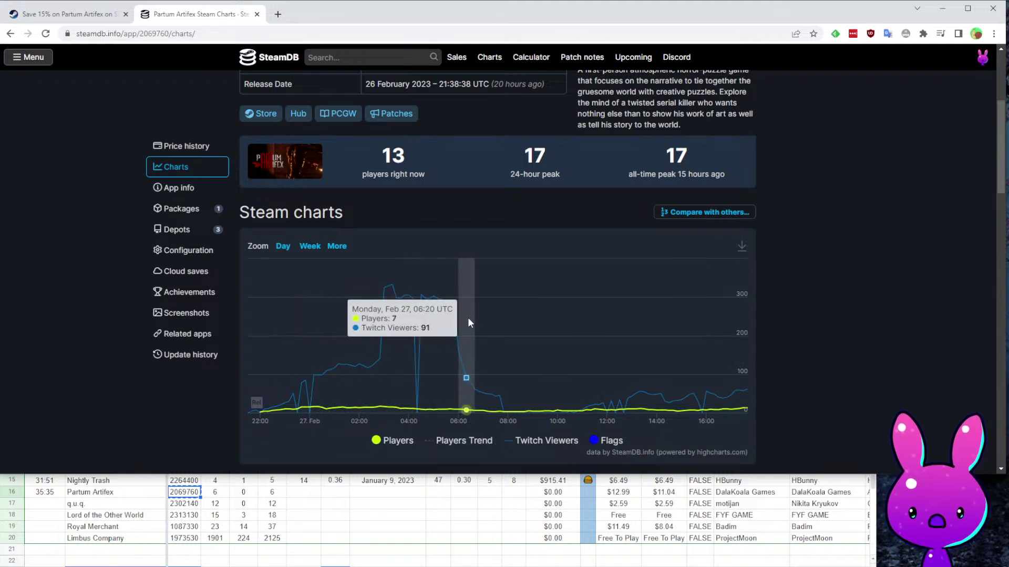
scroll(604, 297, "down", 3)
scroll(603, 295, "up", 6)
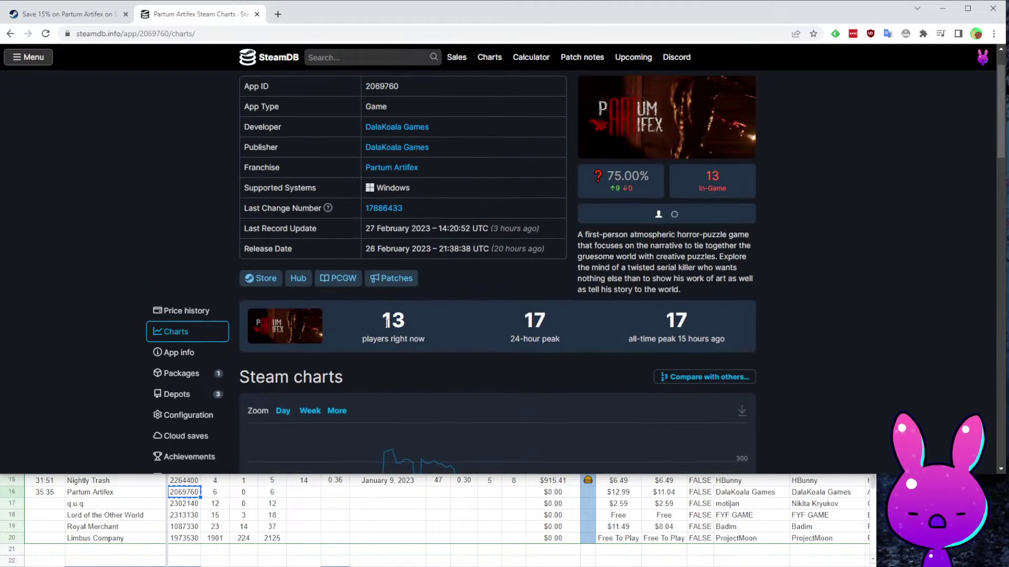
scroll(461, 292, "down", 14)
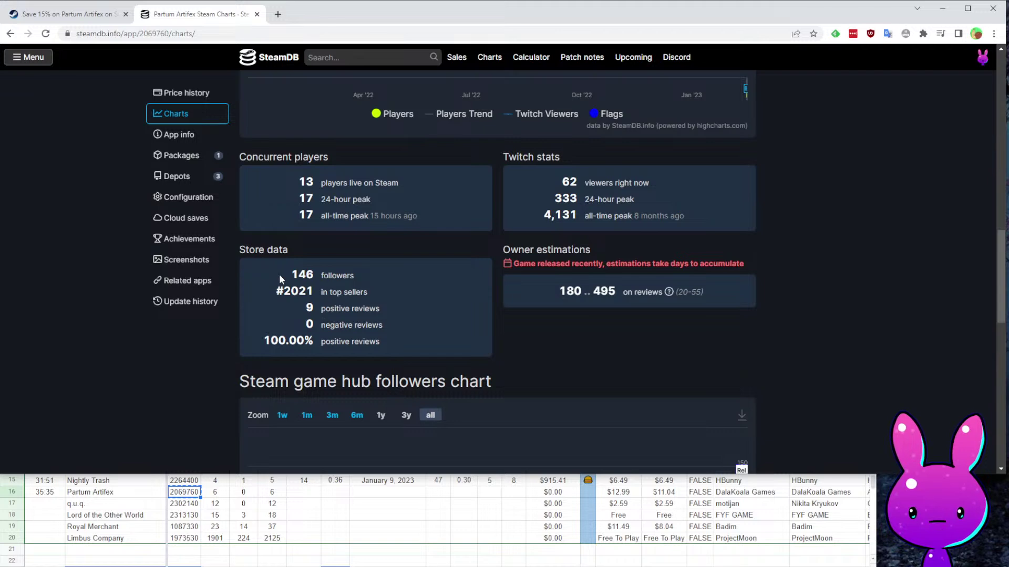
Record 146 followers for Partum Artifex in the February spreadsheet.
left_click(269, 505)
left_click(303, 492)
type("146")
left_click(465, 216)
Check the start of the followers chart and enter 7/2/2022 as the store release date of Partum Artifex.
scroll(464, 216, "down", 3)
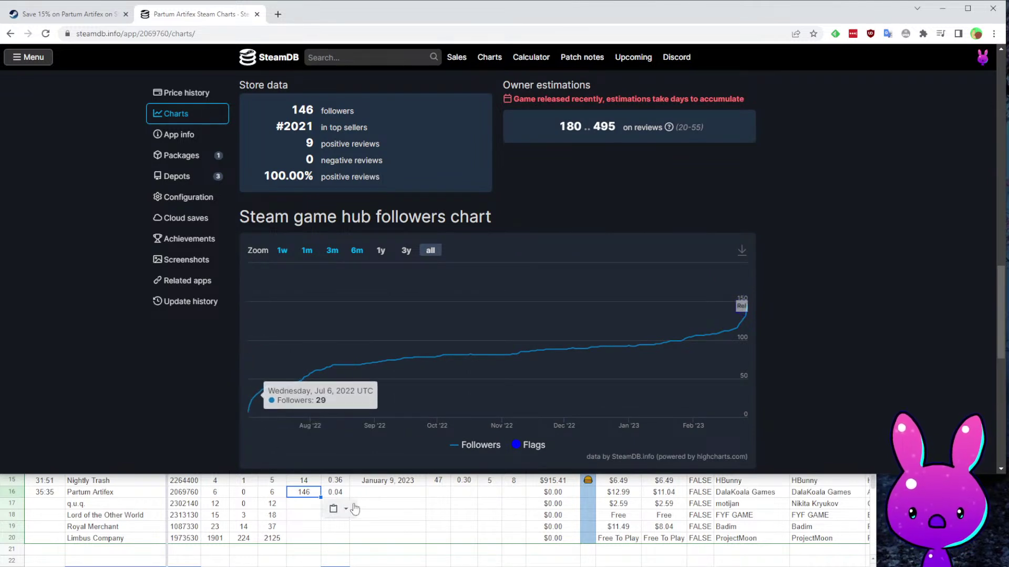
left_click(387, 495)
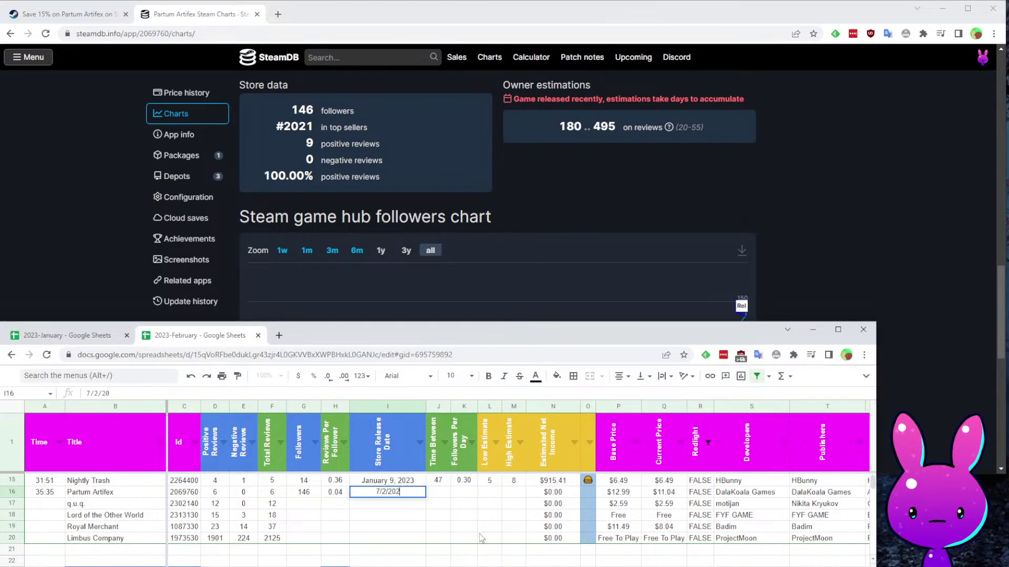
type("7/2/2022")
key("Return")
Compare the followers per day of Partum Artifex with those of the games listed above it.
key("Up")
key("Right")
key("Right")
key("Up")
key("Up")
key("Up")
key("Up")
key("Down")
key("Down")
key("Down")
key("Down")
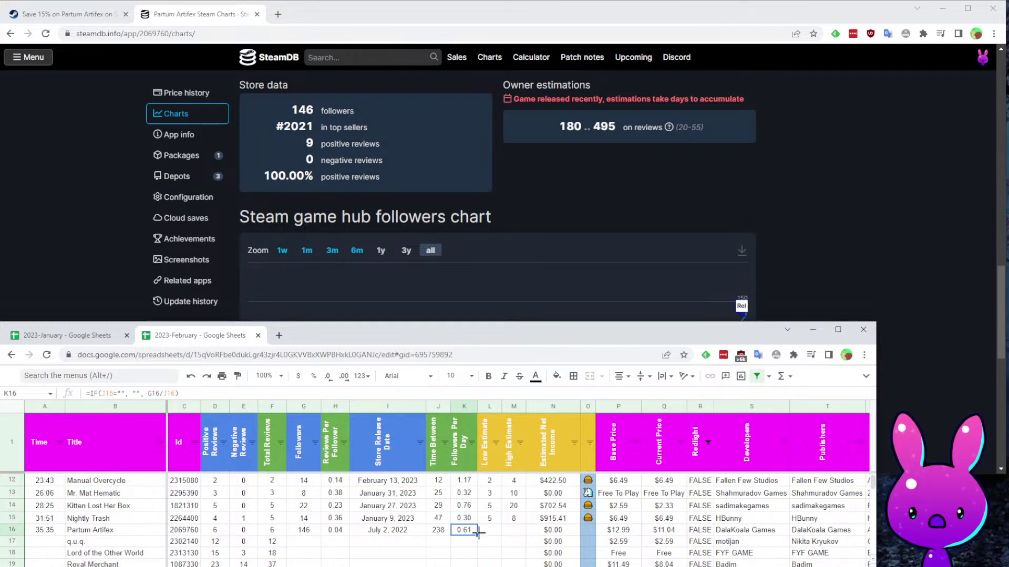
Review the store date, reviews per follower, followers and total reviews in the Partum Artifex row.
key("Left")
key("Left")
key("Left")
key("Left")
key("Right")
key("Right")
key("Right")
key("Right")
key("Left")
key("Left")
key("Left")
key("Left")
key("Left")
key("Left")
key("Left")
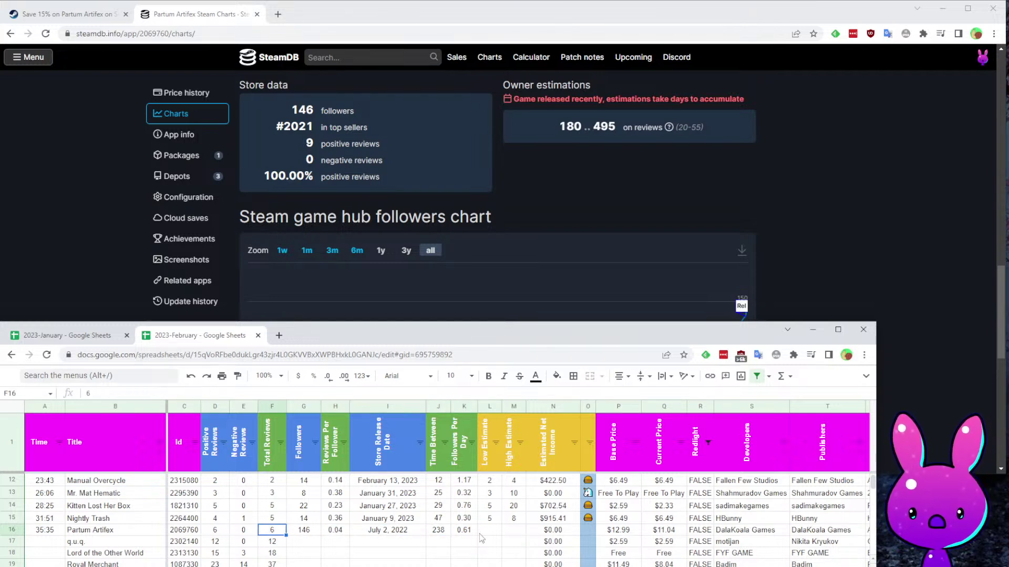
Enter a low estimate of 10 and a high estimate of 35 for Partum Artifex.
key("Right")
key("Right")
key("Right")
key("Right")
key("Right")
key("Right")
key("Right")
key("Right")
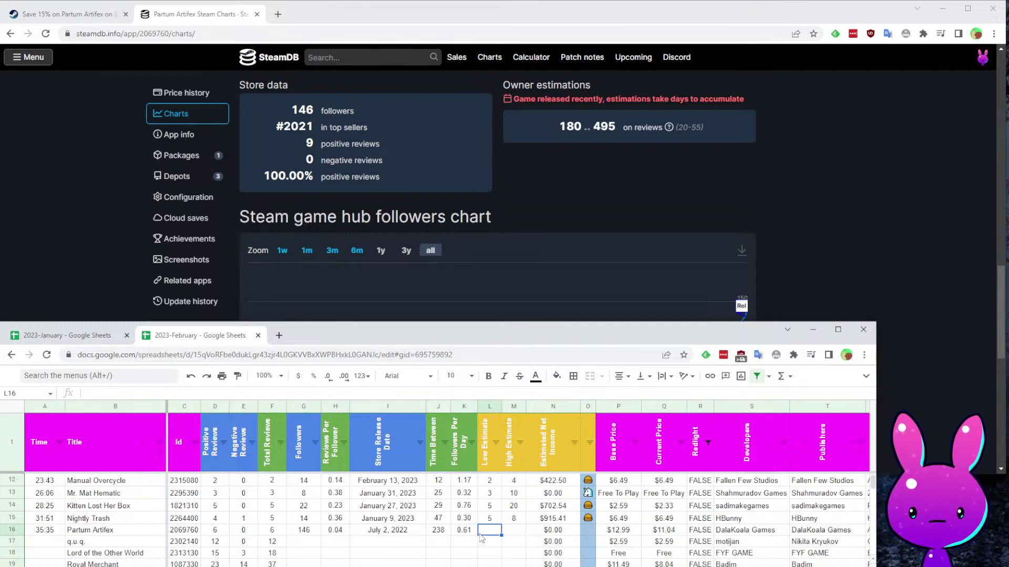
type("10")
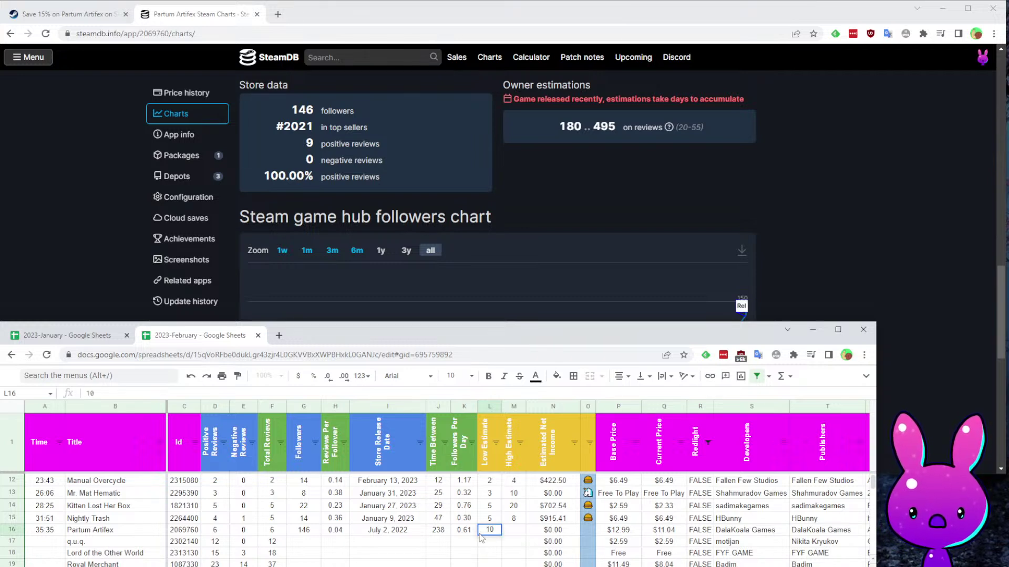
key("Tab")
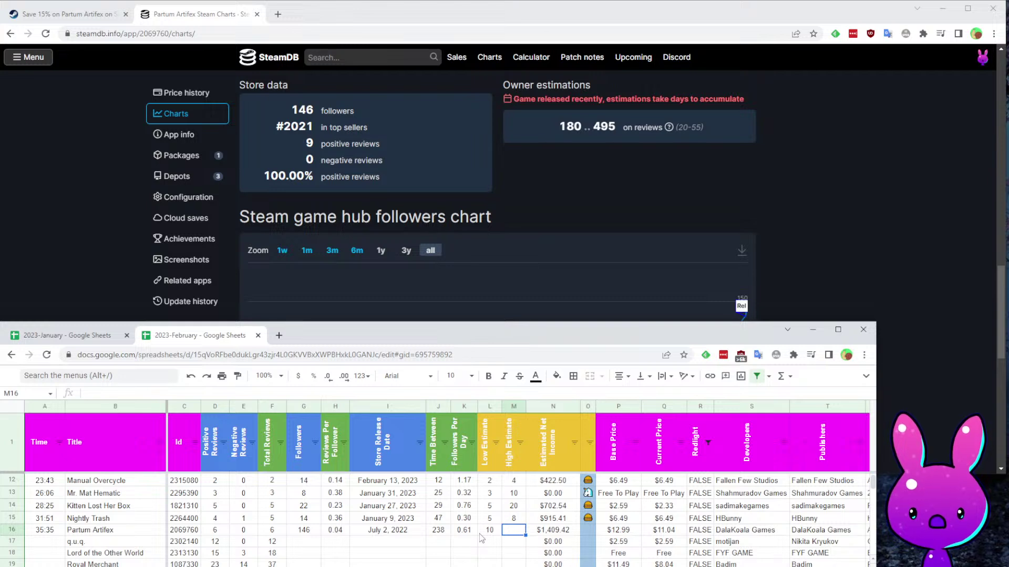
type("35")
key("Return")
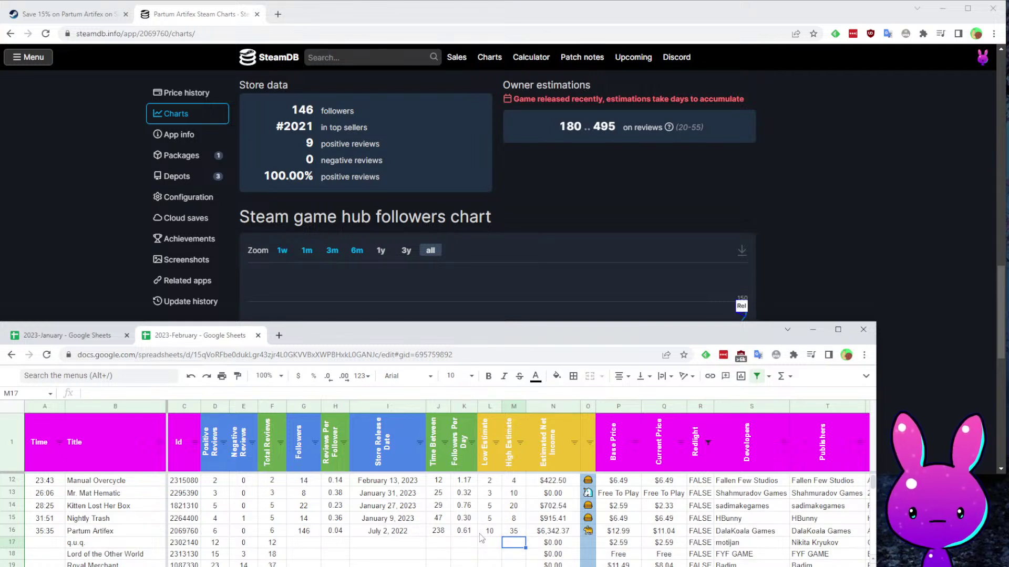
Examine the current price and tags of Partum Artifex and return to the start of its row.
key("Right")
key("Right")
key("Right")
key("Right")
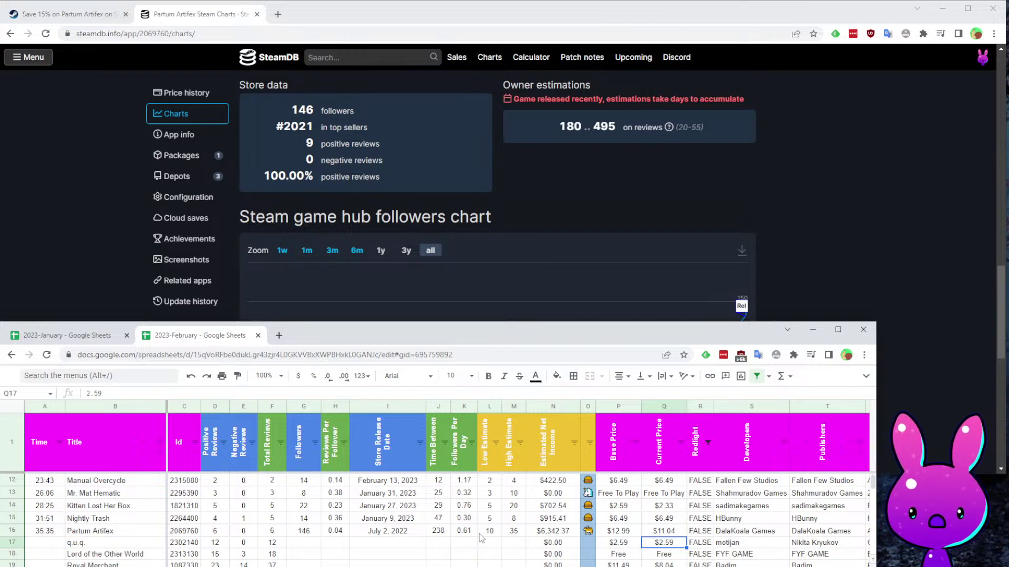
key("Up")
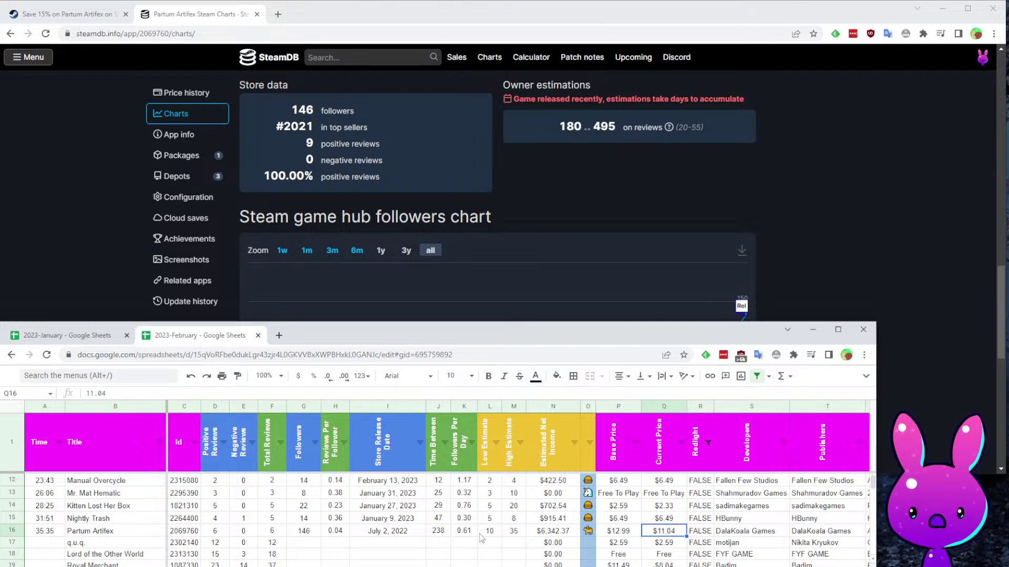
key("Right")
key("Right")
key("Right")
key("Right")
key("Home")
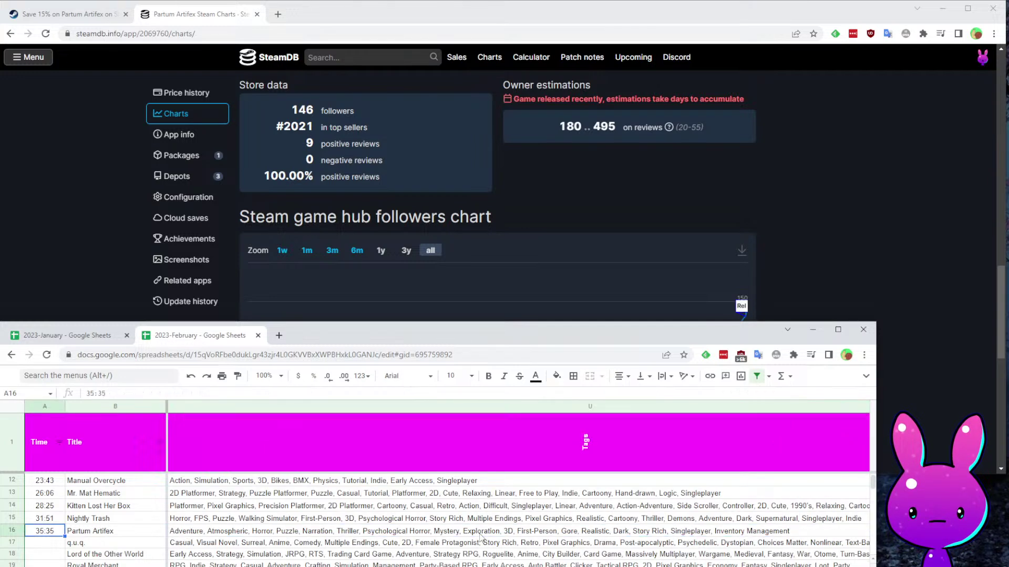
Enter the timestamp 39:44 in the Time cell of the q.u.q. row.
key("Right")
key("Right")
key("Right")
key("Down")
key("Down")
key("Down")
key("Down")
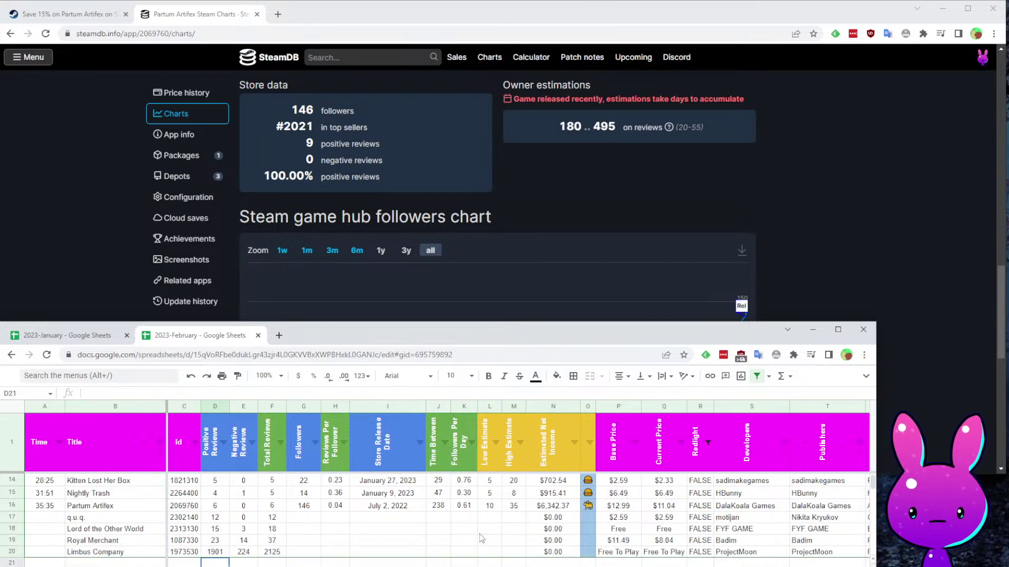
key("Up")
key("Up")
key("Up")
key("Left")
key("Left")
key("Left")
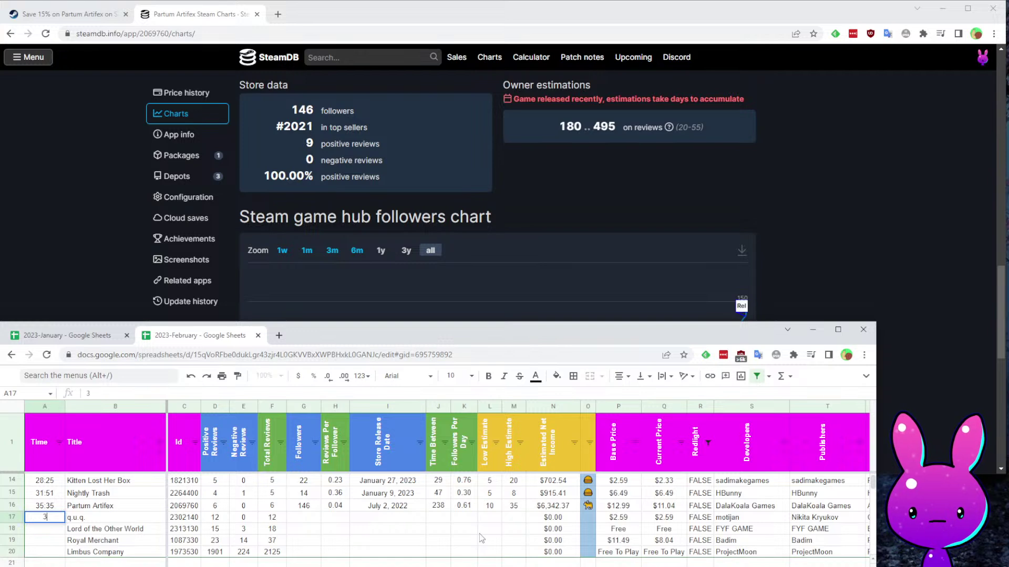
key("Return")
Copy the q.u.q. app ID from the spreadsheet and bring up the Partum Artifex store page in the other browser window.
key("Right")
key("Up")
key("Right")
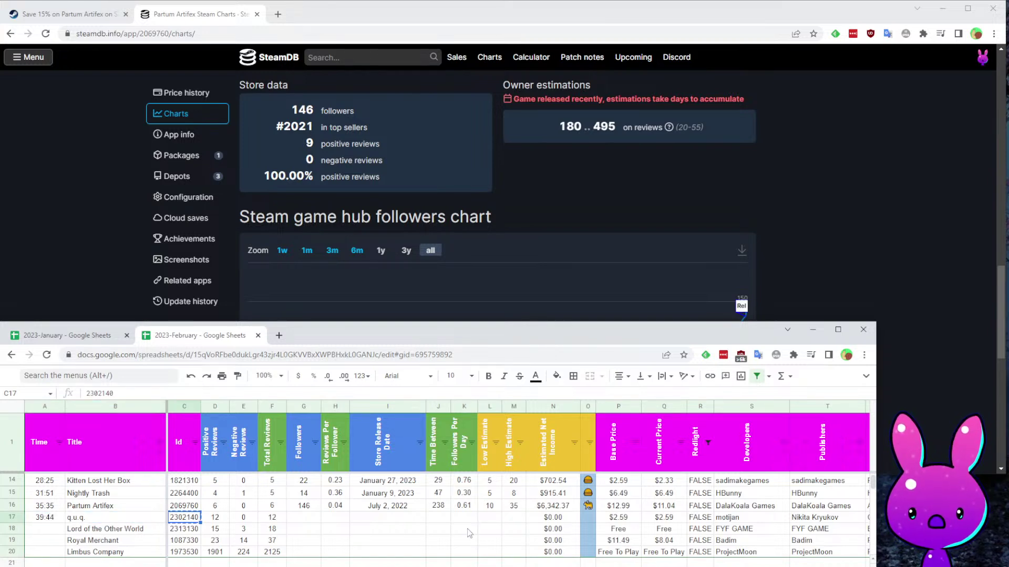
left_click(111, 36)
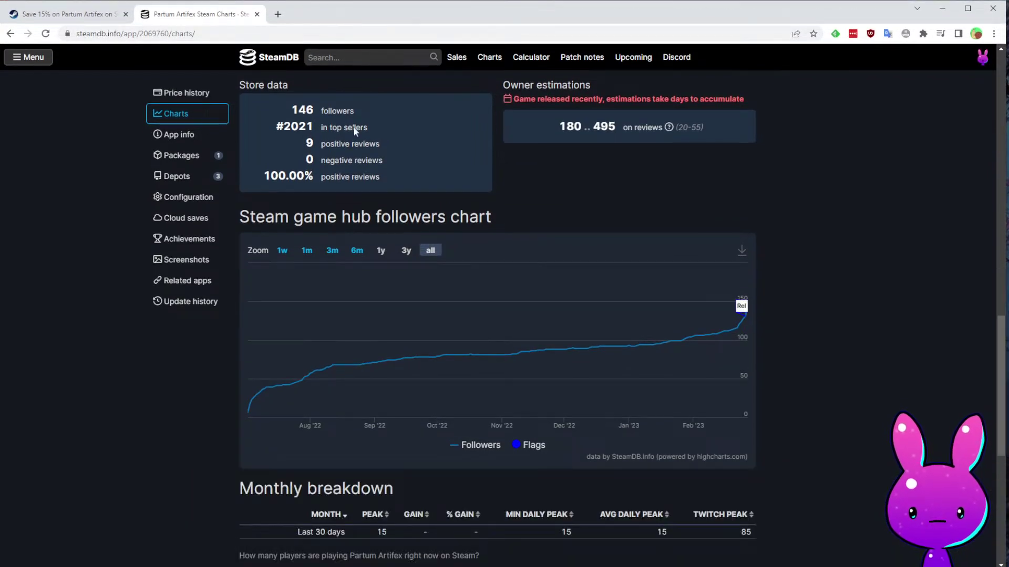
left_click_drag(523, 0, 523, 3)
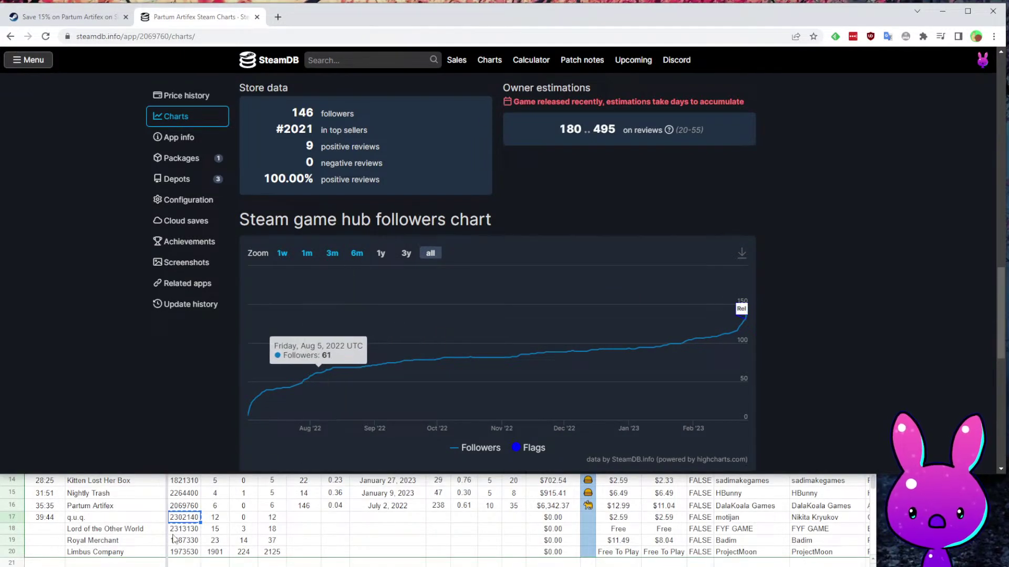
left_click(68, 16)
left_click_drag(366, 22, 366, 19)
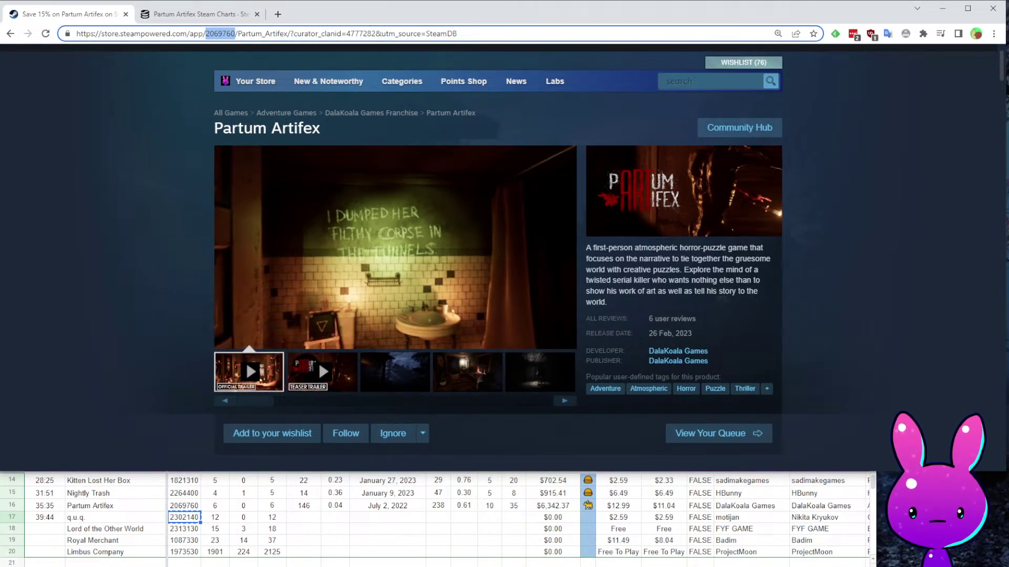
left_click(419, 519)
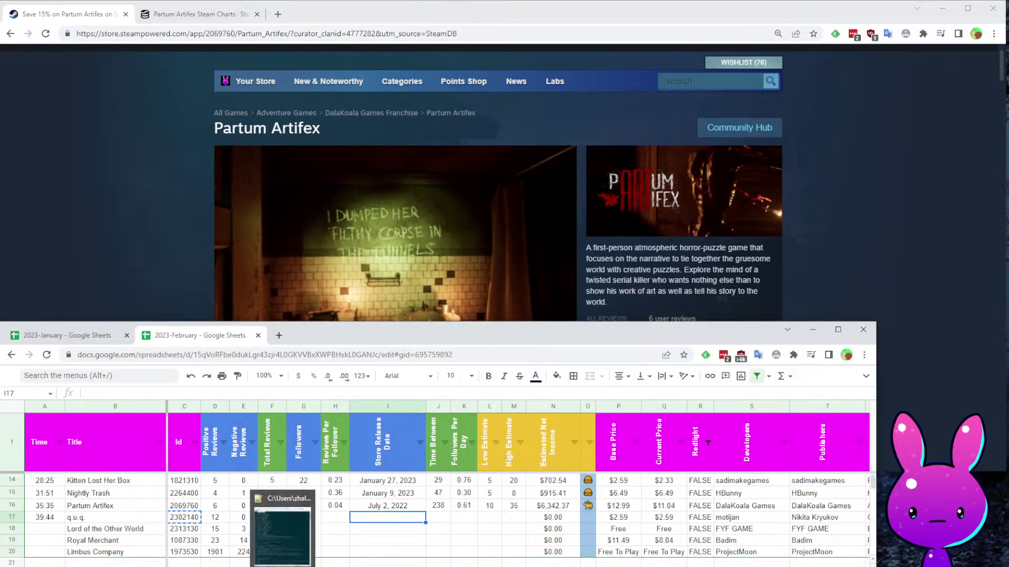
left_click(183, 519)
key("ctrl+c")
left_click(390, 519)
double_click(218, 34)
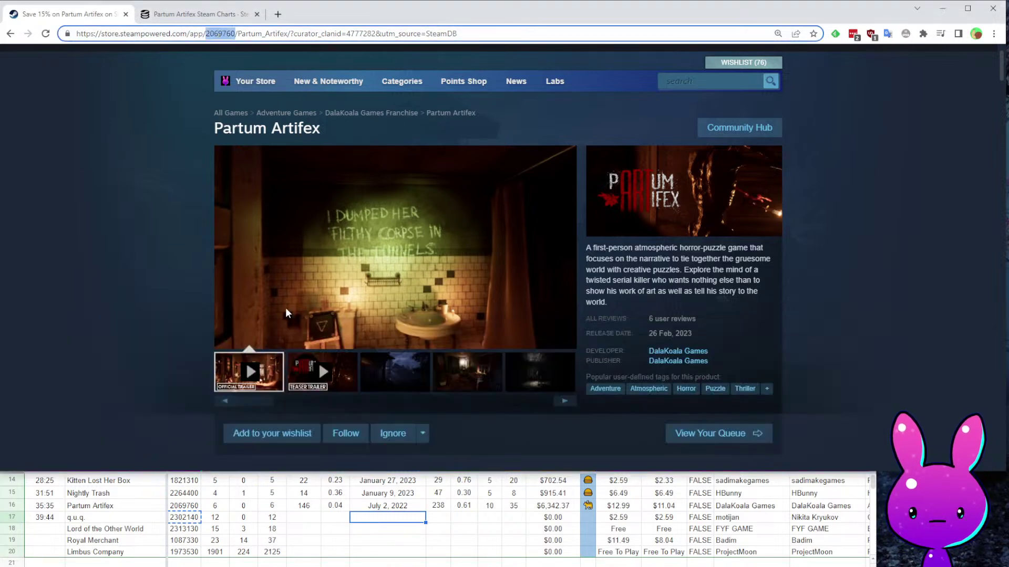
Review the title, positive and negative reviews, current price, developer and publisher in the q.u.q. row.
left_click(332, 517)
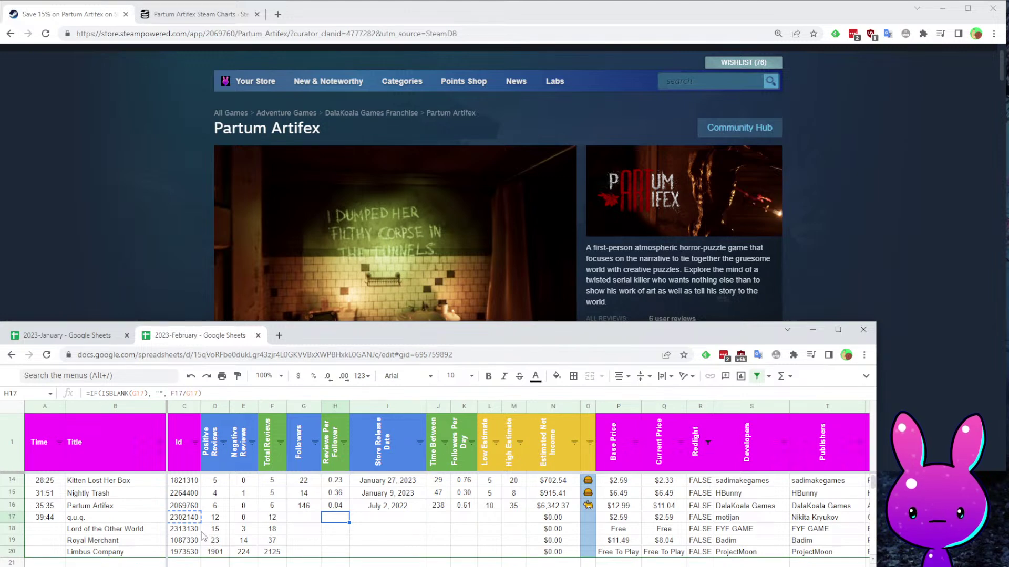
left_click(92, 519)
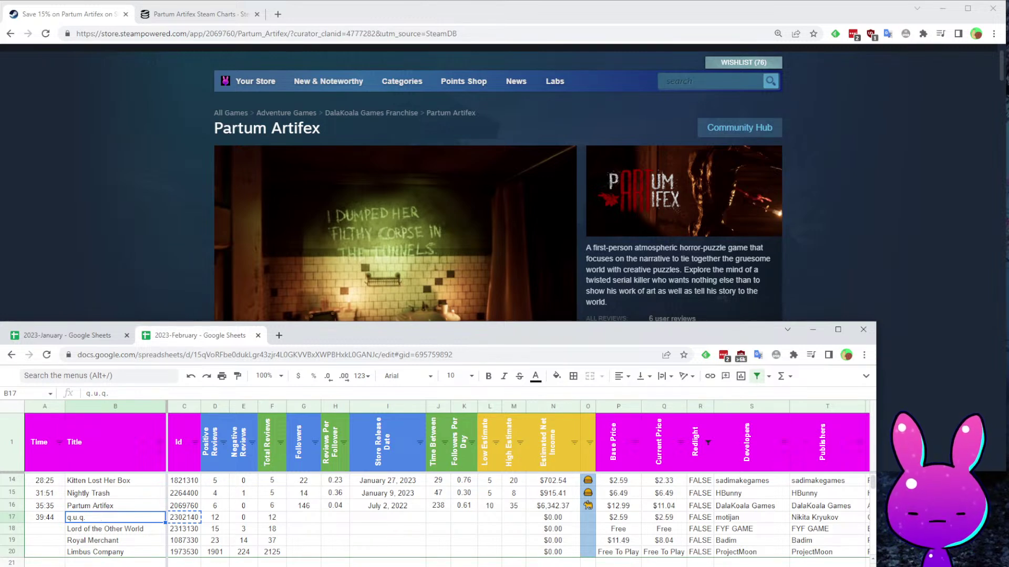
left_click(208, 519)
left_click(236, 520)
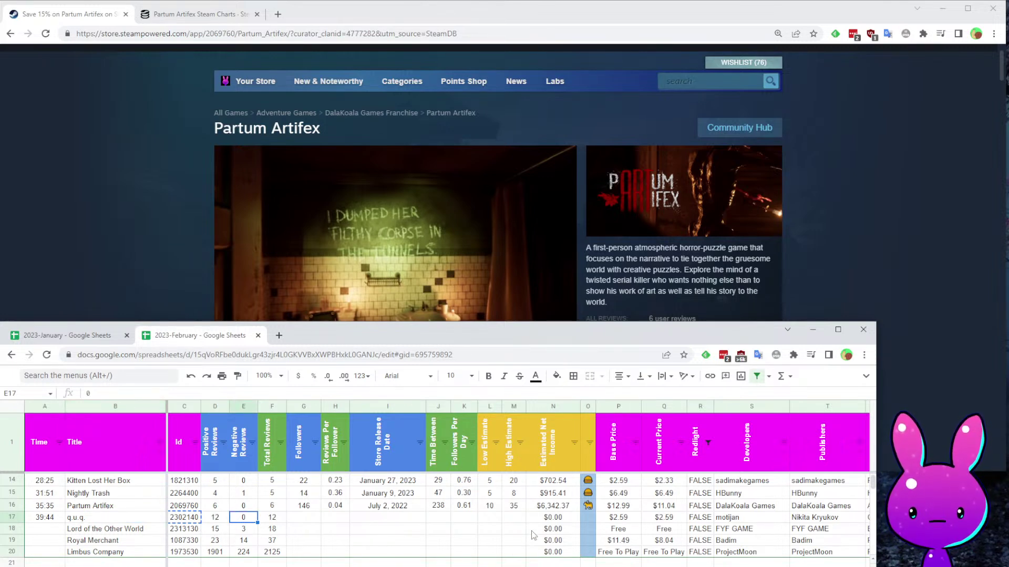
left_click(654, 520)
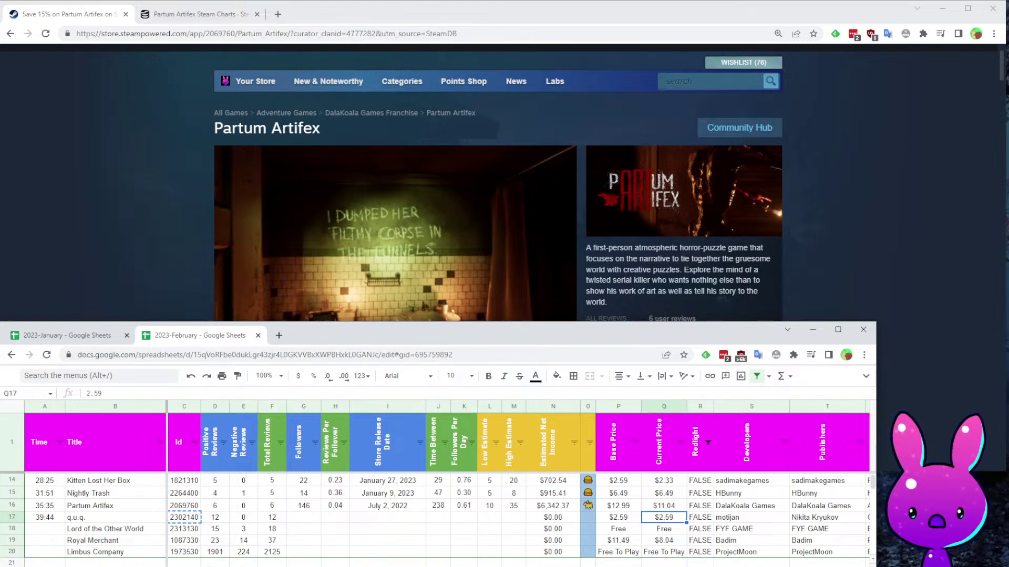
key("Right")
key("Right")
key("Right")
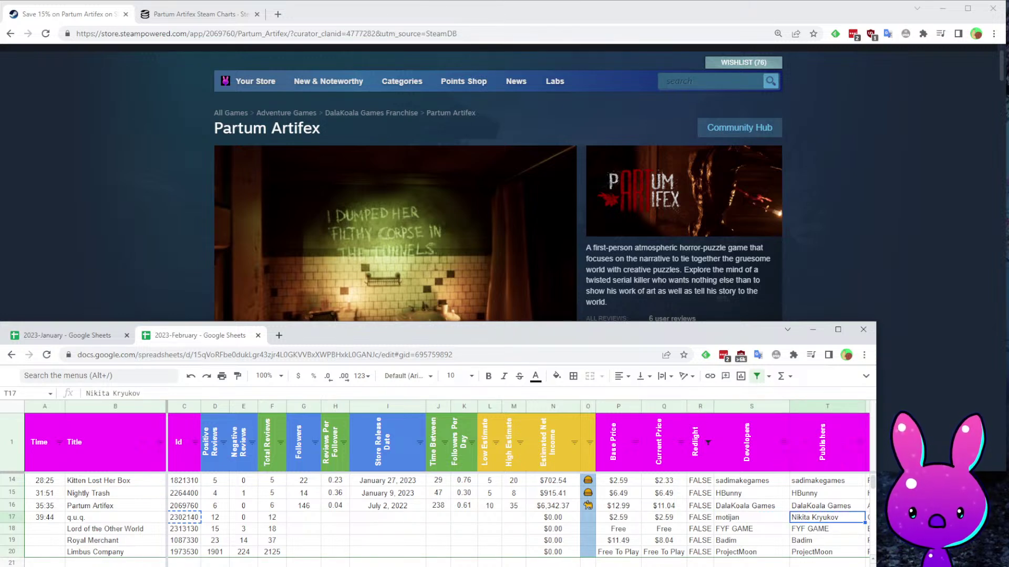
key("Home")
key("Right")
key("Right")
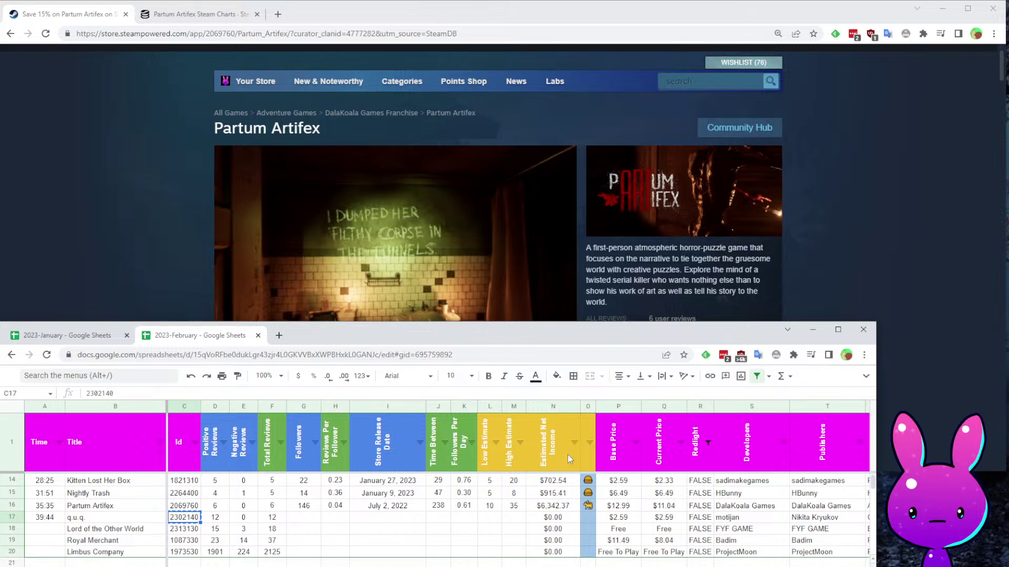
key("Right")
key("Right")
key("Right")
key("Right")
key("Right")
key("Right")
key("Right")
key("Left")
key("Left")
key("Left")
key("Left")
key("Left")
key("Left")
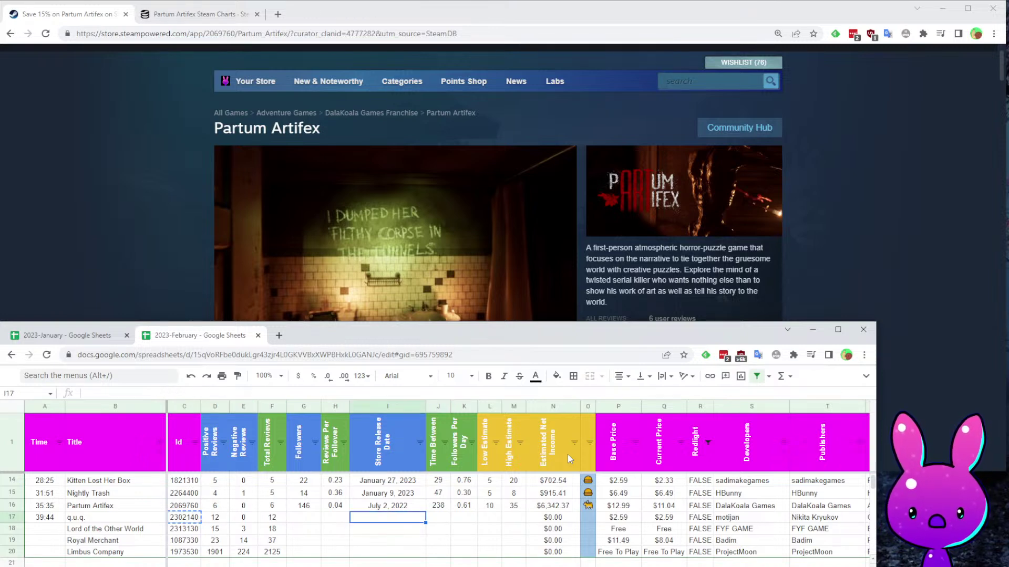
key("Left")
key("Left")
key("Left")
key("Right")
key("Right")
key("Right")
key("Right")
key("Right")
key("Right")
key("Right")
key("Right")
key("Right")
key("Right")
key("Right")
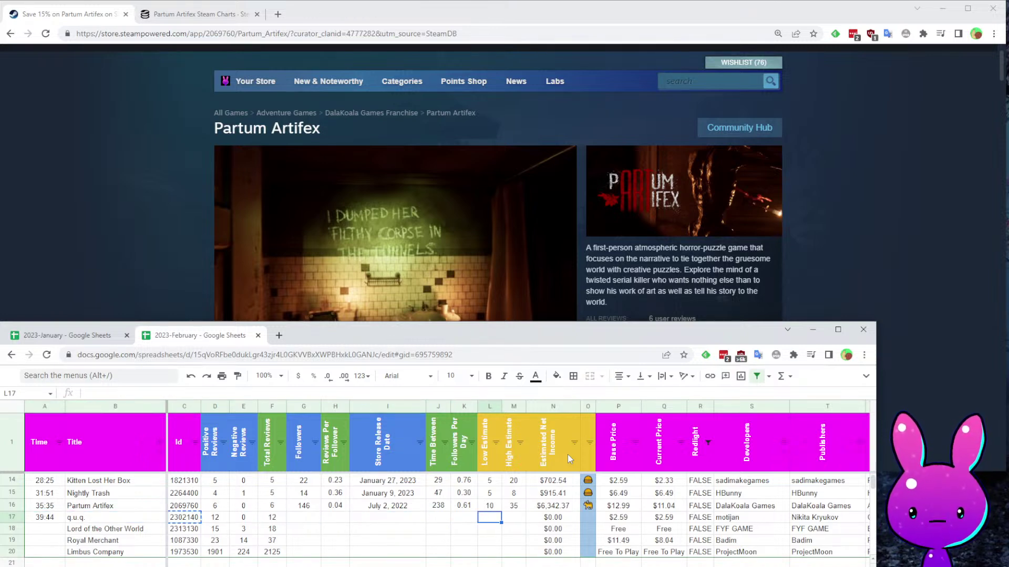
key("Right")
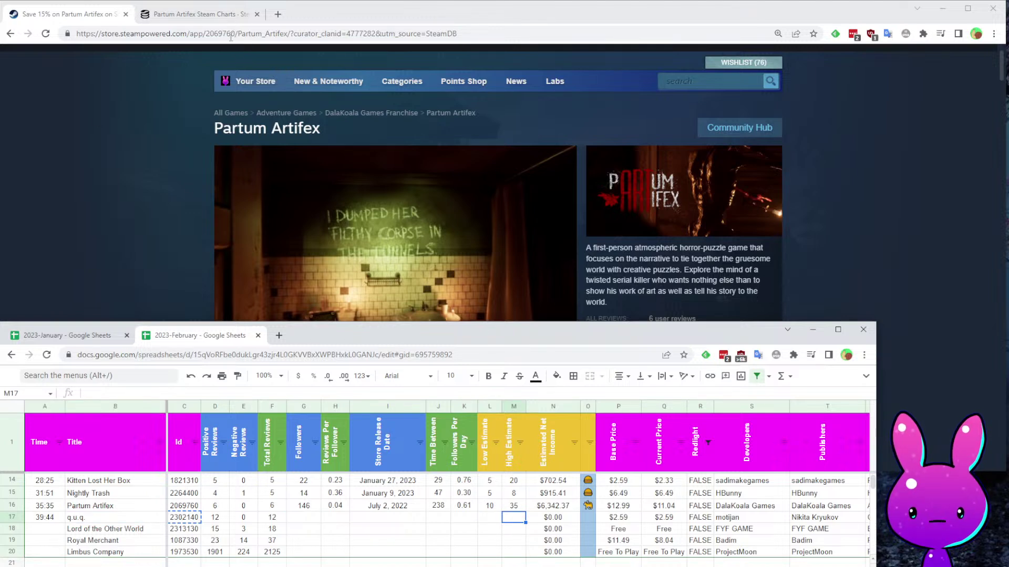
Load the q.u.q. store page by replacing the app ID in the Partum Artifex store address with 2302140.
double_click(216, 33)
key("ctrl+v")
key("Return")
mouse_move(307, 70)
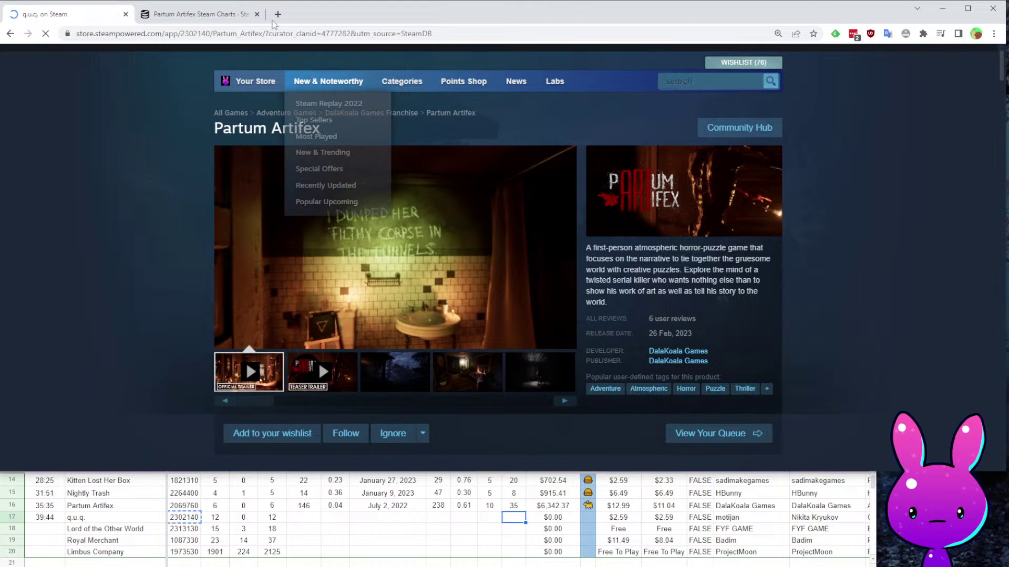
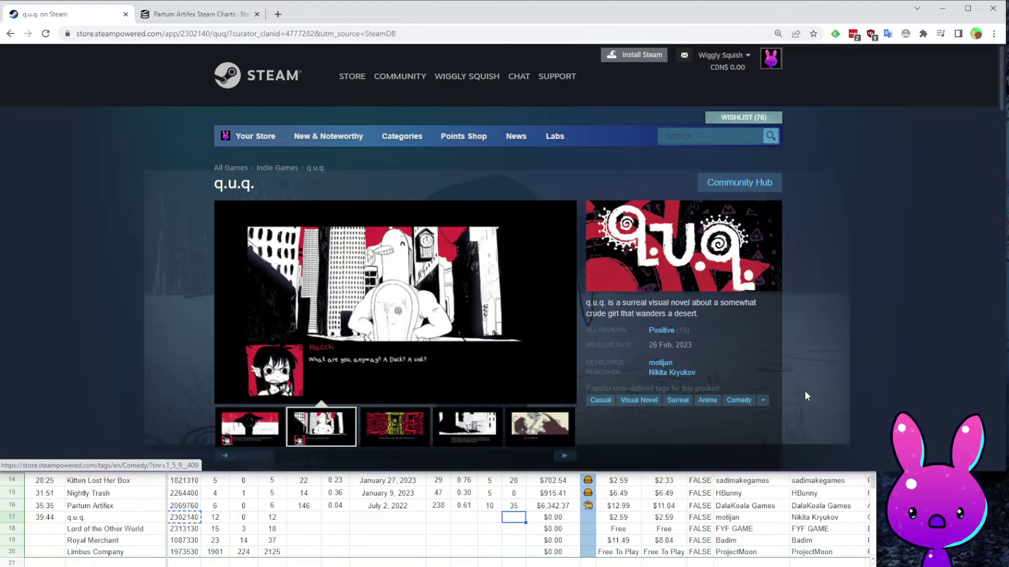
View the q.u.q. screenshots at full size, from the second to the fifth, and close the viewer.
left_click(462, 284)
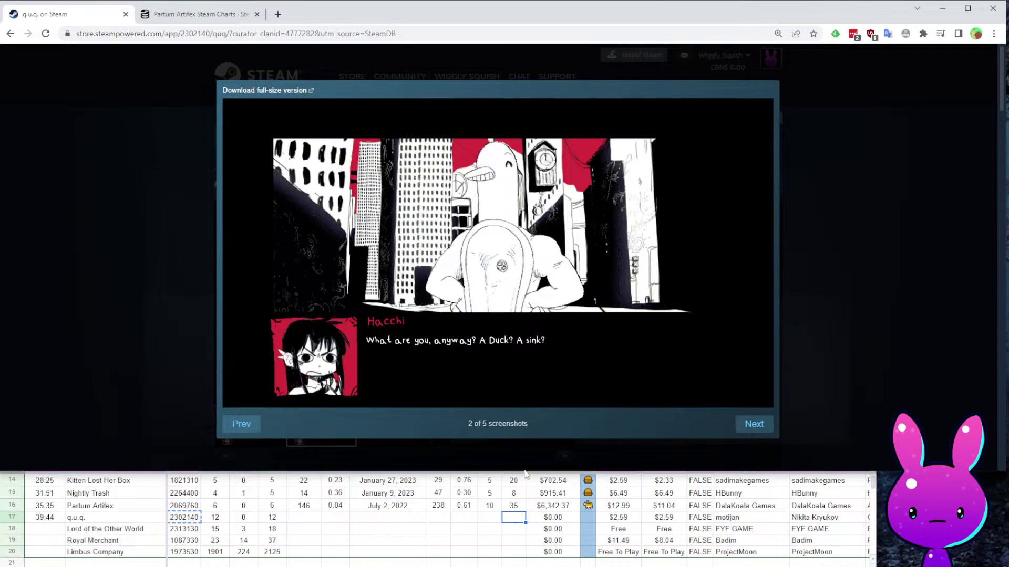
left_click(847, 304)
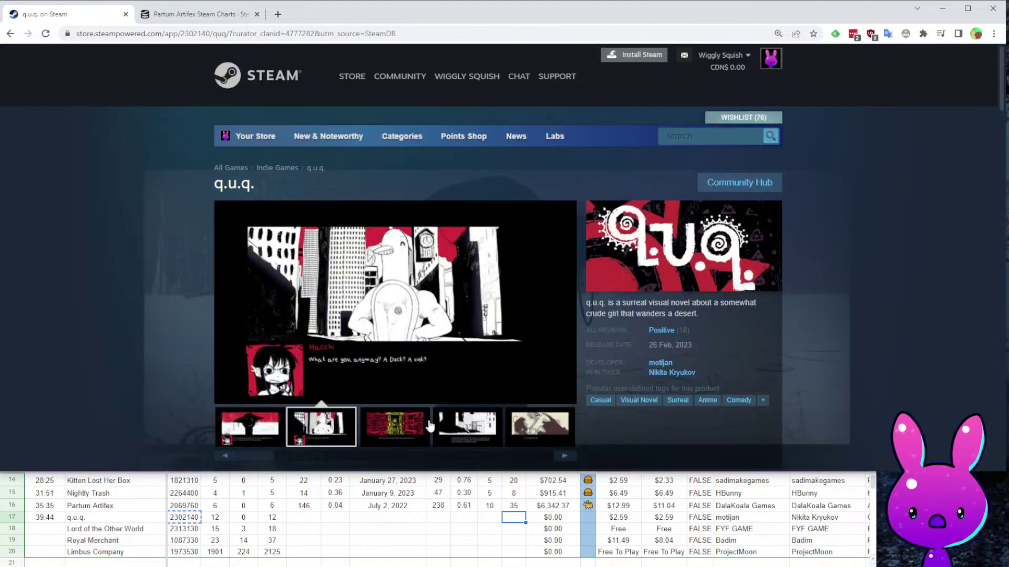
left_click(363, 436)
left_click(362, 310)
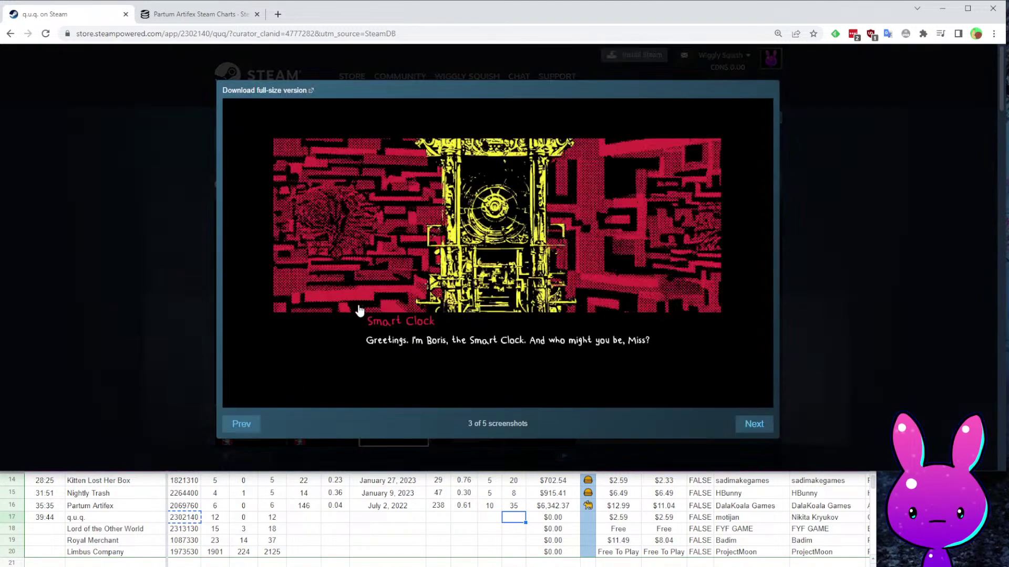
left_click(748, 417)
left_click(752, 421)
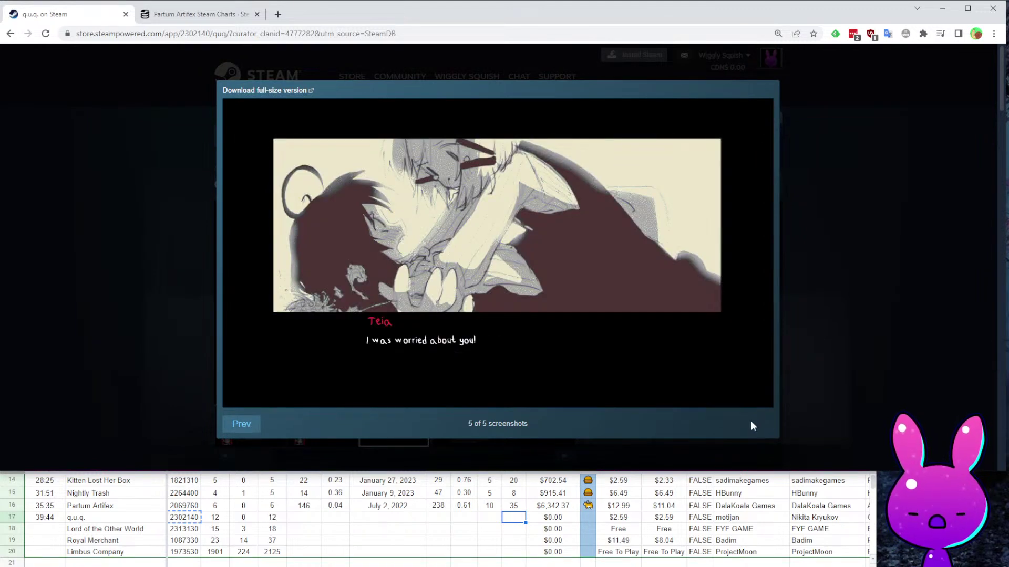
left_click(846, 384)
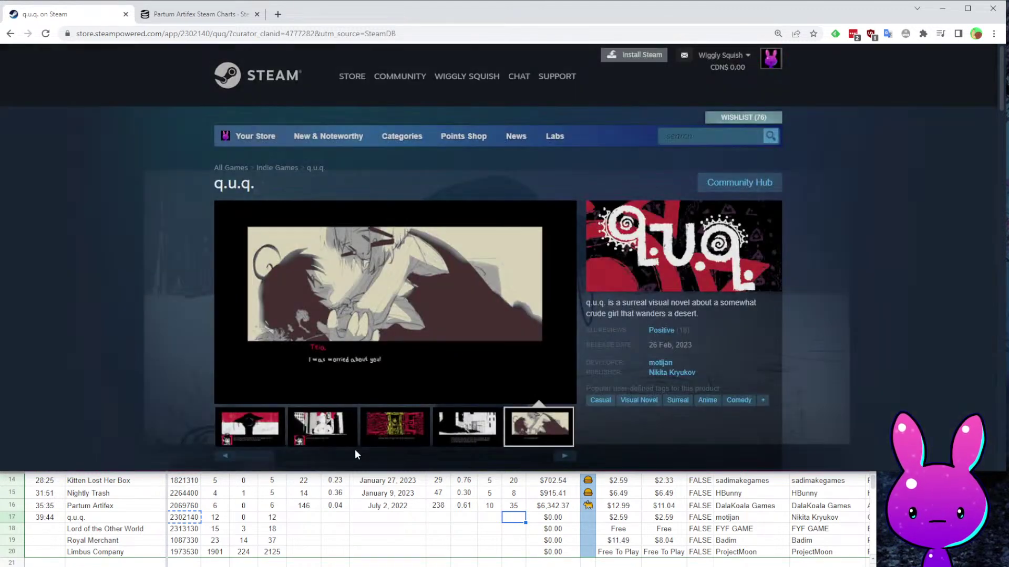
Go through the q.u.q. screenshot thumbnails once more in the store page gallery.
left_click(231, 420)
left_click_drag(261, 464, 587, 476)
left_click(394, 426)
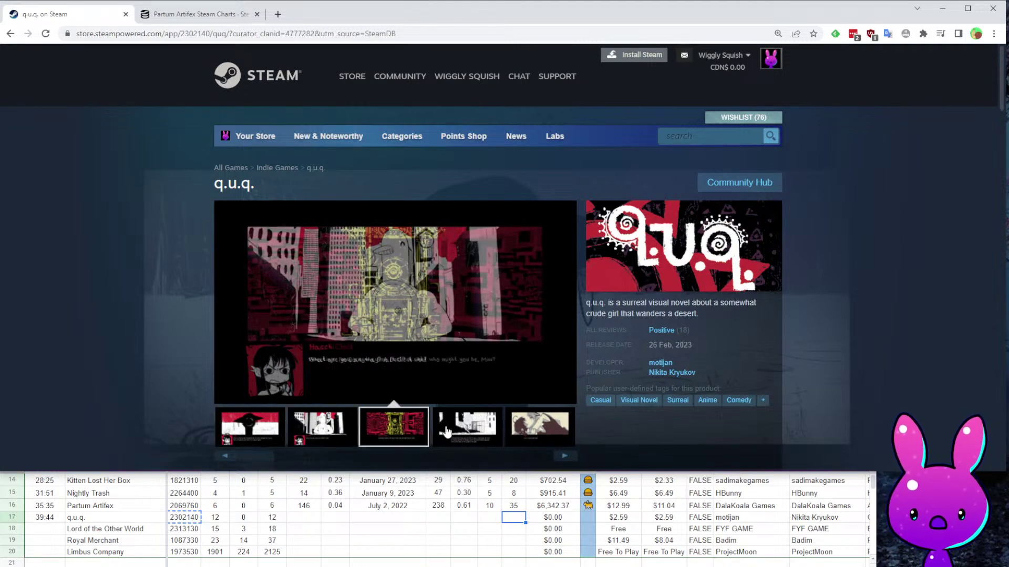
left_click(447, 431)
left_click(541, 423)
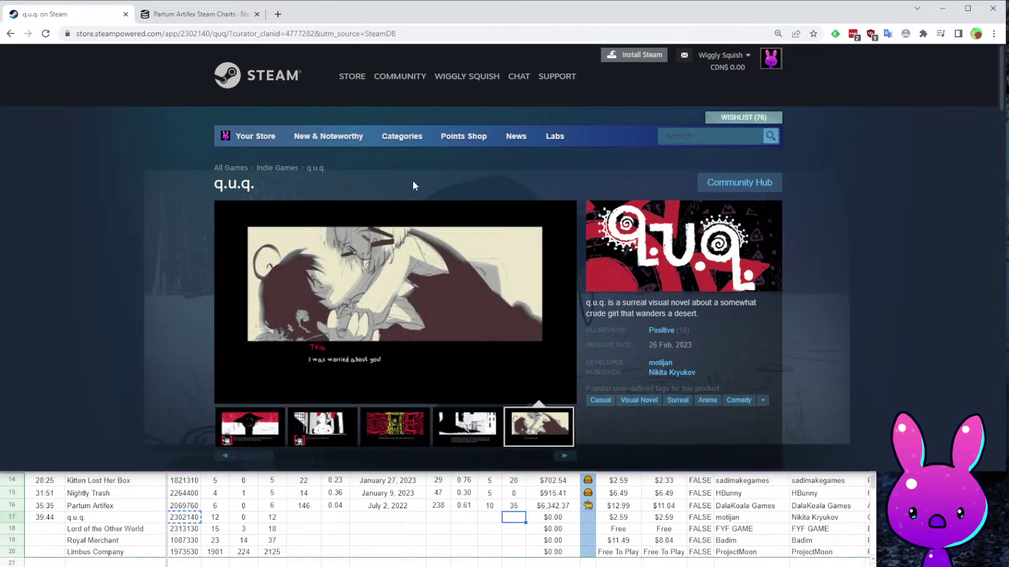
Read the q.u.q. game description, feature list and mature content description, highlighting the line about many ways to die.
scroll(524, 339, "down", 6)
scroll(525, 343, "down", 4)
scroll(464, 311, "up", 1)
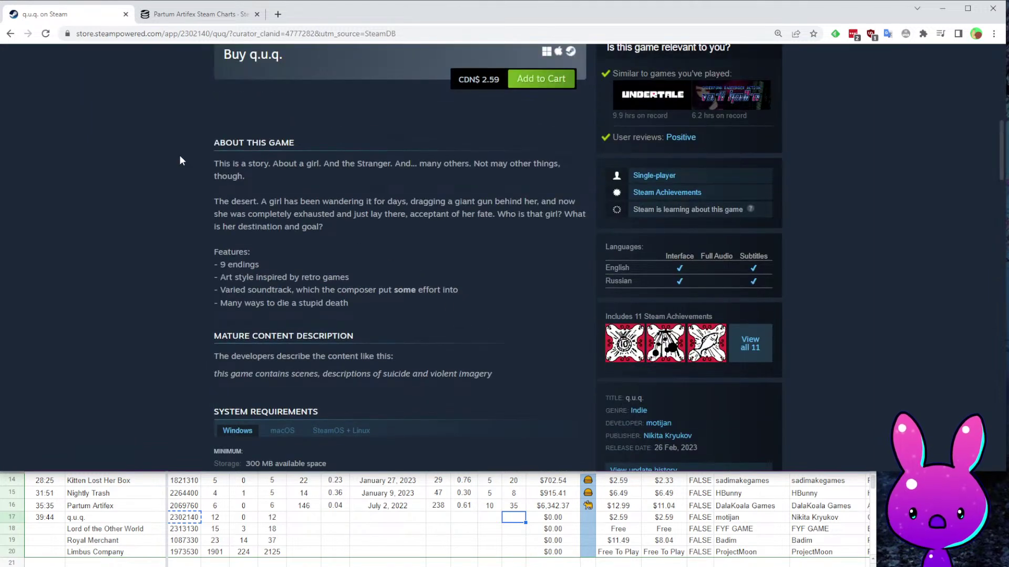
left_click_drag(185, 169, 434, 332)
left_click(382, 267)
left_click_drag(229, 265, 309, 278)
left_click(368, 298)
scroll(315, 274, "down", 3)
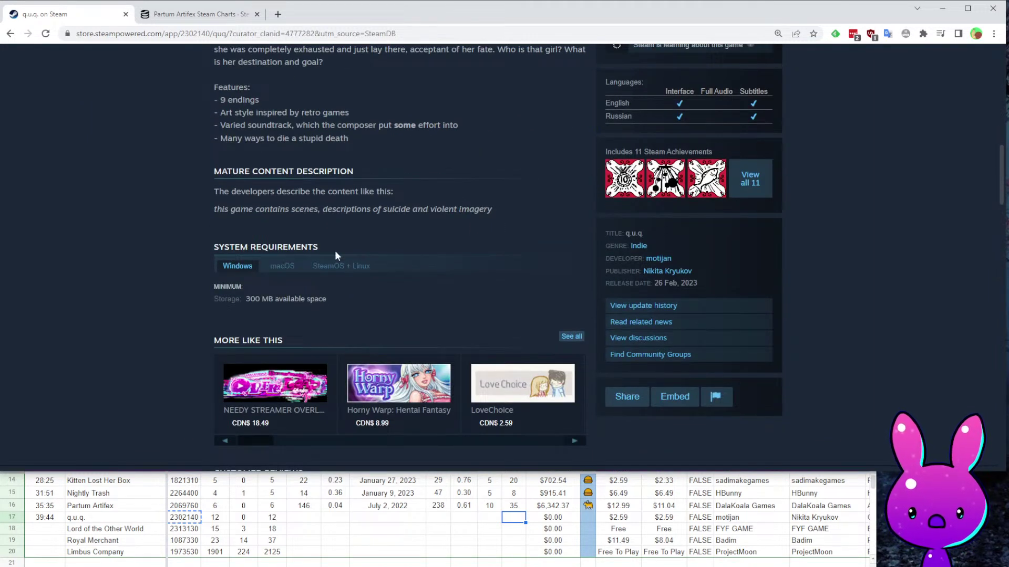
left_click_drag(211, 140, 358, 142)
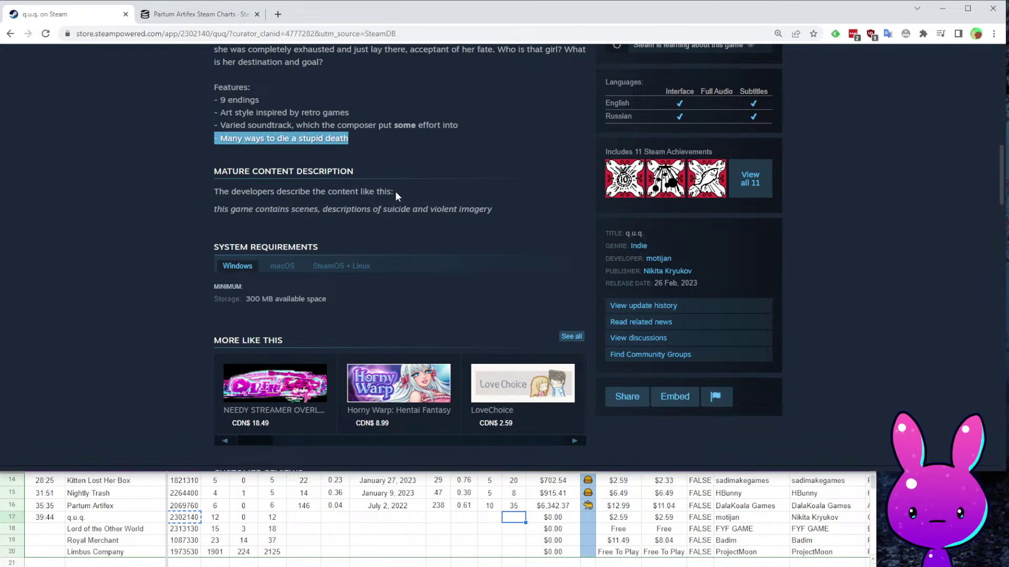
Expand the first of the most helpful q.u.q. reviews and highlight its mention of Girls Last Tour.
scroll(624, 213, "down", 12)
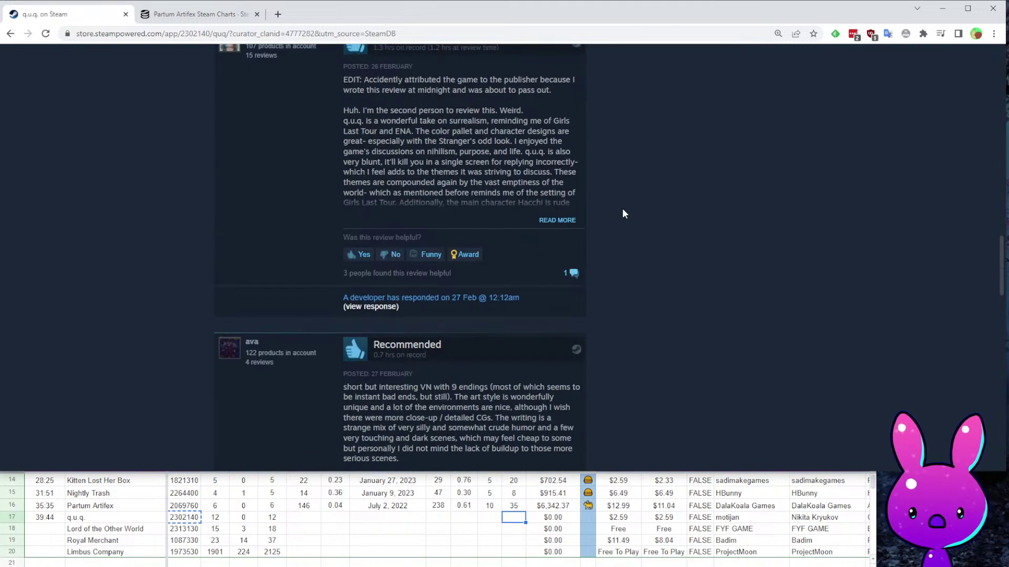
scroll(549, 247, "up", 1)
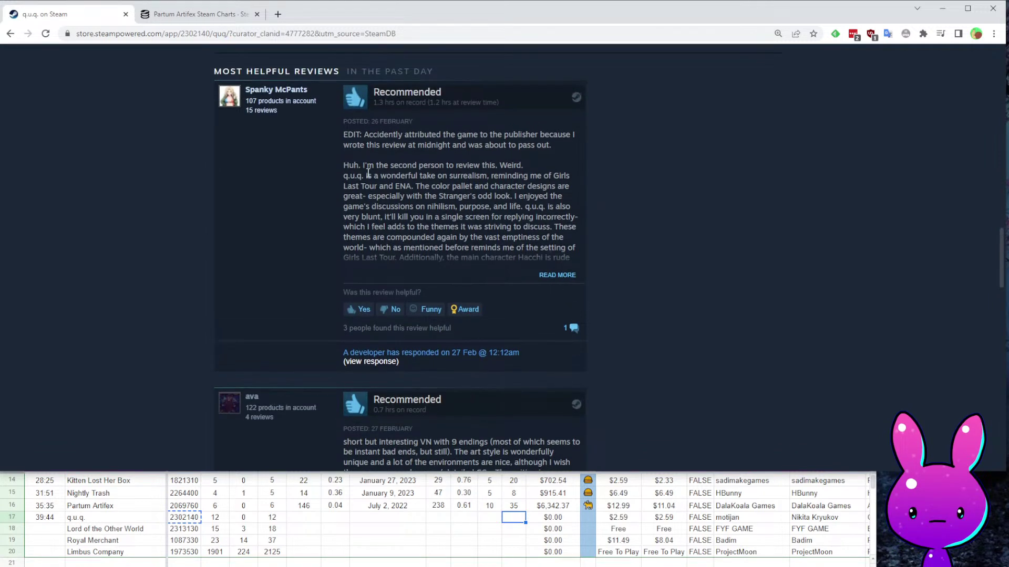
left_click(559, 276)
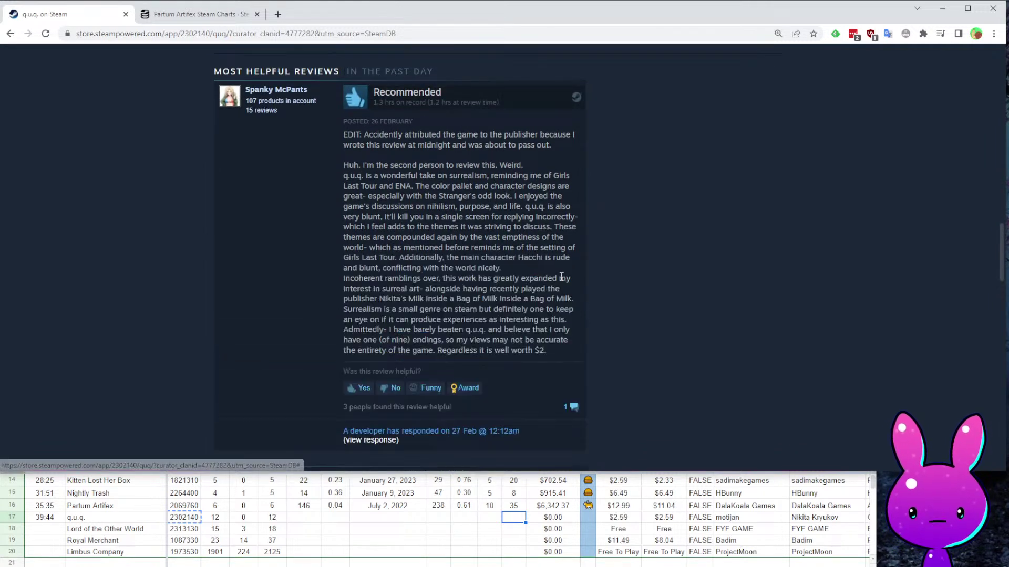
left_click_drag(554, 173, 378, 190)
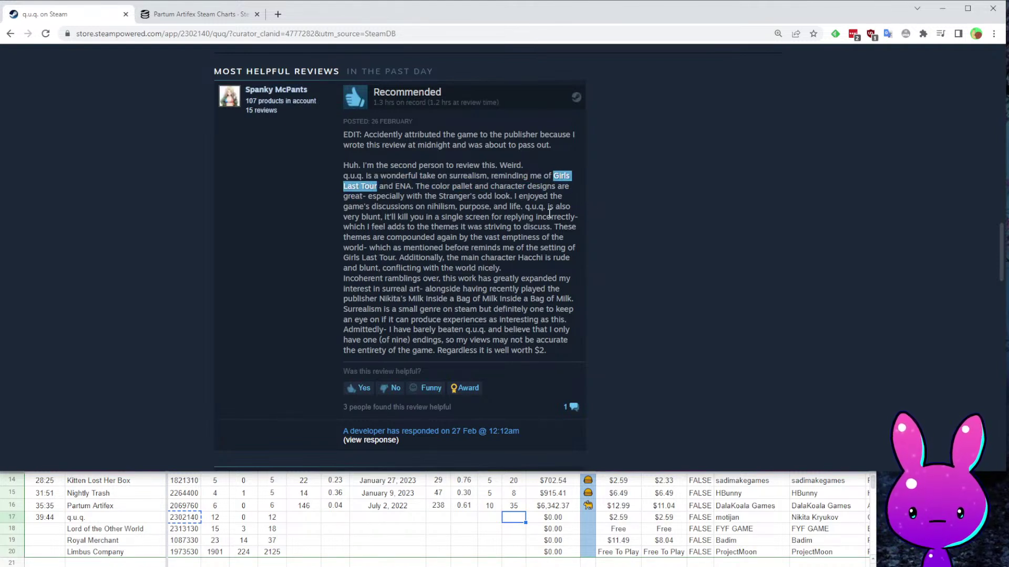
Read the second q.u.q. review, highlighting its opening remark about a short but interesting VN with 9 endings.
scroll(632, 264, "down", 7)
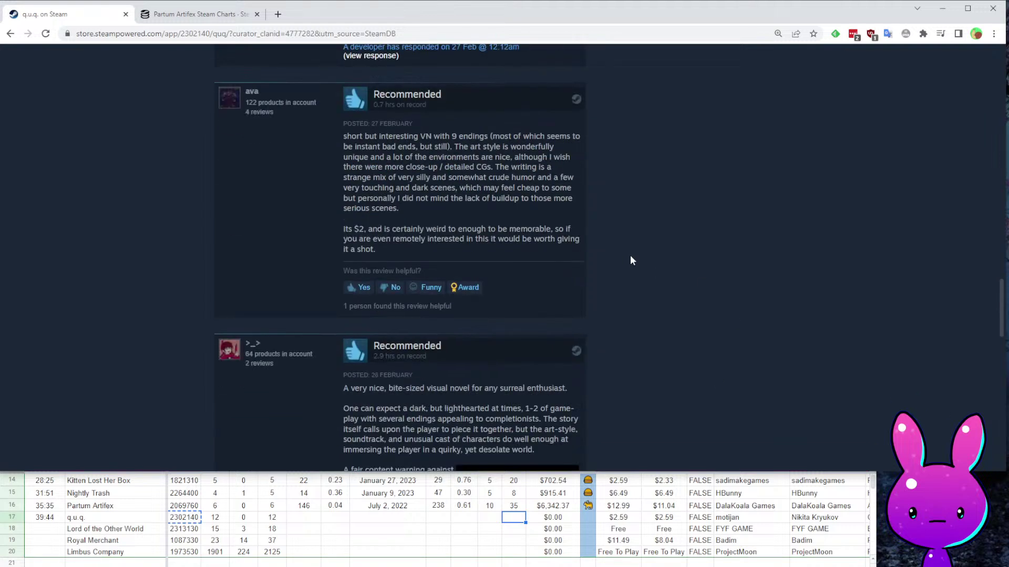
left_click_drag(342, 136, 491, 136)
left_click(524, 192)
scroll(528, 249, "up", 2)
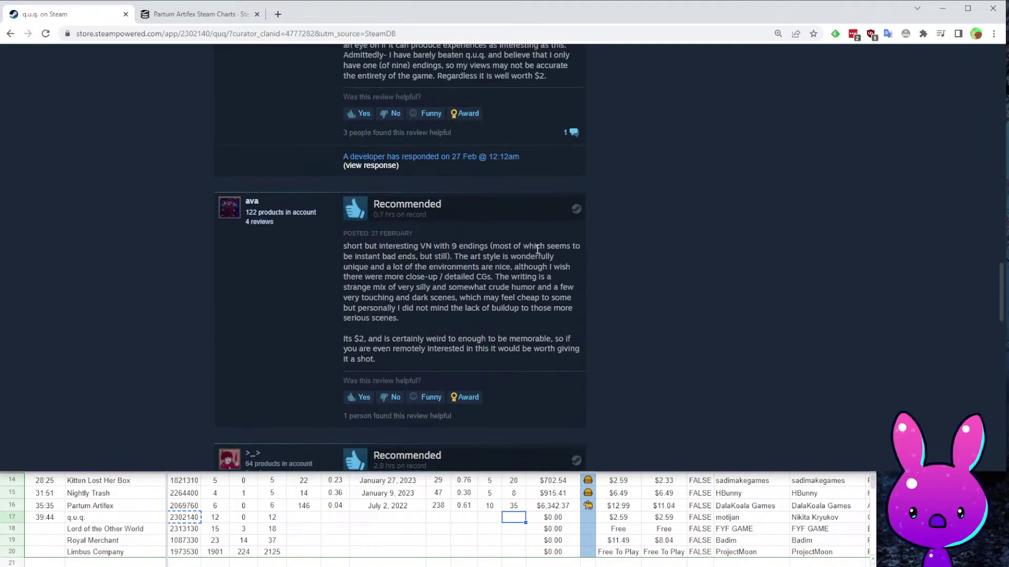
Finish the second q.u.q. review and read the third, highlighting its line about a very nice, bite-sized visual novel for any surreal enthusiast.
left_click_drag(356, 256, 472, 266)
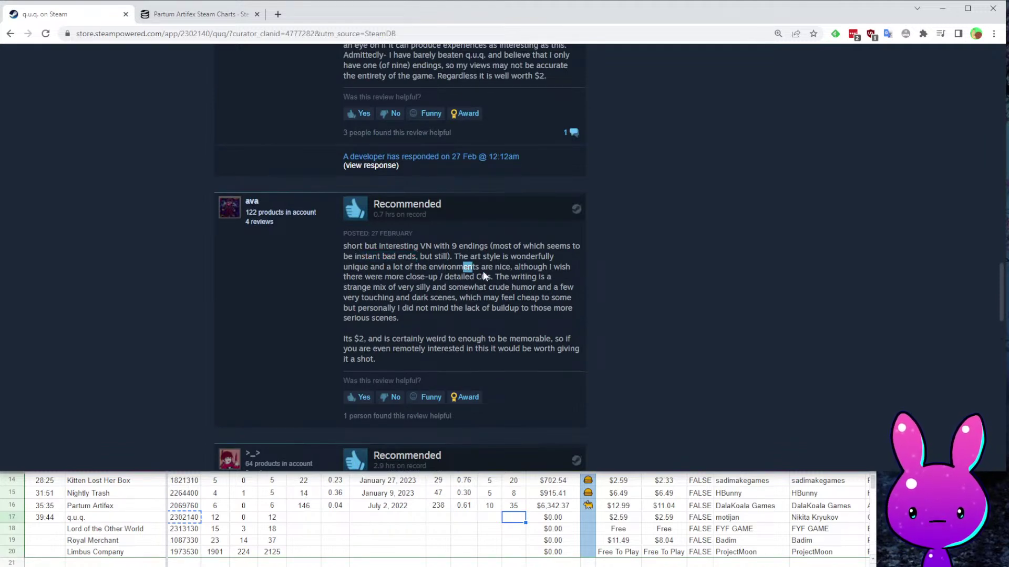
scroll(496, 357, "down", 6)
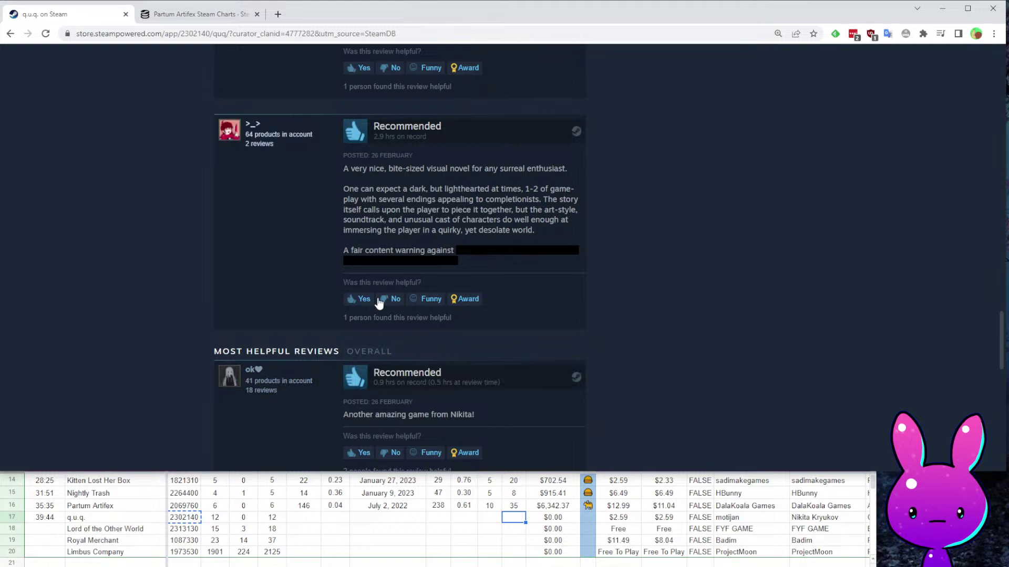
triple_click(507, 167)
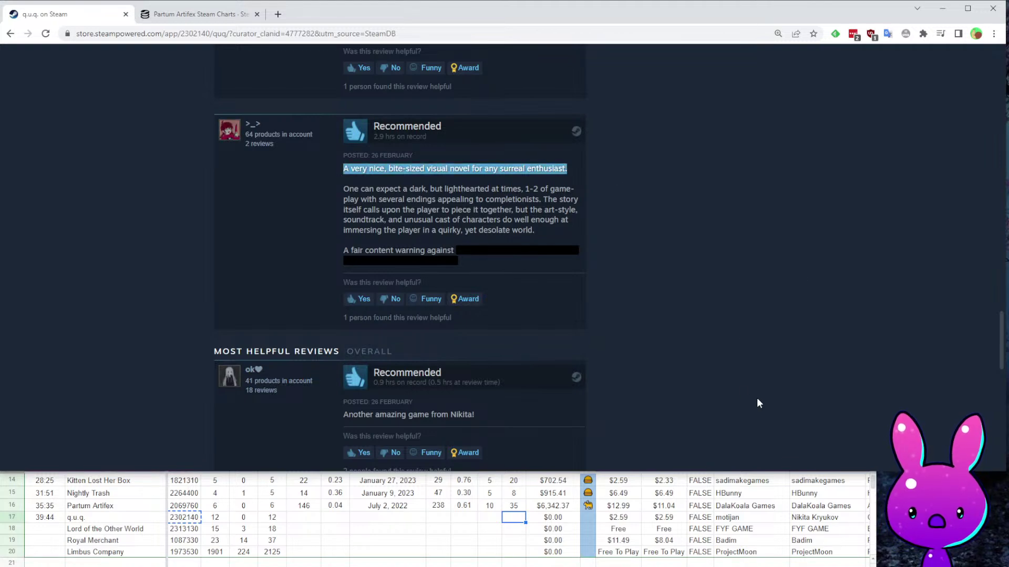
Read the short overall most helpful q.u.q. reviews, highlighting the one calling it another amazing game.
scroll(653, 268, "down", 4)
left_click_drag(337, 195, 508, 200)
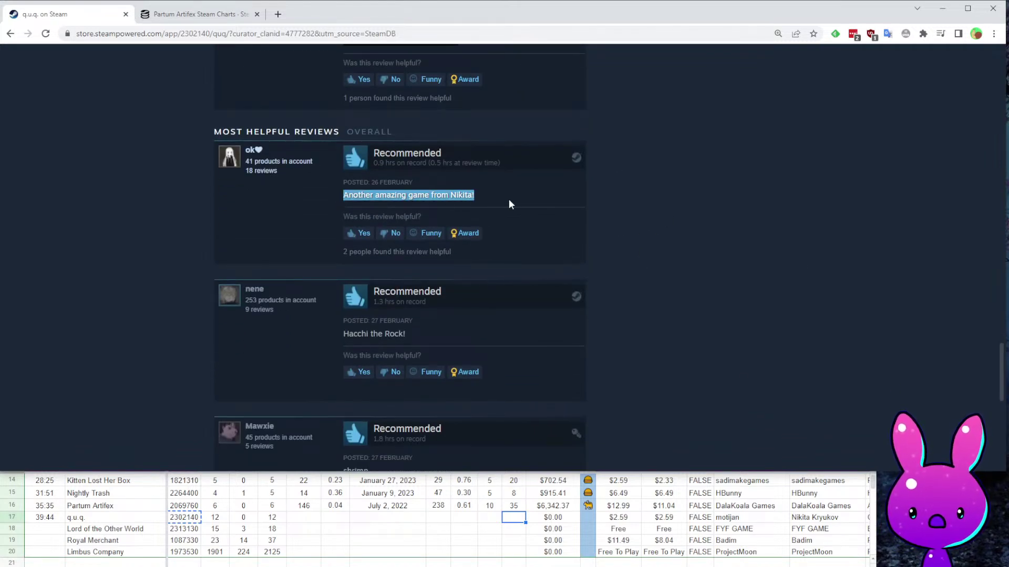
scroll(696, 228, "down", 4)
left_click_drag(333, 105, 442, 121)
left_click(771, 173)
scroll(771, 172, "down", 4)
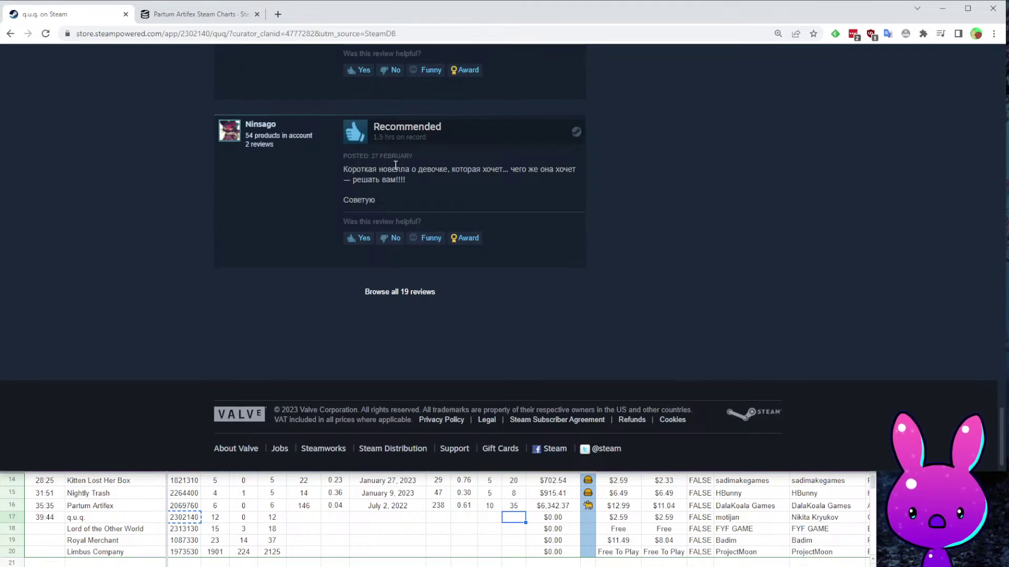
scroll(579, 261, "up", 20)
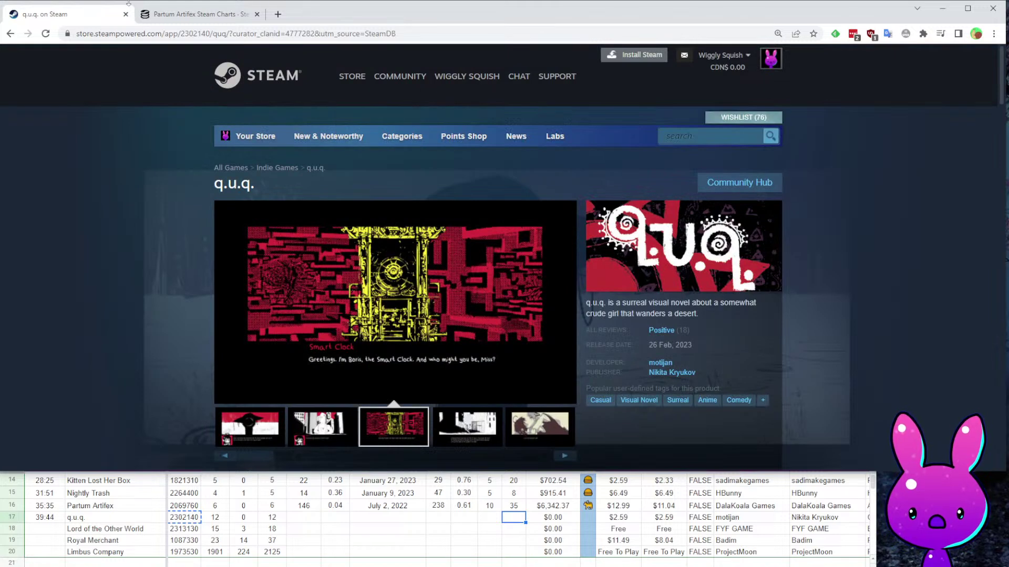
Load the SteamDB charts page for q.u.q. using app ID 2302140.
left_click(195, 14)
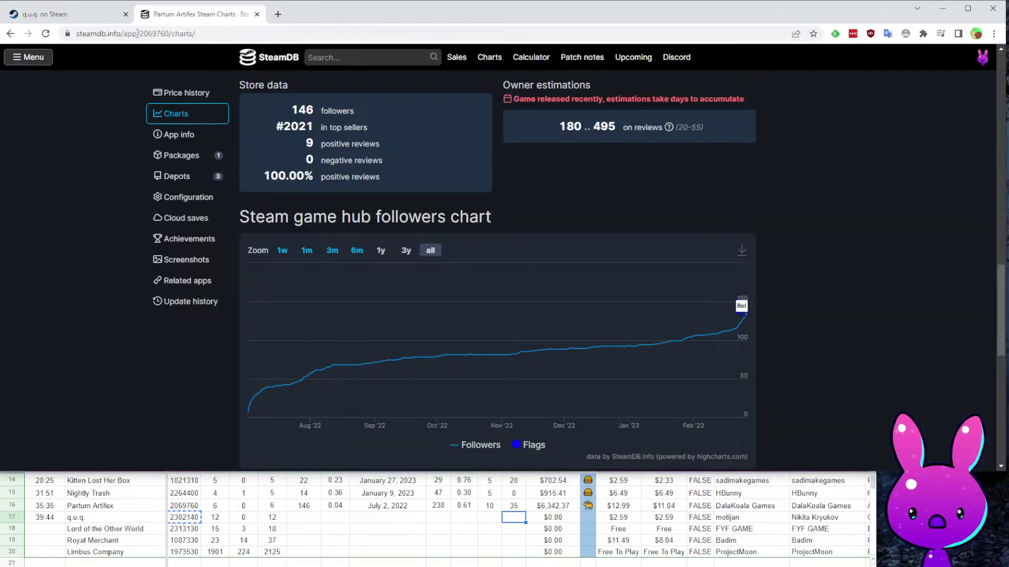
left_click(165, 33)
double_click(165, 33)
type("2302140")
key("Return")
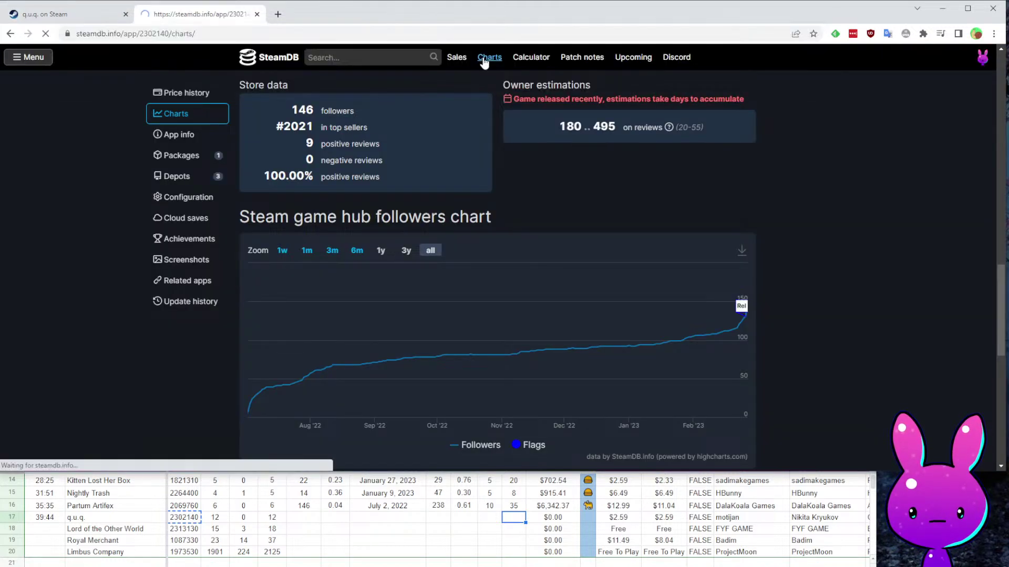
Find where the q.u.q. followers chart starts and enter 2/2/2023 as its store release date in the spreadsheet.
scroll(503, 188, "down", 10)
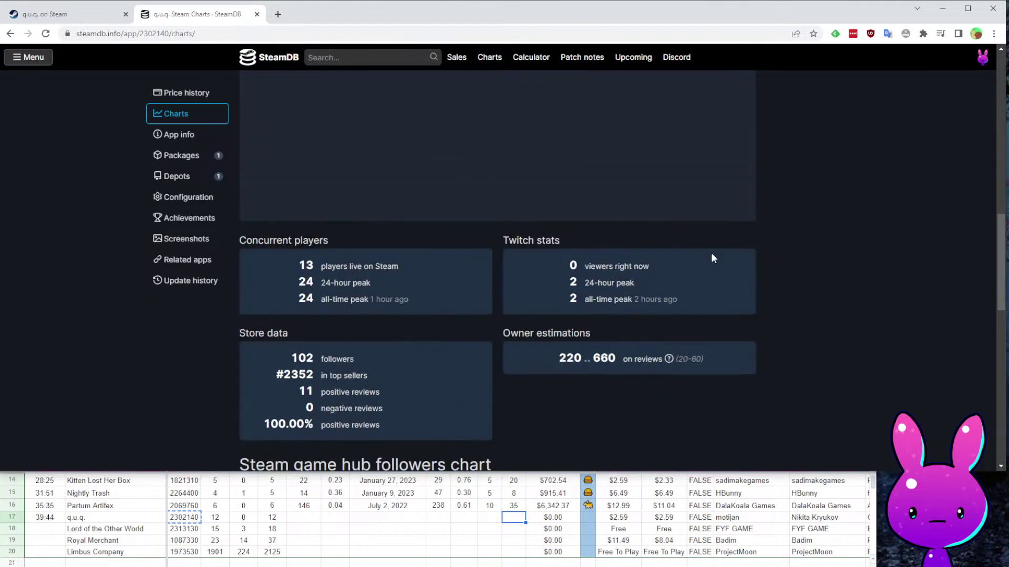
scroll(650, 288, "down", 3)
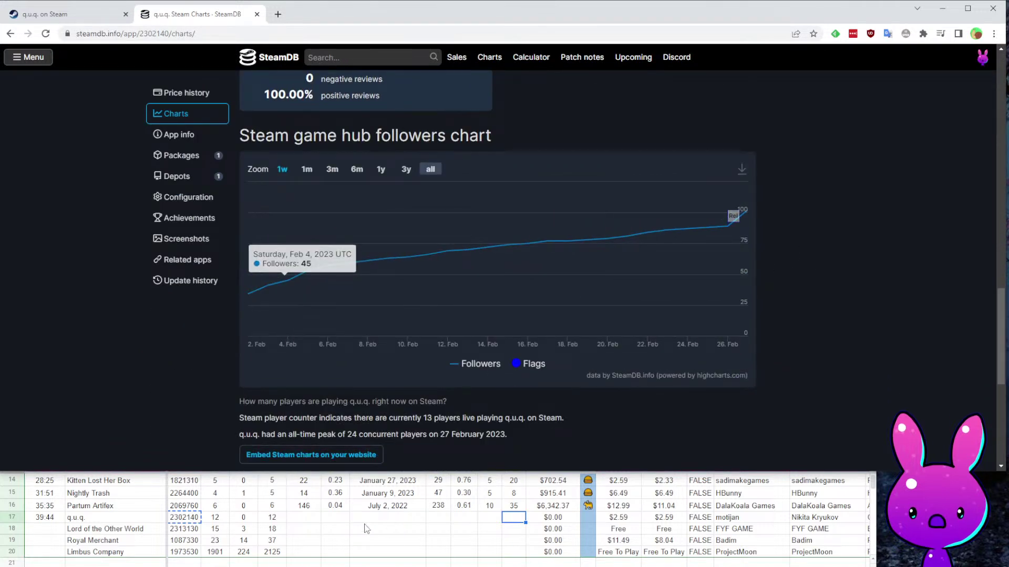
left_click(393, 515)
left_click(404, 515)
type("2/2/2023")
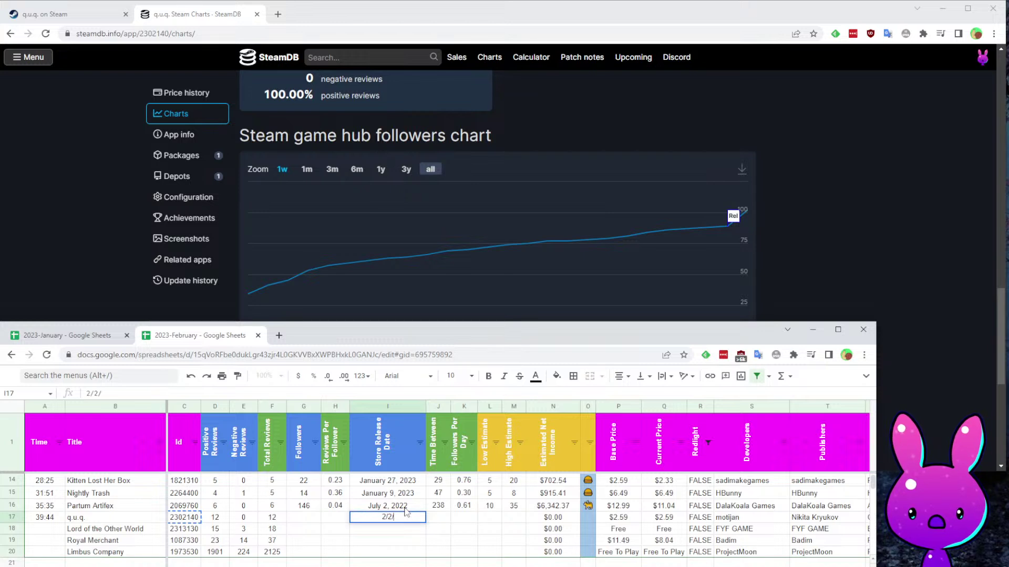
key("Return")
Copy the follower count 102 from SteamDB's store data into the Followers cell of the q.u.q. row.
key("Up")
key("Up")
key("Left")
key("Left")
key("Down")
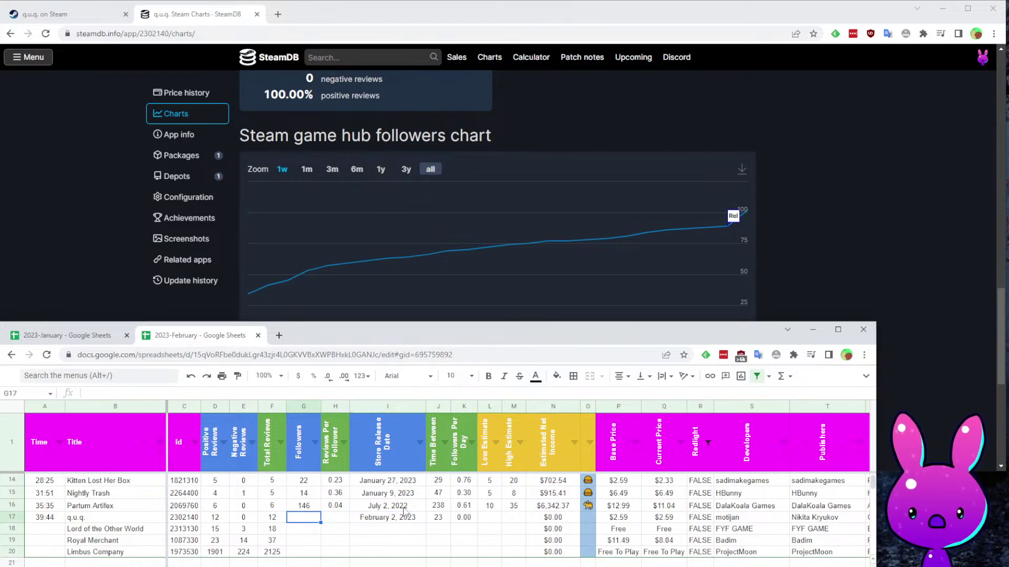
scroll(670, 153, "up", 4)
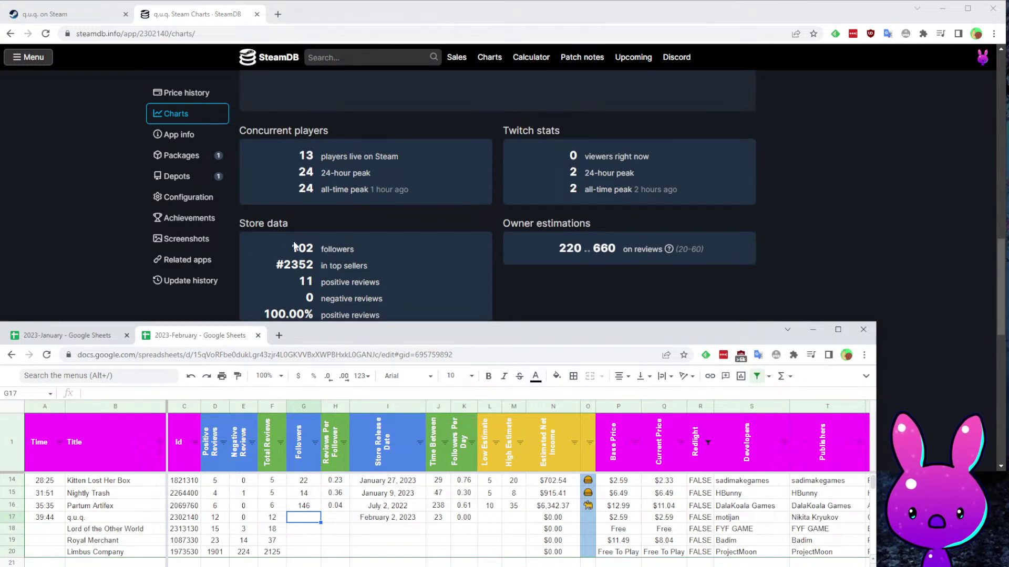
left_click_drag(295, 247, 314, 248)
key("ctrl+c")
left_click(310, 515)
key("ctrl+v")
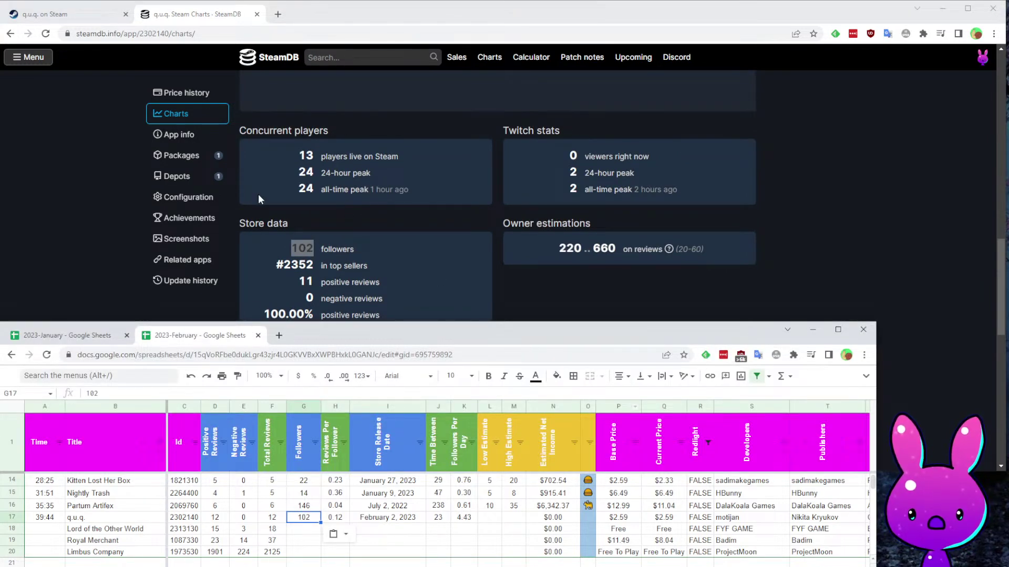
Search Google for the game title q.u.q. from its Steam store page and look through the first results.
left_click(53, 14)
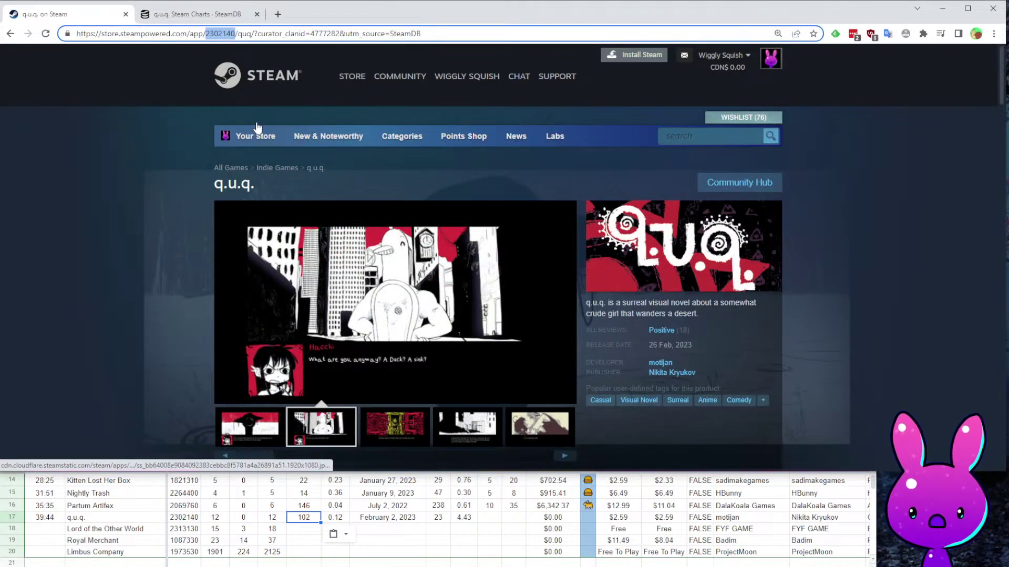
left_click_drag(201, 194, 268, 193)
right_click(270, 190)
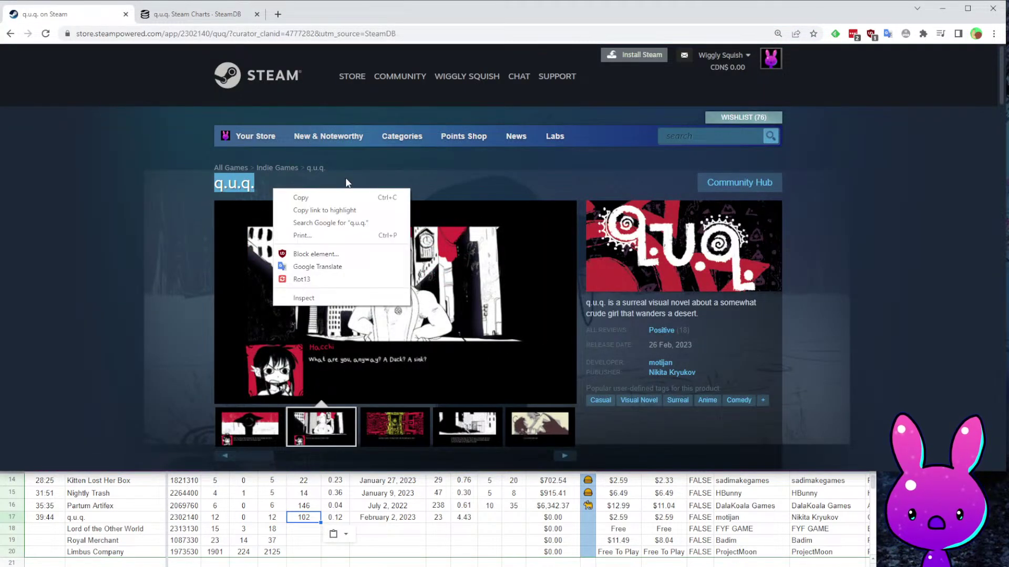
left_click(357, 223)
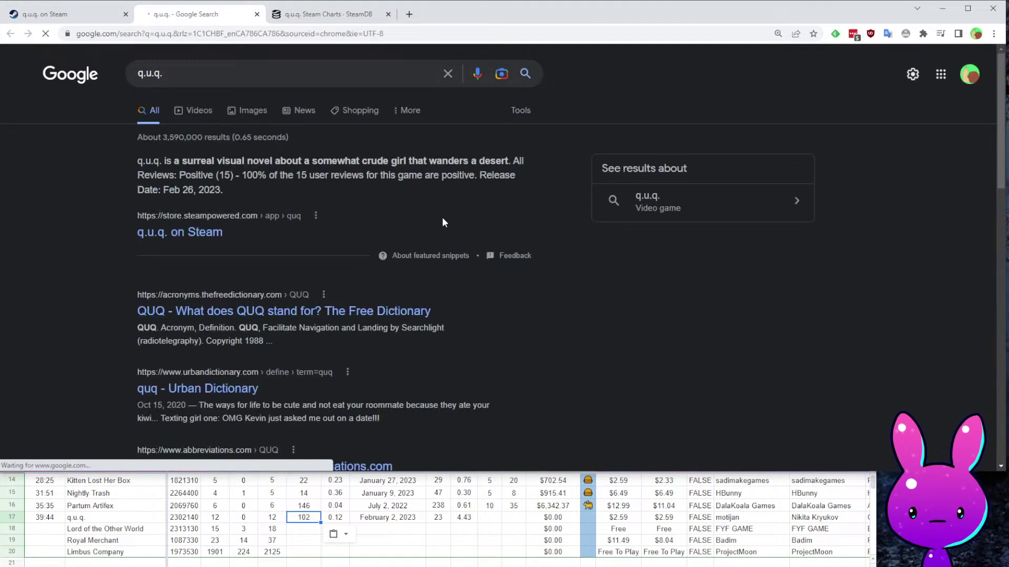
scroll(523, 363, "down", 3)
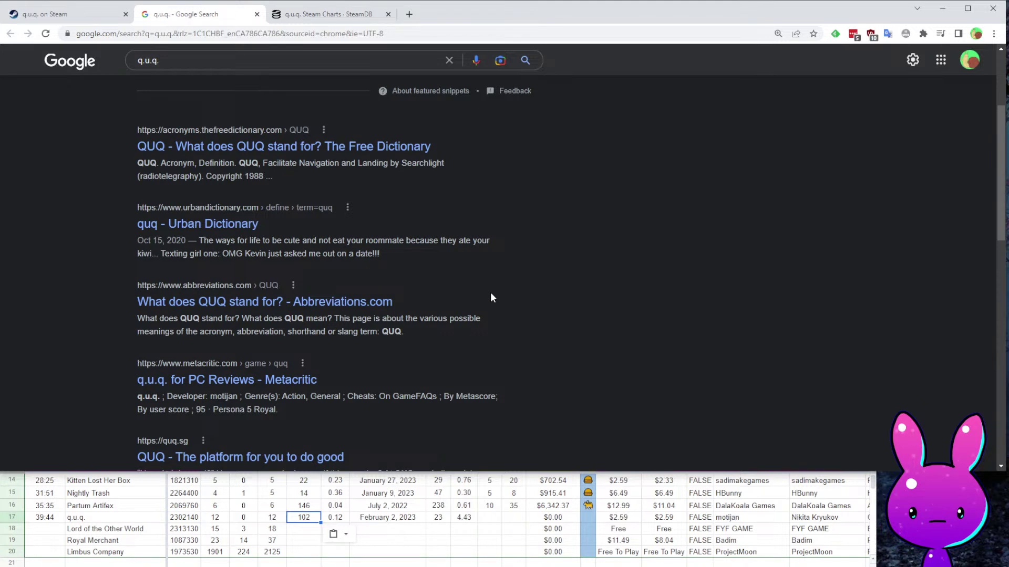
Read the Urban Dictionary definition of quq, then return to the search results.
left_click(153, 225)
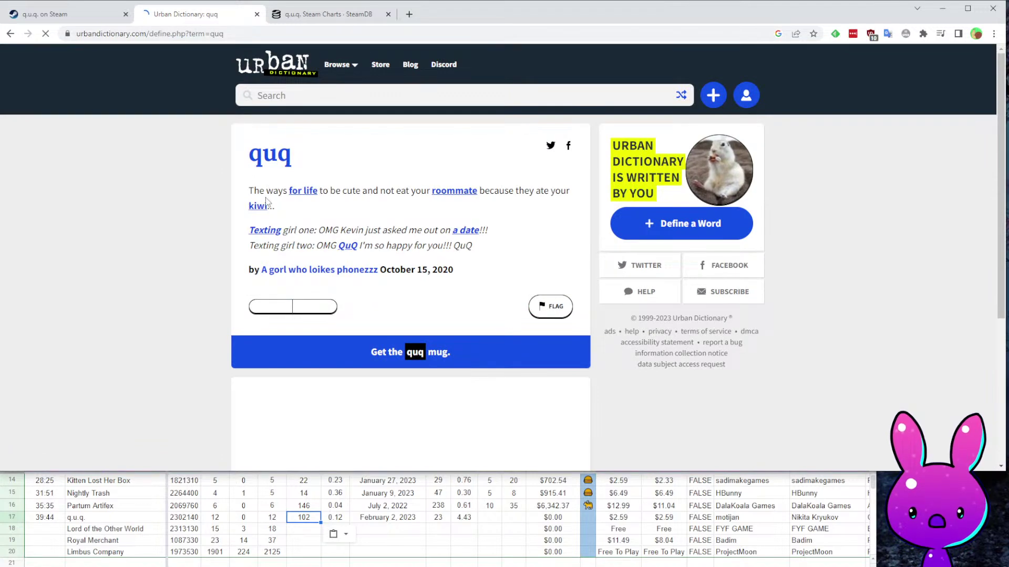
left_click_drag(334, 197, 551, 202)
left_click(327, 214)
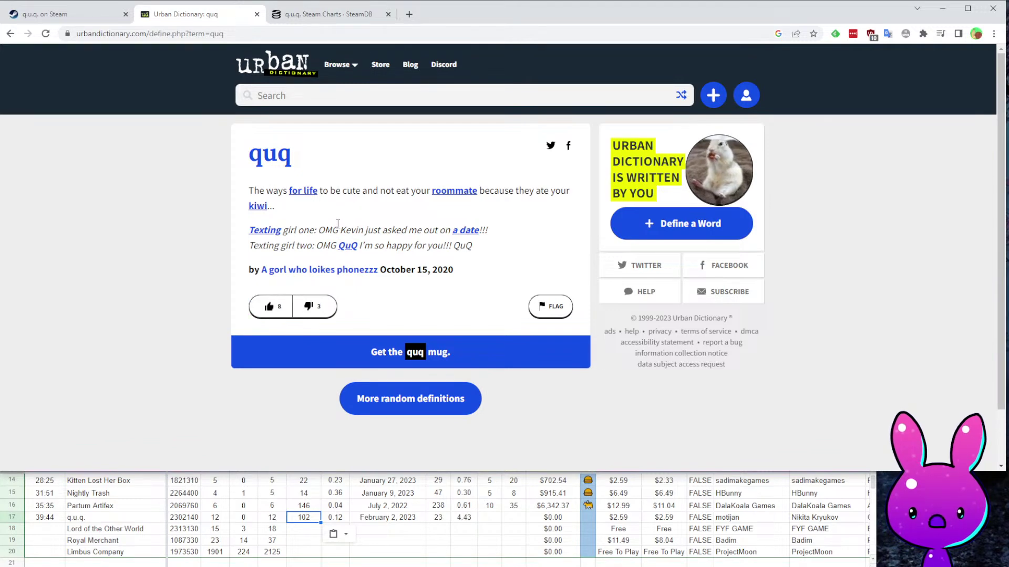
key("alt+Left")
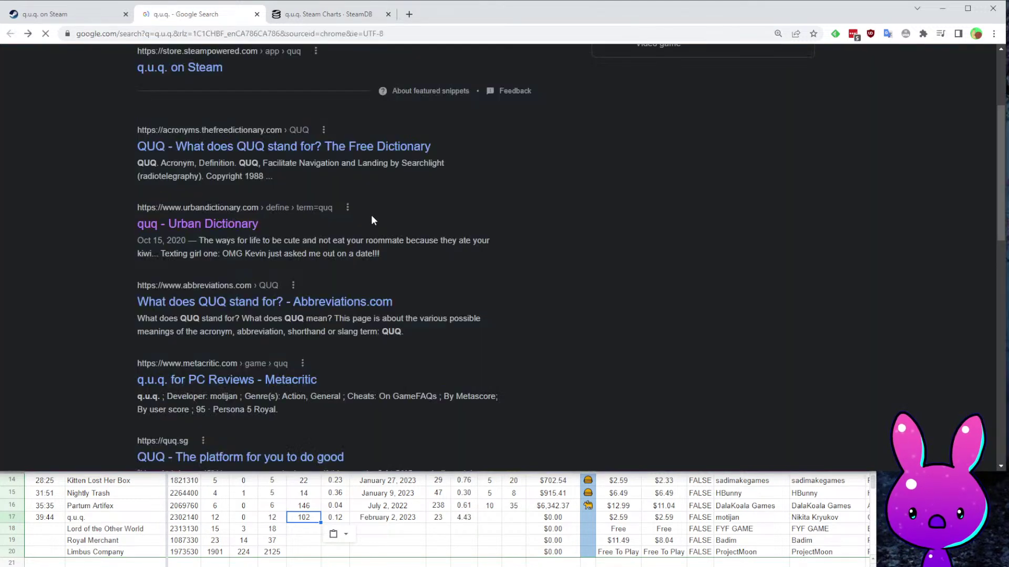
Look through the remaining Google results for q.u.q. and close the search page to return to the Steam store page.
scroll(526, 247, "down", 7)
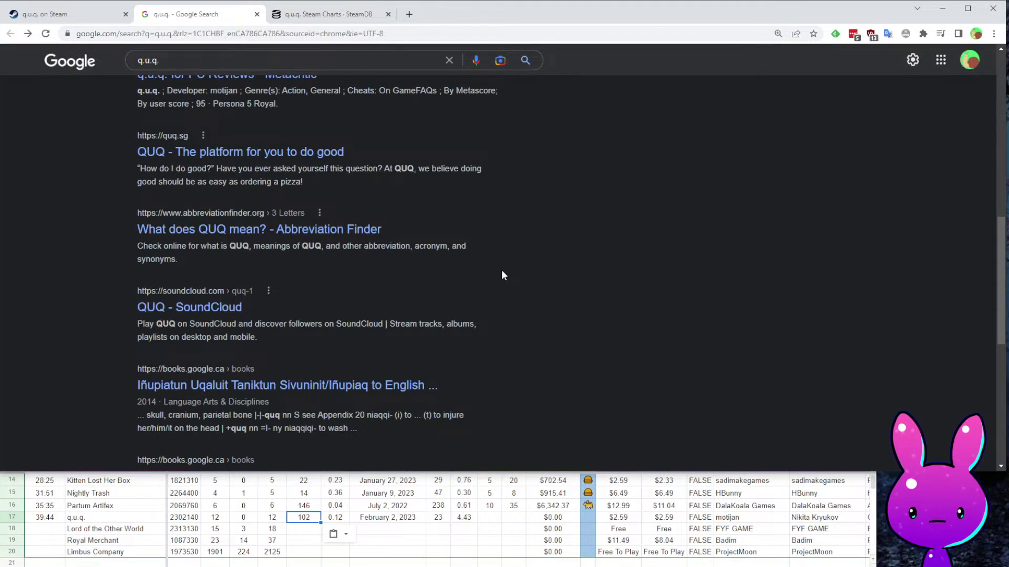
scroll(356, 277, "up", 7)
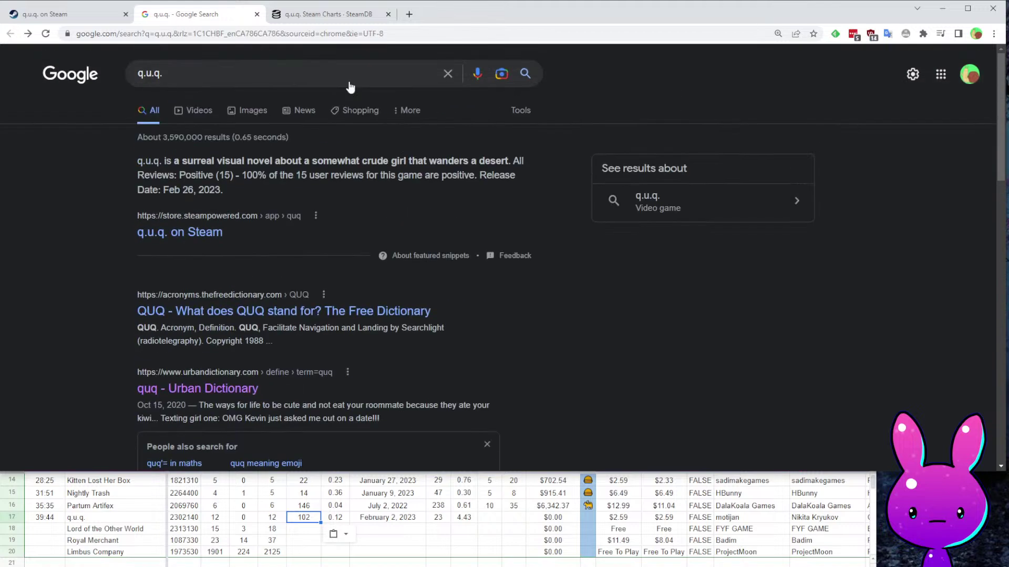
middle_click(192, 14)
left_click(164, 353)
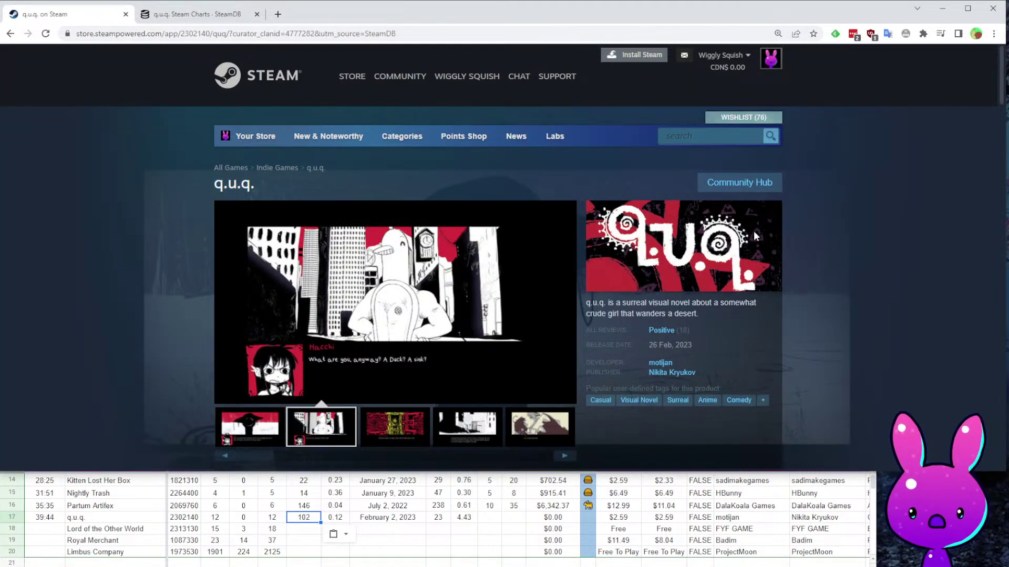
Glance over the q.u.q. store page again and enter a low estimate of 20 and a high estimate of 40 in its row.
scroll(500, 287, "down", 7)
scroll(500, 288, "up", 7)
scroll(530, 270, "down", 15)
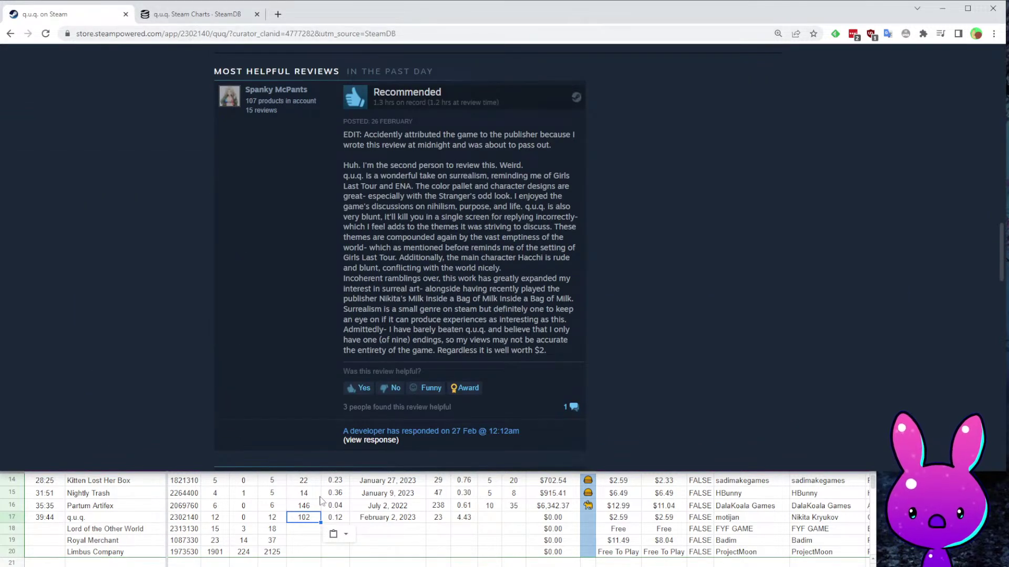
left_click(433, 521)
left_click(487, 528)
left_click(486, 518)
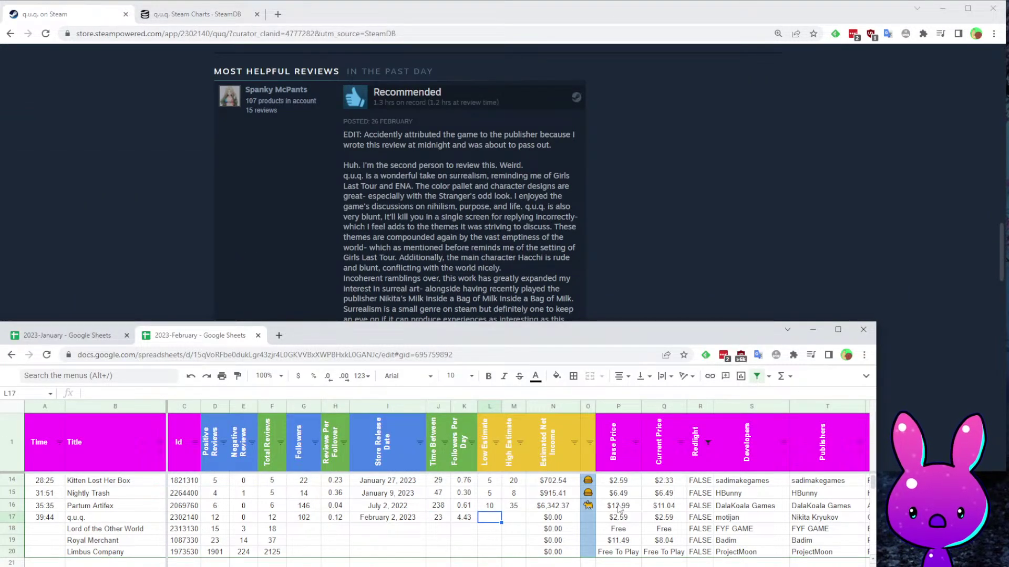
type("20")
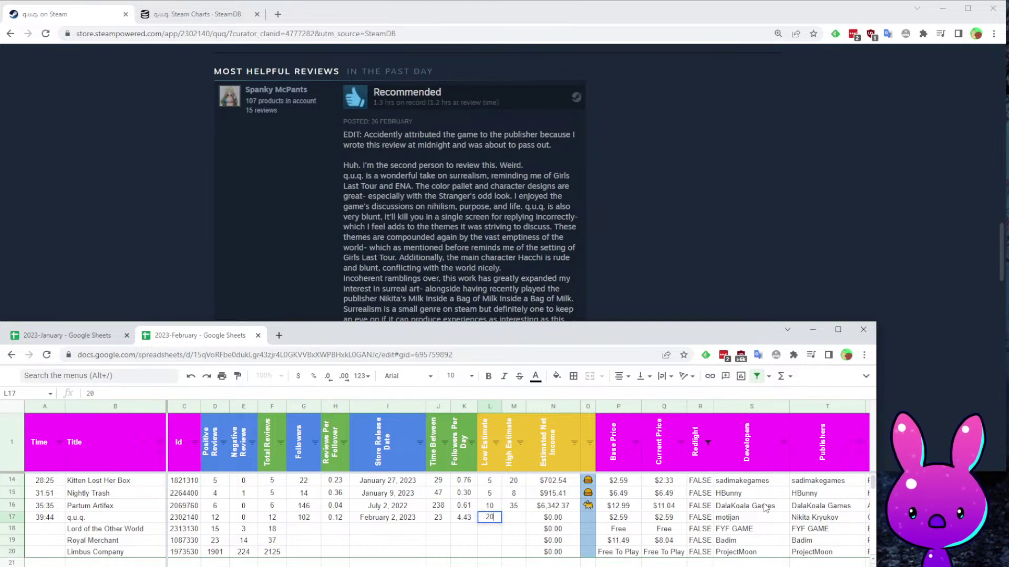
key("Tab")
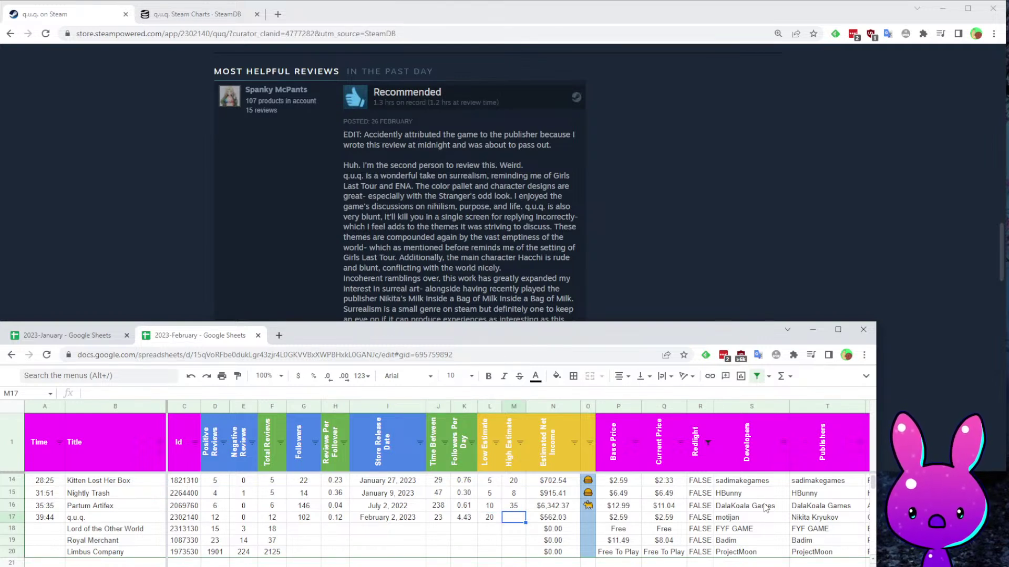
type("40")
key("Return")
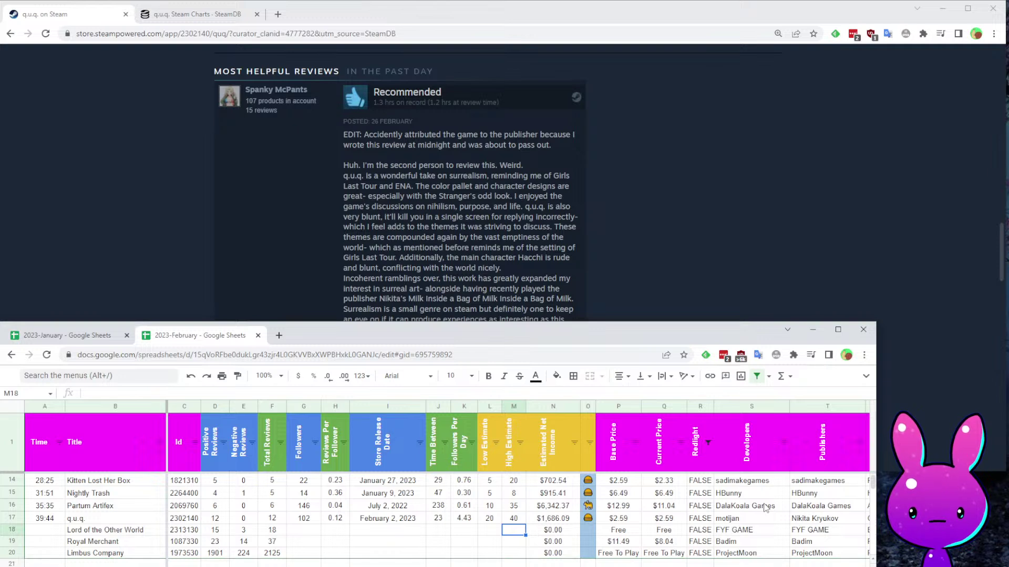
key("Up")
key("Right")
key("Right")
key("Right")
key("Right")
key("Right")
key("Right")
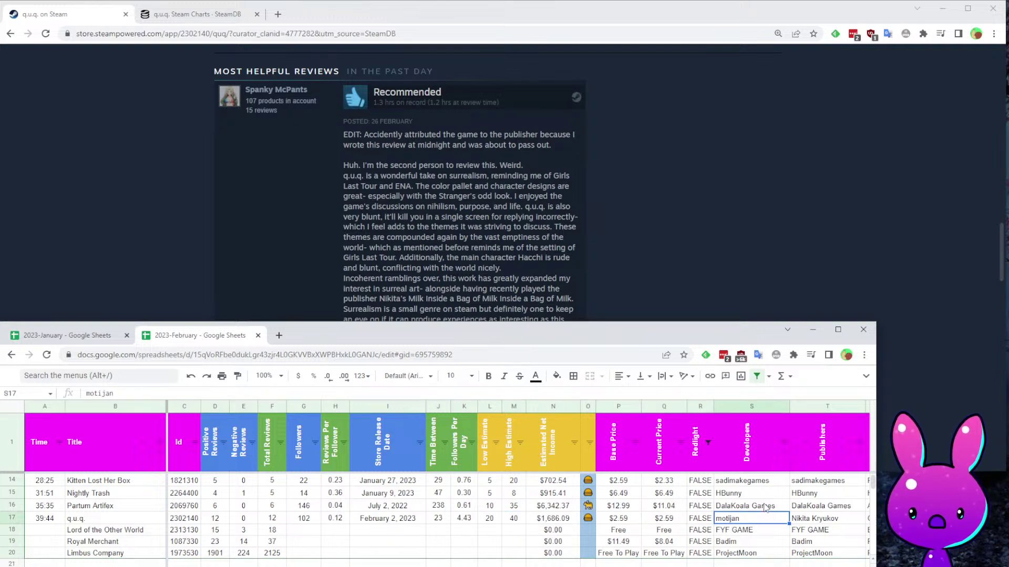
Enter the time 43:17 for Lord of the Other World and copy its app ID 2313130.
key("Home")
key("Down")
key("Down")
key("Down")
key("Down")
key("Down")
key("Up")
key("Up")
key("Up")
key("Up")
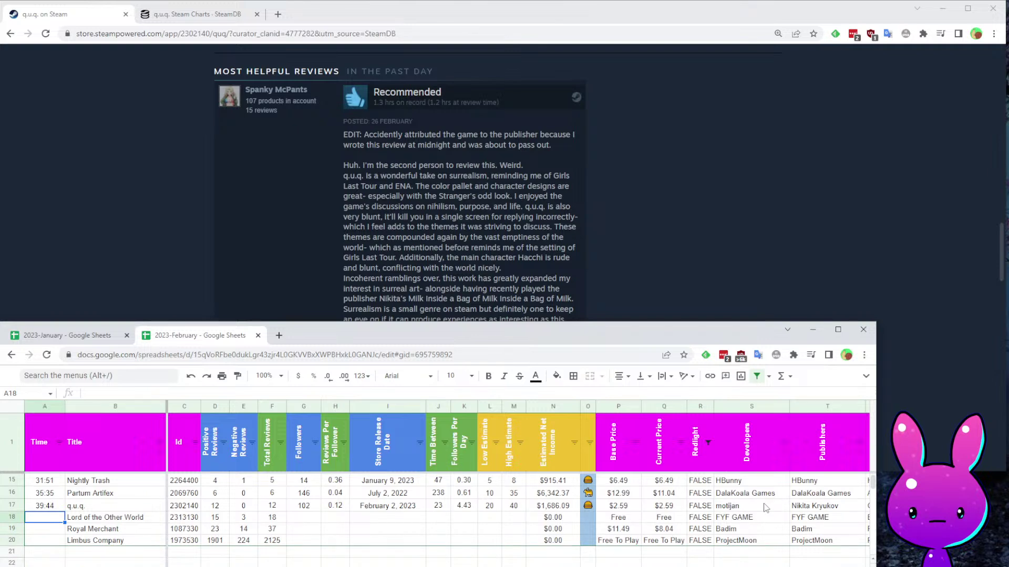
type("43:17")
key("Tab")
key("Tab")
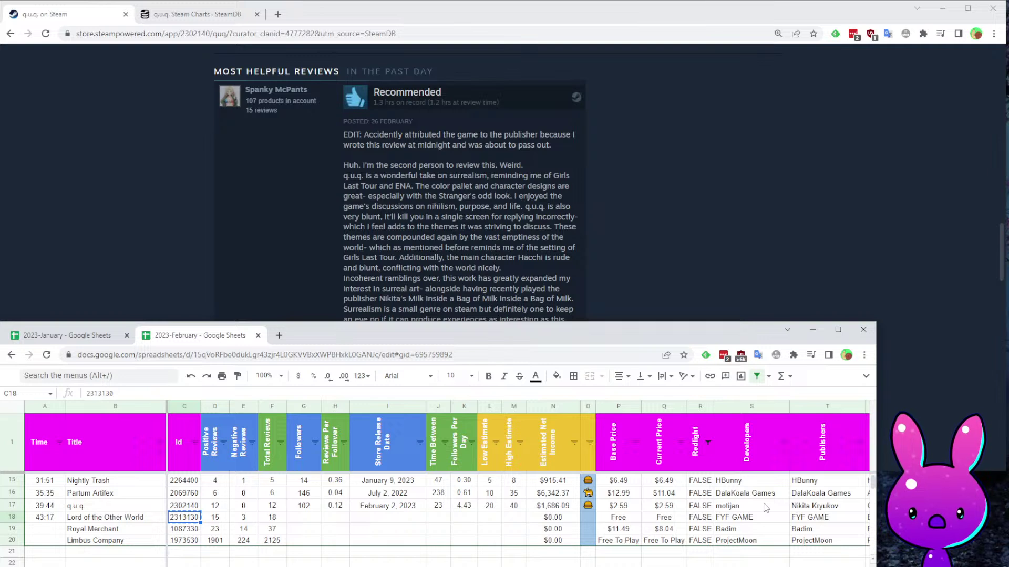
key("ctrl+c")
key("Tab")
key("Tab")
key("Tab")
key("Tab")
key("Tab")
key("Tab")
key("Tab")
key("Tab")
key("Tab")
key("Tab")
key("Tab")
key("Tab")
key("Tab")
key("Tab")
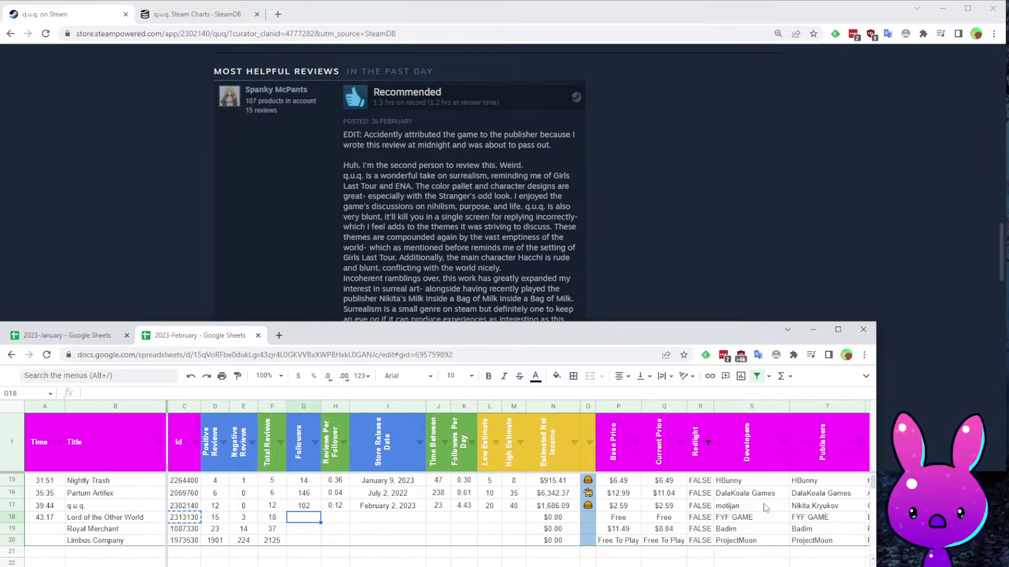
key("Right")
key("Right")
key("Right")
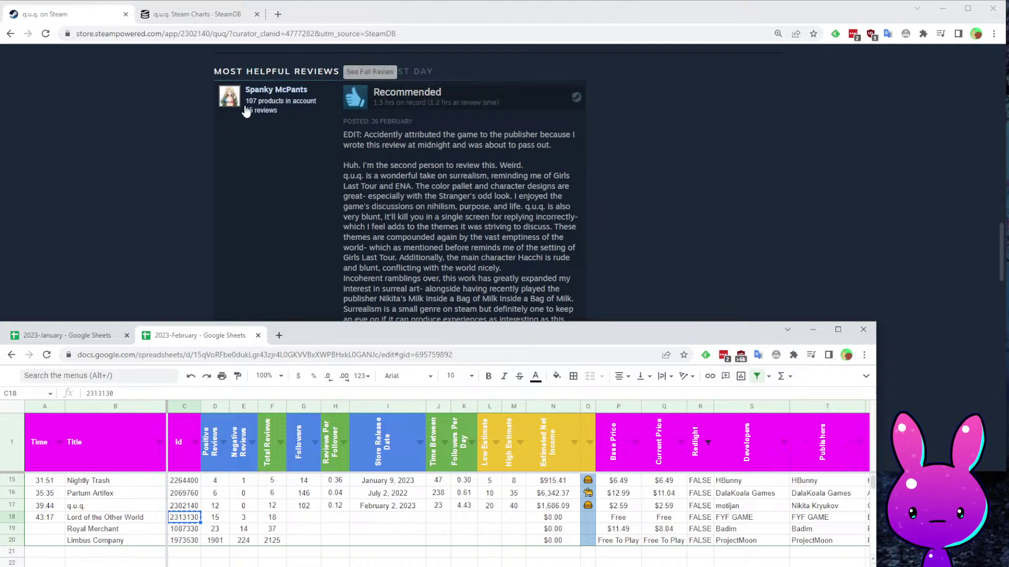
Open the Steam store page of Lord of the Other World by replacing the app ID in the store address with 2313130.
double_click(217, 34)
key("ctrl+v")
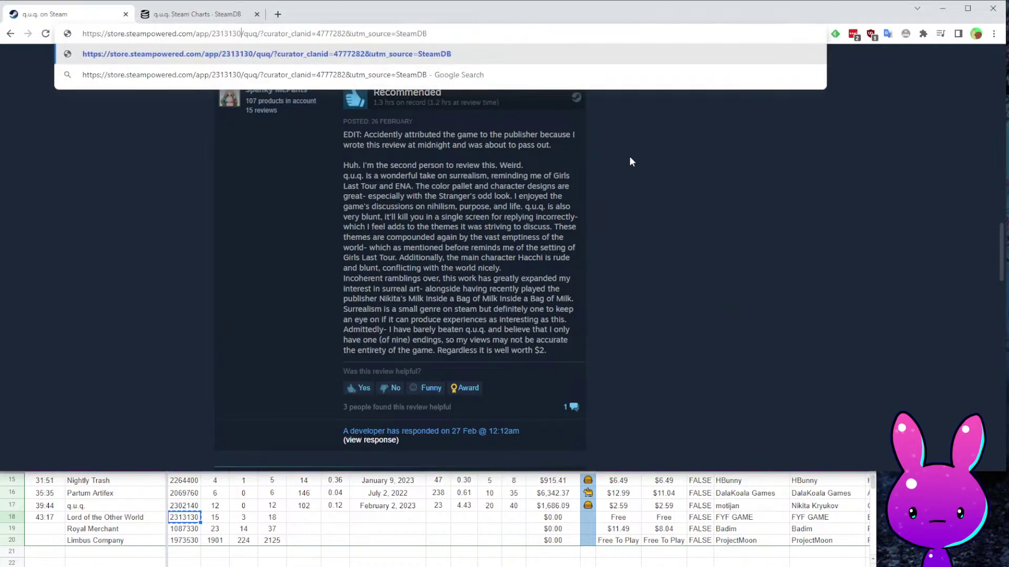
key("Return")
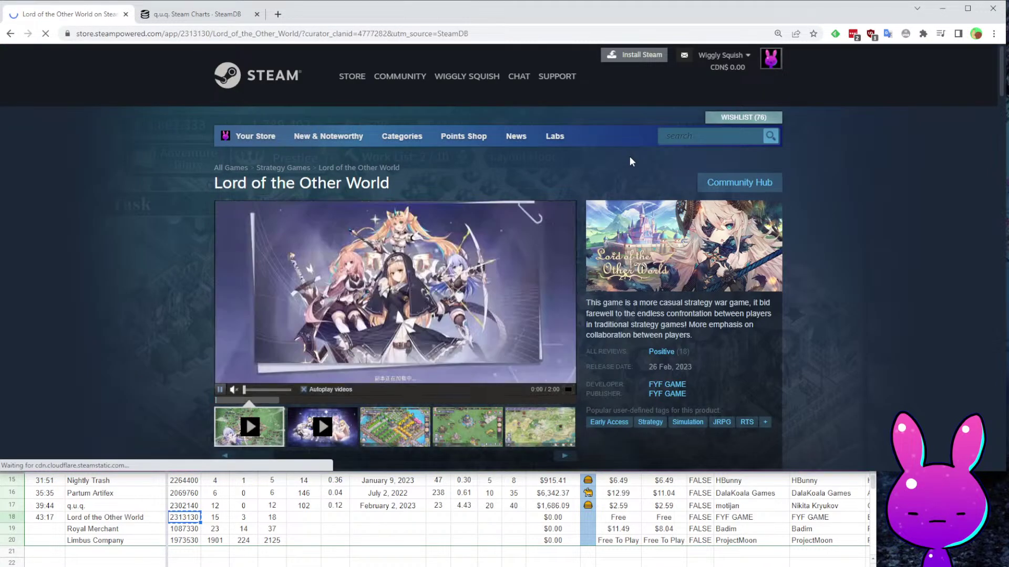
scroll(818, 96, "down", 1)
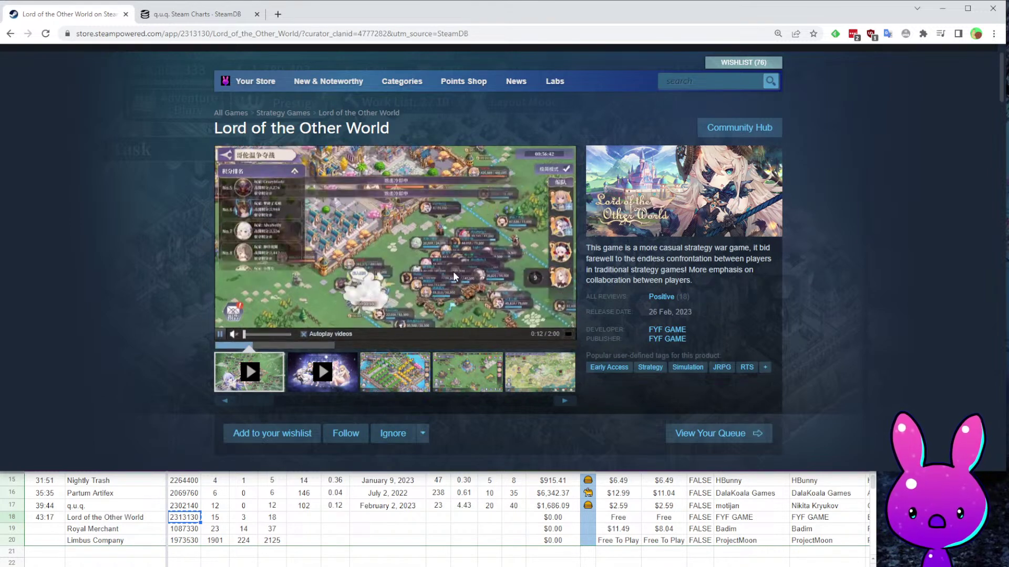
Watch the Lord of the Other World trailer in full screen, then return to the store page.
mouse_move(523, 303)
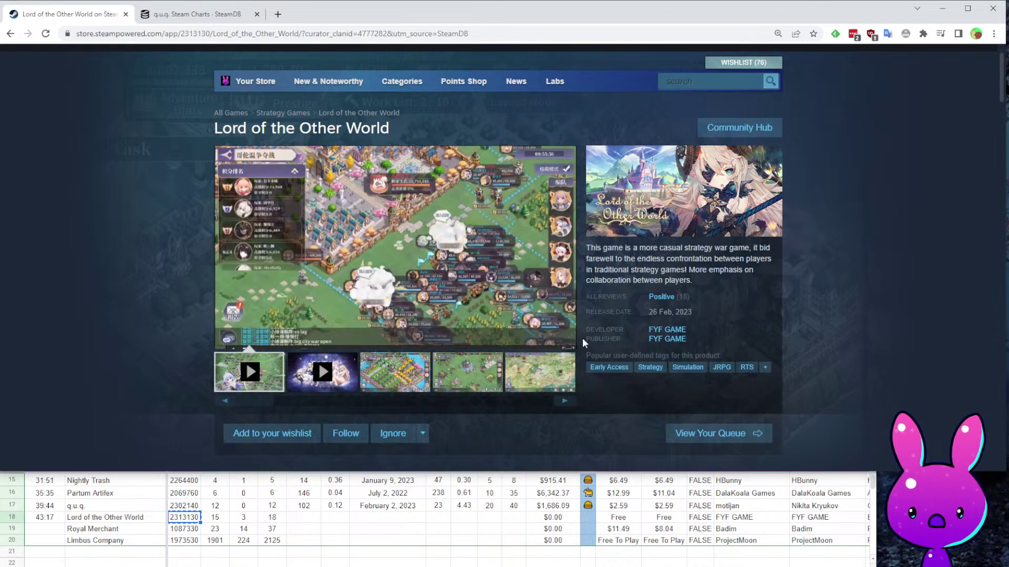
left_click(537, 339)
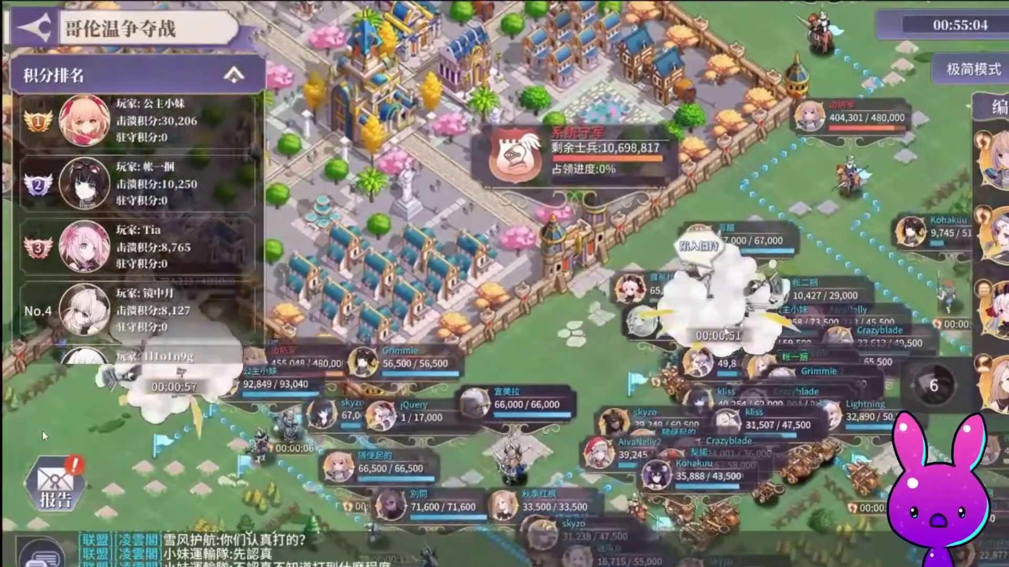
left_click(171, 386)
left_click(394, 496)
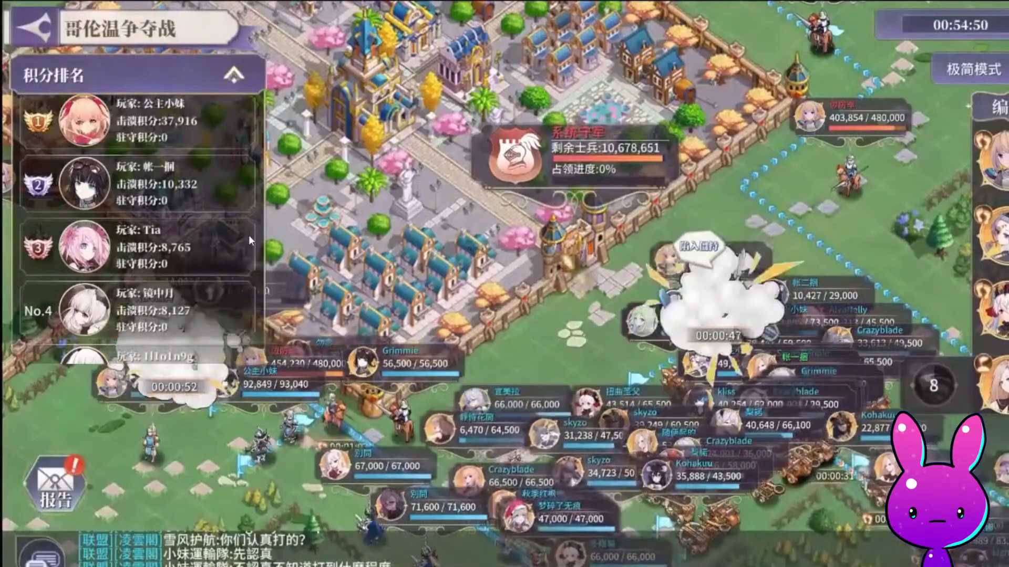
left_click_drag(586, 350, 592, 348)
left_click_drag(798, 211, 816, 228)
left_click_drag(898, 266, 844, 212)
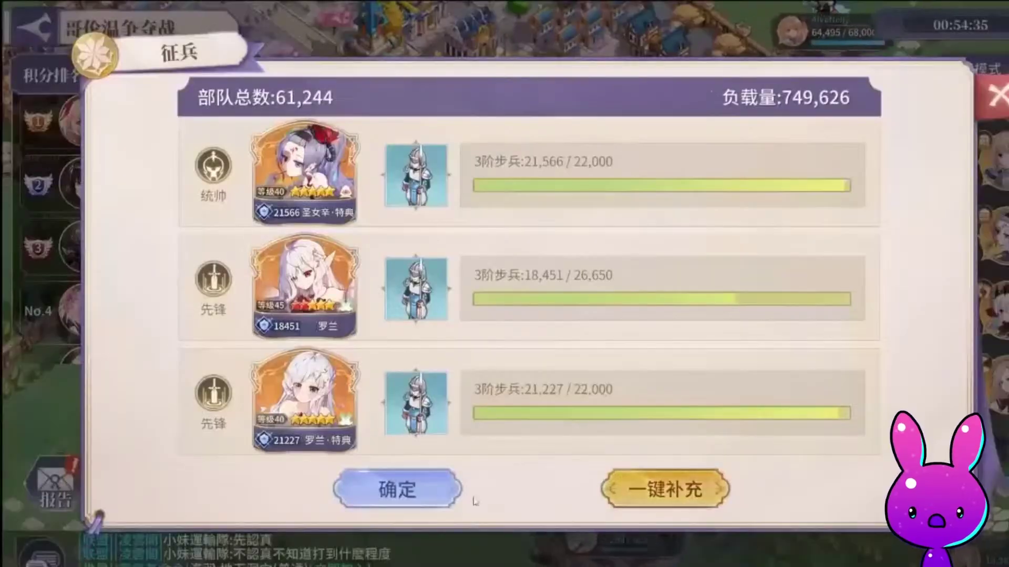
left_click(664, 489)
left_click(397, 489)
key("Escape")
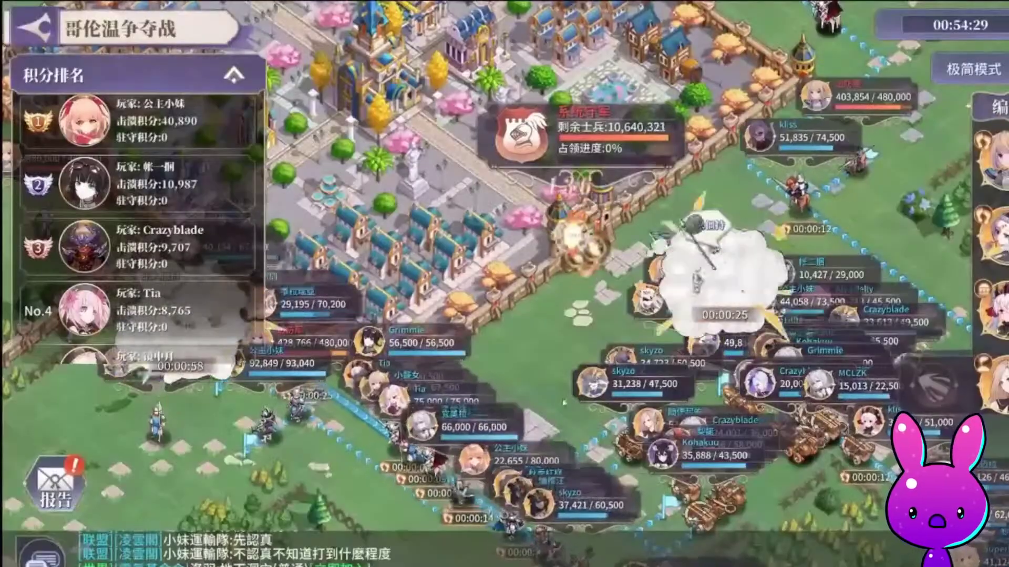
left_click(934, 384)
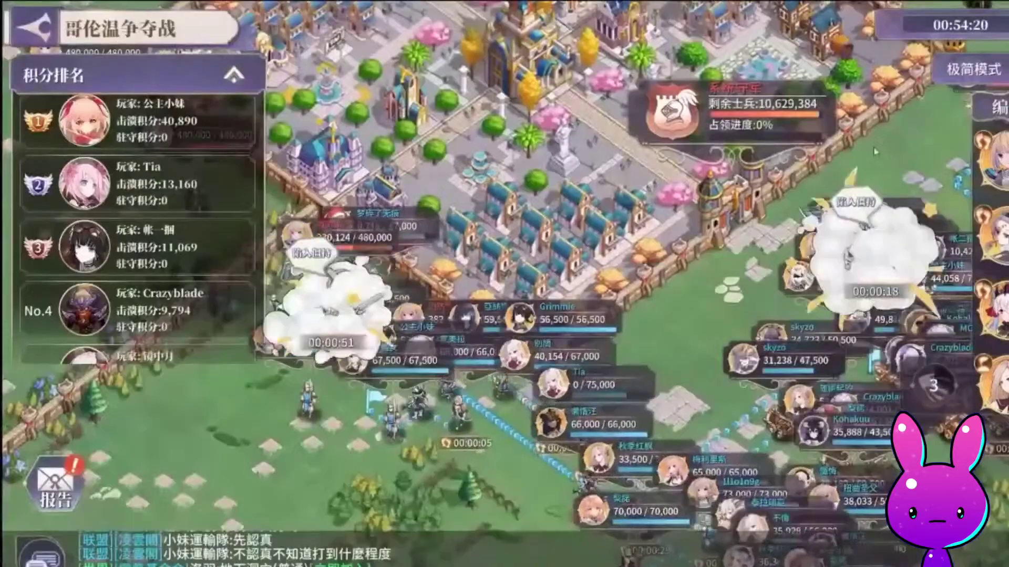
left_click_drag(876, 151, 820, 206)
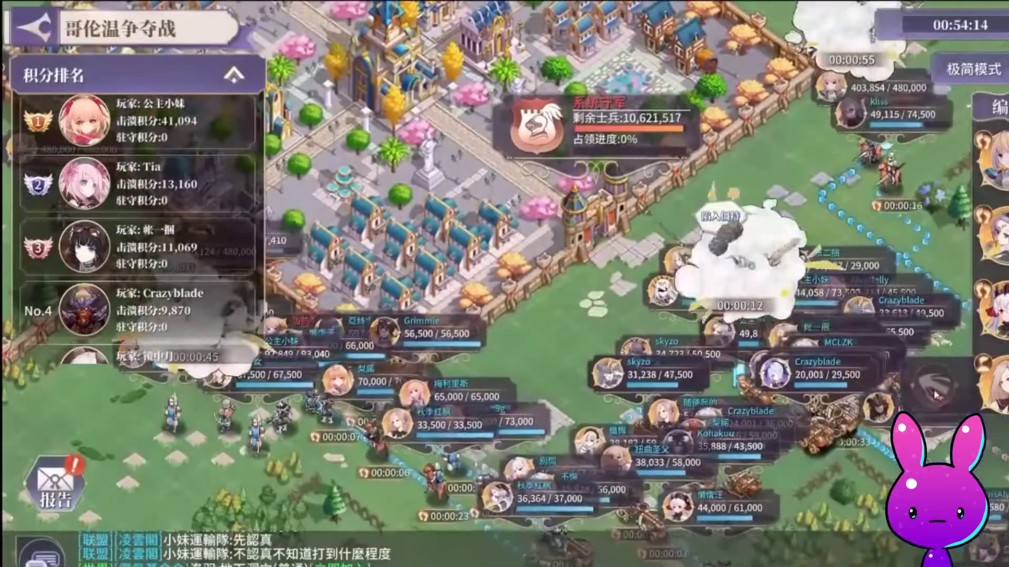
left_click(934, 385)
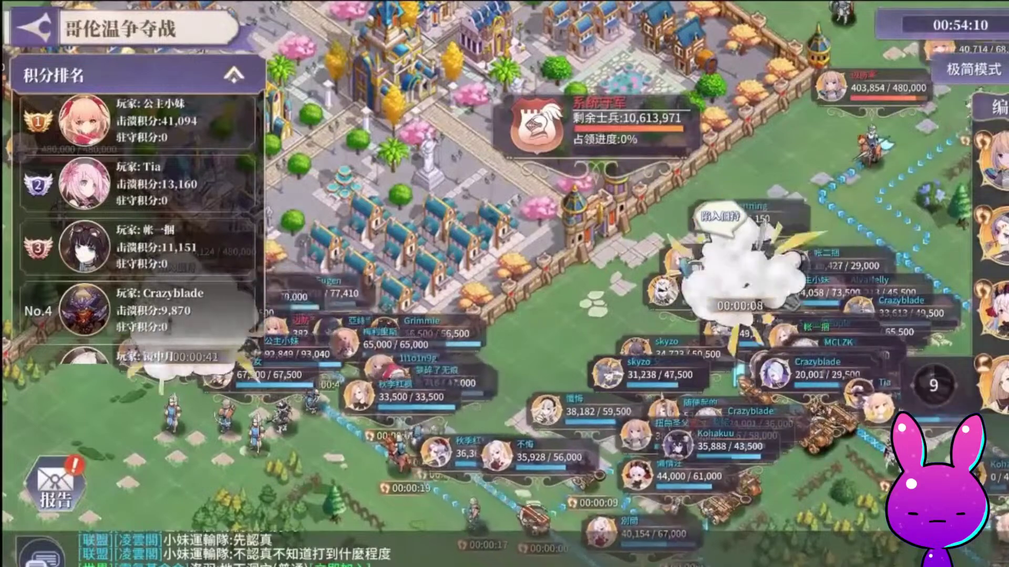
scroll(137, 220, "down", 15)
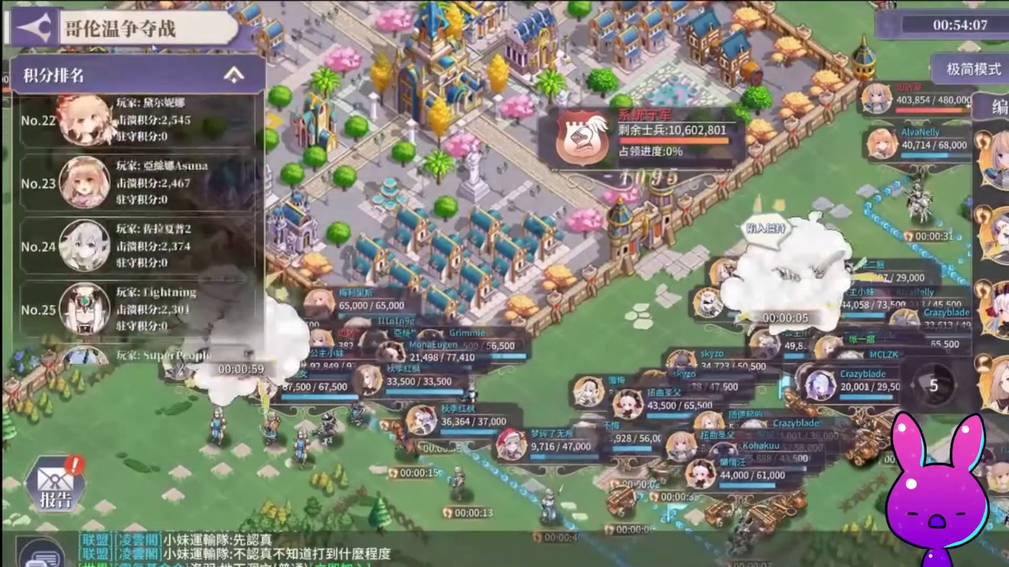
scroll(137, 220, "down", 5)
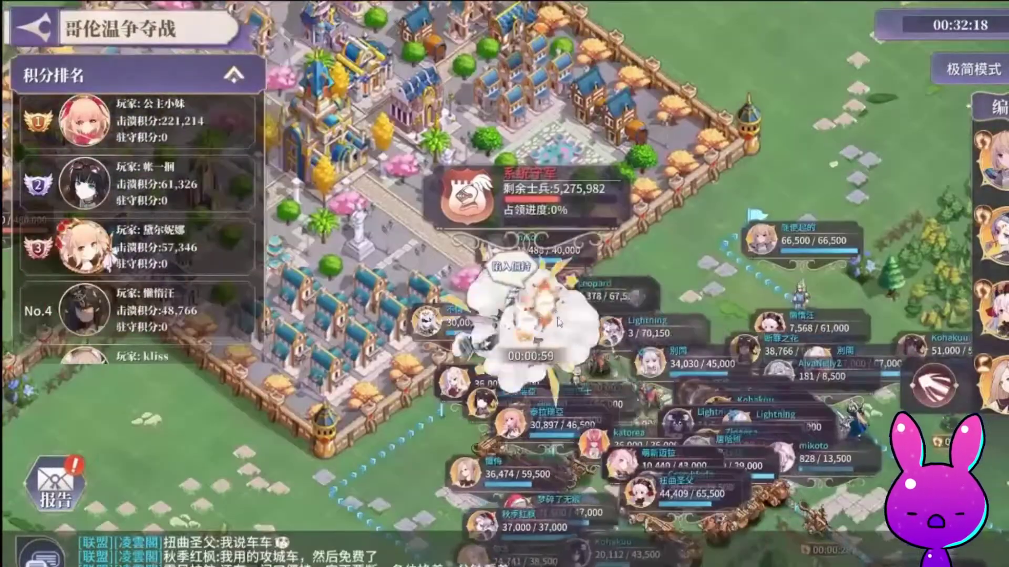
key("Escape")
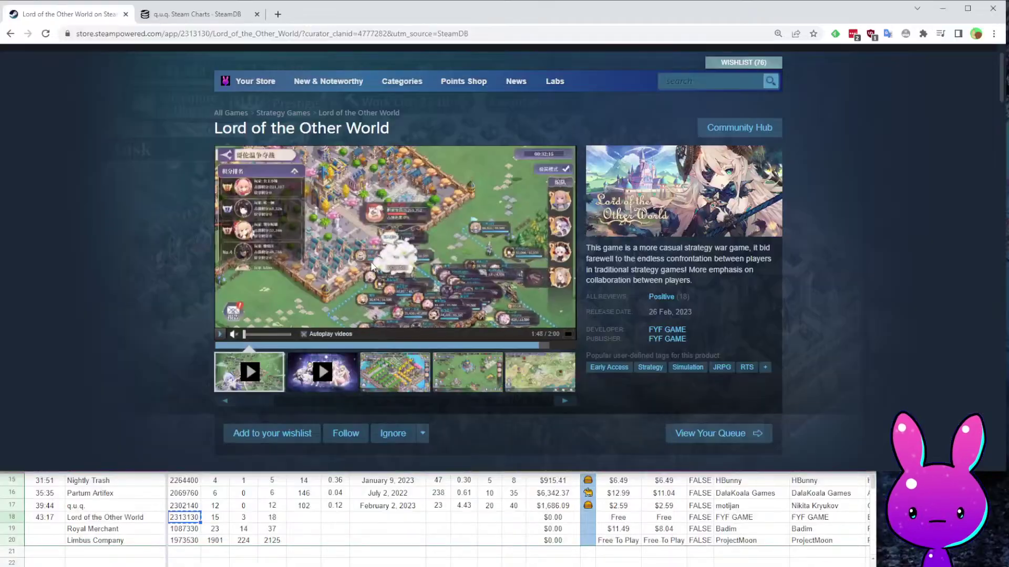
Read the full About This Game description, expanding the truncated text, down to the mature content description and system requirements.
scroll(426, 446, "down", 5)
scroll(426, 446, "down", 8)
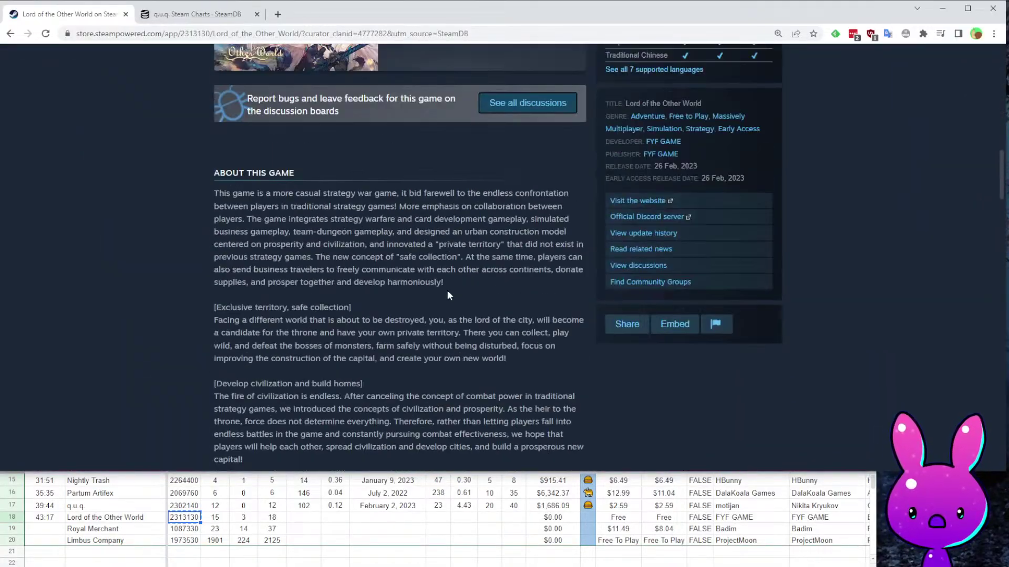
scroll(361, 205, "down", 5)
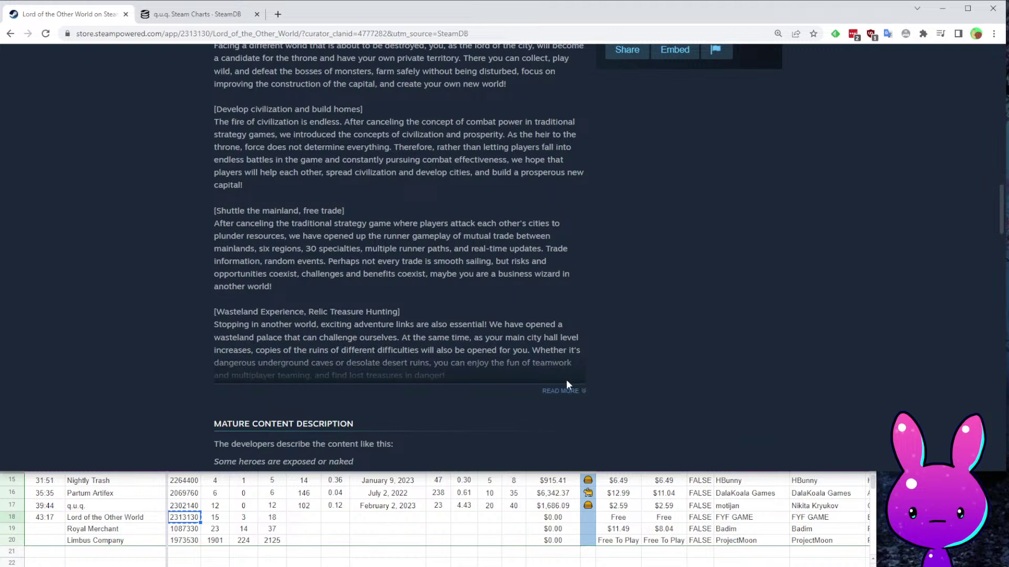
left_click(565, 391)
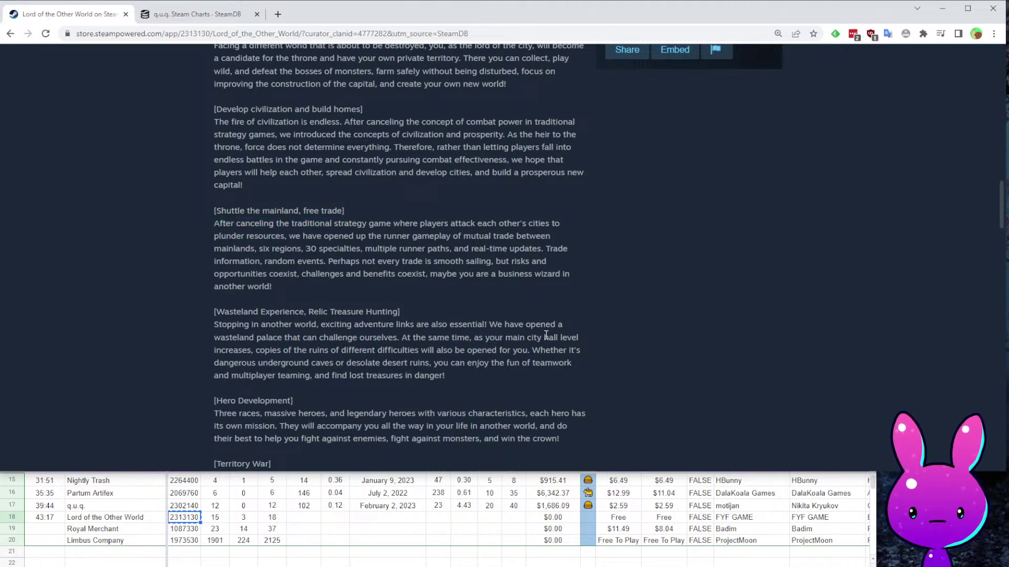
scroll(476, 326, "up", 17)
scroll(569, 320, "down", 11)
scroll(514, 342, "down", 17)
scroll(452, 268, "up", 6)
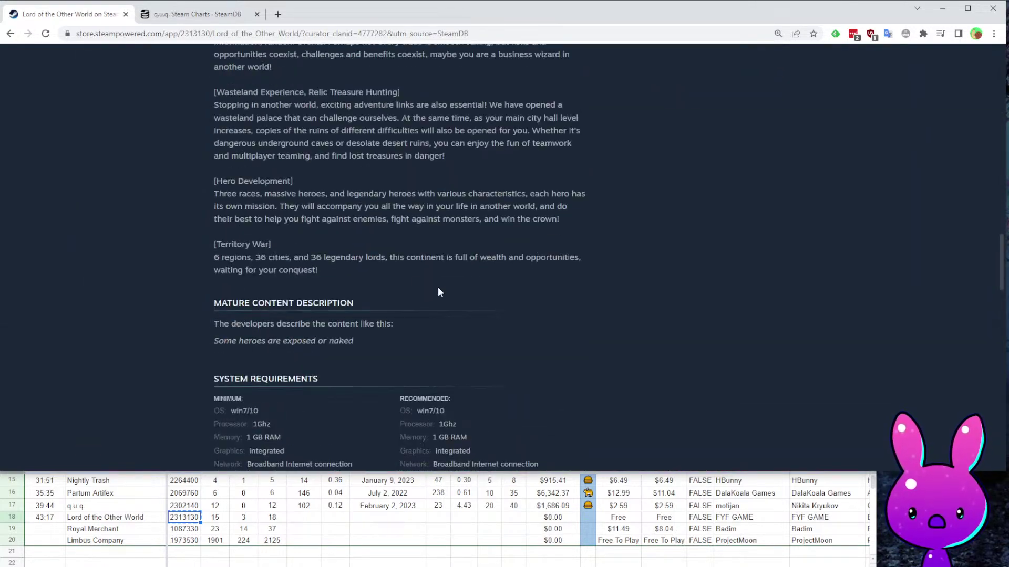
scroll(452, 269, "up", 10)
Read the customer reviews of Lord of the Other World, expanding the truncated Not Recommended review.
scroll(347, 251, "down", 15)
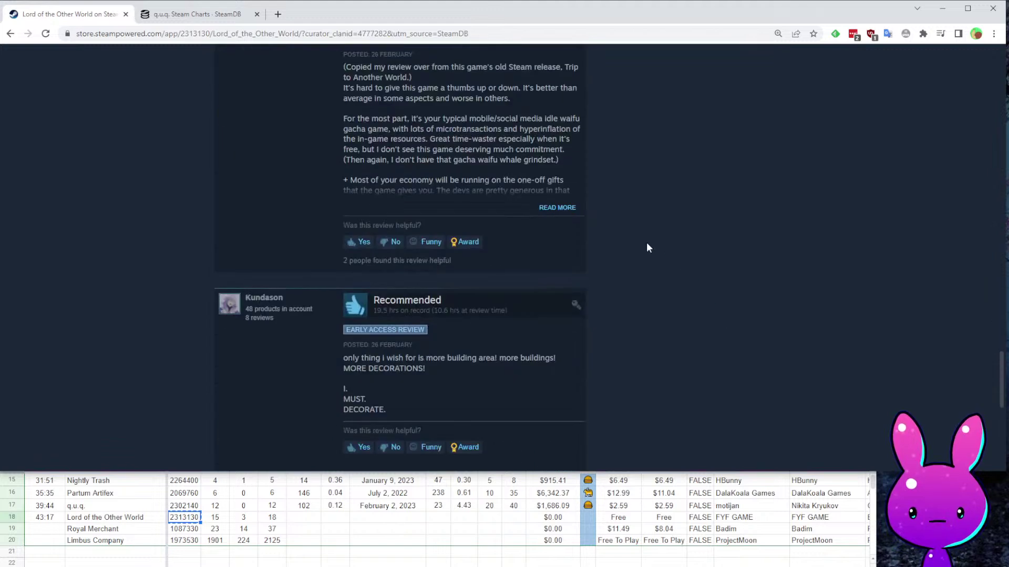
scroll(678, 265, "down", 5)
scroll(651, 310, "up", 9)
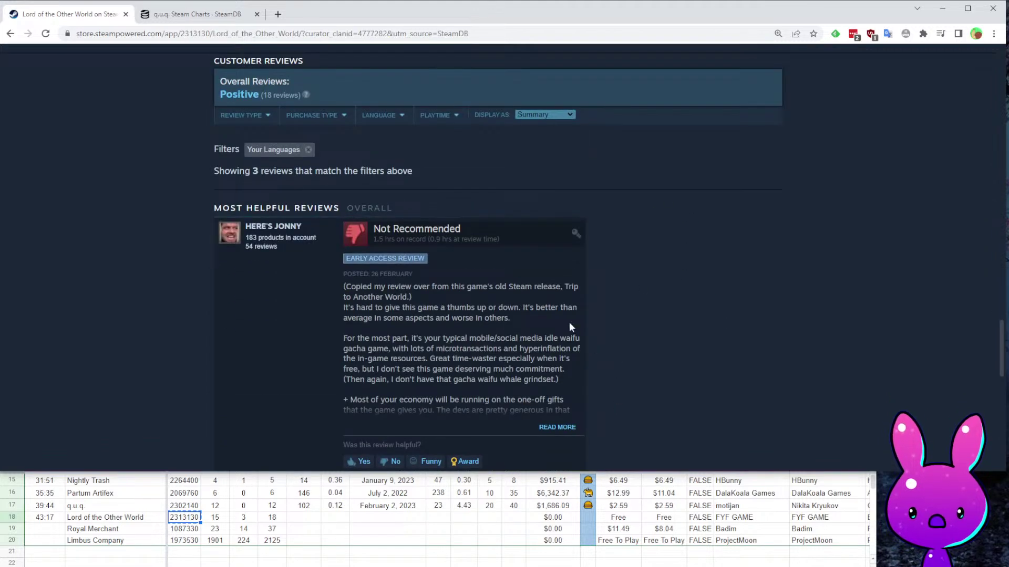
left_click(558, 427)
scroll(672, 355, "up", 20)
scroll(601, 212, "down", 6)
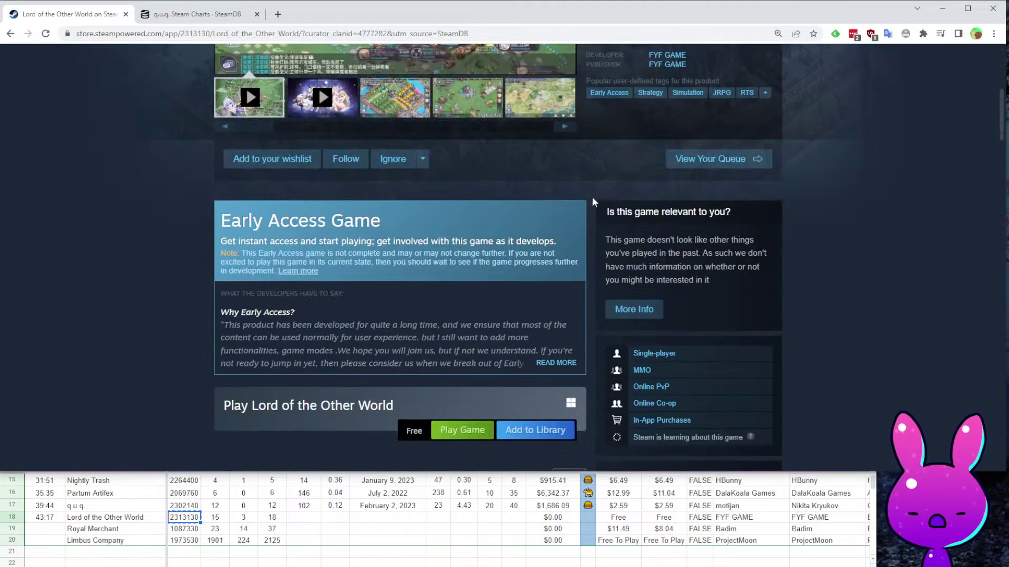
scroll(543, 170, "down", 20)
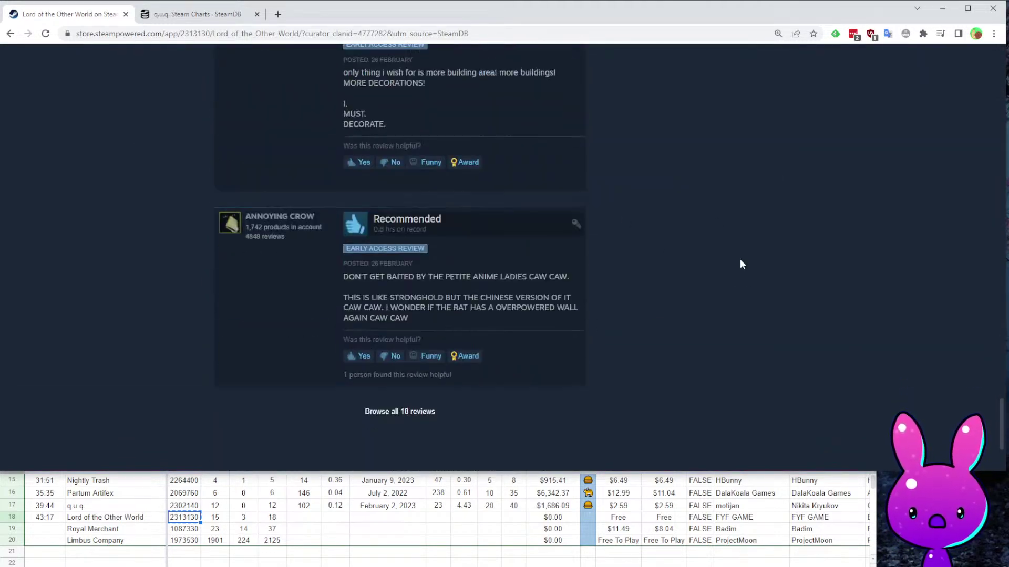
scroll(332, 290, "up", 3)
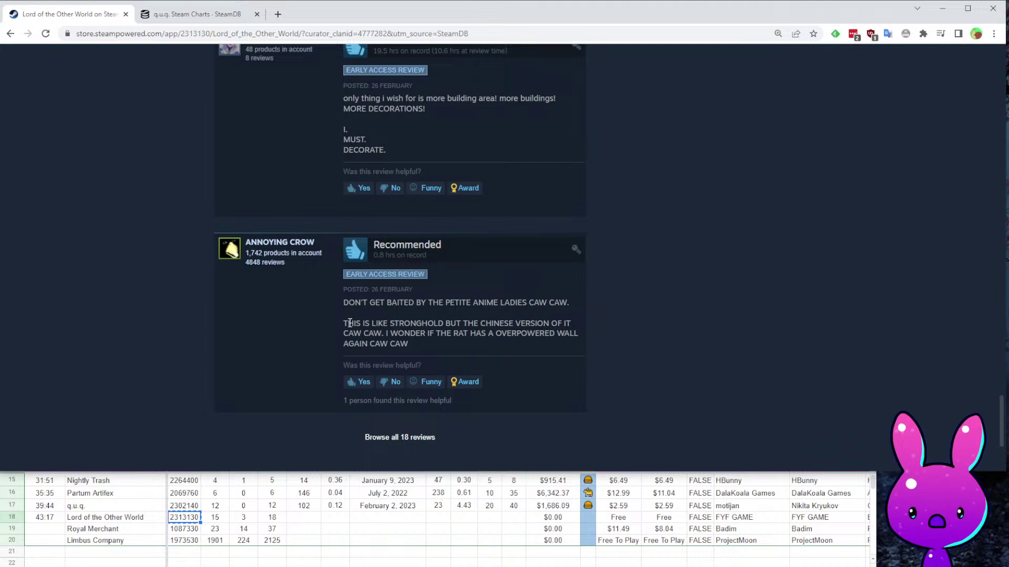
left_click(609, 328)
left_click_drag(347, 315, 565, 324)
left_click(587, 345)
left_click(650, 359)
Load the SteamDB charts page for app ID 2313130 in place of the q.u.q. charts.
scroll(628, 347, "up", 20)
scroll(286, 129, "down", 1)
left_click(168, 34)
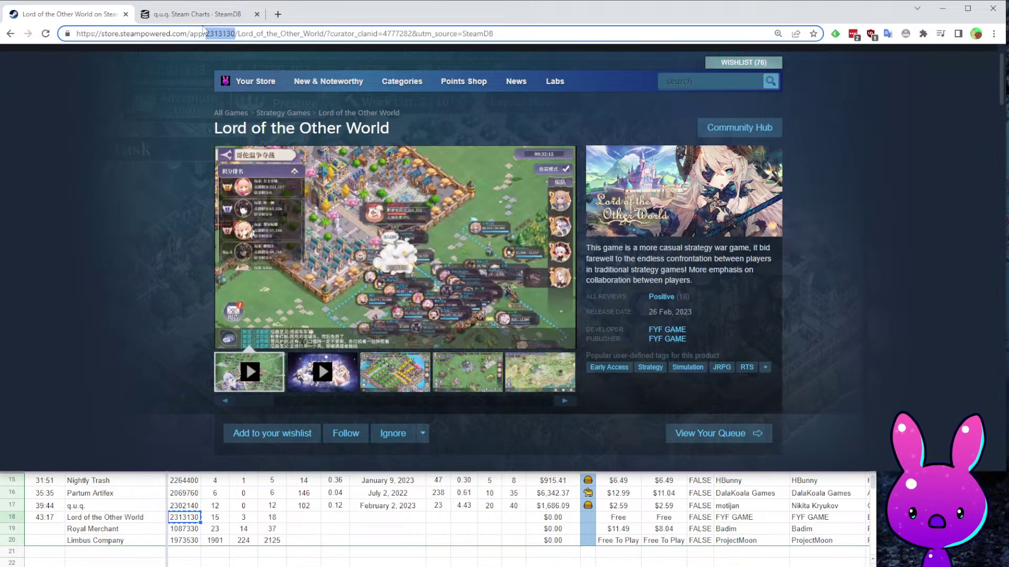
key("ctrl+Tab")
left_click(166, 35)
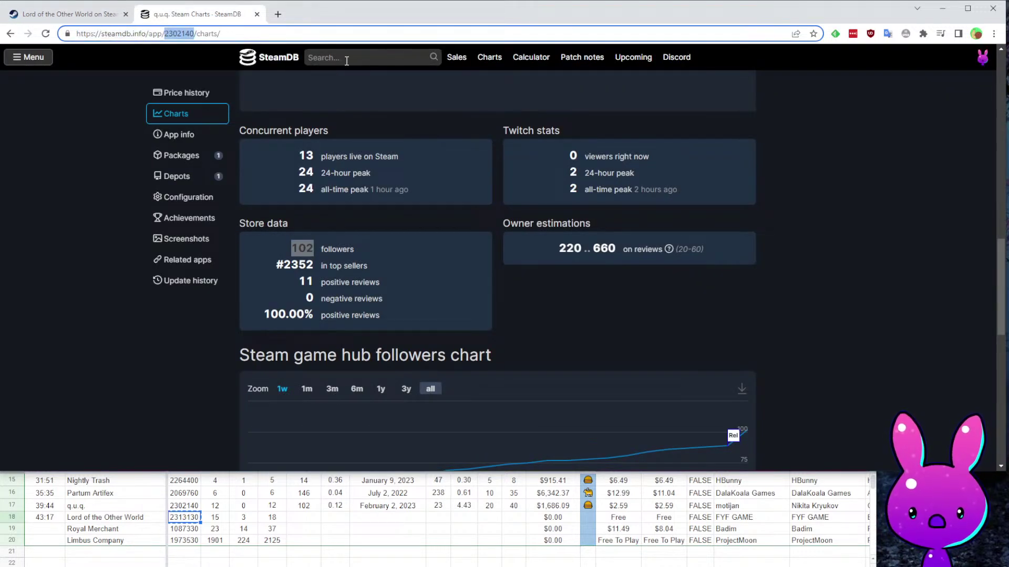
type("2313130")
key("Return")
key("ctrl+shift+Tab")
mouse_move(532, 278)
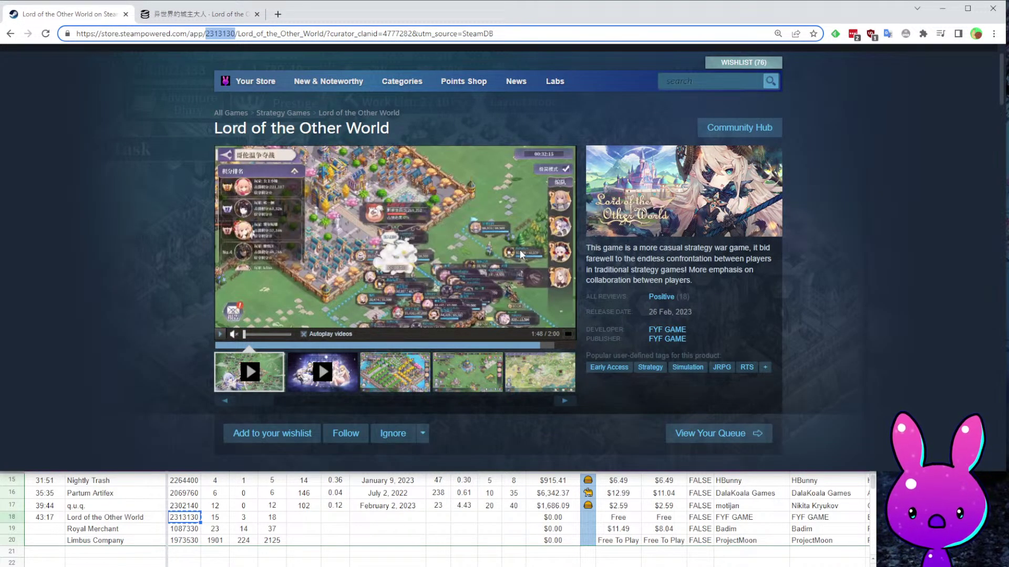
left_click(188, 16)
Look over the SteamDB player charts and copy the follower count 75 into the Followers cell of Lord of the Other World.
scroll(452, 252, "down", 6)
scroll(696, 386, "down", 5)
scroll(682, 368, "up", 6)
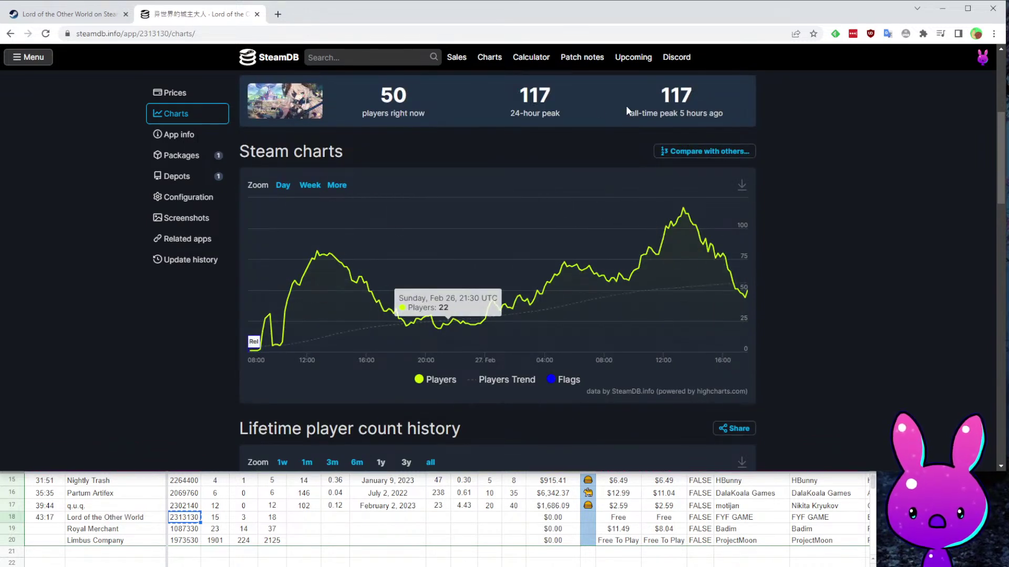
scroll(943, 258, "down", 10)
scroll(378, 224, "up", 2)
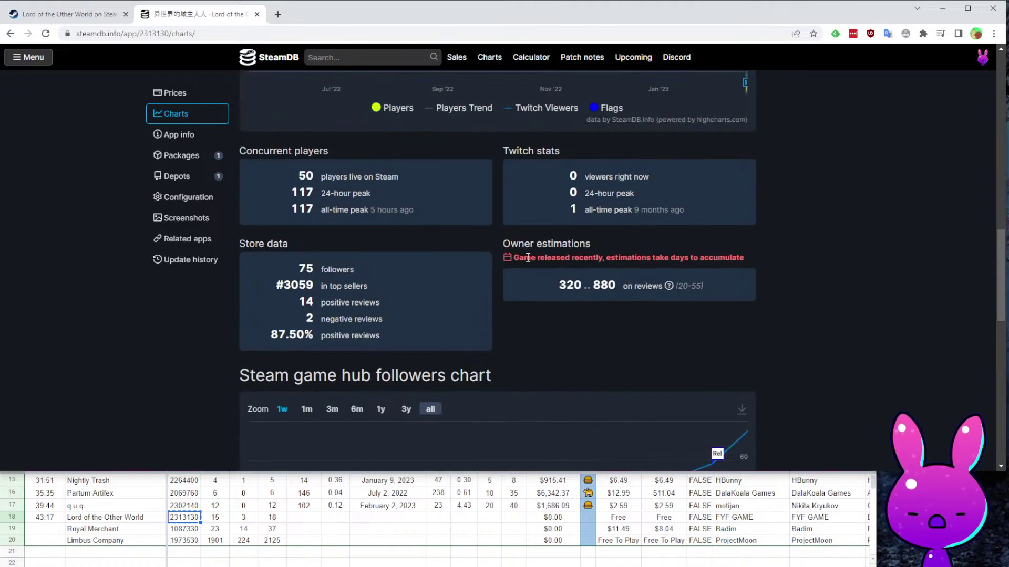
scroll(409, 189, "down", 3)
double_click(305, 104)
key("ctrl+c")
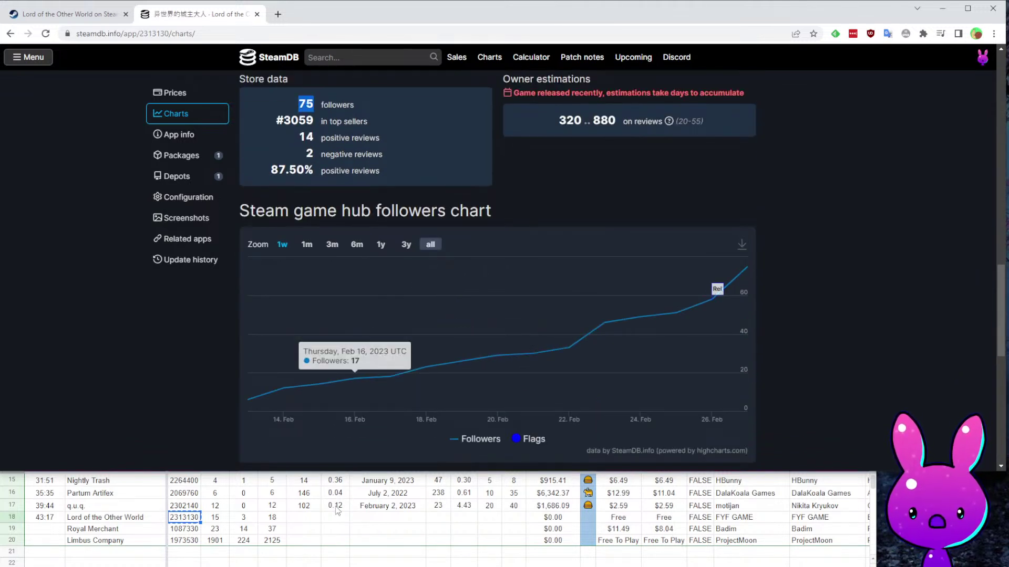
left_click(308, 517)
key("ctrl+v")
Check the start of the followers chart and enter 2/13/2023 as the Store Release Date for Lord of the Other World.
left_click(691, 193)
scroll(316, 300, "down", 1)
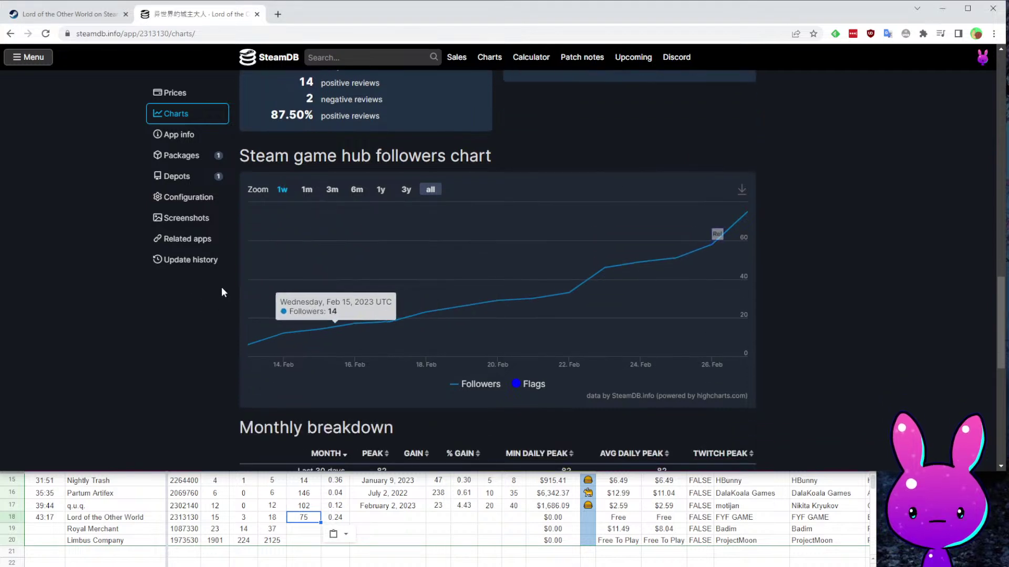
left_click(384, 515)
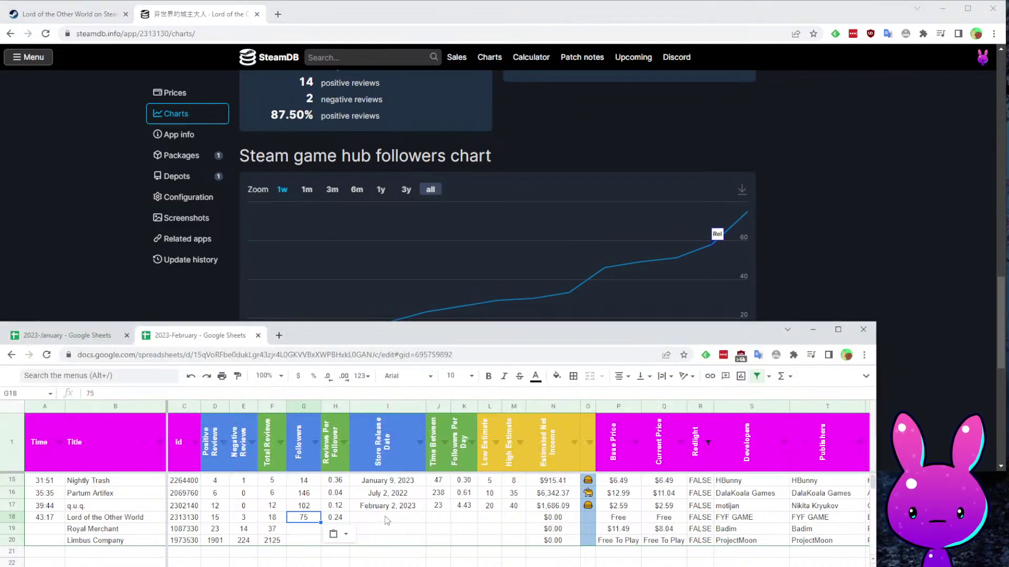
type("2/13/2023")
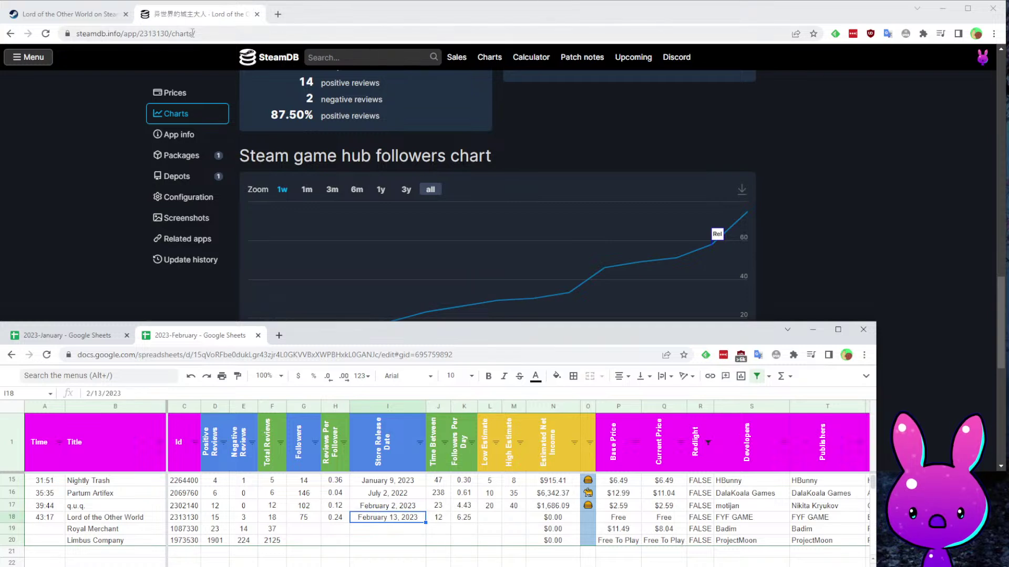
Search Google for the title Lord of the Other World from its store page and look through the results.
left_click(113, 3)
left_click_drag(213, 184, 415, 182)
right_click(415, 181)
left_click(492, 209)
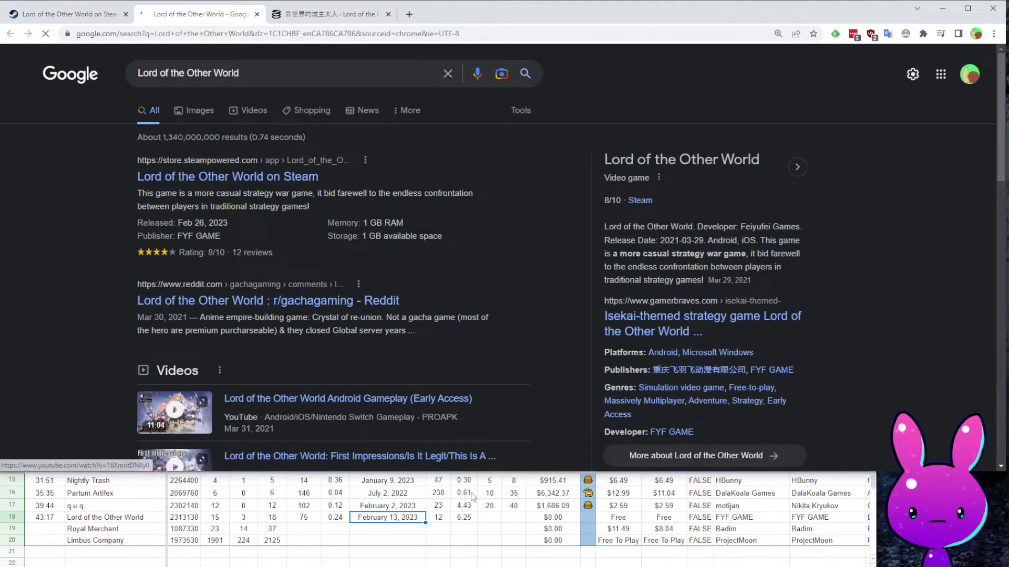
scroll(423, 248, "down", 3)
scroll(316, 223, "down", 4)
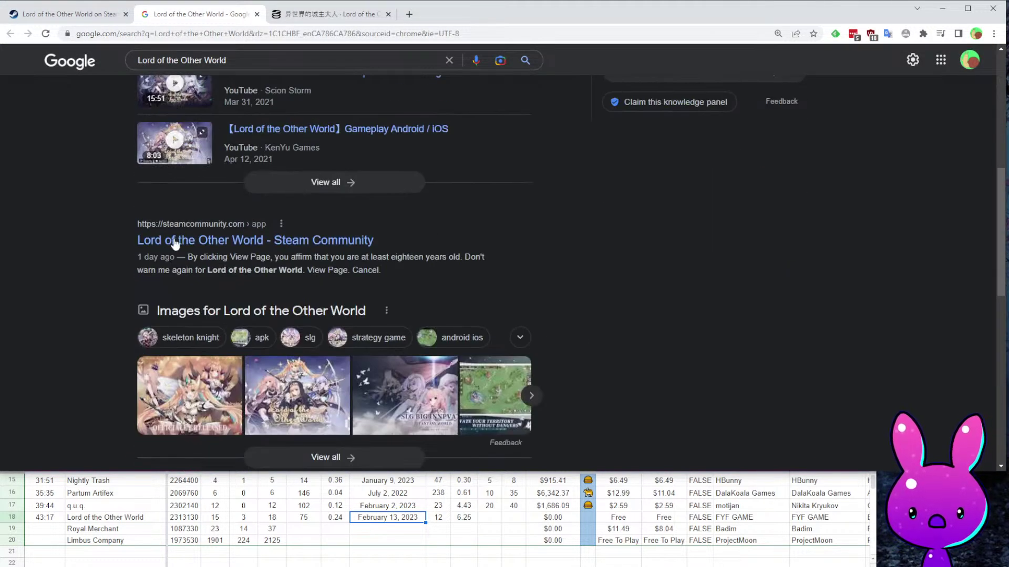
scroll(399, 236, "down", 10)
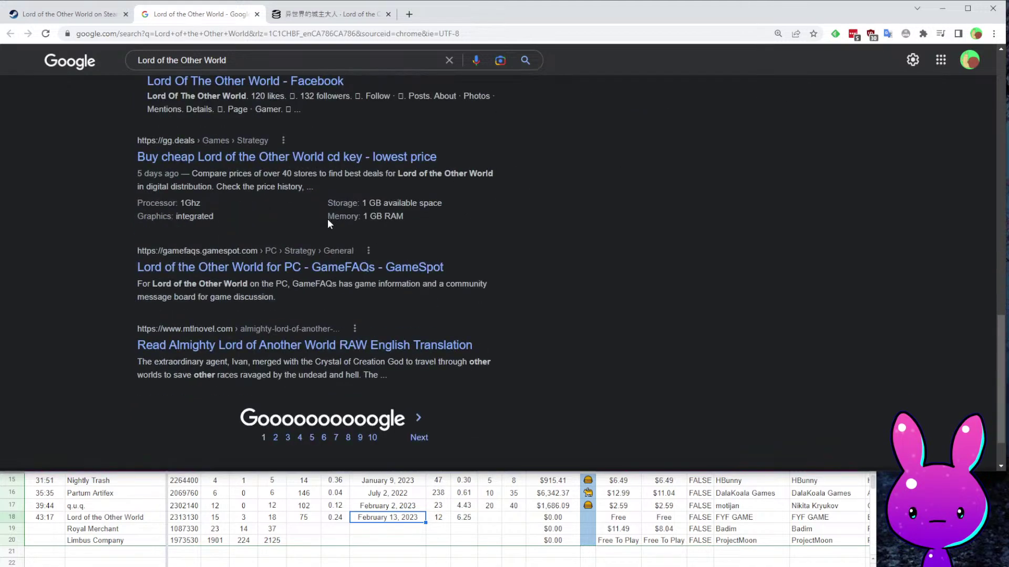
Look through the remaining Google results for Lord of the Other World, including the release date in its game summary.
scroll(507, 181, "up", 3)
scroll(432, 213, "down", 3)
scroll(612, 363, "down", 1)
scroll(613, 353, "up", 15)
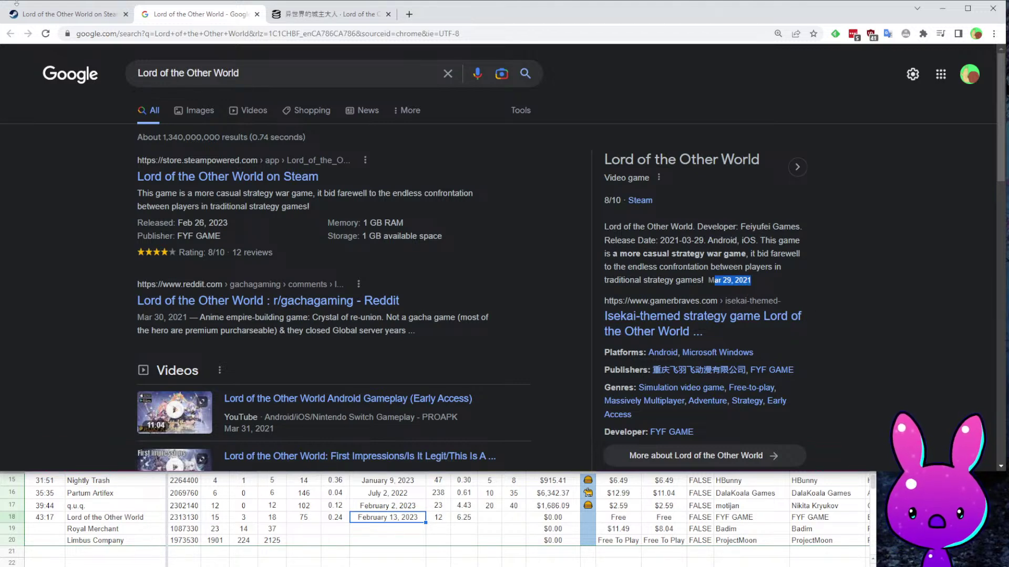
Look over the Lord of the Other World store page again and close the Google results page.
left_click(74, 3)
scroll(291, 338, "down", 10)
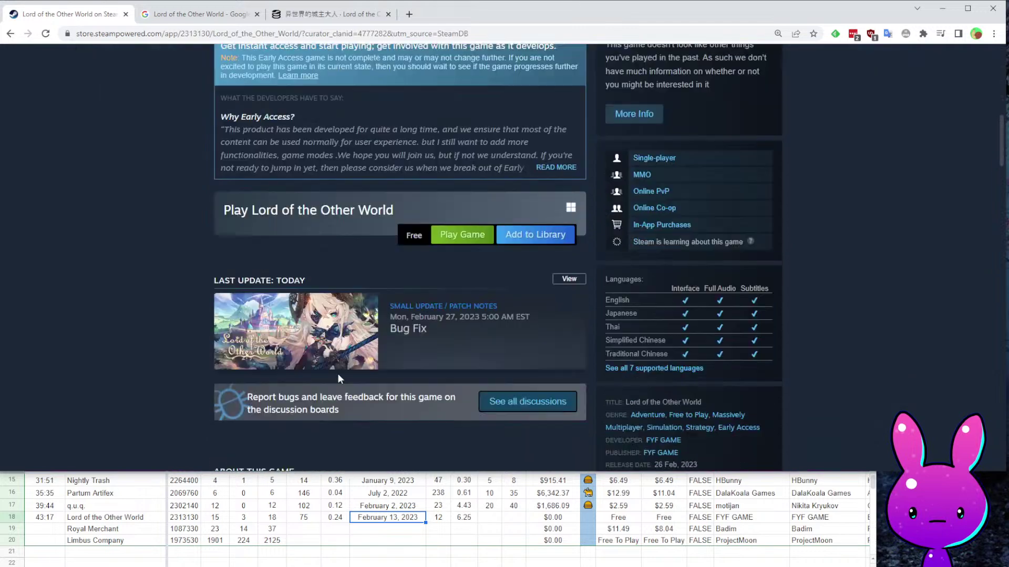
scroll(184, 134, "up", 4)
double_click(198, 33)
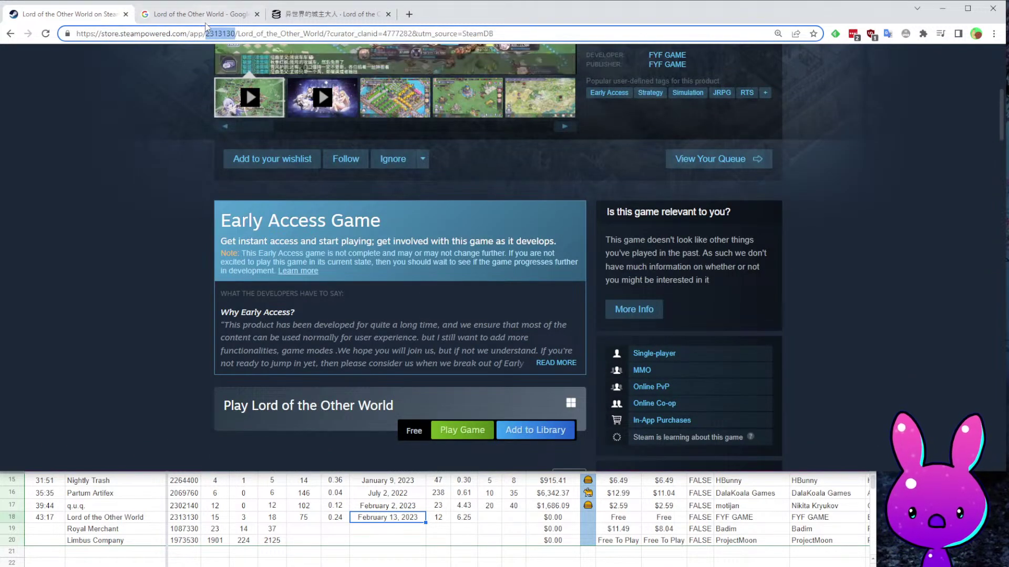
mouse_move(229, 22)
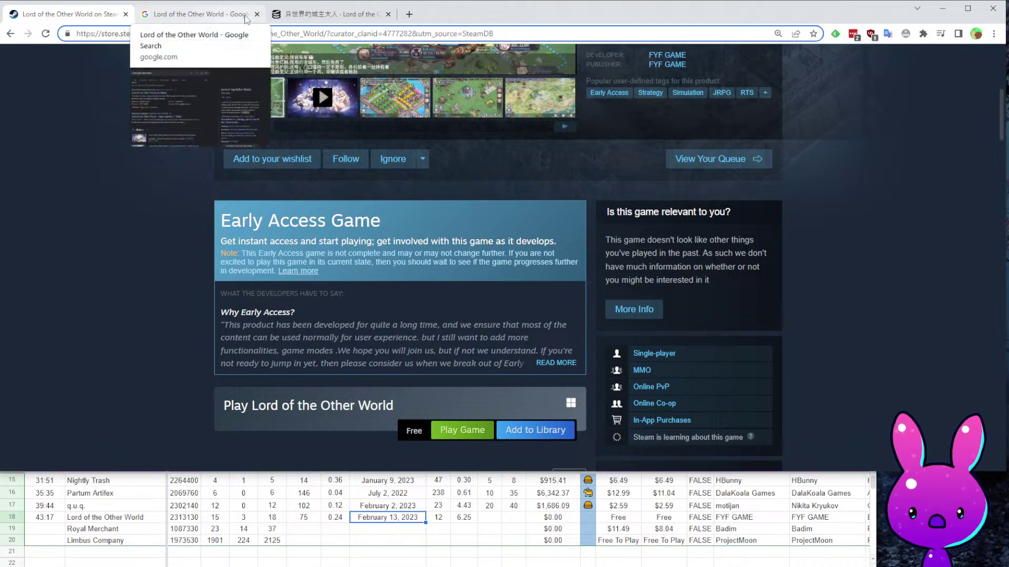
middle_click(192, 19)
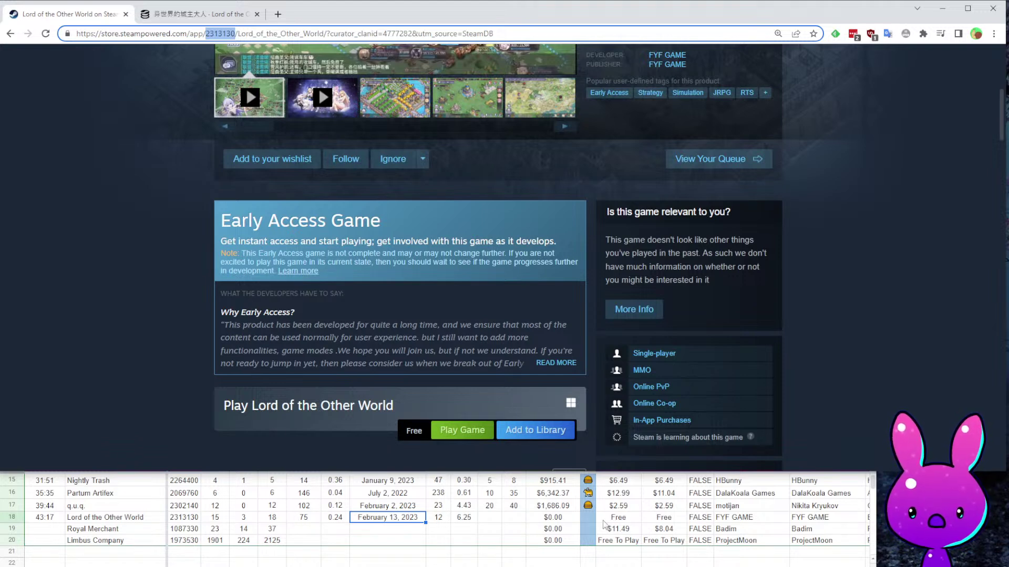
Enter 30 as the Low Estimate and 200 as the High Estimate for Lord of the Other World.
left_click(489, 505)
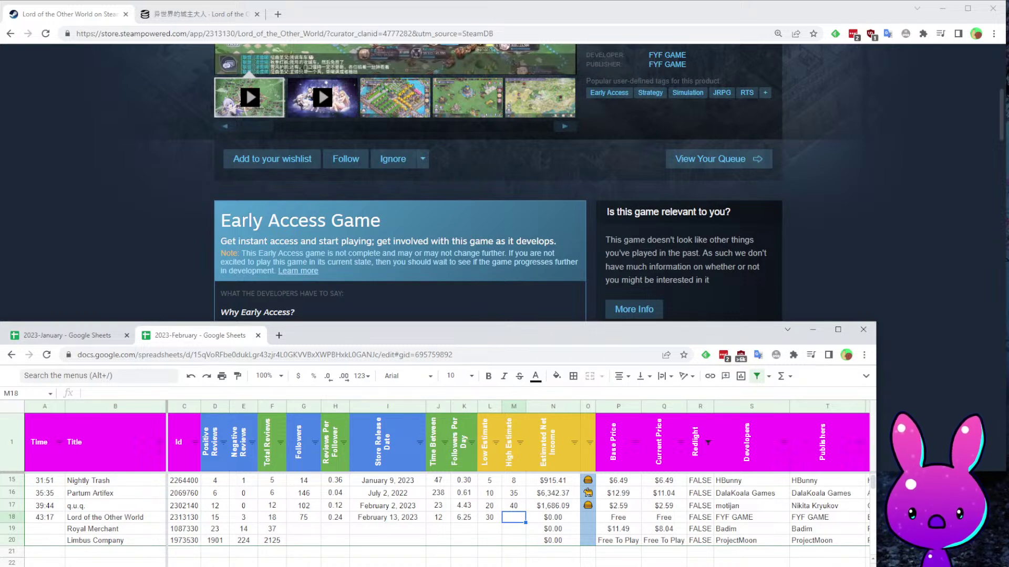
key("Return")
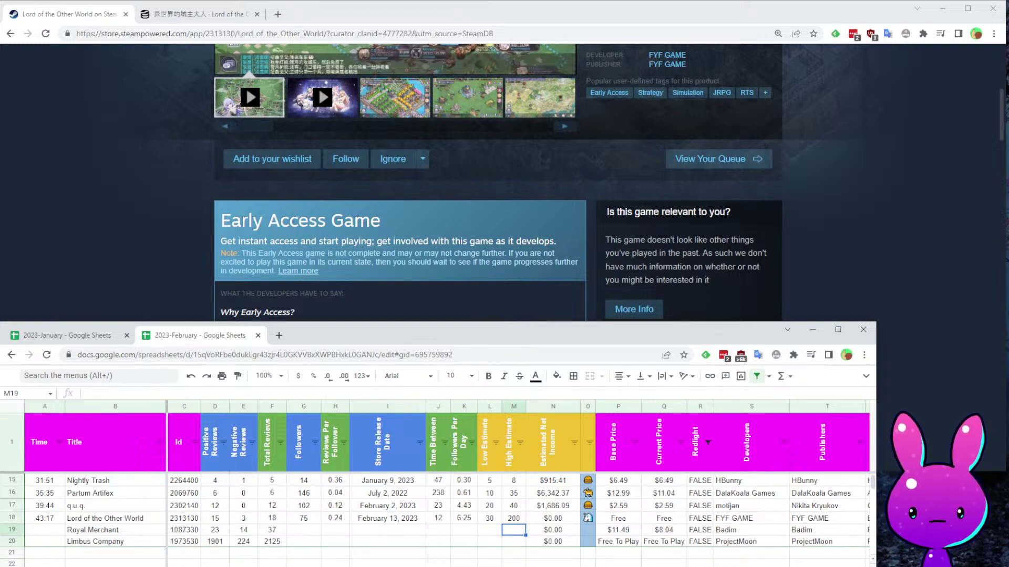
Enter 47:00 as the Time for Royal Merchant in the February spreadsheet.
left_click(45, 530)
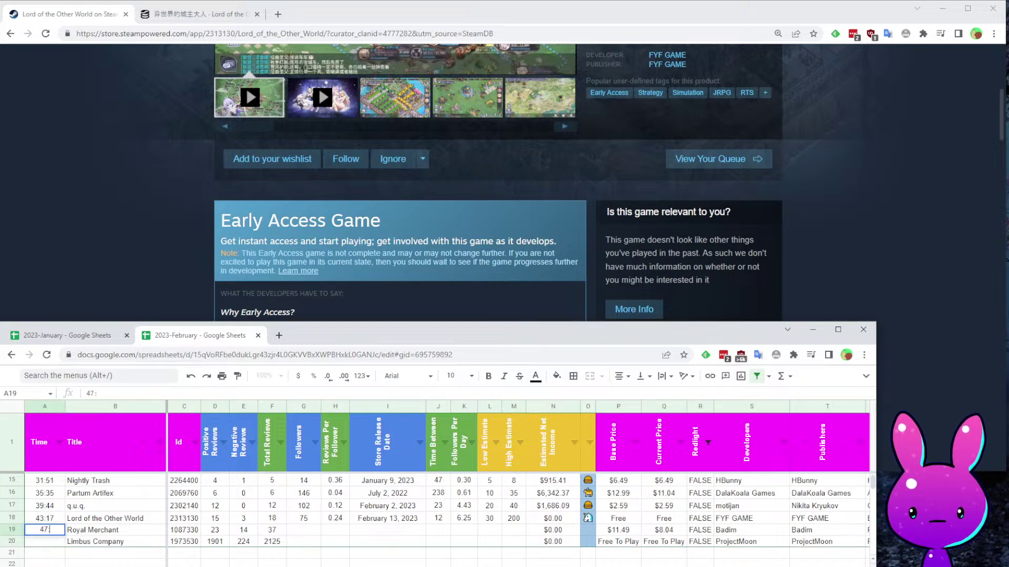
type("47:00")
key("Return")
Copy the Royal Merchant app ID 1087330 and look across its row, including the Base Price and developer details.
left_click(184, 530)
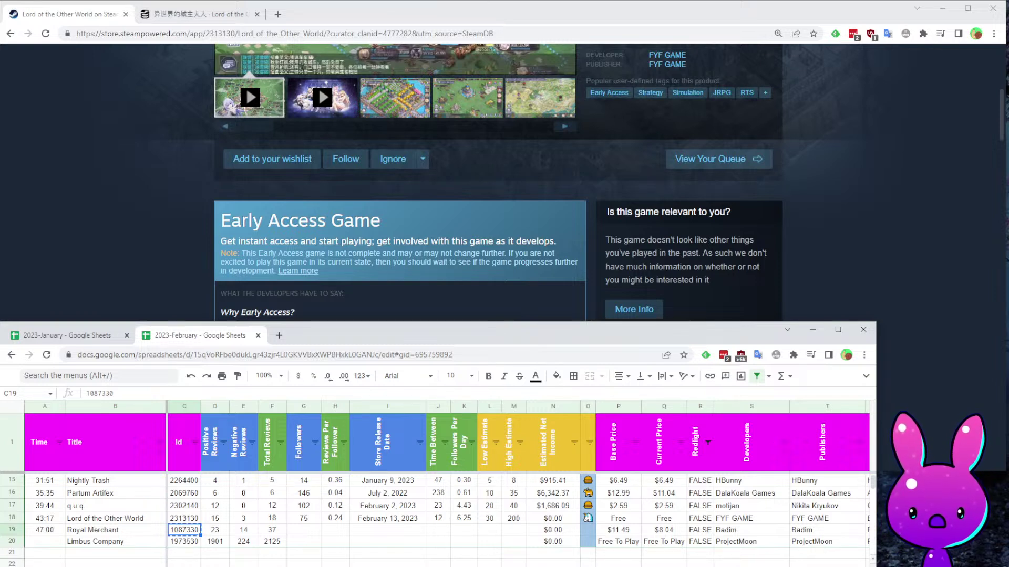
key("ctrl+c")
key("Right")
key("Right")
key("Right")
key("Right")
key("Right")
key("Right")
key("Right")
key("Right")
key("Right")
key("Right")
key("Right")
key("Right")
key("Right")
key("Right")
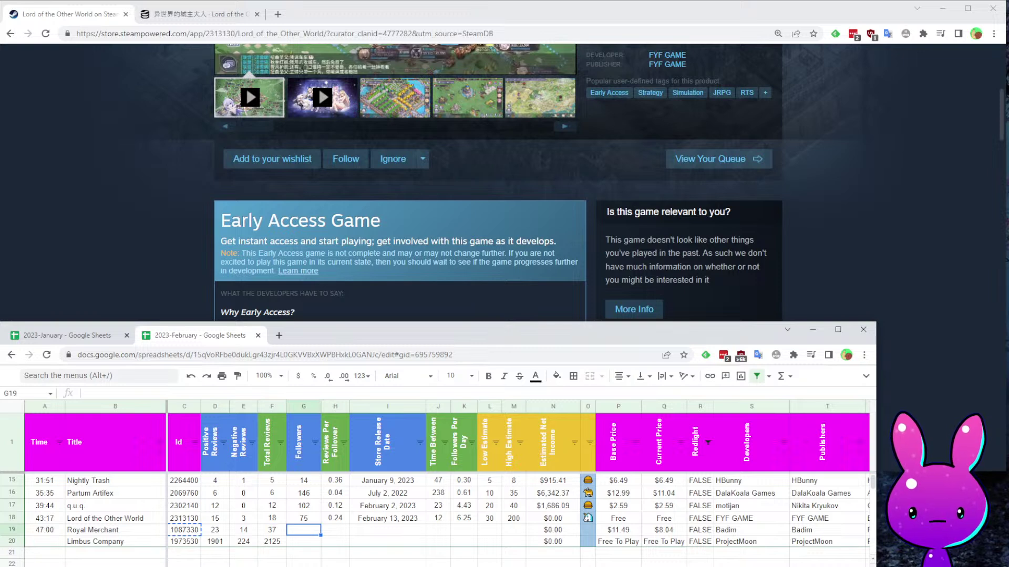
left_click(618, 530)
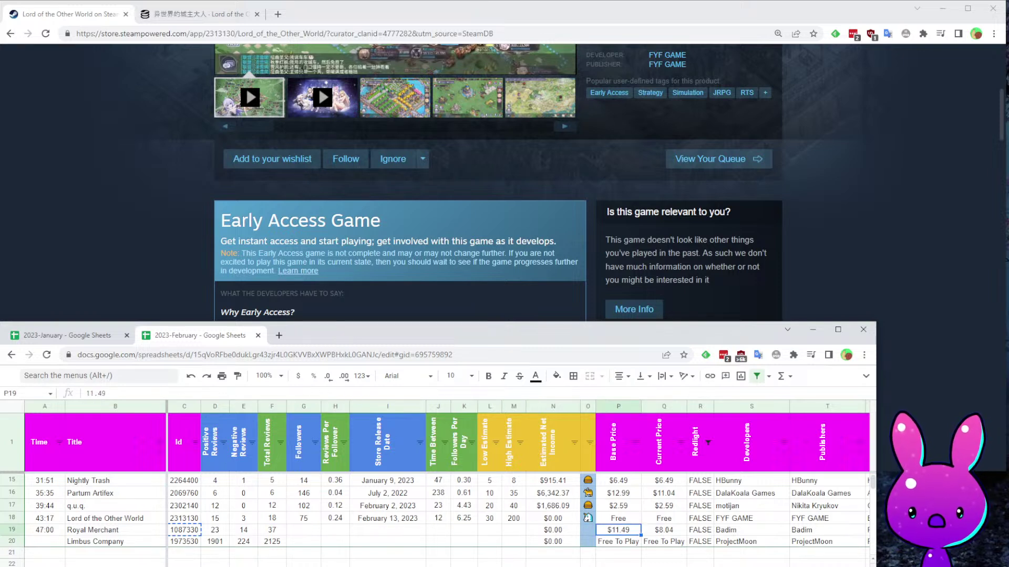
key("Right")
key("Right")
key("Right")
key("Right")
key("Up")
key("Home")
key("Down")
key("Right")
key("Right")
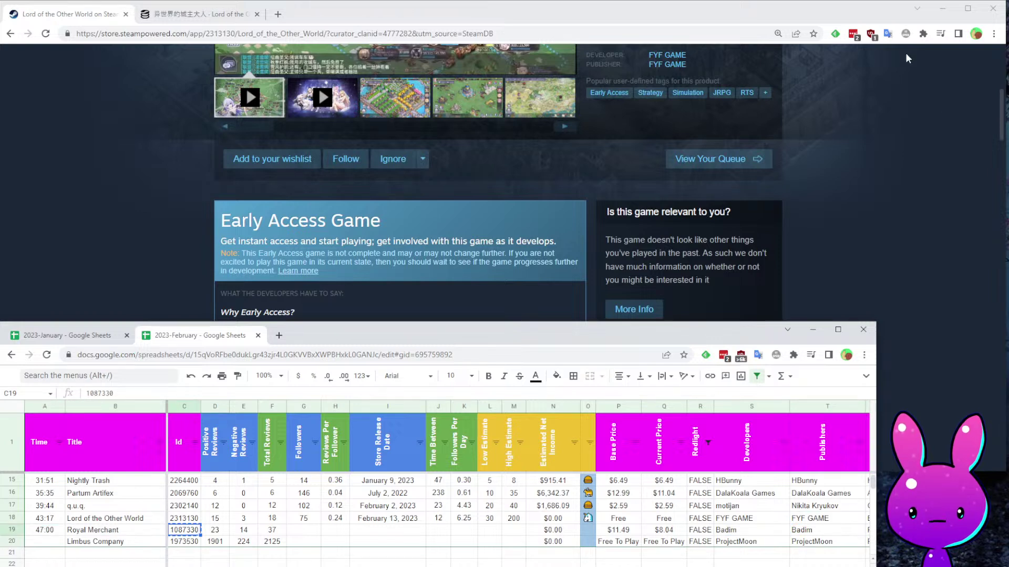
Load the Steam store page for app ID 1087330 in place of Lord of the Other World.
left_click(216, 45)
double_click(221, 33)
key("ctrl+v")
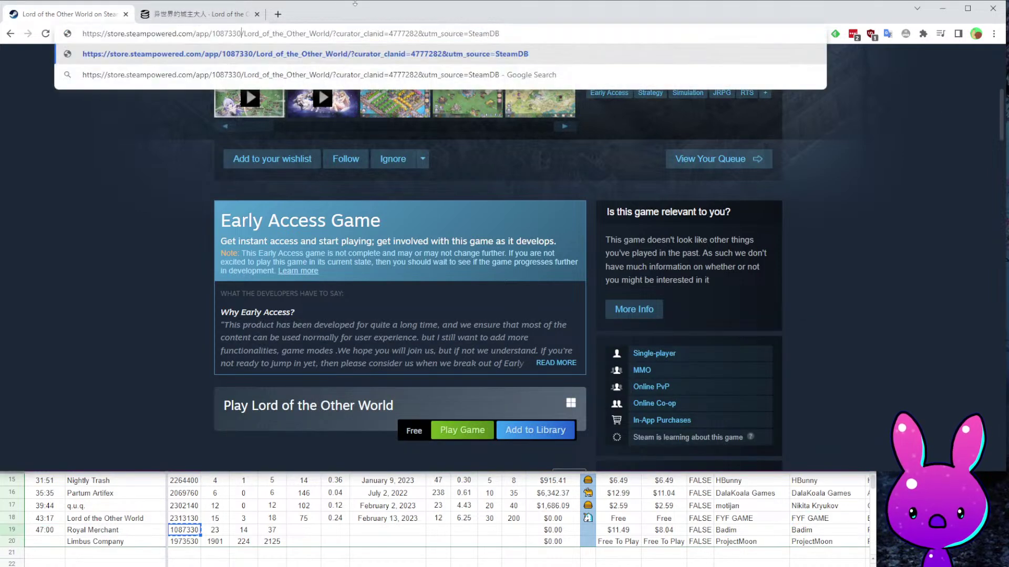
key("Return")
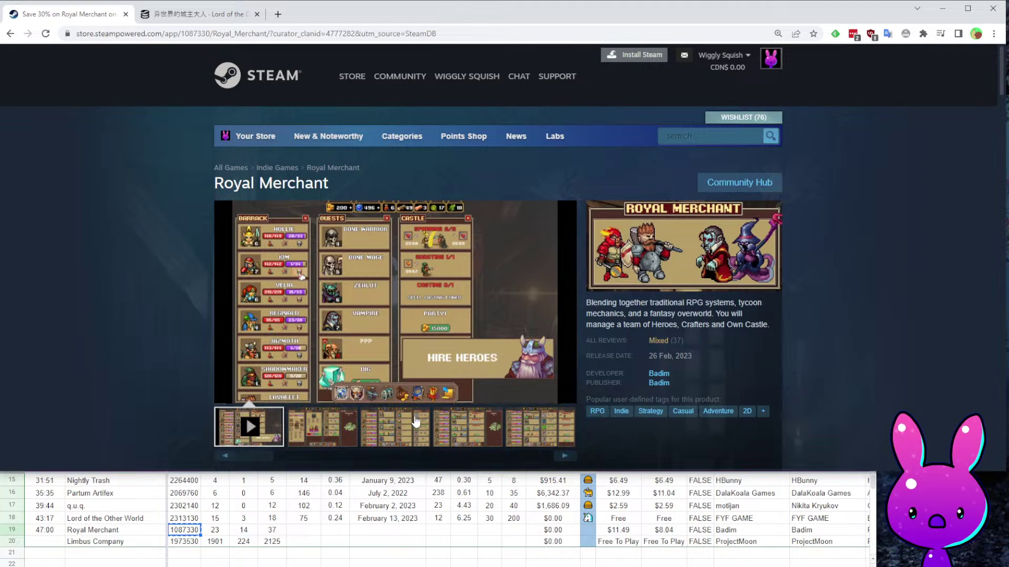
Watch the Royal Merchant trailer in full screen and look over its store page, including prices, bundle, latest update and description.
left_click(569, 391)
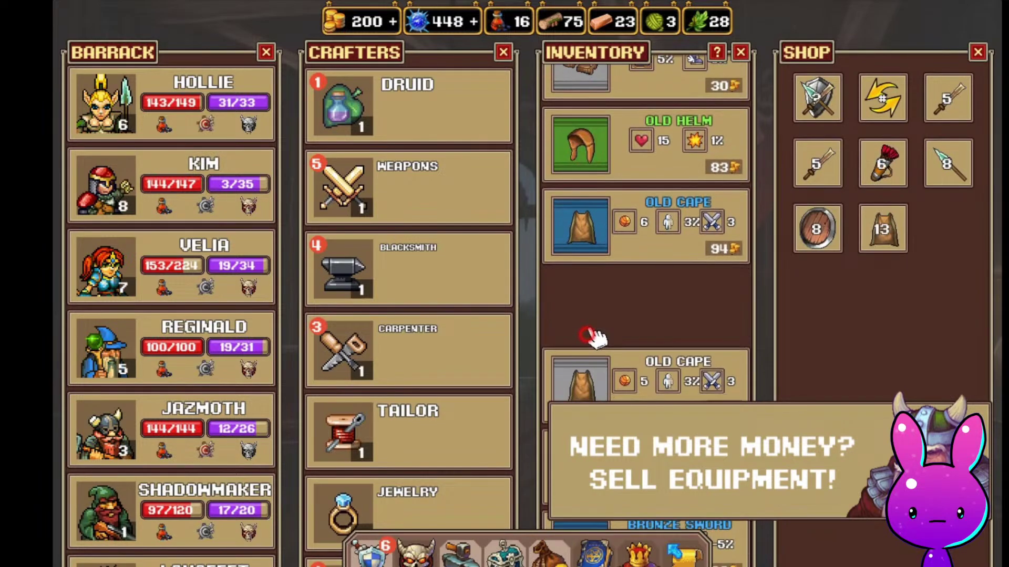
key("Escape")
scroll(565, 160, "down", 9)
scroll(523, 219, "up", 10)
scroll(252, 146, "down", 11)
scroll(674, 215, "down", 12)
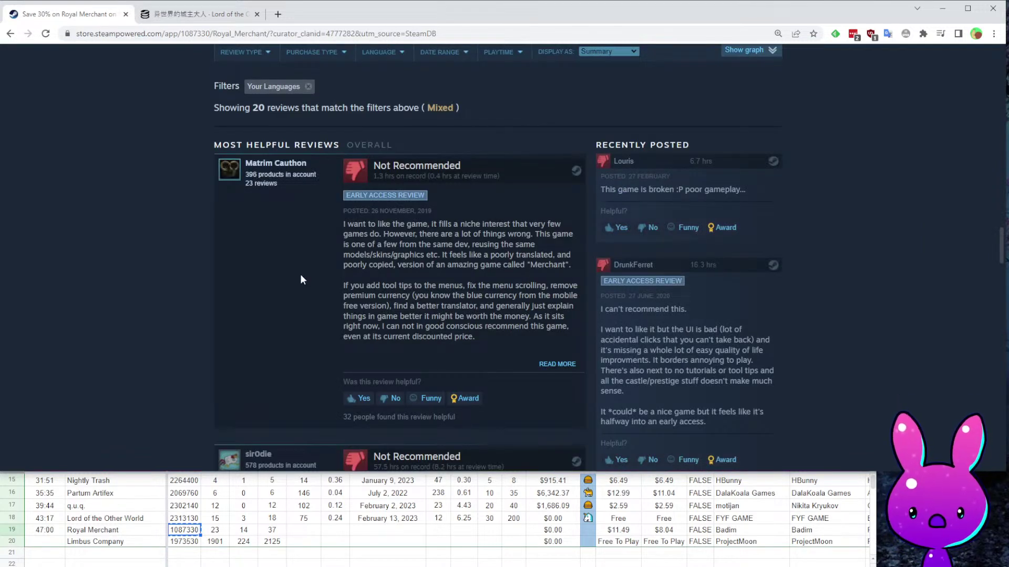
scroll(874, 371, "up", 20)
scroll(209, 270, "down", 6)
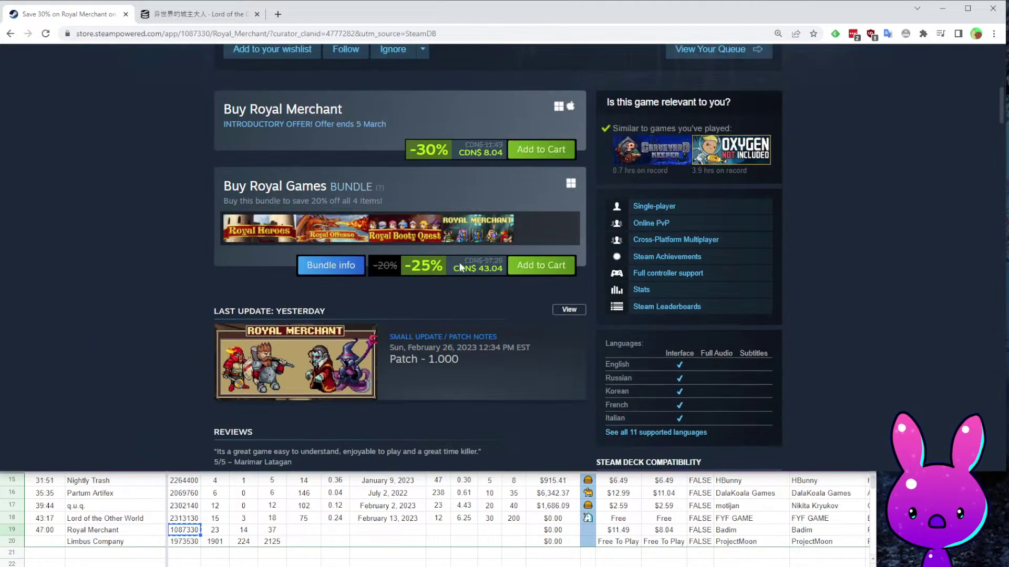
scroll(293, 278, "up", 4)
scroll(315, 270, "down", 20)
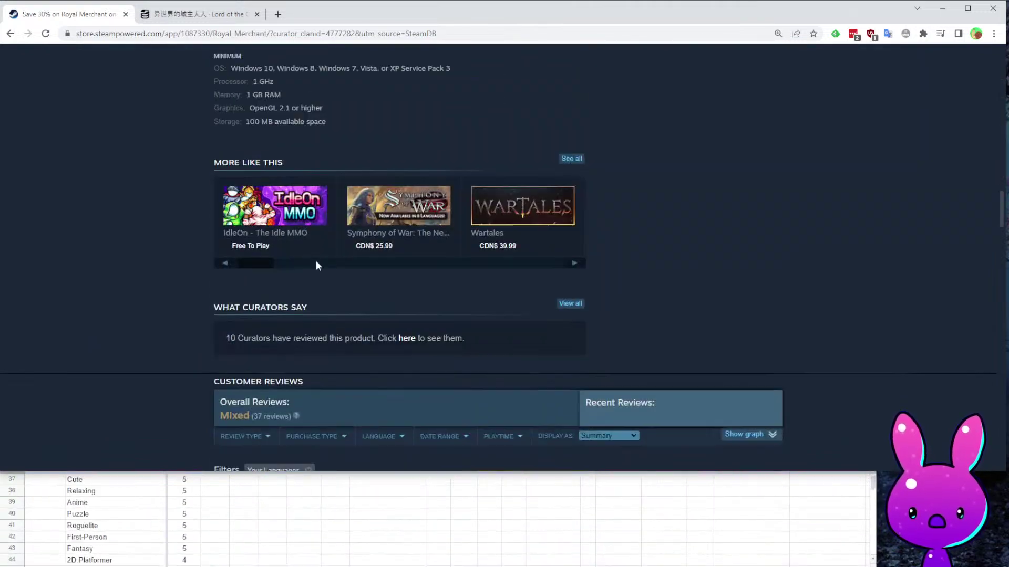
scroll(566, 203, "up", 15)
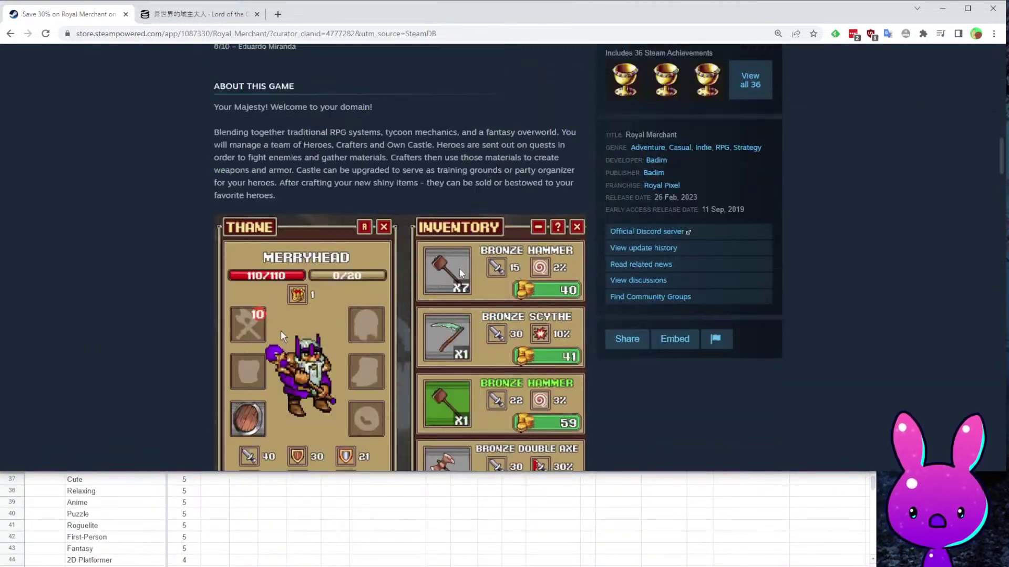
scroll(441, 258, "up", 3)
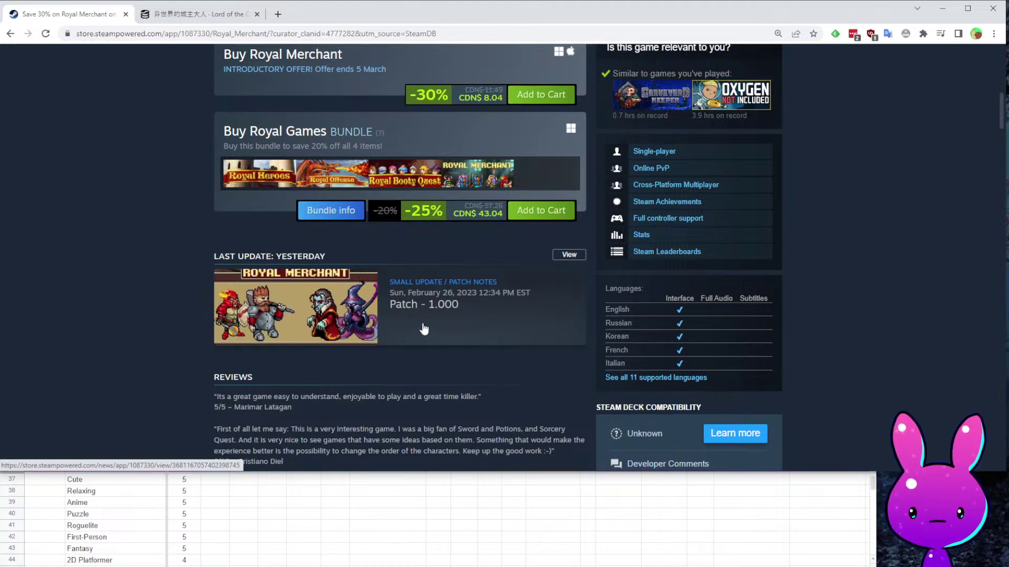
Read through the negative and positive customer reviews of Royal Merchant on its store page.
scroll(296, 315, "down", 5)
scroll(247, 342, "down", 12)
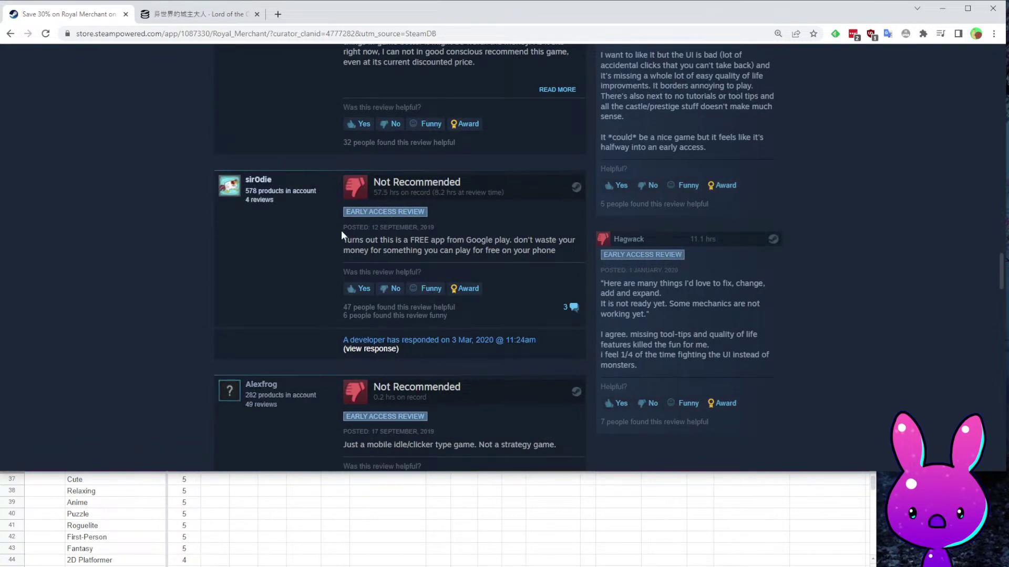
left_click_drag(350, 246, 559, 240)
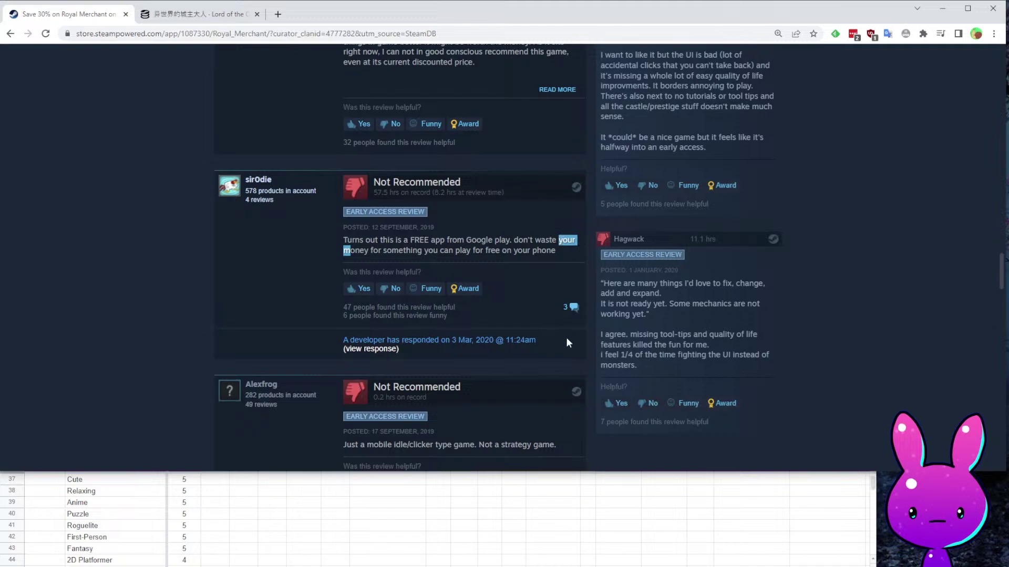
scroll(557, 368, "down", 6)
scroll(614, 413, "up", 20)
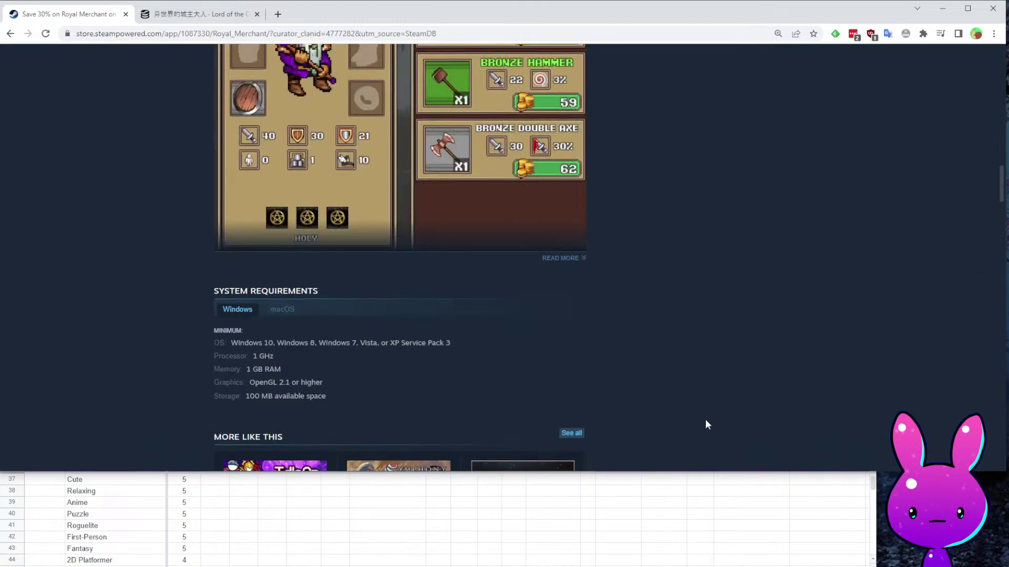
scroll(700, 426, "up", 20)
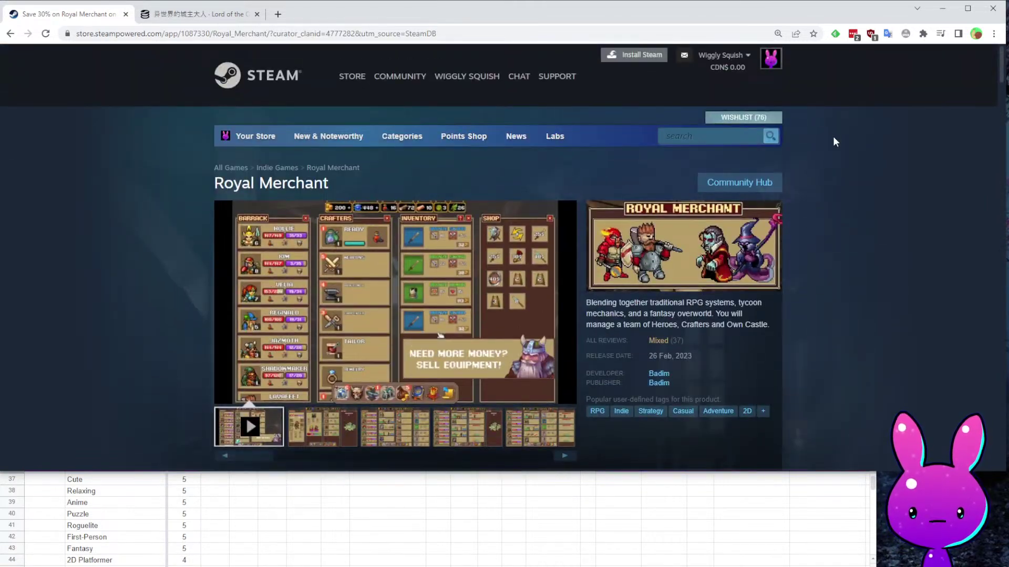
scroll(636, 352, "down", 20)
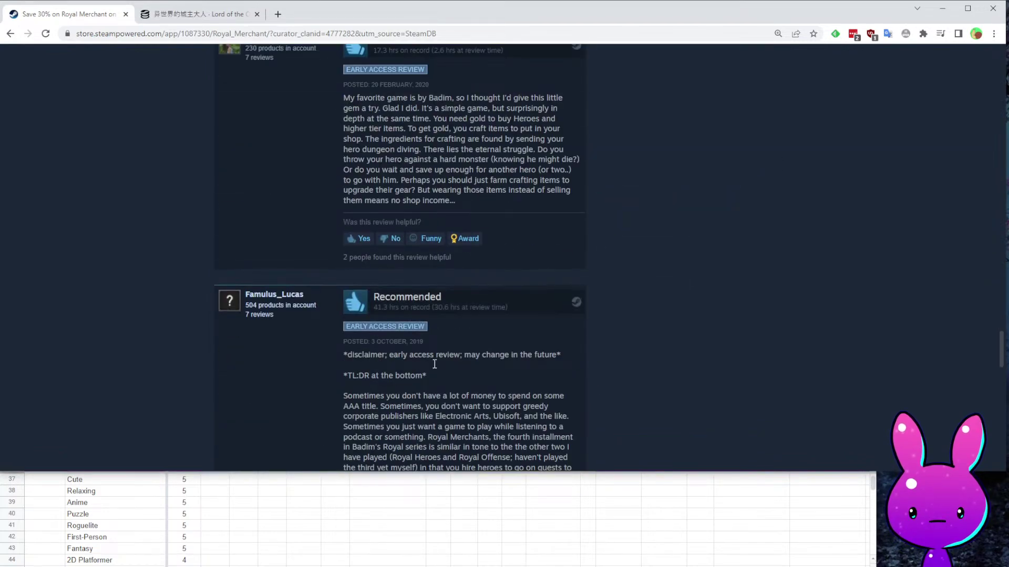
scroll(436, 342, "down", 4)
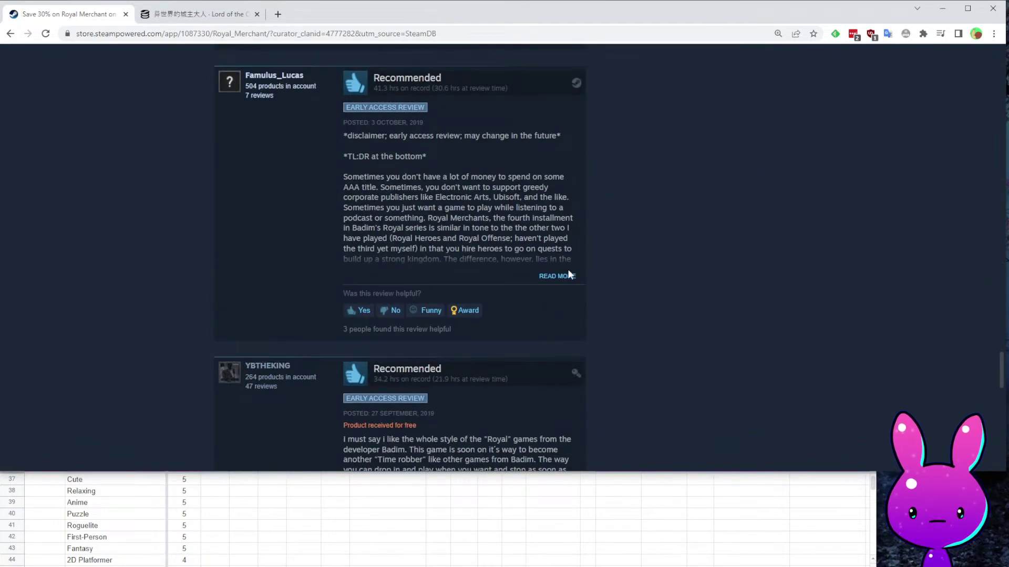
scroll(588, 311, "down", 7)
scroll(607, 254, "down", 3)
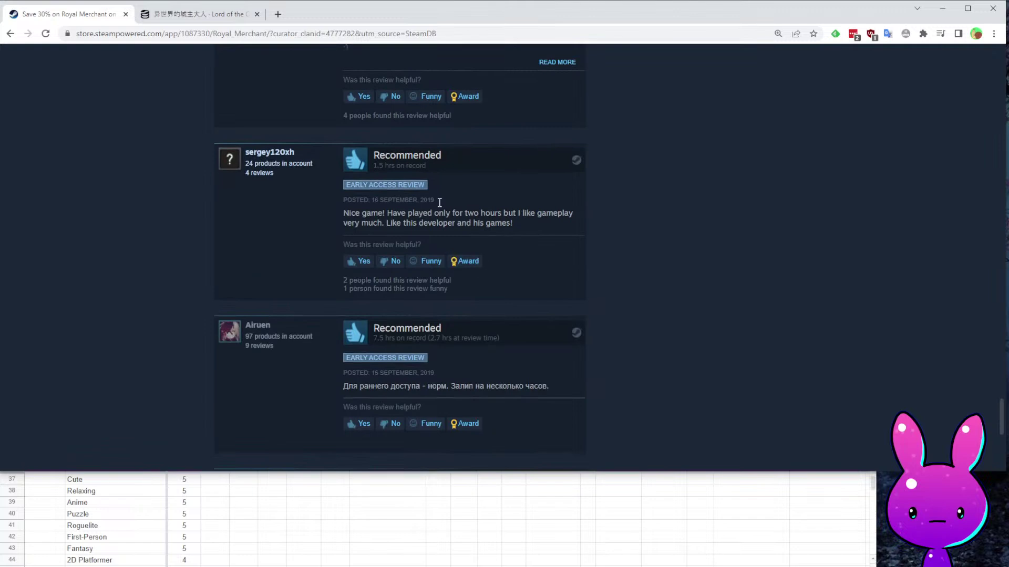
scroll(519, 279, "down", 4)
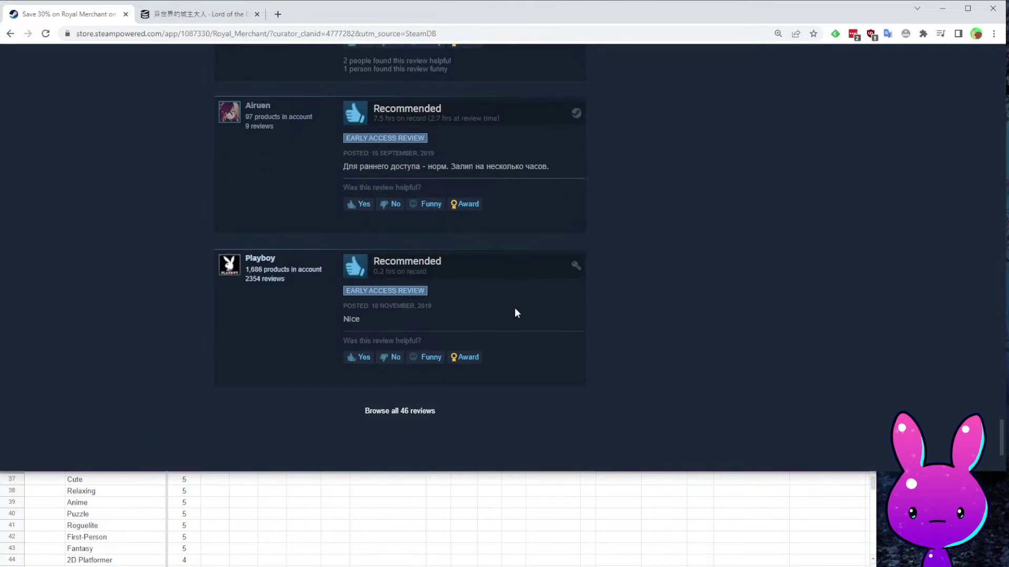
scroll(515, 313, "up", 19)
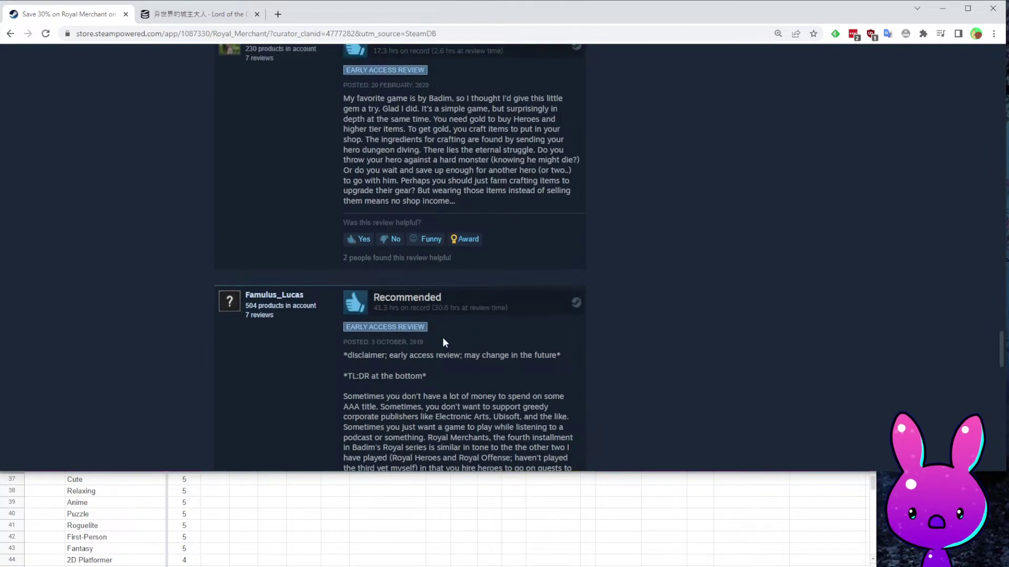
scroll(383, 314, "up", 6)
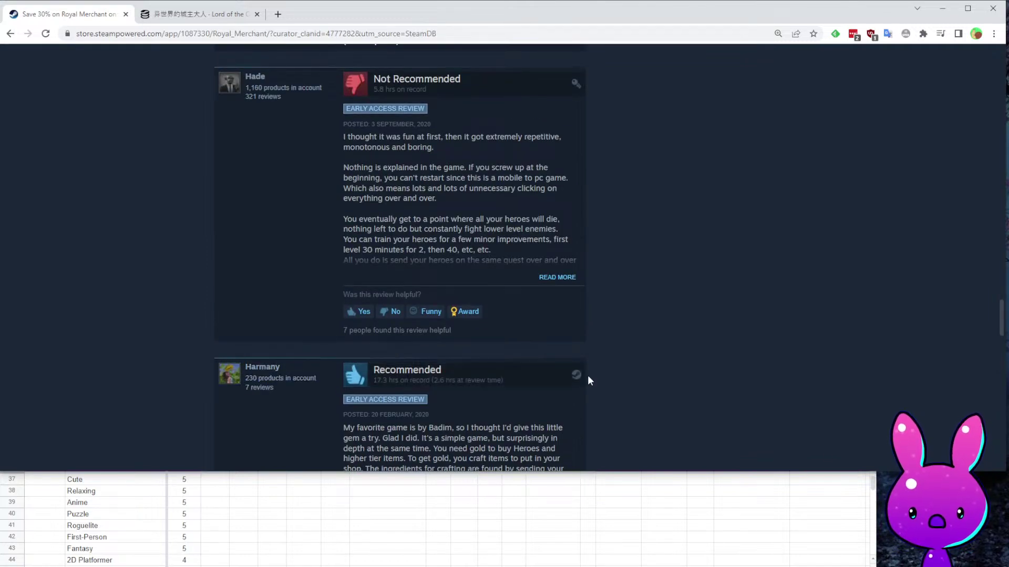
scroll(416, 340, "up", 15)
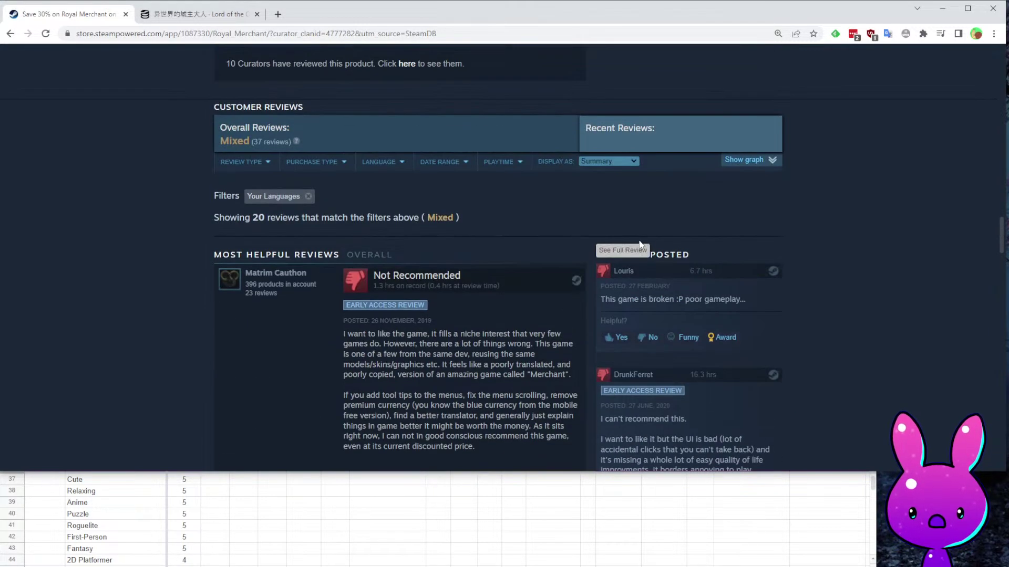
scroll(687, 315, "down", 1)
scroll(696, 279, "down", 6)
key("Home")
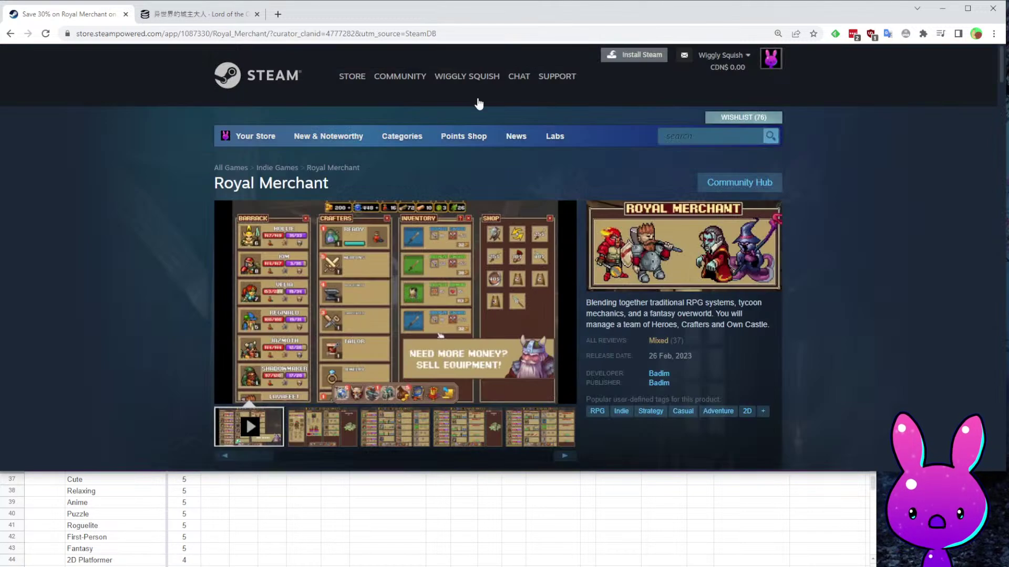
Load the SteamDB charts page for app ID 1087330 in place of the Lord of the Other World charts.
left_click(213, 33)
double_click(213, 33)
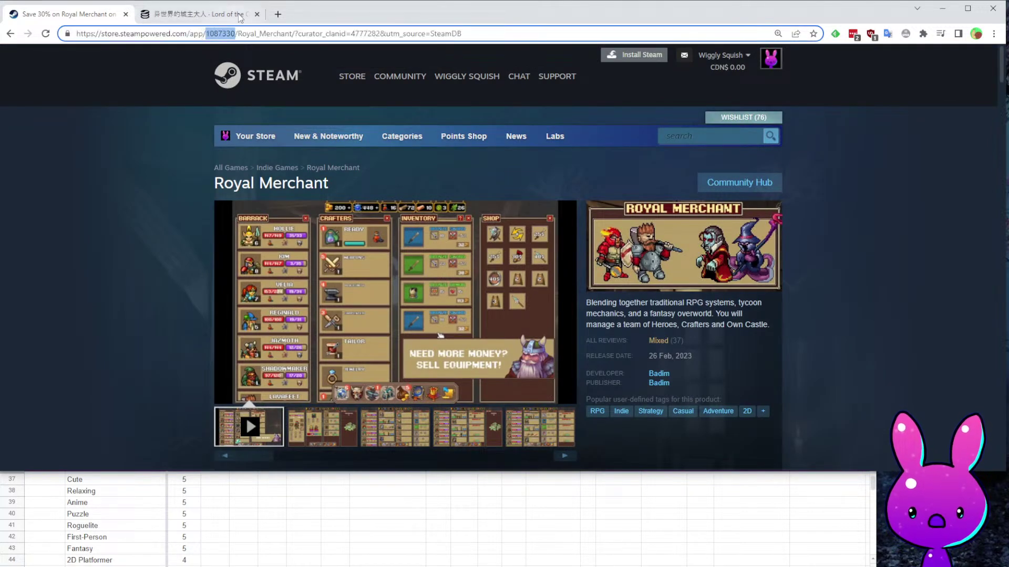
left_click(157, 14)
left_click(154, 34)
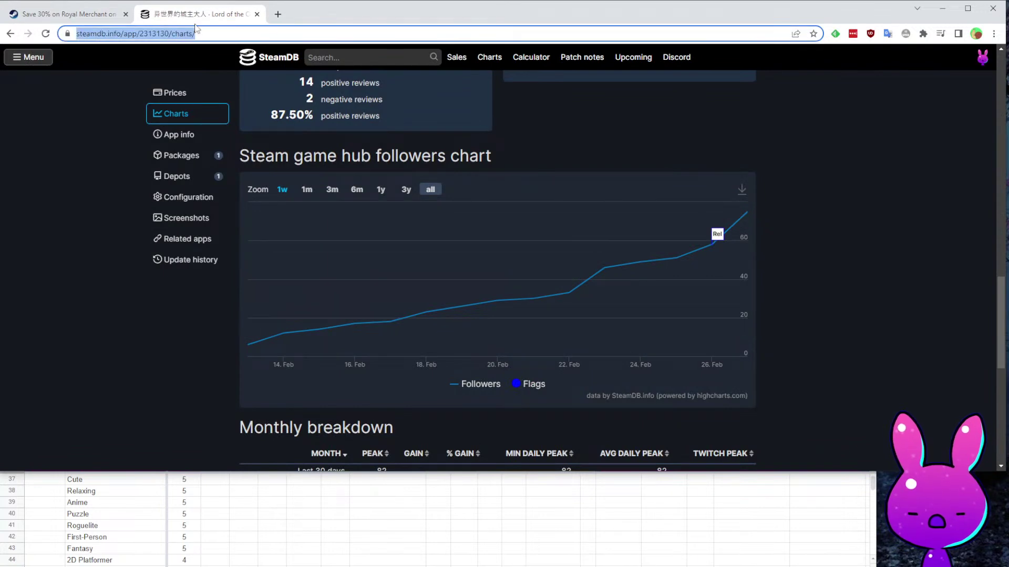
left_click(250, 30)
key("ctrl+v")
key("Return")
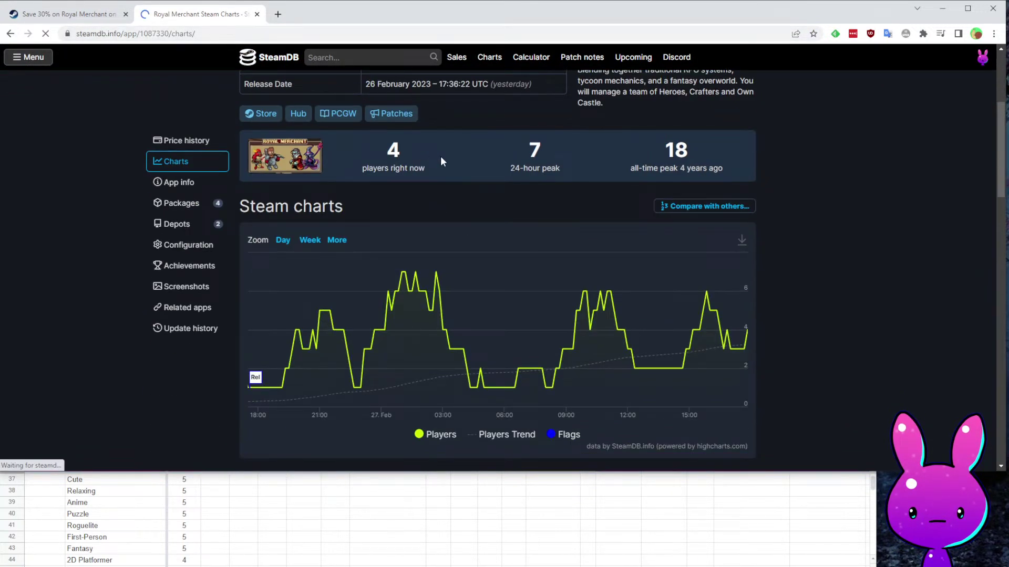
Copy Royal Merchant's follower count from its SteamDB store data and enter 402 as its Followers value in the February spreadsheet.
scroll(440, 156, "down", 20)
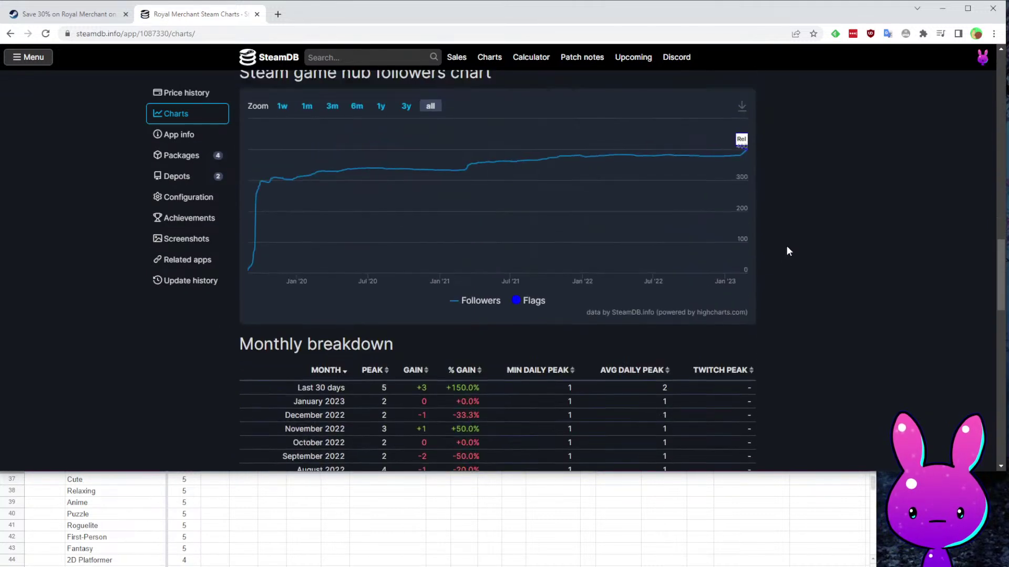
scroll(404, 185, "up", 5)
double_click(302, 213)
left_click(331, 479)
scroll(331, 507, "up", 5)
left_click(306, 503)
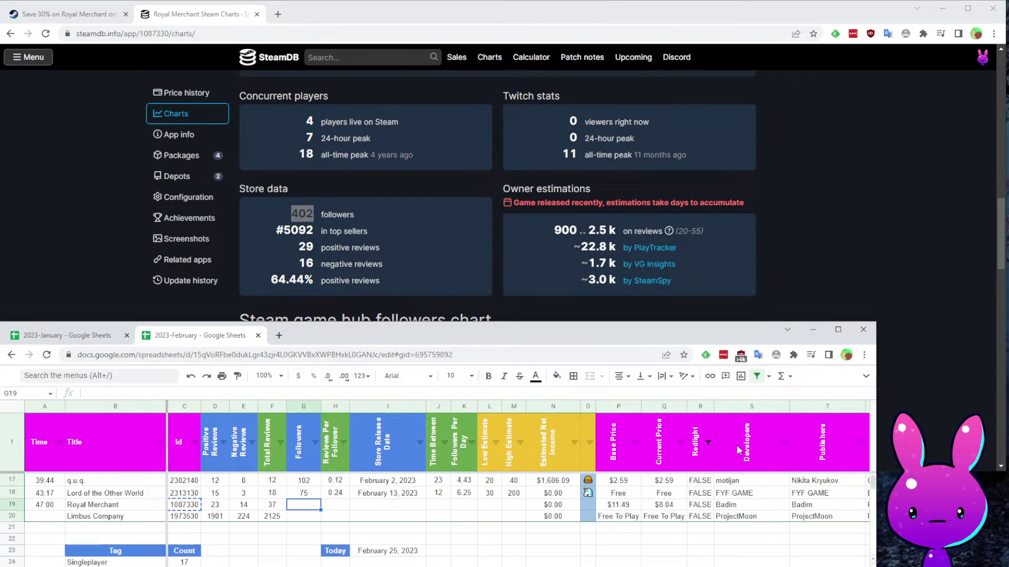
Look up the start of Royal Merchant's followers chart and set its Store Release Date to August 30, 2019.
left_click(742, 202)
scroll(742, 202, "down", 5)
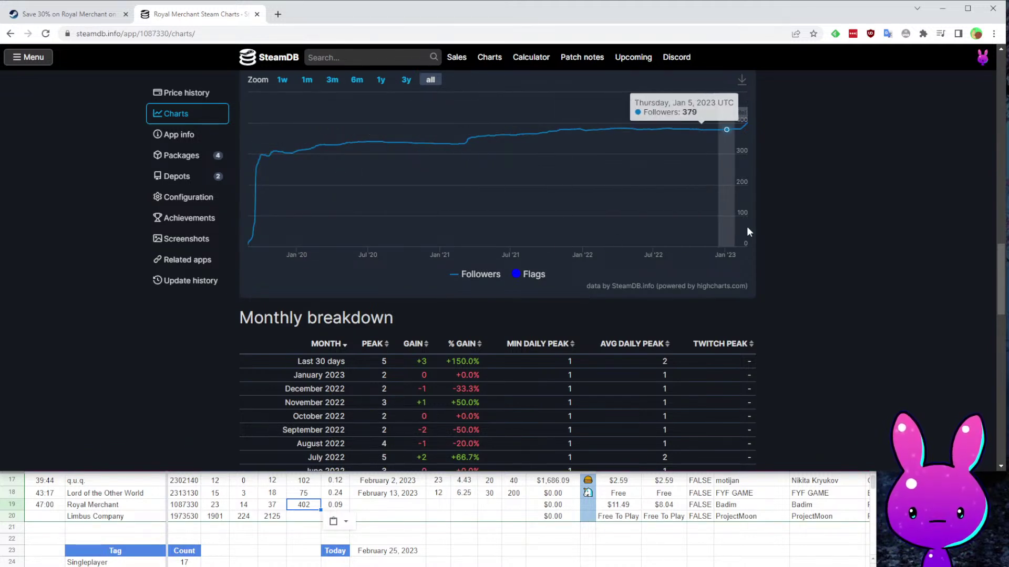
scroll(925, 188, "up", 6)
scroll(633, 226, "down", 1)
left_click(409, 506)
scroll(268, 131, "down", 7)
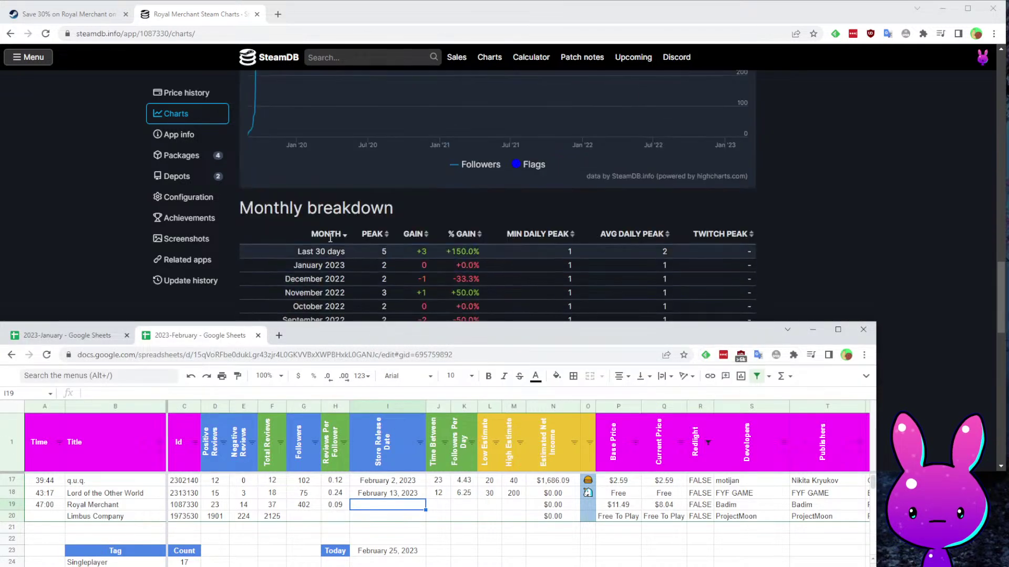
left_click(267, 133)
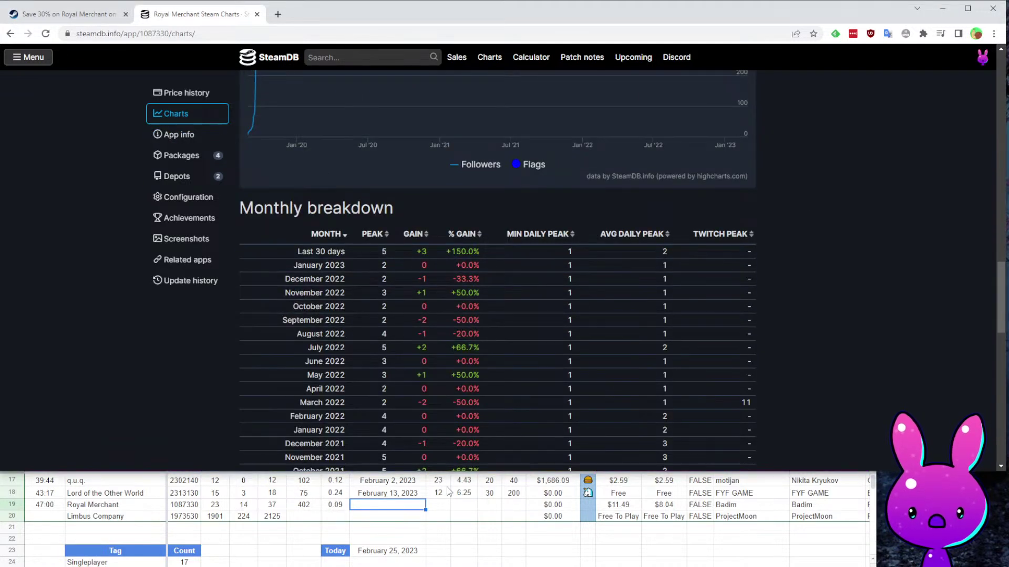
left_click(375, 508)
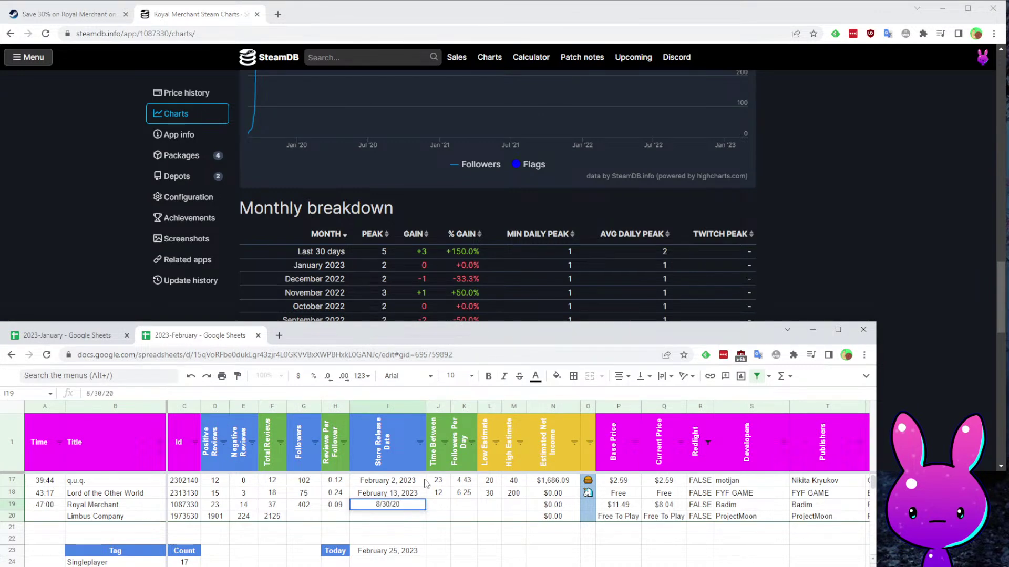
key("Return")
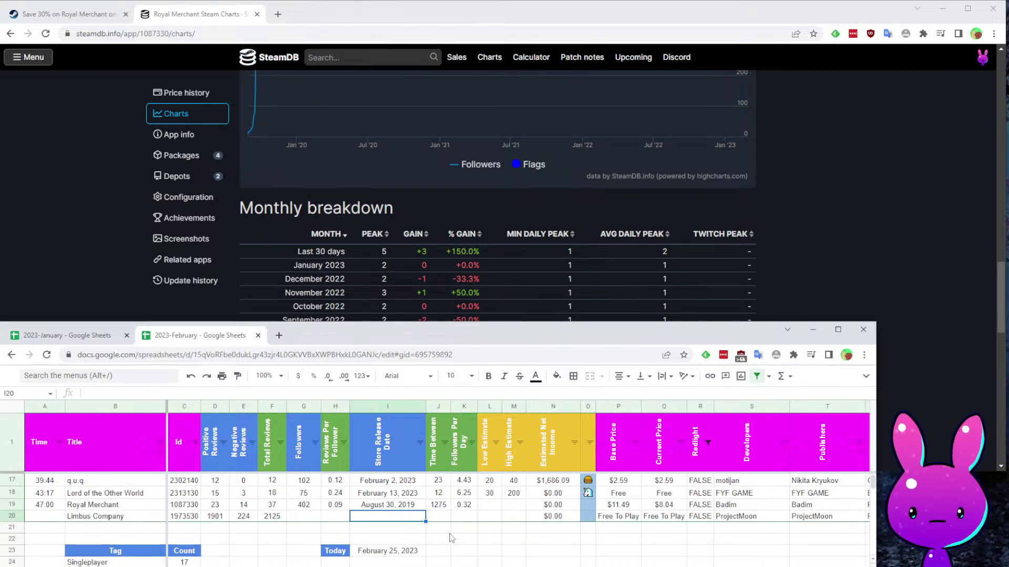
Set Royal Merchant's Low Estimate to 37 and High Estimate to 38.
left_click(485, 506)
left_click(467, 505)
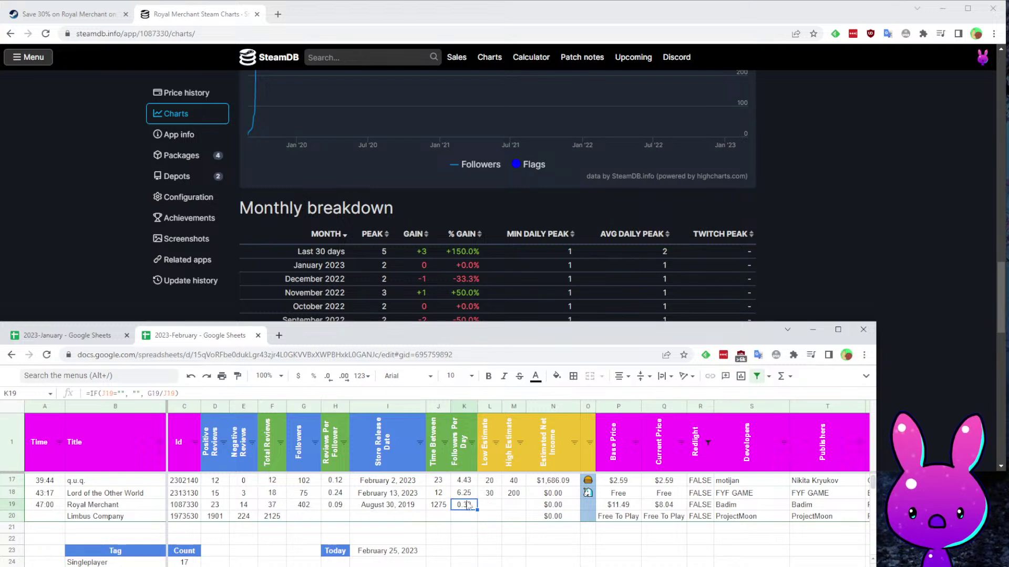
left_click(273, 506)
key("Right")
key("Right")
key("Right")
key("Right")
key("Right")
key("Right")
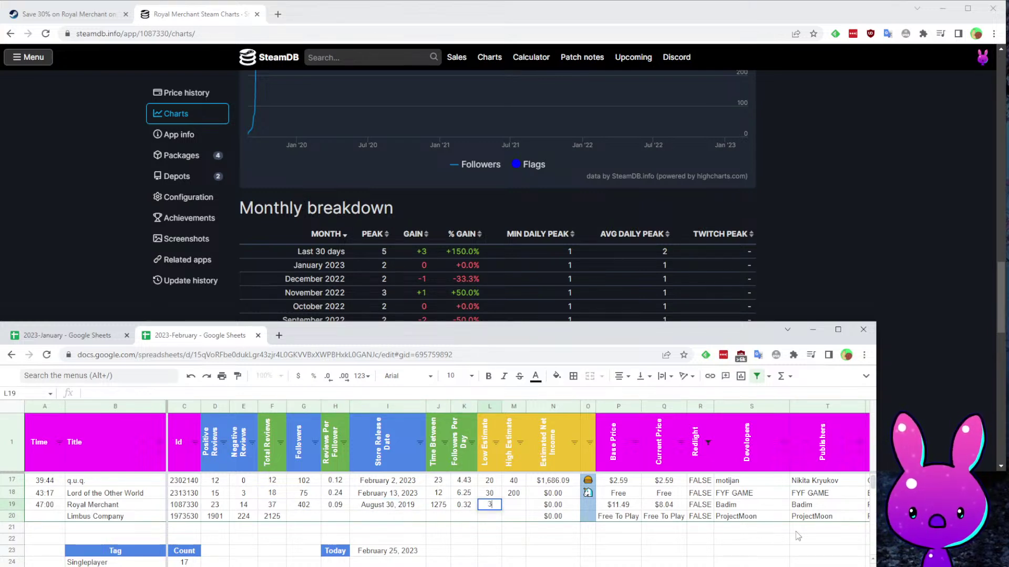
type("37")
key("Tab")
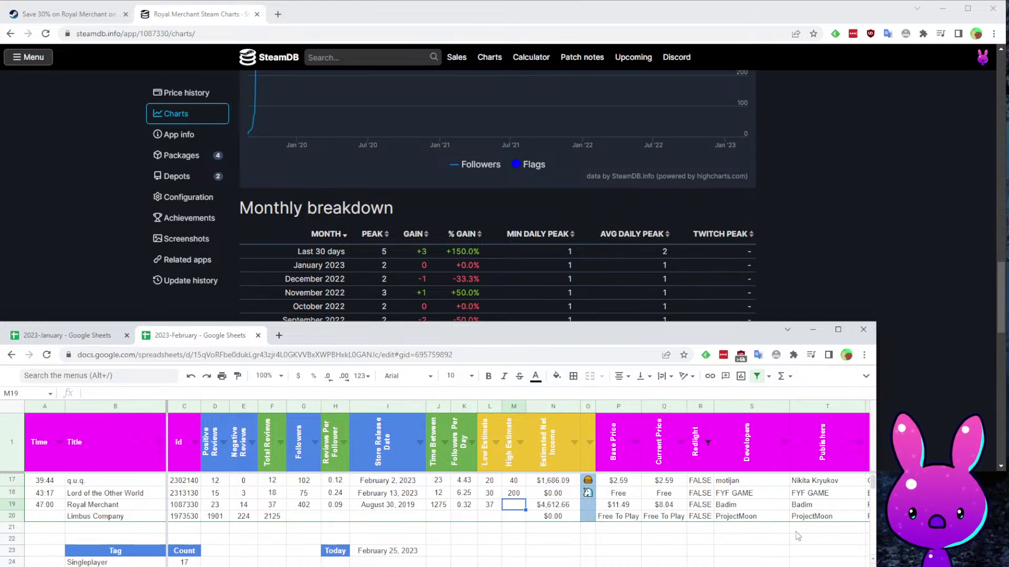
type("38")
key("Return")
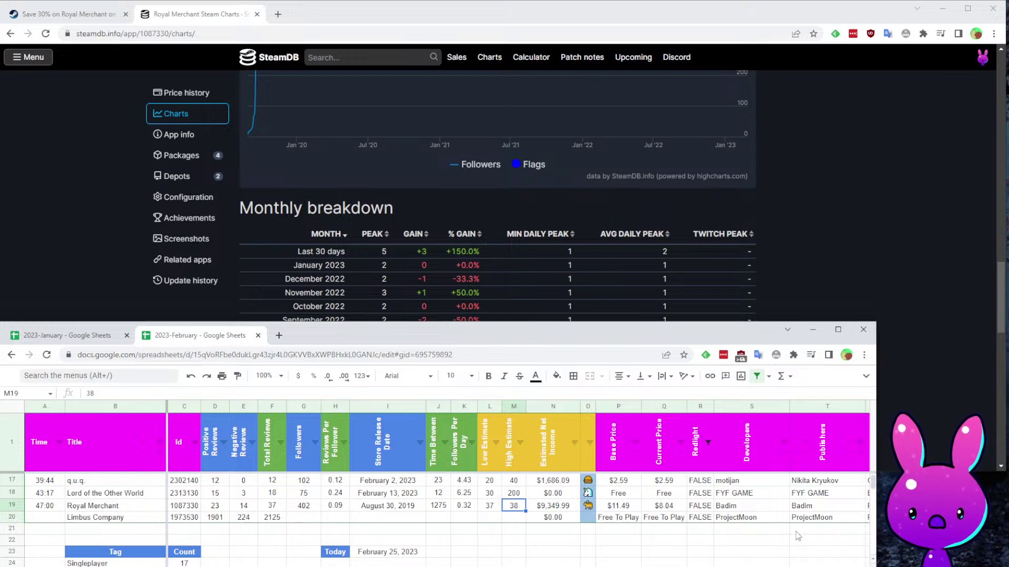
Review Royal Merchant's completed row, from review counts and followers through release timing, estimates, net income, prices and developer.
key("Left")
key("Left")
key("Left")
key("Left")
key("Left")
key("Left")
key("Left")
key("Left")
key("Right")
key("Right")
key("Right")
key("Right")
key("Right")
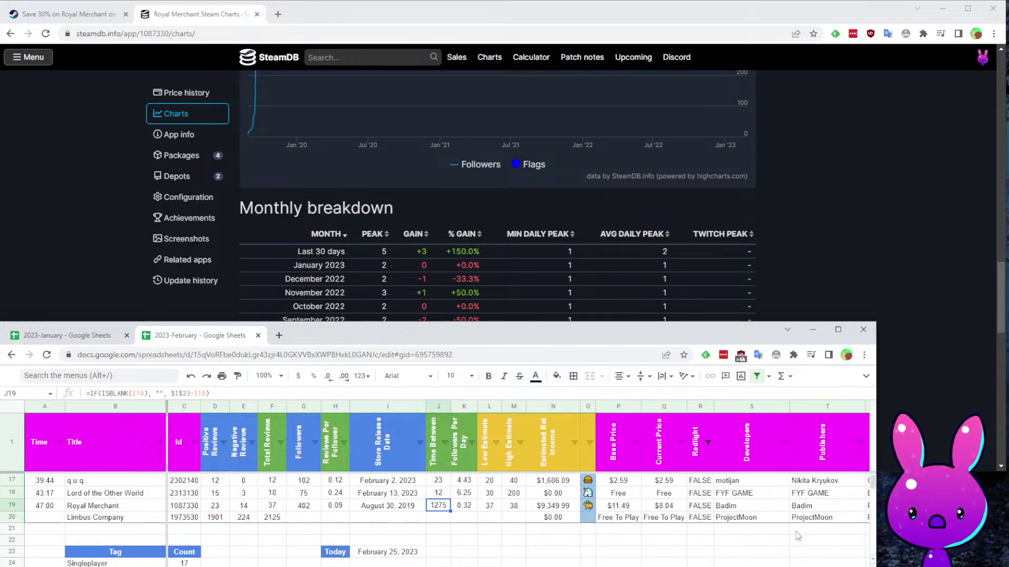
key("Right")
key("Right")
key("Right")
key("Right")
key("Right")
key("Right")
key("Left")
key("Left")
key("Left")
key("Left")
key("Left")
key("Left")
key("Left")
key("Left")
key("Left")
key("Left")
key("Left")
key("Left")
key("Right")
key("Right")
key("Left")
key("Left")
key("Right")
key("Right")
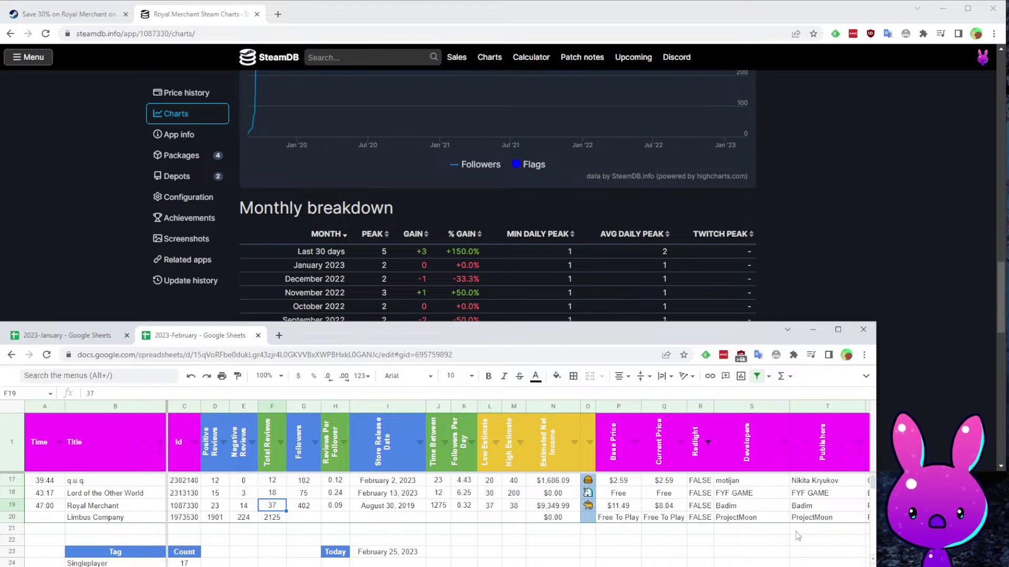
key("Right")
key("Right")
key("Right")
key("Right")
key("Right")
key("Right")
key("Right")
key("Right")
key("Right")
key("Right")
key("Right")
key("Right")
key("Right")
key("Right")
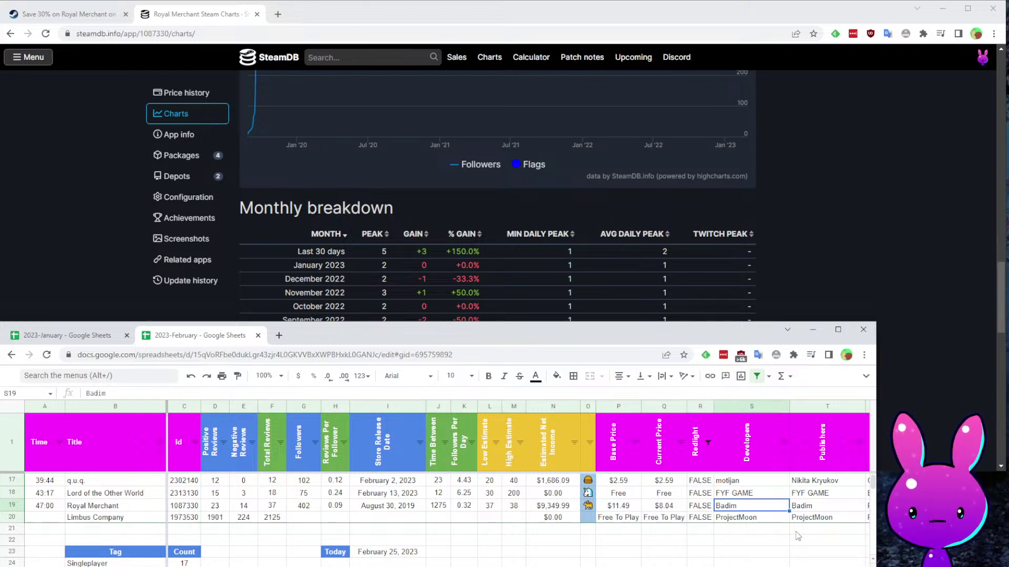
Enter 49:58 as the Time for Limbus Company.
key("Home")
key("Down")
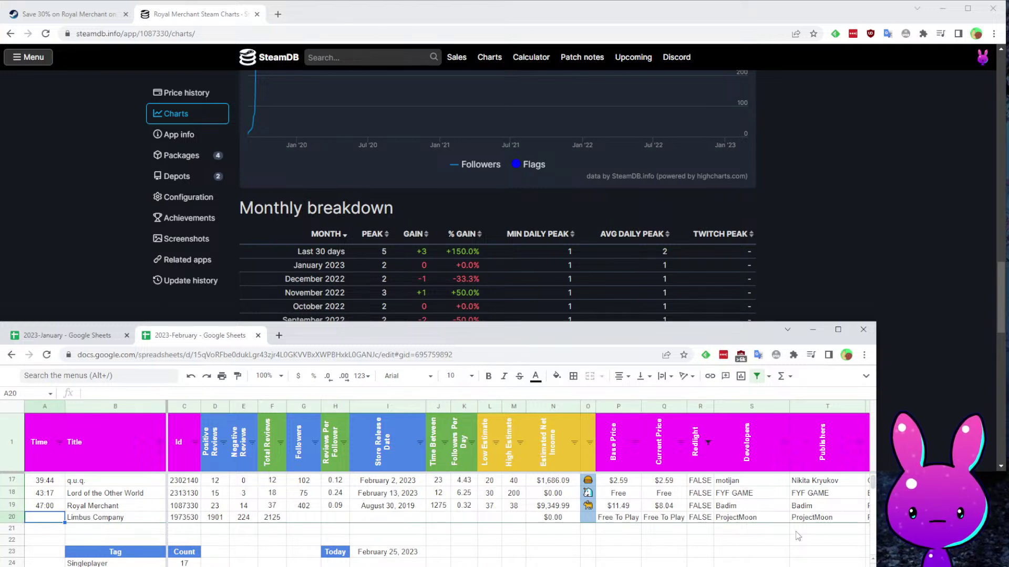
type("49:58")
key("Tab")
key("Tab")
key("Tab")
key("Left")
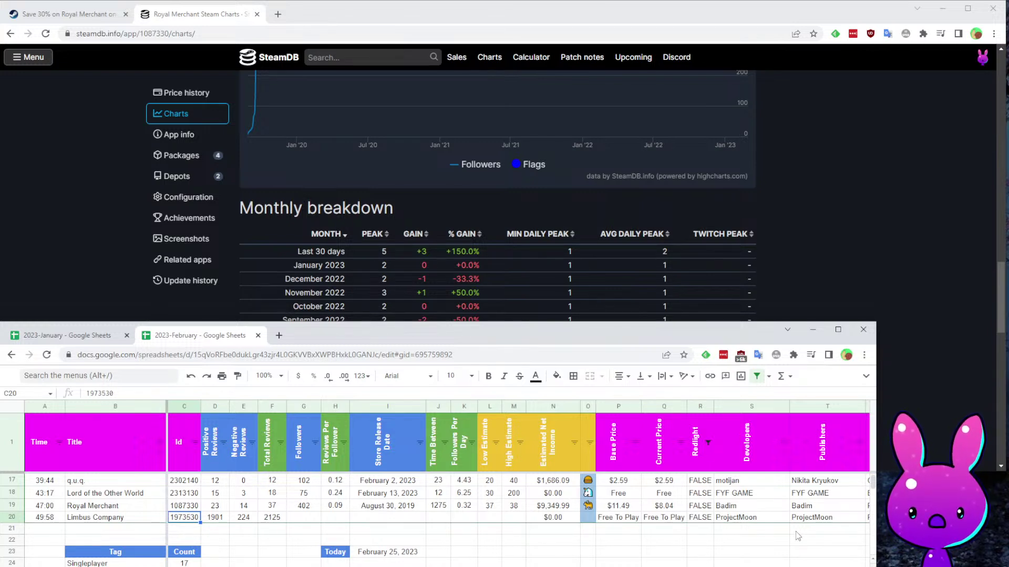
Copy Limbus Company's ID and load the Steam store page for app ID 1973530 in place of Royal Merchant.
key("Right")
key("Right")
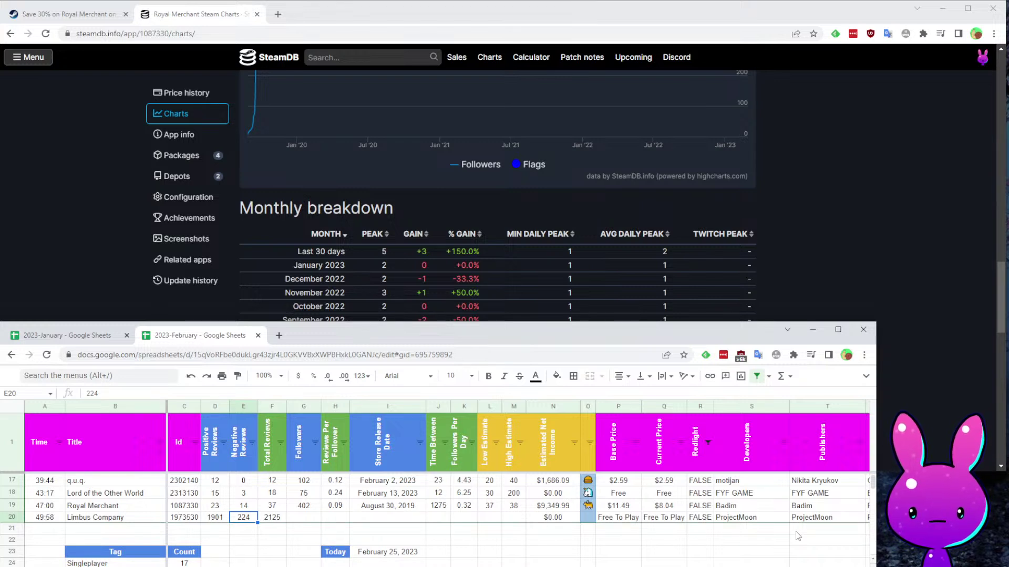
key("Left")
key("Left")
key("Up")
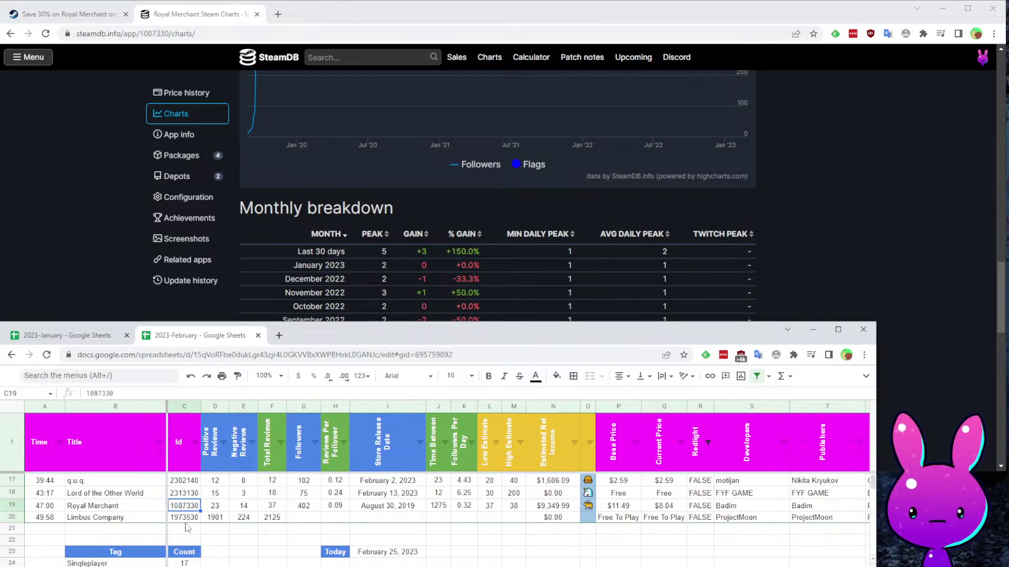
key("Down")
left_click(62, 3)
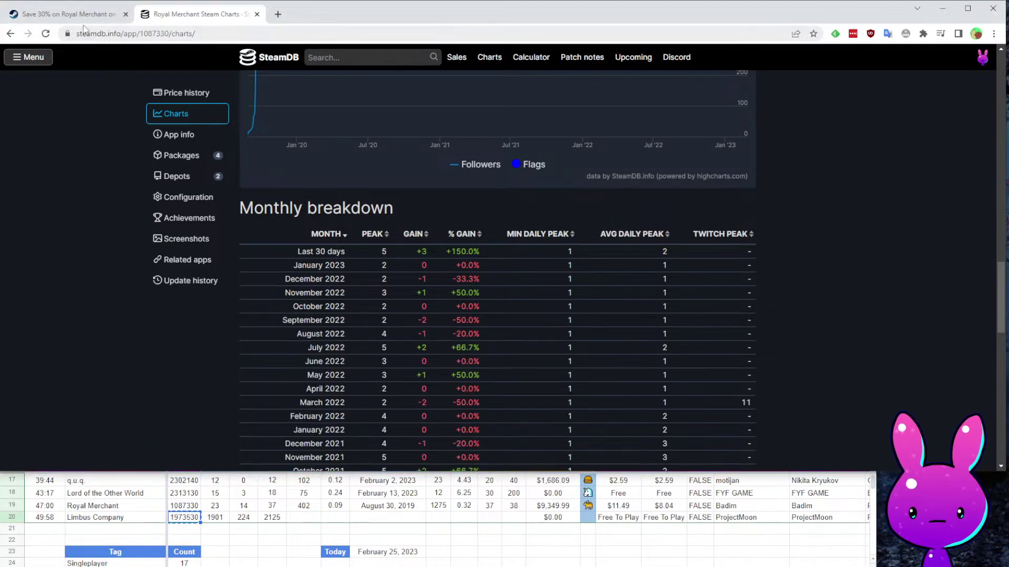
left_click(68, 14)
double_click(221, 33)
type("1973530")
key("Return")
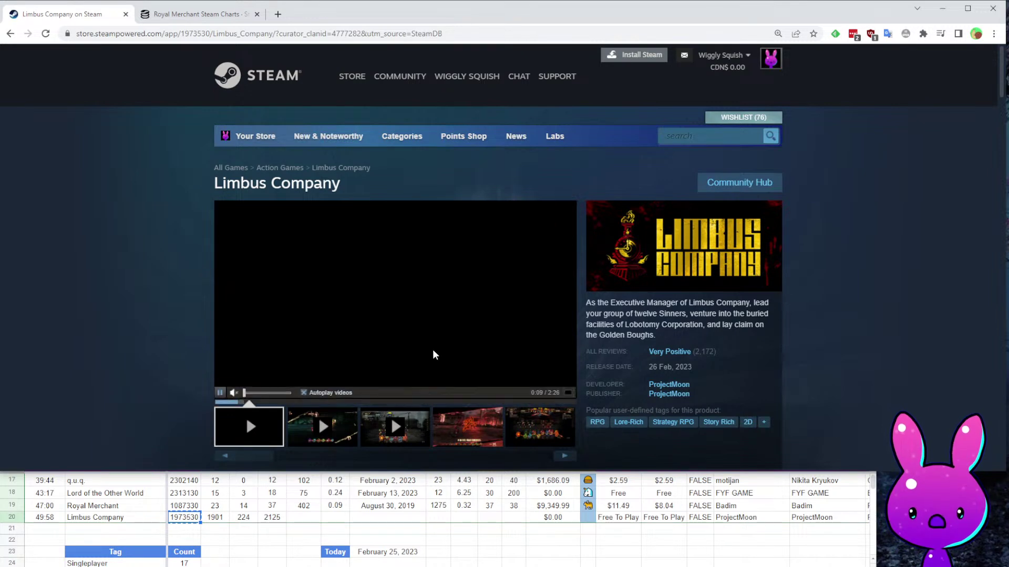
Look over ProjectMoon's list of games on Steam, then return to Limbus Company and play its trailer in full screen.
left_click(651, 385)
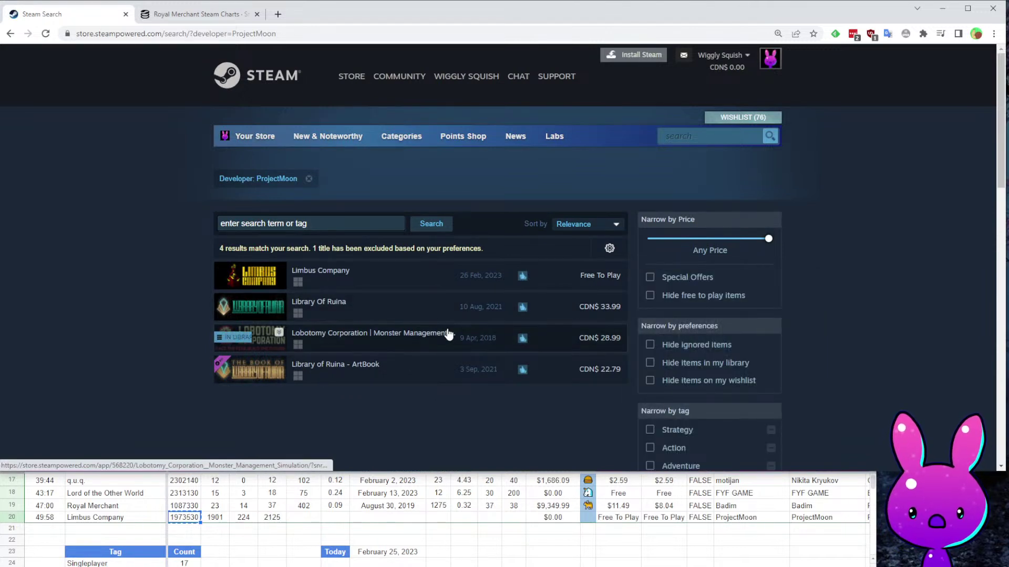
mouse_move(435, 351)
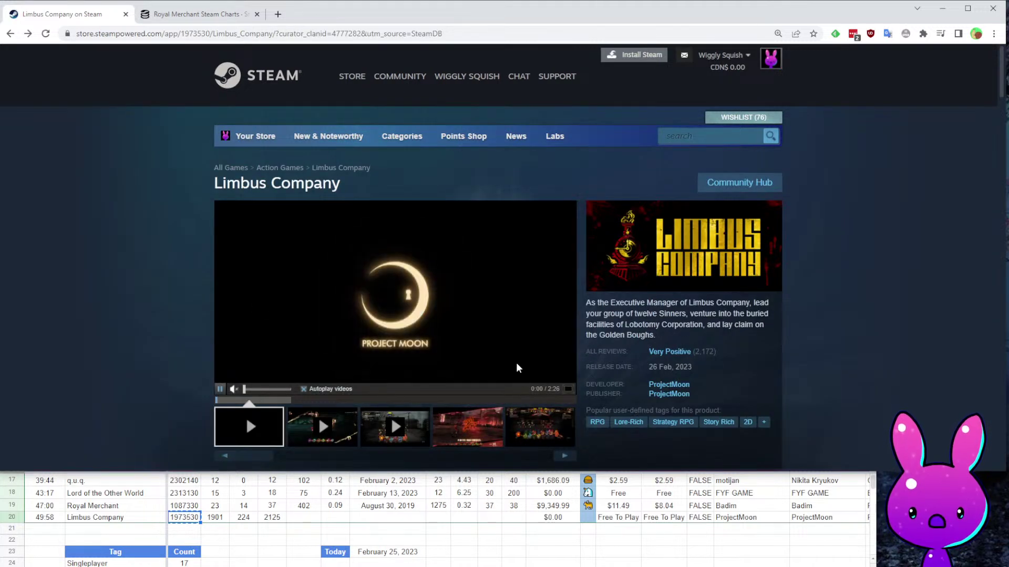
scroll(576, 388, "down", 1)
scroll(578, 384, "up", 1)
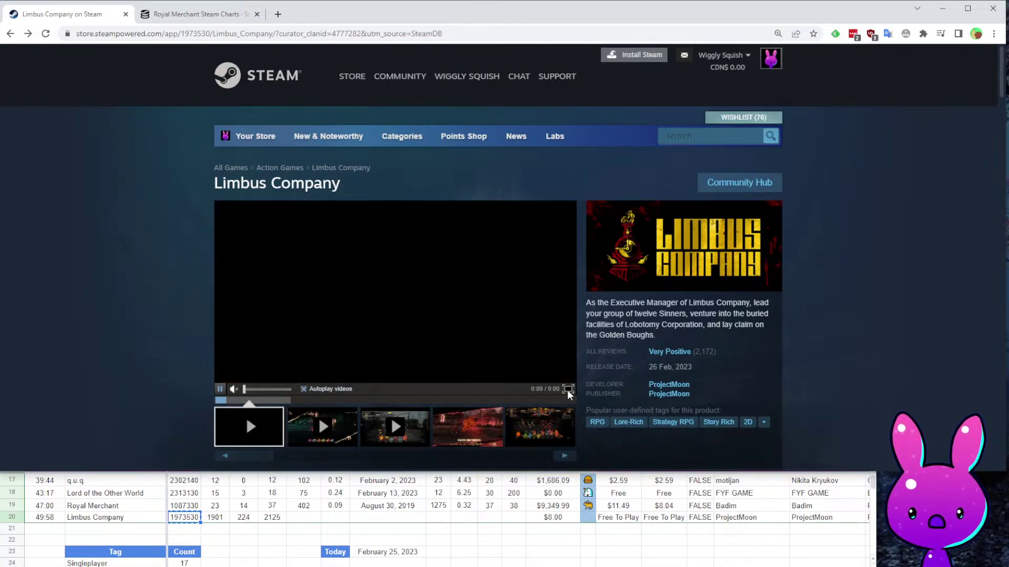
left_click(568, 390)
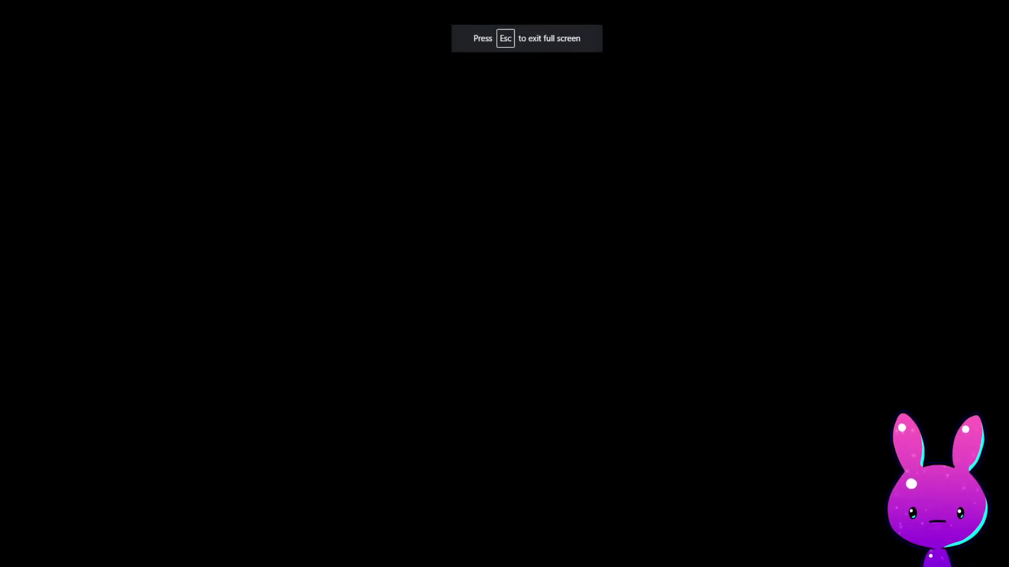